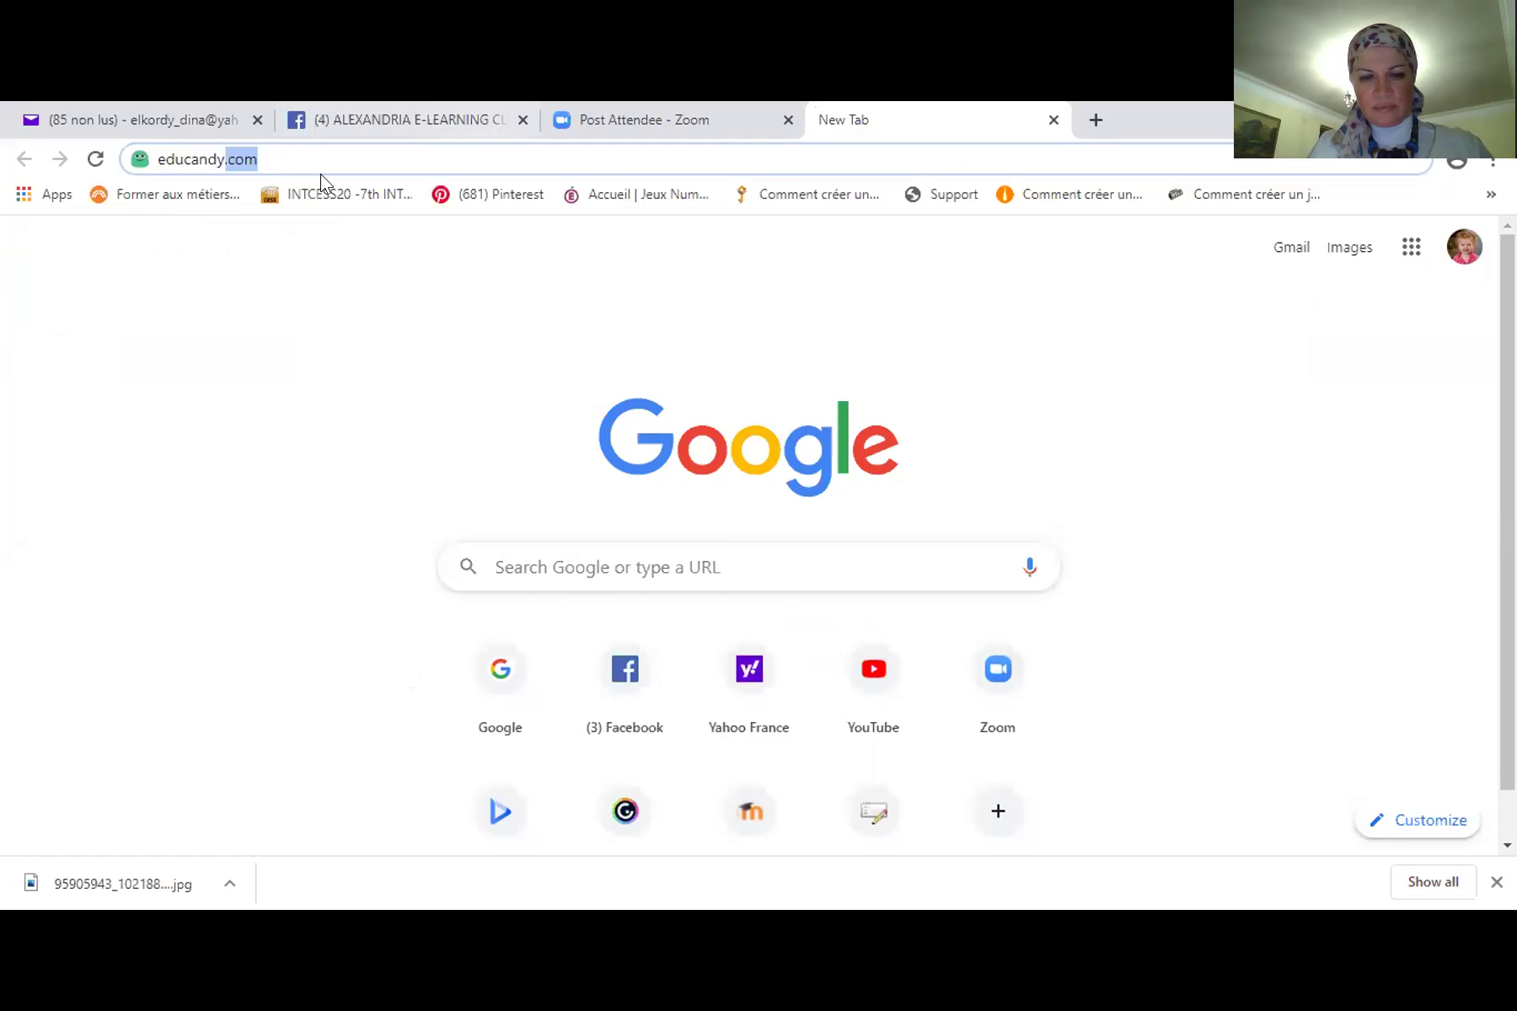
- Open educandy.com and look over the home page's overview of creating, sharing and playing activities
left_click(320, 157)
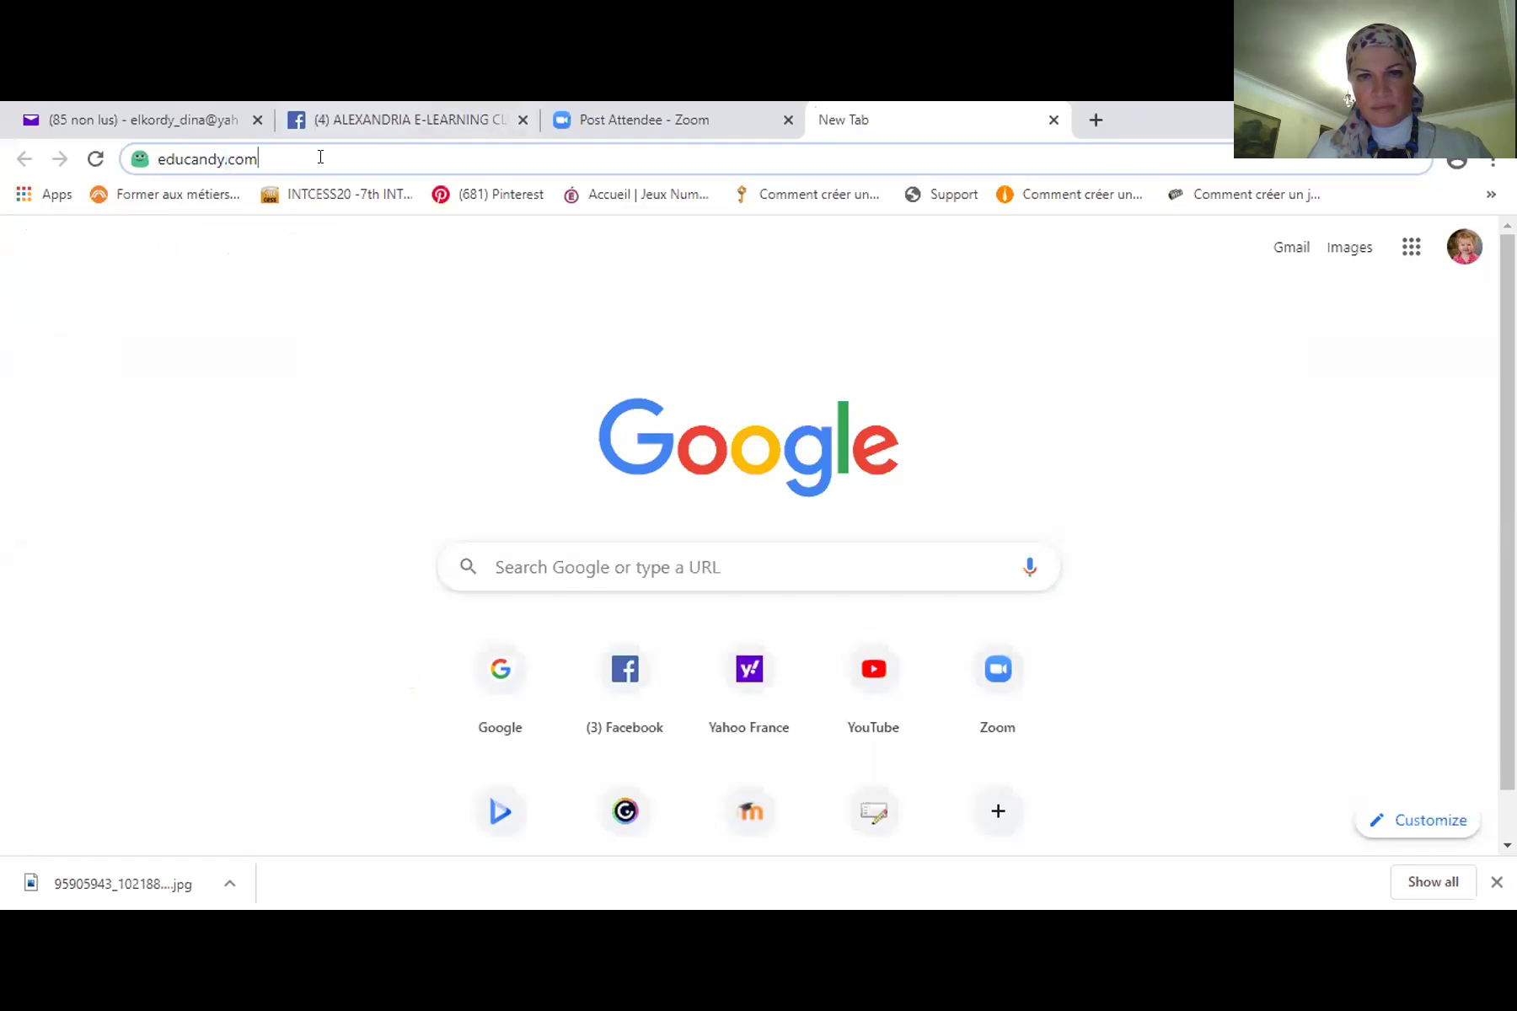
key("Return")
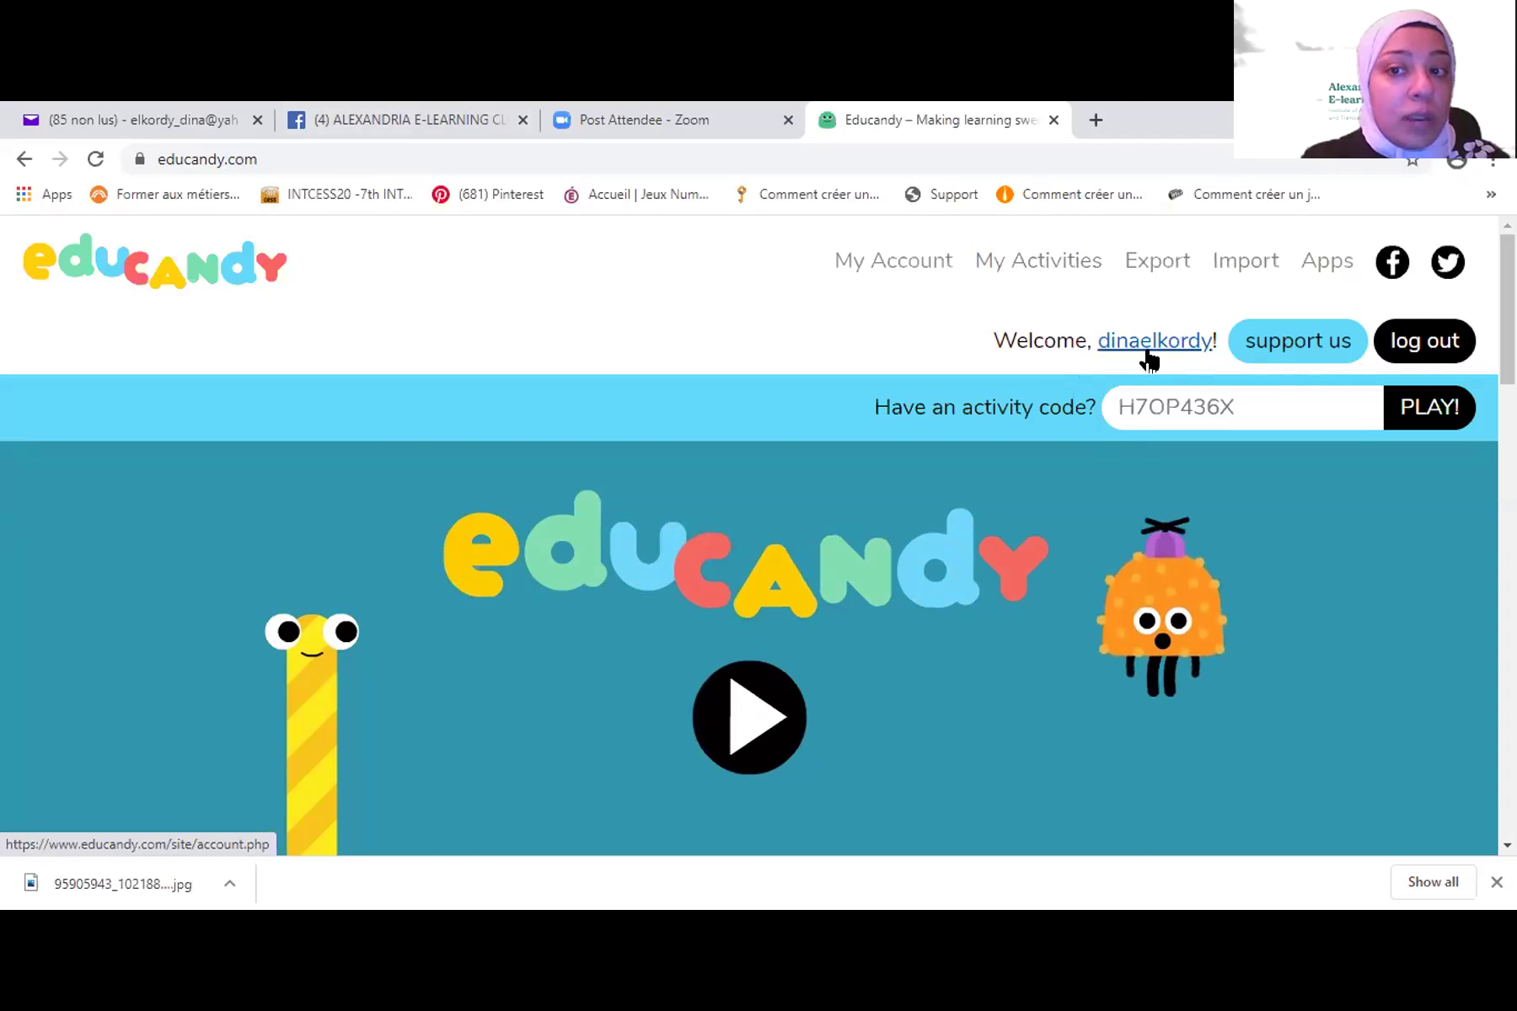
scroll(1168, 349, "down", 2)
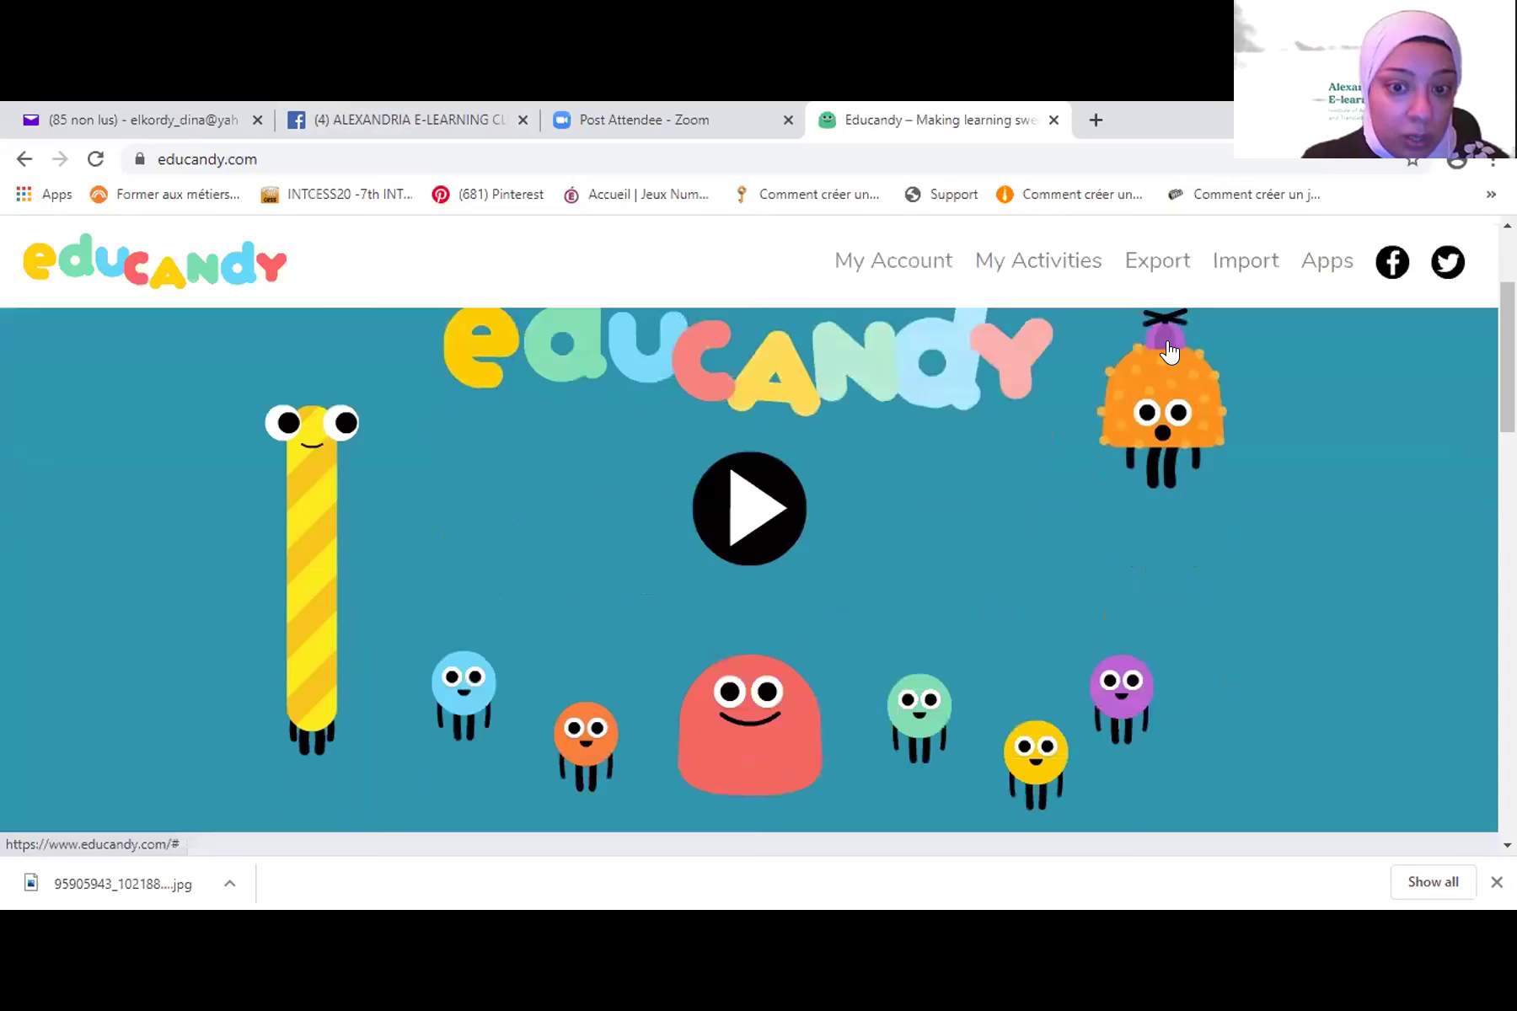
scroll(916, 581, "up", 2)
scroll(916, 582, "down", 6)
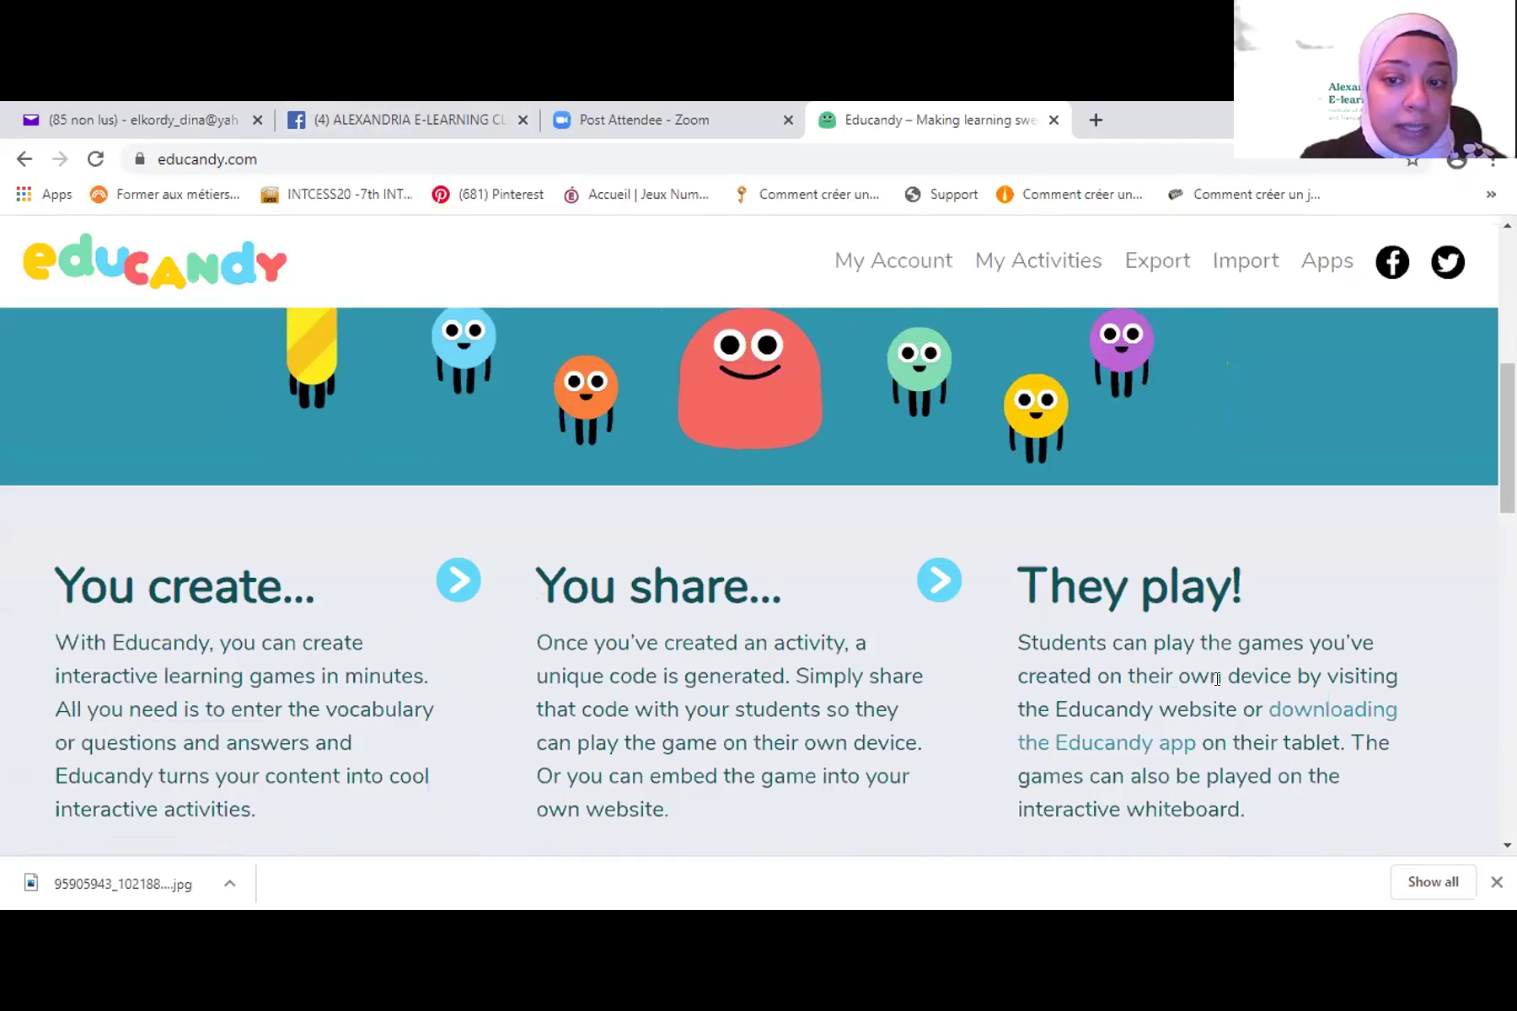
scroll(1216, 679, "up", 6)
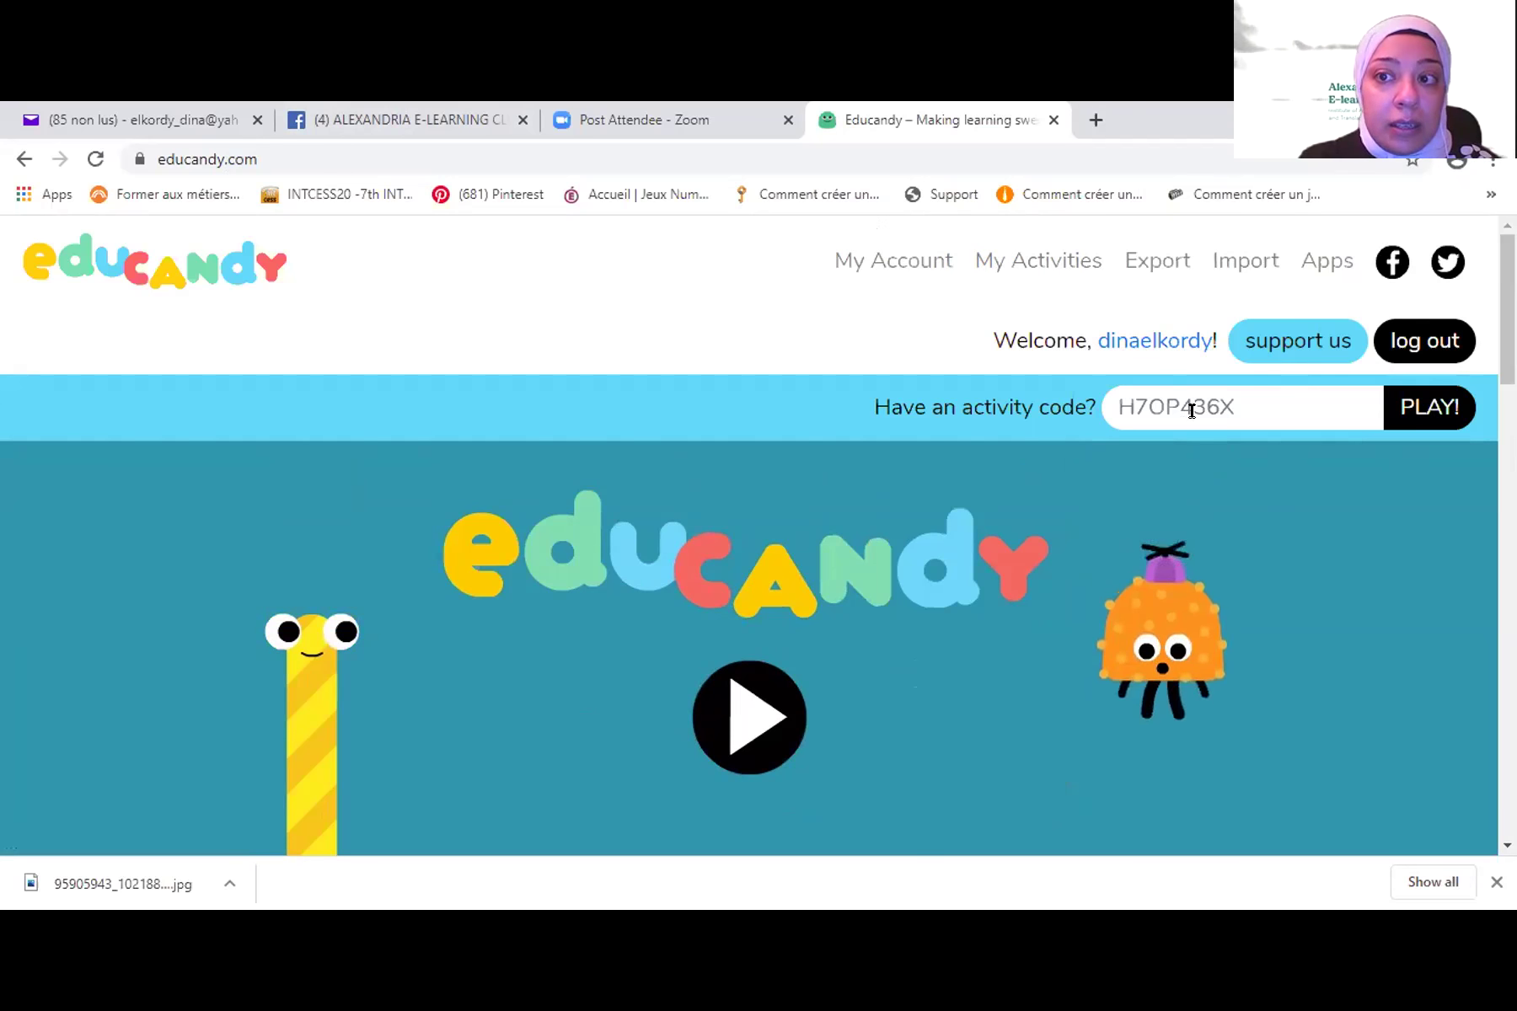
scroll(1188, 410, "down", 5)
scroll(1406, 468, "up", 5)
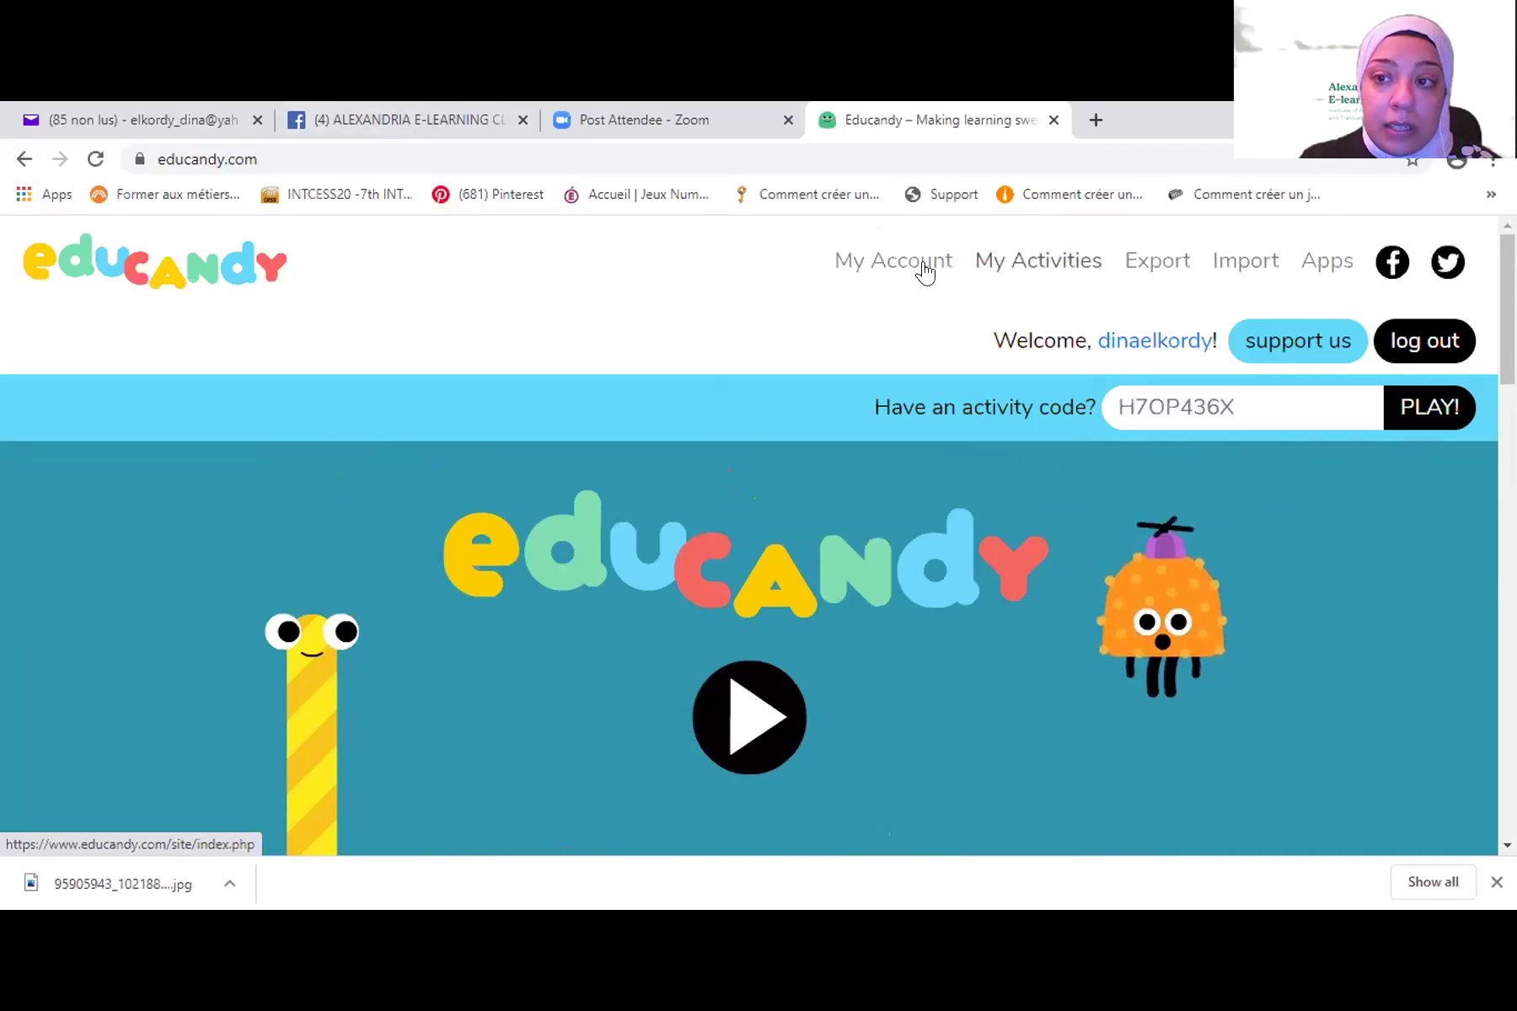
- Open My Activities and look over the list types that can be created
left_click(992, 264)
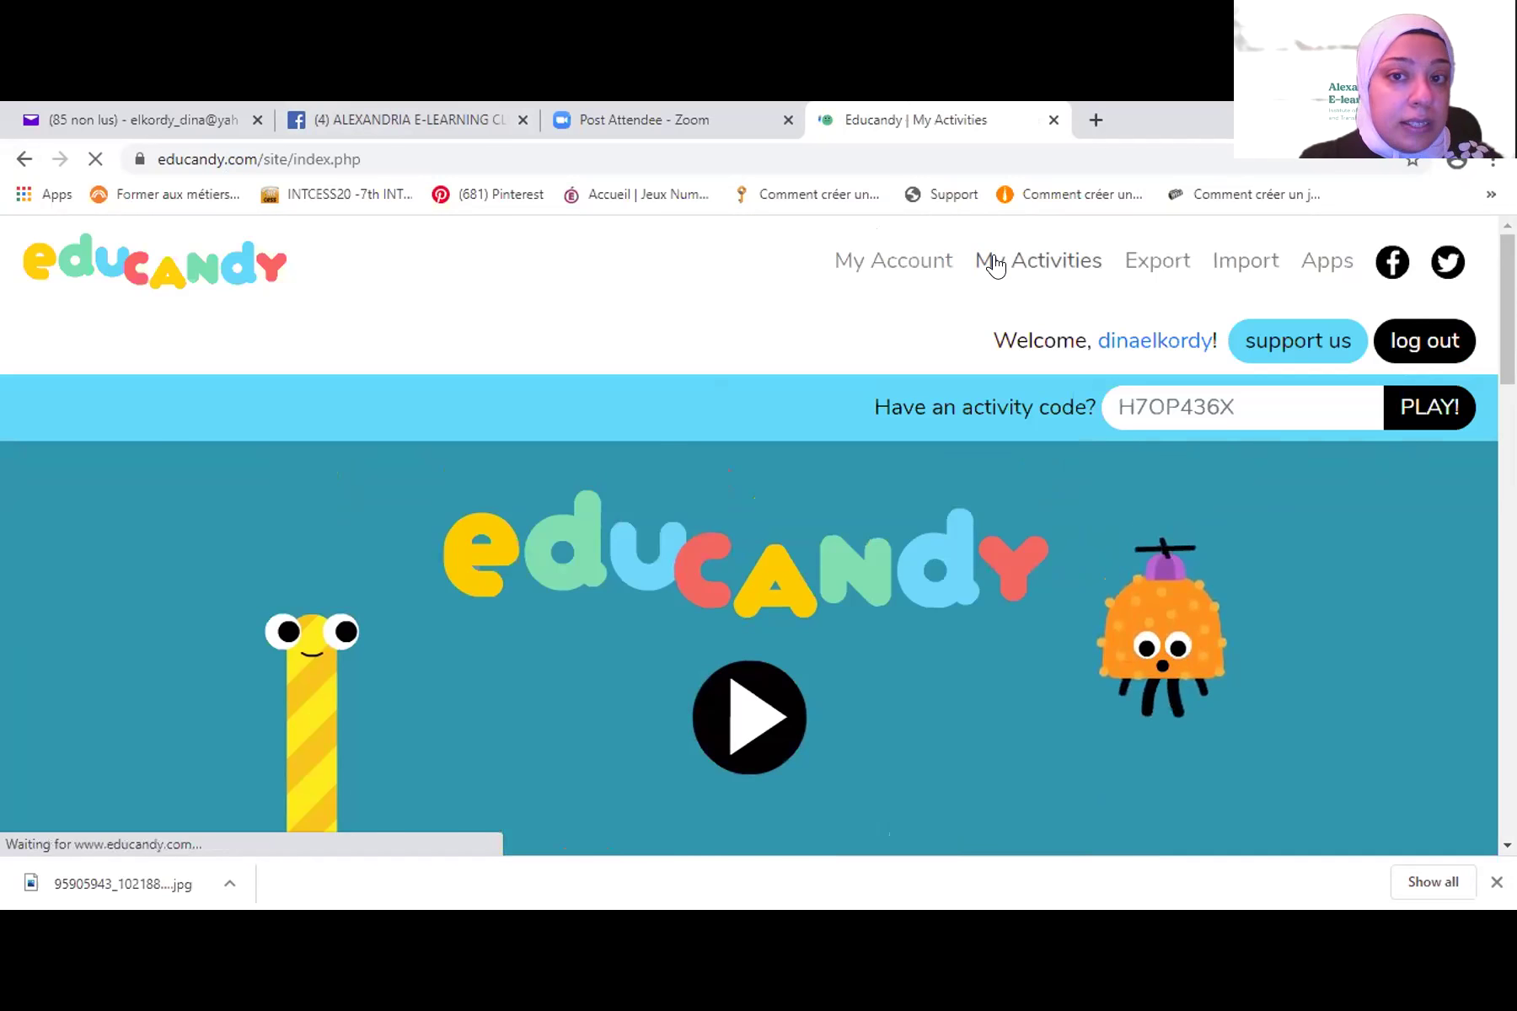
scroll(653, 531, "down", 3)
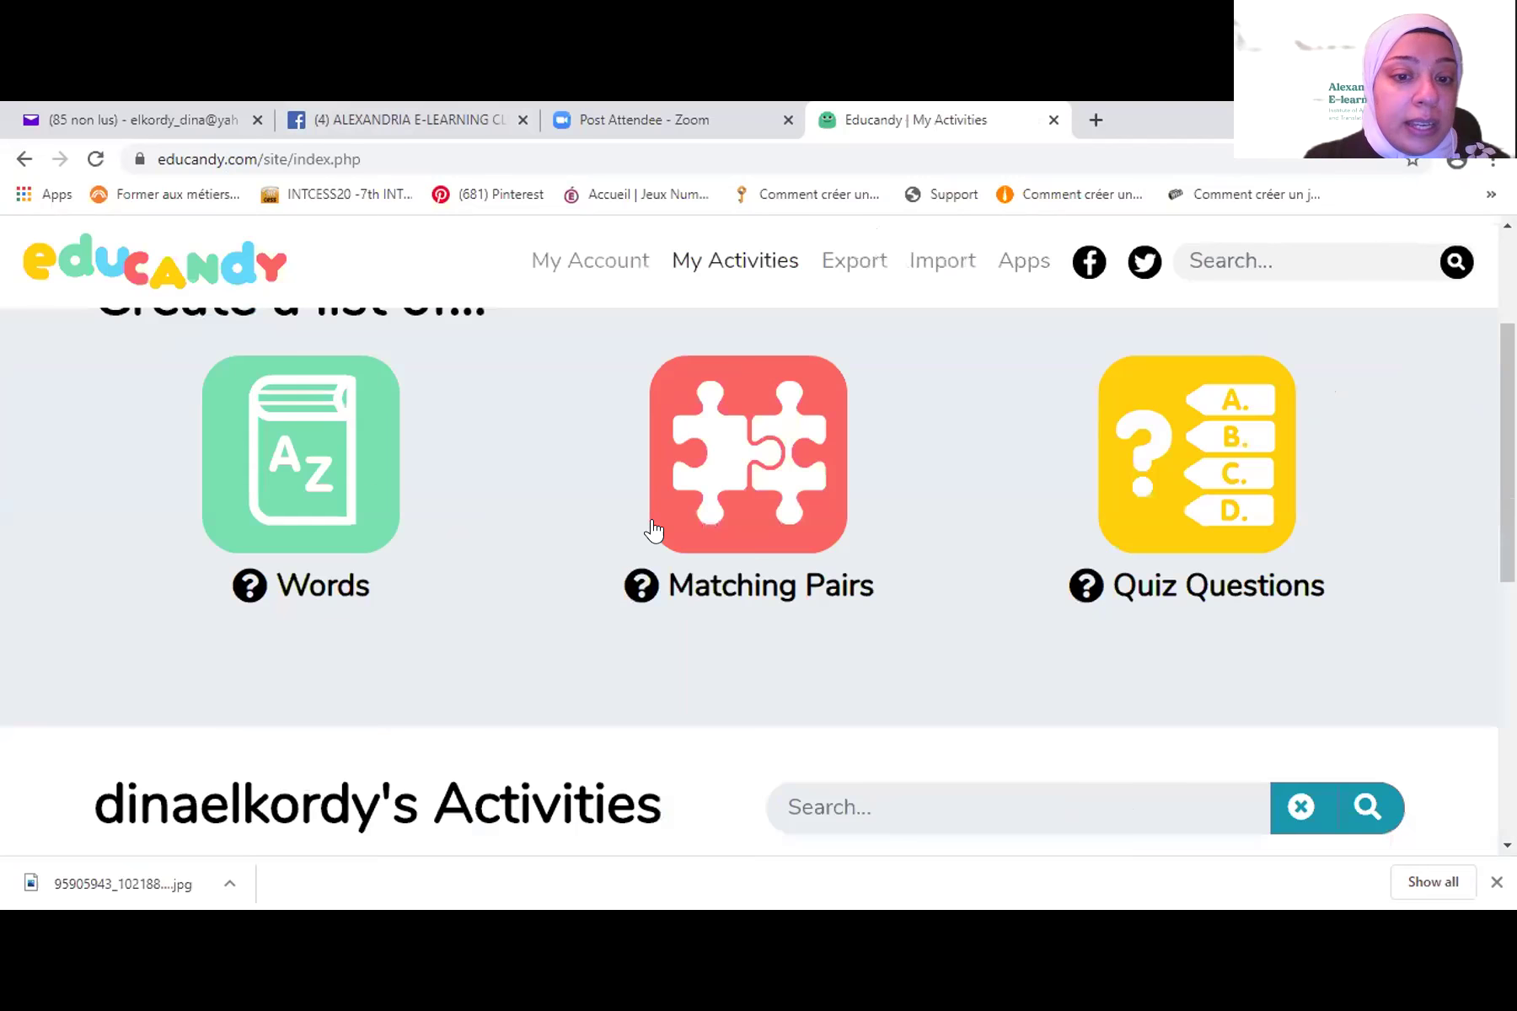
scroll(640, 536, "down", 2)
scroll(524, 582, "up", 3)
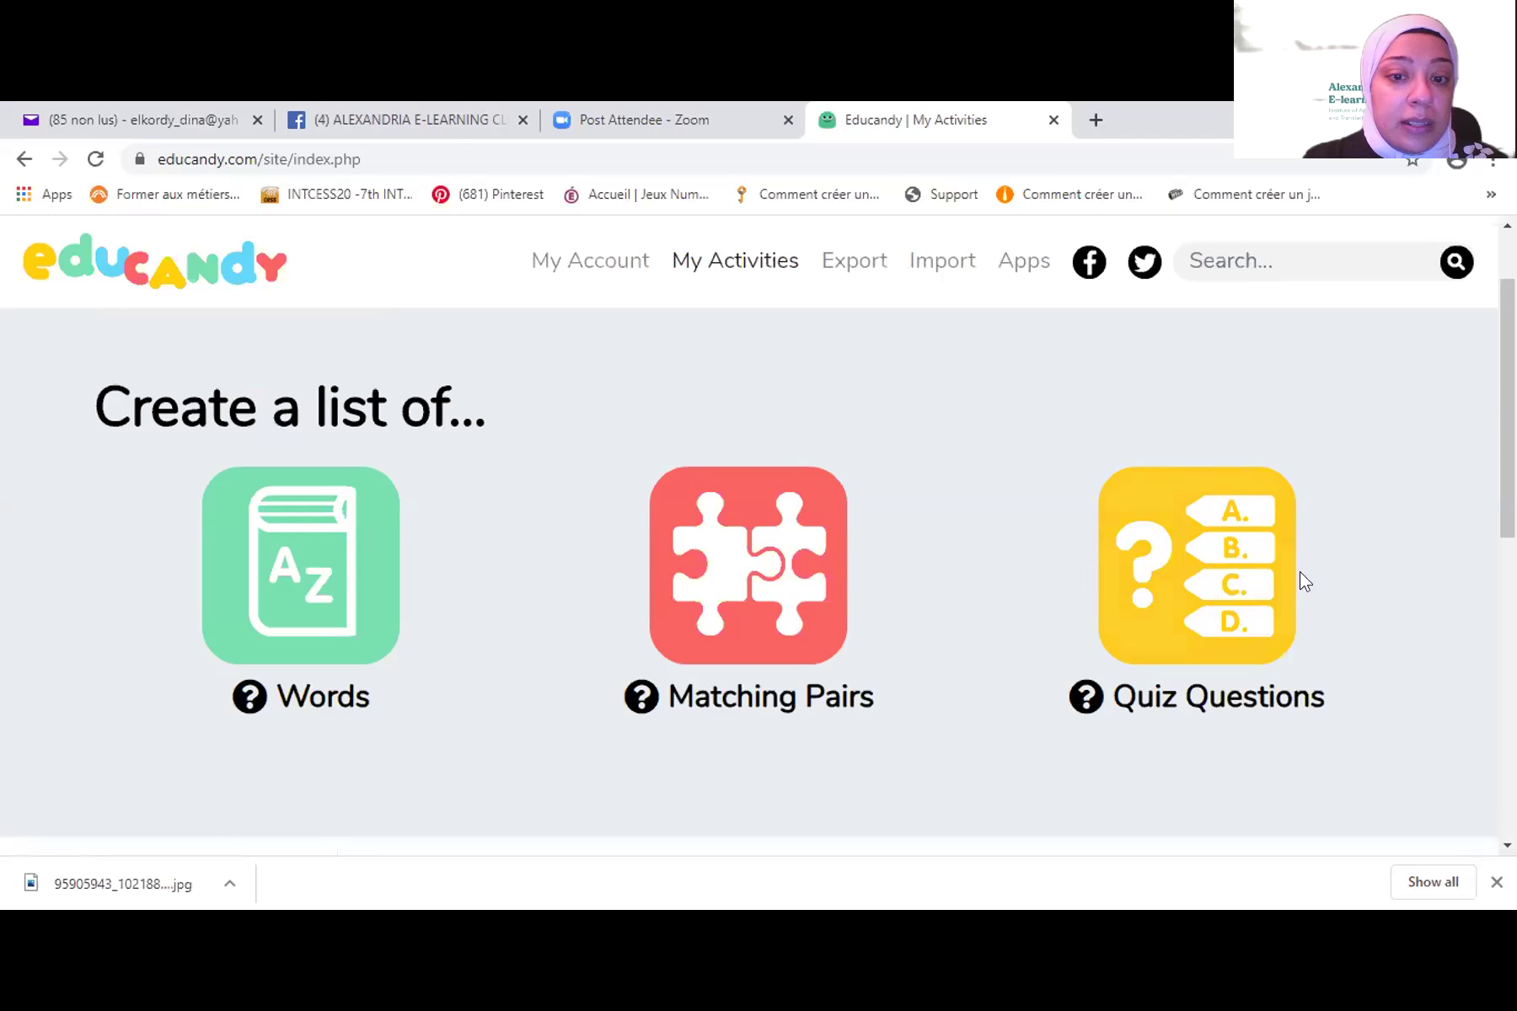
scroll(694, 535, "up", 2)
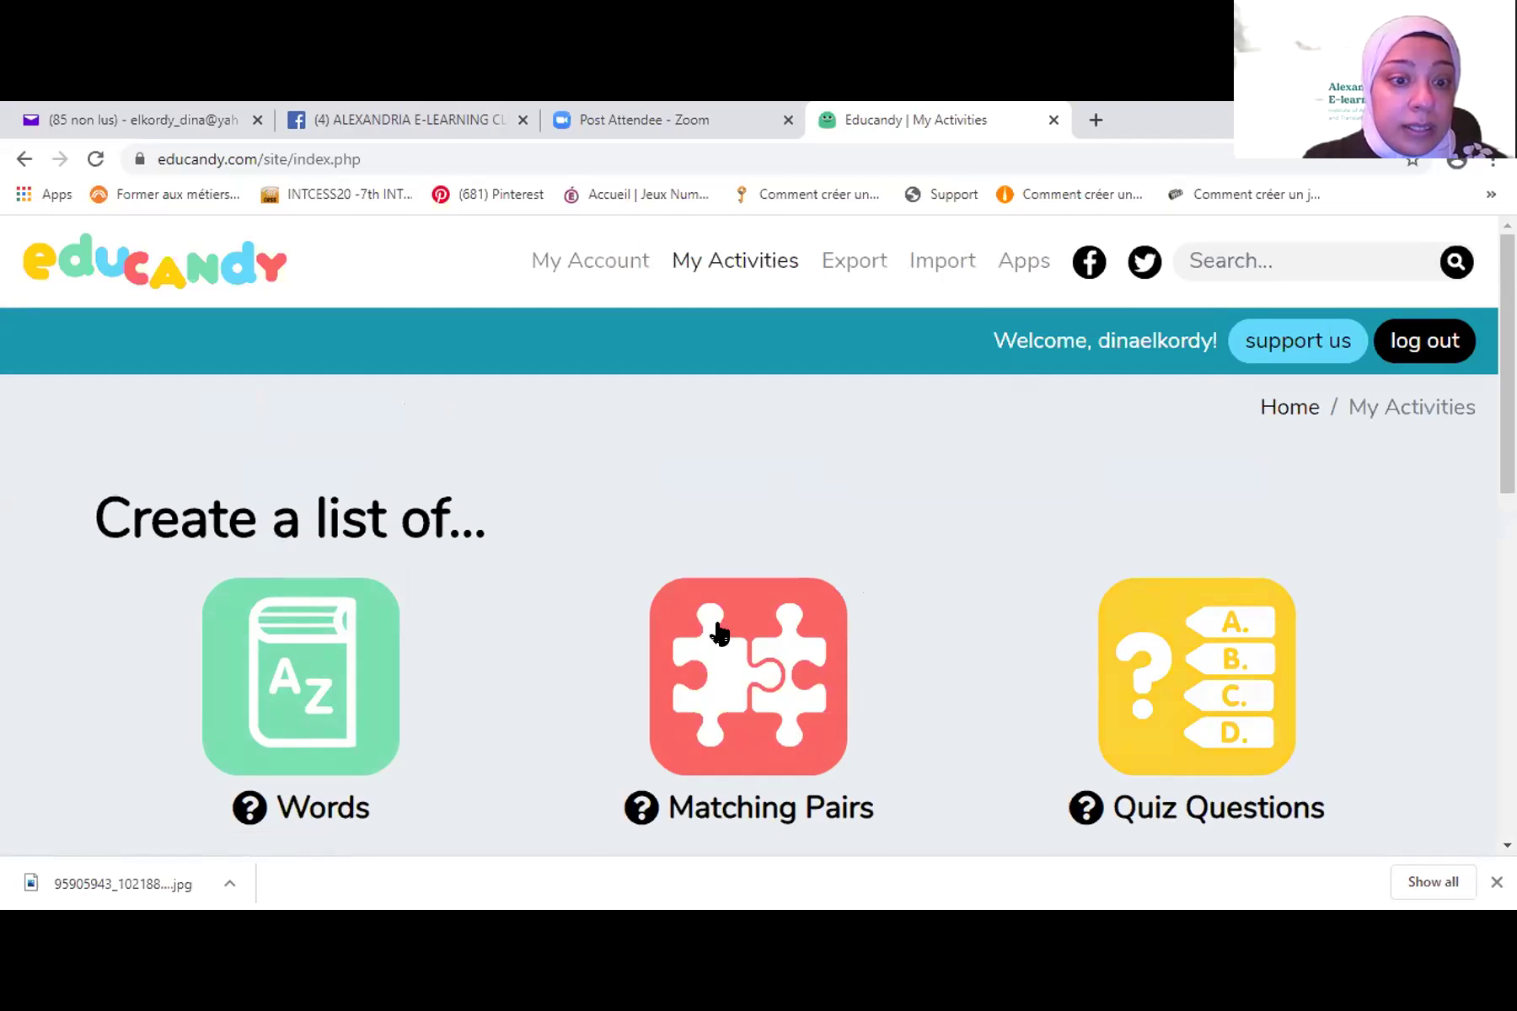
- Start a new list of matching pairs and enter Alexandria E-learning Club as the activity name
left_click(759, 672)
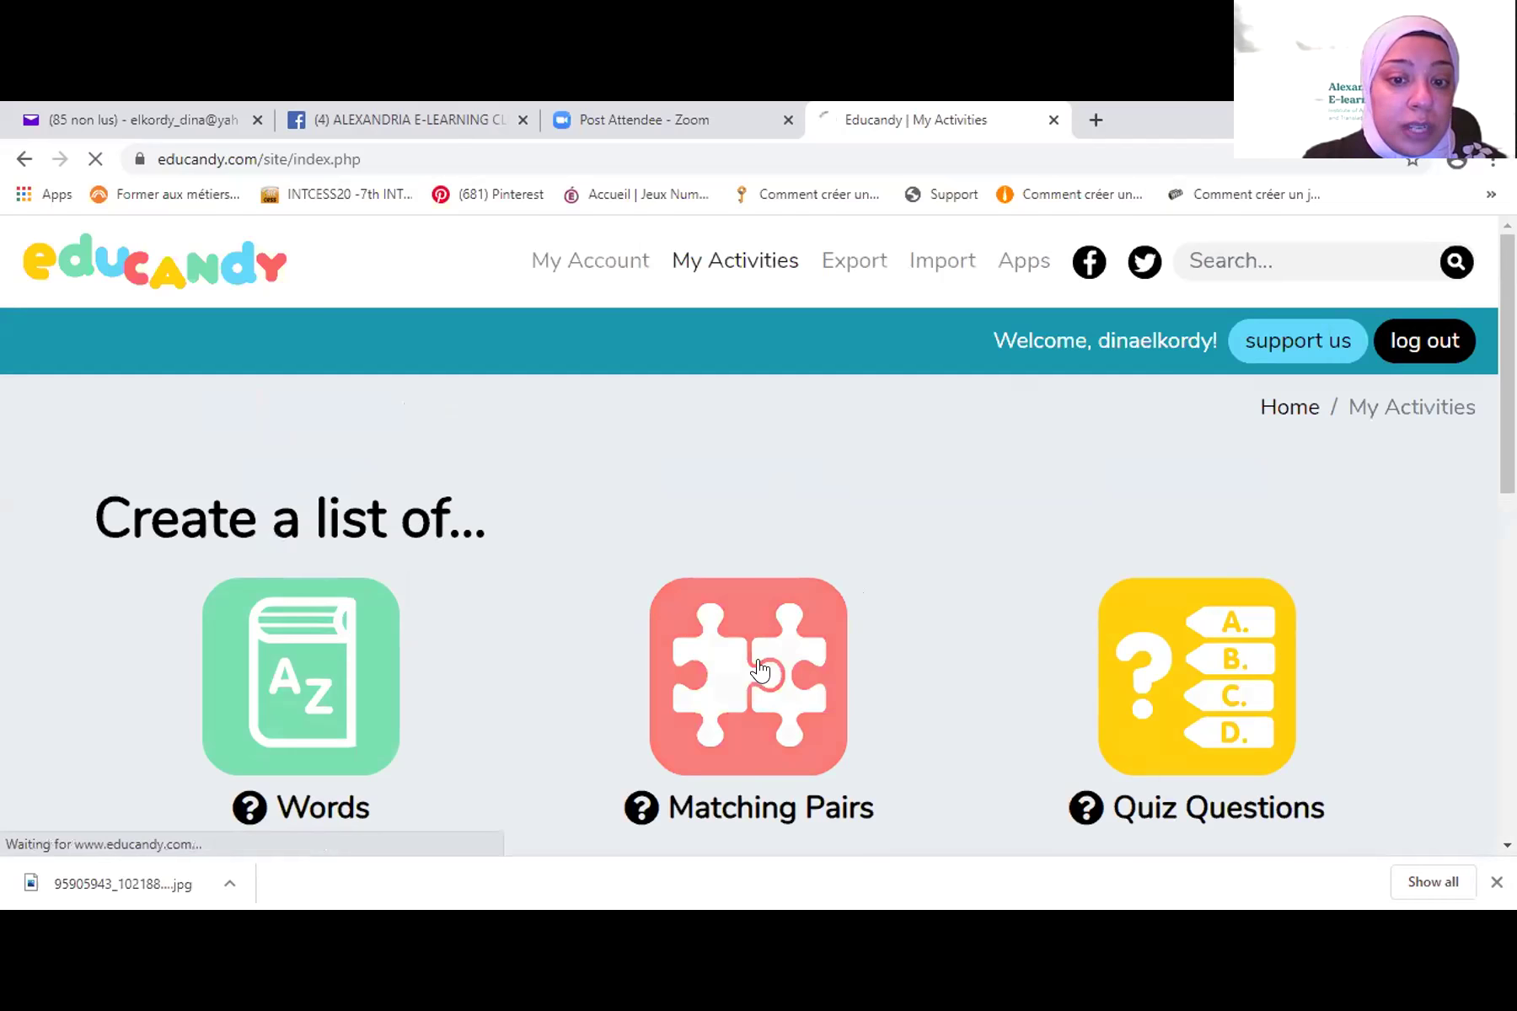
scroll(759, 672, "down", 3)
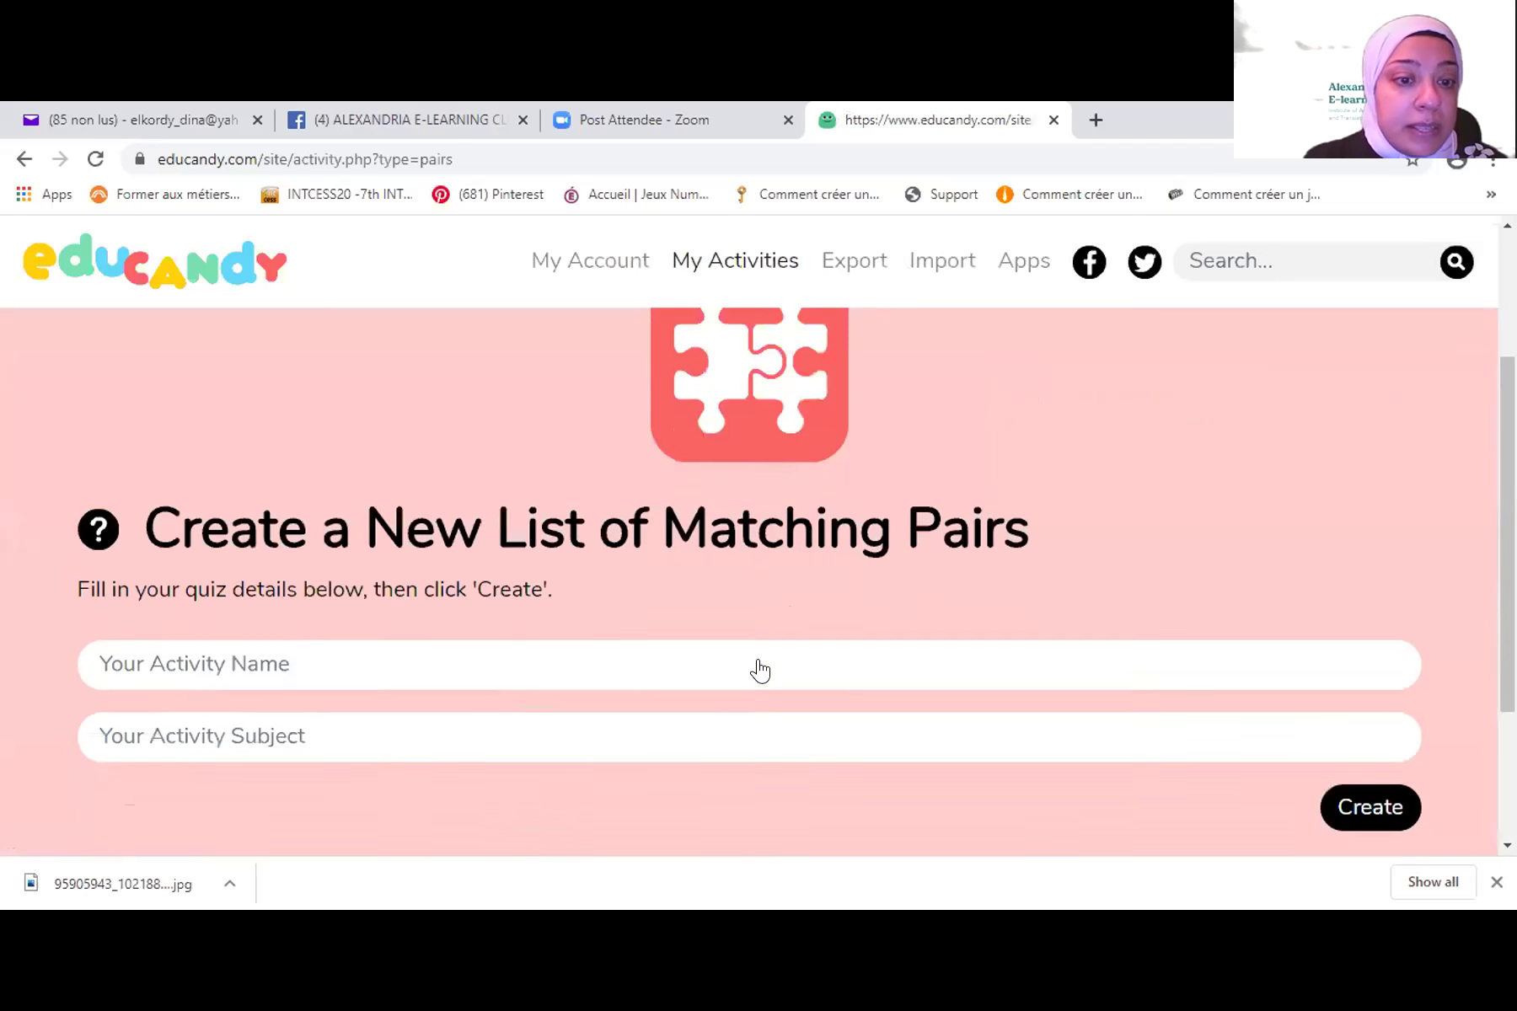
scroll(759, 671, "down", 1)
left_click(244, 549)
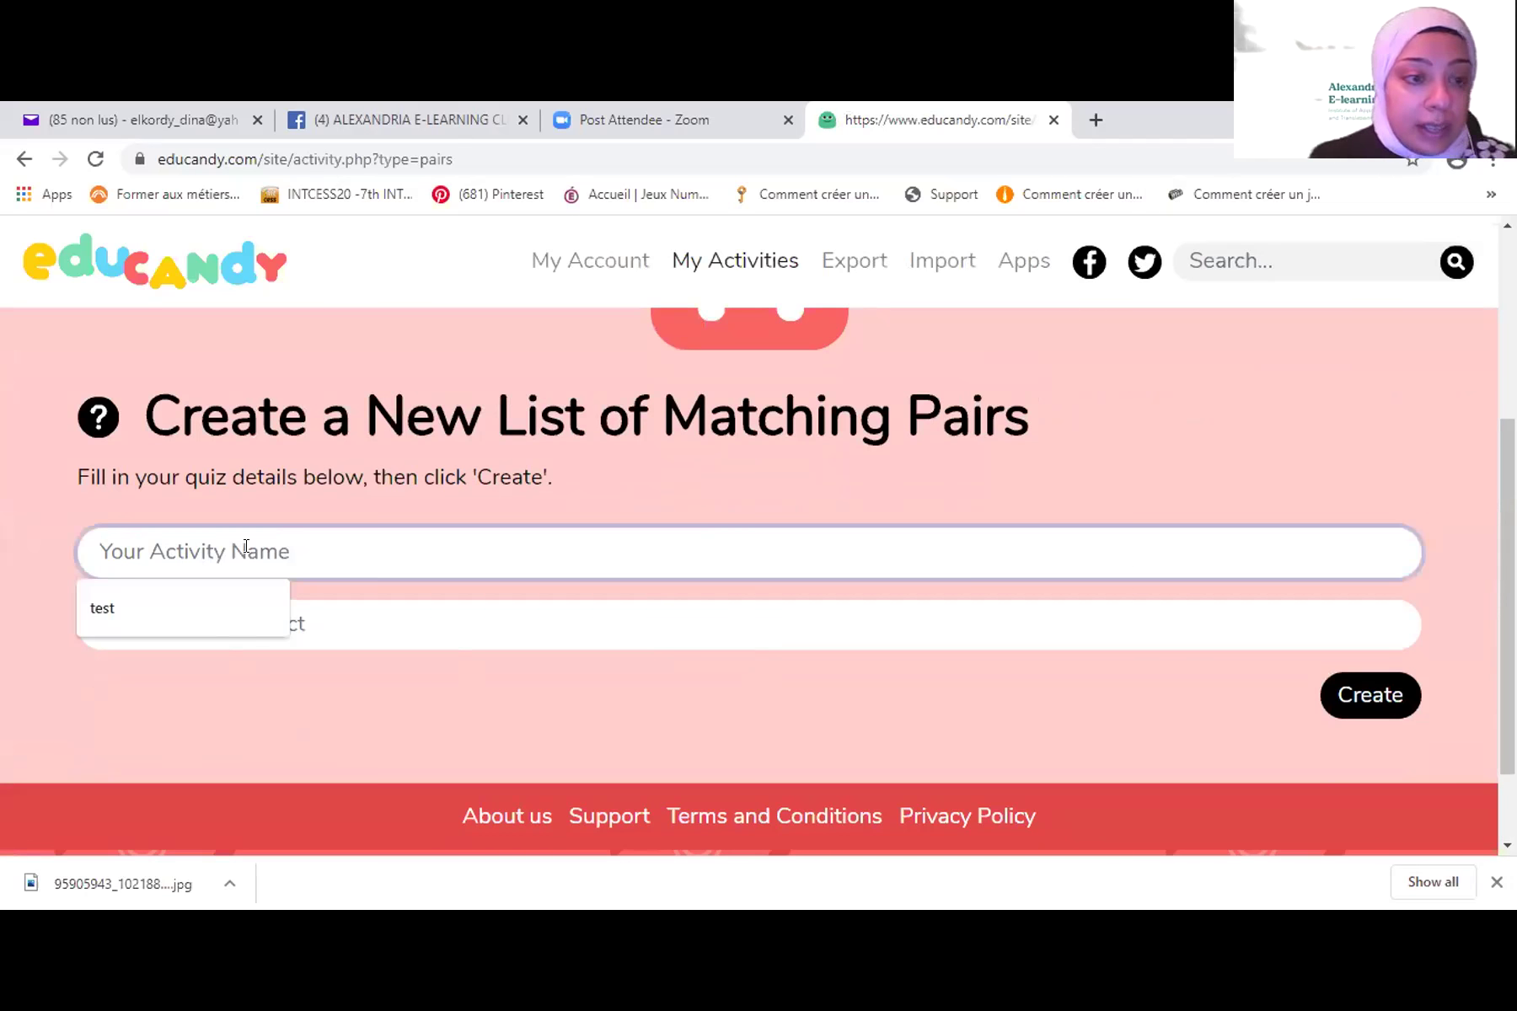
type("E")
key("BackSpace")
type("Alexandr")
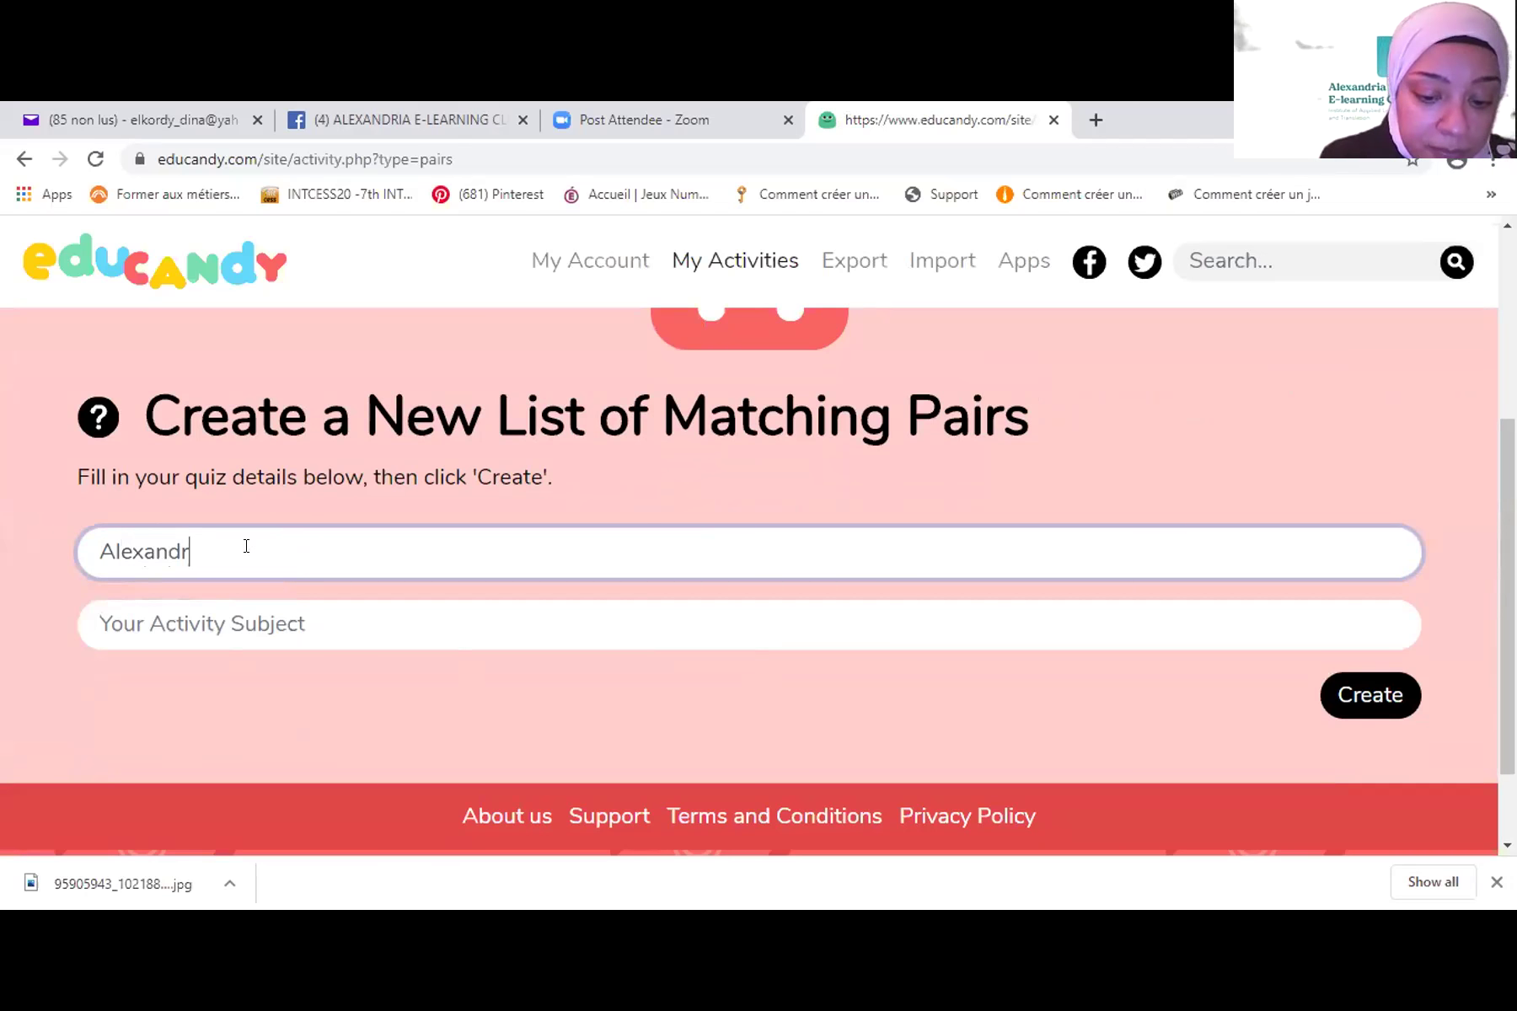
type("ia -E")
key("BackSpace")
key("BackSpace")
type("E-learning ")
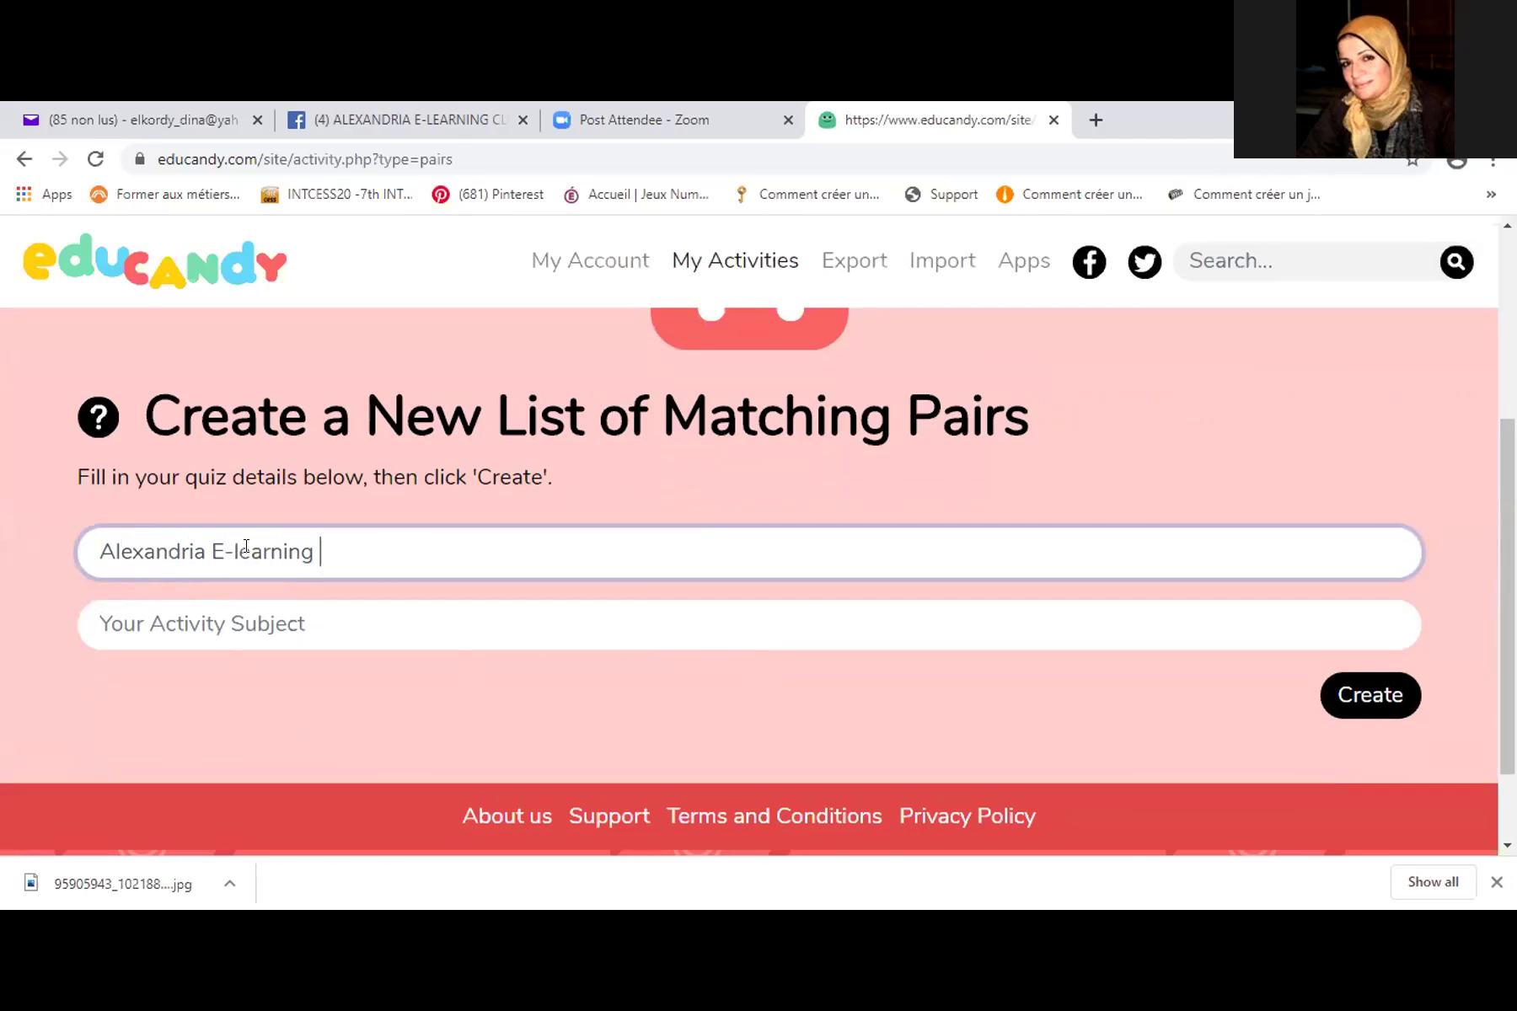
type("Club")
- Set the activity subject to General Knowledge and create the matching pairs list
left_click(175, 599)
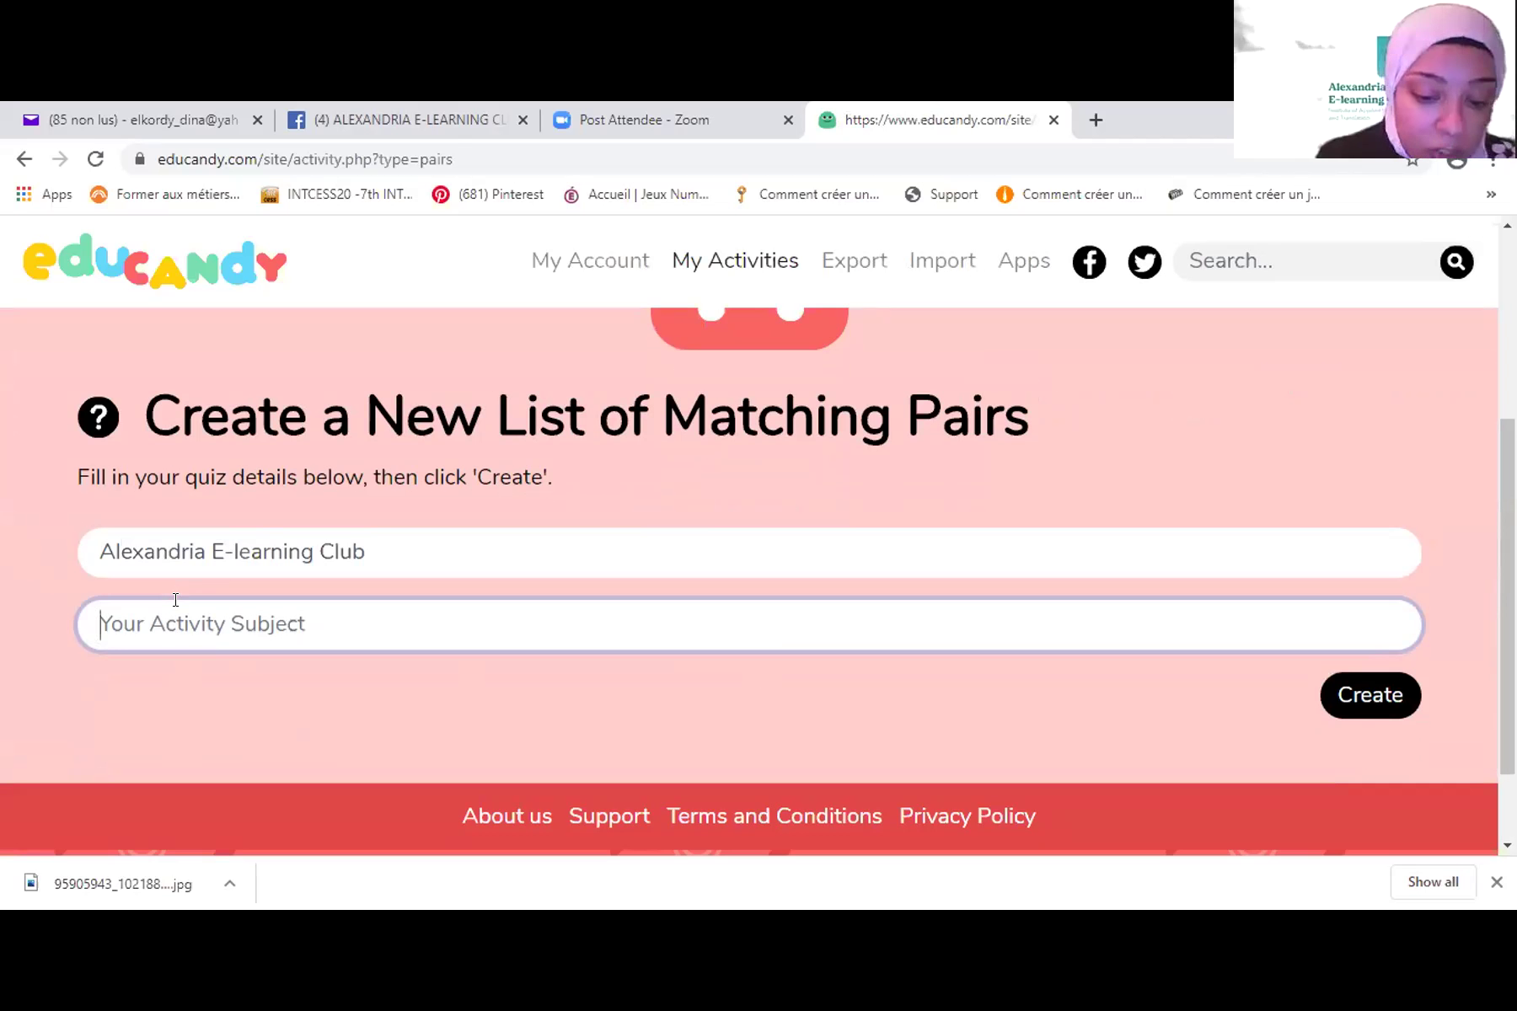
type("General Know")
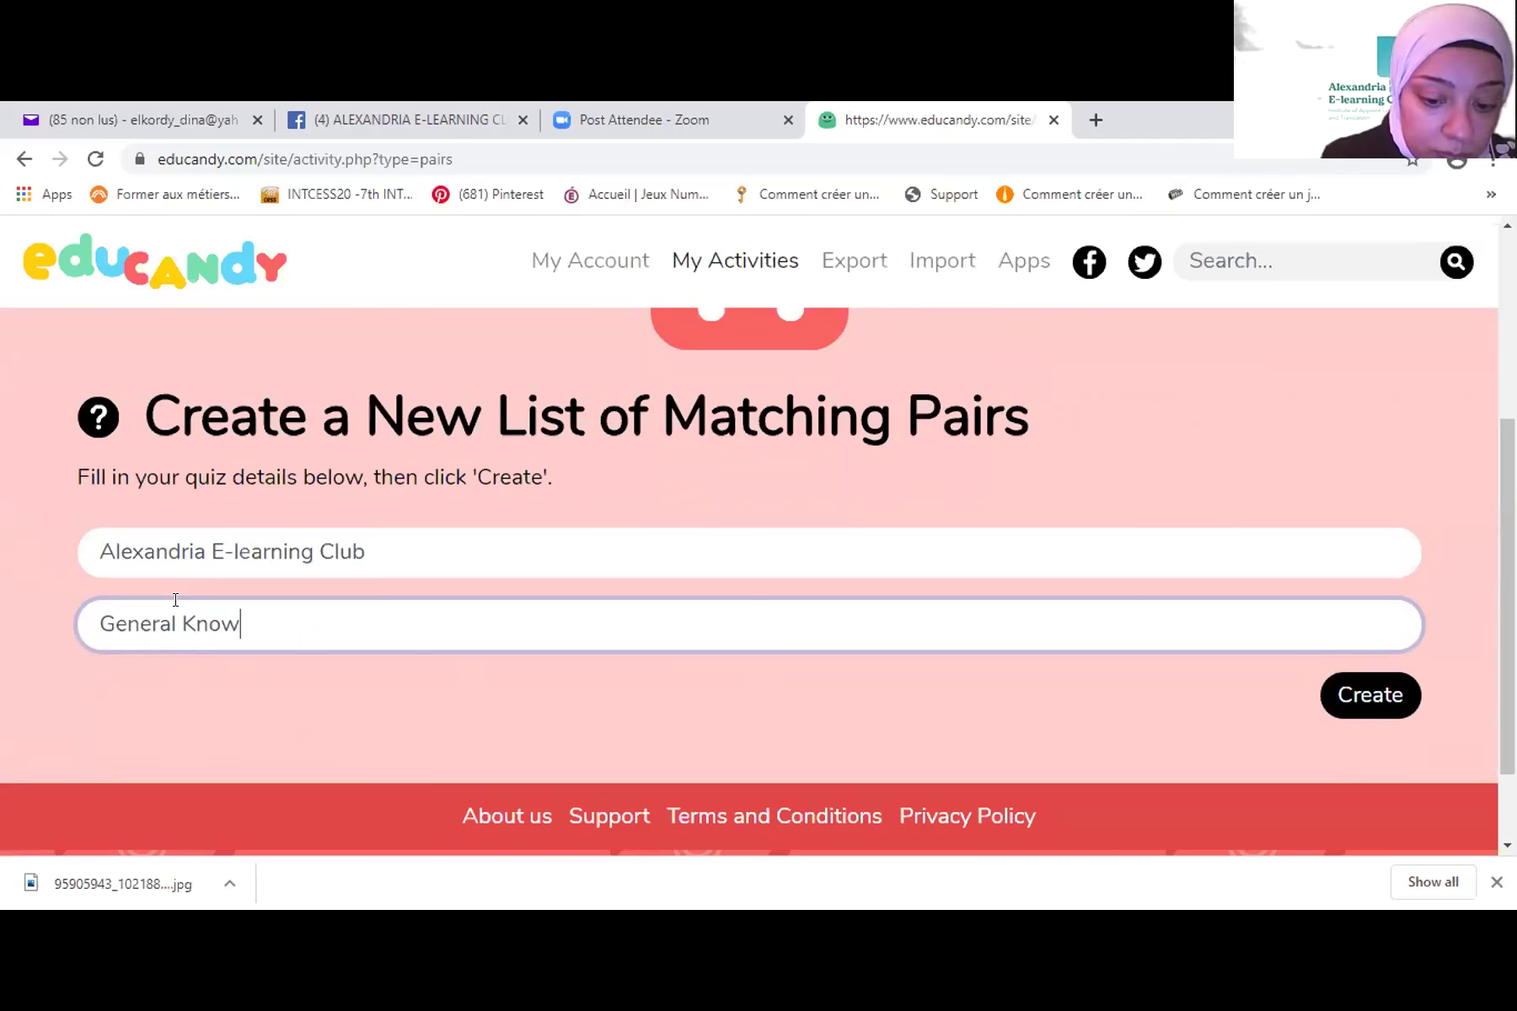
type("ledge")
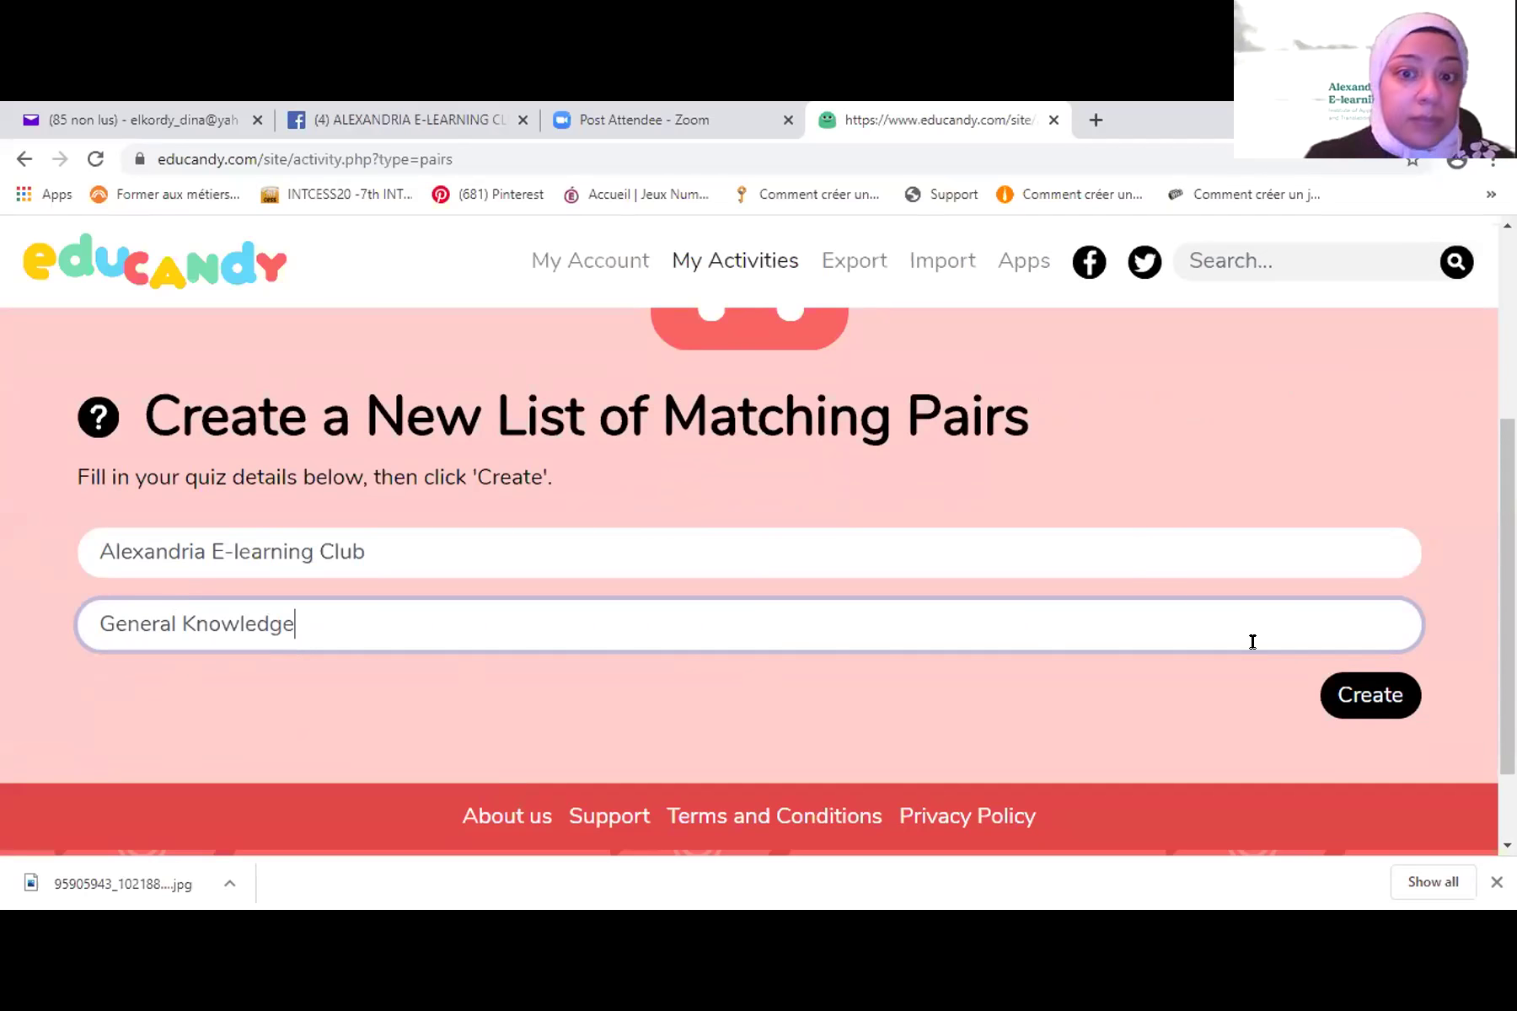
left_click(1397, 712)
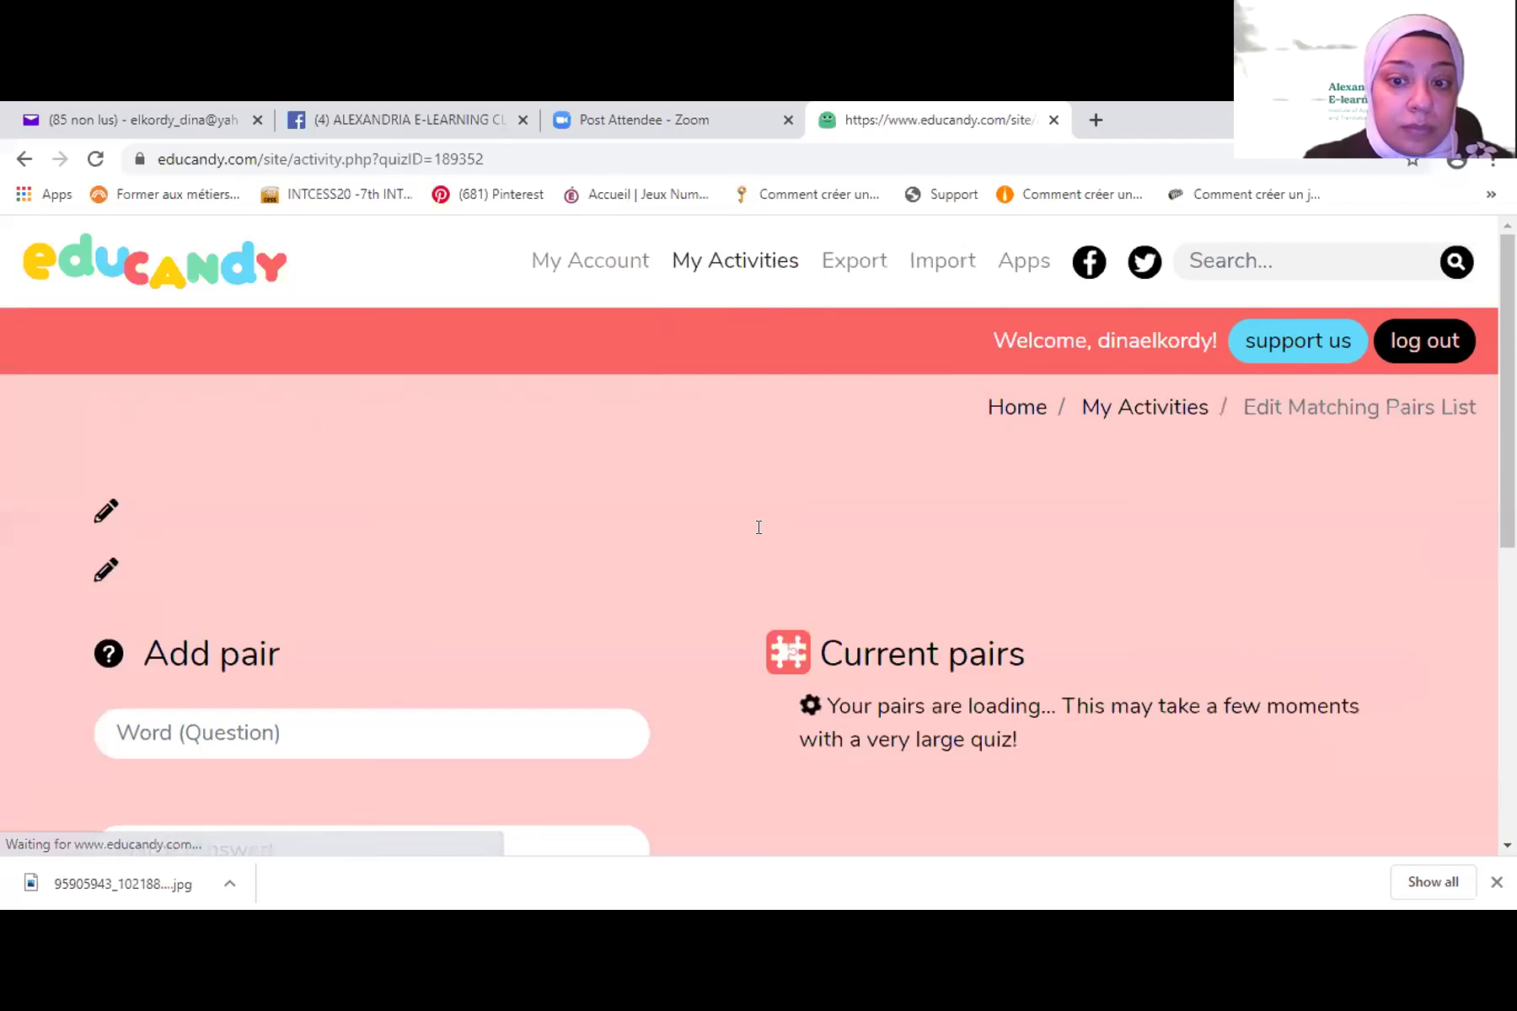
- Add the first pair with the question "Capital of Egypt" and the answer "Cairo"
left_click(185, 642)
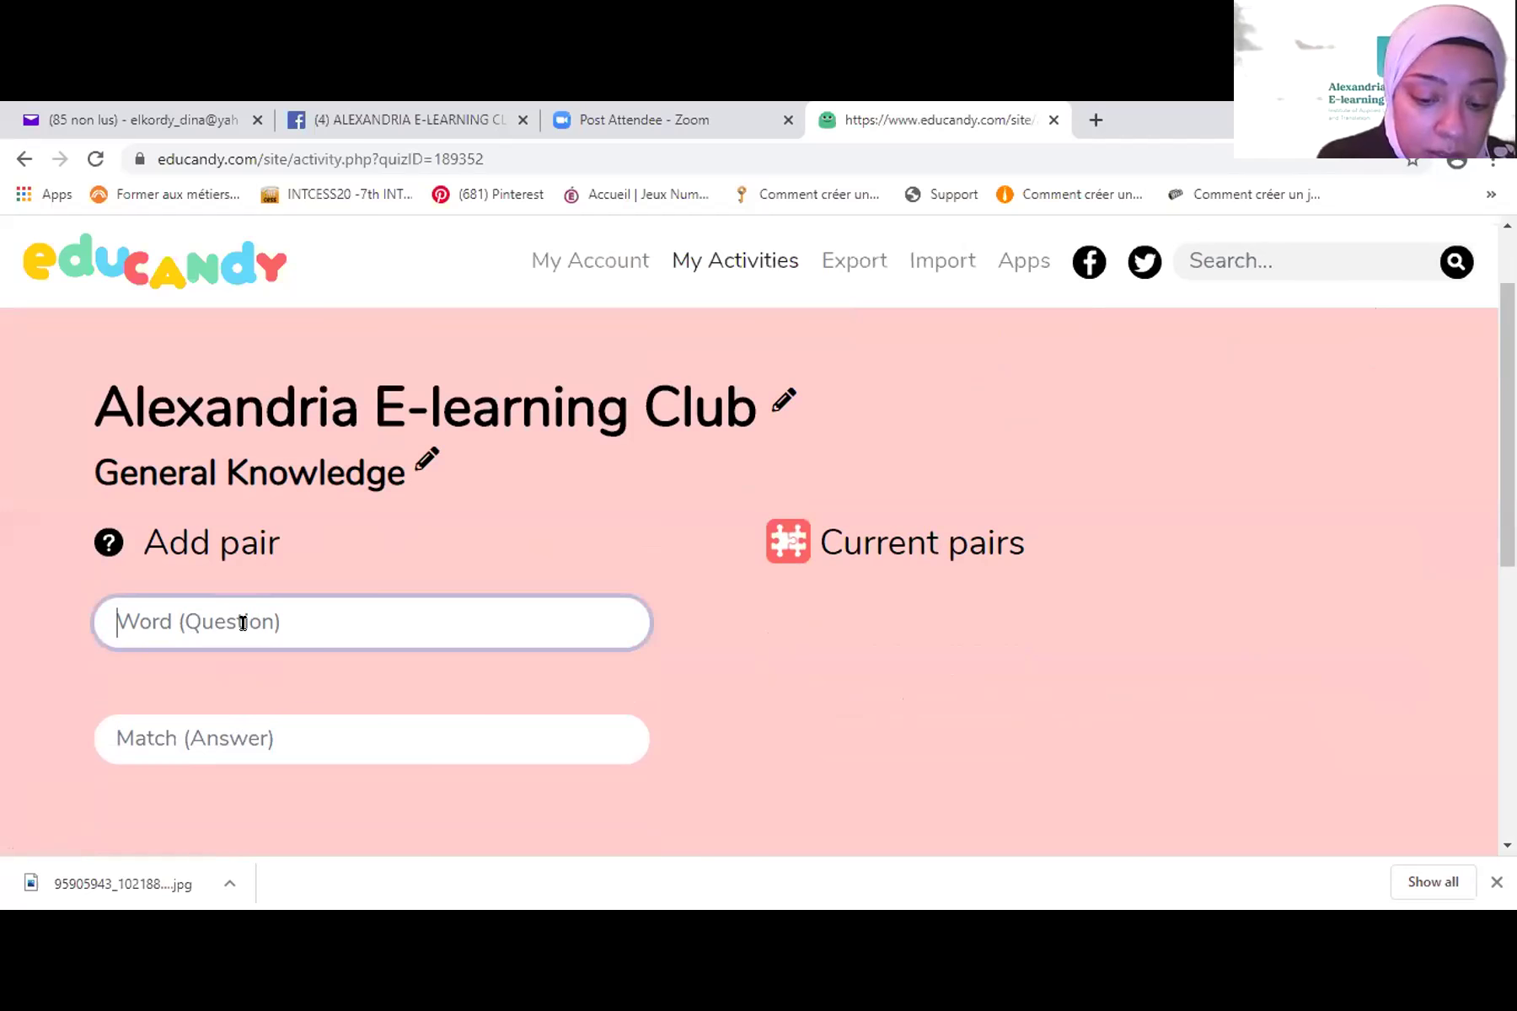
type("Capital of Egypt")
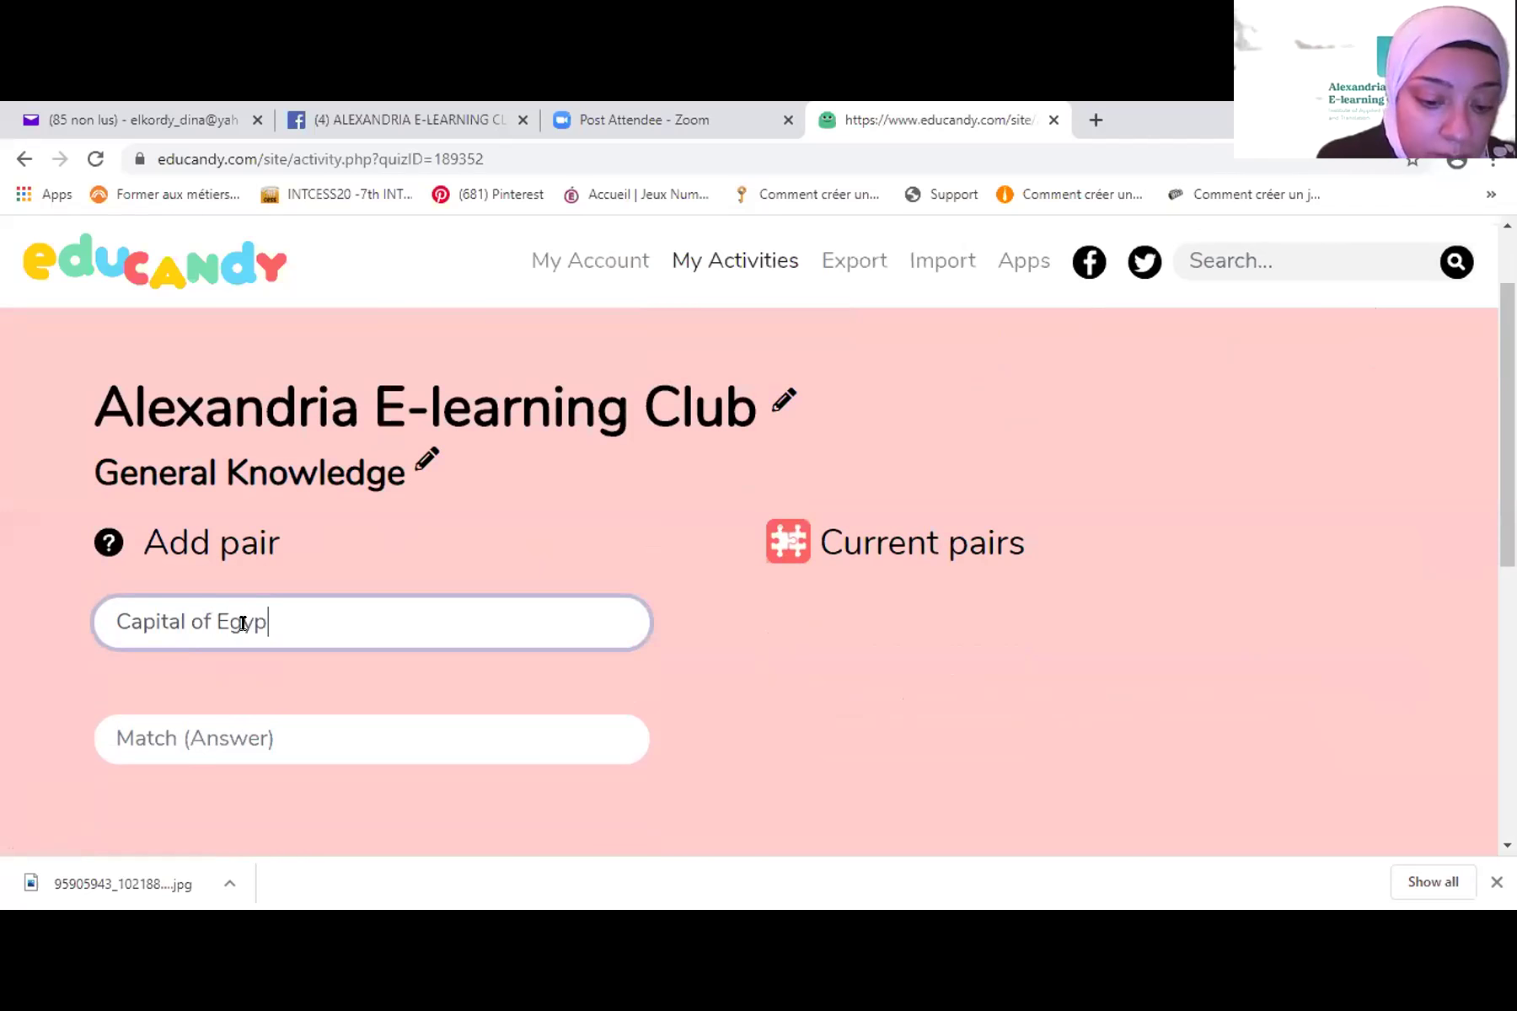
left_click(270, 732)
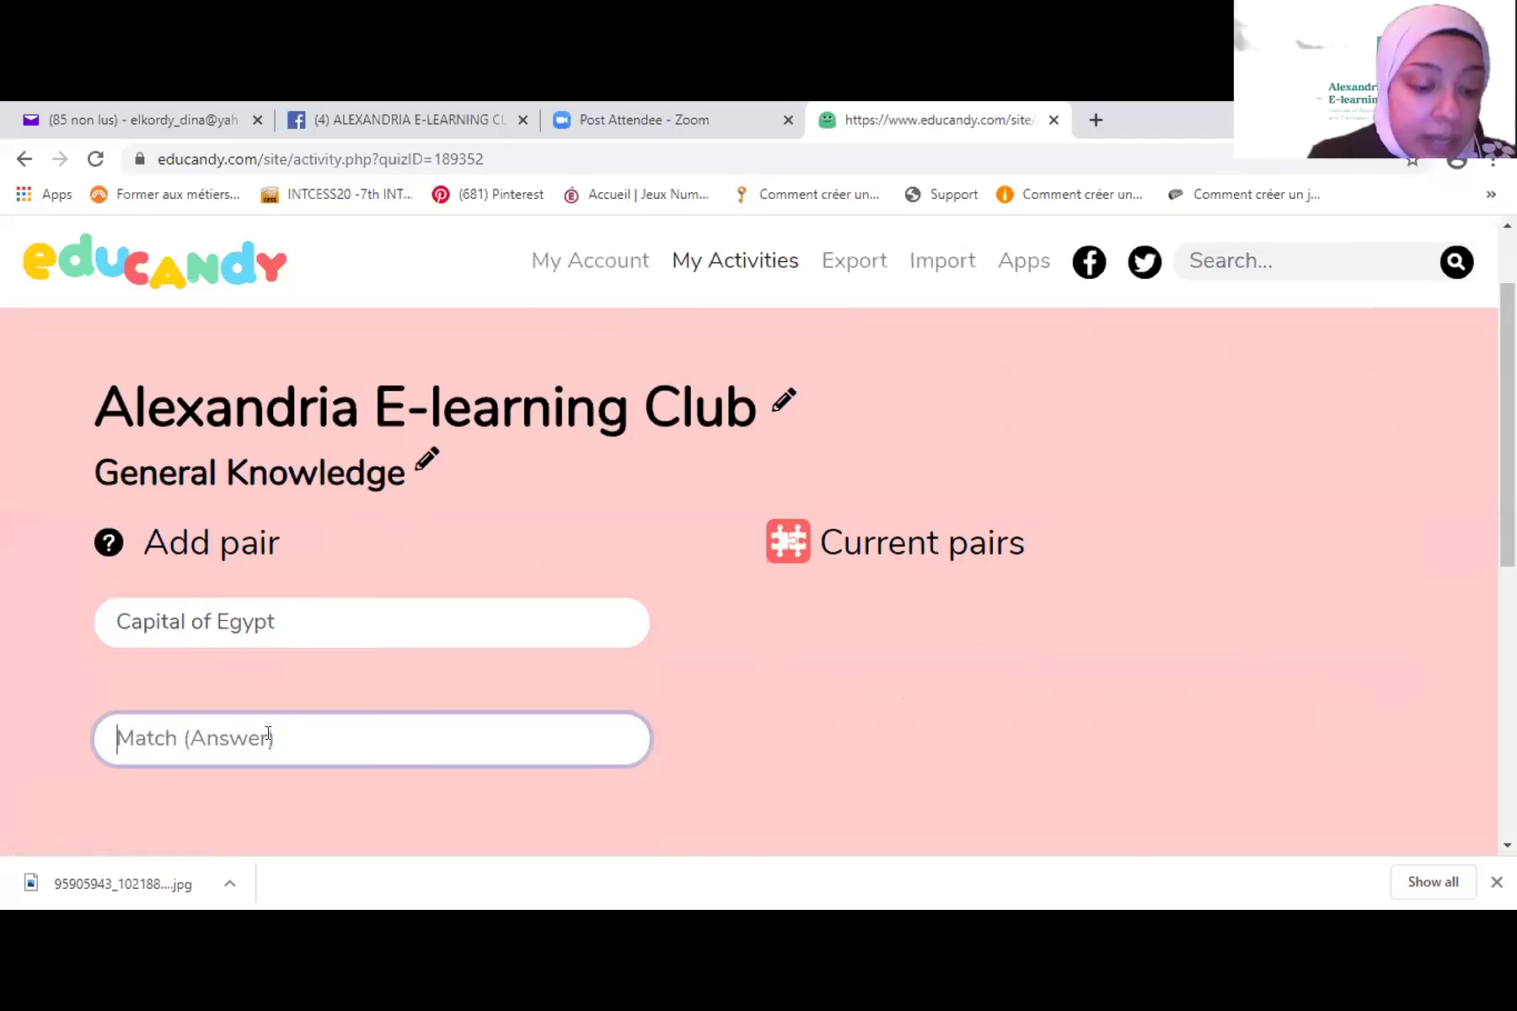
type("Cairo")
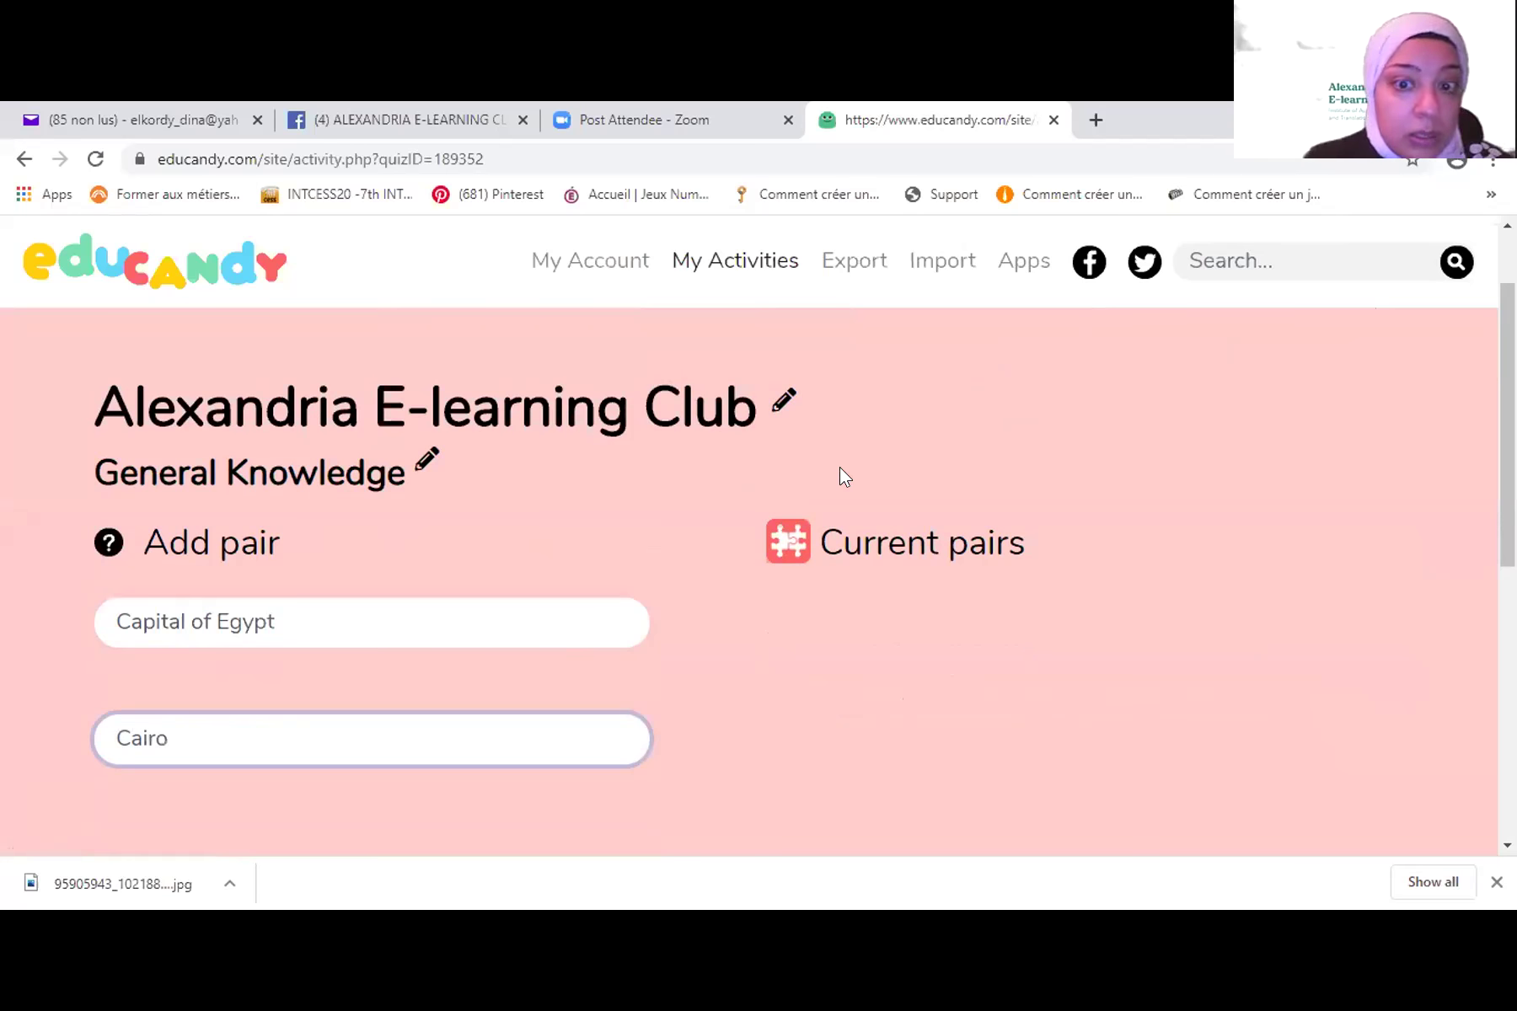
scroll(552, 606, "down", 4)
left_click(497, 583)
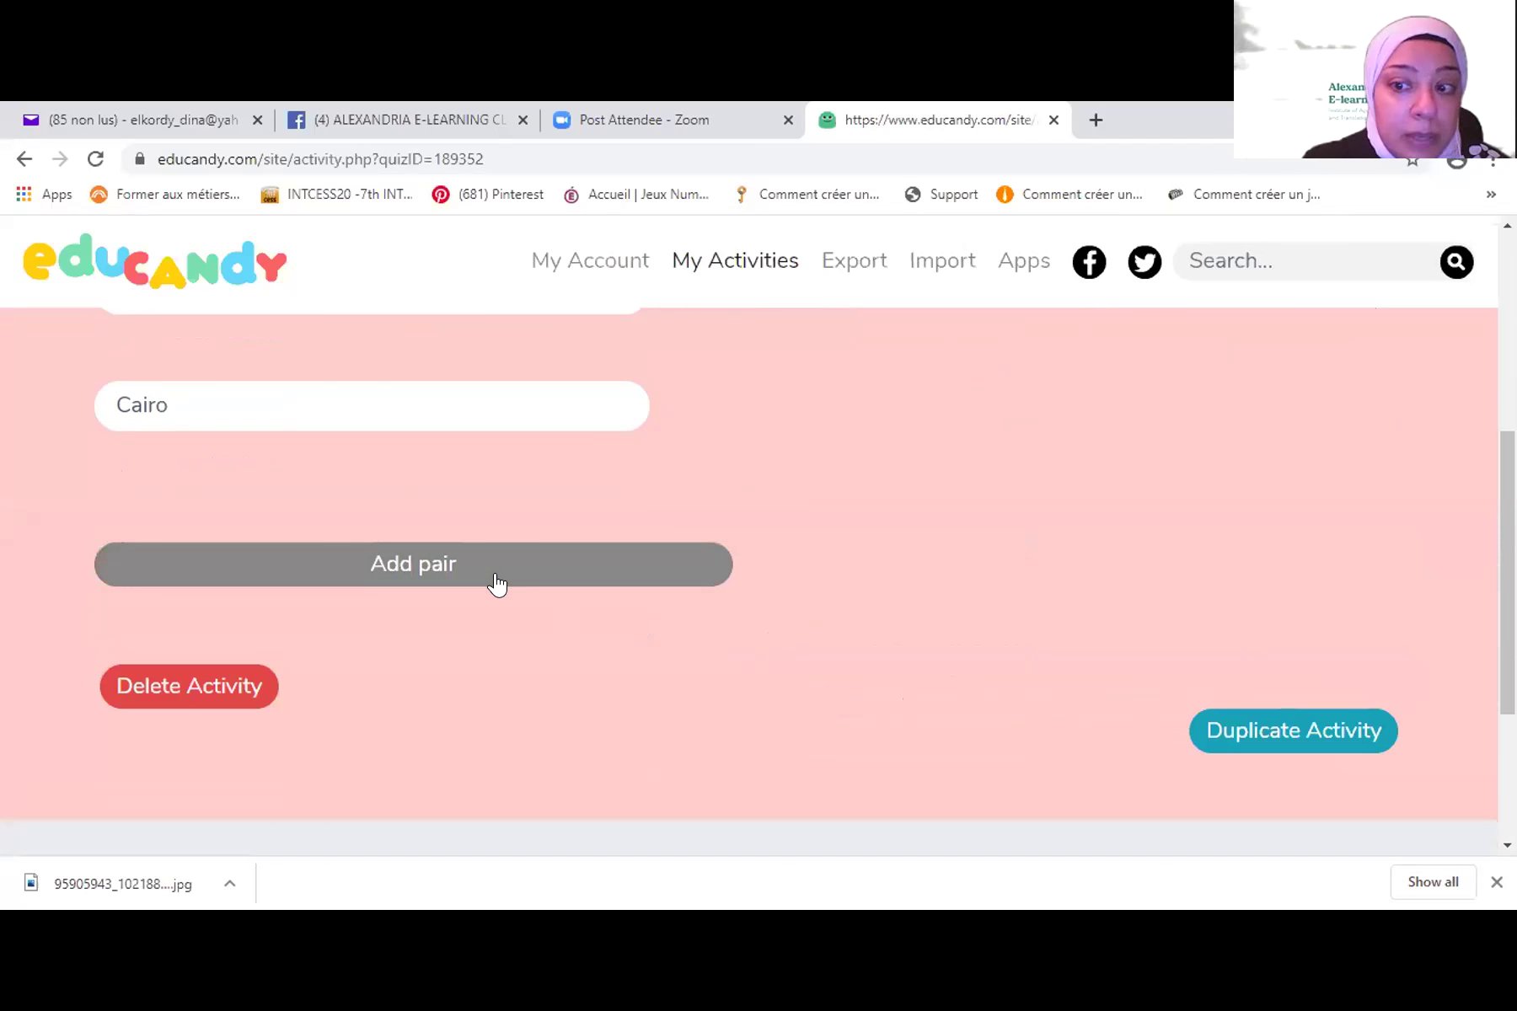
- Enter "Capital of Italy" as the question of the second pair
scroll(446, 504, "up", 4)
left_click(246, 619)
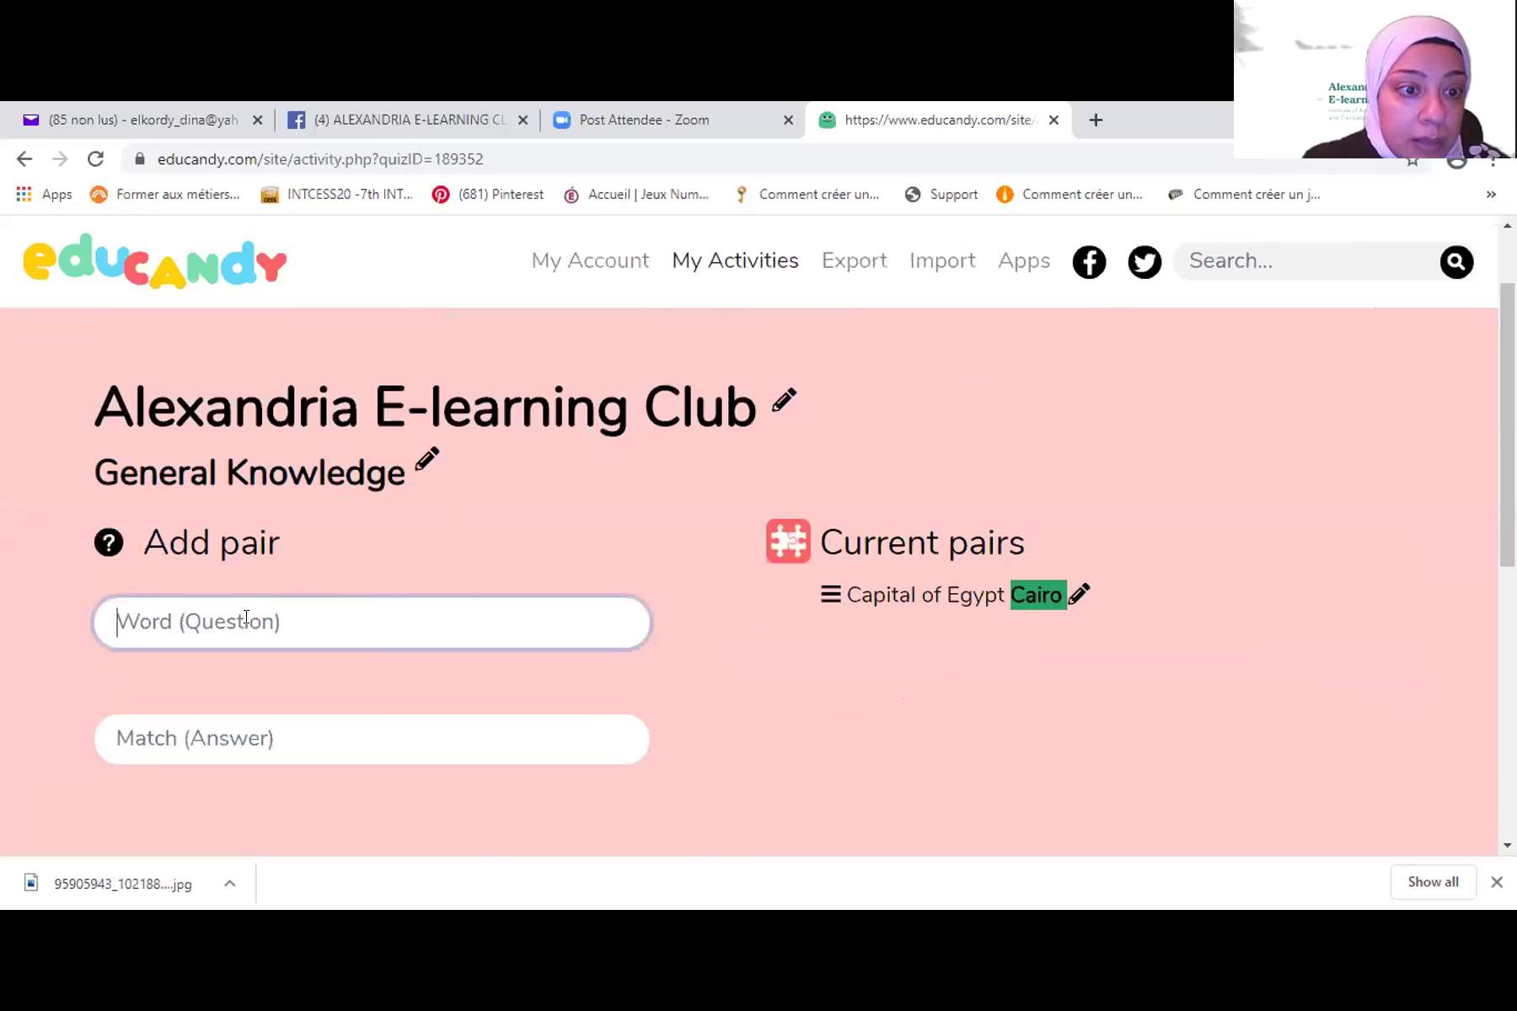
type("Capital of ")
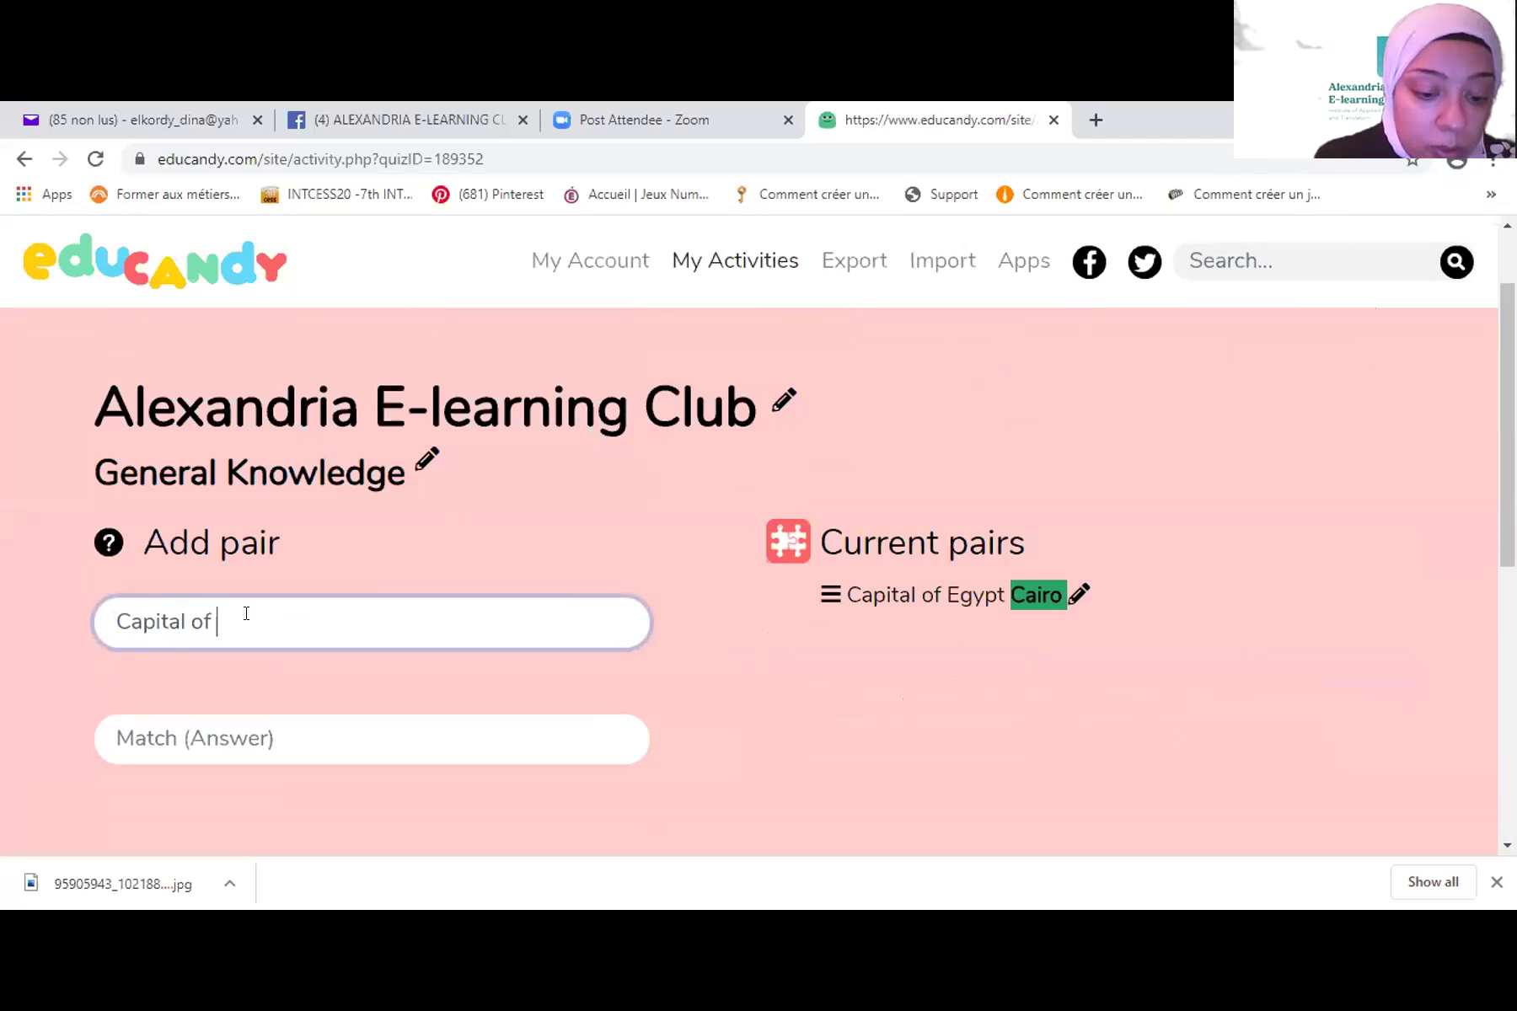
type("Roma")
scroll(276, 634, "down", 1)
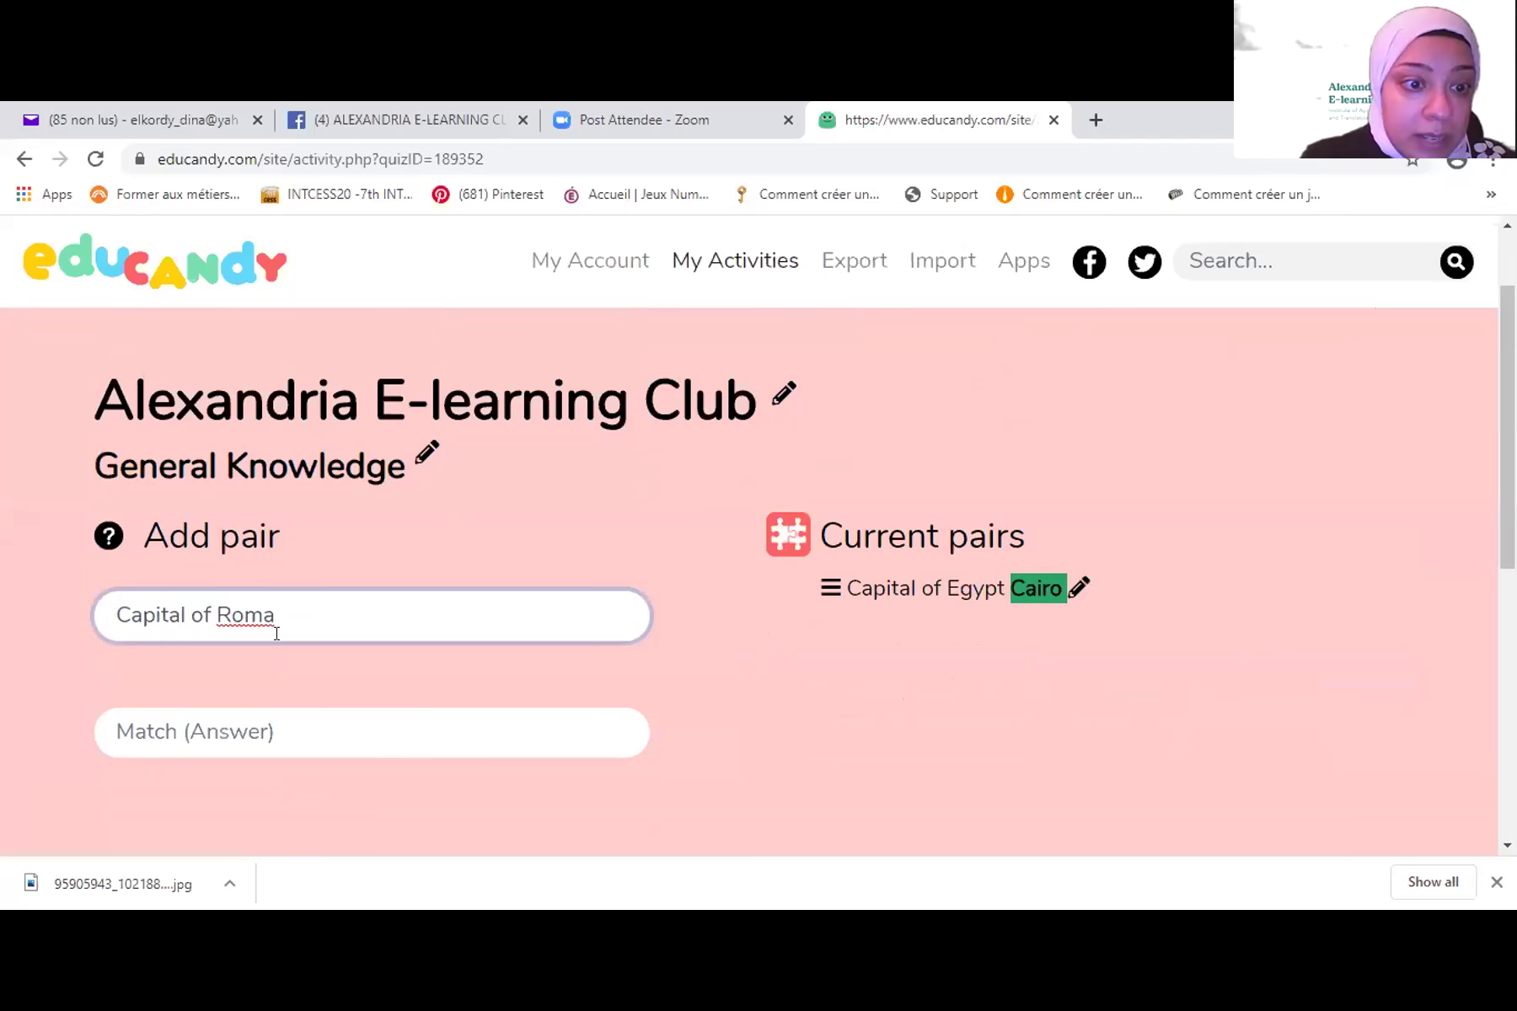
scroll(230, 600, "down", 1)
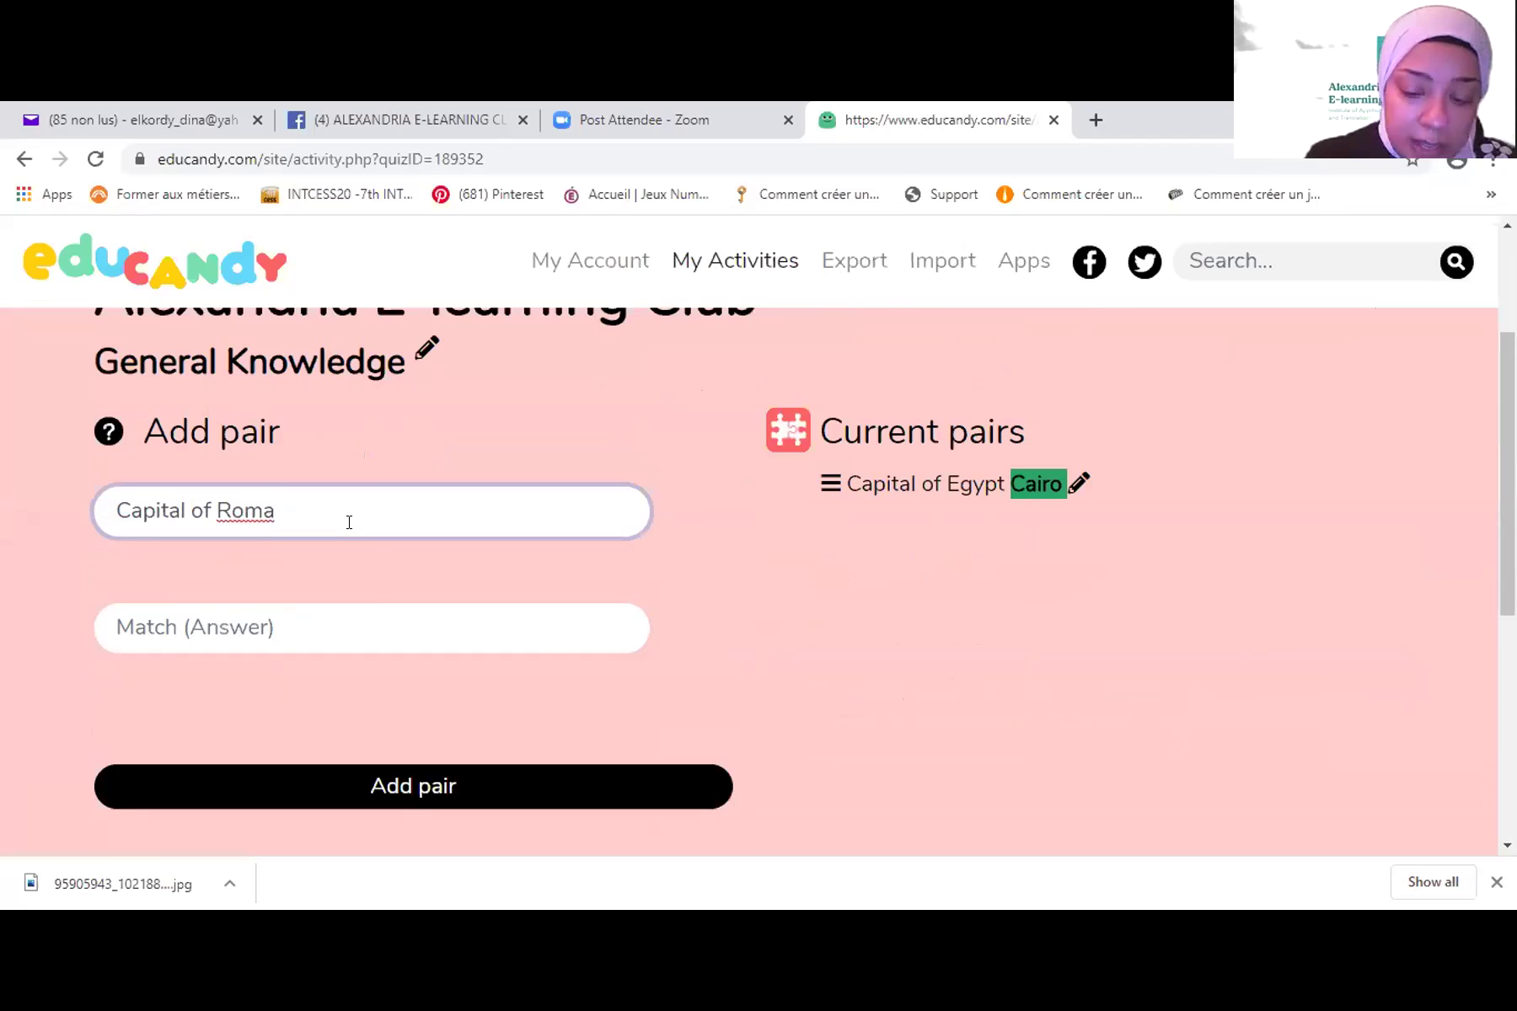
key("BackSpace")
key("BackSpace")
key("BackSpace")
key("BackSpace")
type("Italia")
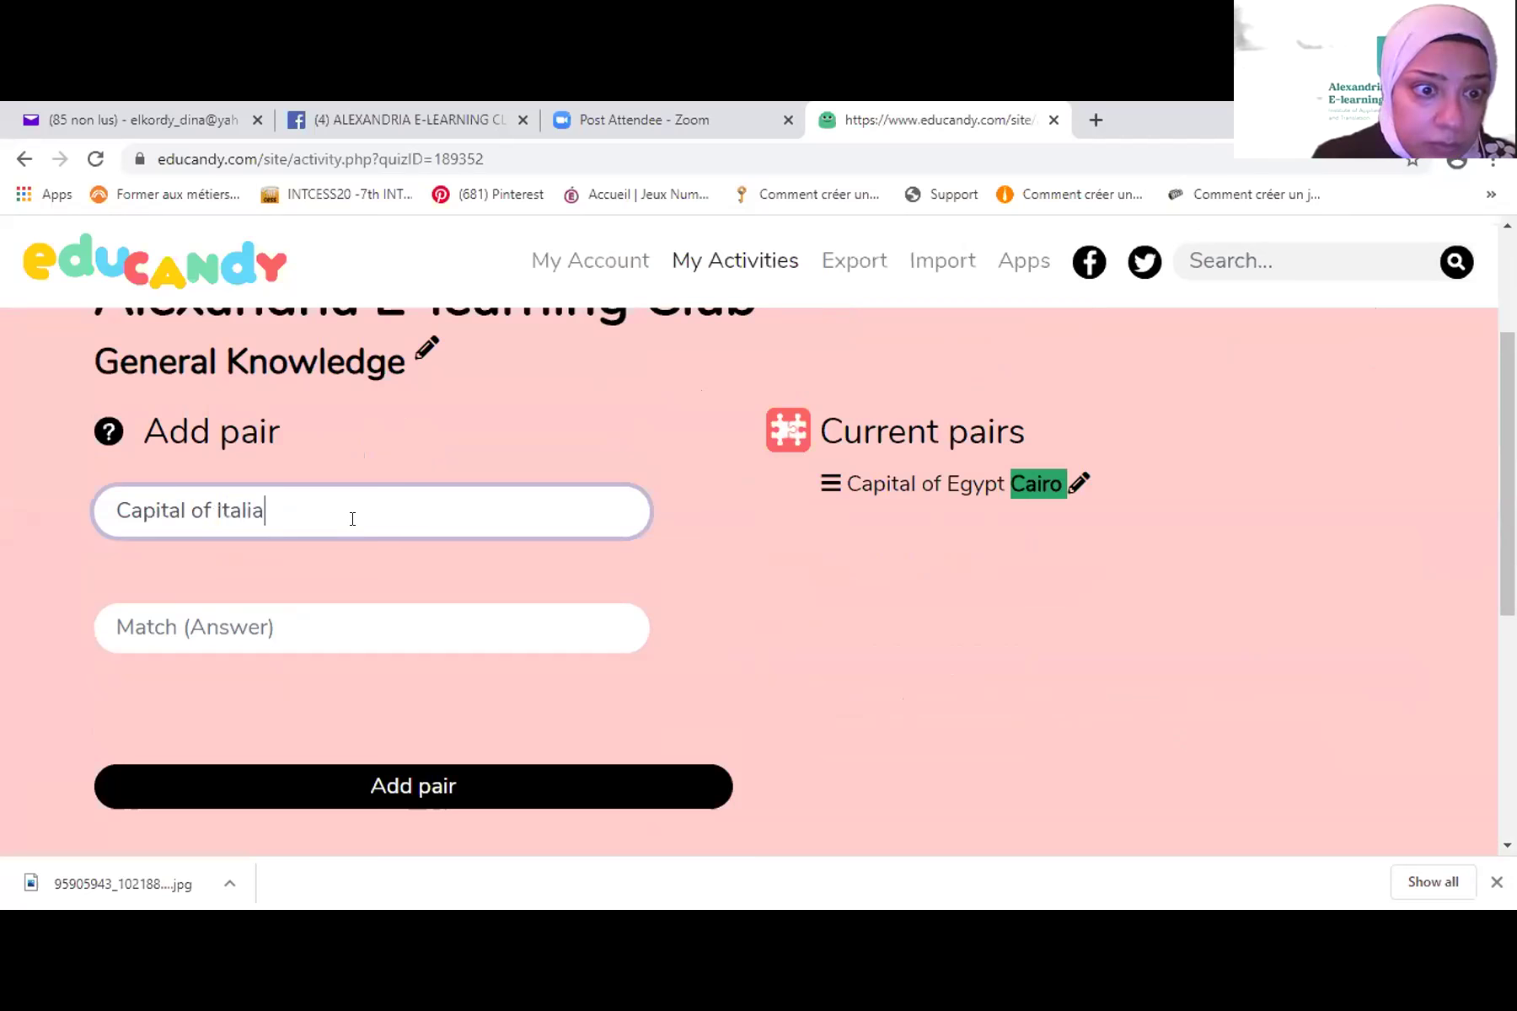
key("BackSpace")
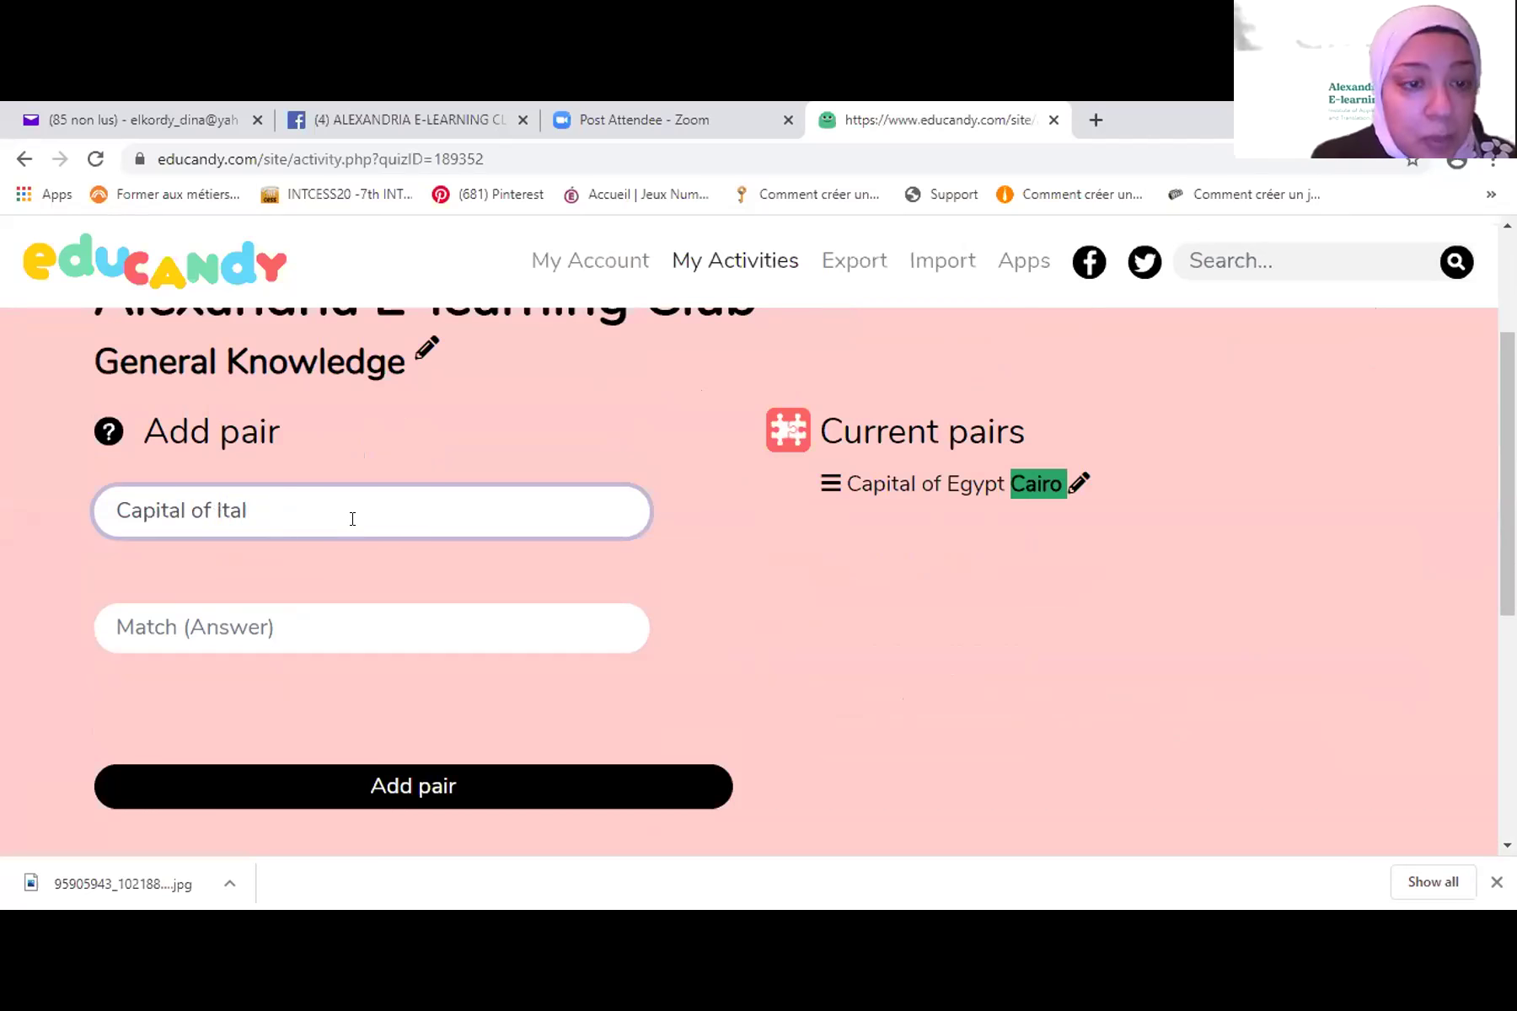
type("y")
- Enter "Roma" as the answer for the capital of Italy and add the pair to the list
left_click(403, 625)
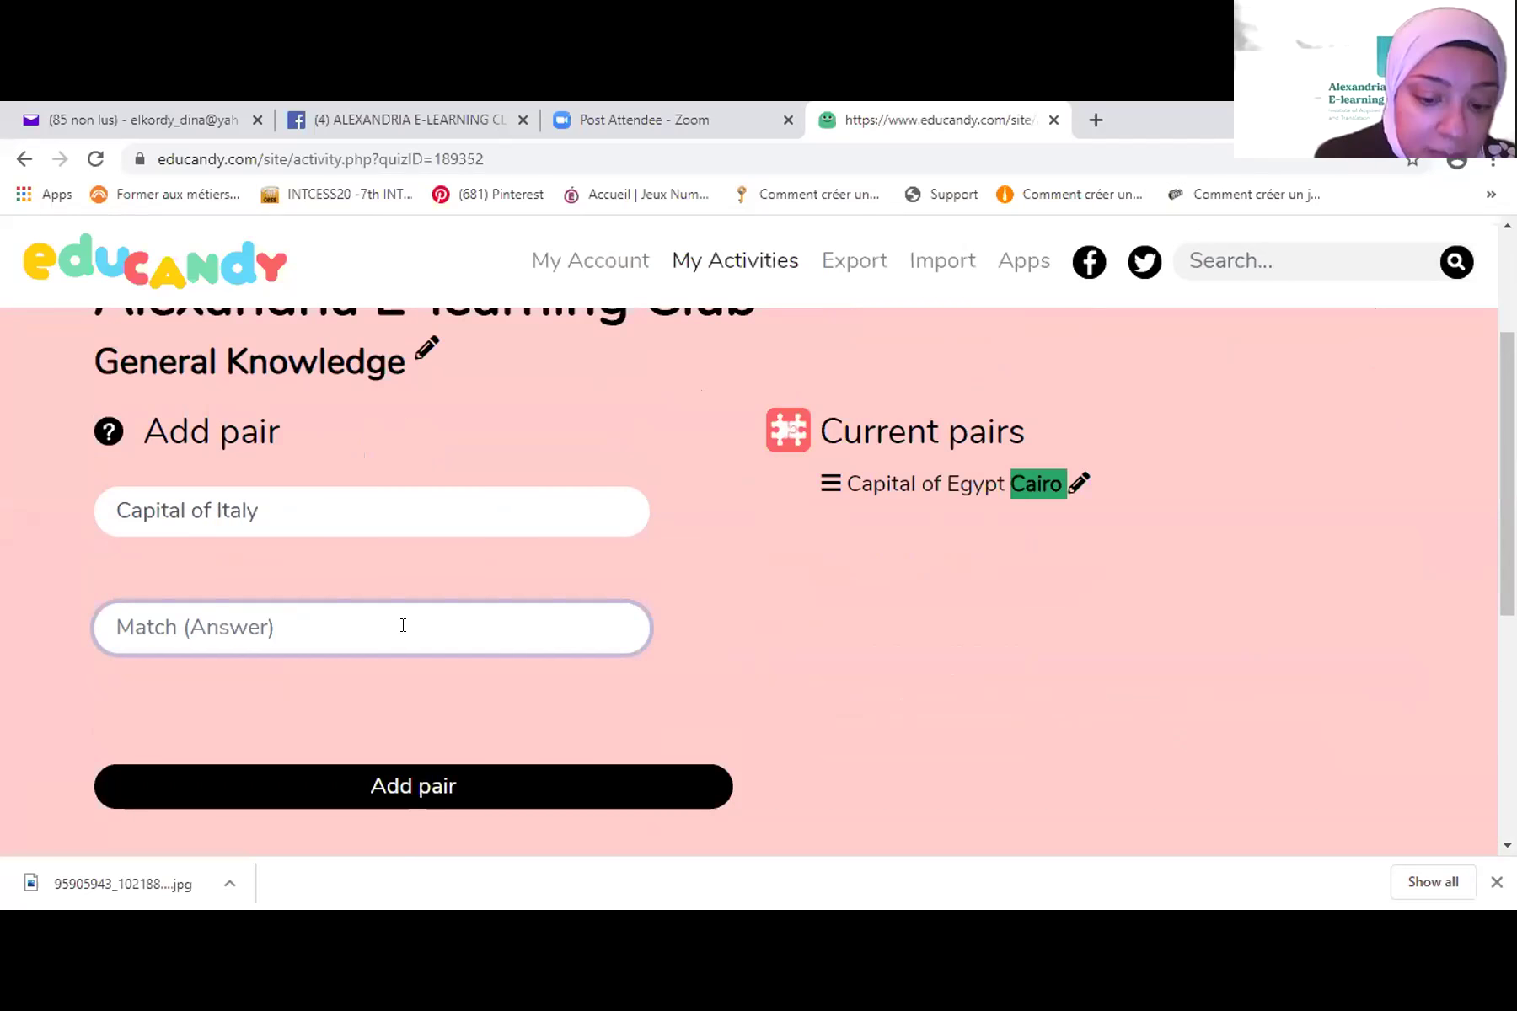
type("Roma")
left_click(387, 773)
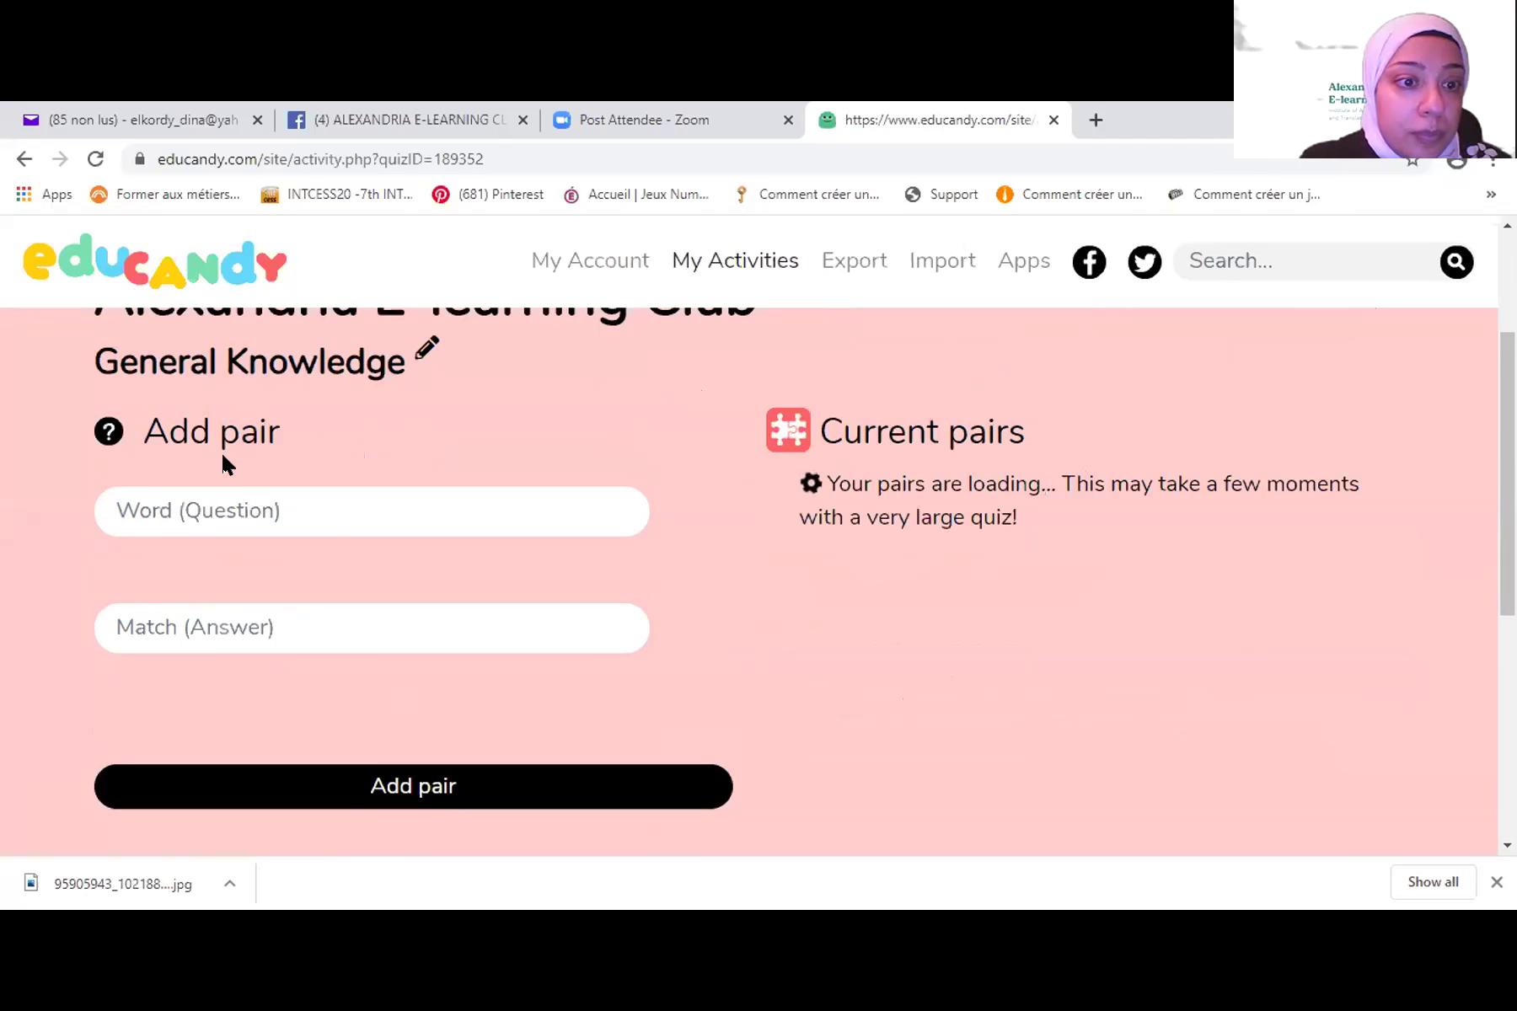
- Enter "Capital of Libya" as the question of the third pair
left_click(201, 508)
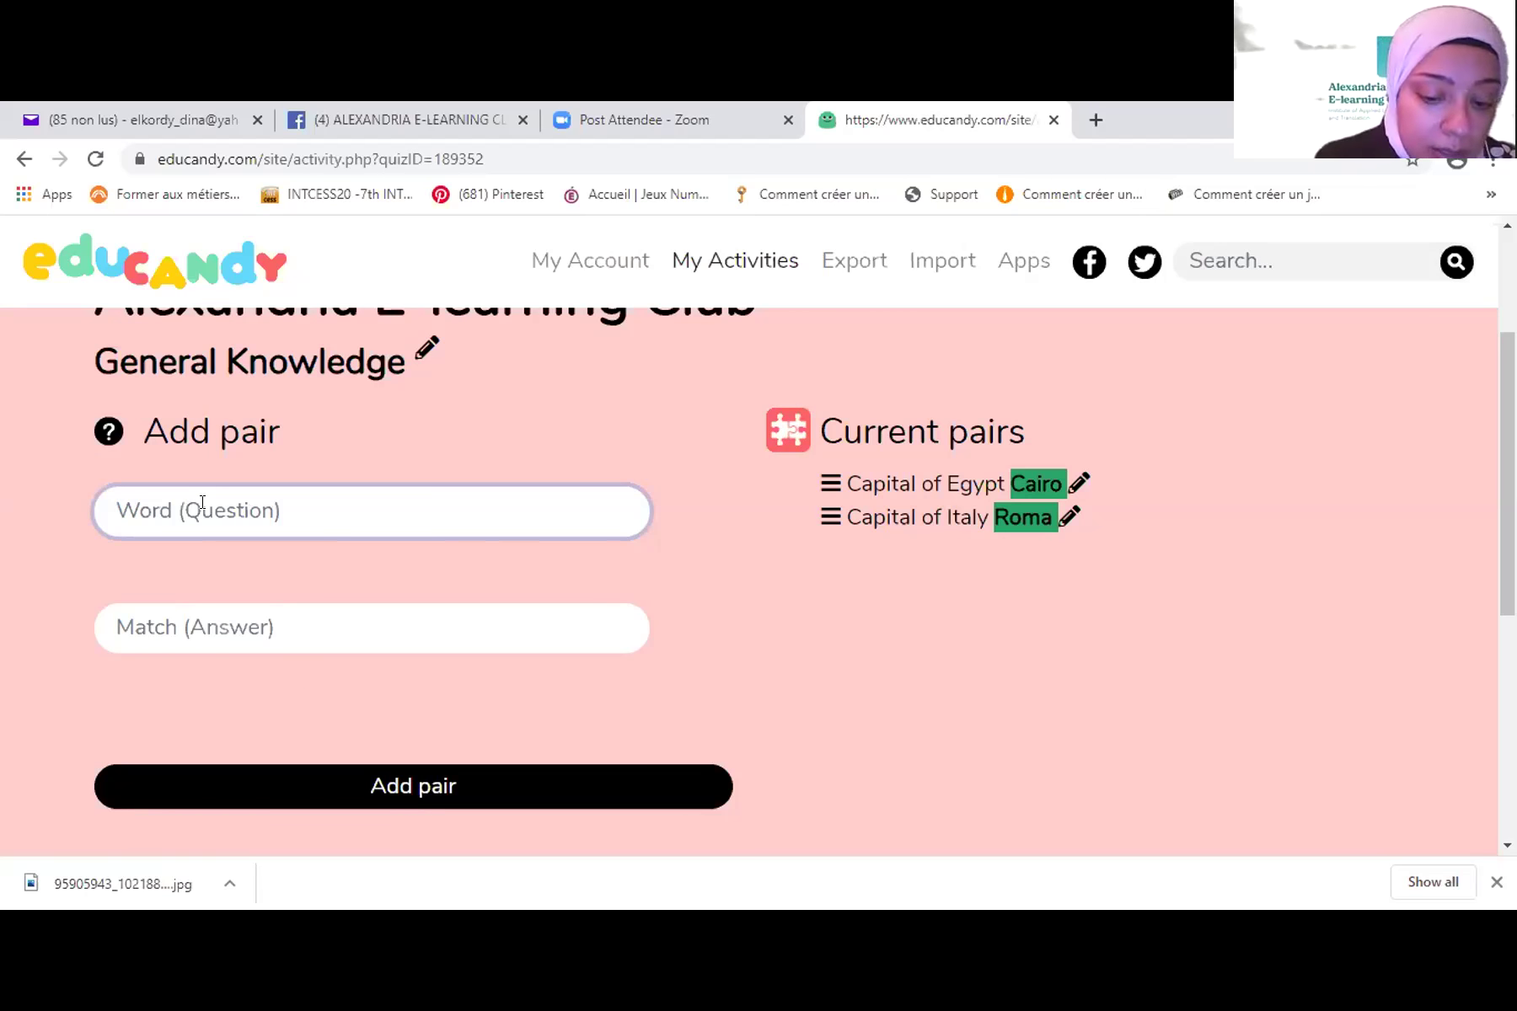
type("Capital of Libya")
left_click(186, 599)
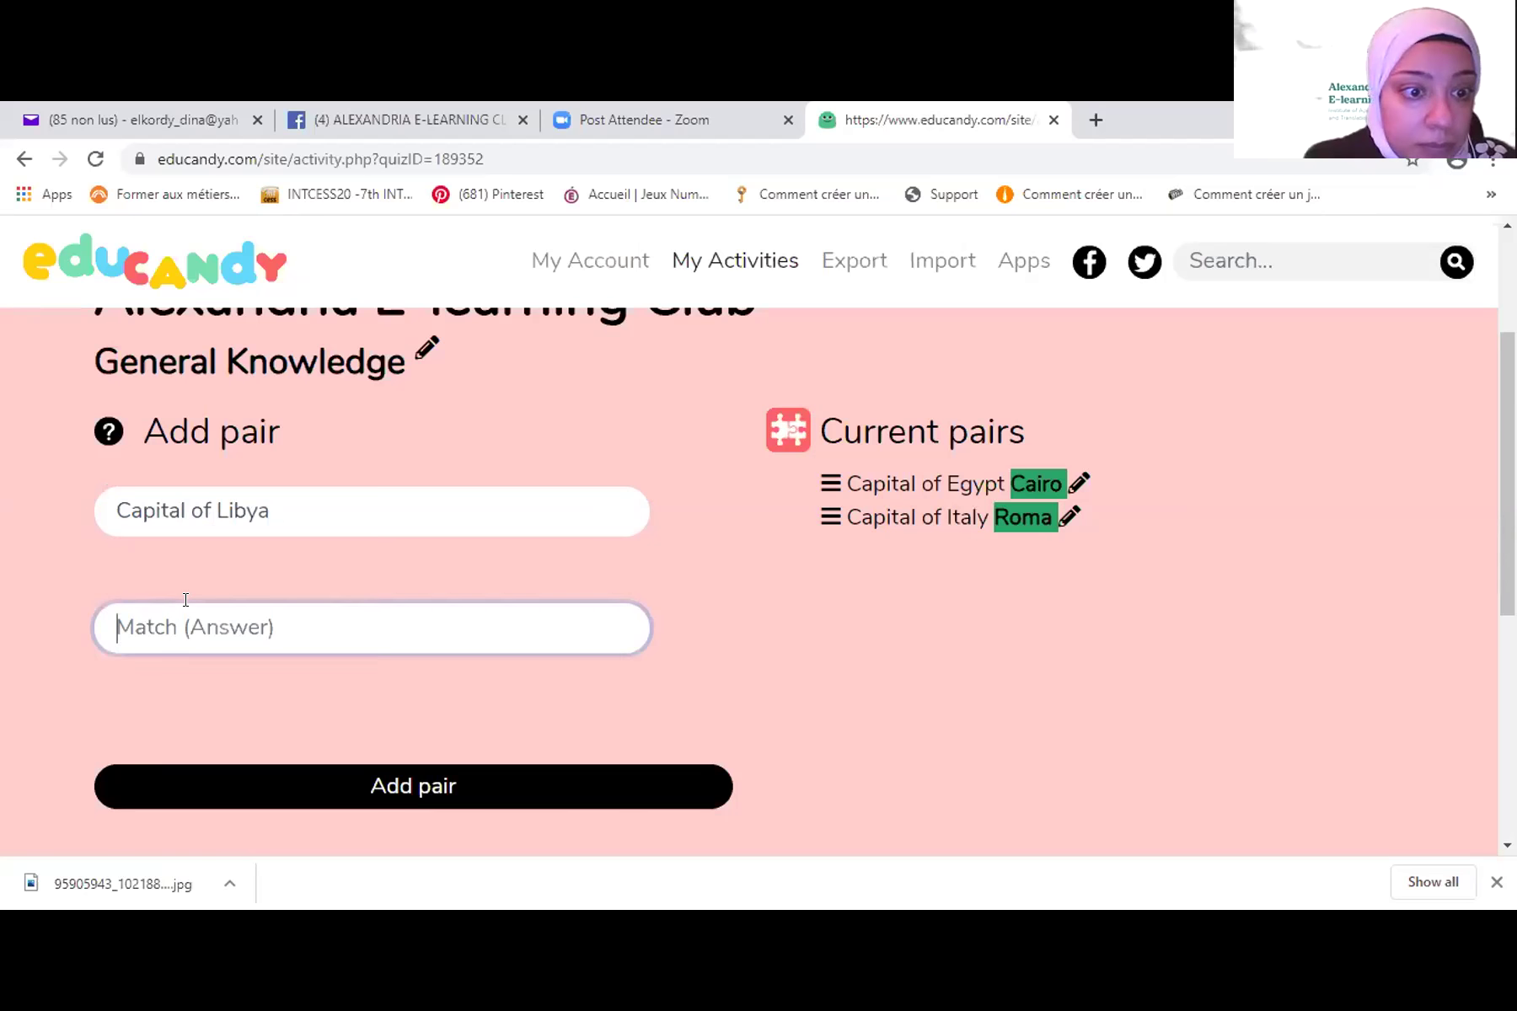
type("Trab")
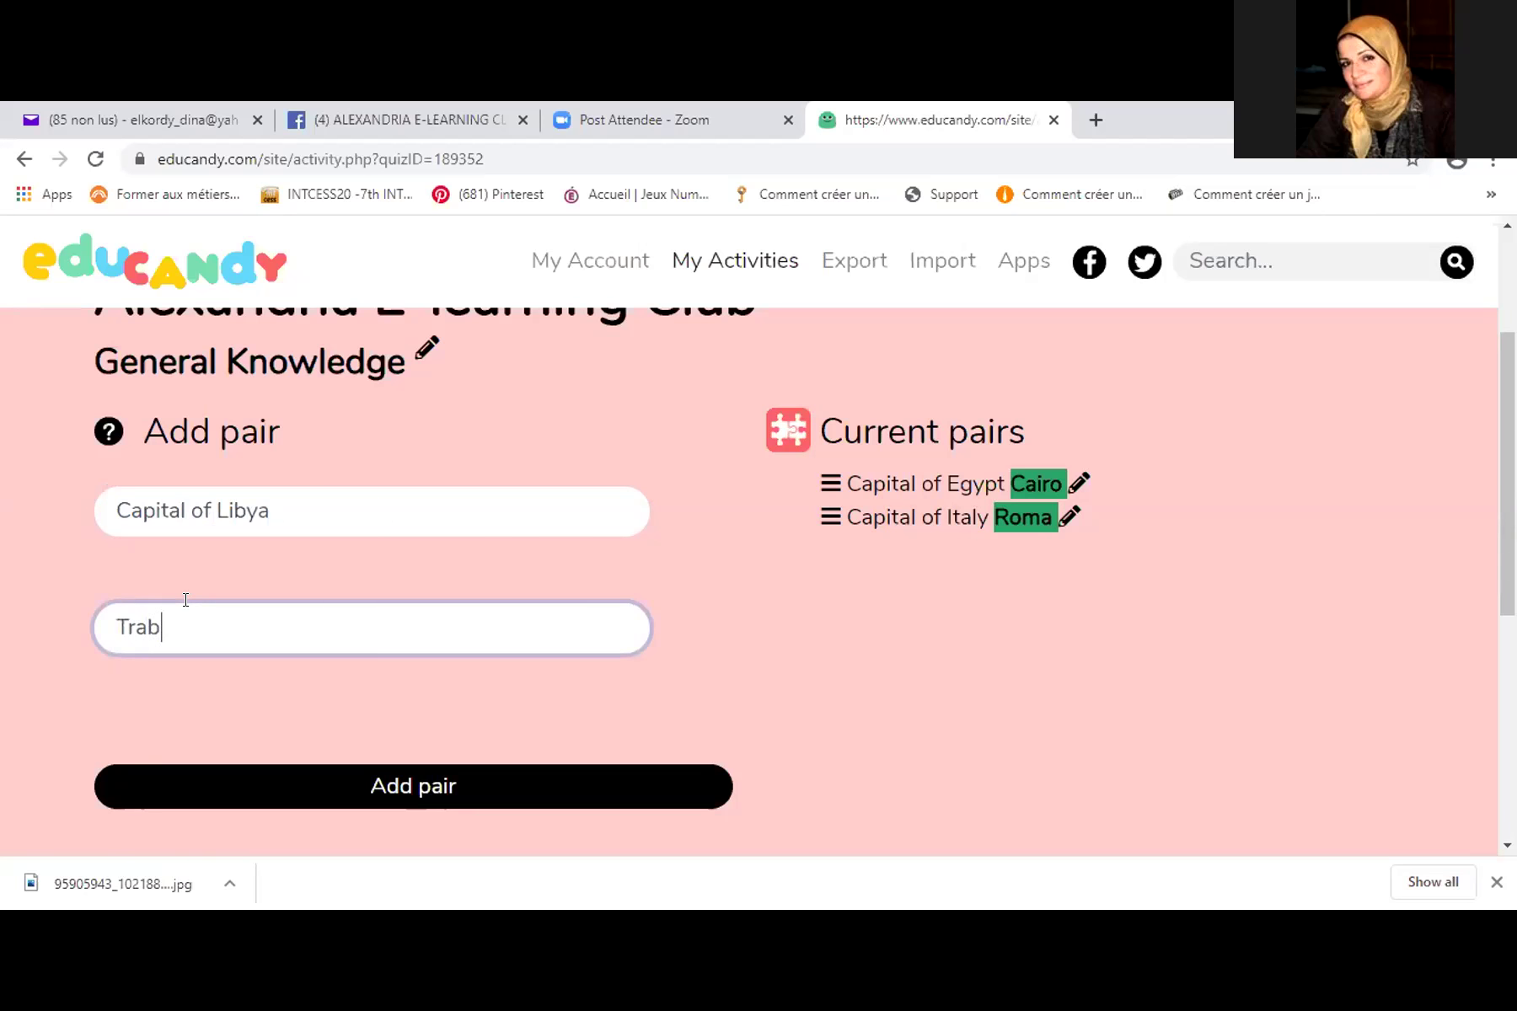
type("los")
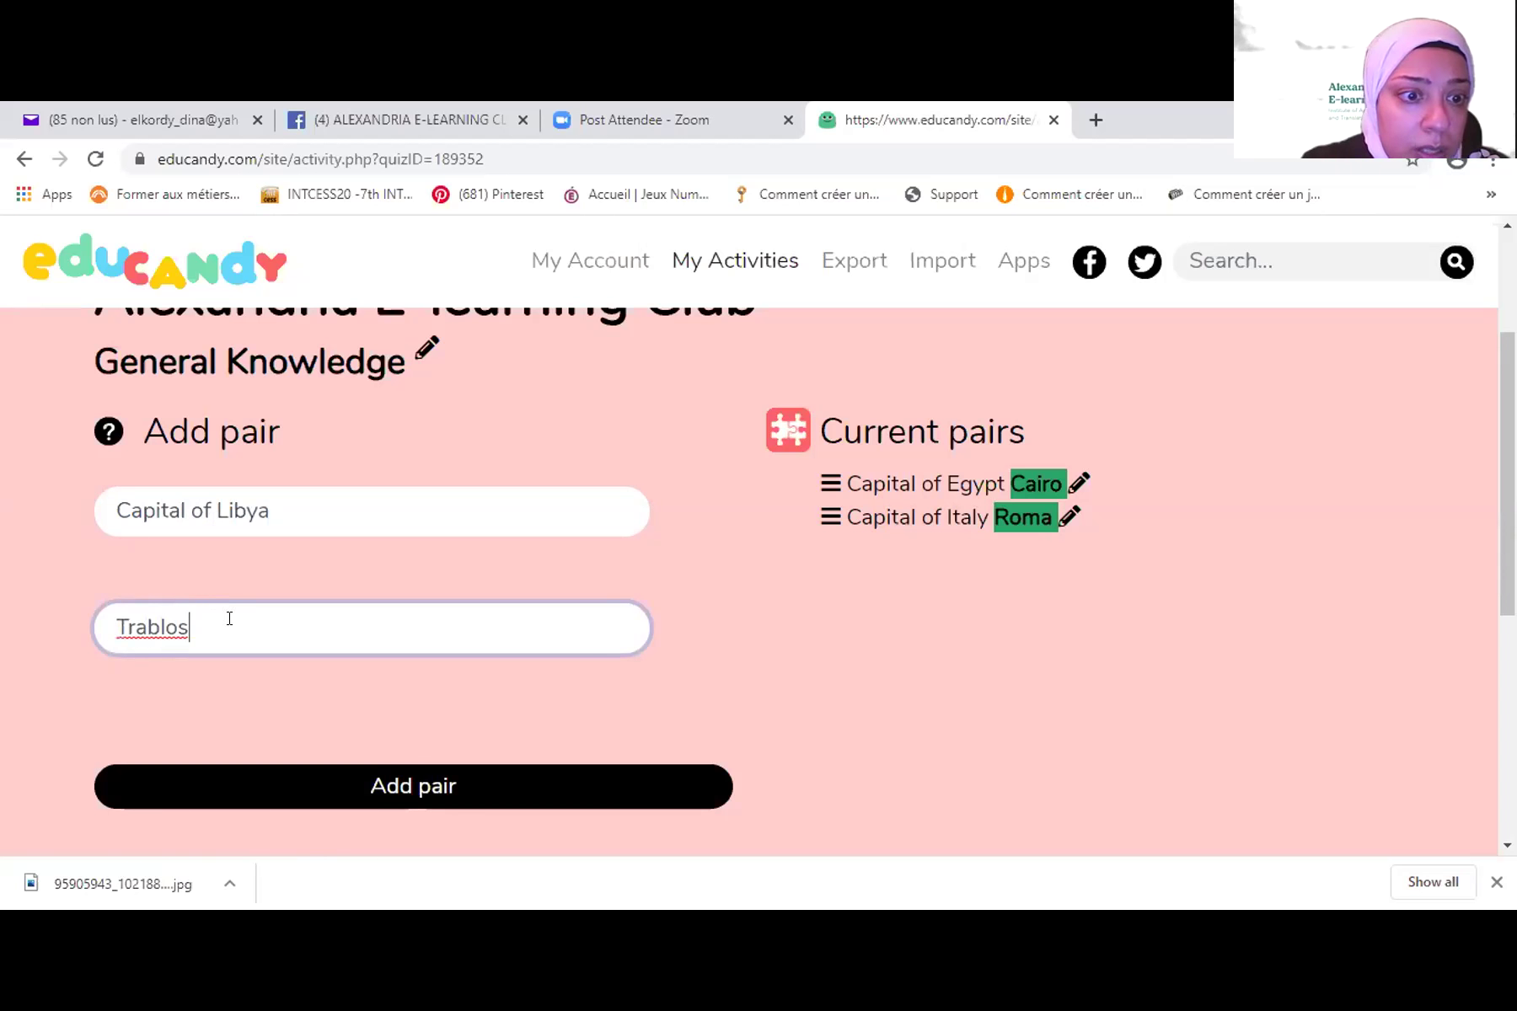
left_click_drag(229, 618, 44, 621)
key("BackSpace")
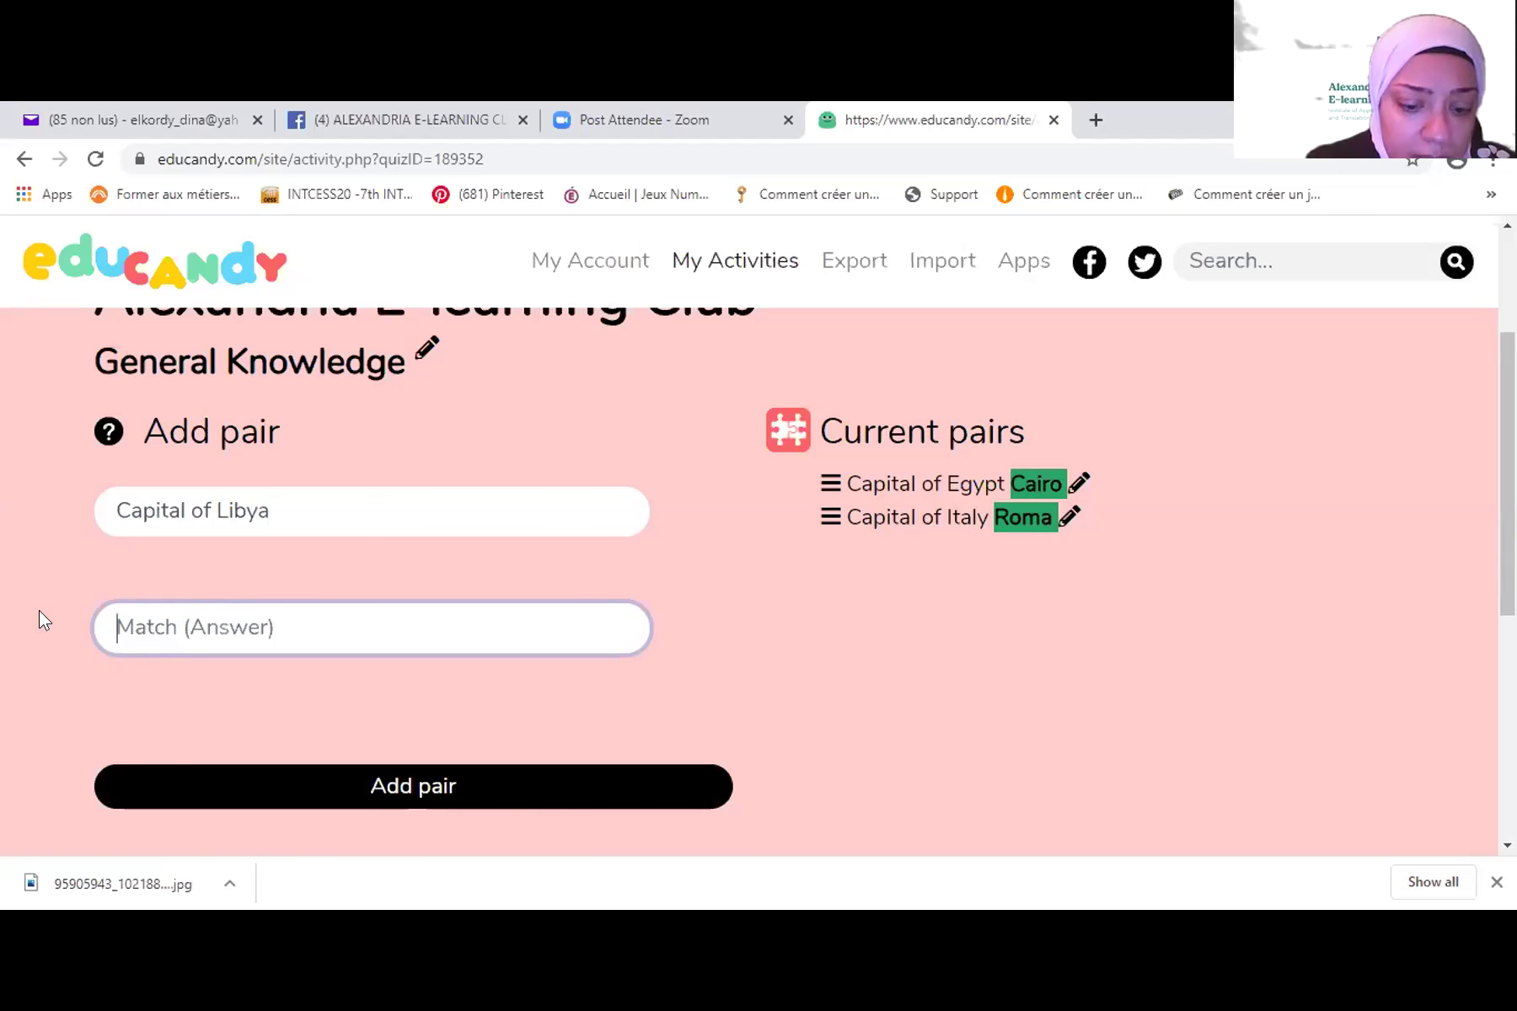
left_click(303, 502)
key("BackSpace")
key("BackSpace")
key("BackSpace")
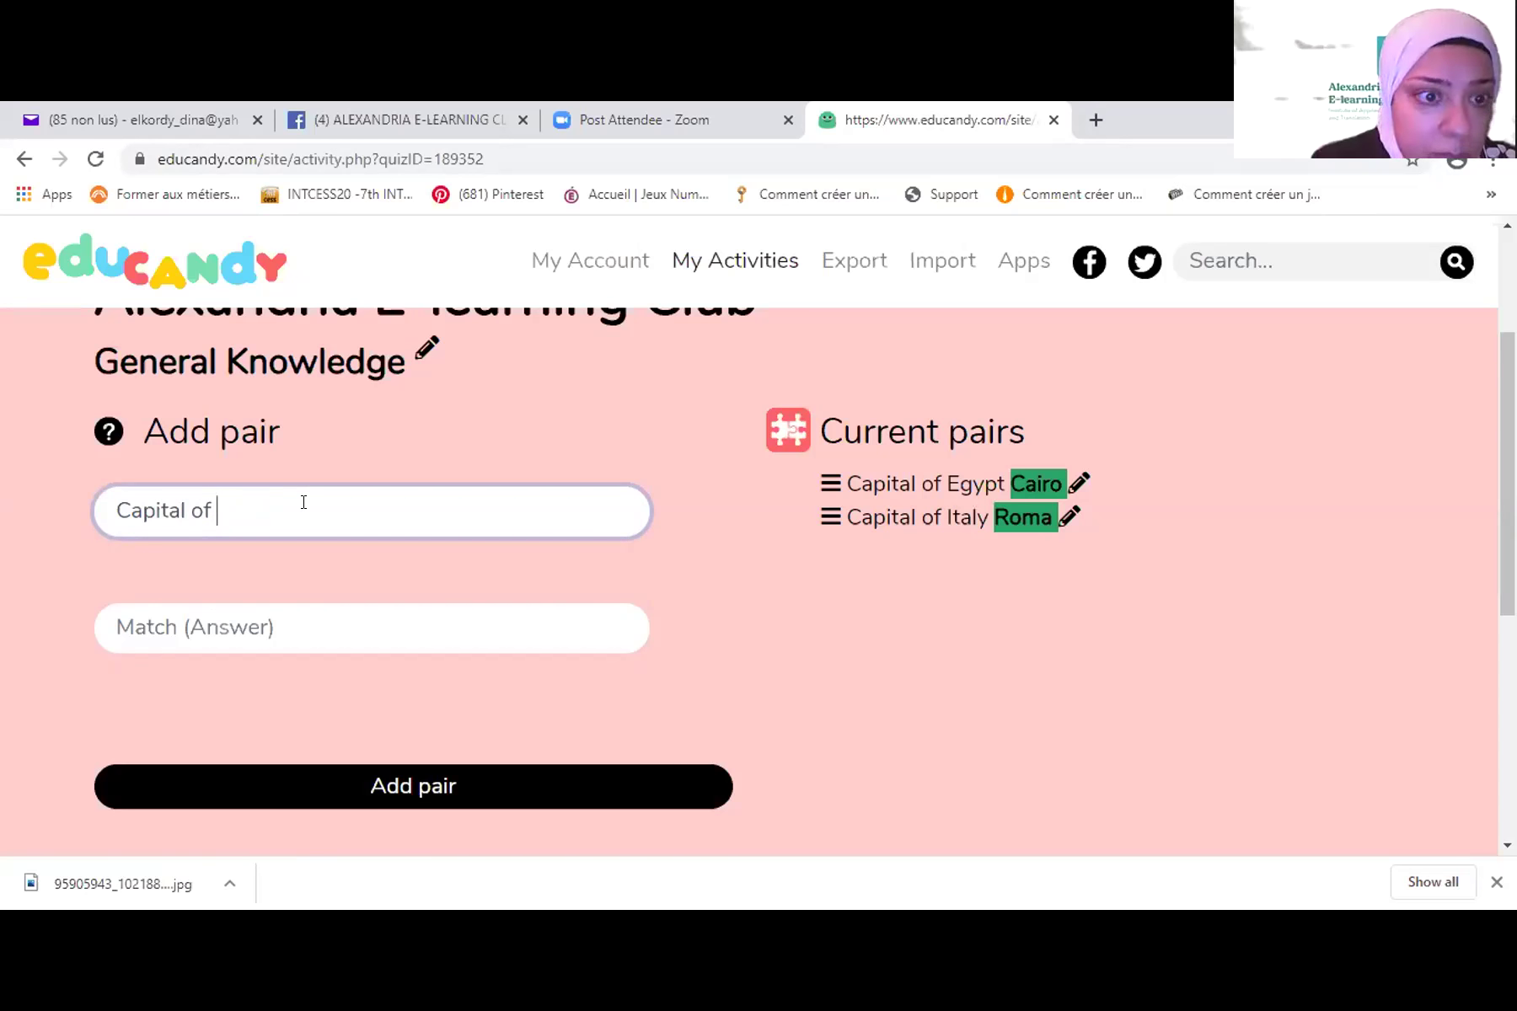
type("Lebanon")
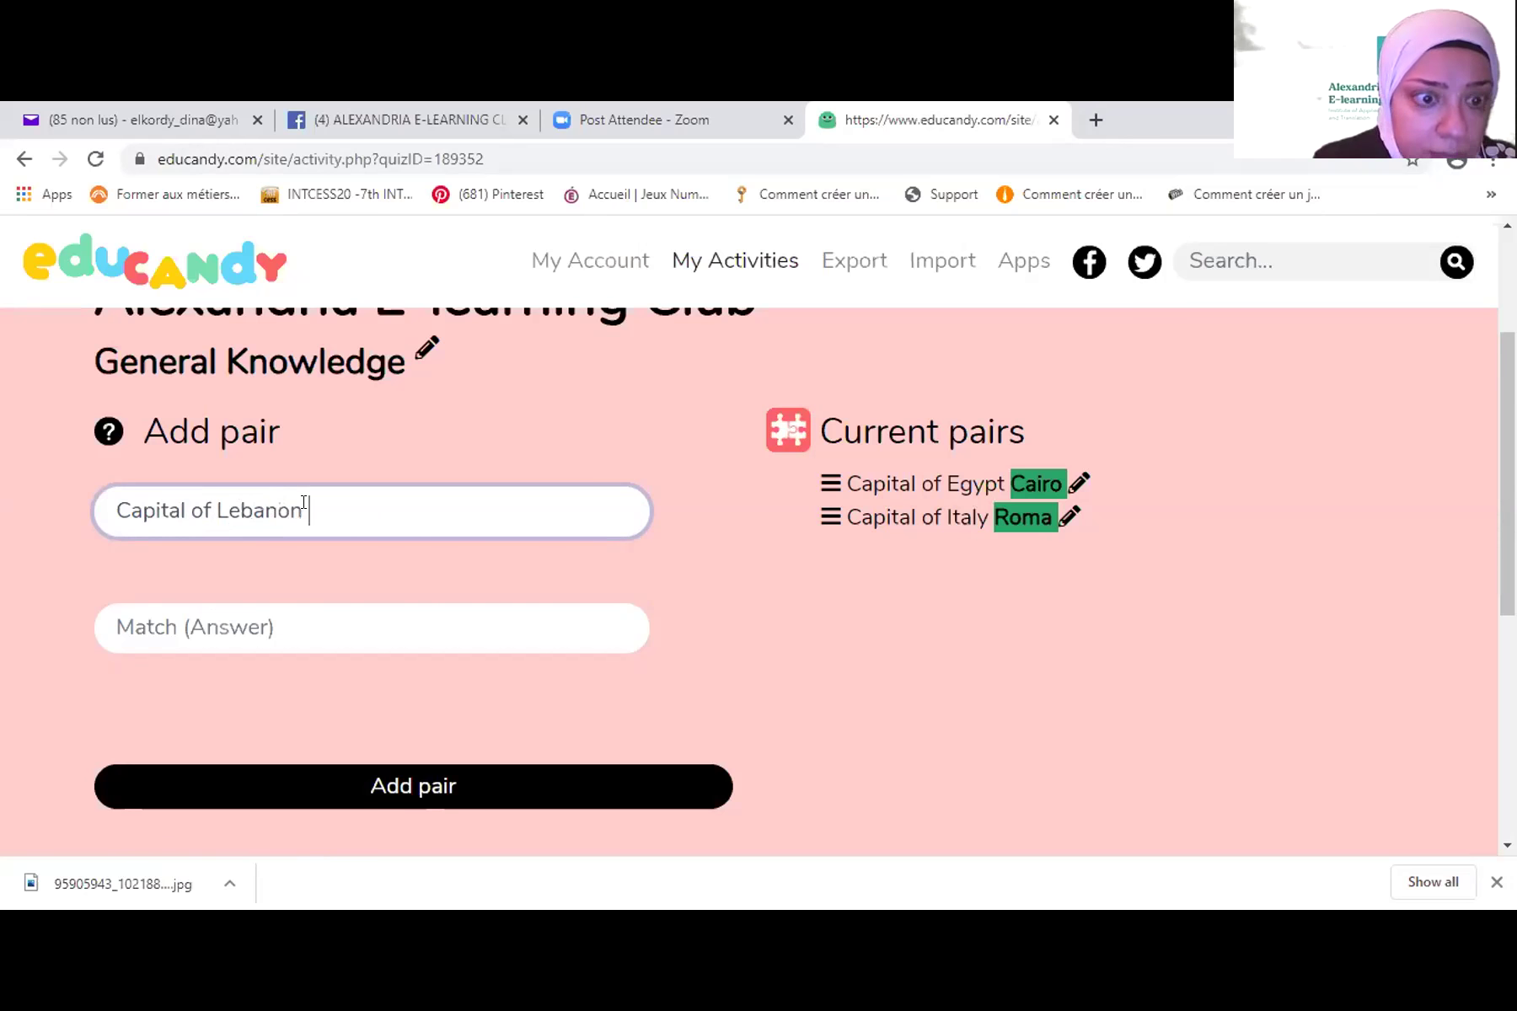
left_click(230, 628)
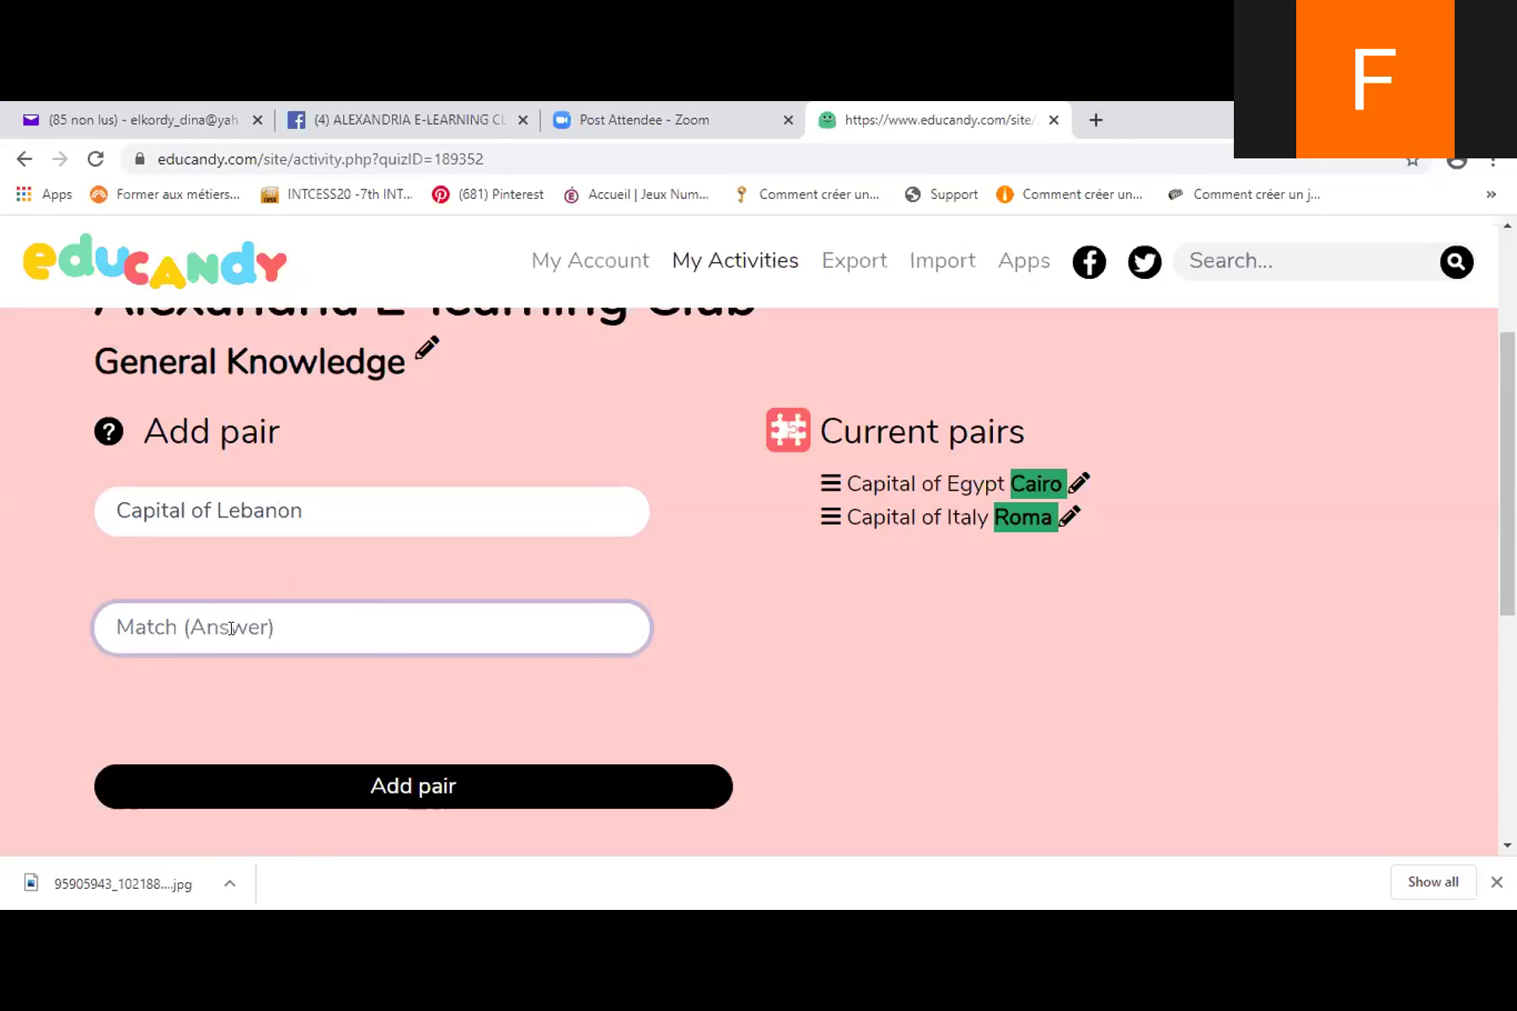
left_click(392, 494)
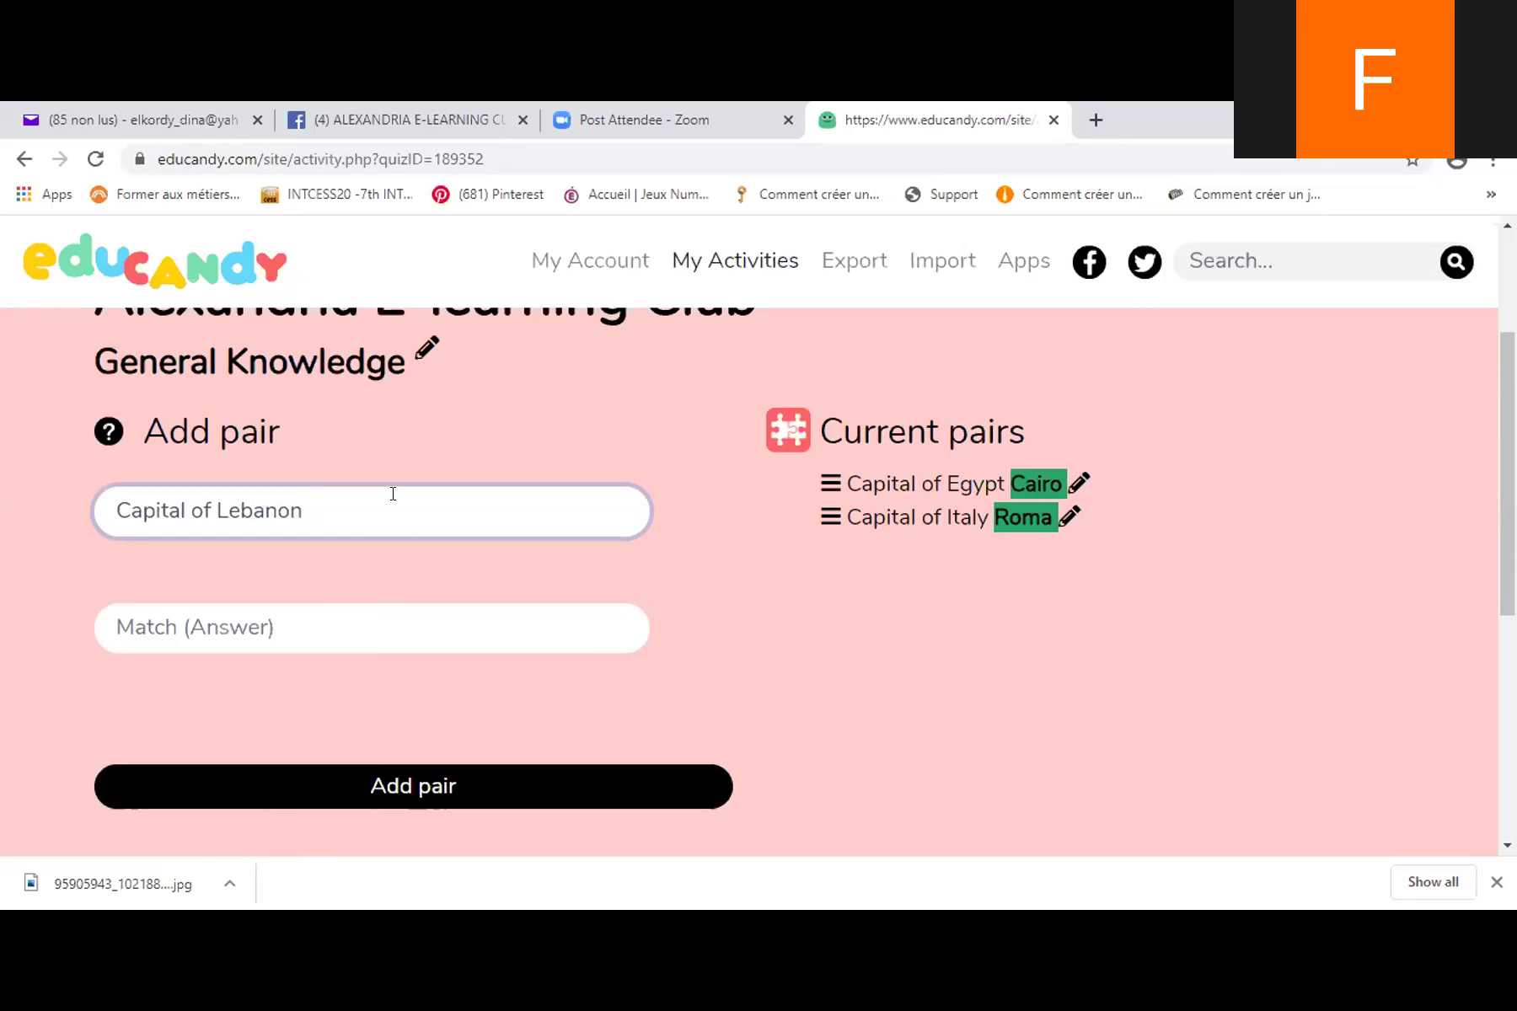
key("BackSpace")
key("BackSpace")
key("BackSpace")
key("BackSpace")
key("BackSpace")
key("BackSpace")
key("BackSpace")
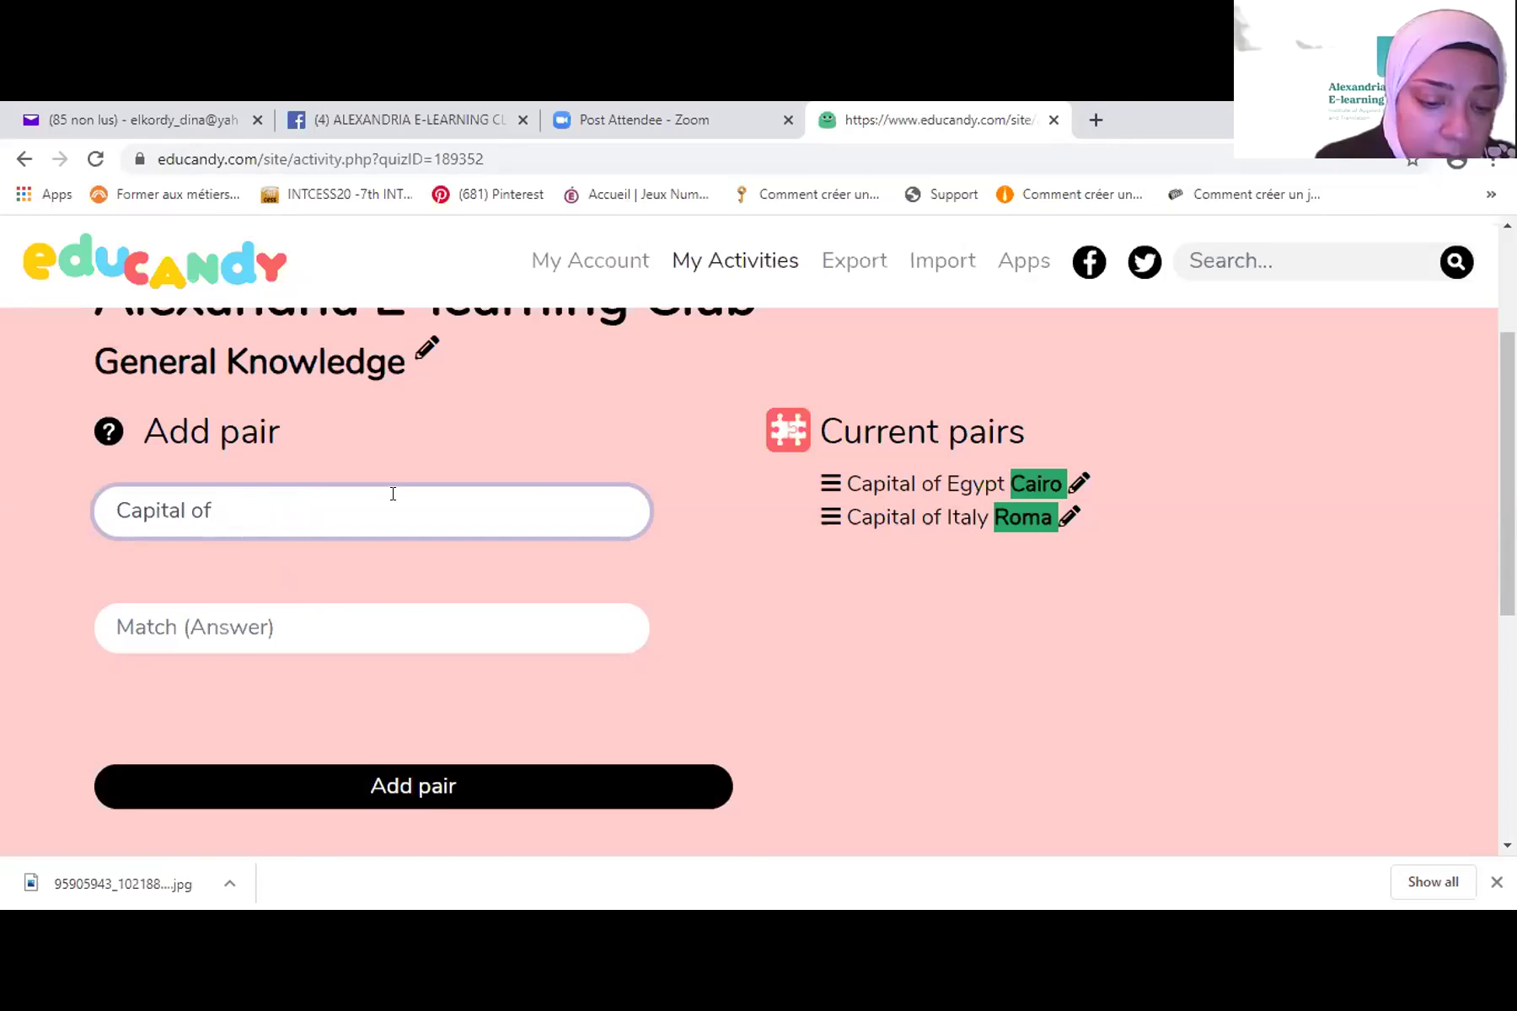
type("Libya")
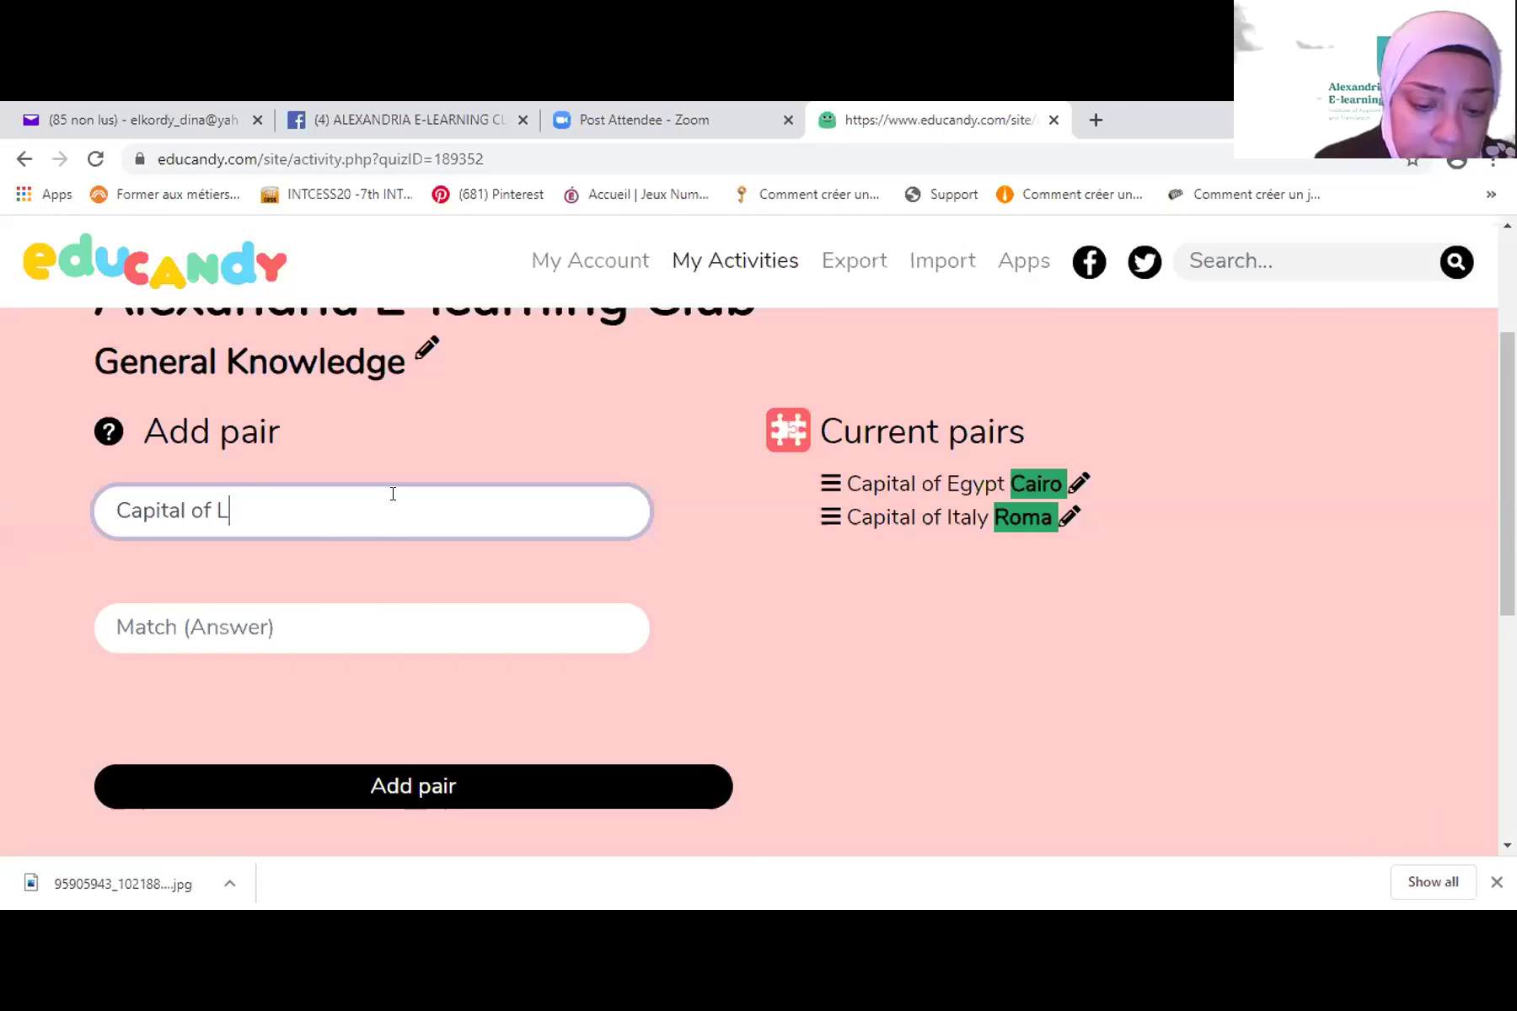
- Enter "Triploi" as the answer for the capital of Libya and add the pair to the list
left_click(101, 627)
type("Triploi")
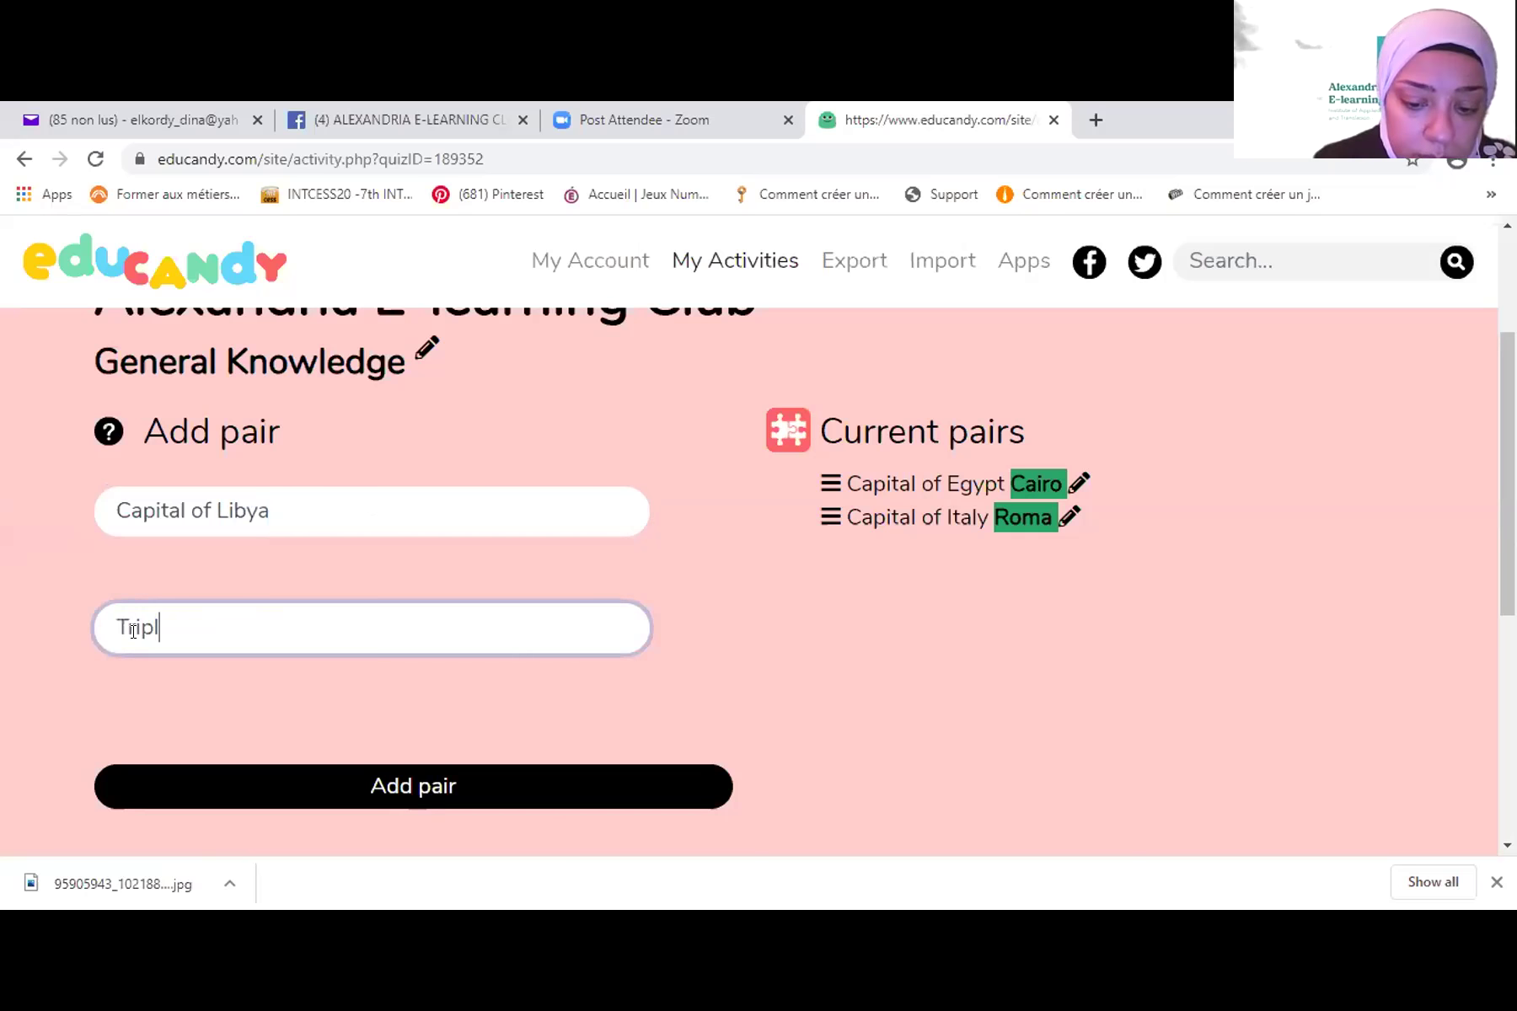
left_click(407, 787)
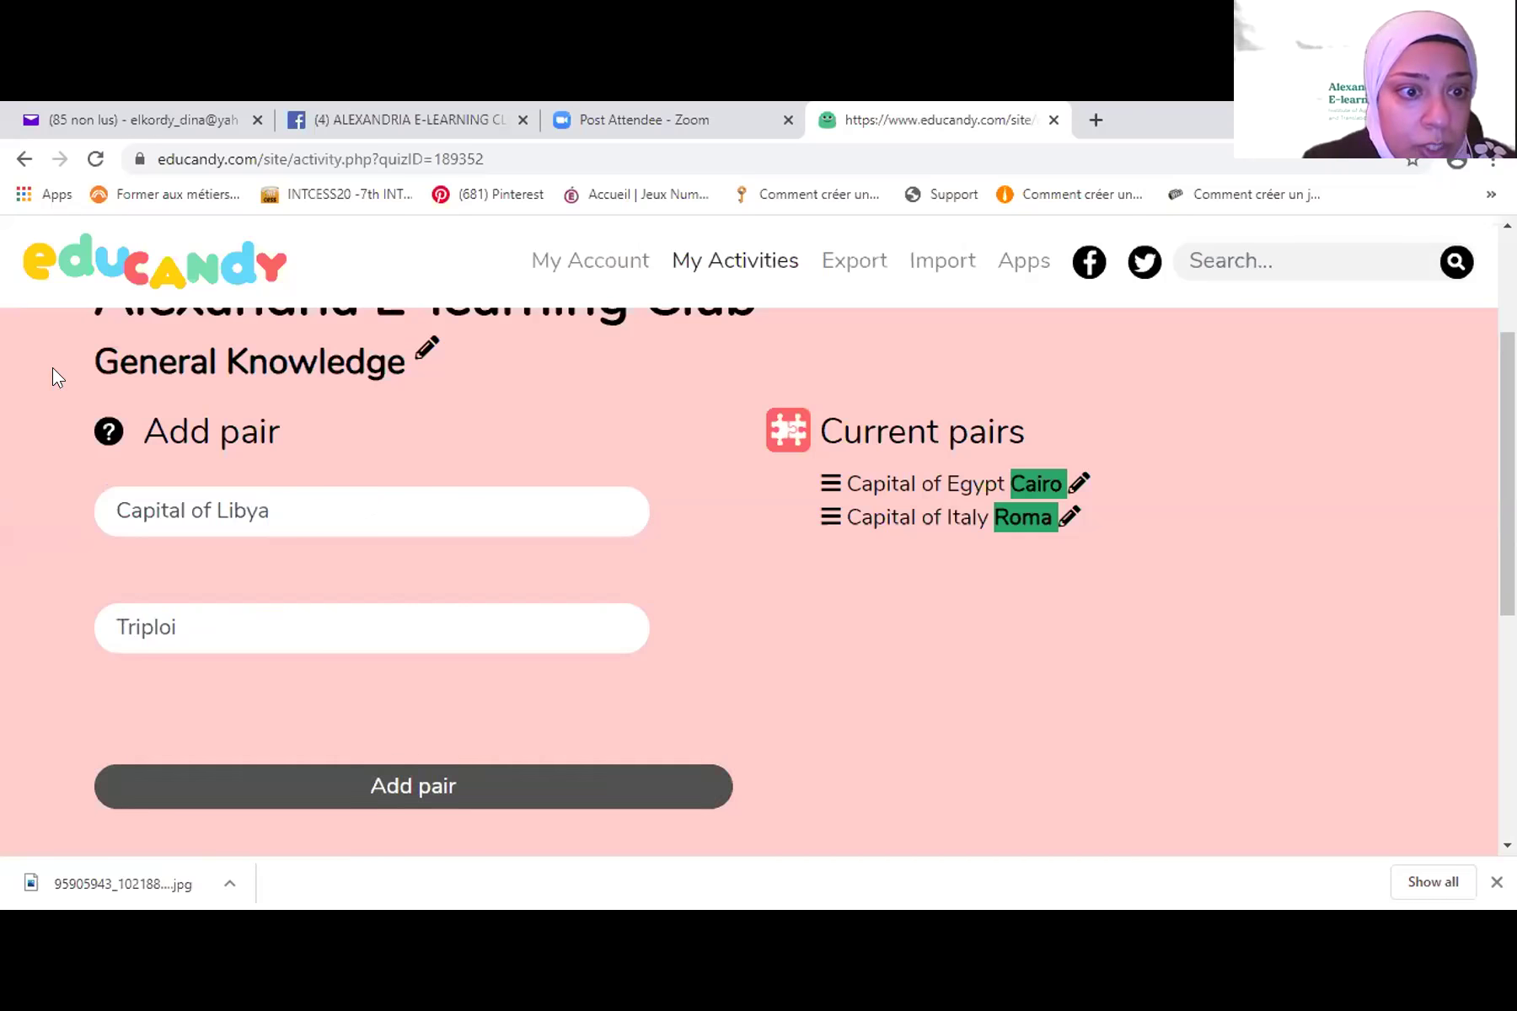
- Enter "Capital of Lebanon" as the question of the fourth pair
left_click(288, 508)
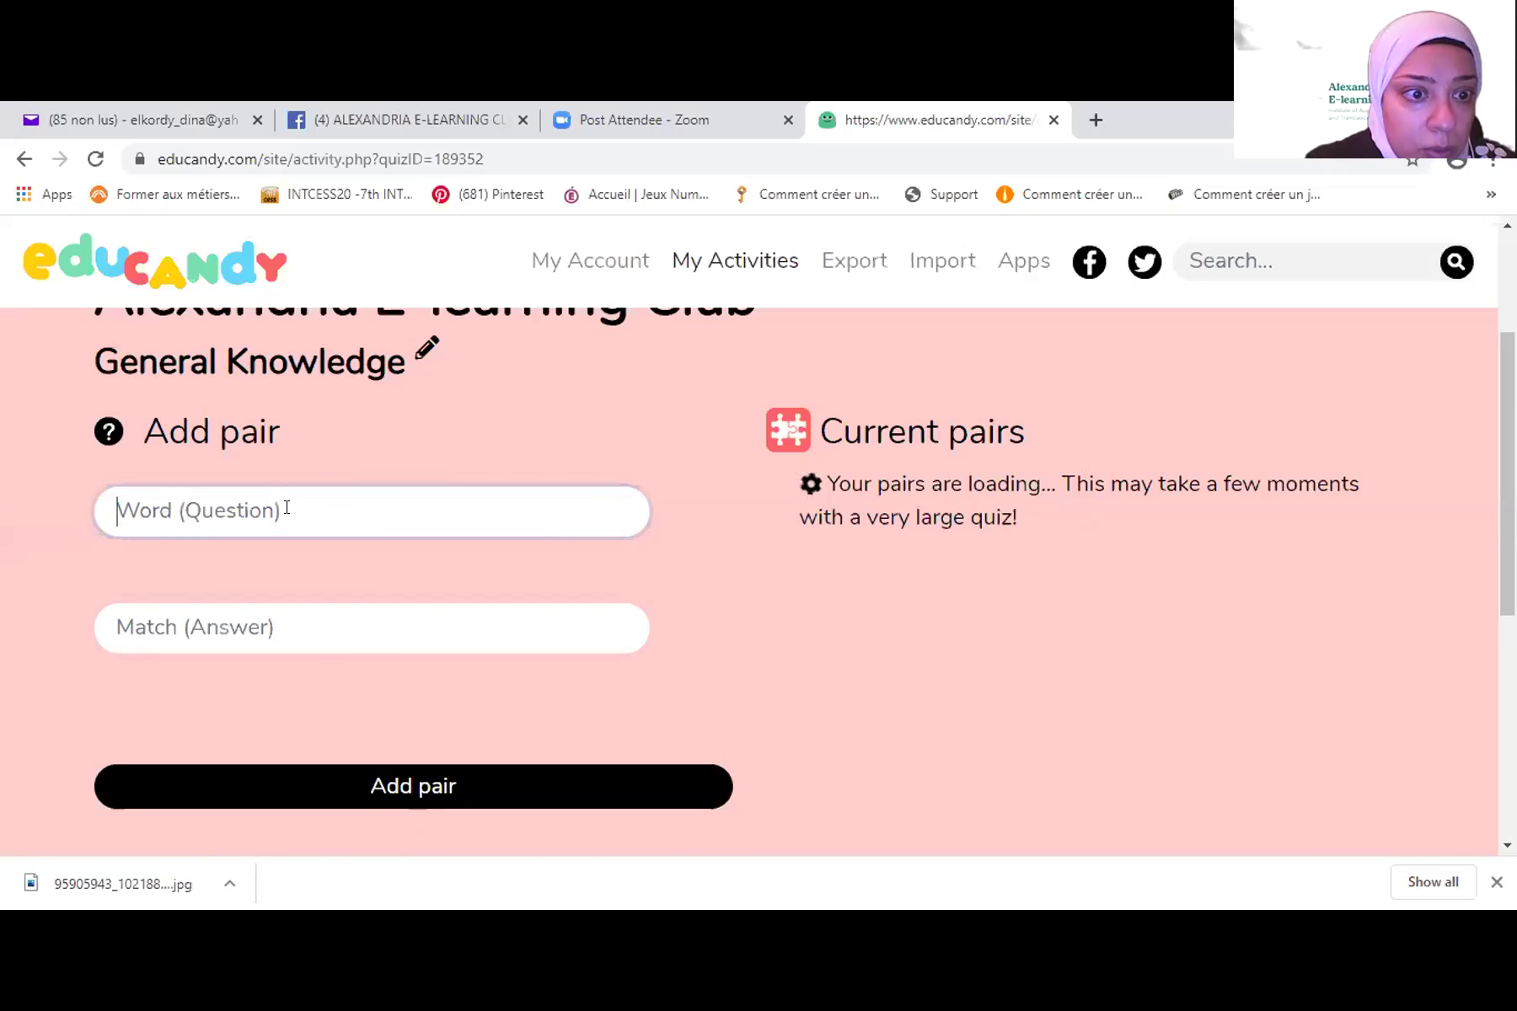
type("Capital og")
key("BackSpace")
type("f Leb")
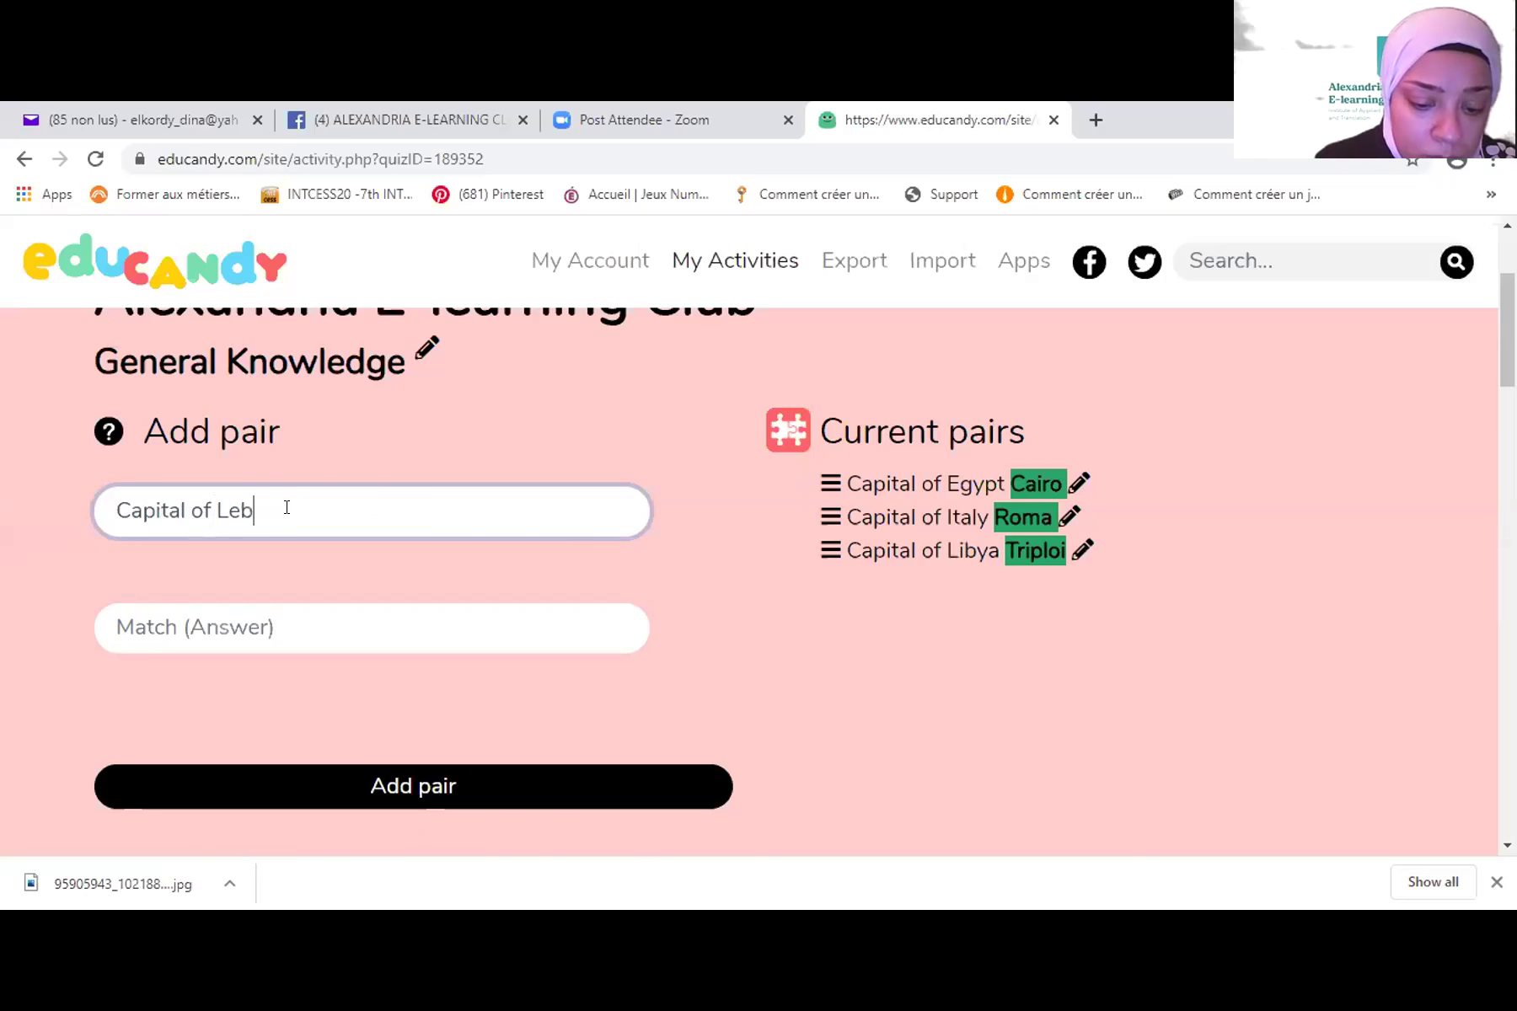
type("ana")
type("n")
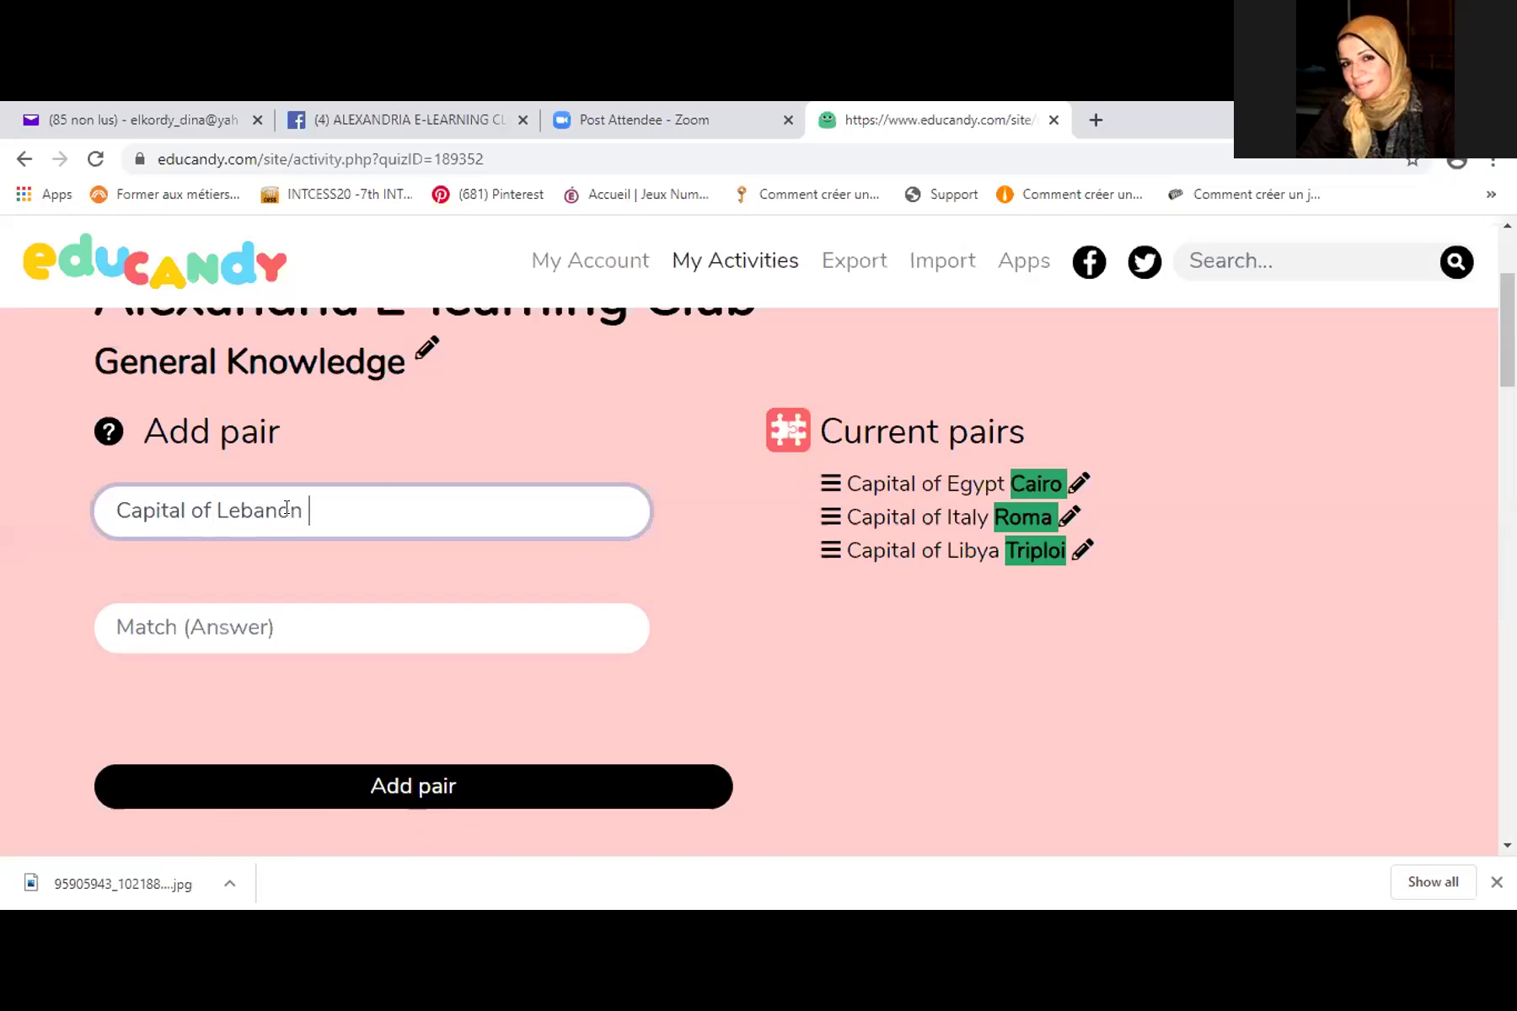
- Enter "Beirut" as the answer for the capital of Lebanon
left_click(238, 638)
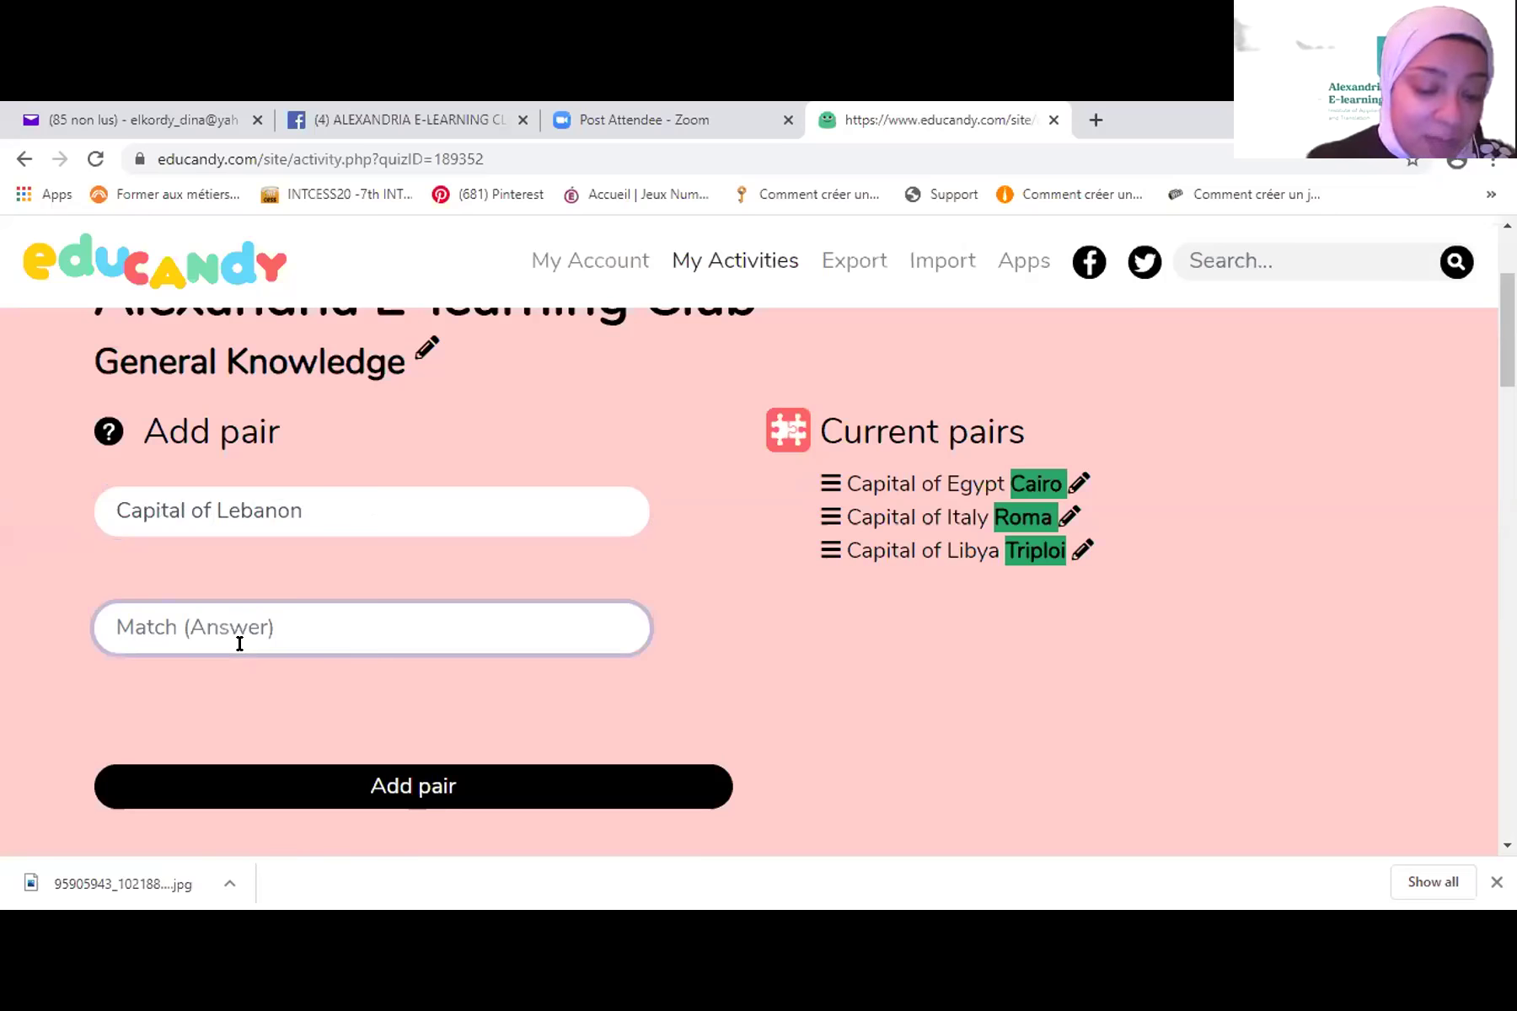
type("Bei")
type("ut")
key("BackSpace")
key("BackSpace")
key("BackSpace")
type("irut")
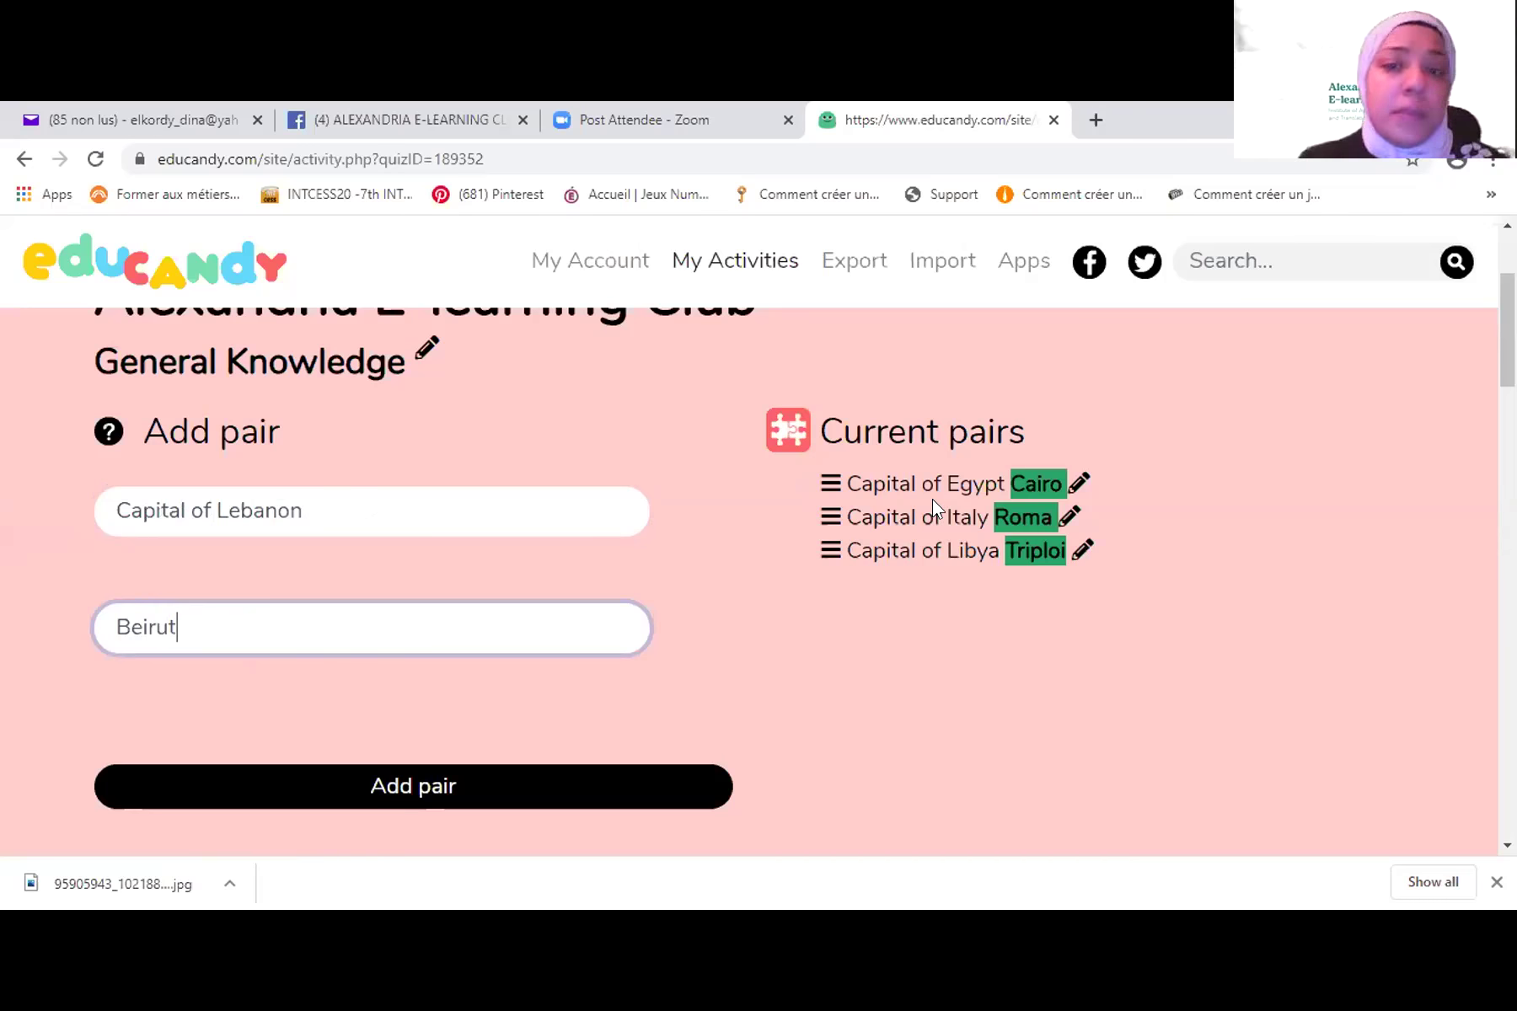
- Leave the matching pairs editor and return to the list of saved activities
scroll(944, 590, "down", 3)
scroll(735, 610, "up", 5)
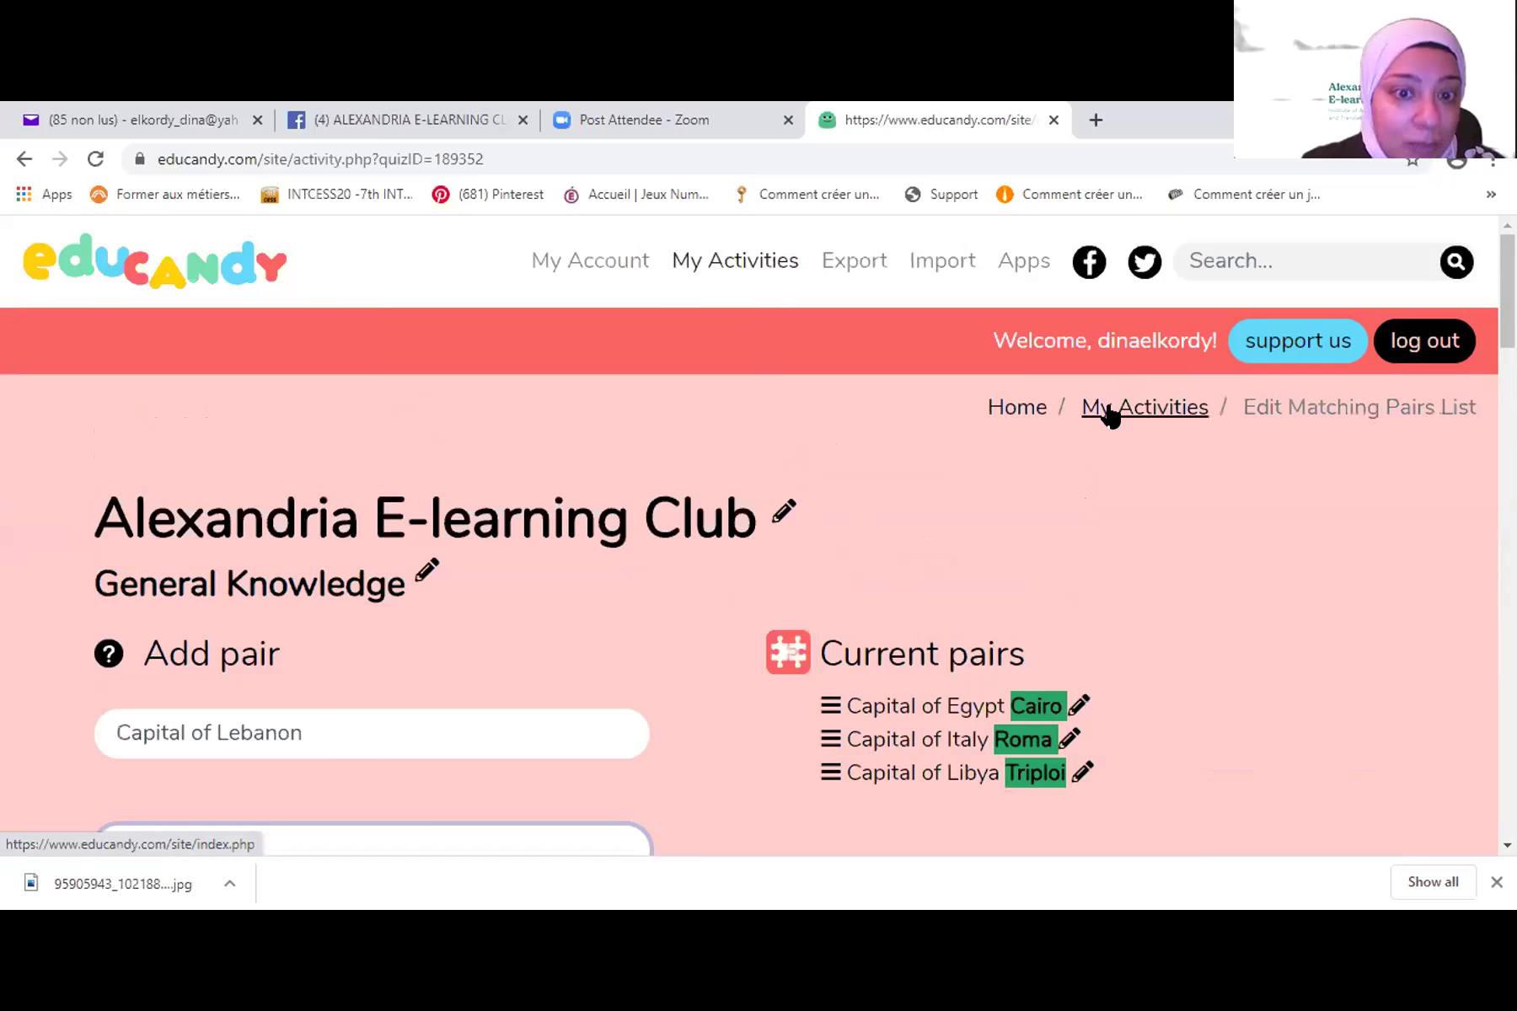
scroll(536, 590, "down", 1)
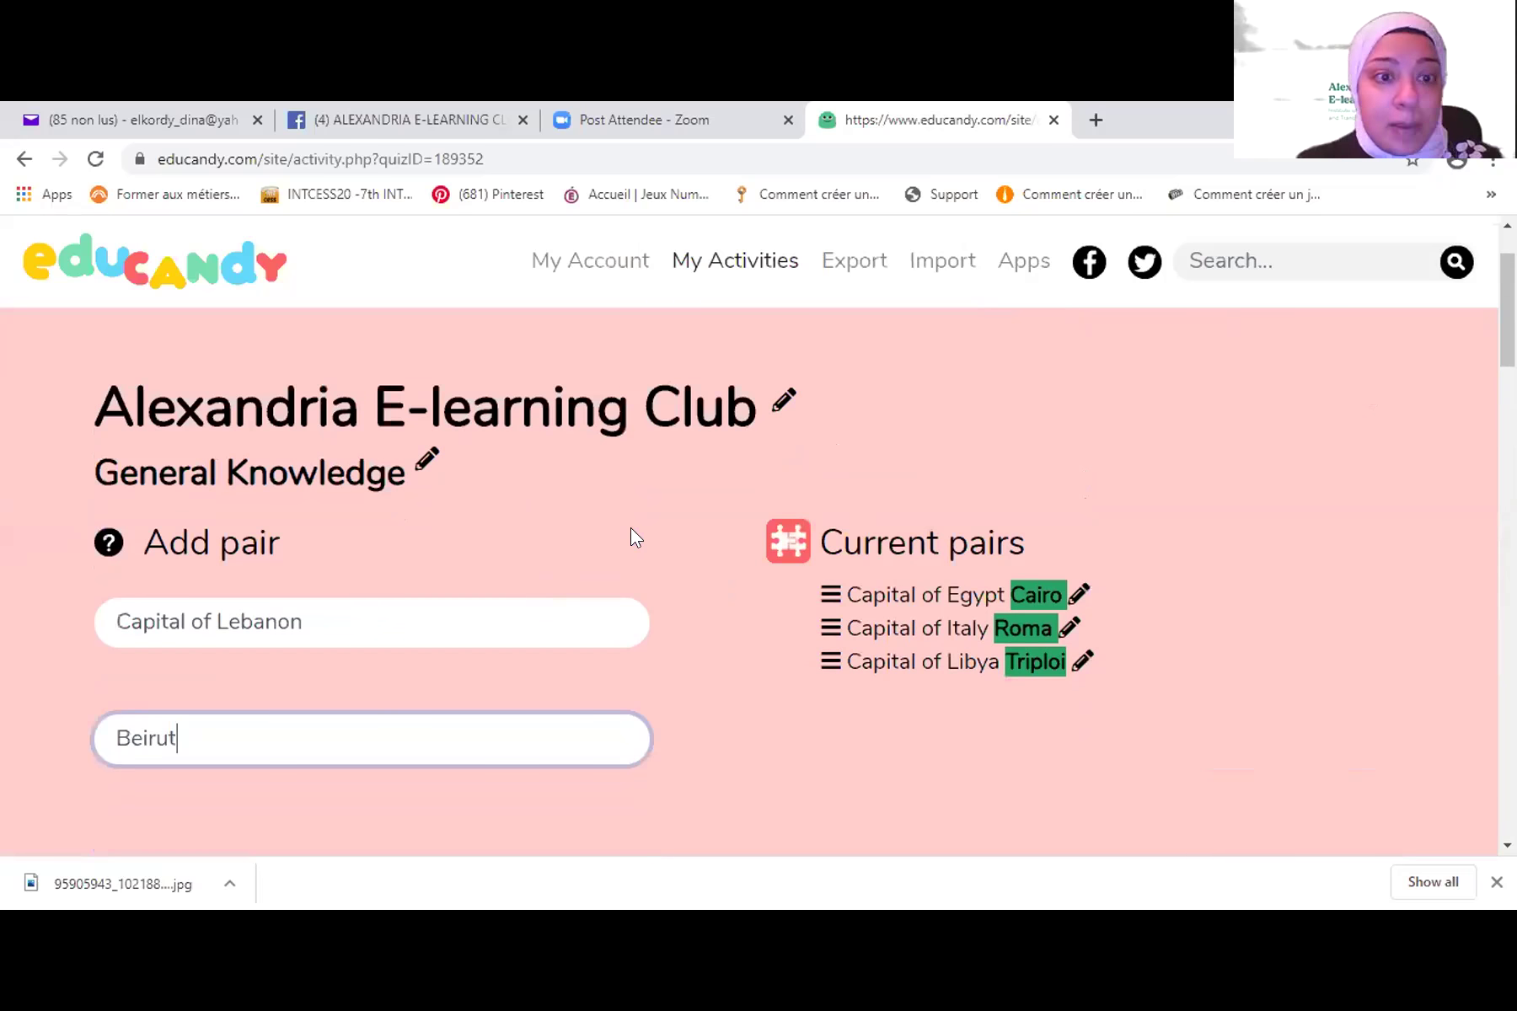
scroll(1006, 404, "up", 1)
left_click(1166, 417)
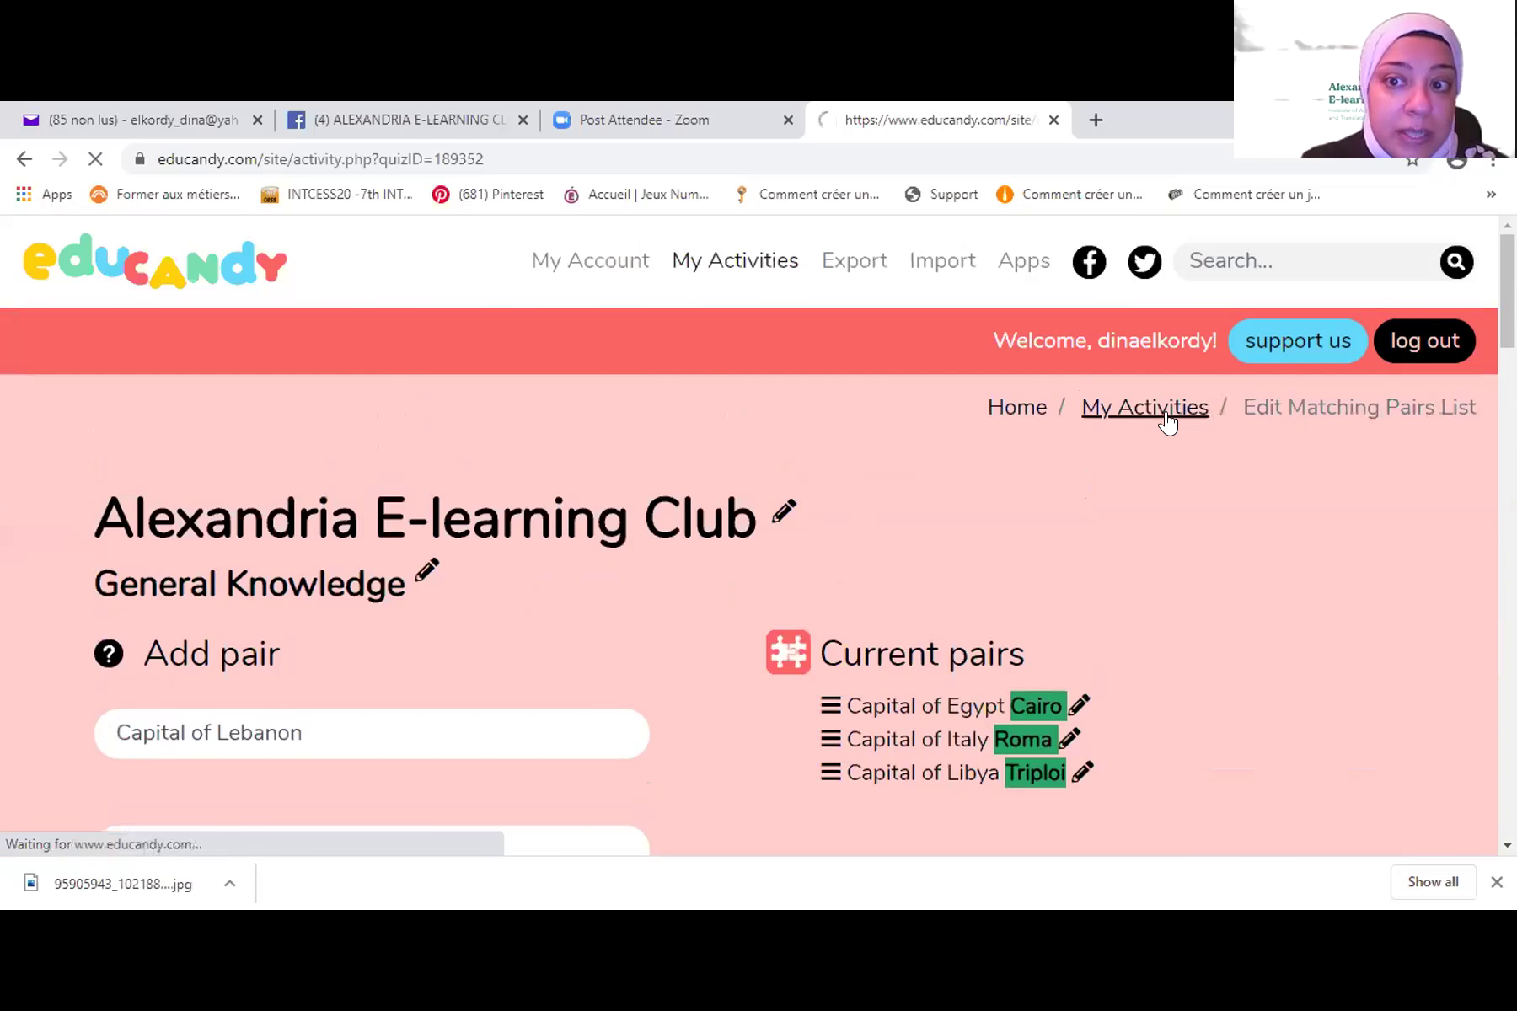
scroll(674, 507, "down", 4)
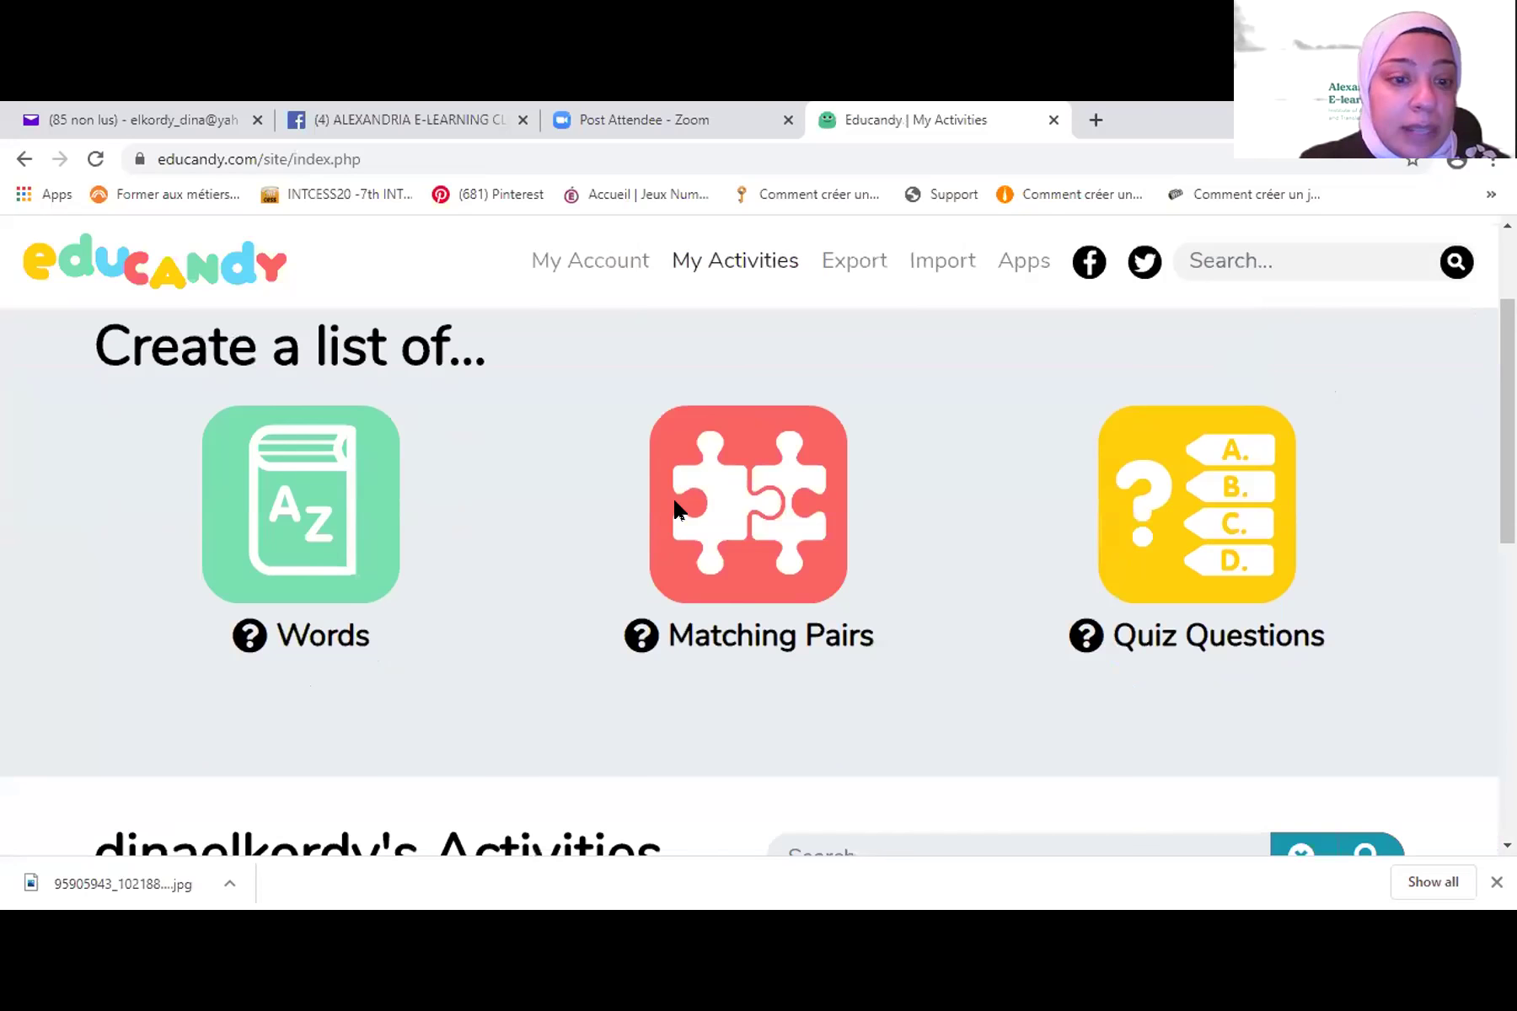
scroll(674, 500, "down", 3)
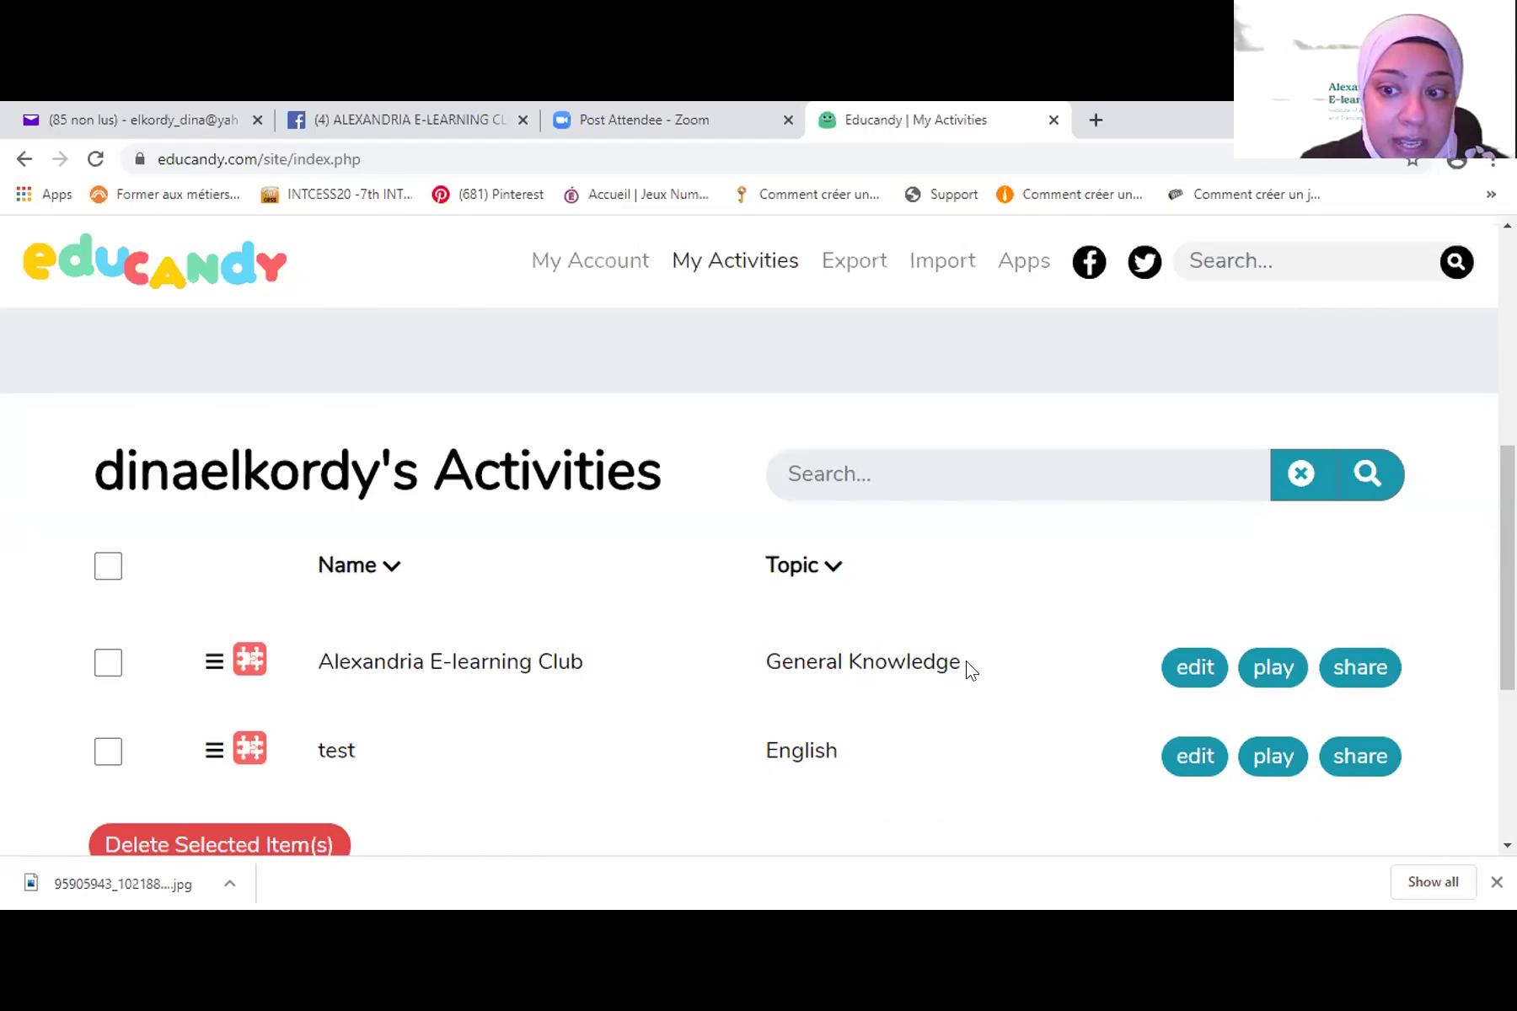
- Play the Alexandria E-learning Club activity as a Crosswords game
left_click(1269, 666)
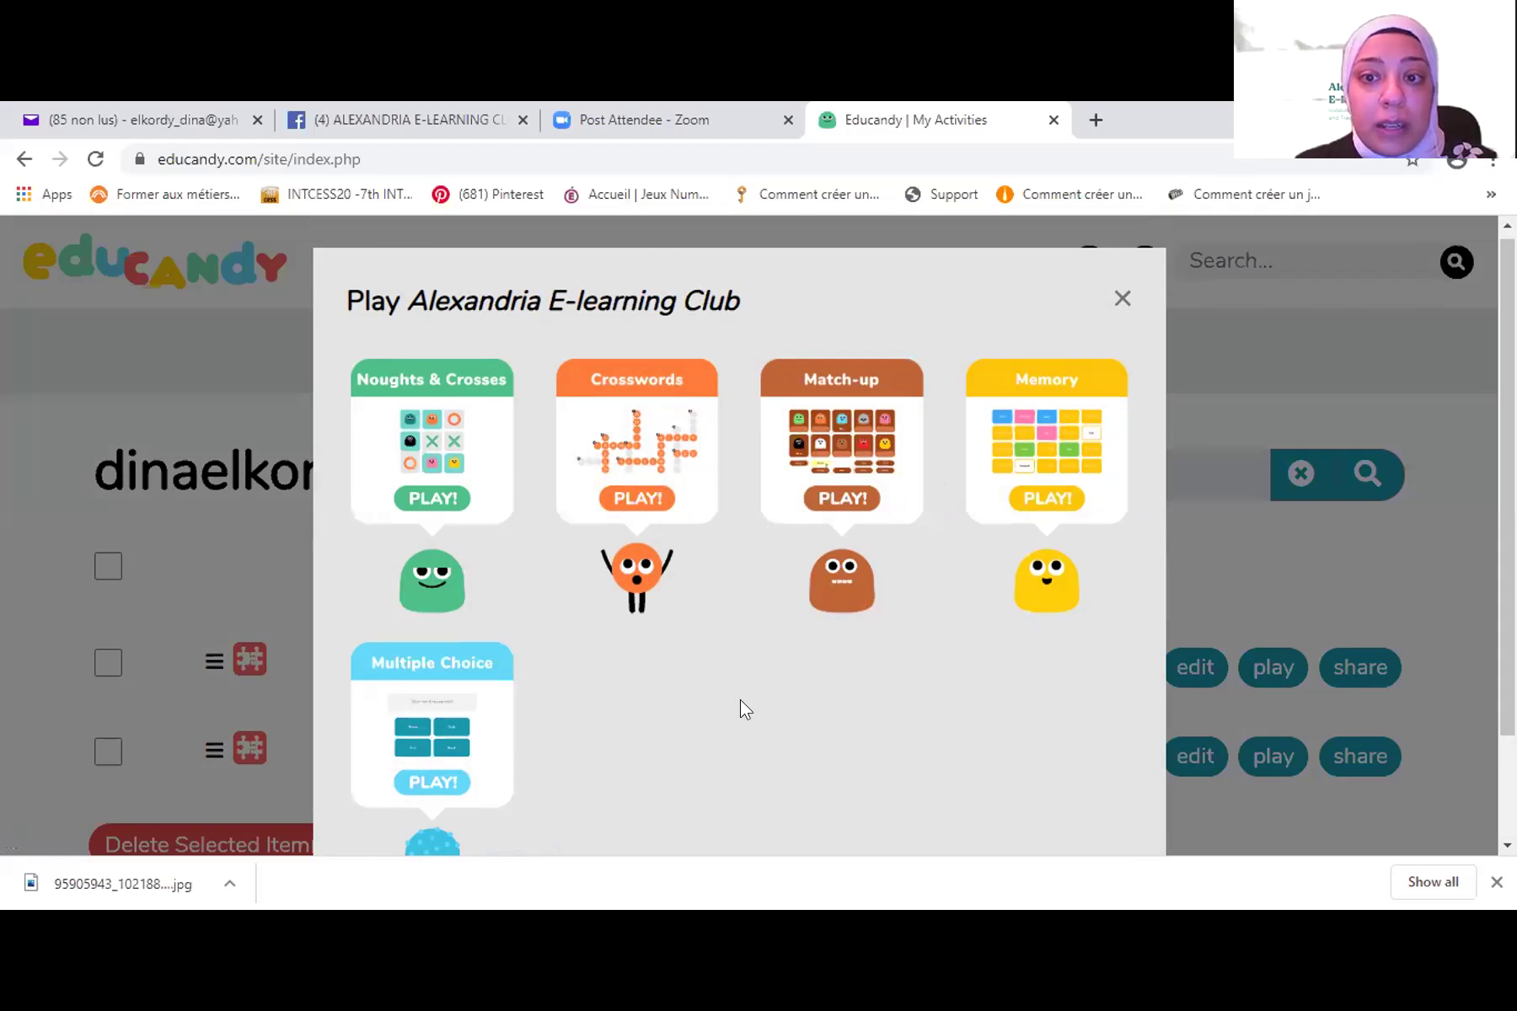
scroll(740, 700, "down", 1)
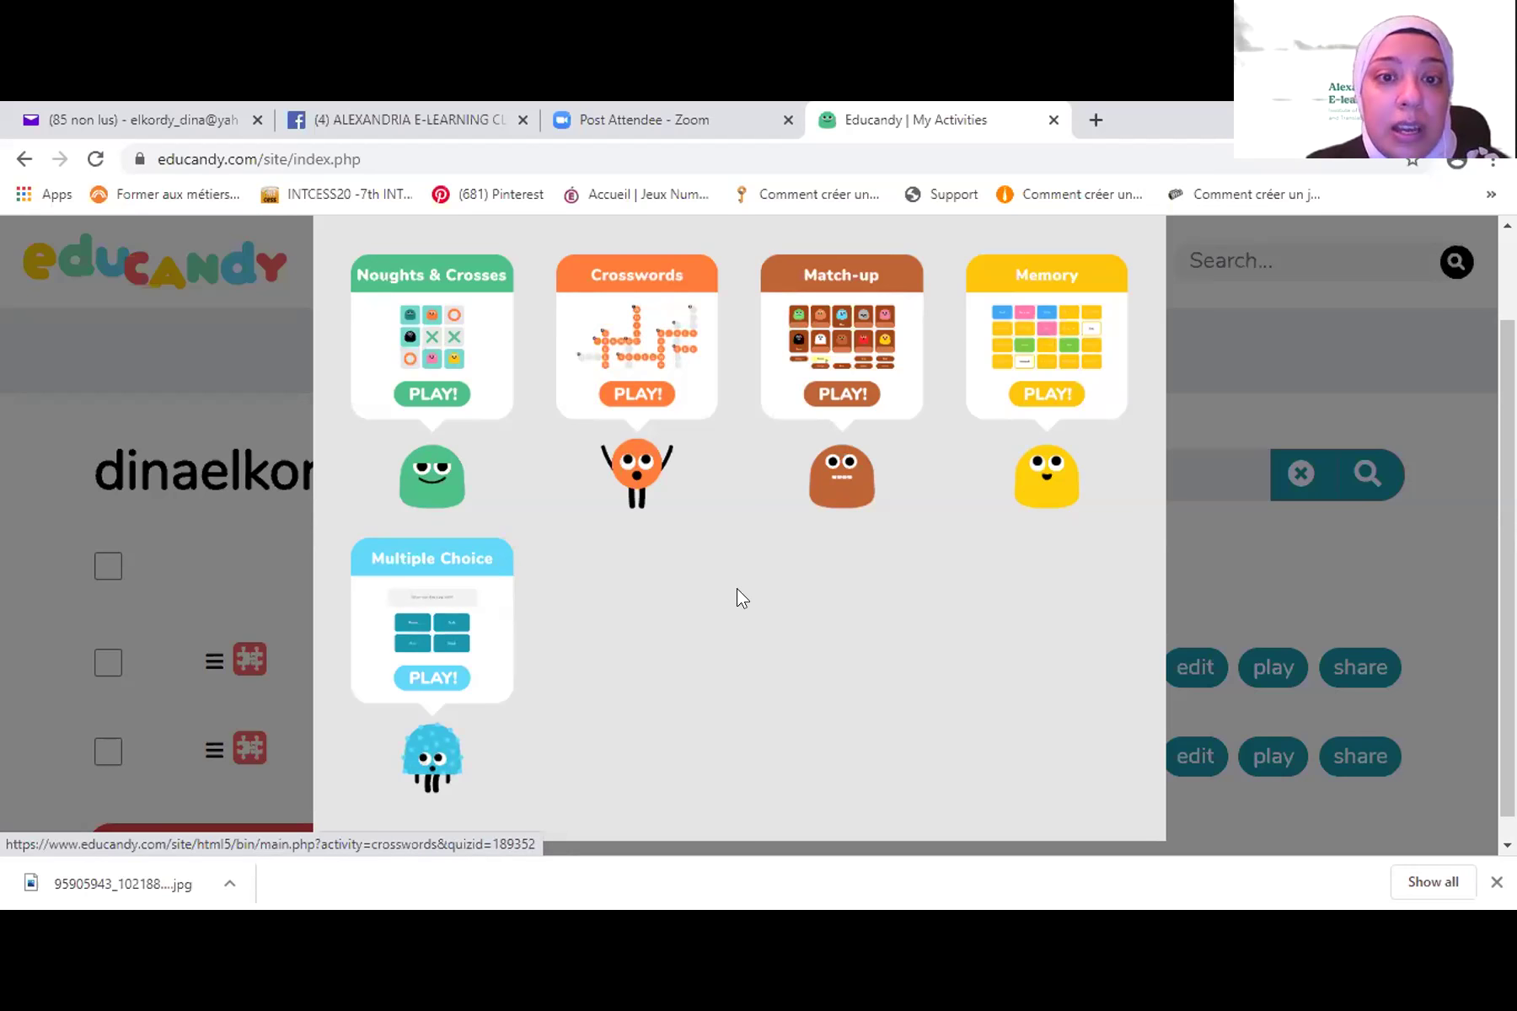
left_click(649, 369)
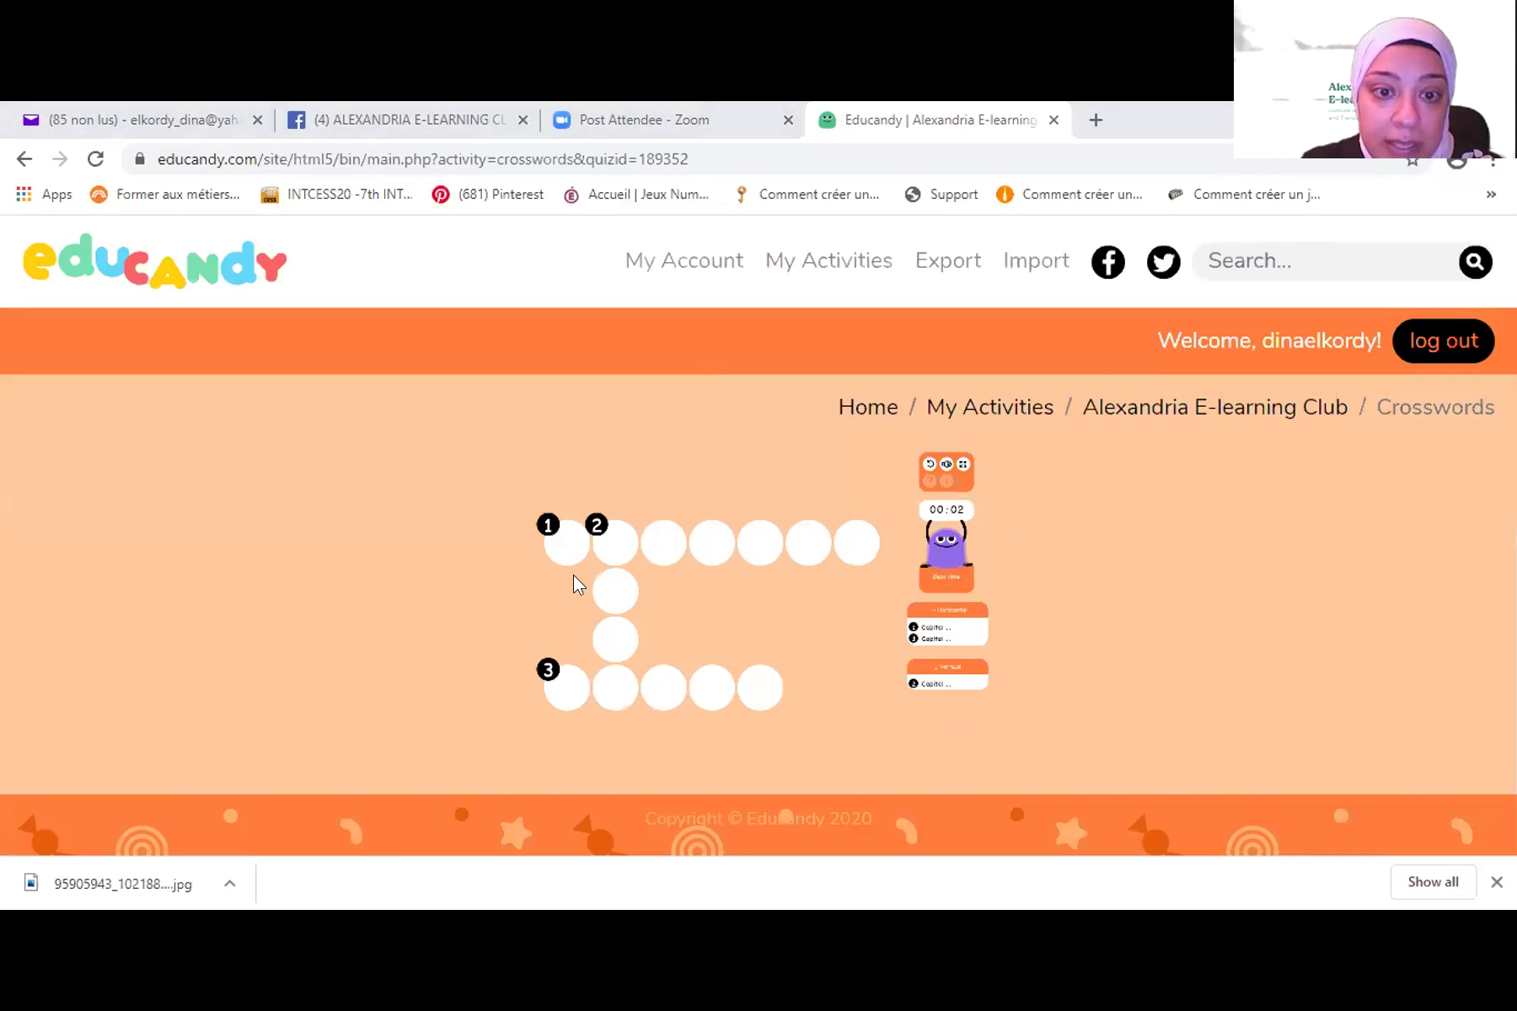
- Select the crossword's "Capital of Libya" word and fill its first four letters with T, R, I and P
left_click(571, 545)
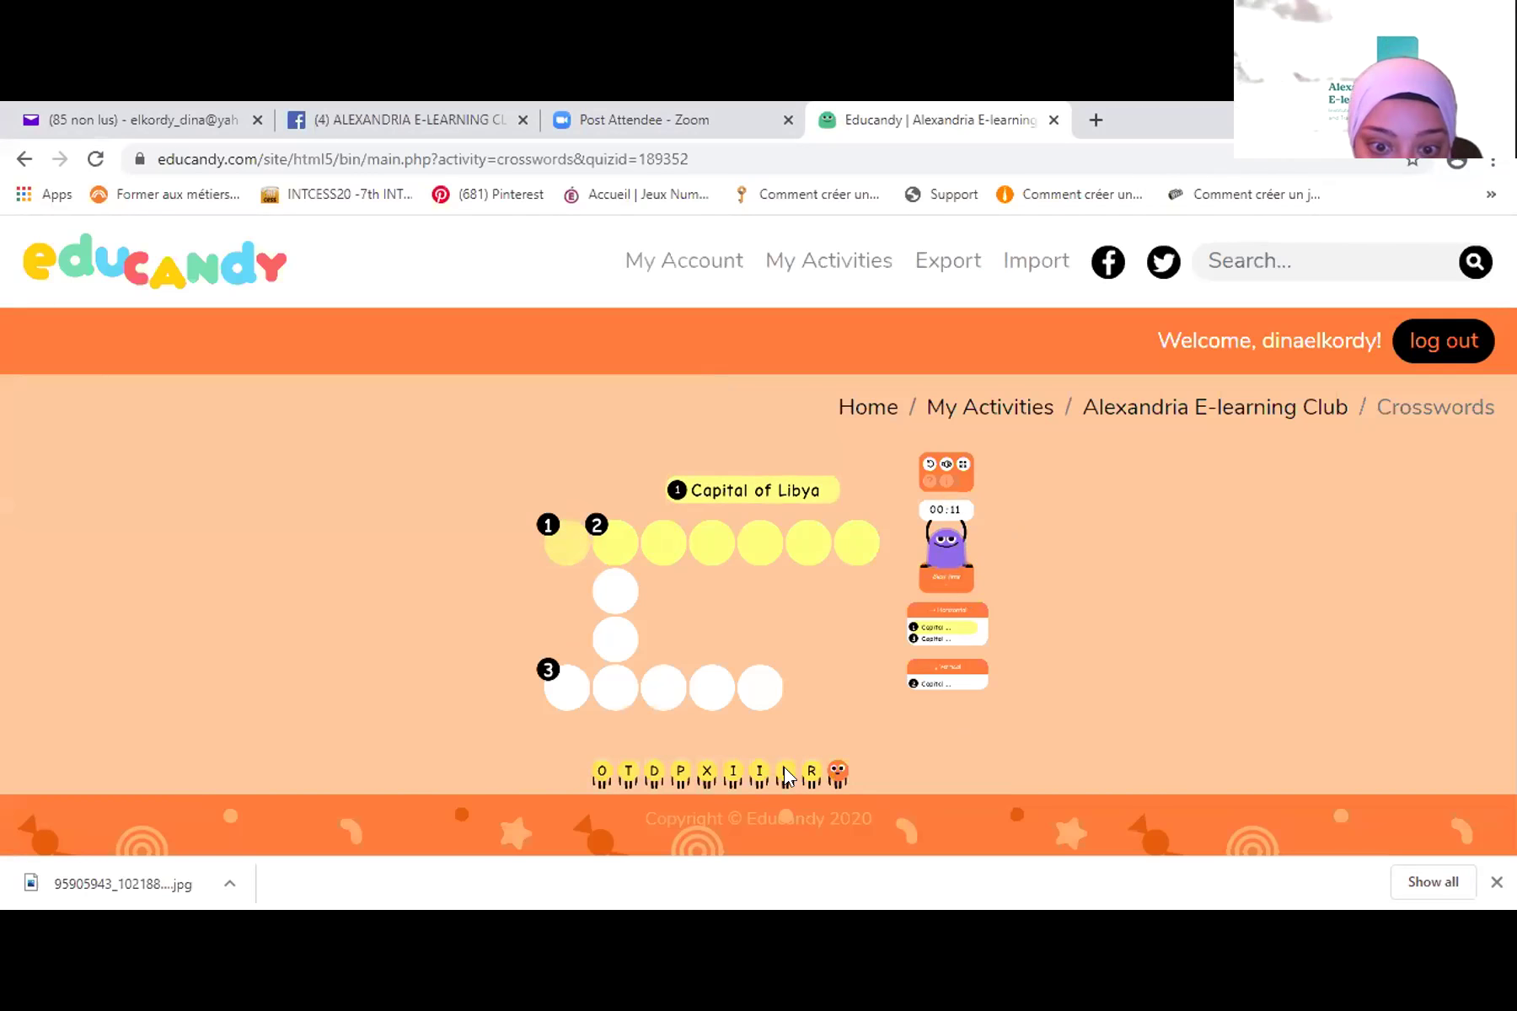
left_click(628, 768)
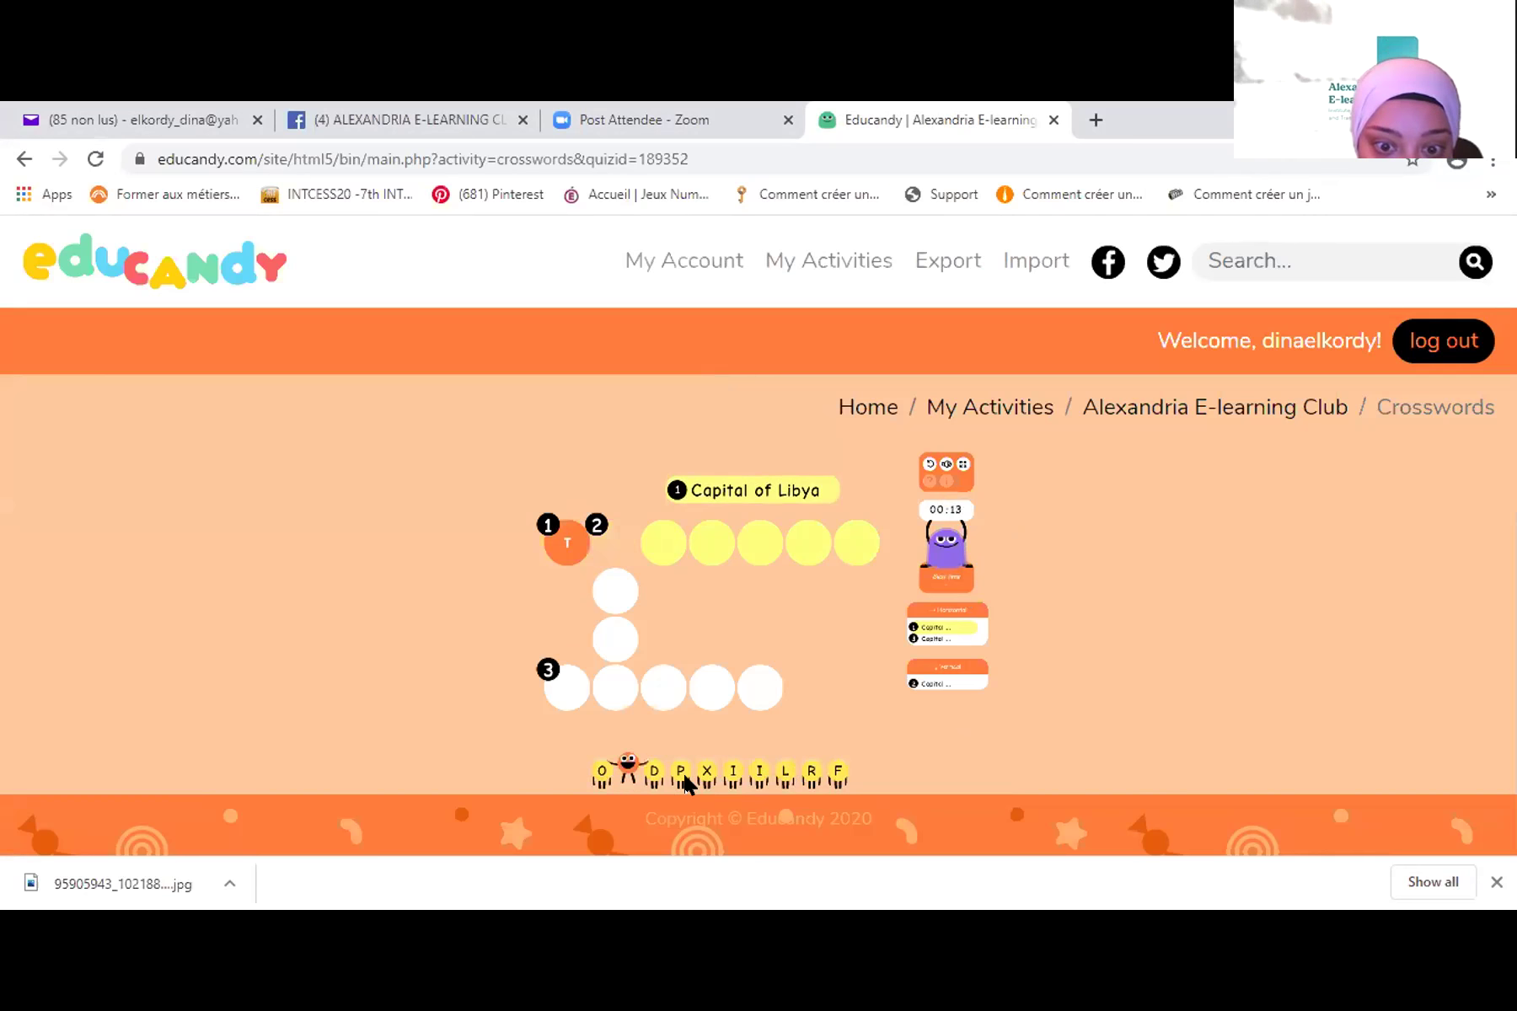
left_click(811, 770)
left_click(731, 771)
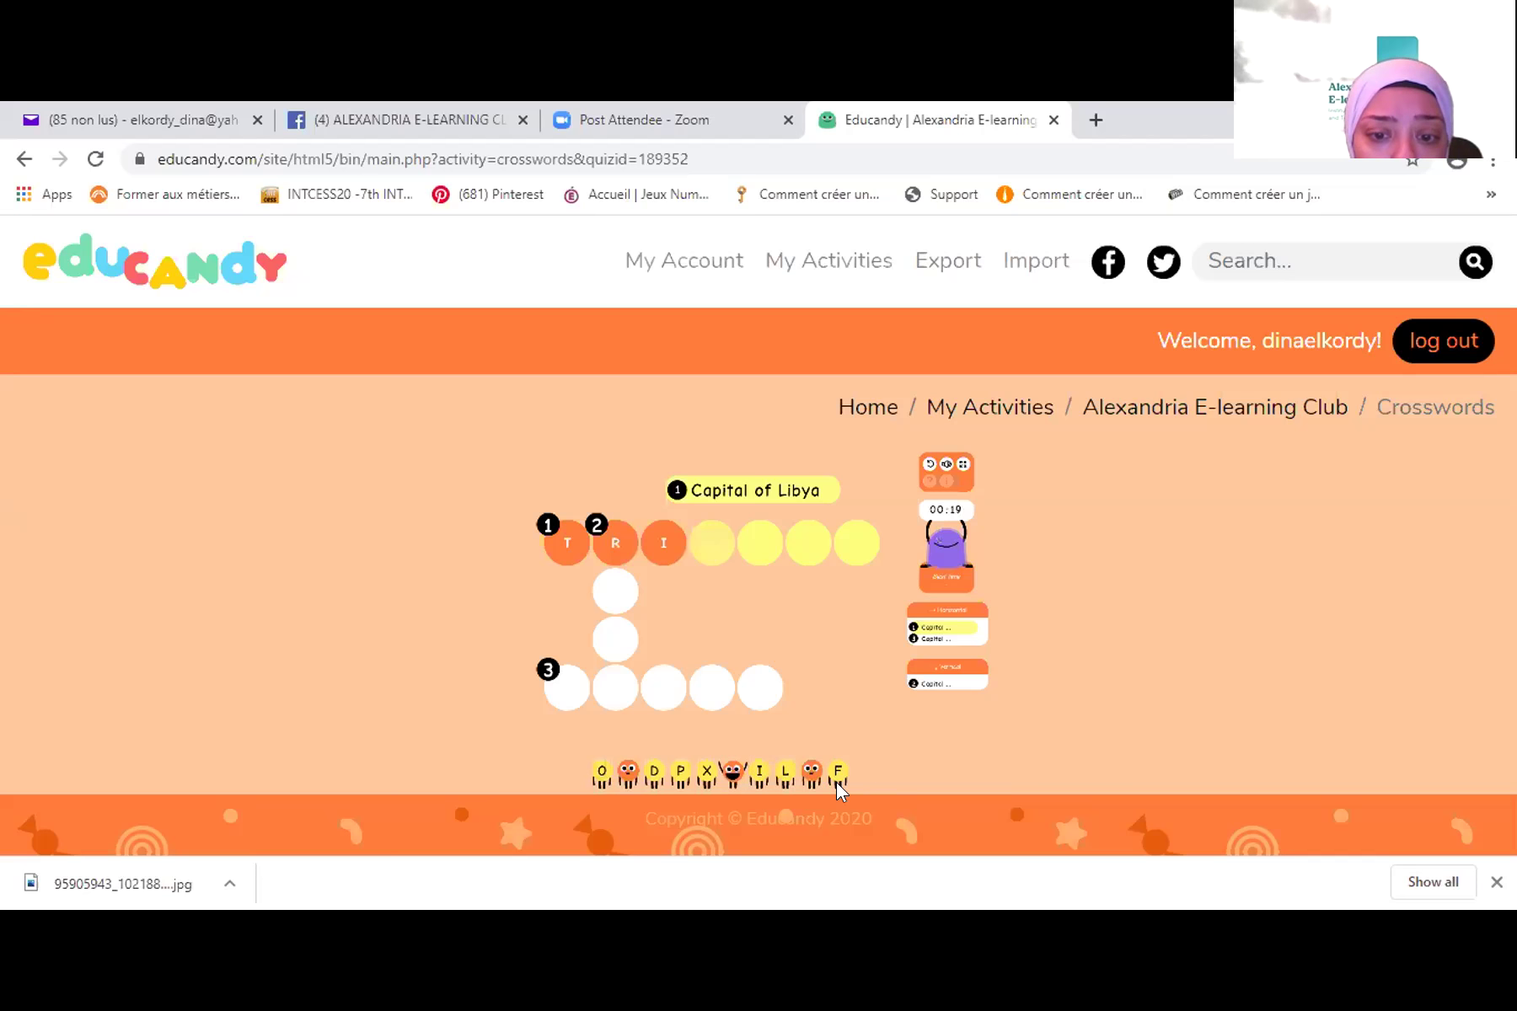
left_click(669, 780)
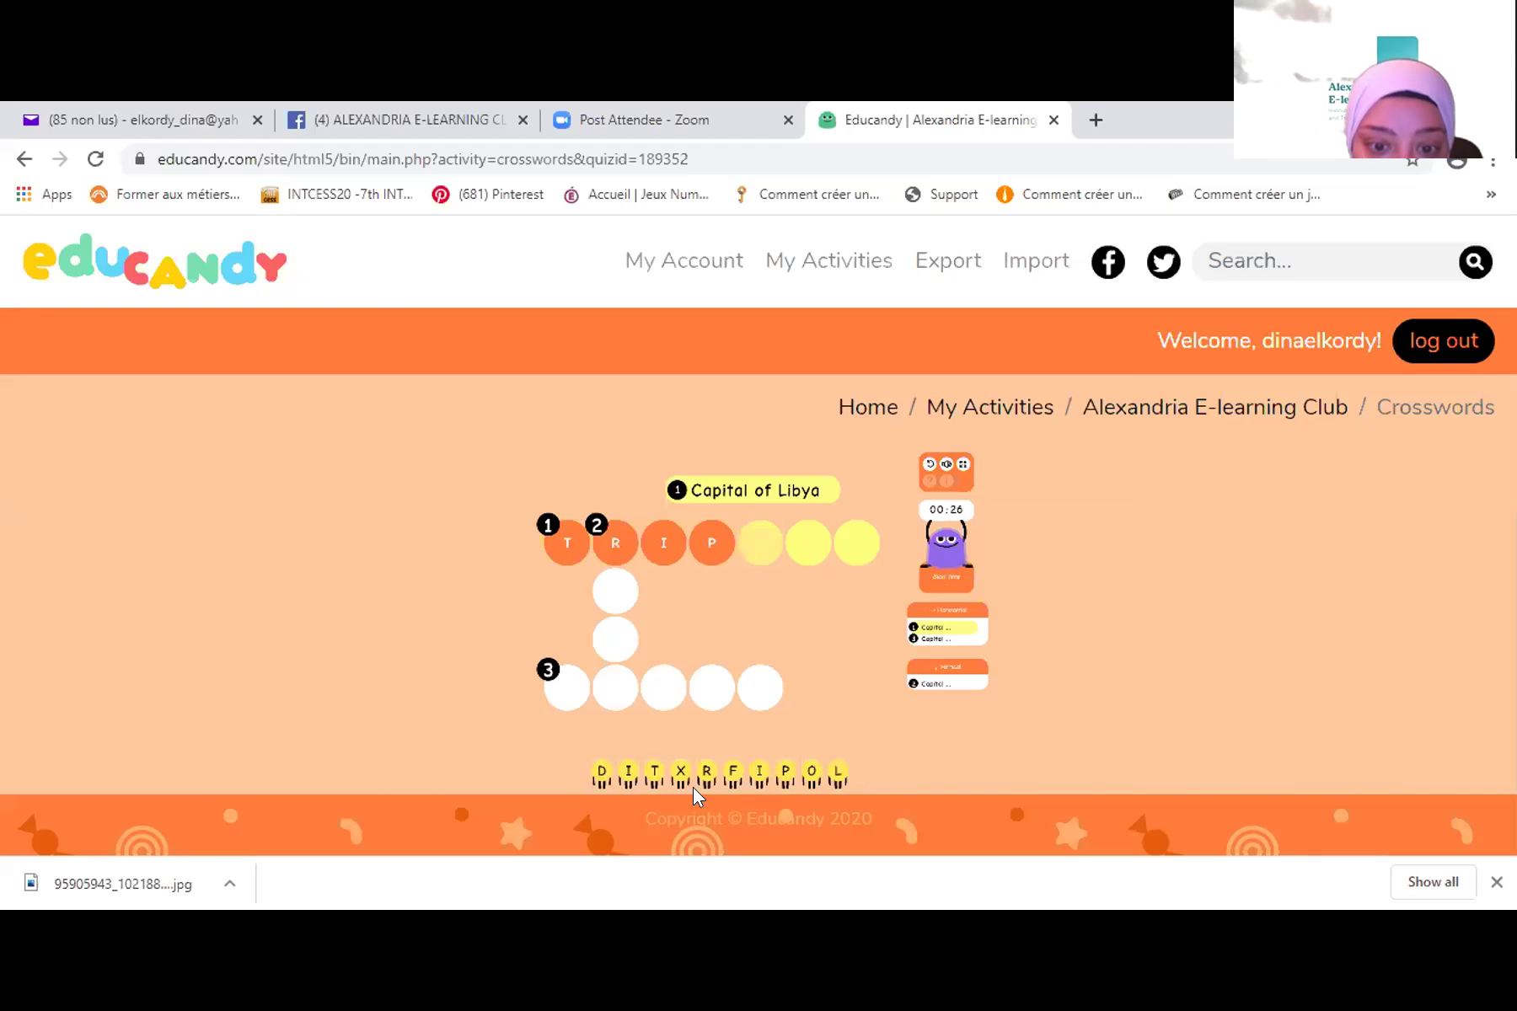
- Complete the crossword's "Capital of Libya" word by filling its last three letters with L, O and I
left_click(629, 768)
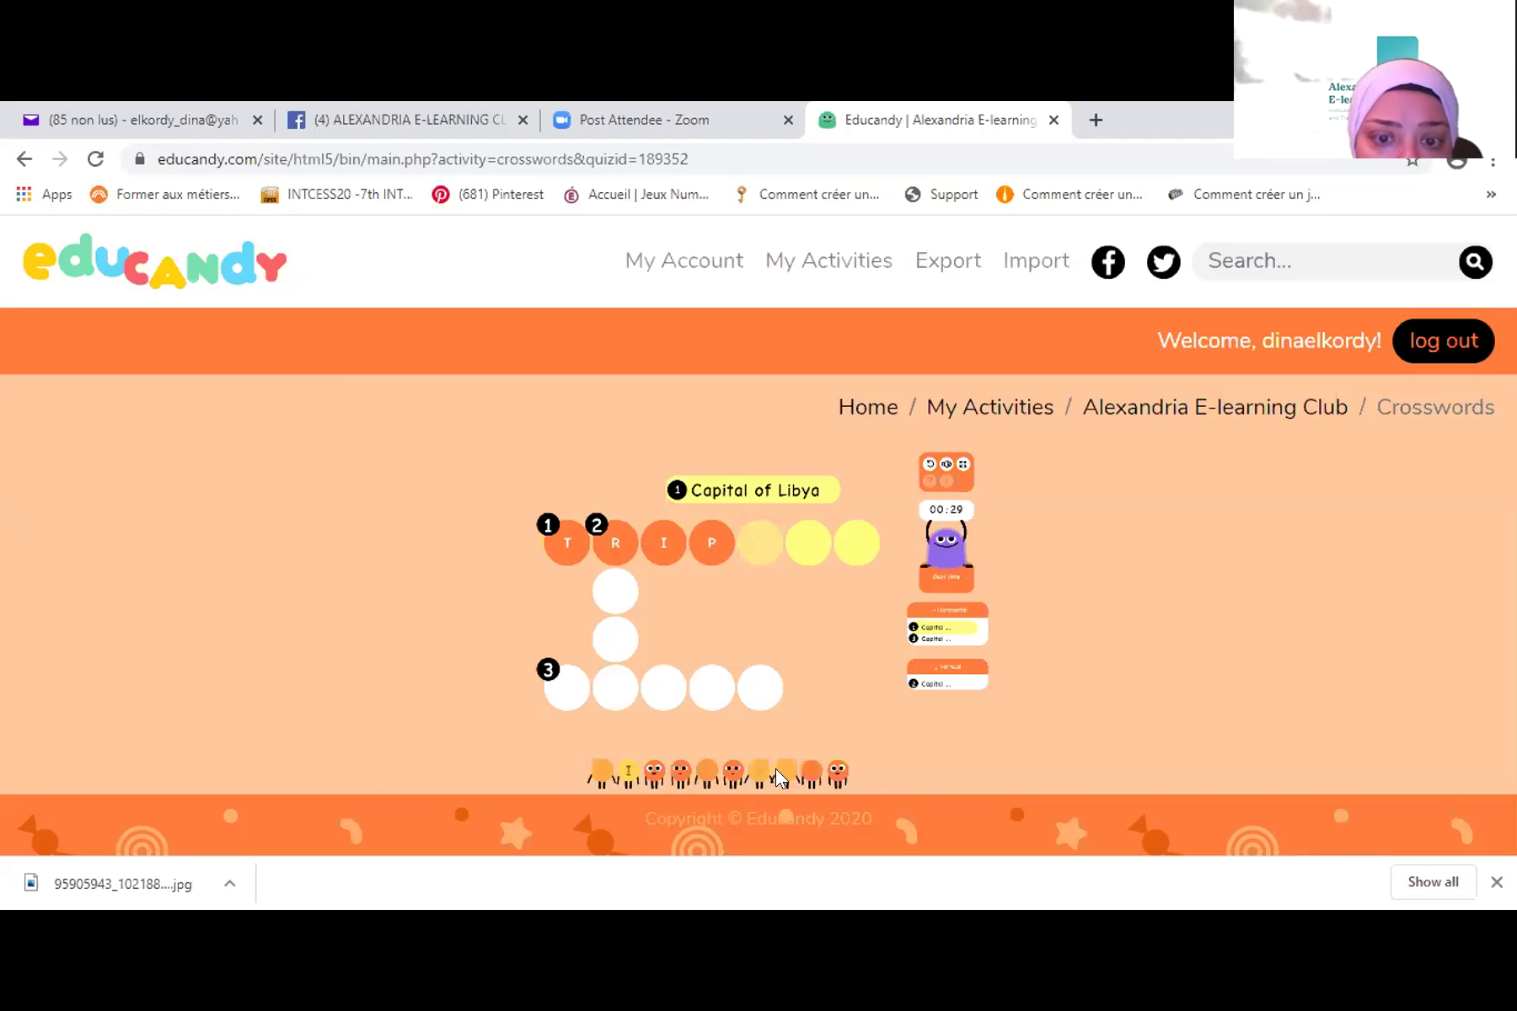
left_click(704, 769)
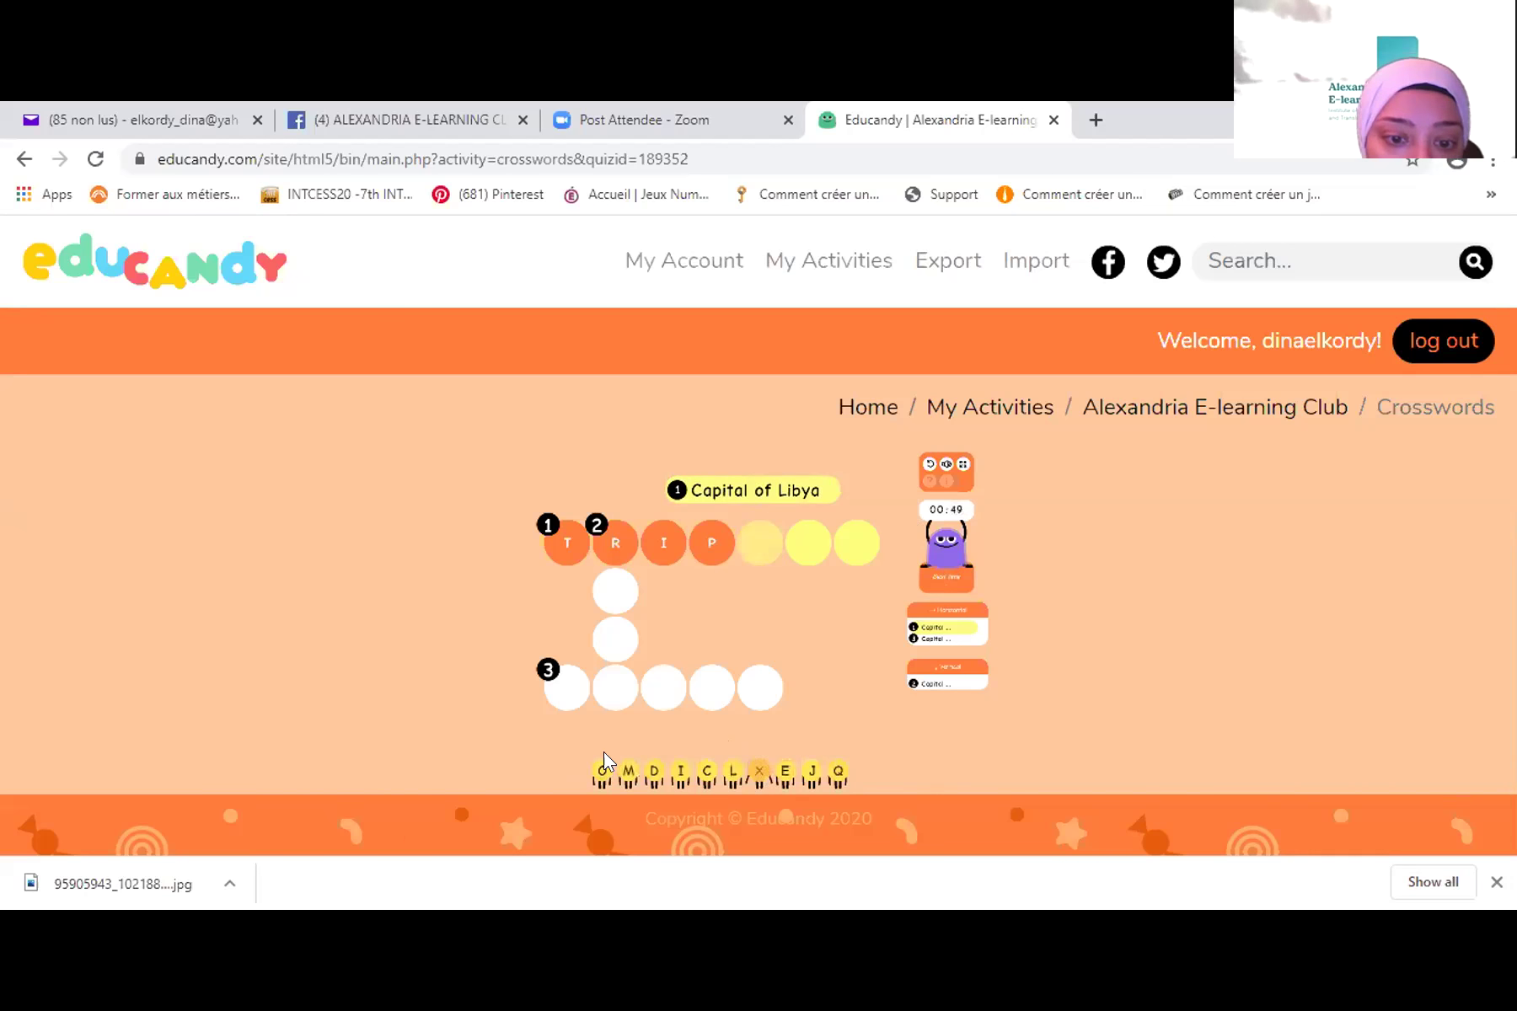
left_click_drag(596, 782, 711, 801)
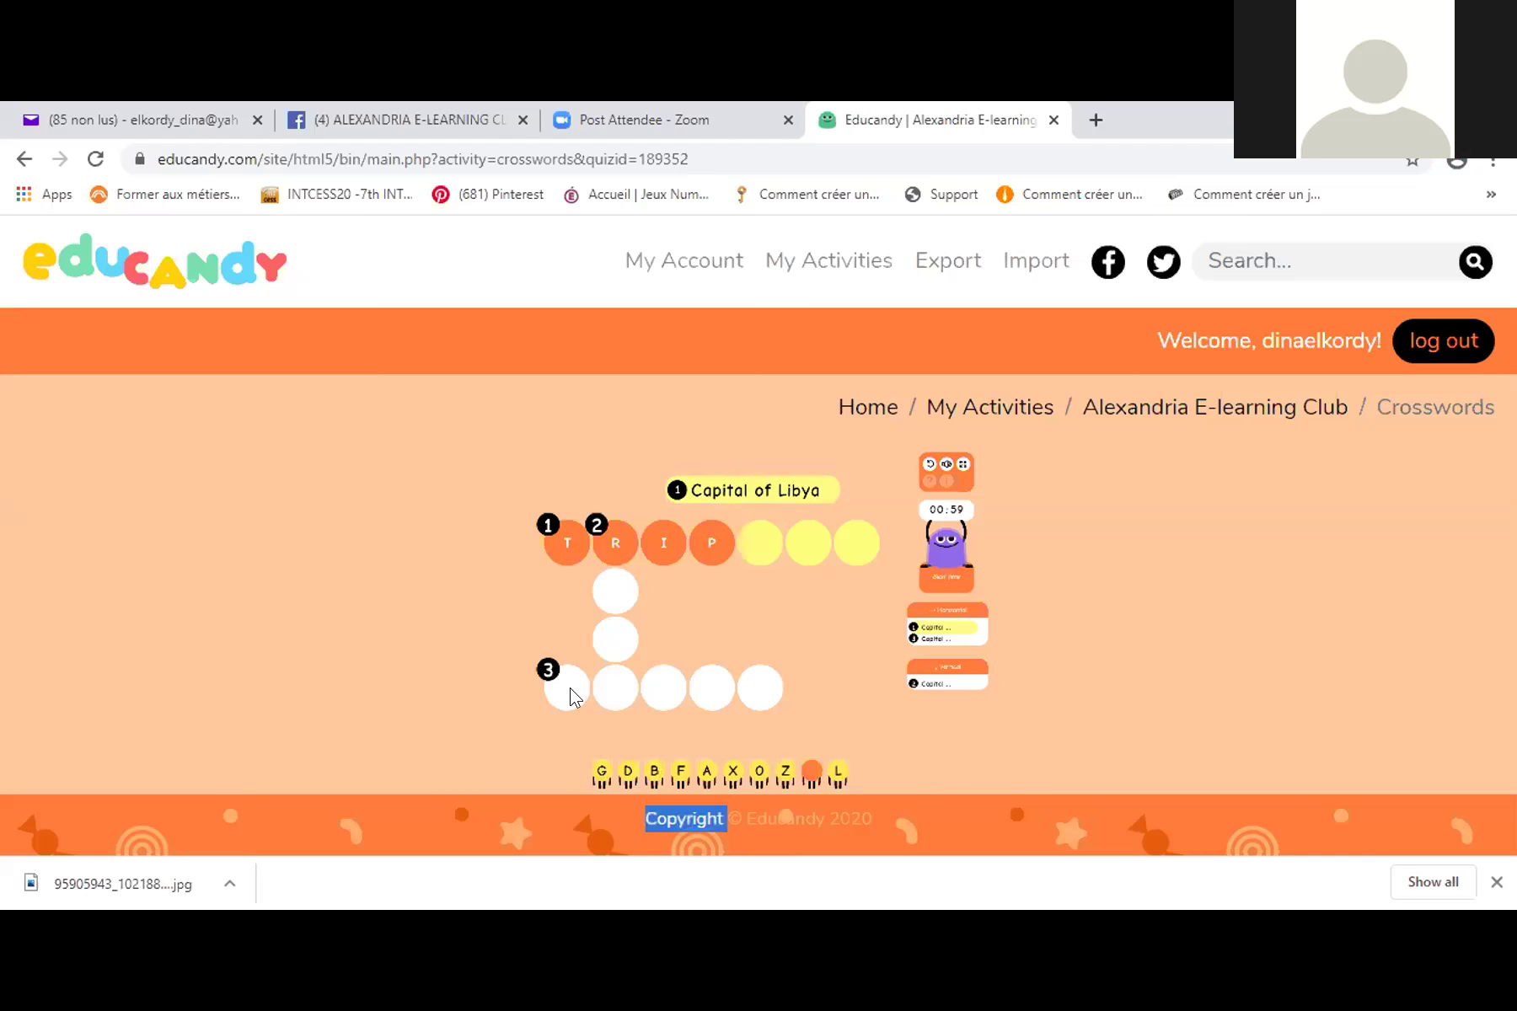
left_click(985, 746)
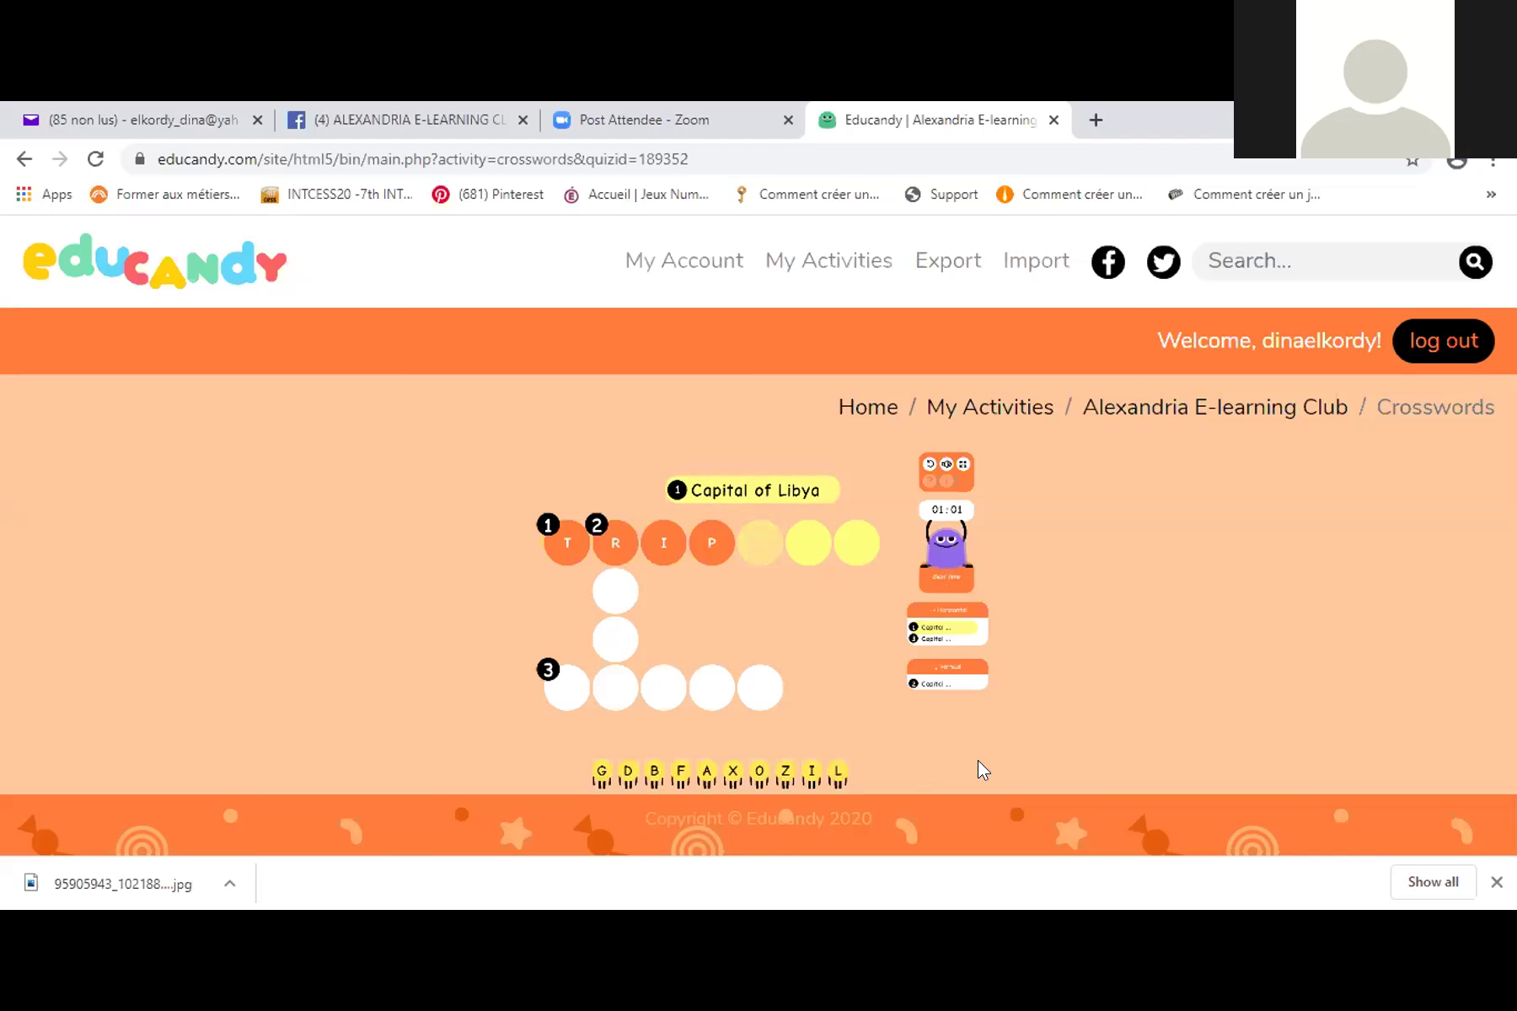
left_click(758, 767)
left_click(627, 769)
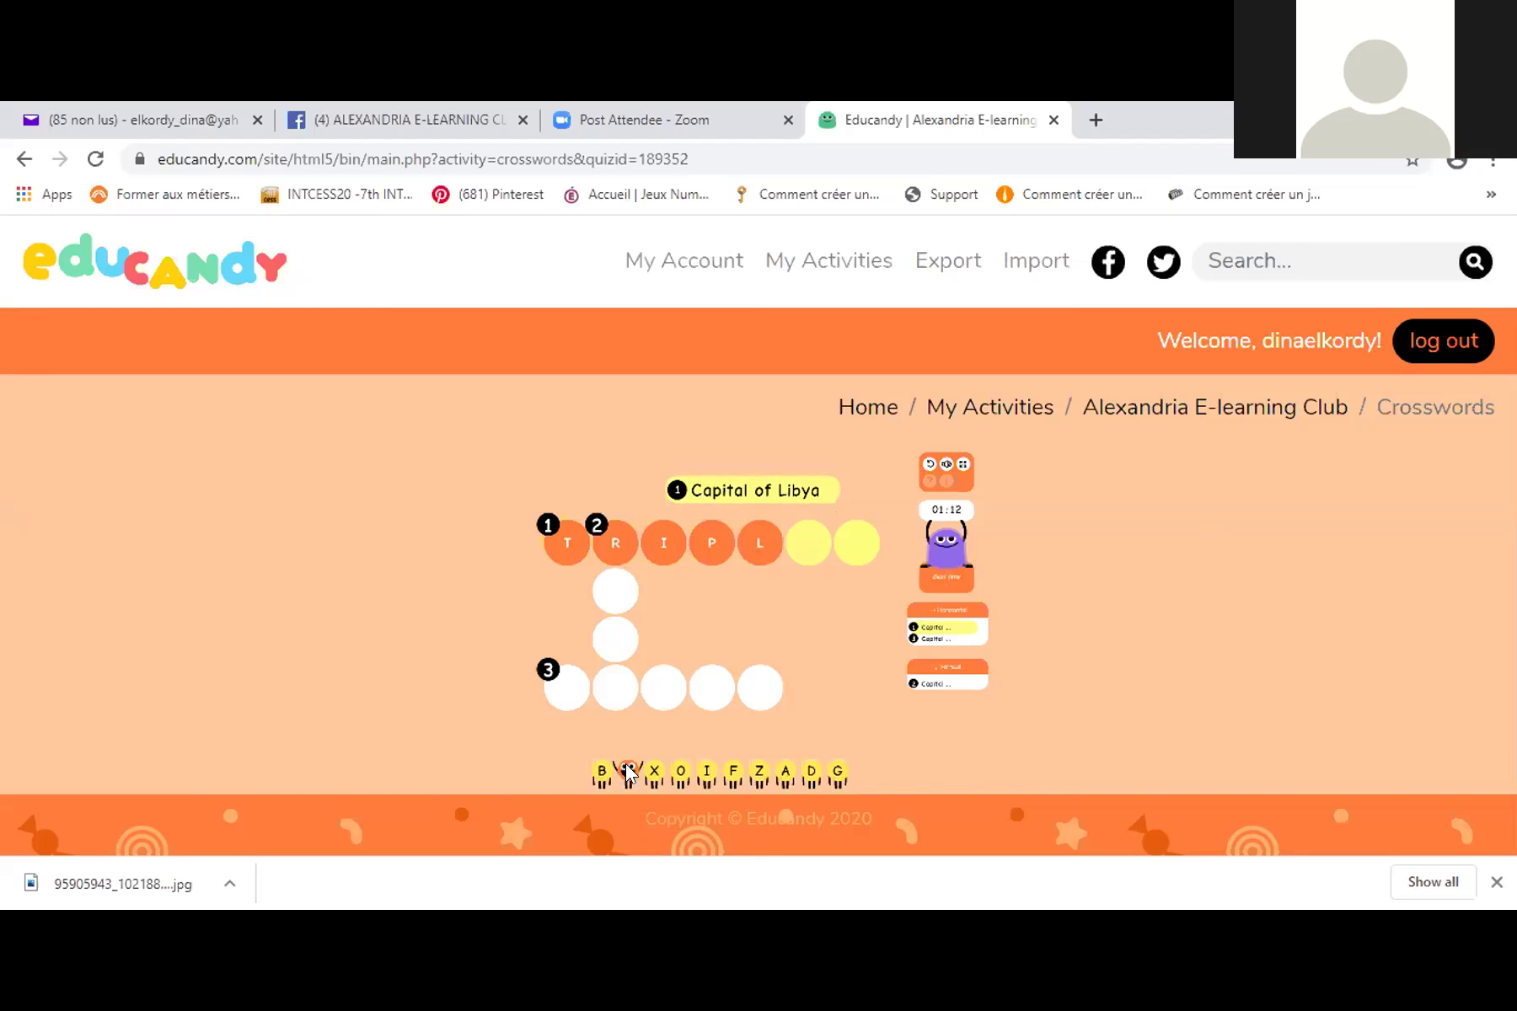
left_click(683, 768)
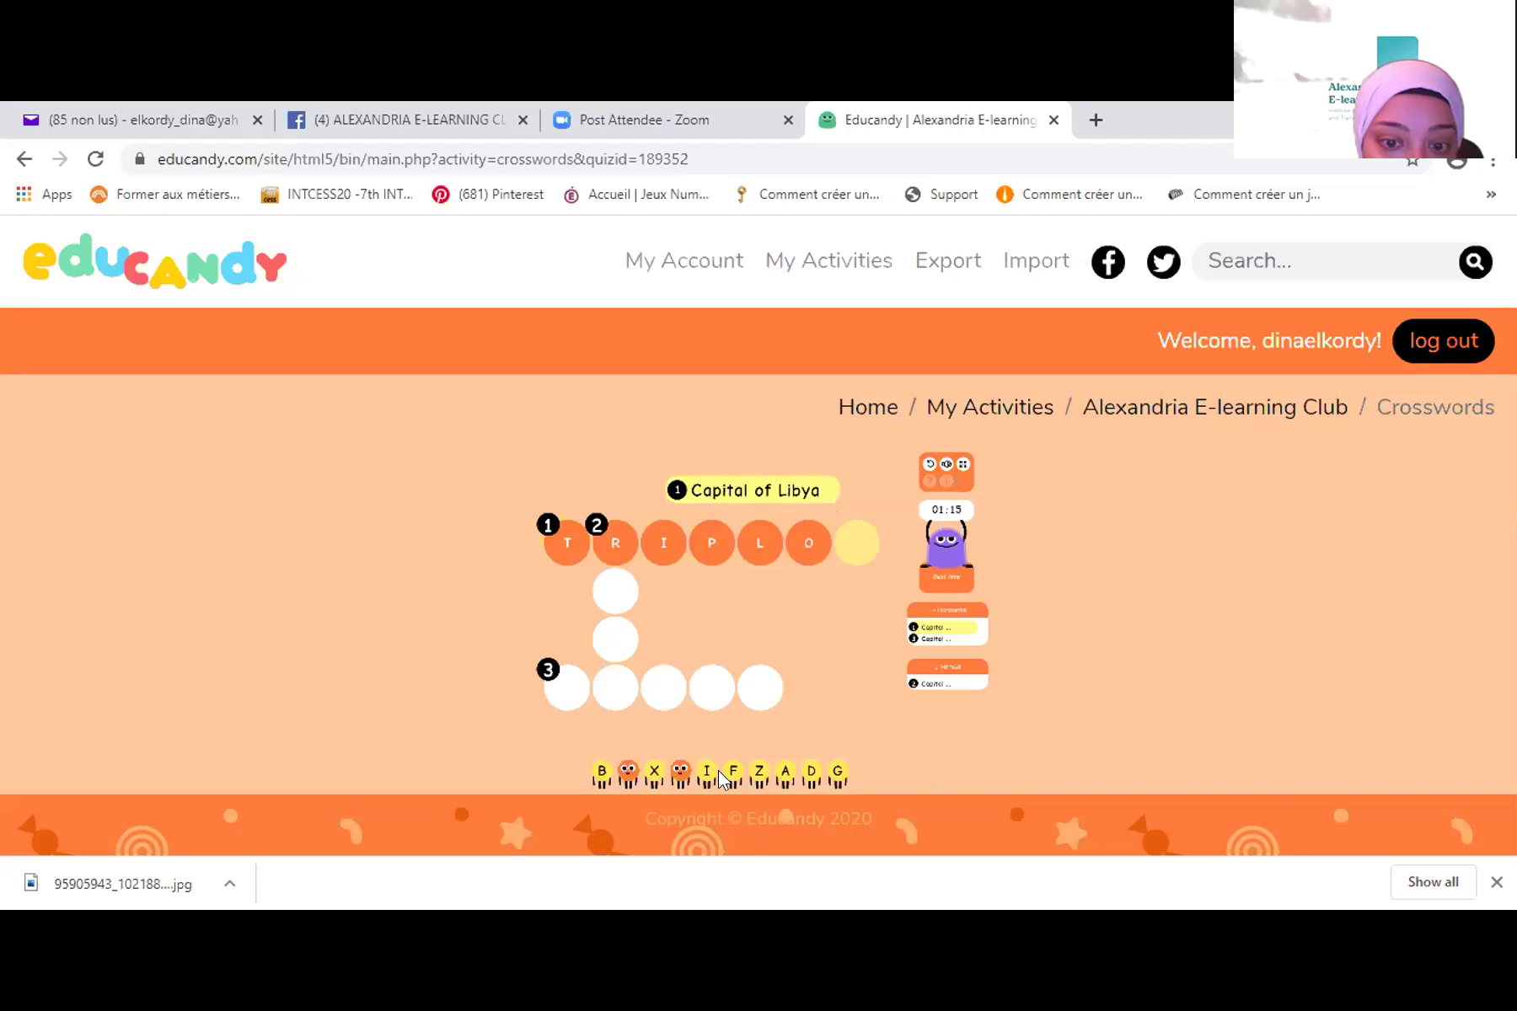
left_click(703, 767)
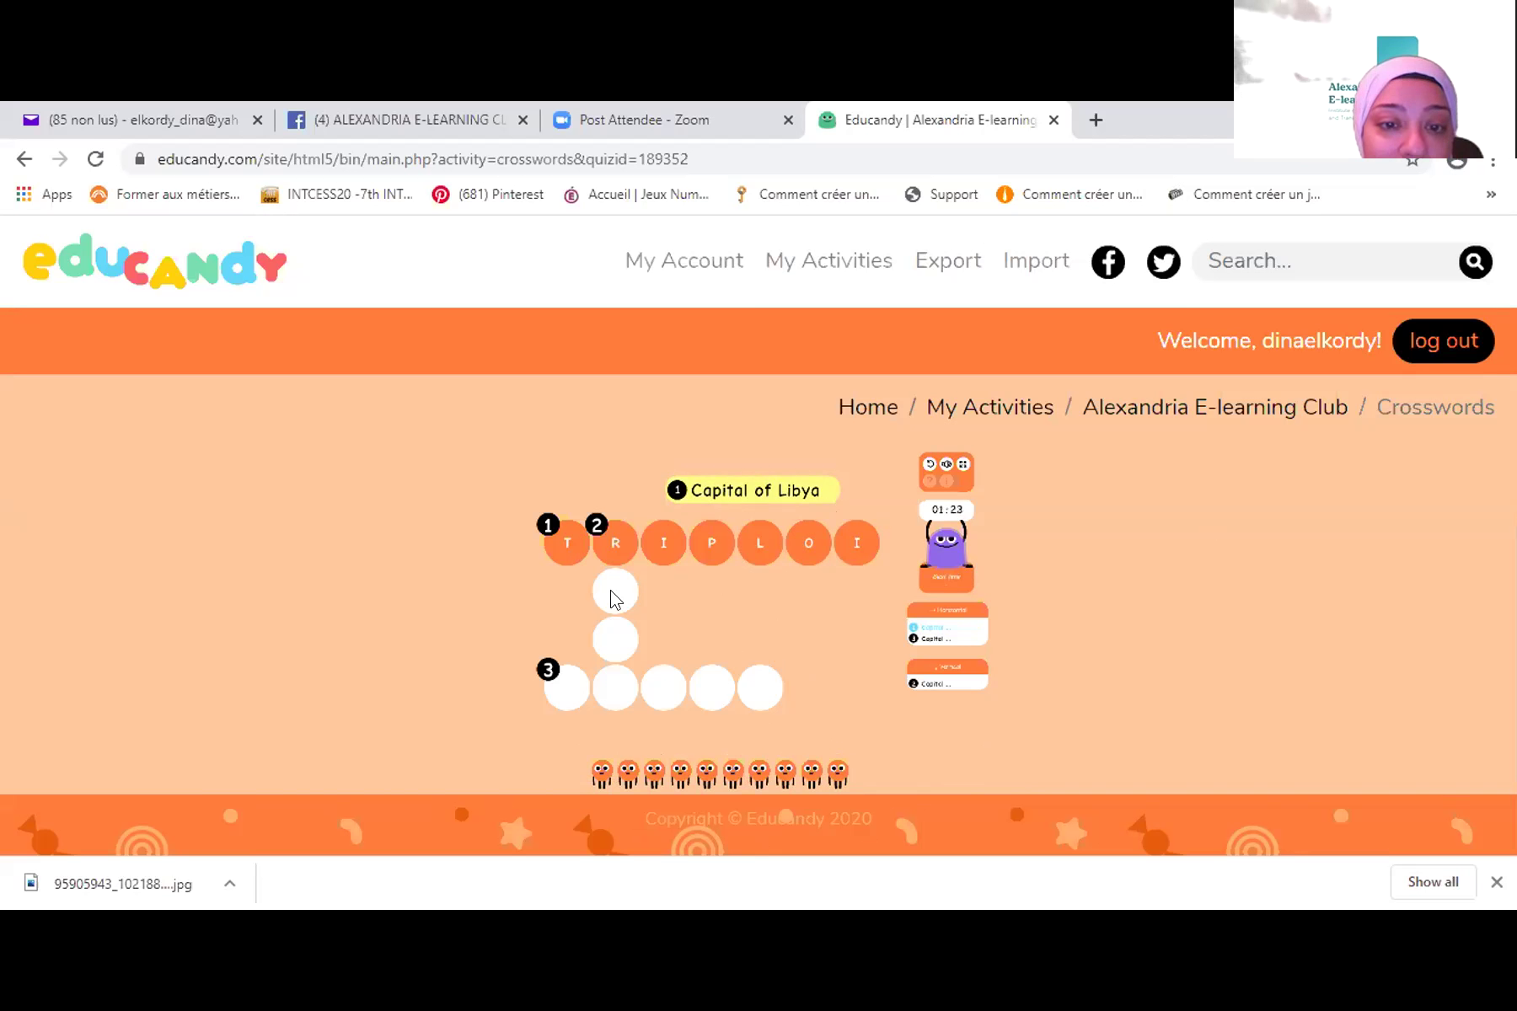
- Select the crossword's "Capital of Italy" word and fill its remaining letters with O, M and A
left_click(606, 531)
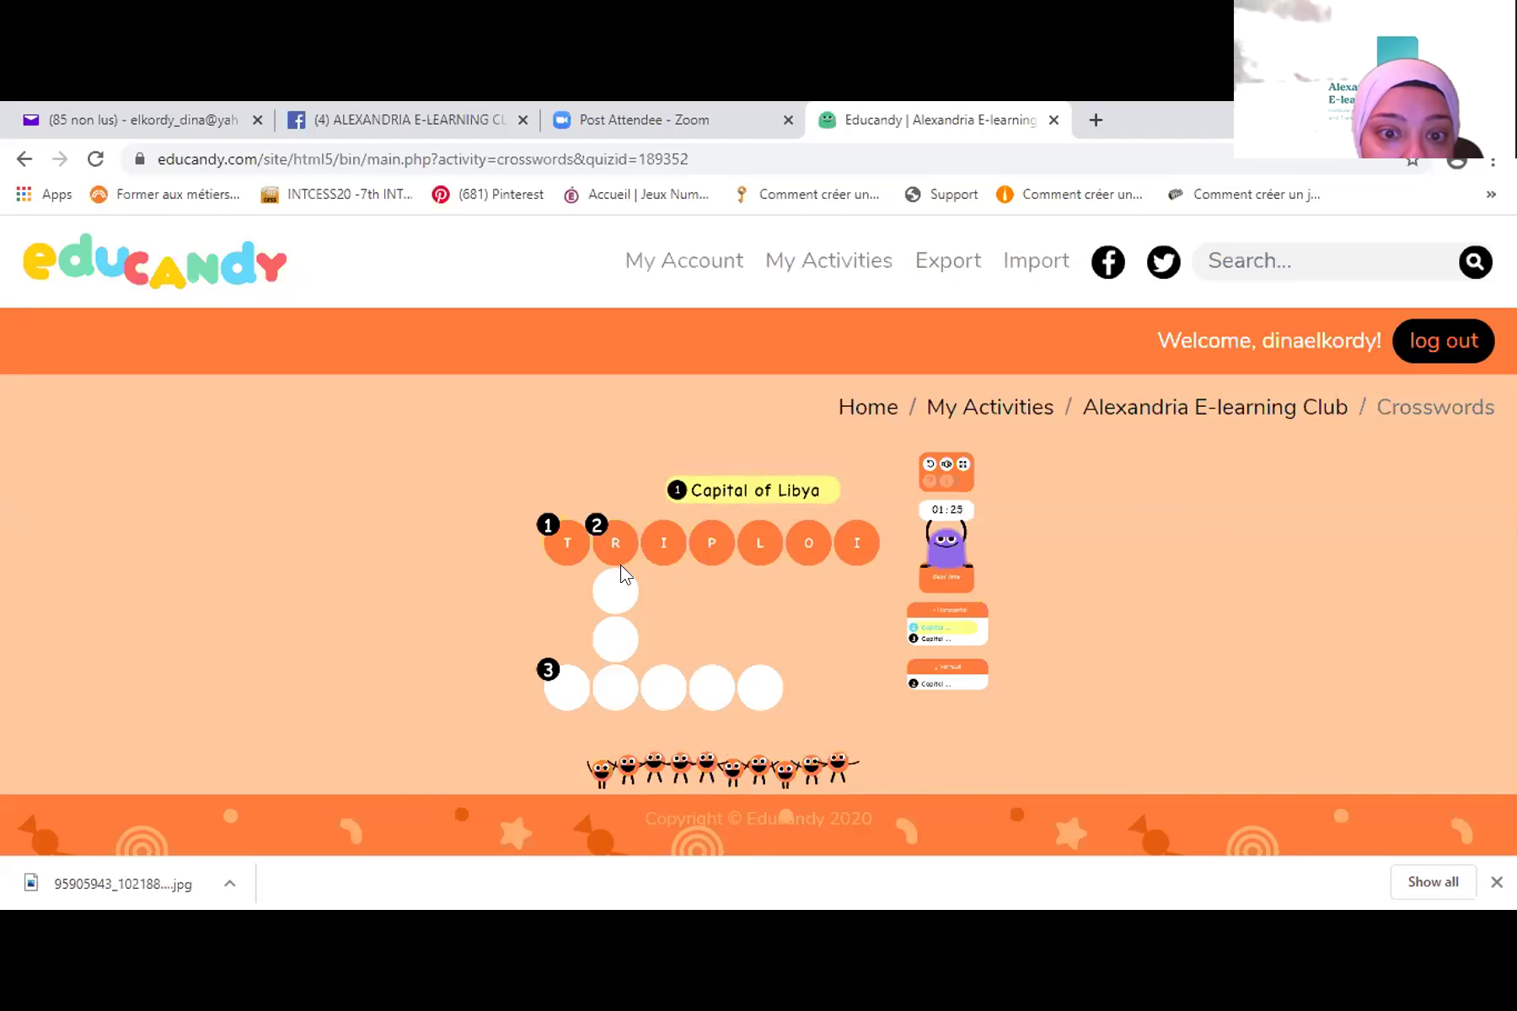
left_click(607, 546)
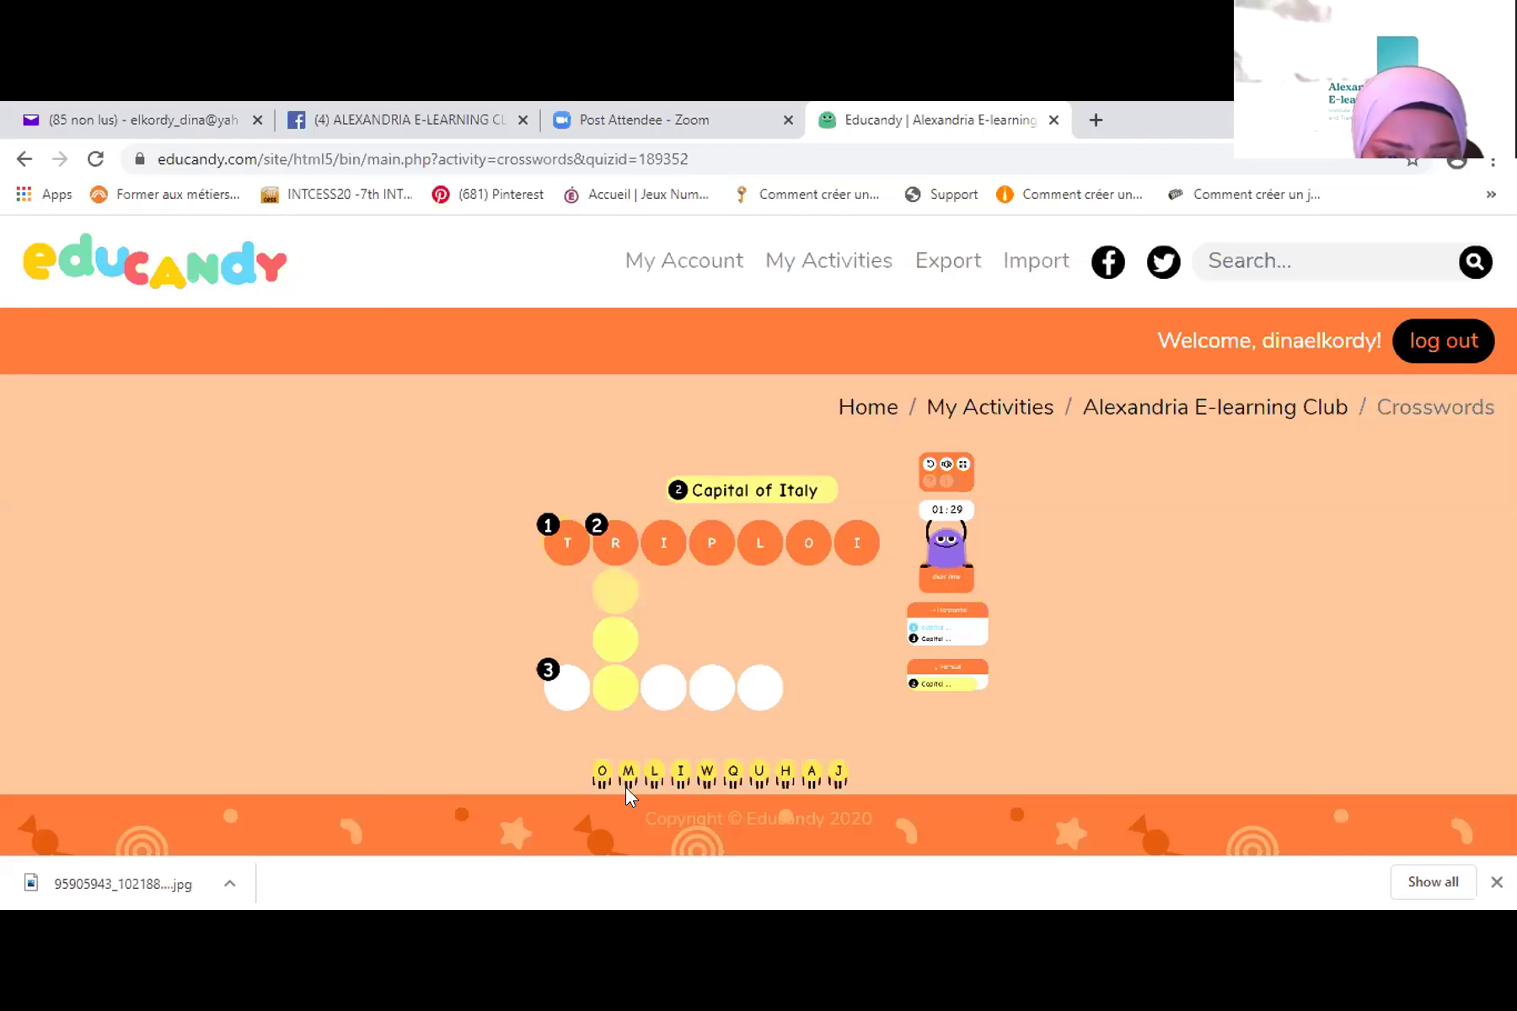
left_click(599, 771)
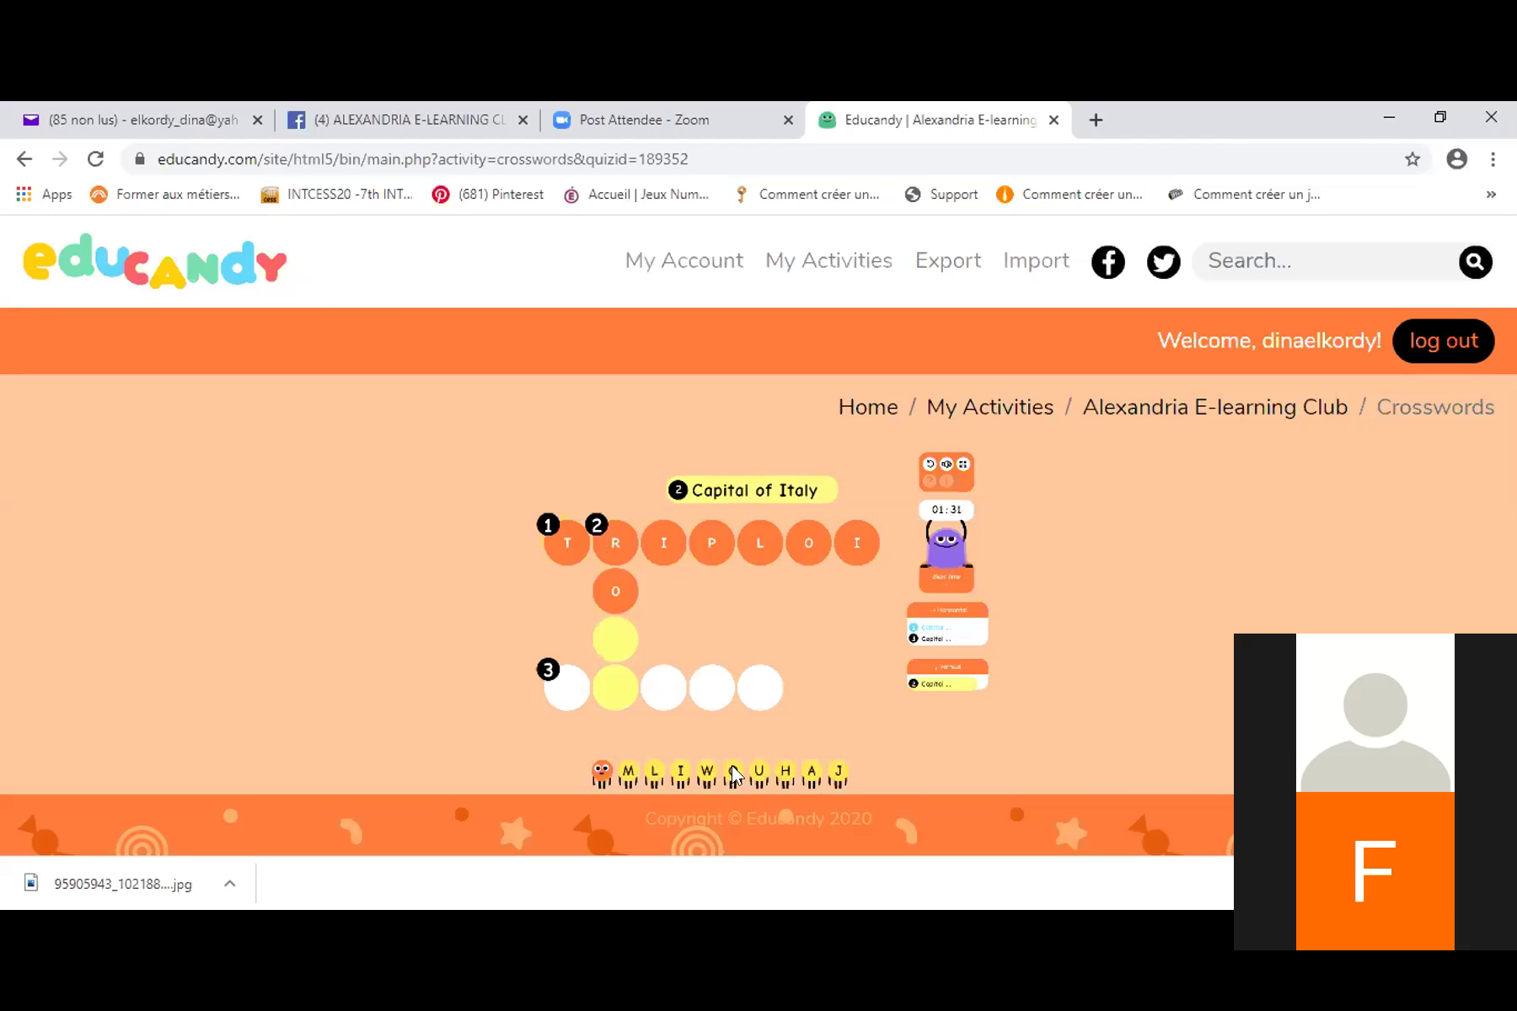
left_click(624, 784)
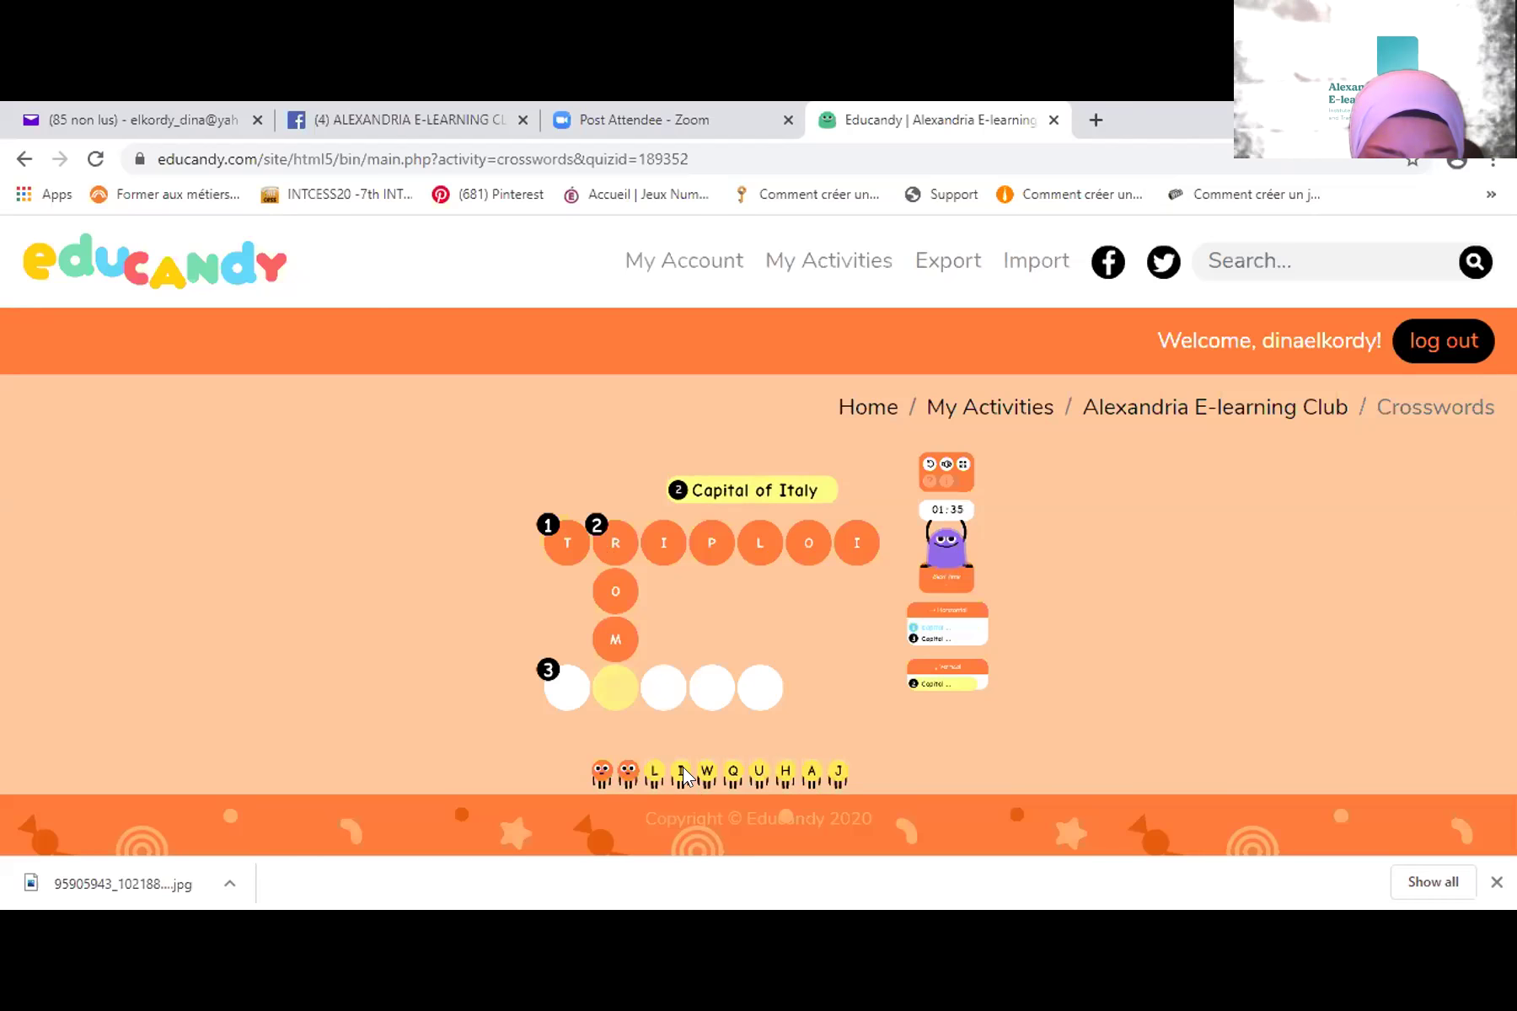
left_click(809, 767)
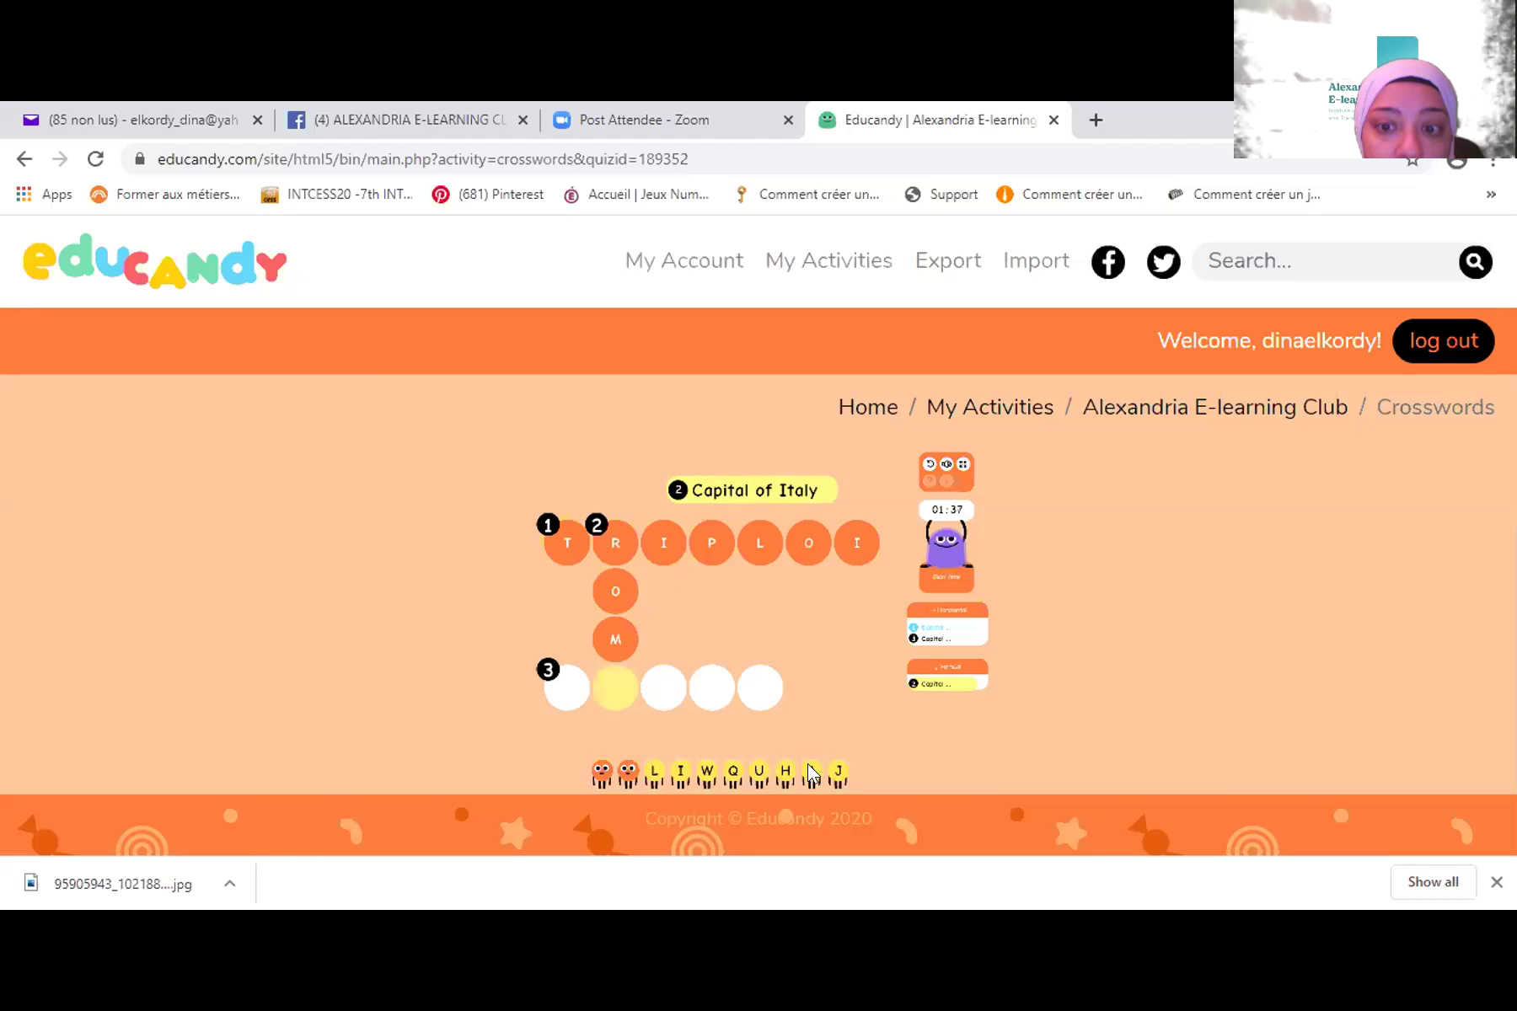
- Select the crossword's "Capital of Egypt" word and fill its empty letters with C, I, R and O
left_click(560, 682)
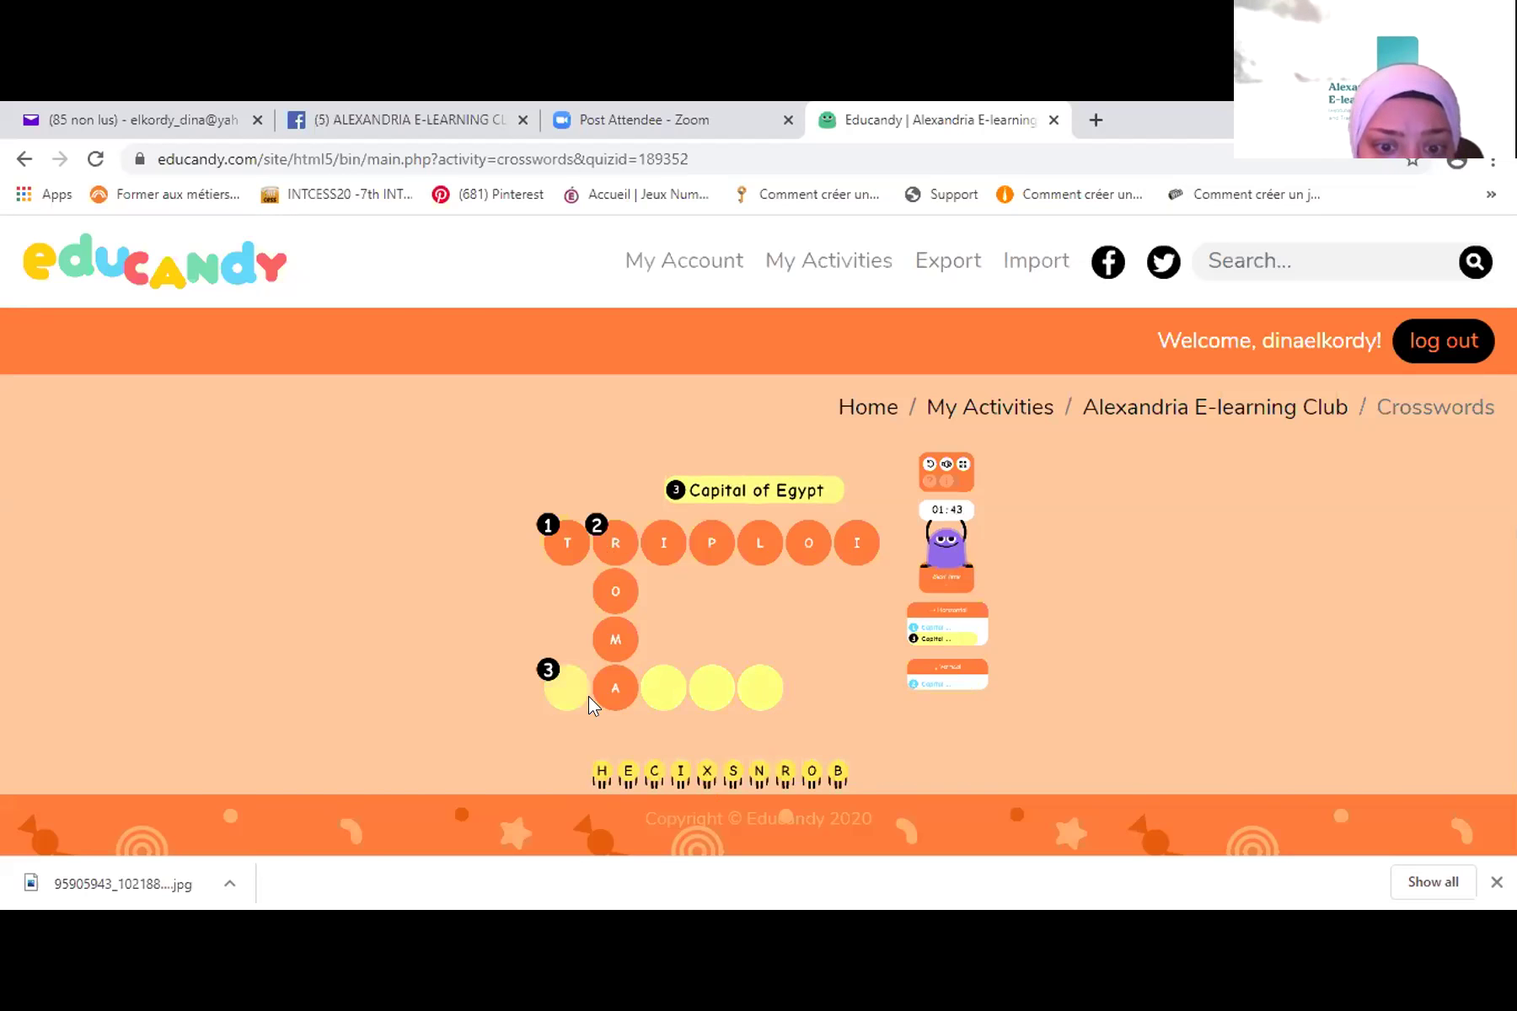
left_click(650, 769)
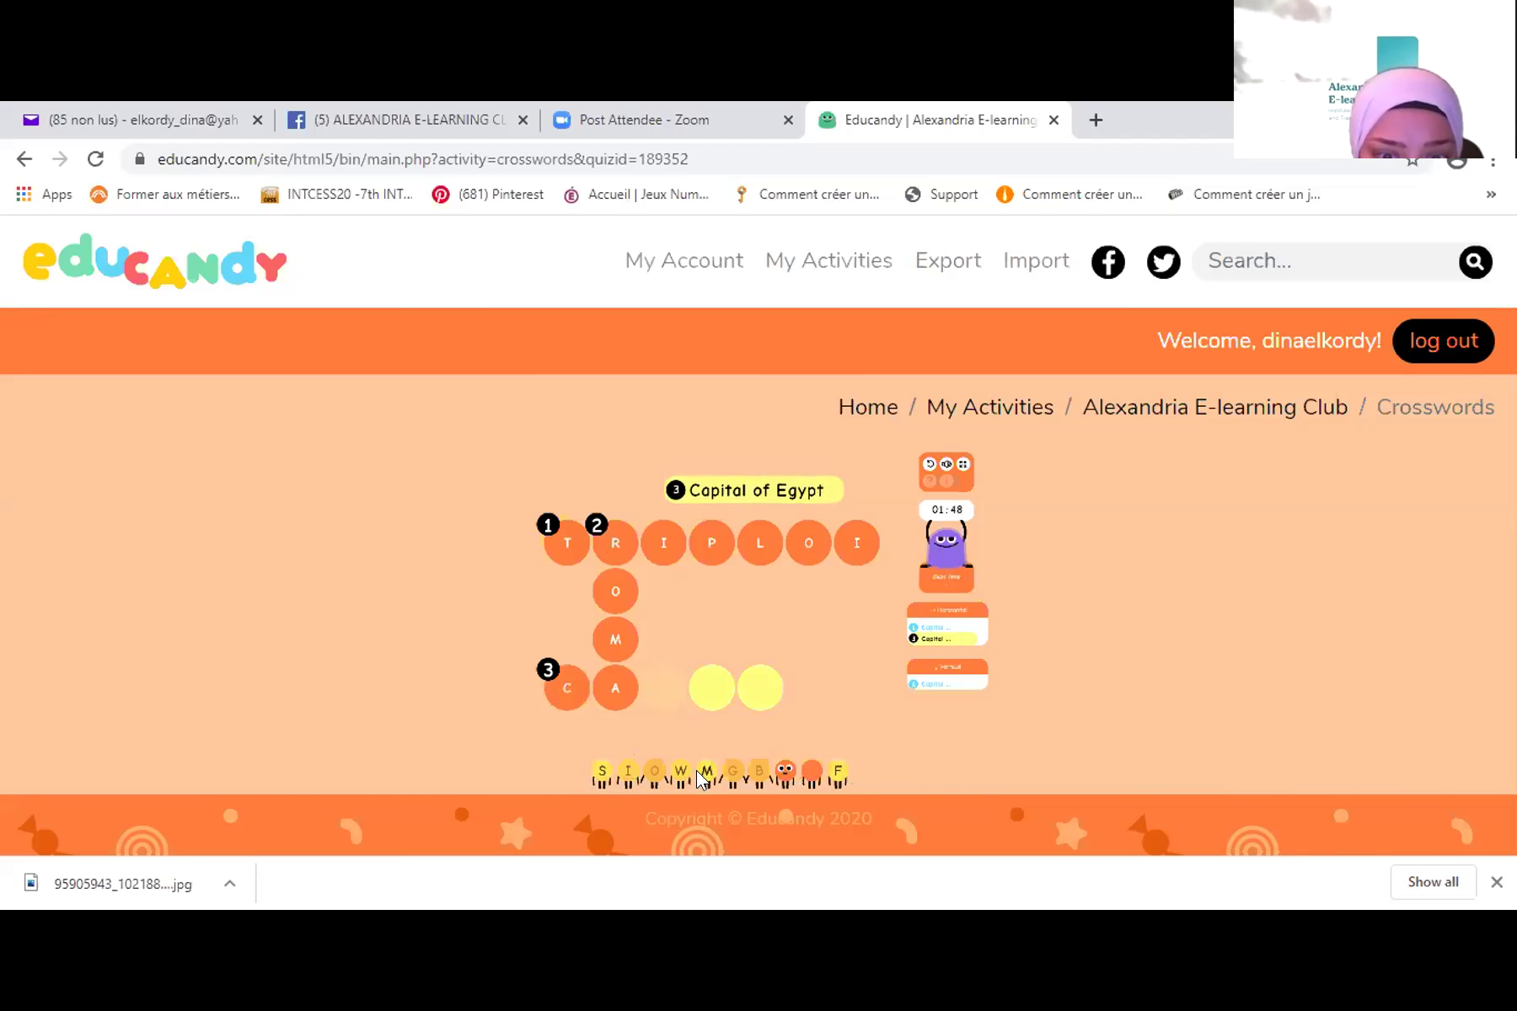
left_click(625, 770)
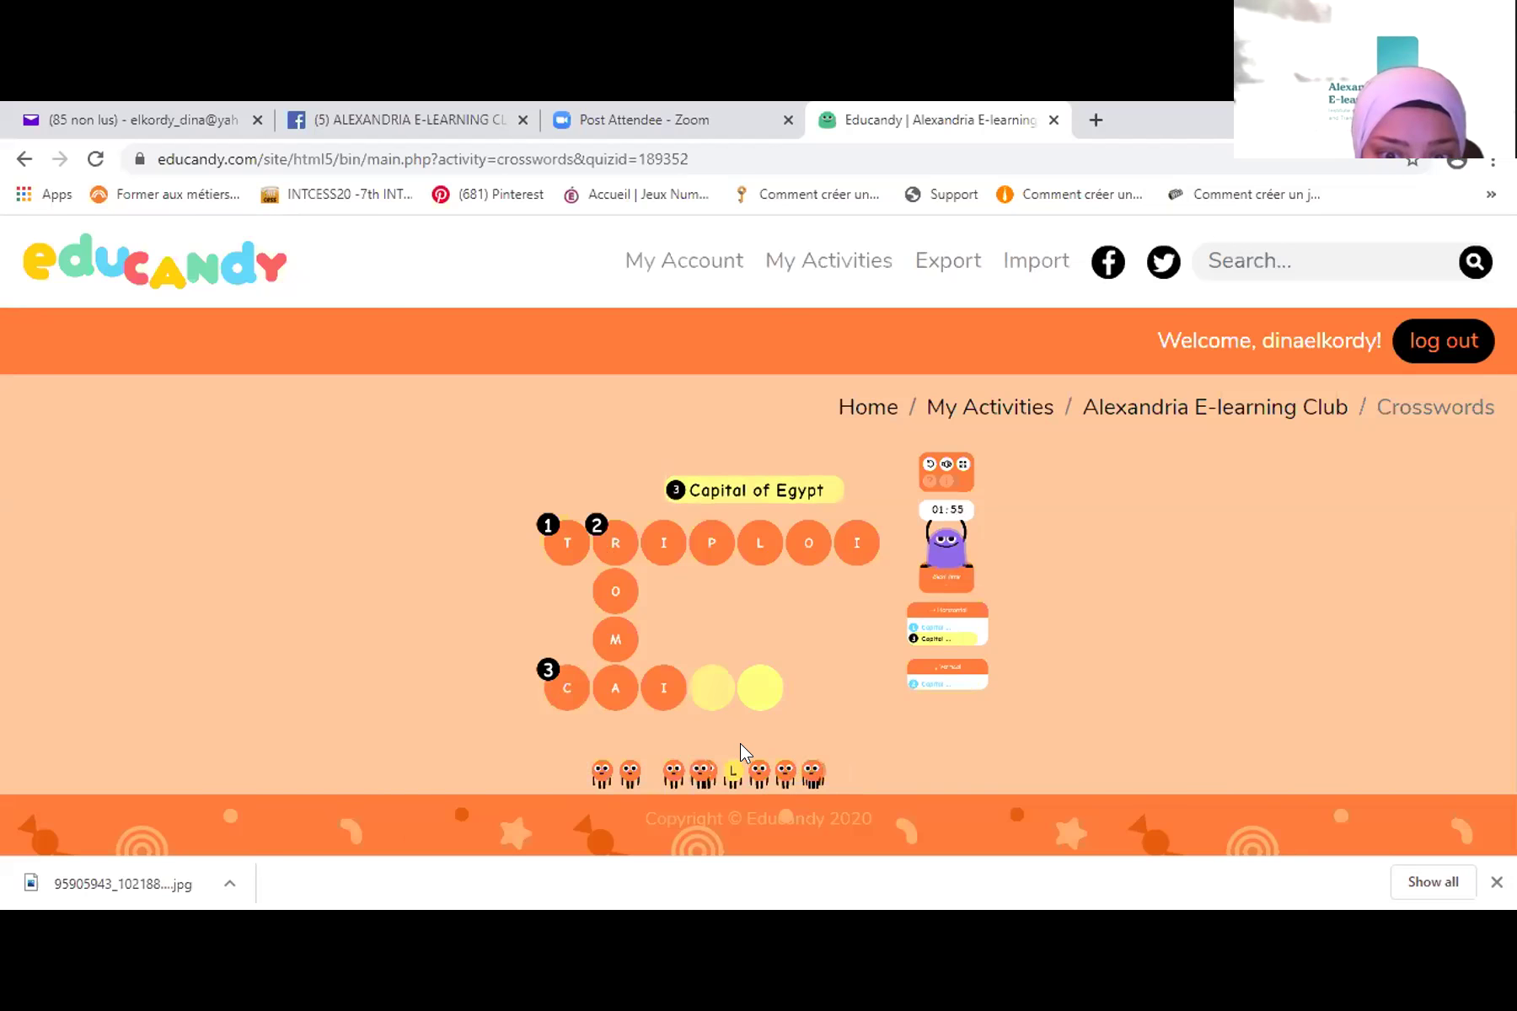
left_click(784, 768)
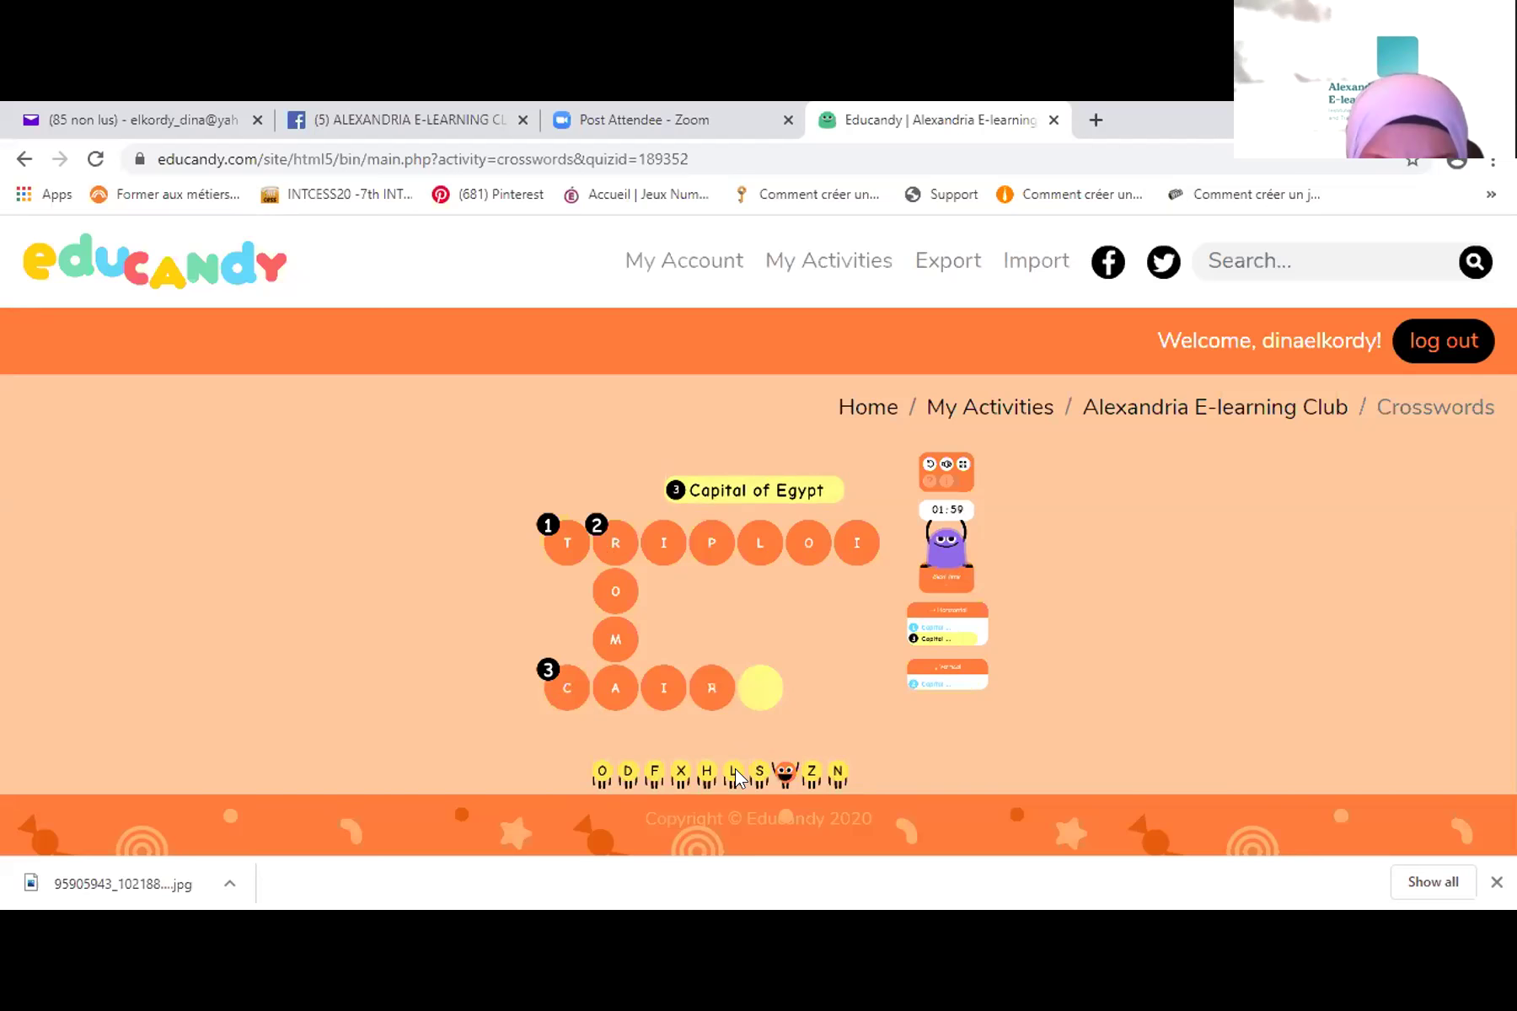
left_click(603, 771)
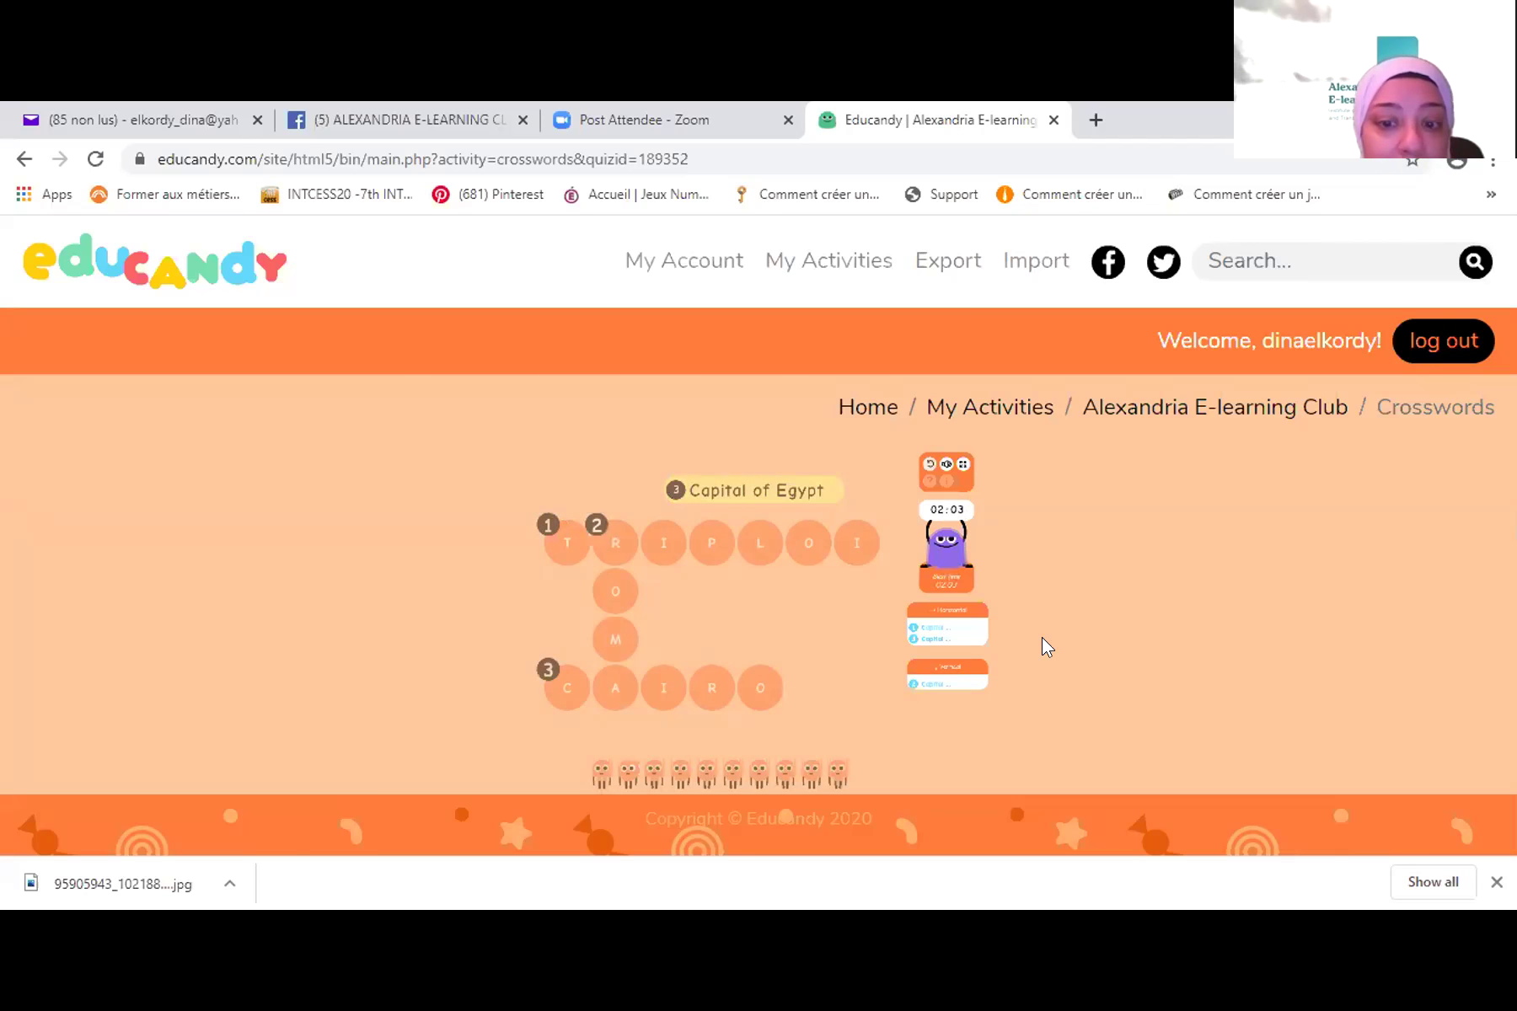
- Return to the saved activities and view the sharing URL and student code of the Alexandria E-learning Club activity
left_click(989, 406)
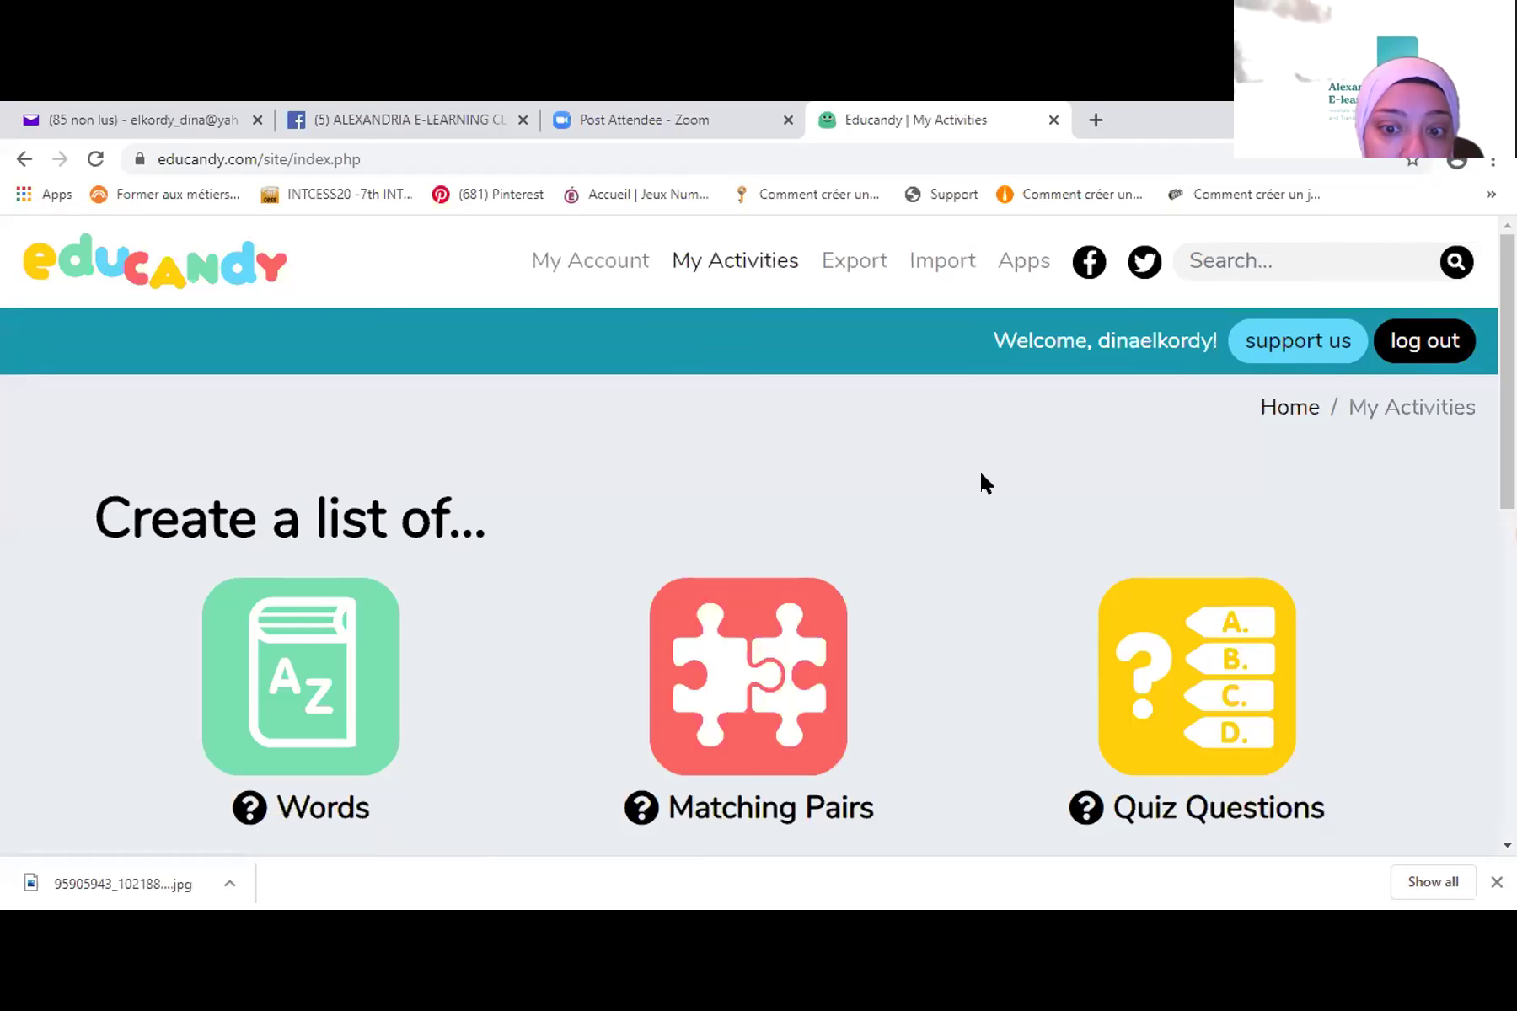
scroll(952, 706, "down", 6)
left_click(1331, 670)
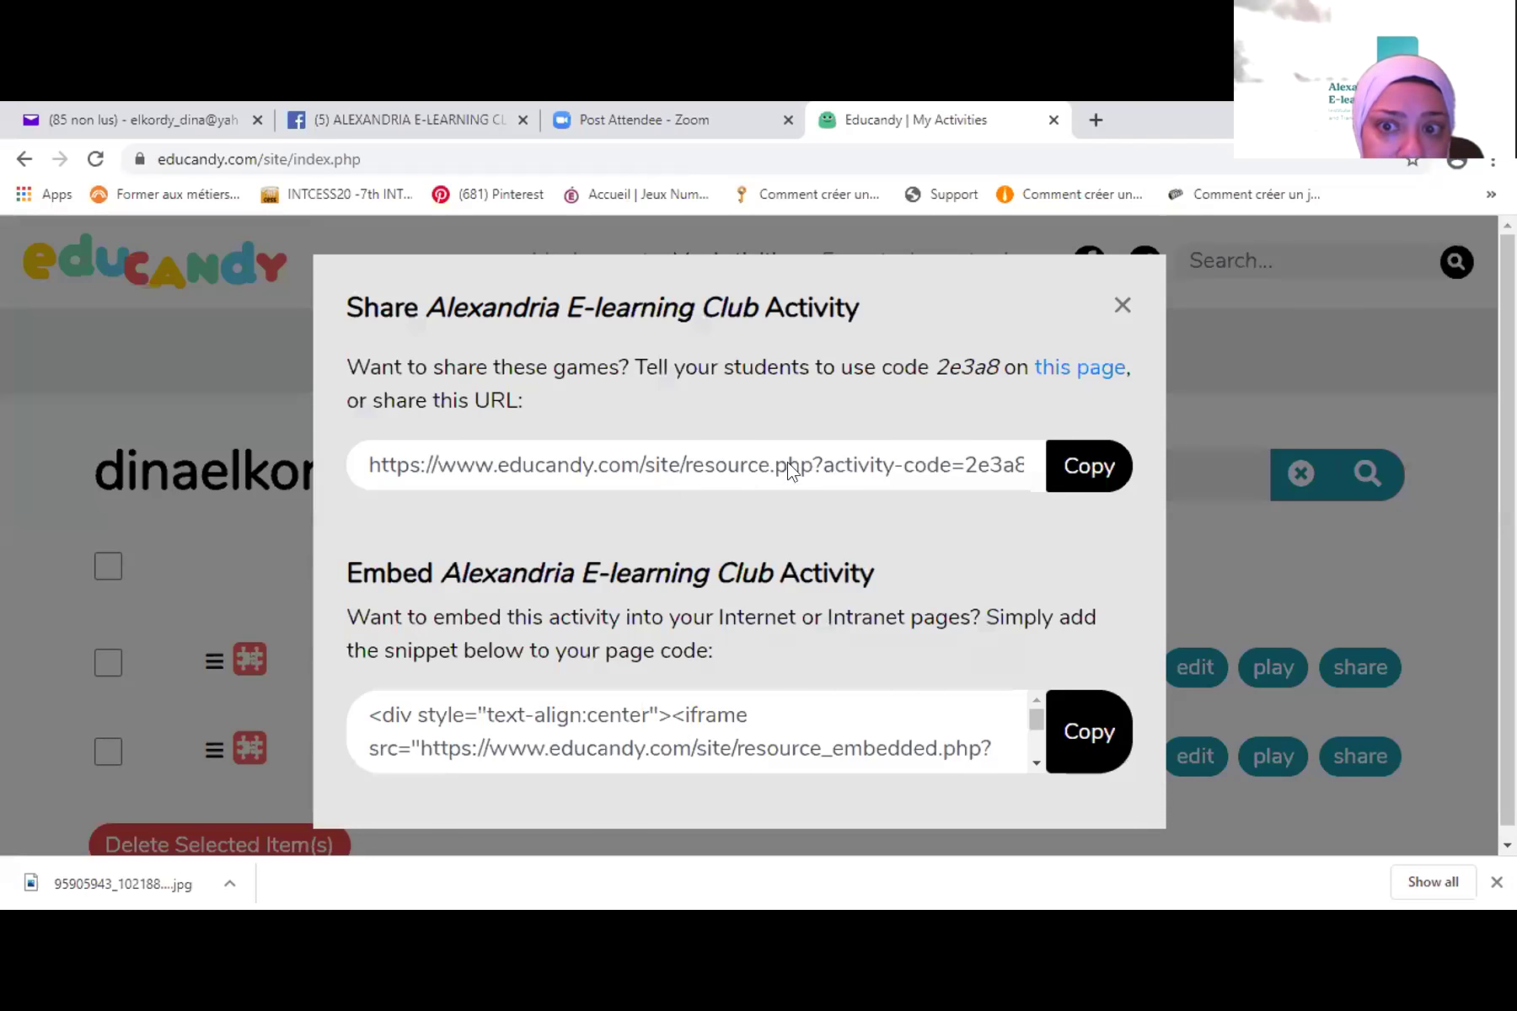
left_click_drag(674, 455, 1039, 453)
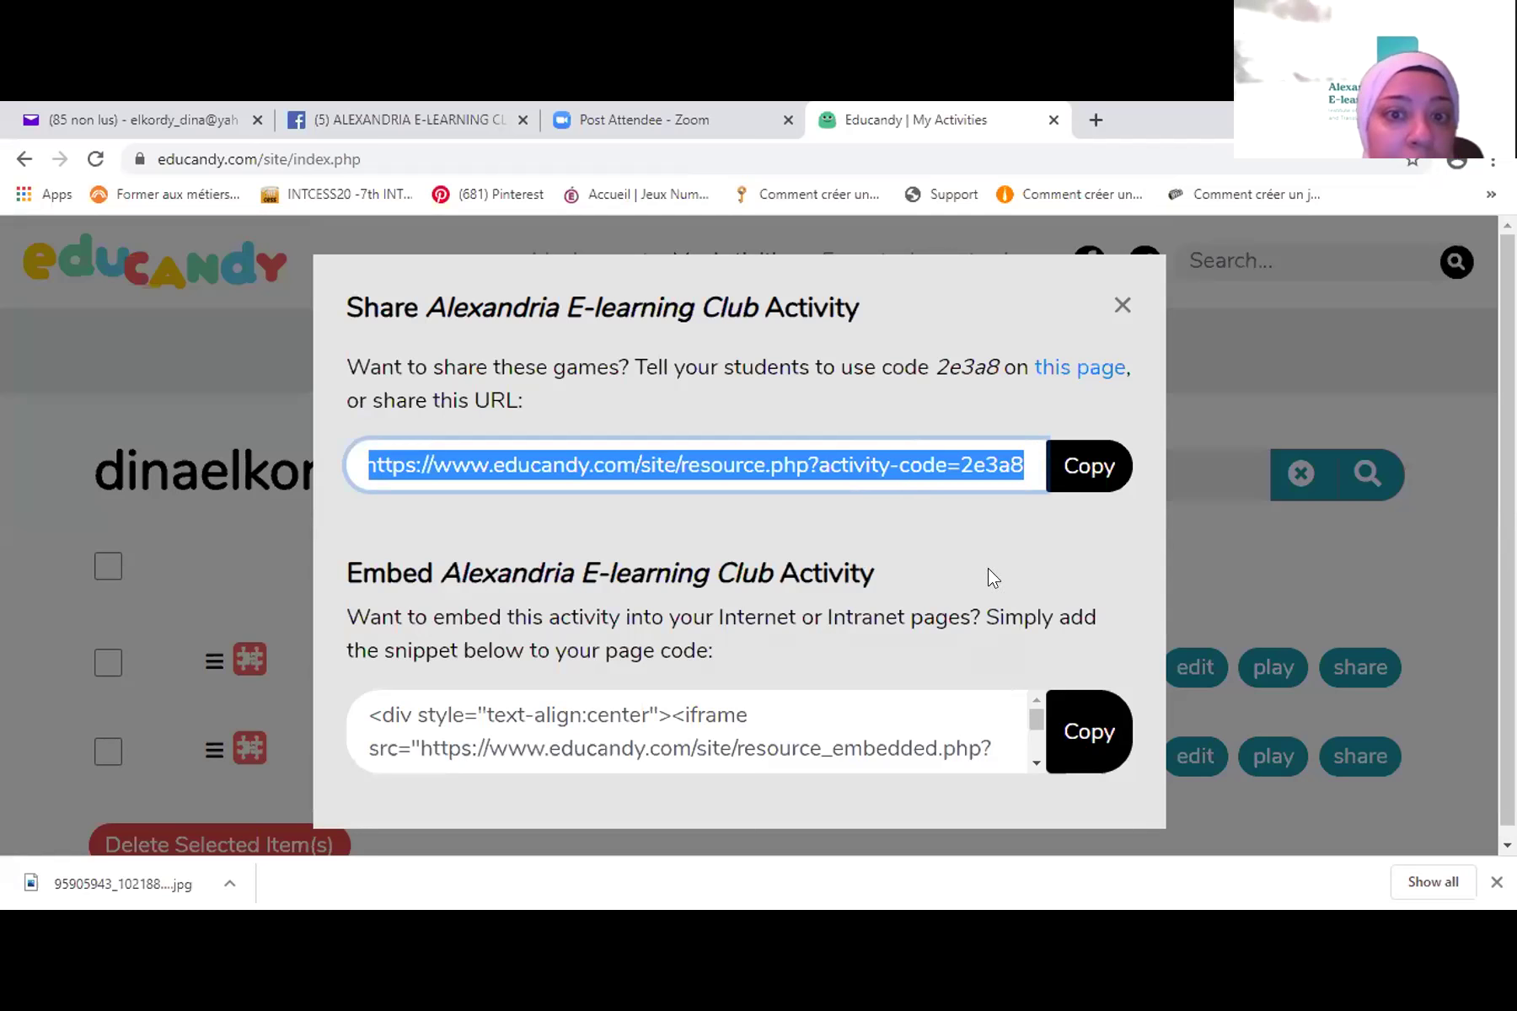
left_click_drag(935, 365, 995, 360)
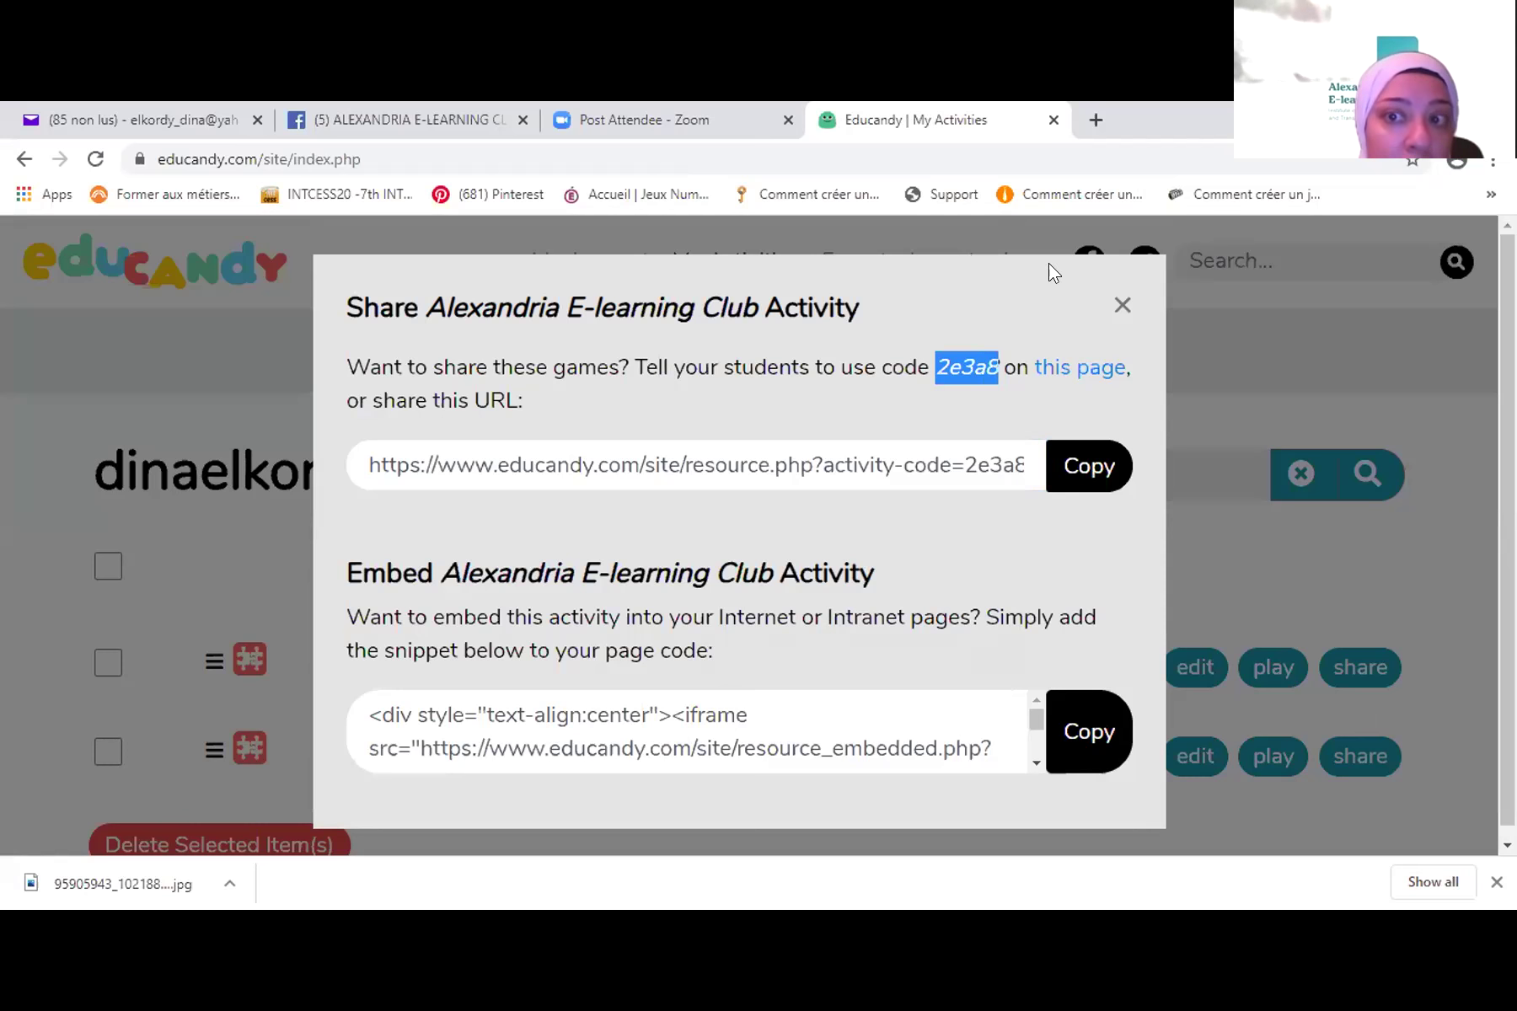
left_click(1114, 294)
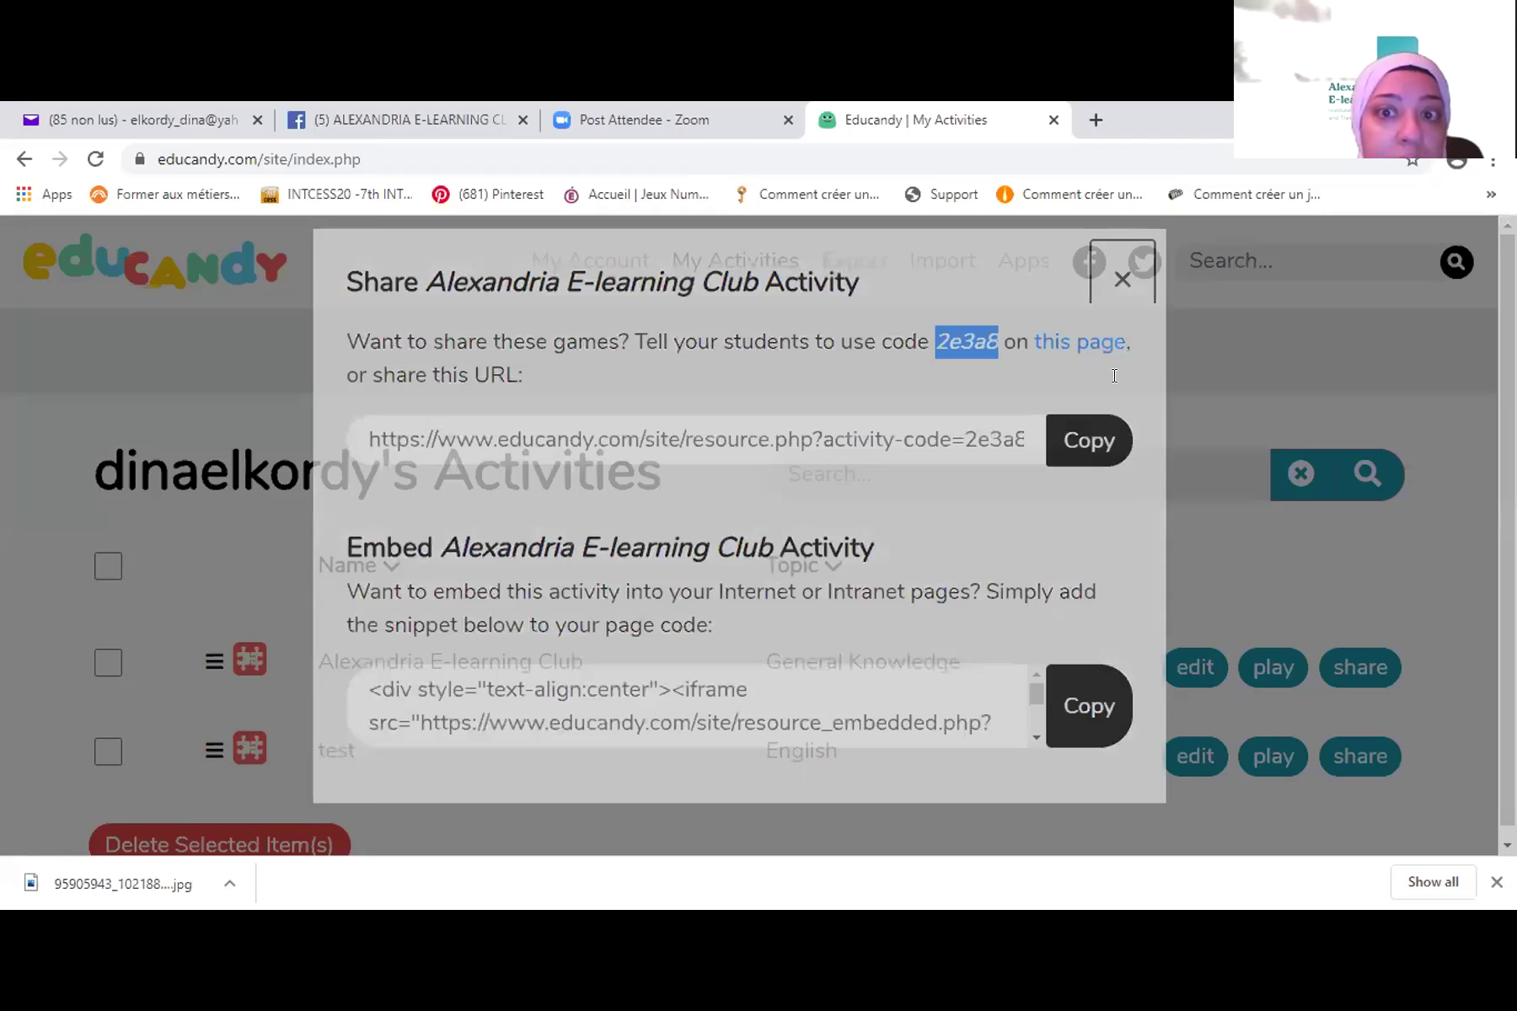
- Look over the activity types that can be created and the list of saved activities
scroll(1114, 373, "up", 3)
scroll(1114, 373, "down", 4)
scroll(1122, 475, "up", 1)
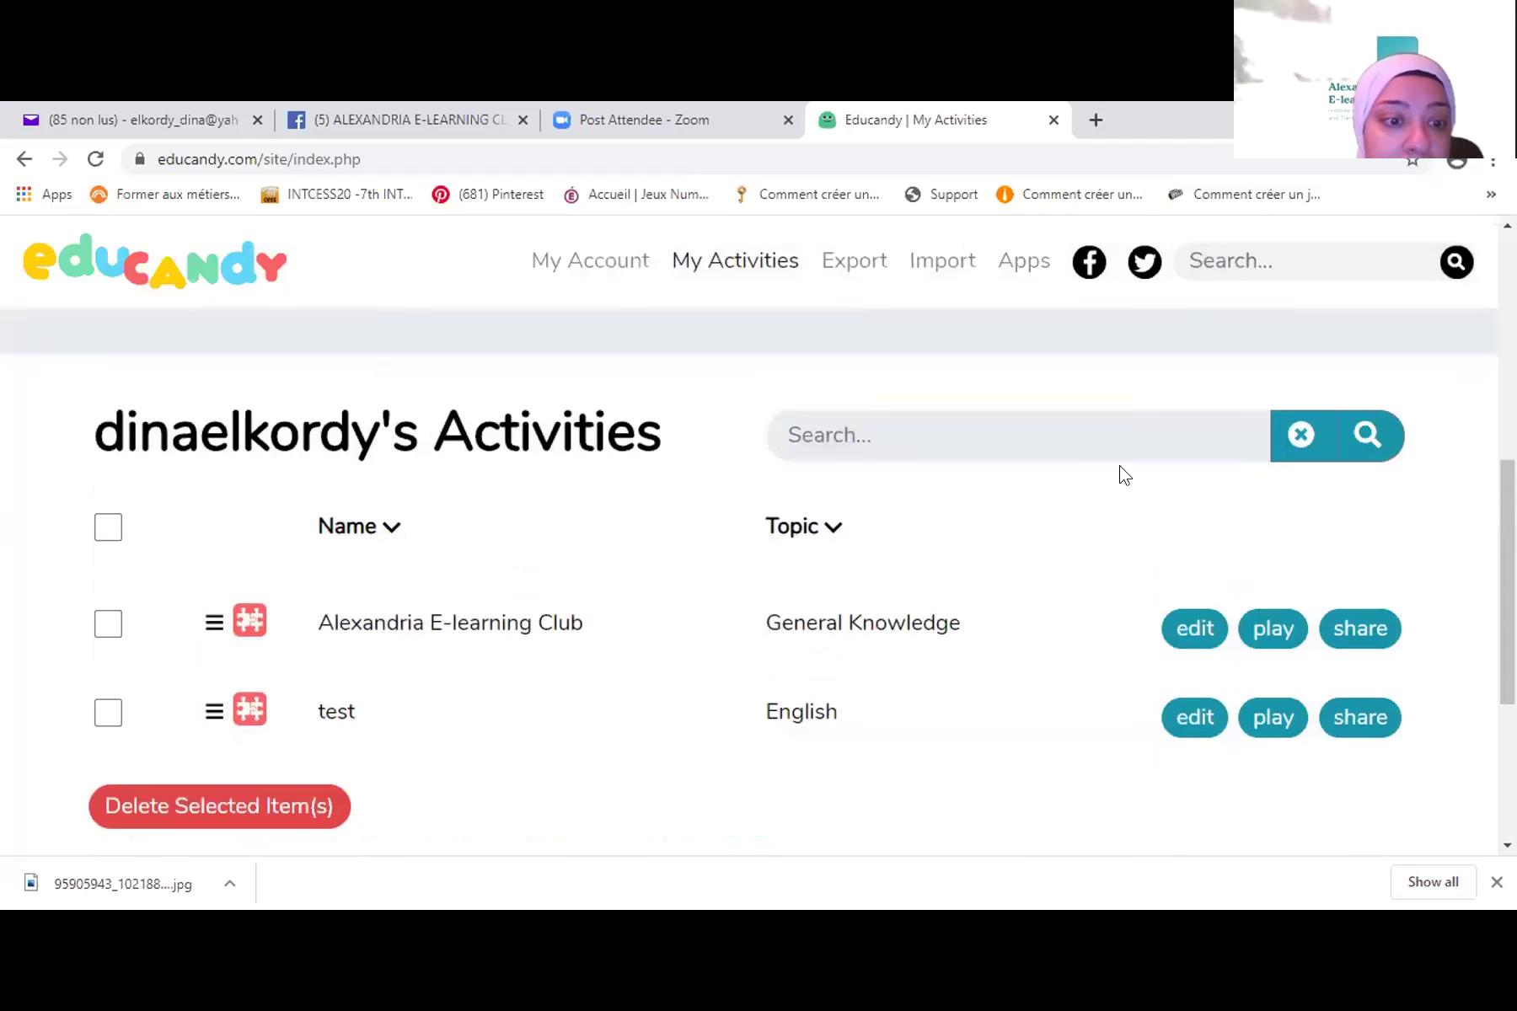
scroll(1122, 474, "down", 4)
scroll(1122, 474, "up", 4)
scroll(1122, 475, "up", 5)
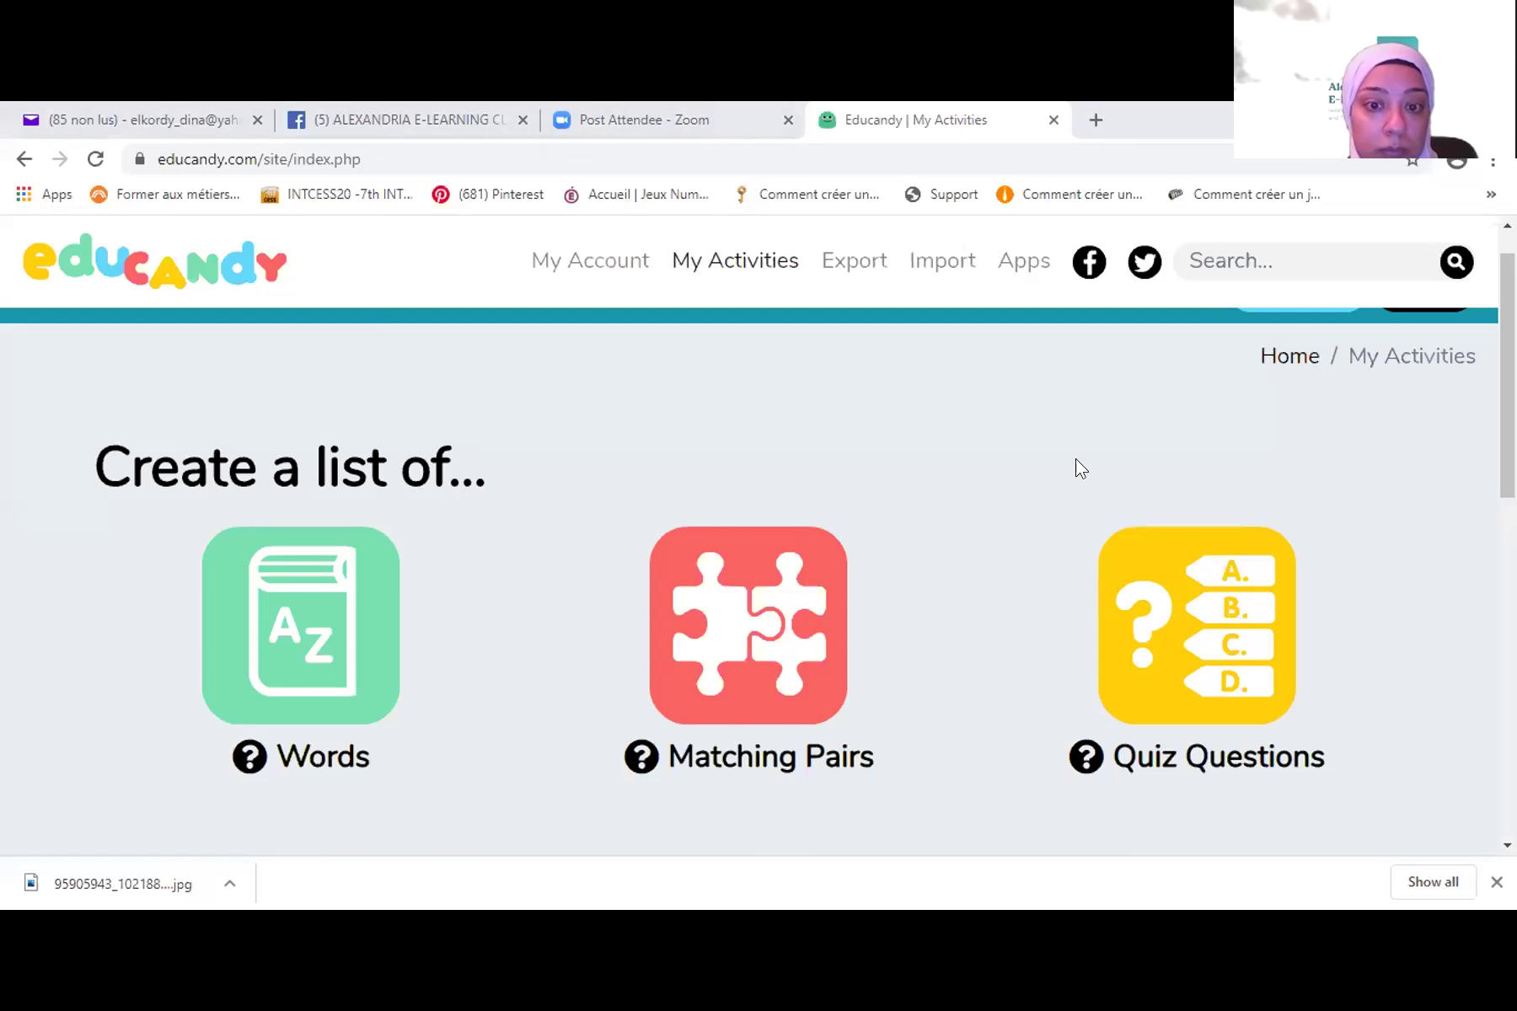
scroll(1142, 403, "down", 3)
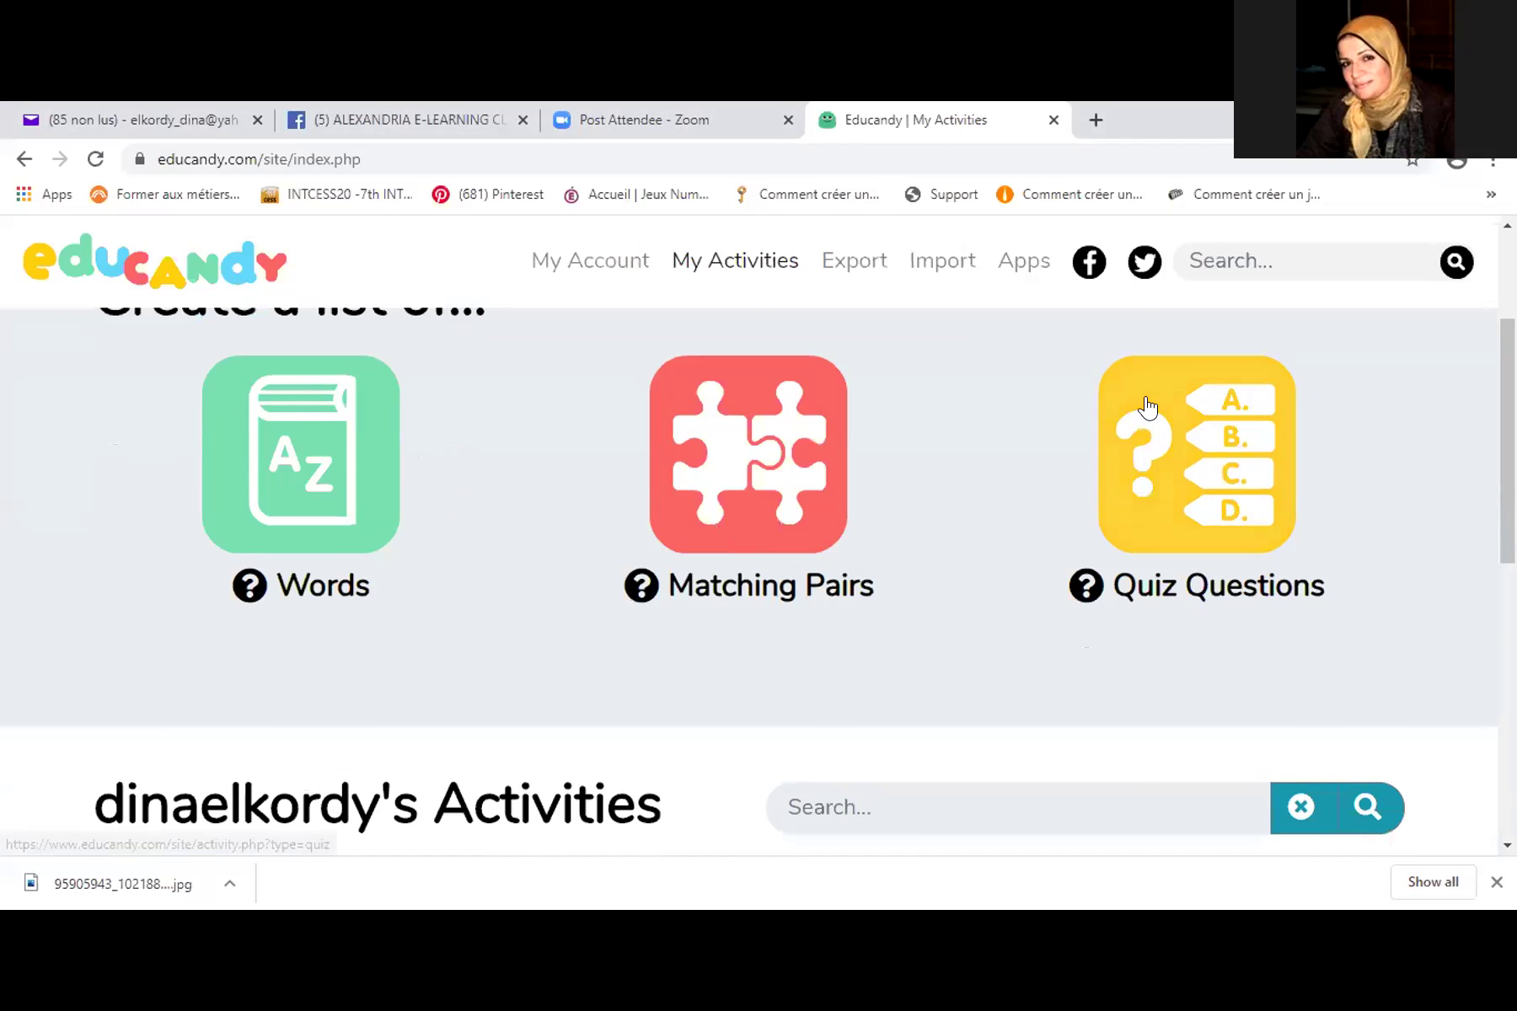
scroll(1146, 407, "down", 4)
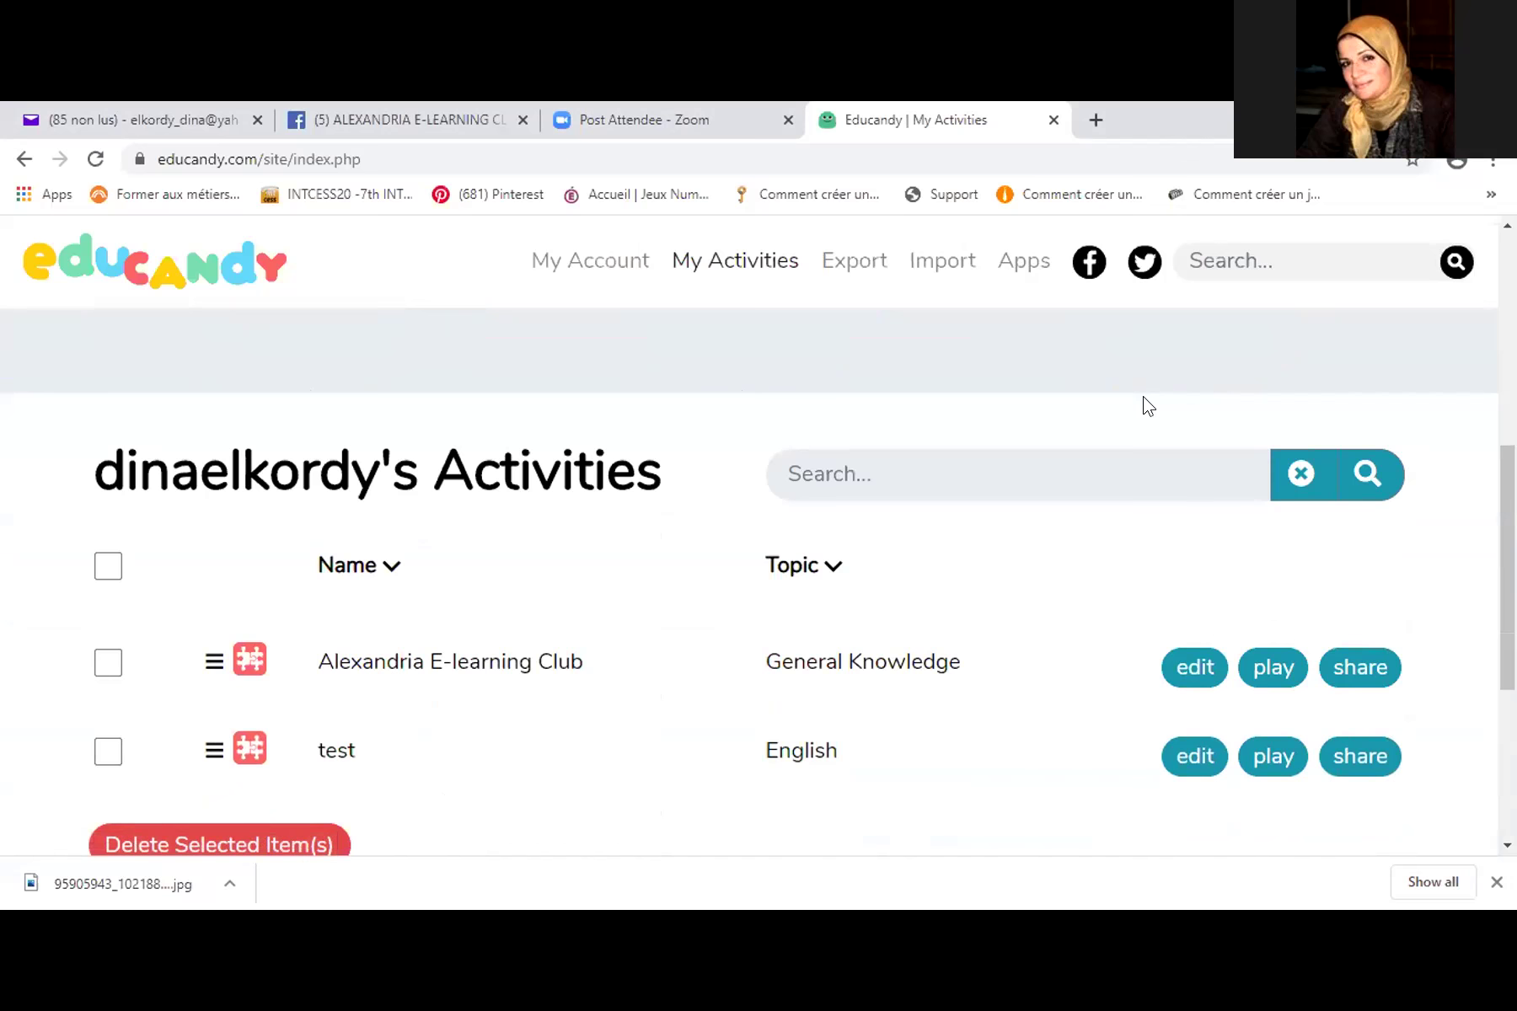
scroll(1147, 407, "up", 6)
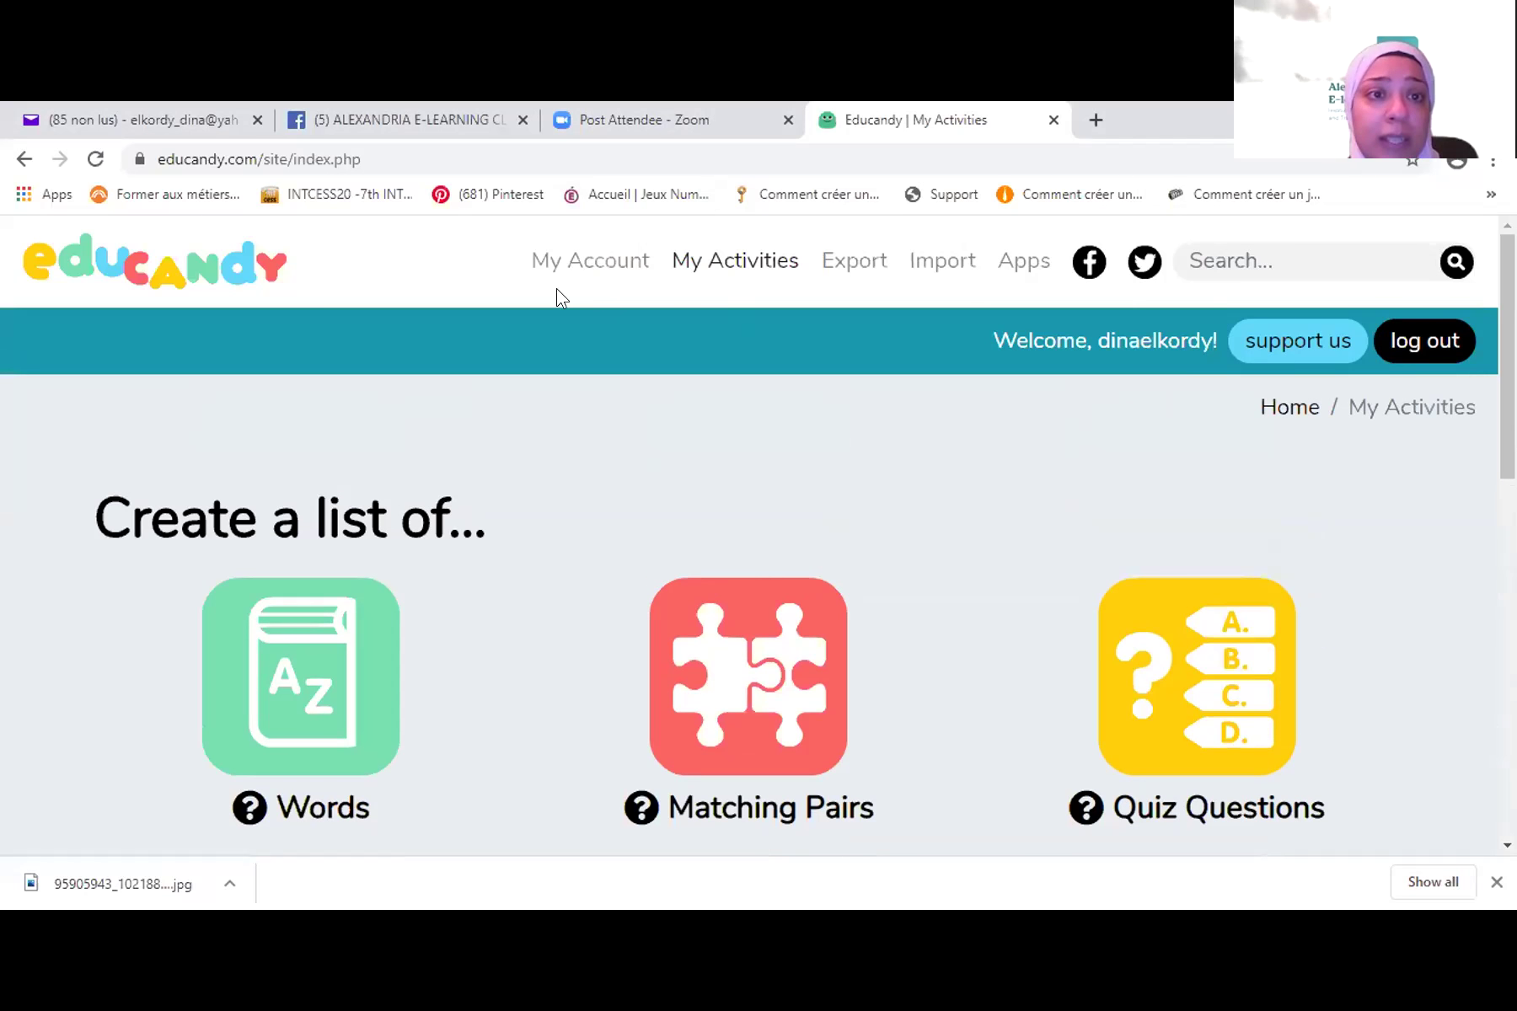
scroll(556, 288, "down", 2)
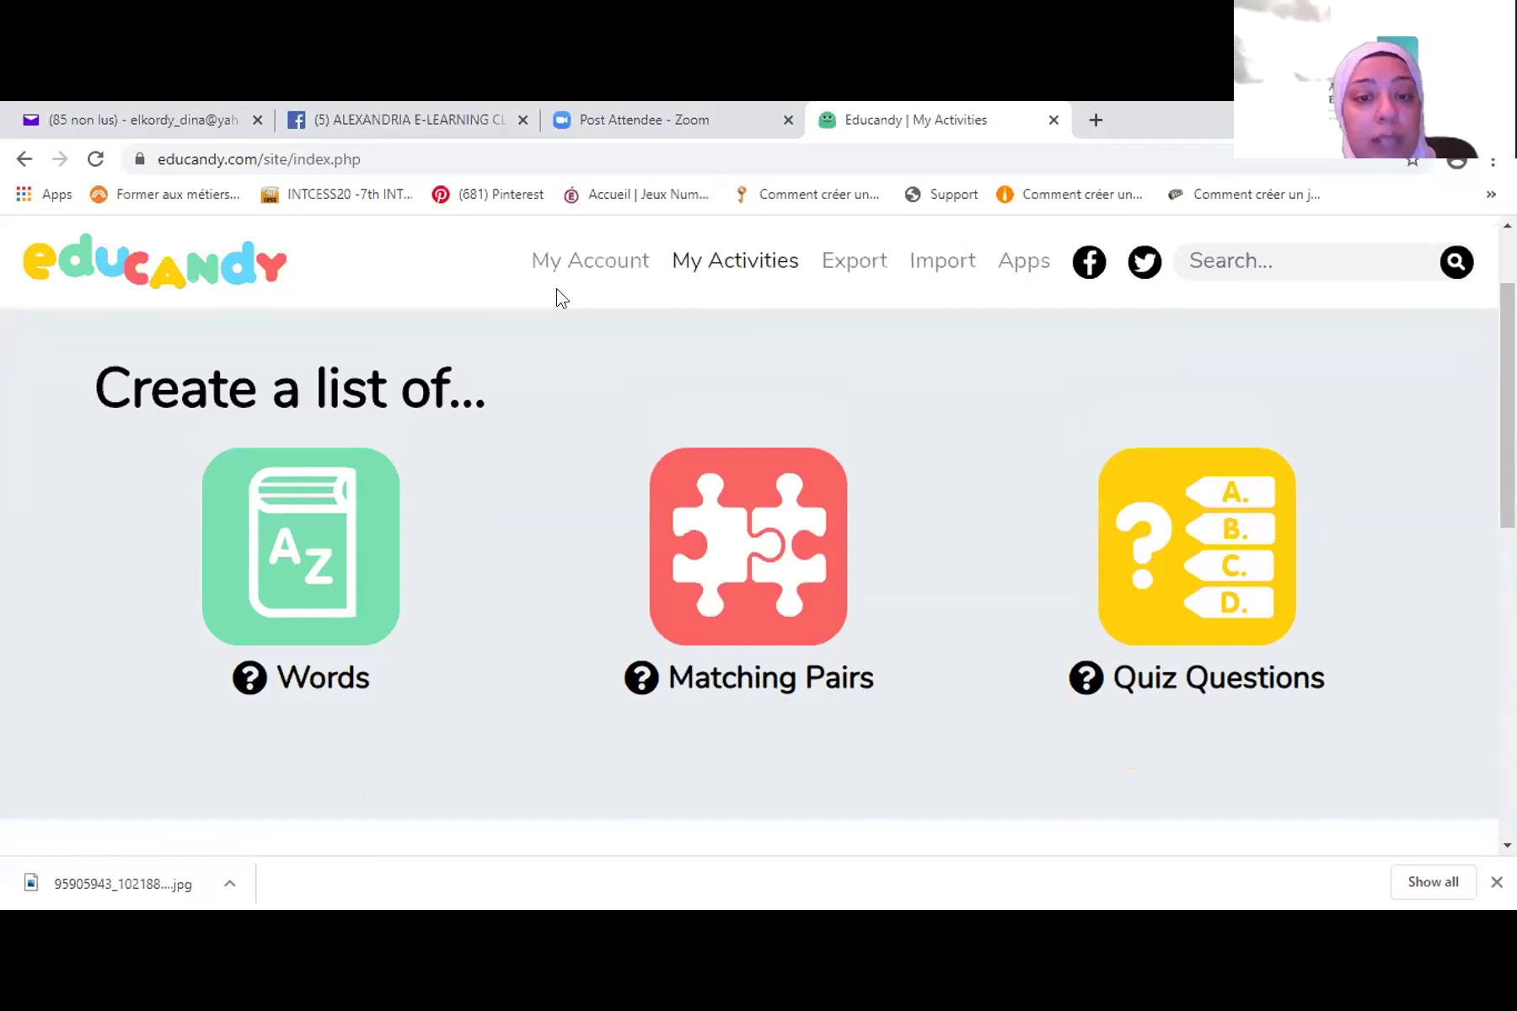
scroll(556, 288, "down", 8)
scroll(556, 288, "up", 10)
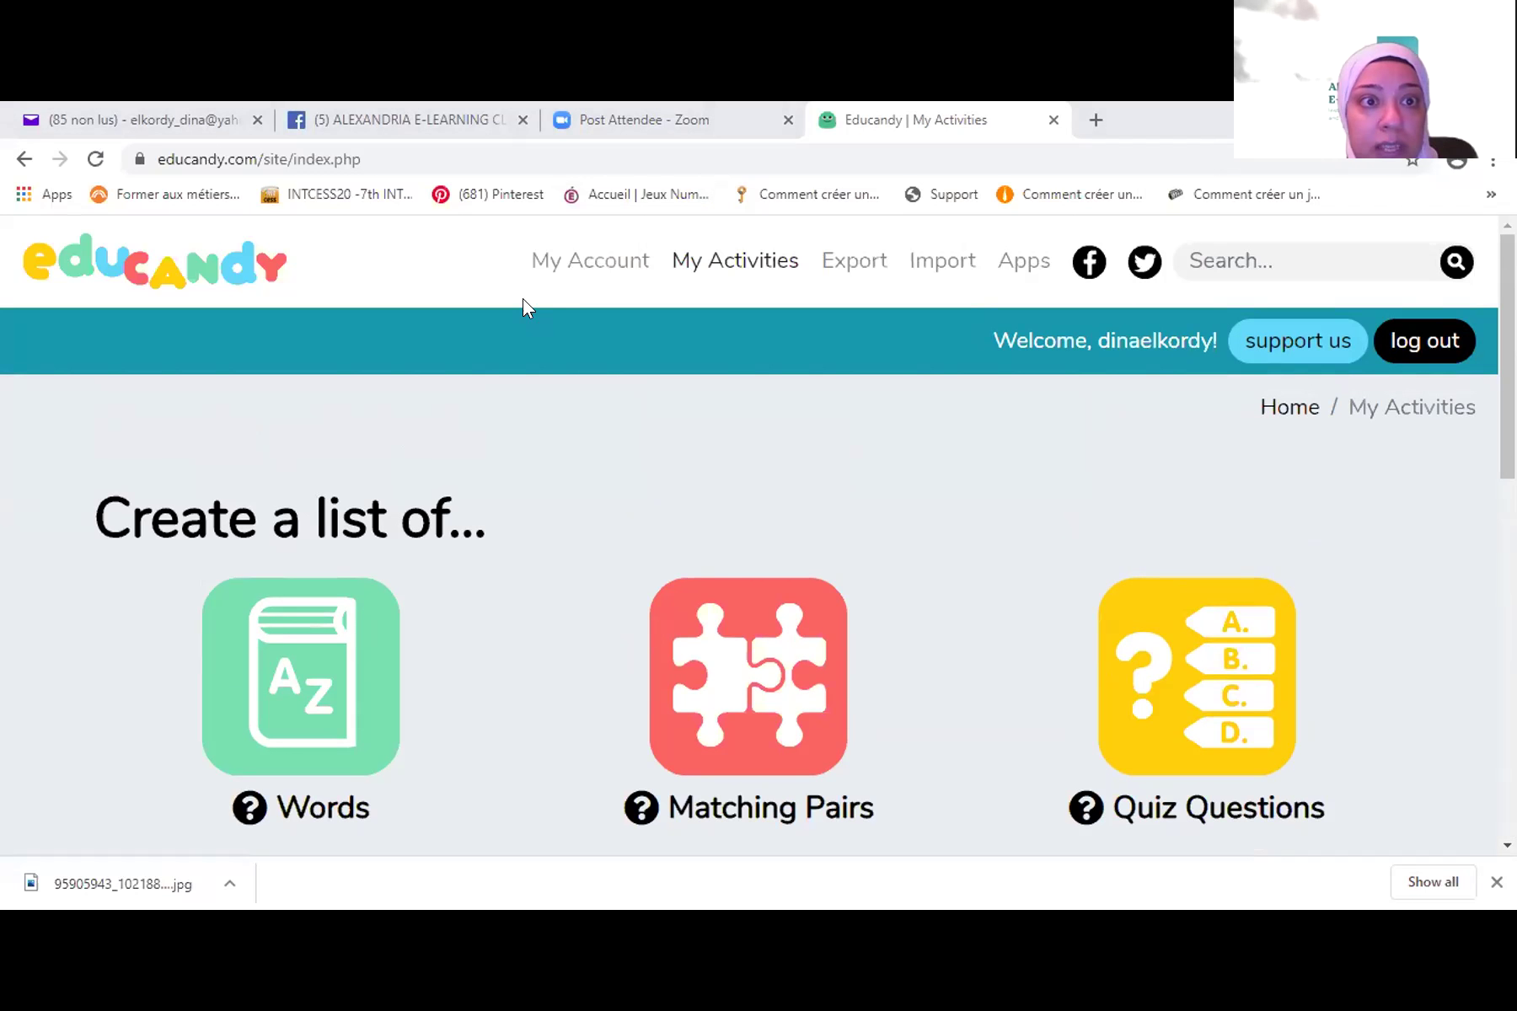
- Copy the sharing URL of the Alexandria E-learning Club activity and close its sharing details
scroll(1193, 735, "down", 10)
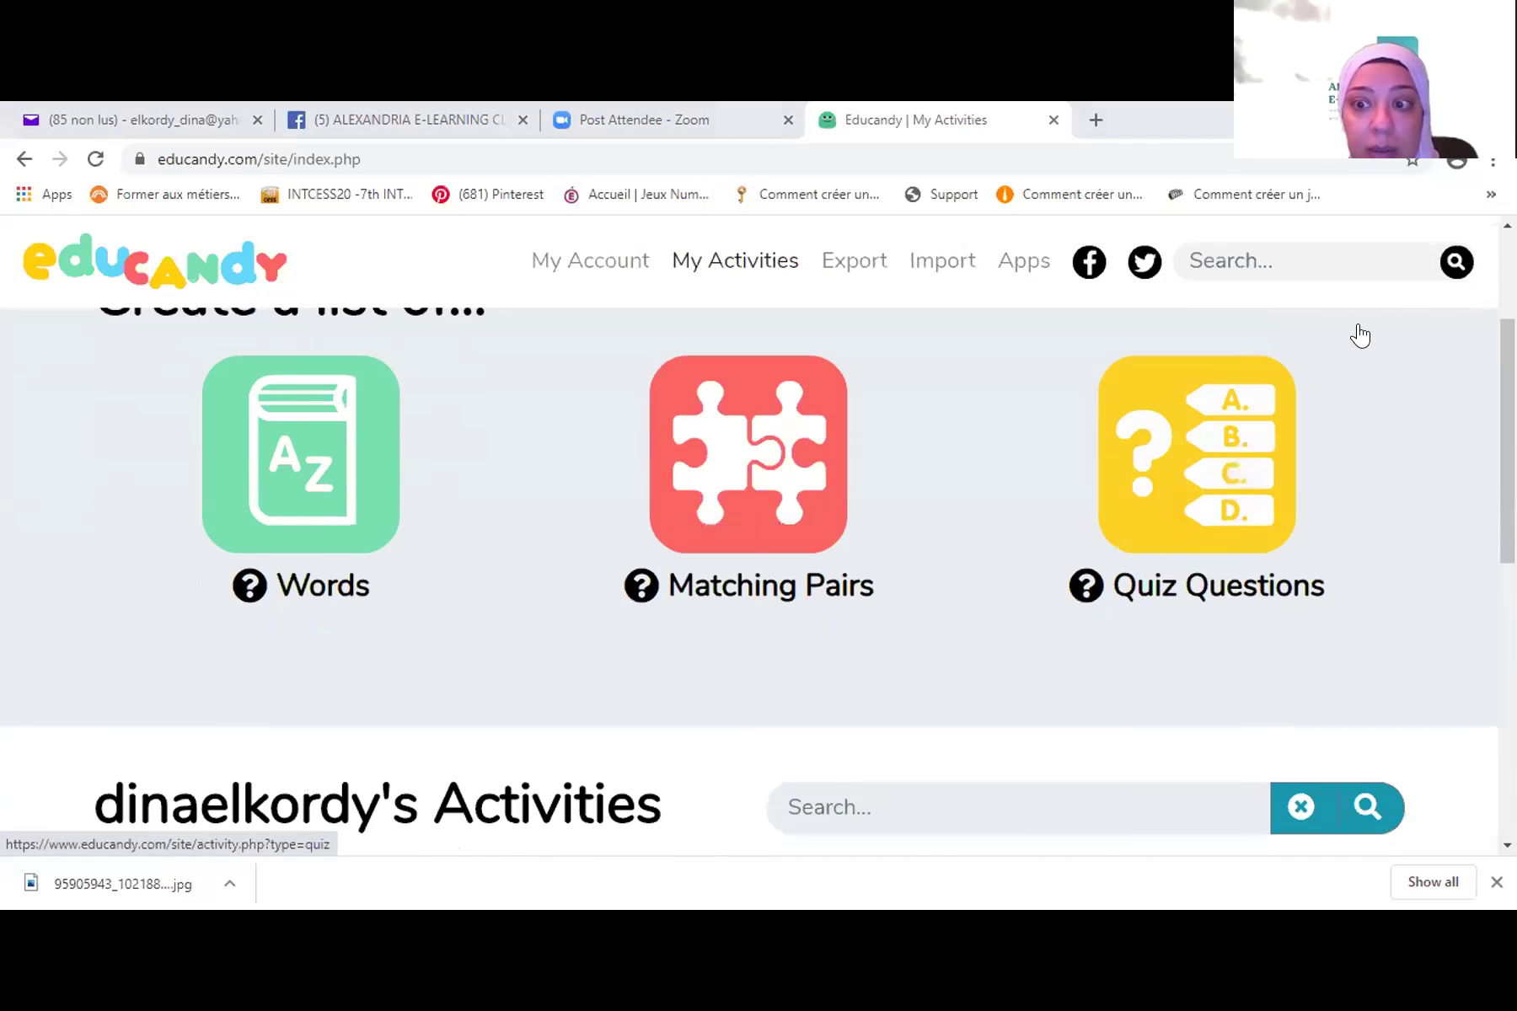
left_click(1352, 333)
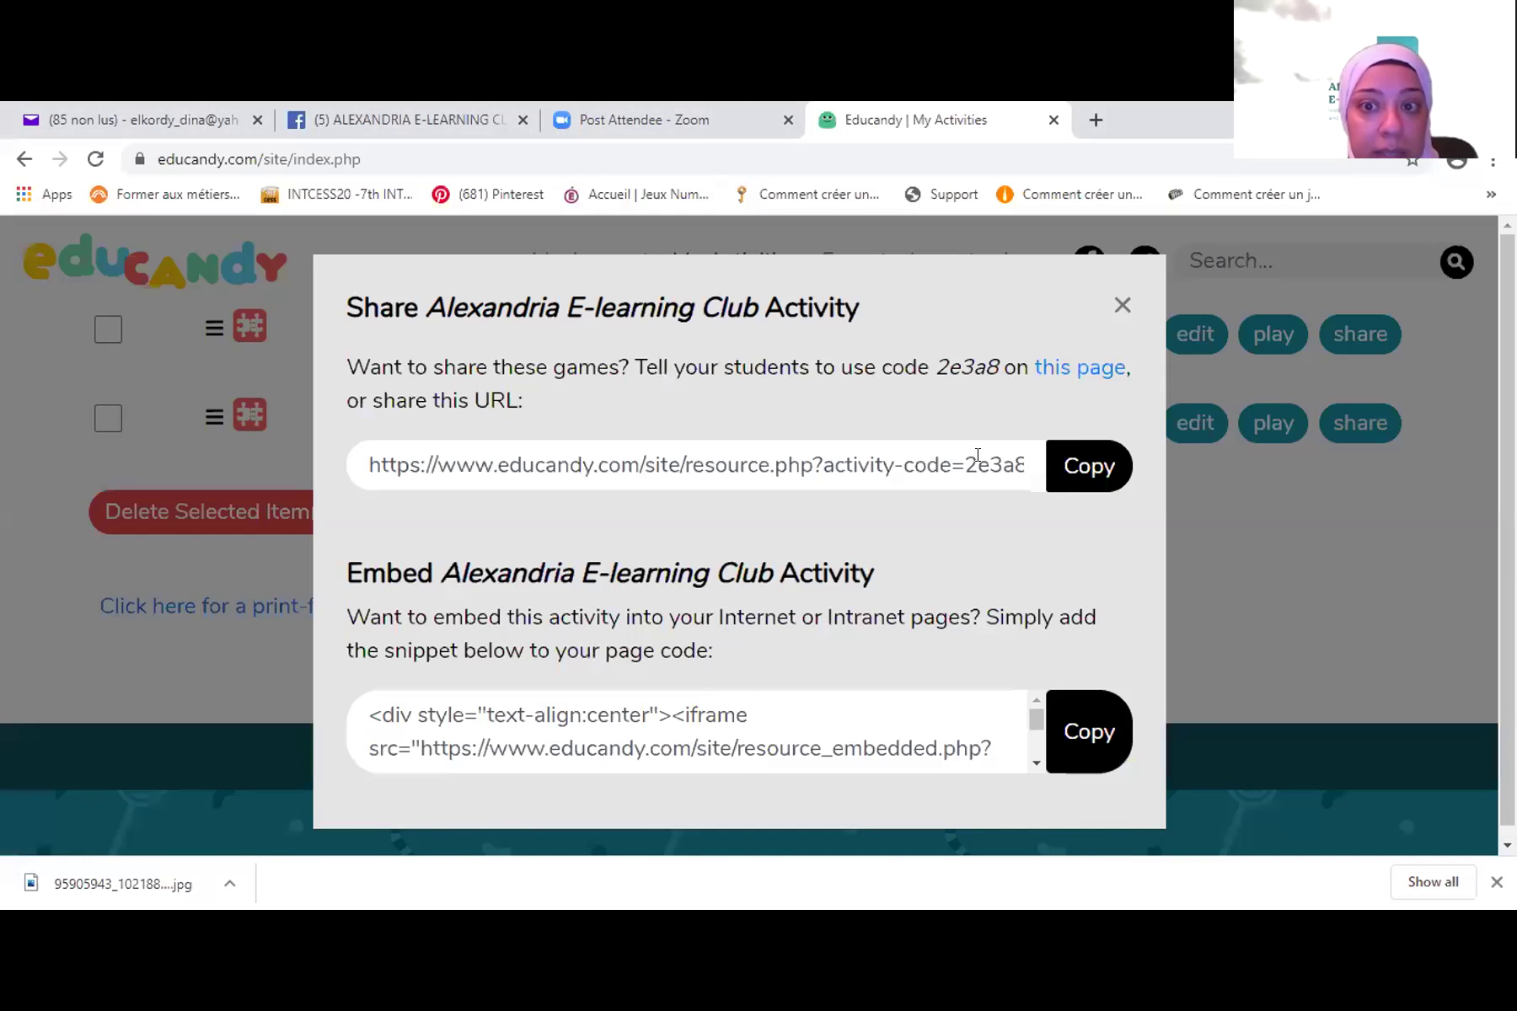
left_click(1098, 473)
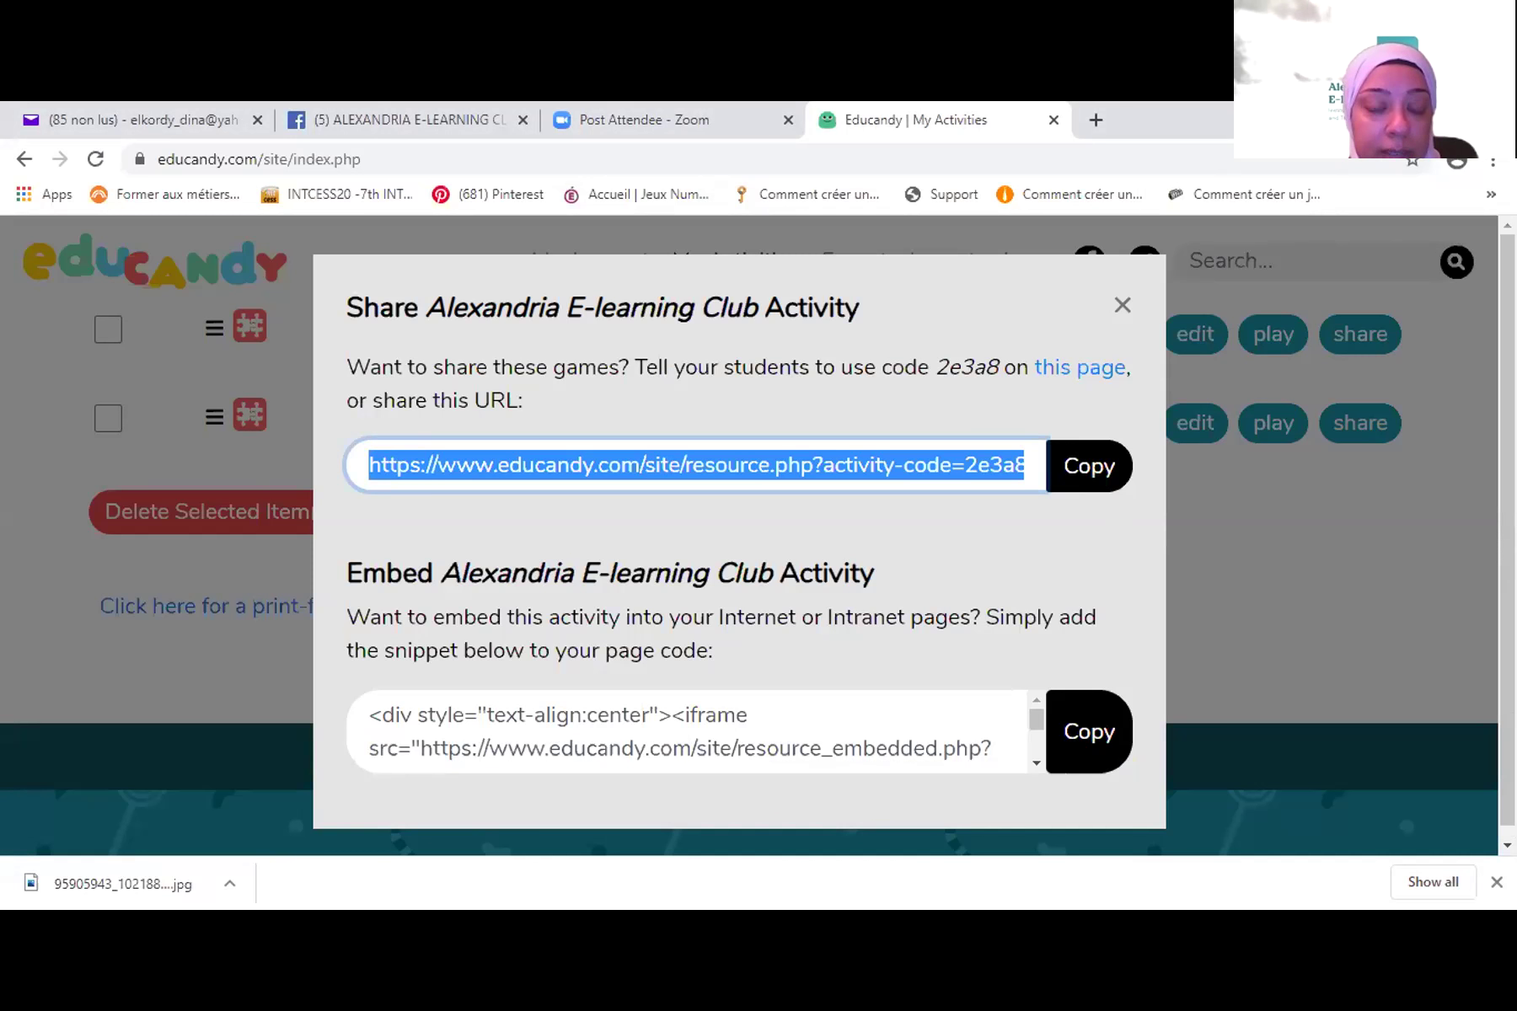
left_click(653, 658)
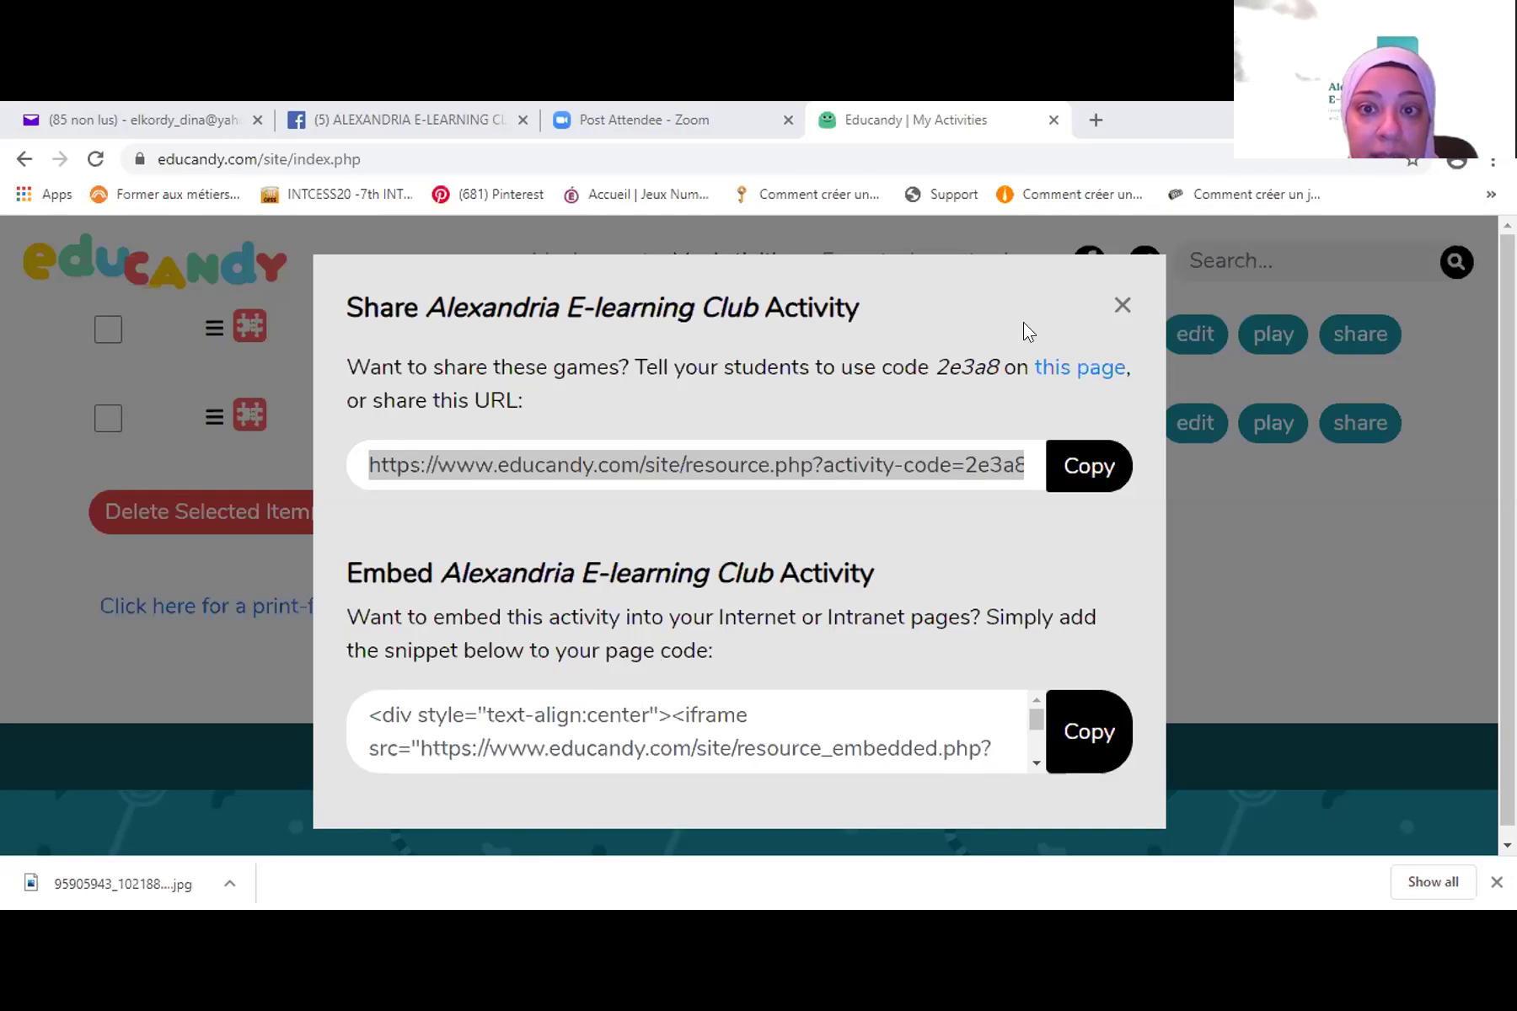
left_click(1280, 714)
scroll(1041, 657, "up", 10)
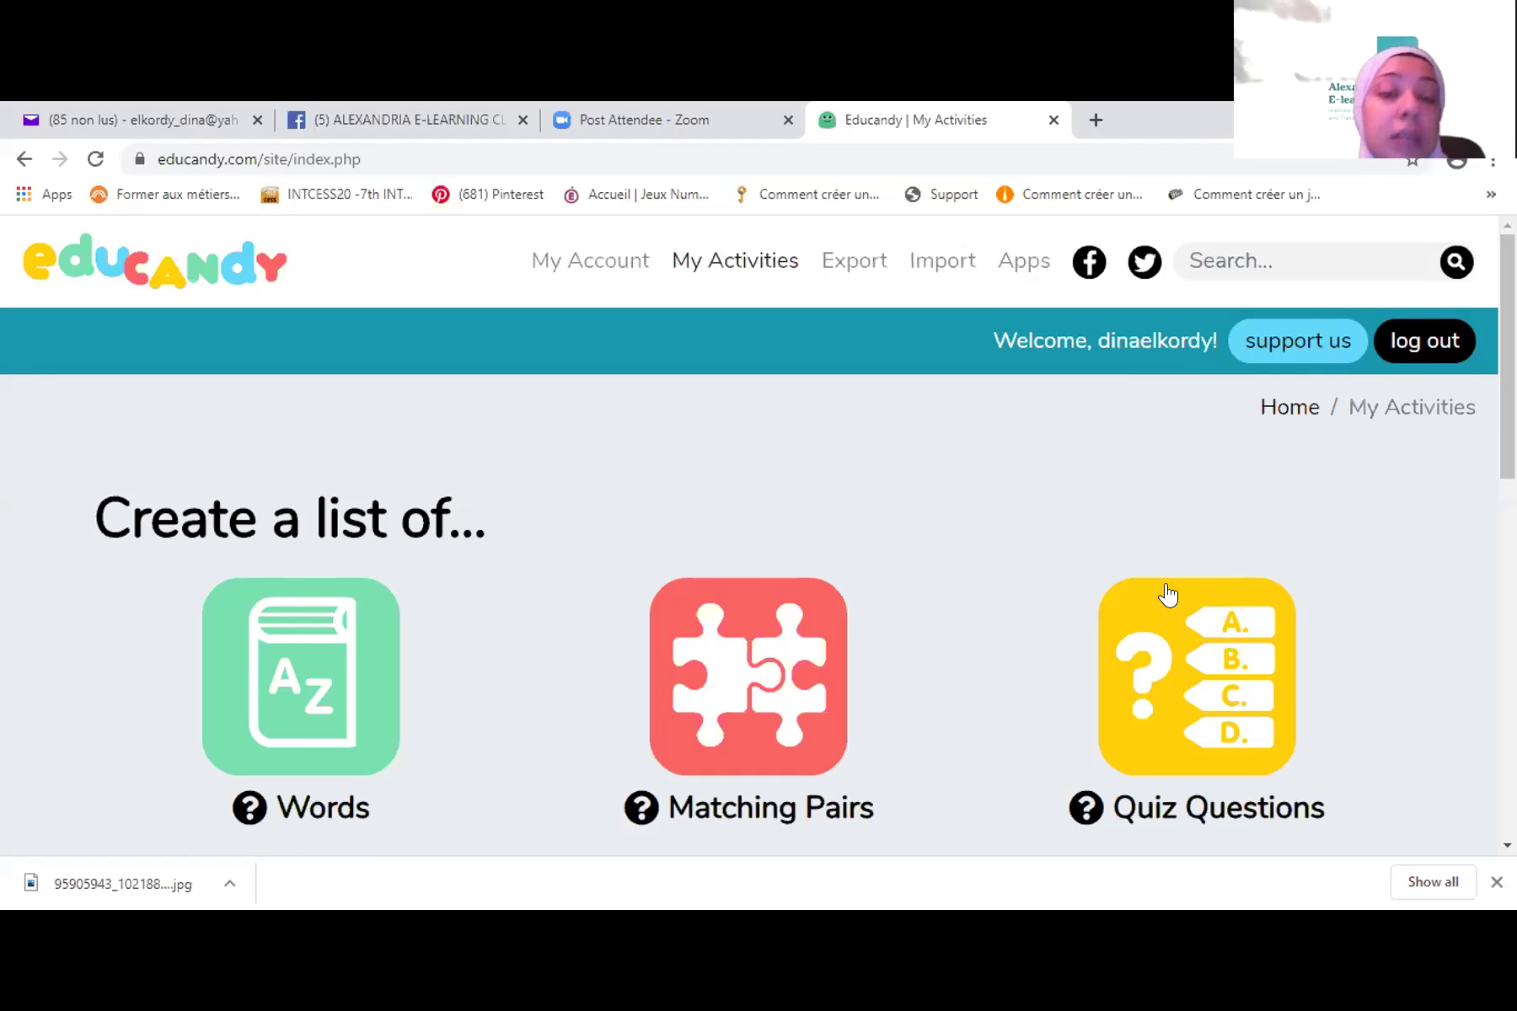
scroll(1150, 595, "down", 1)
scroll(1139, 594, "up", 1)
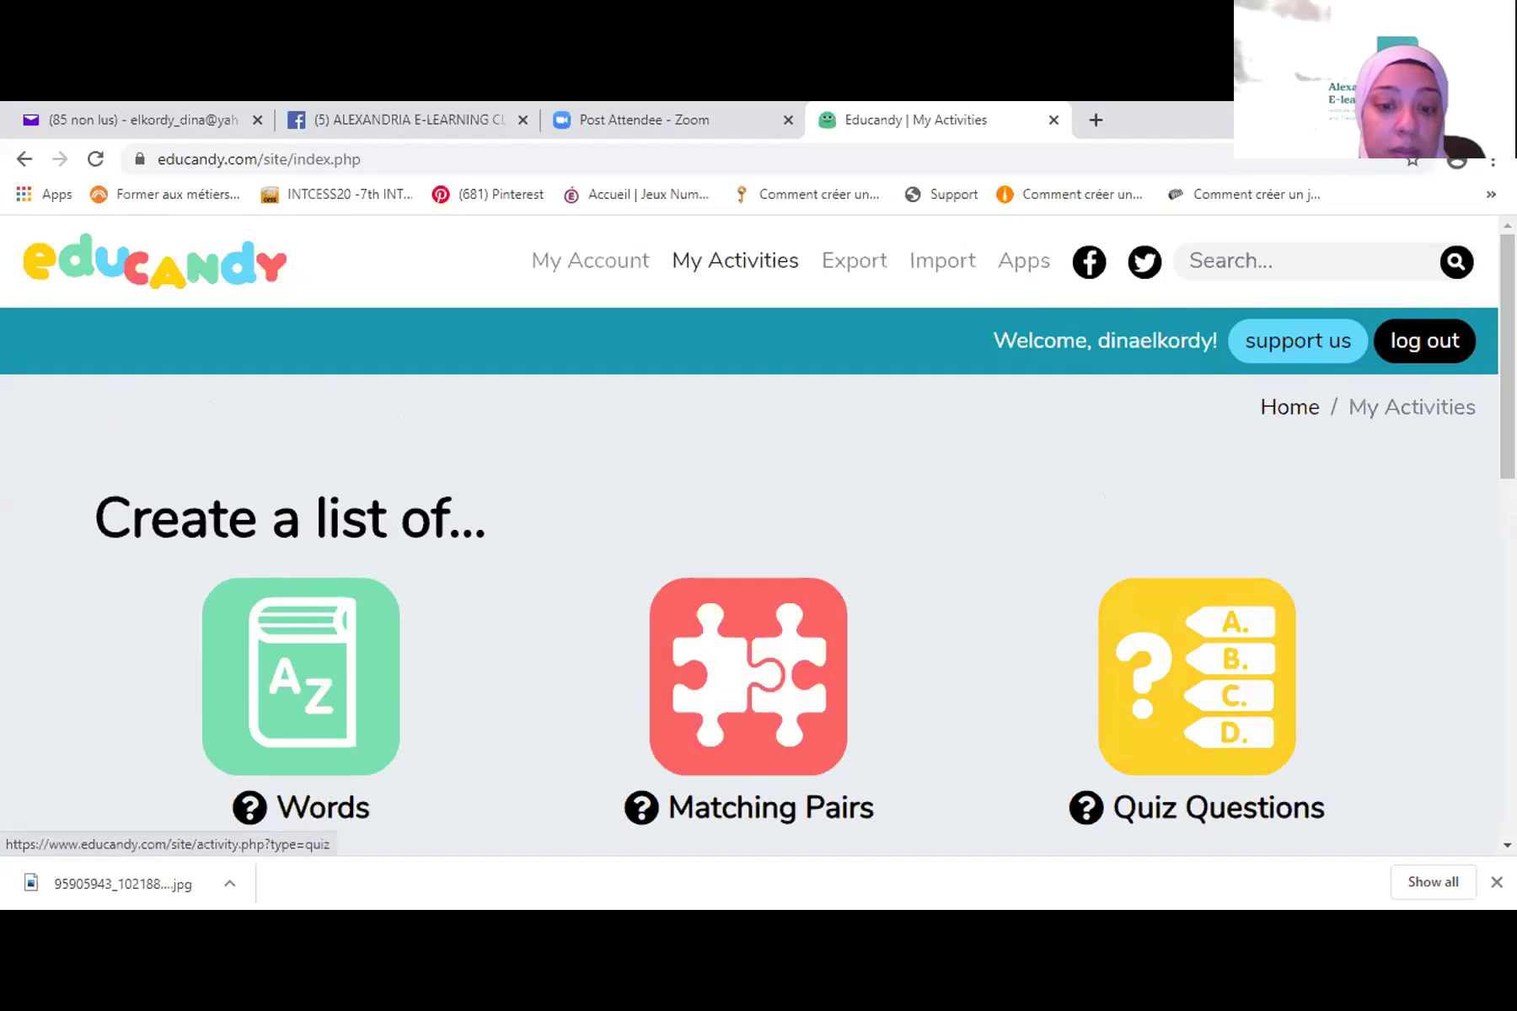
- Open wordwall.net in a new browser tab and look over the saved activities there
left_click(1094, 120)
type("wordwall.net")
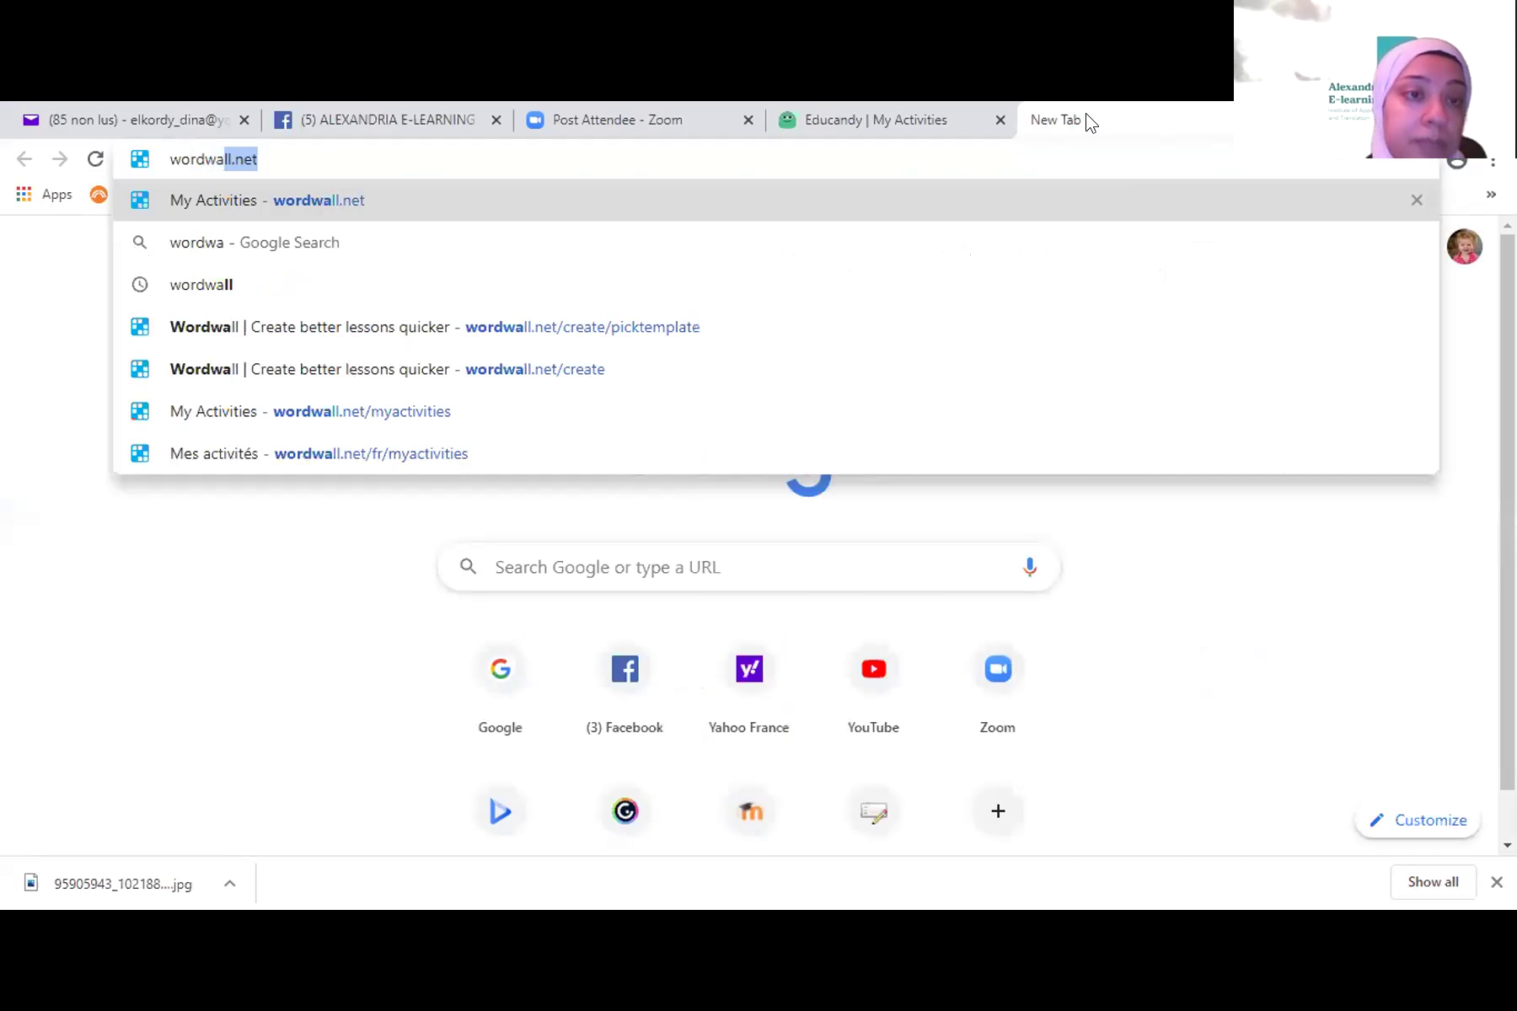
key("Return")
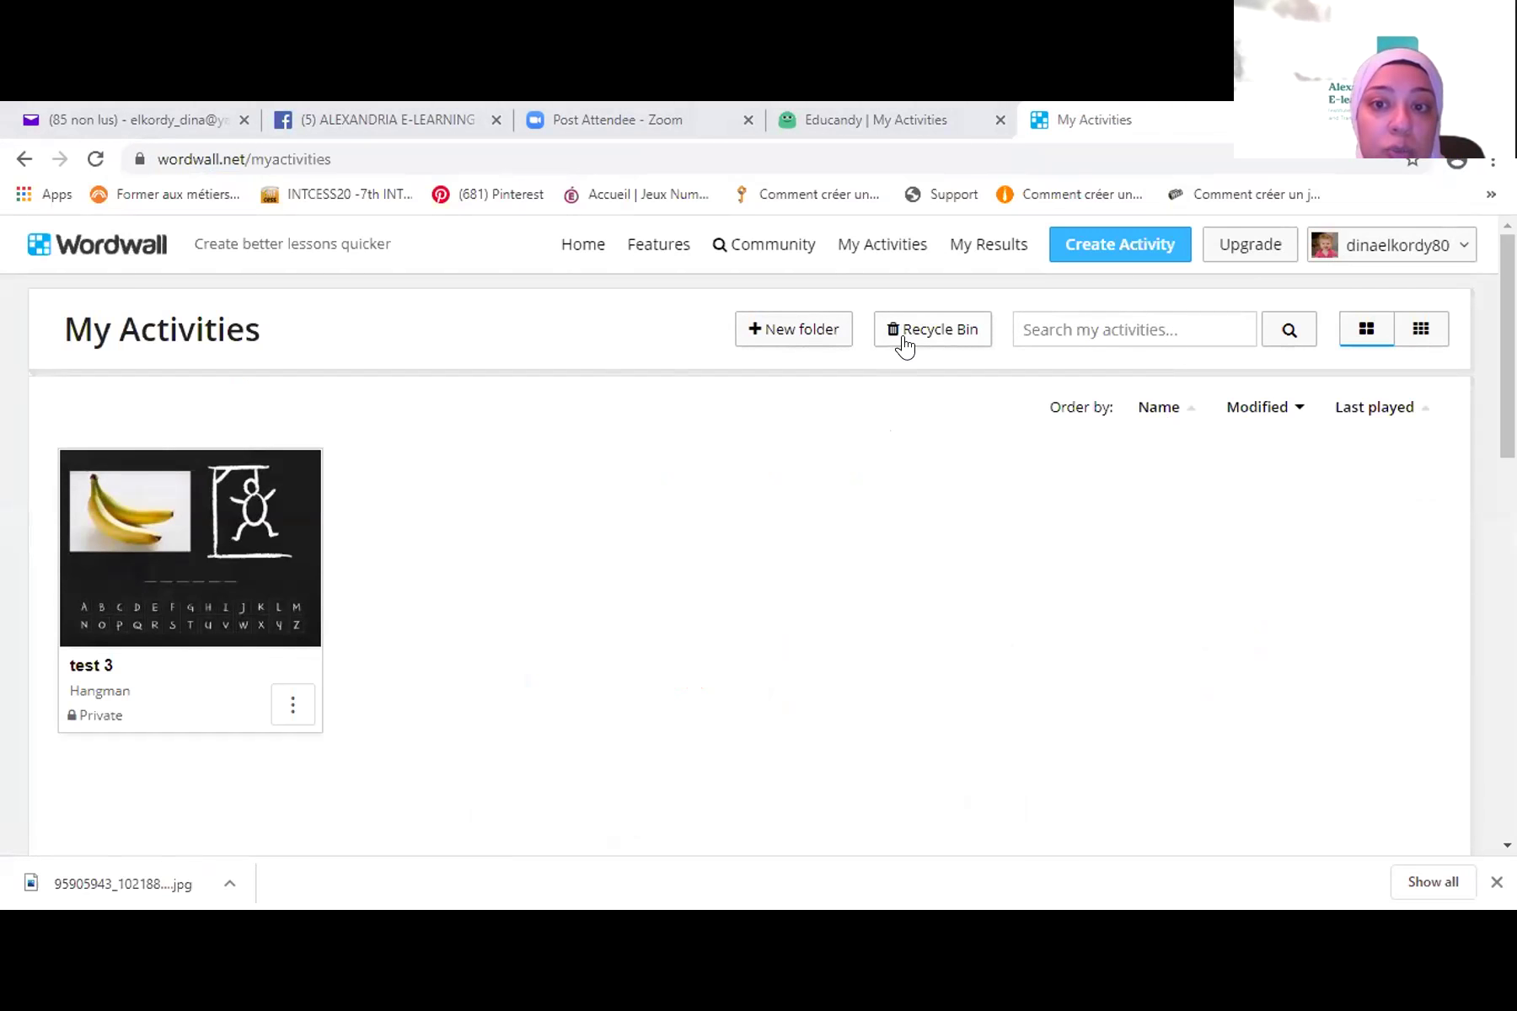
scroll(1059, 514, "down", 5)
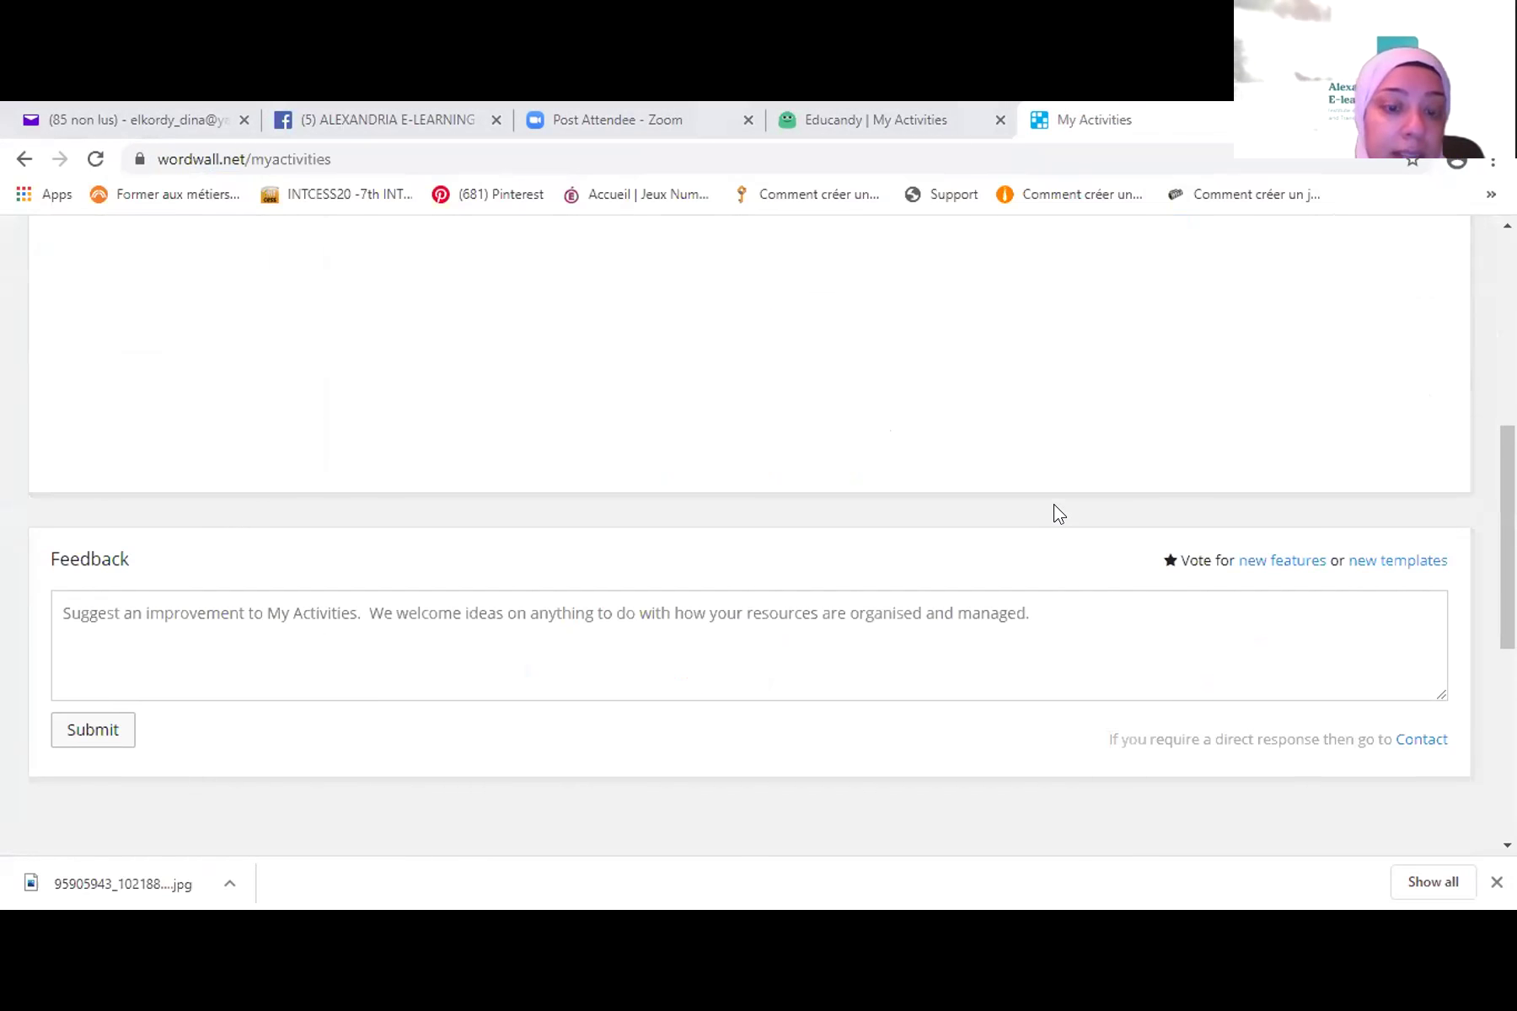
scroll(1059, 514, "up", 5)
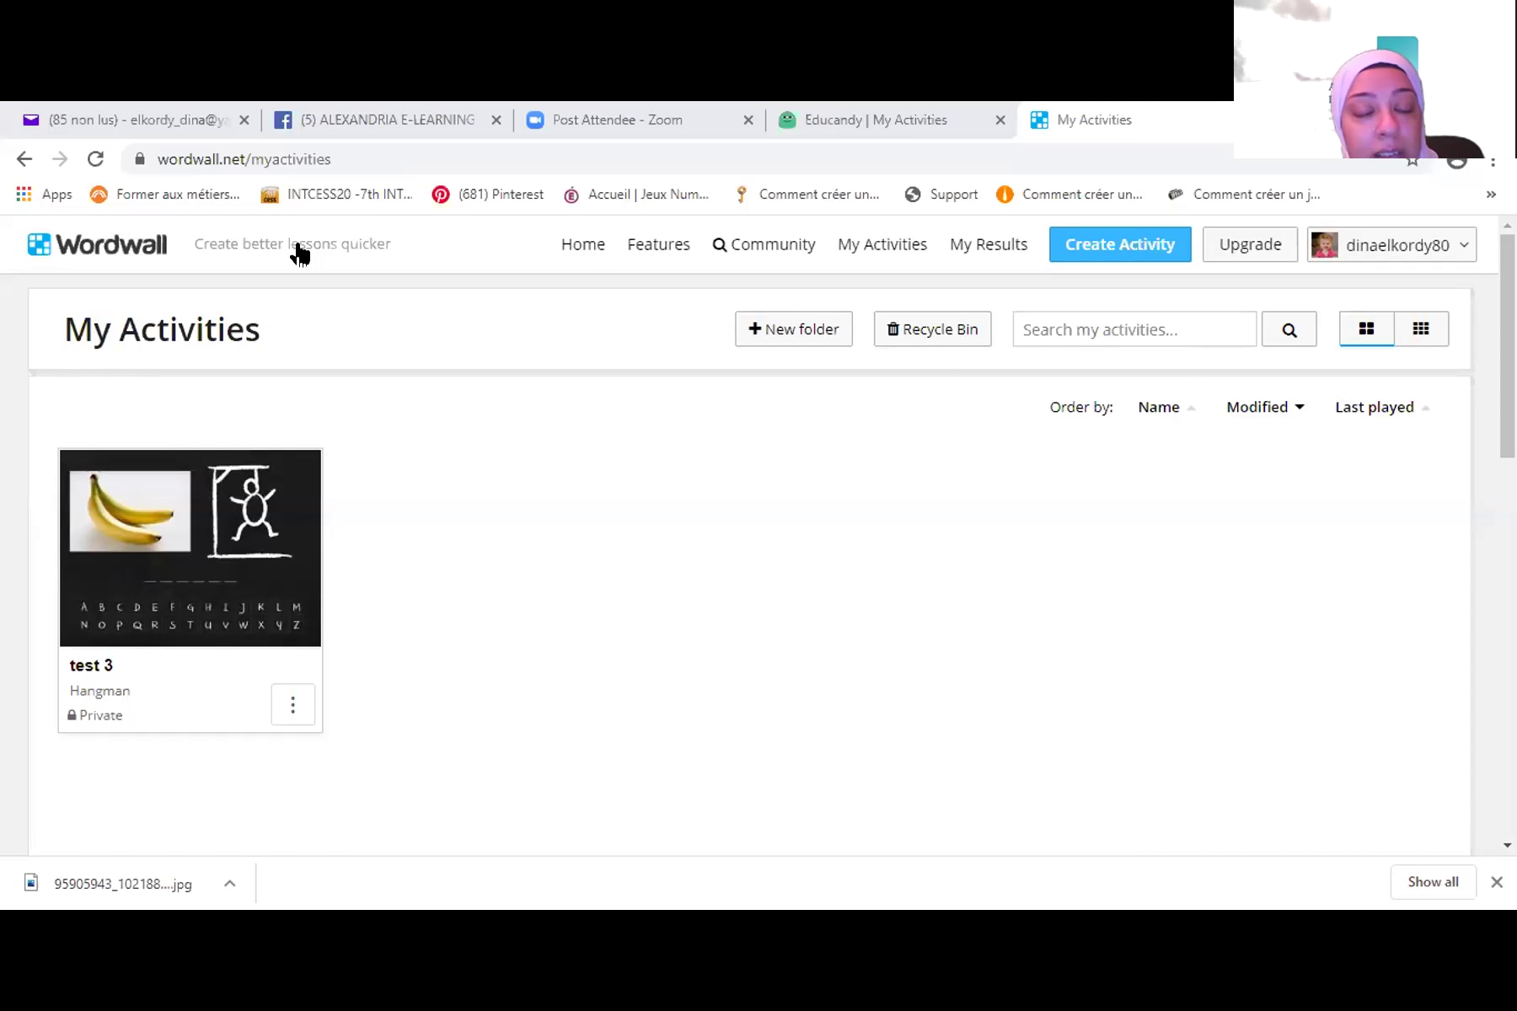
- Go to the Wordwall home page and look through the example resources shared by the community
left_click(156, 243)
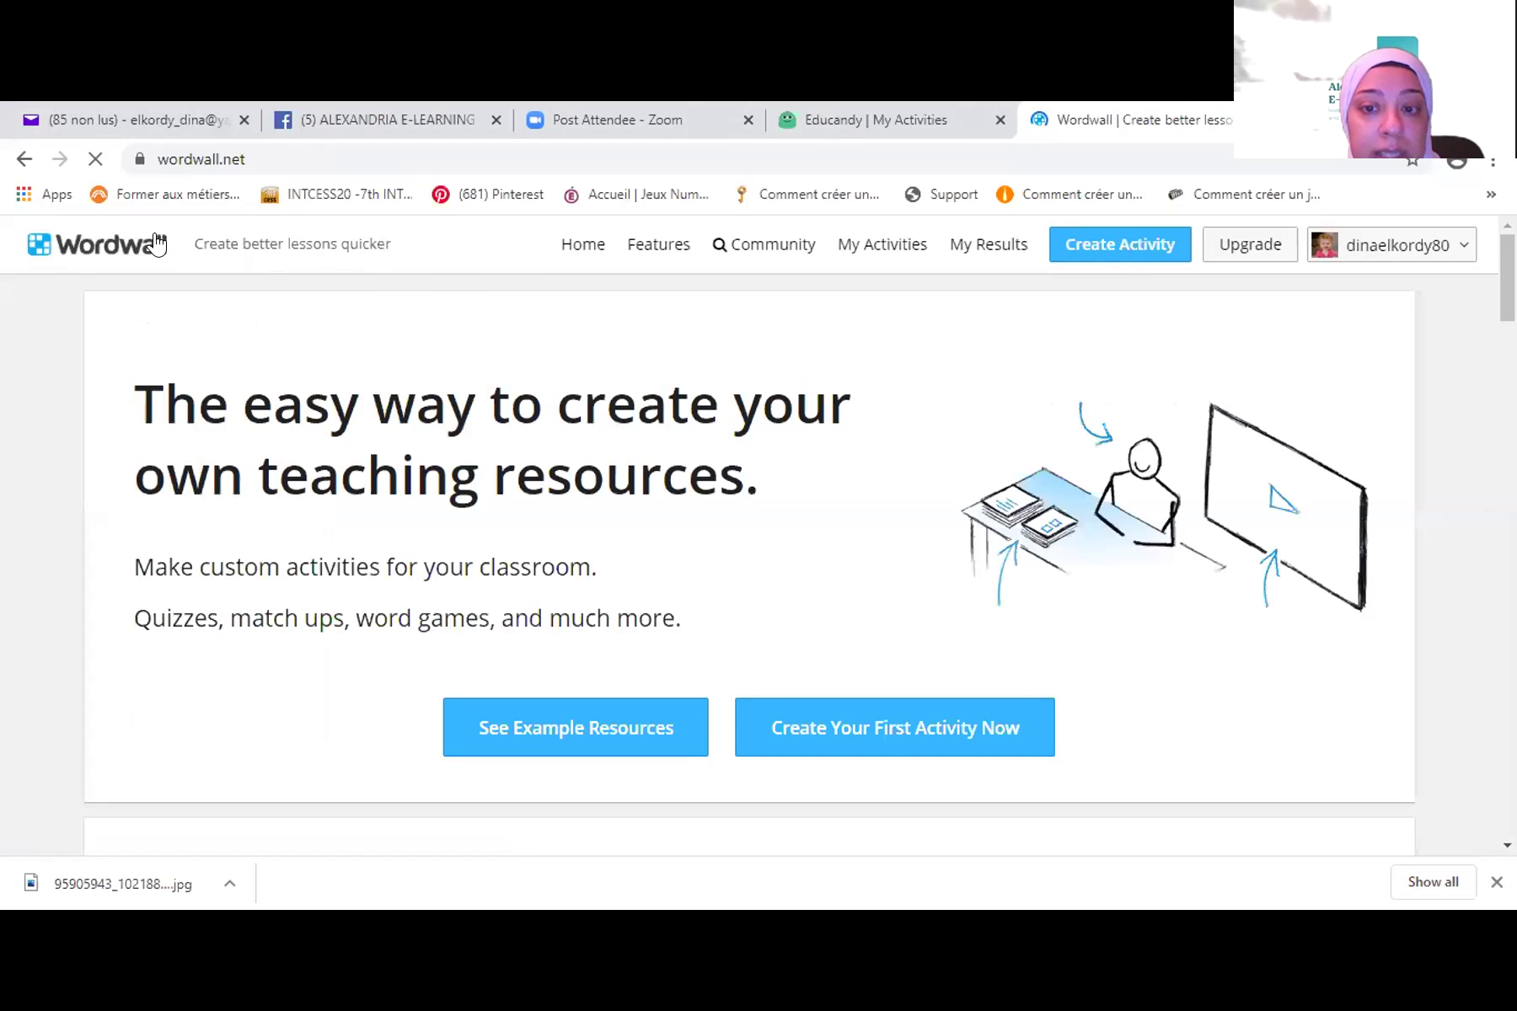
left_click(575, 728)
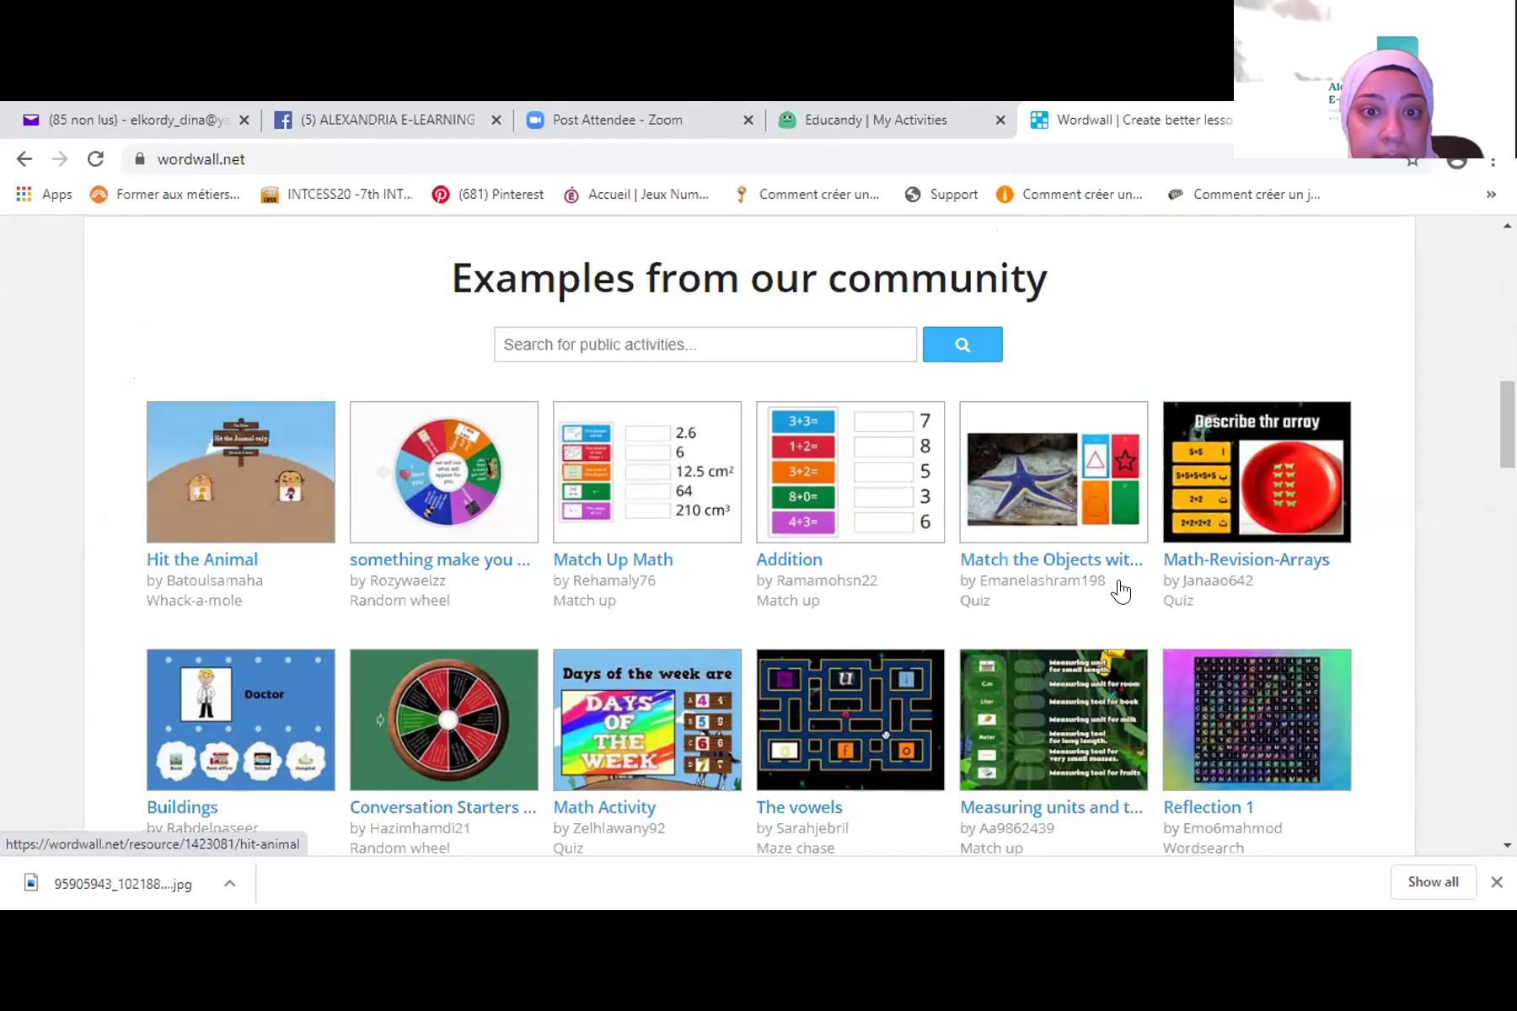
scroll(437, 487, "down", 2)
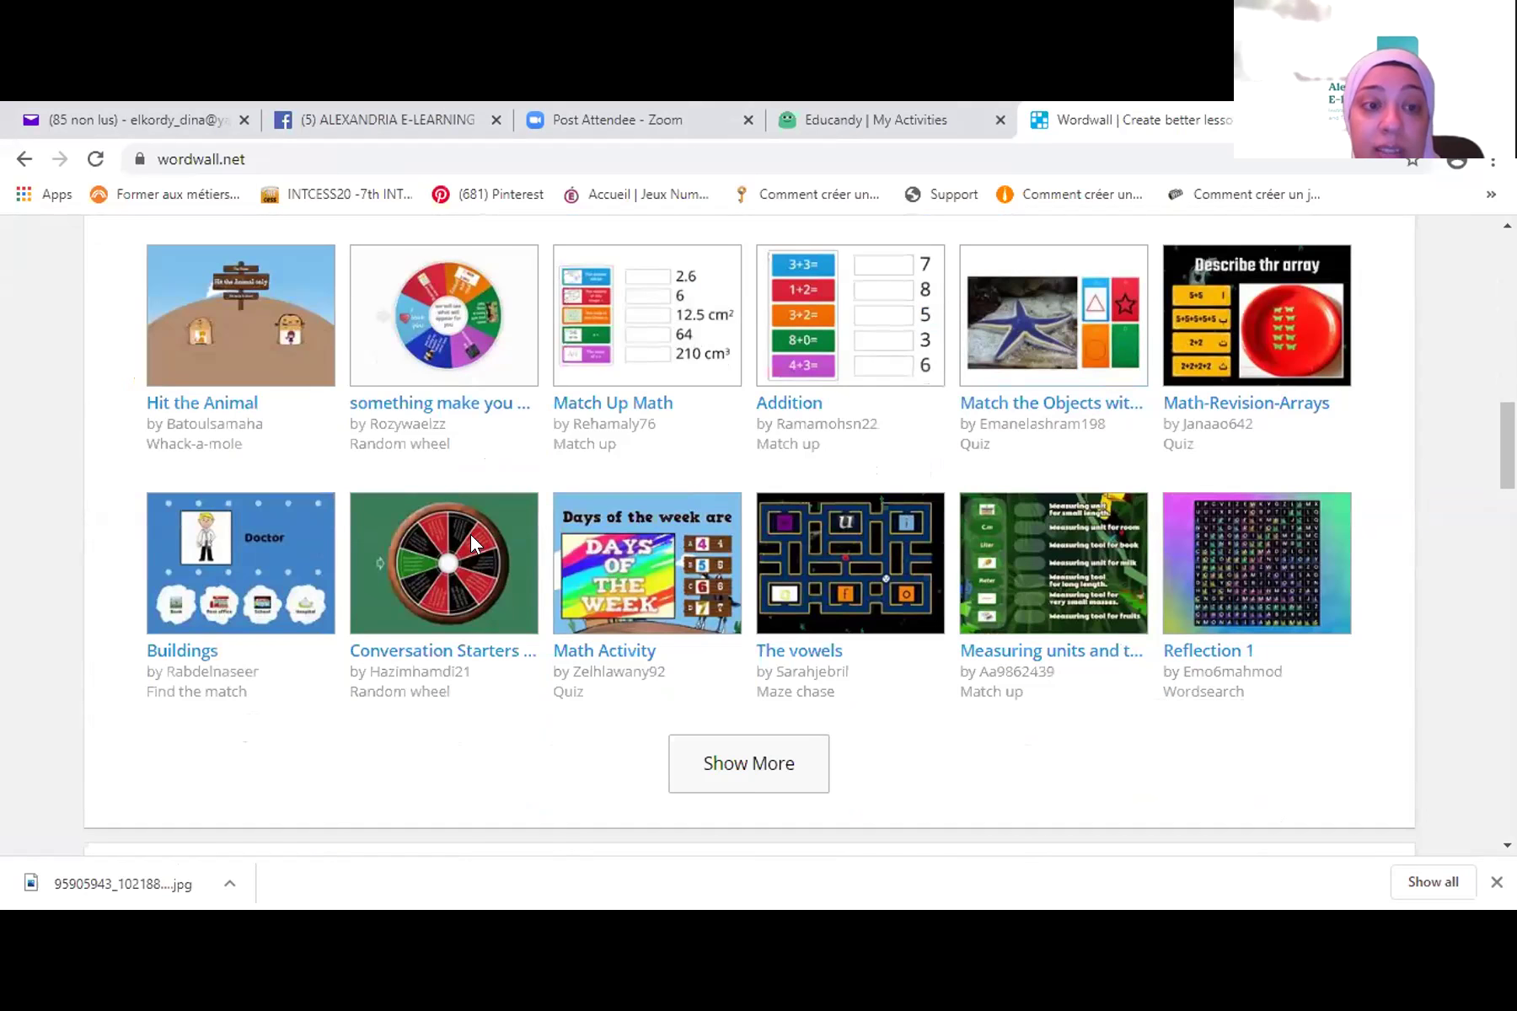
scroll(757, 498, "down", 6)
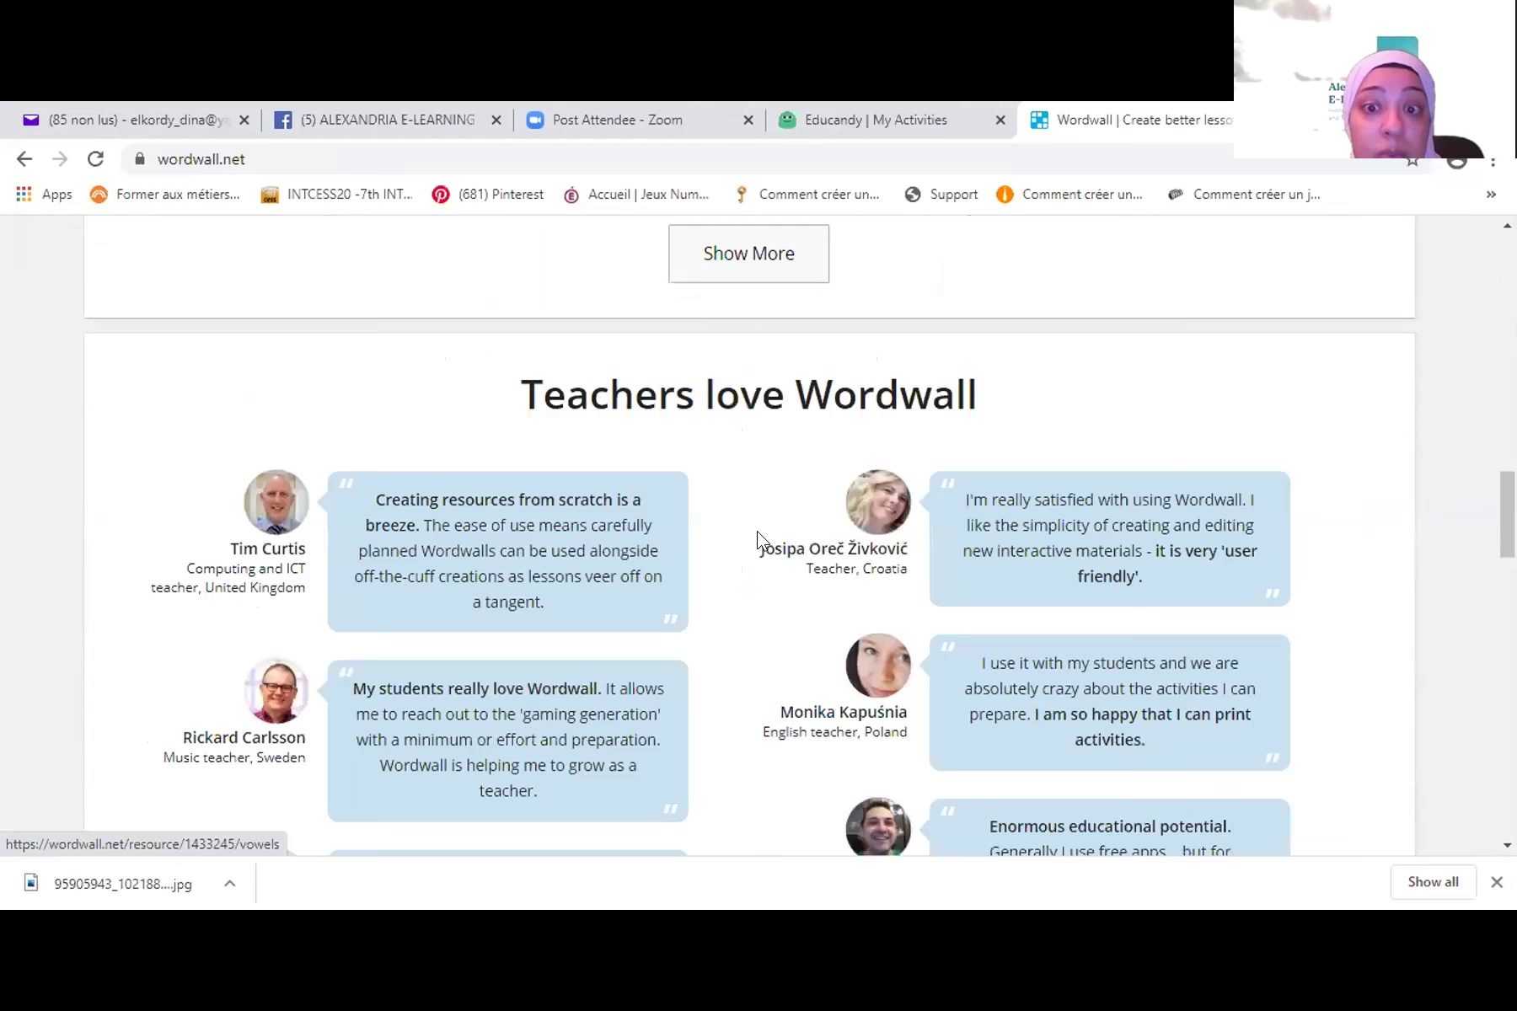
scroll(758, 531, "up", 15)
scroll(765, 559, "up", 4)
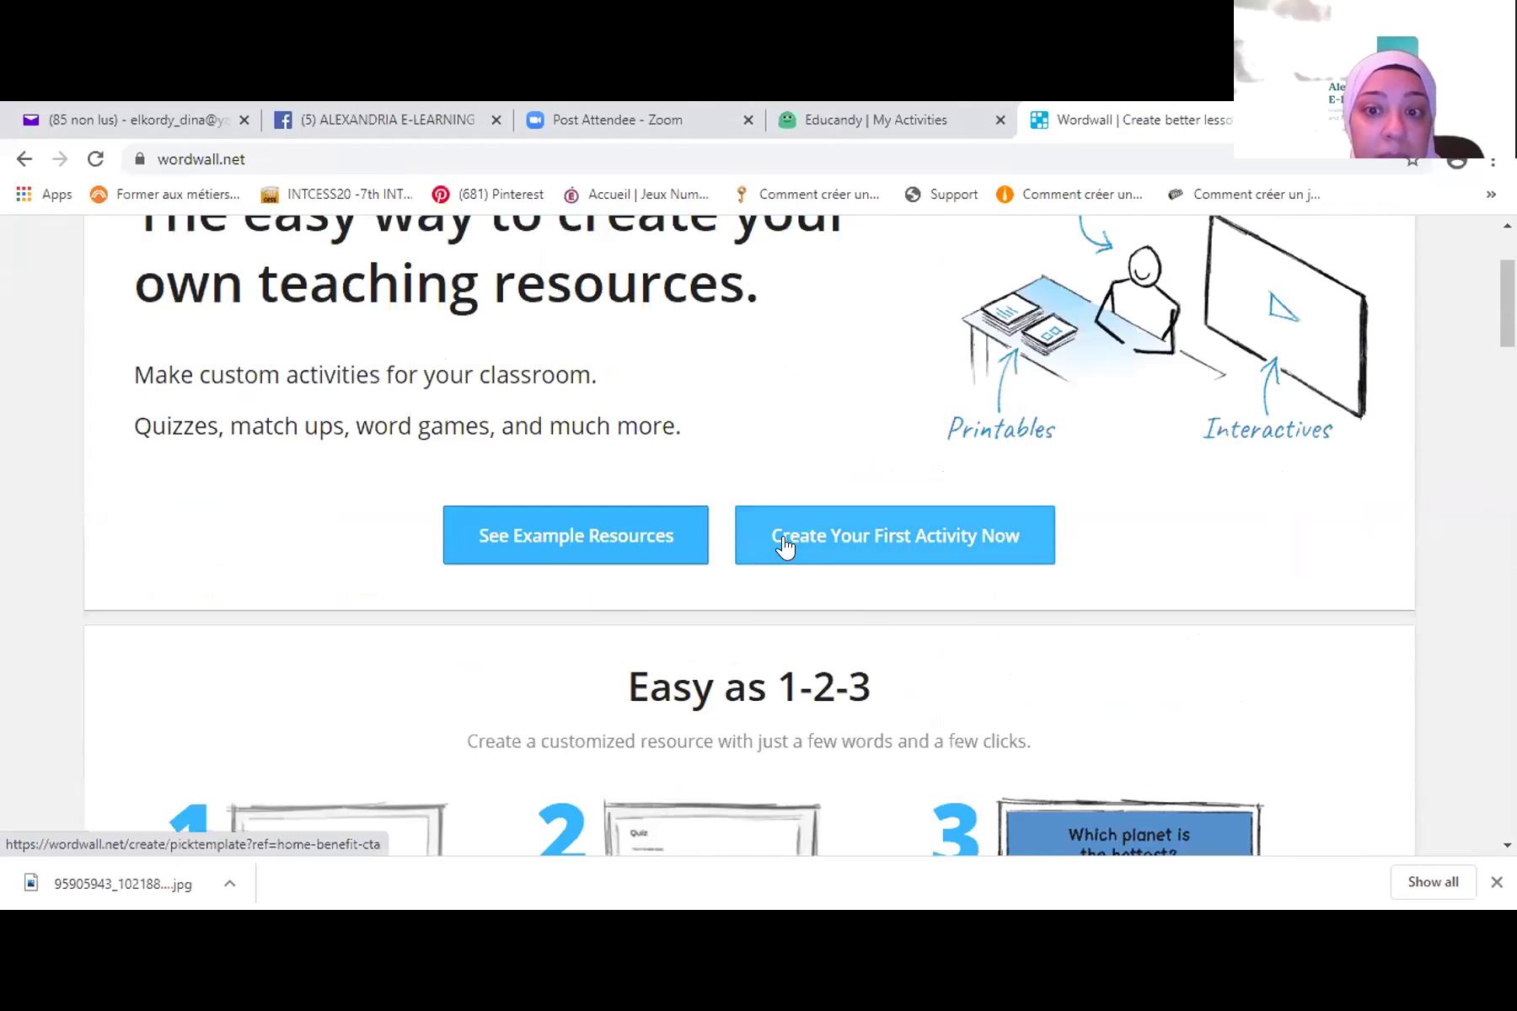
- Start creating an activity and look through the available interactive and Pro templates
left_click(788, 543)
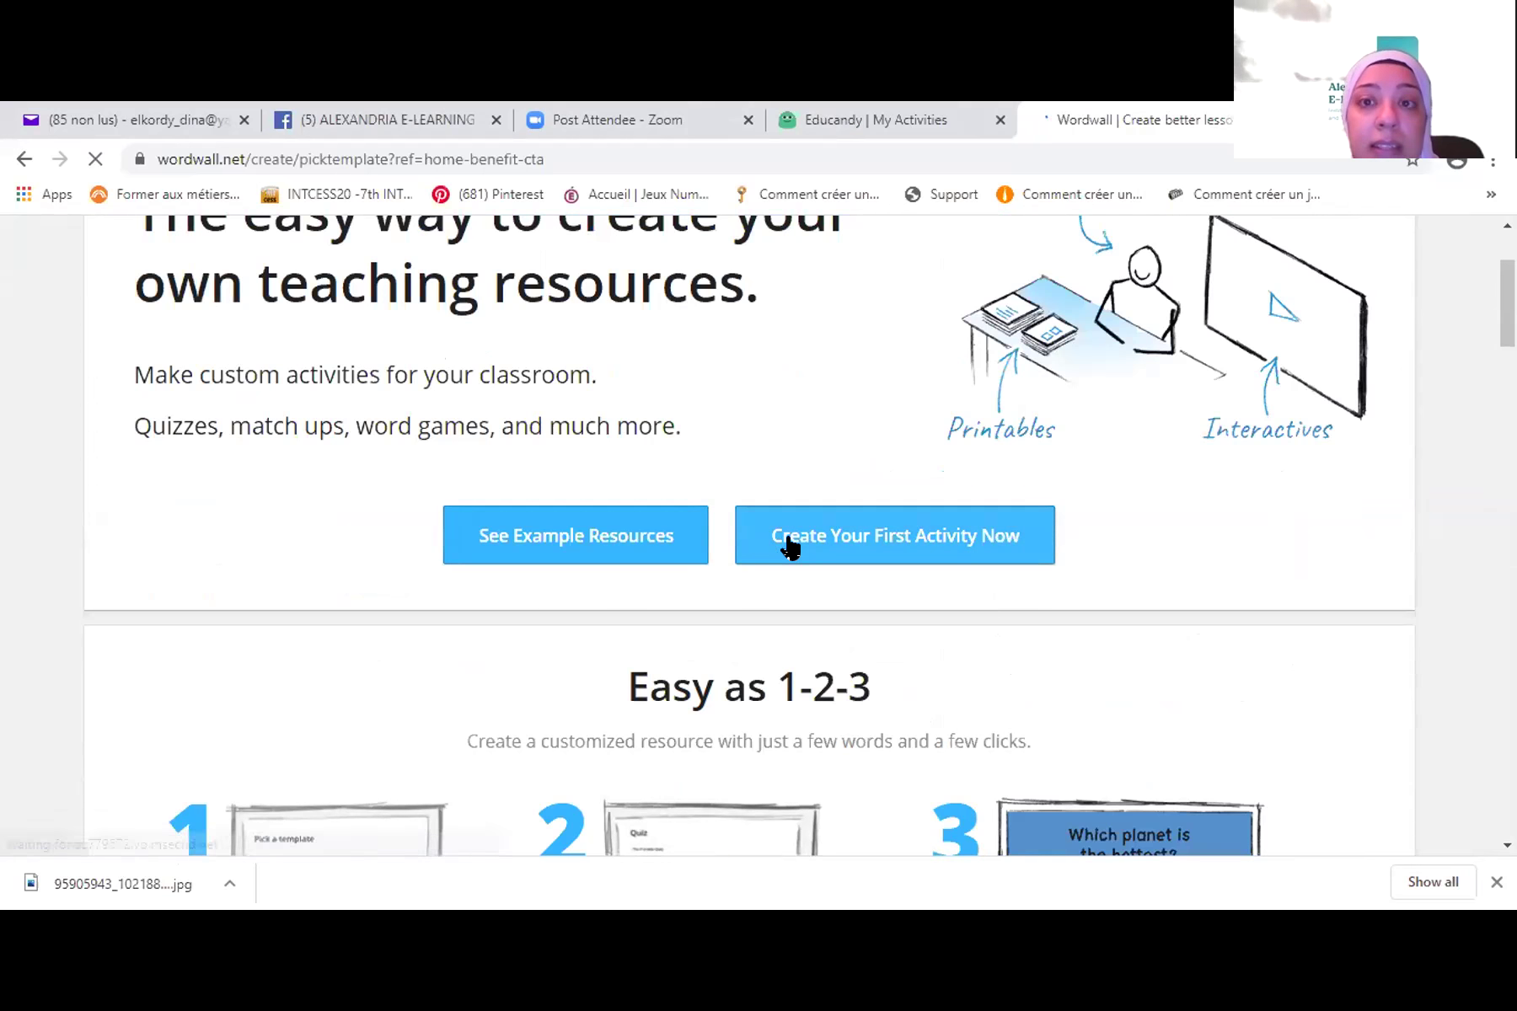
scroll(790, 547, "down", 3)
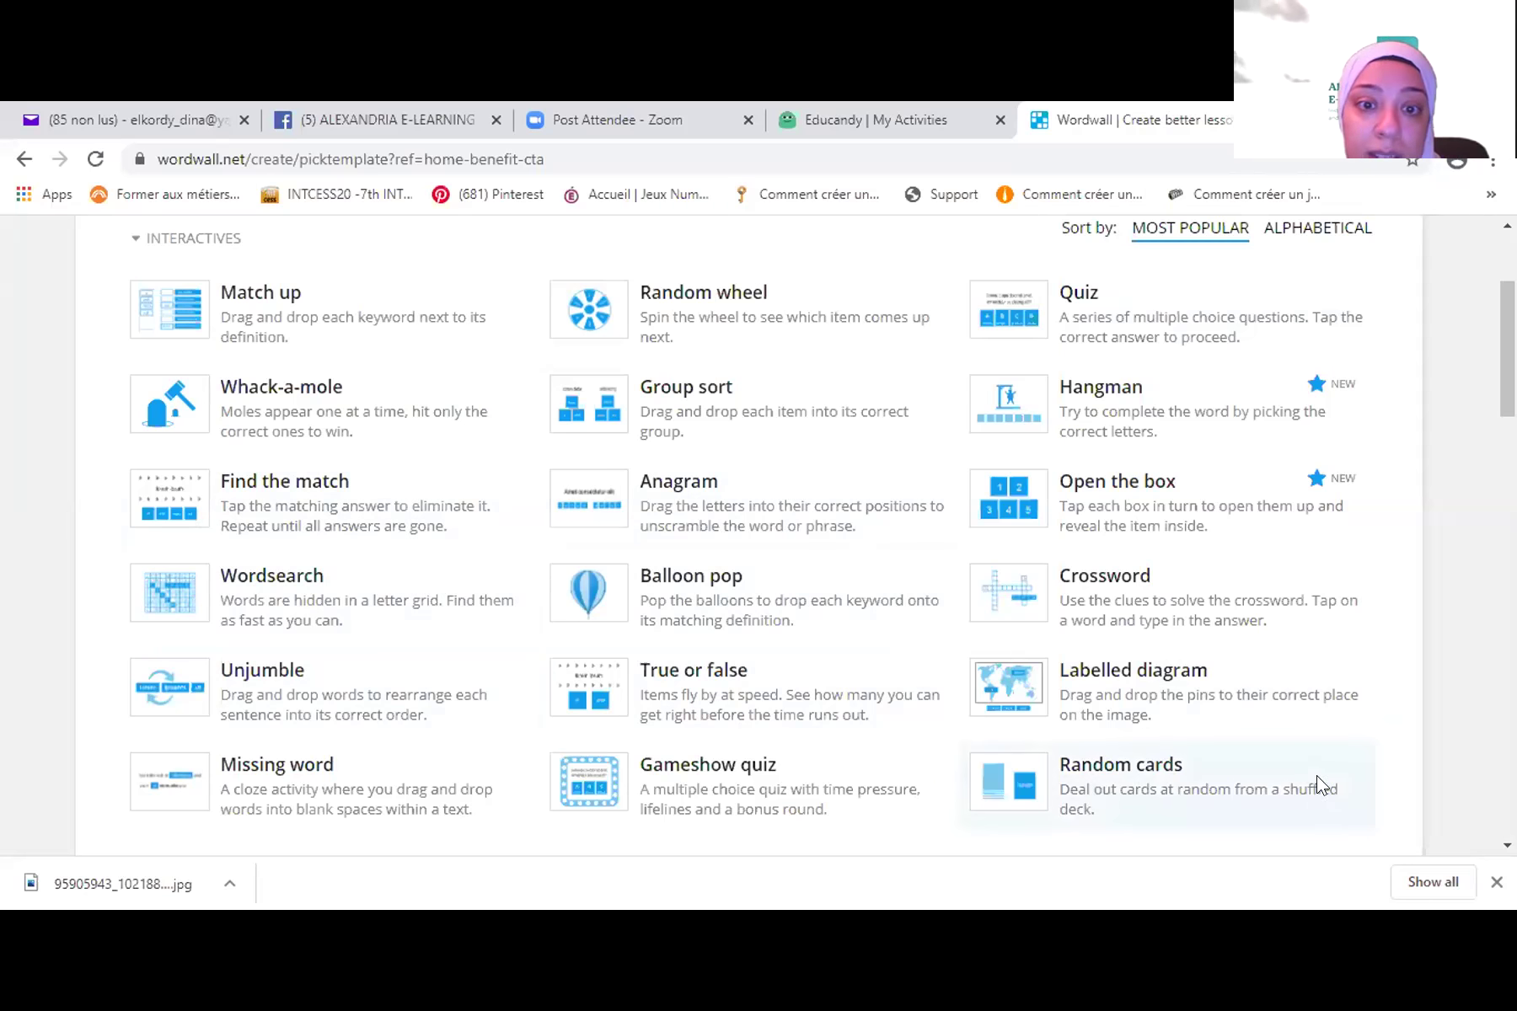
scroll(742, 746, "down", 3)
scroll(742, 750, "down", 1)
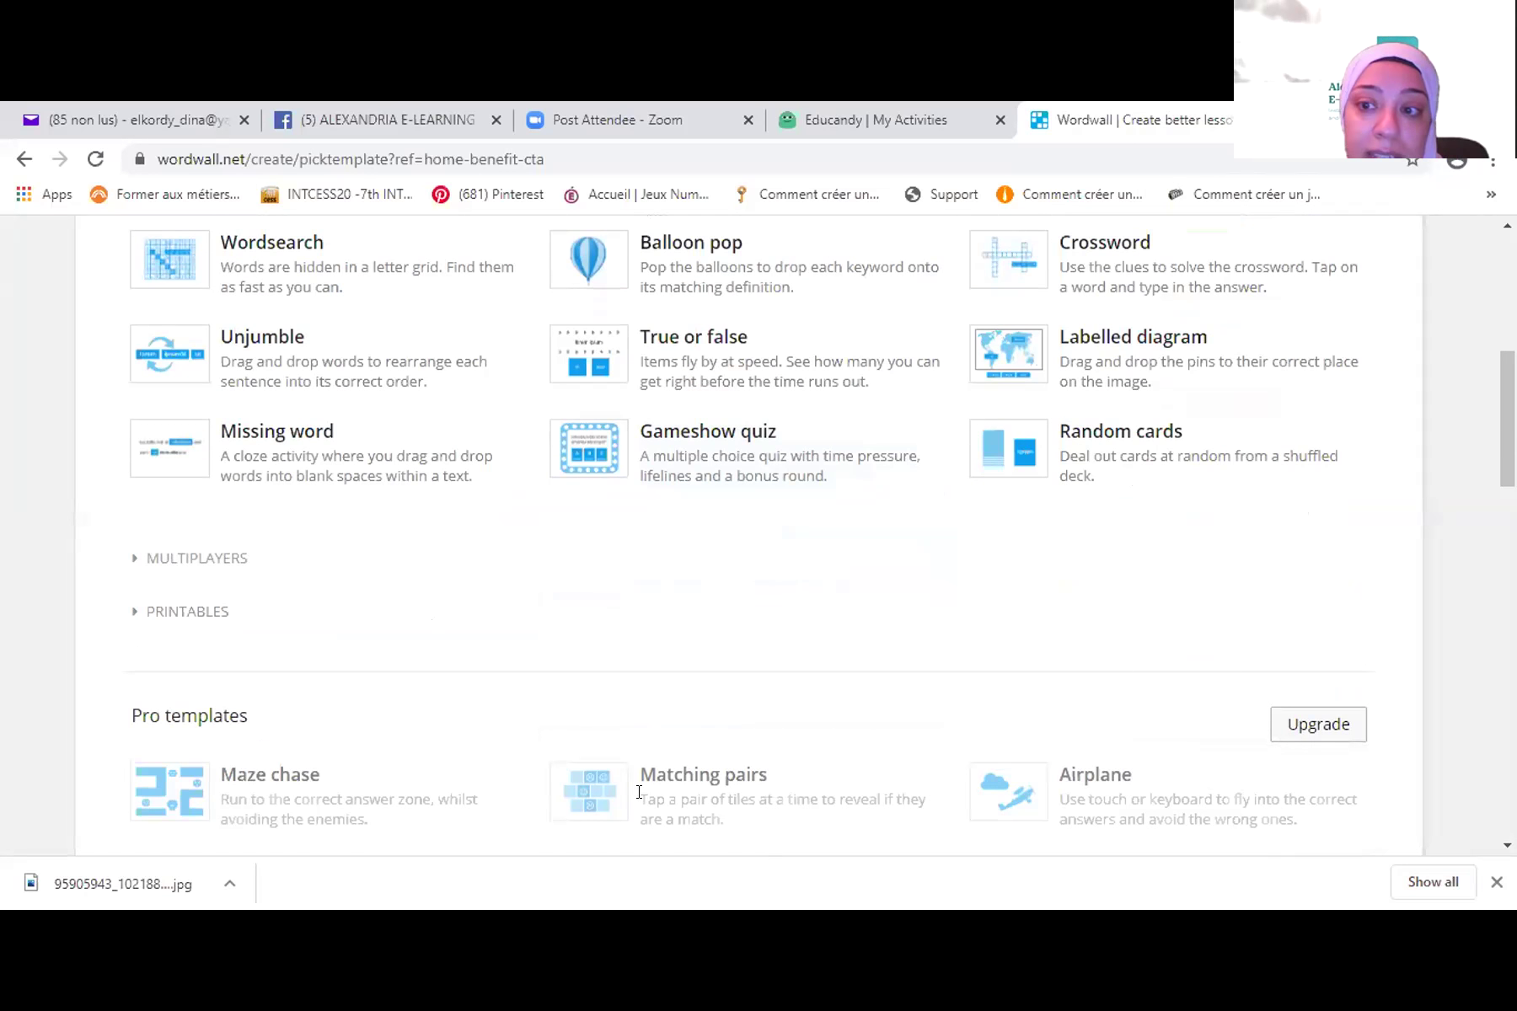
scroll(640, 805, "down", 5)
scroll(639, 792, "down", 1)
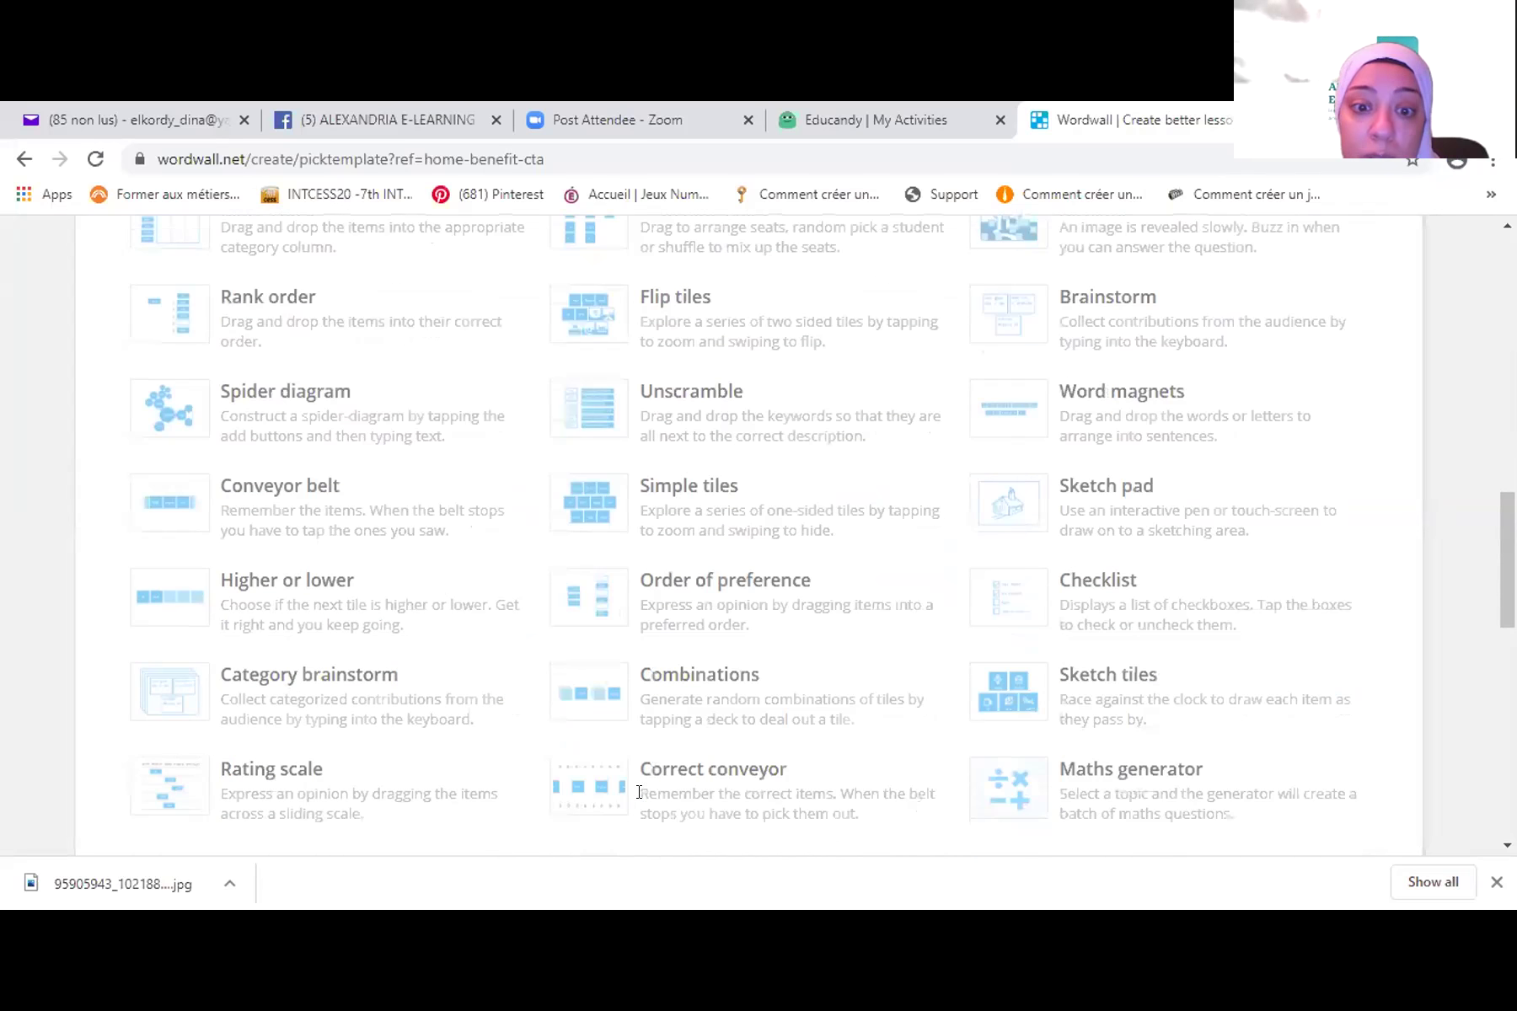
scroll(1082, 558, "down", 3)
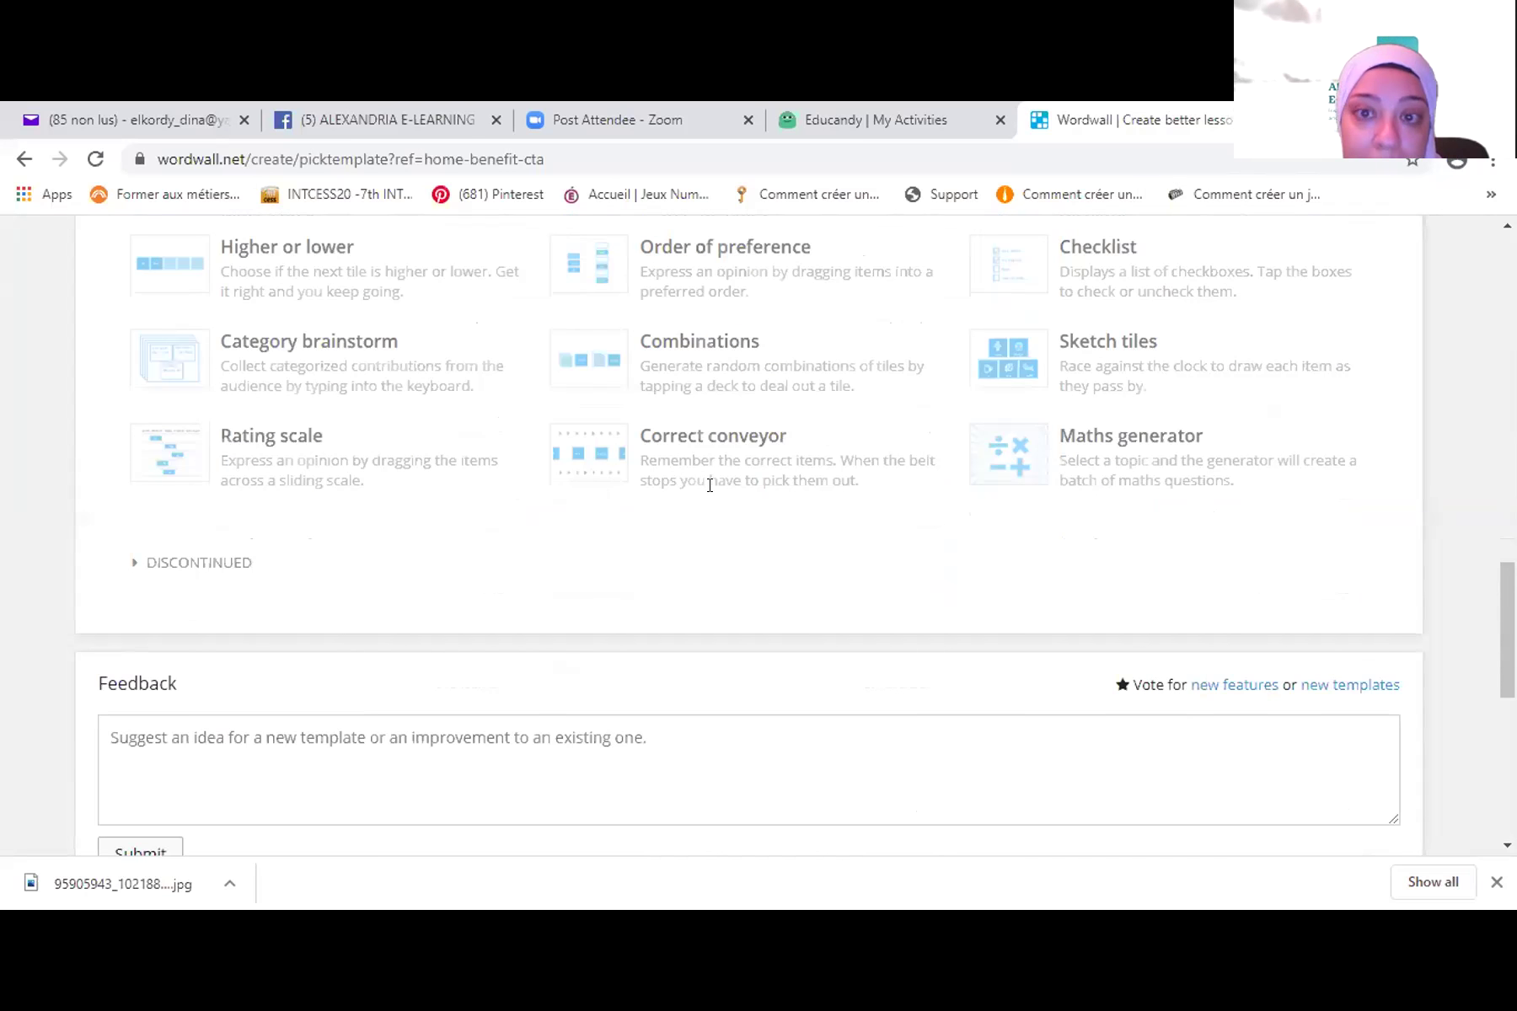
scroll(709, 485, "up", 10)
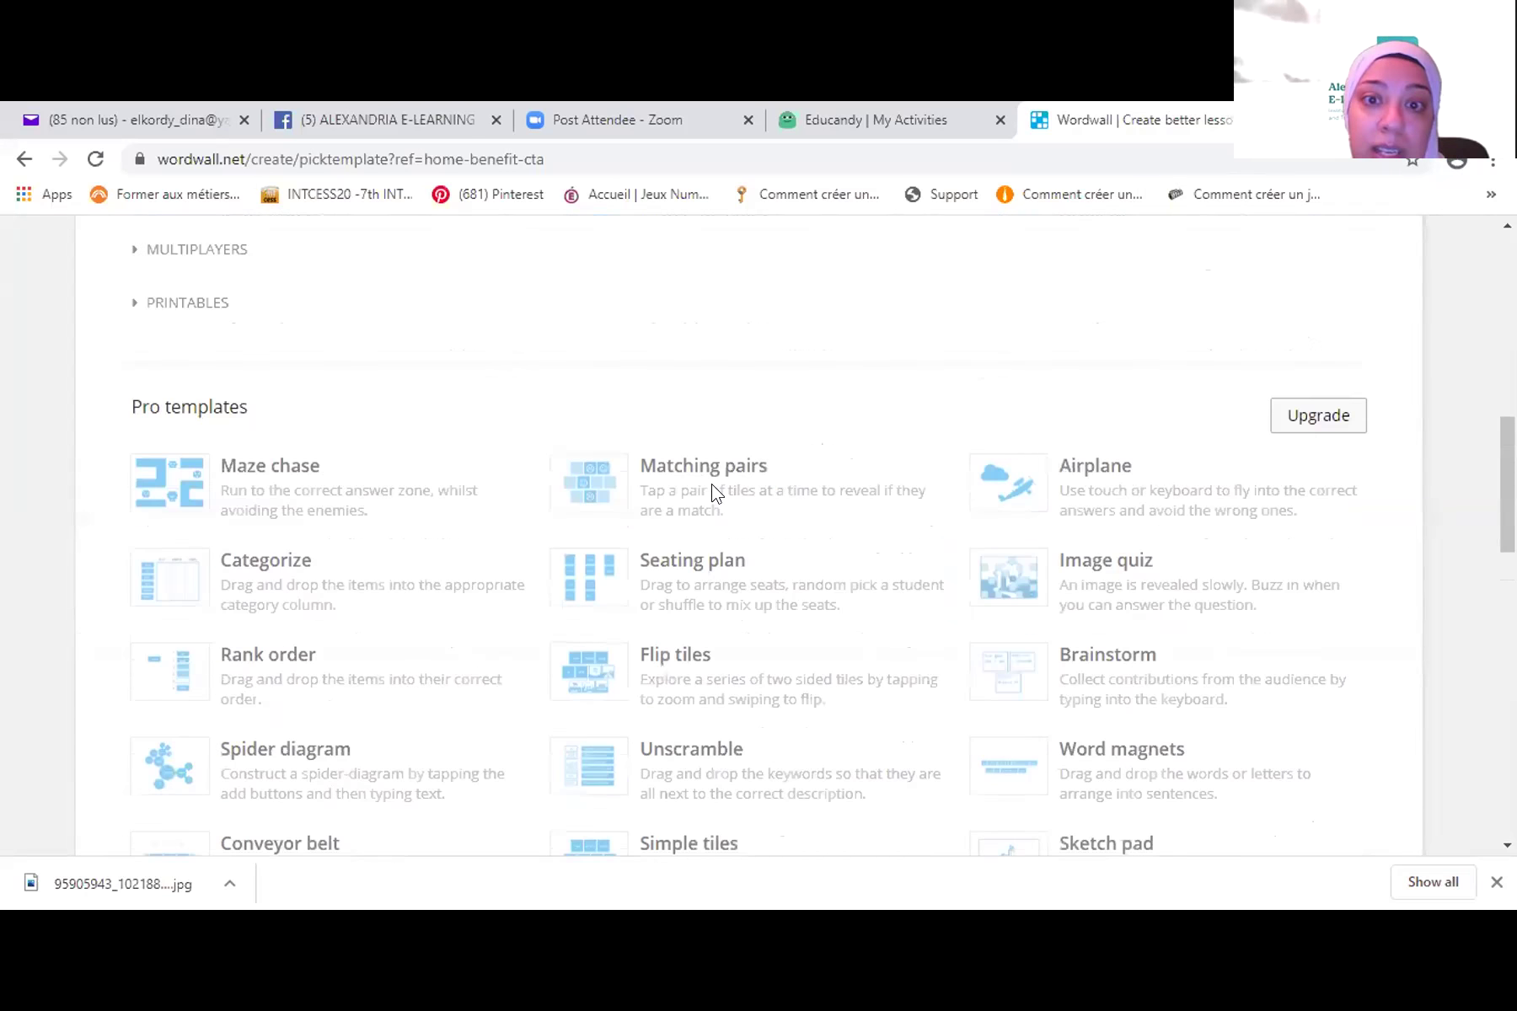
scroll(712, 493, "up", 5)
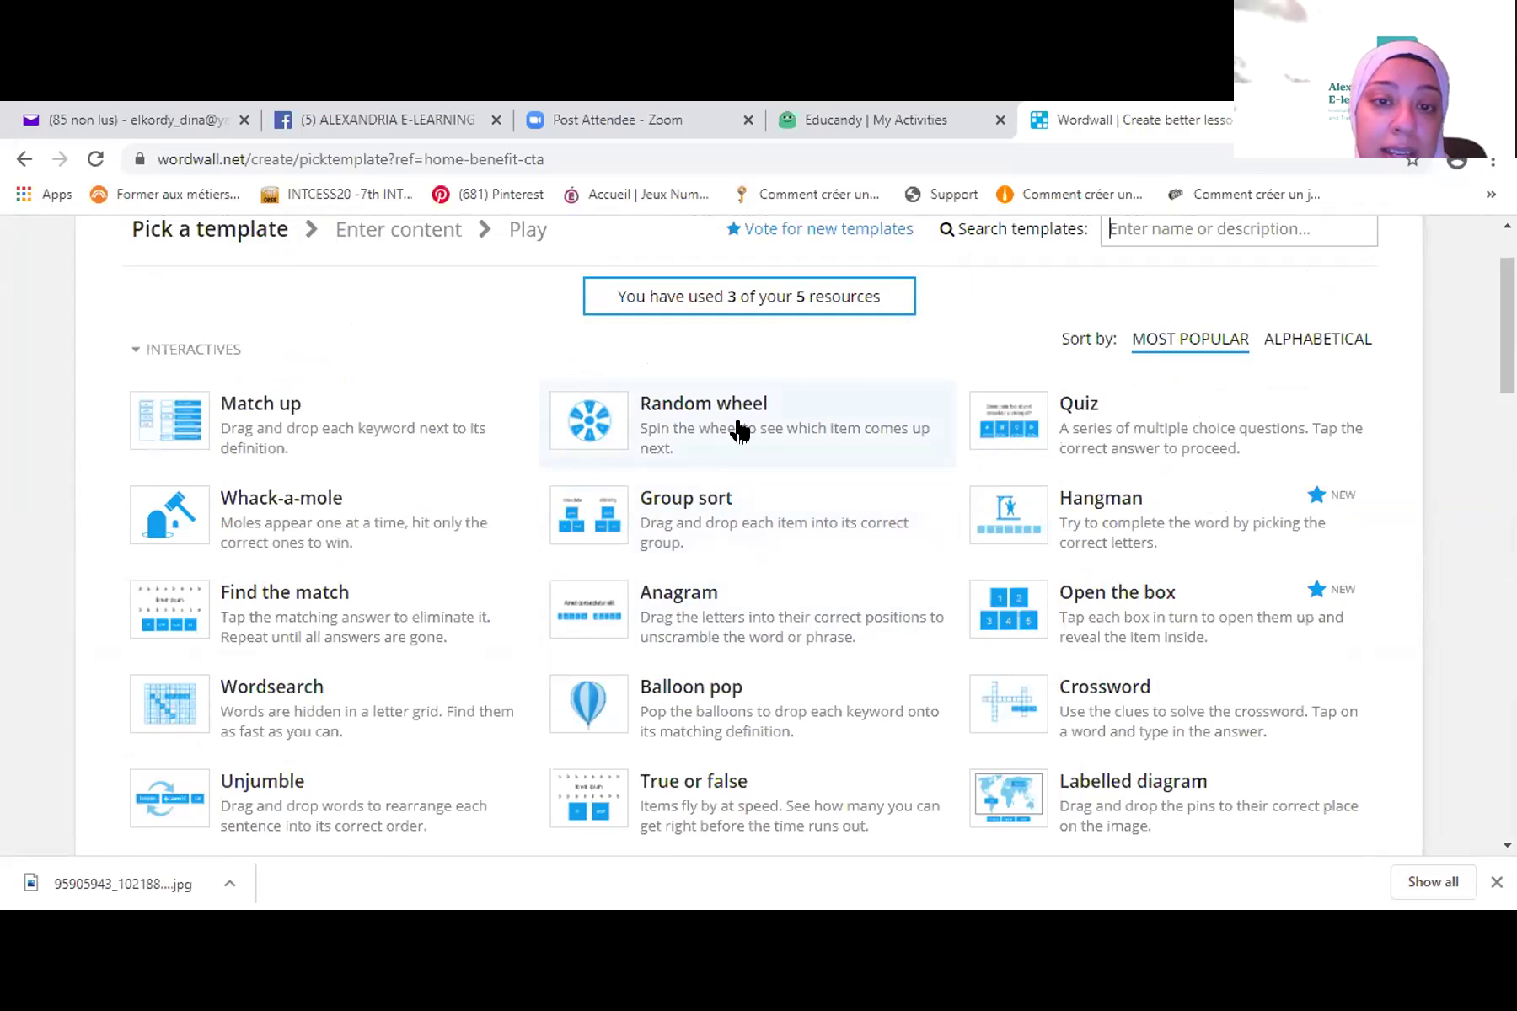
left_click(691, 412)
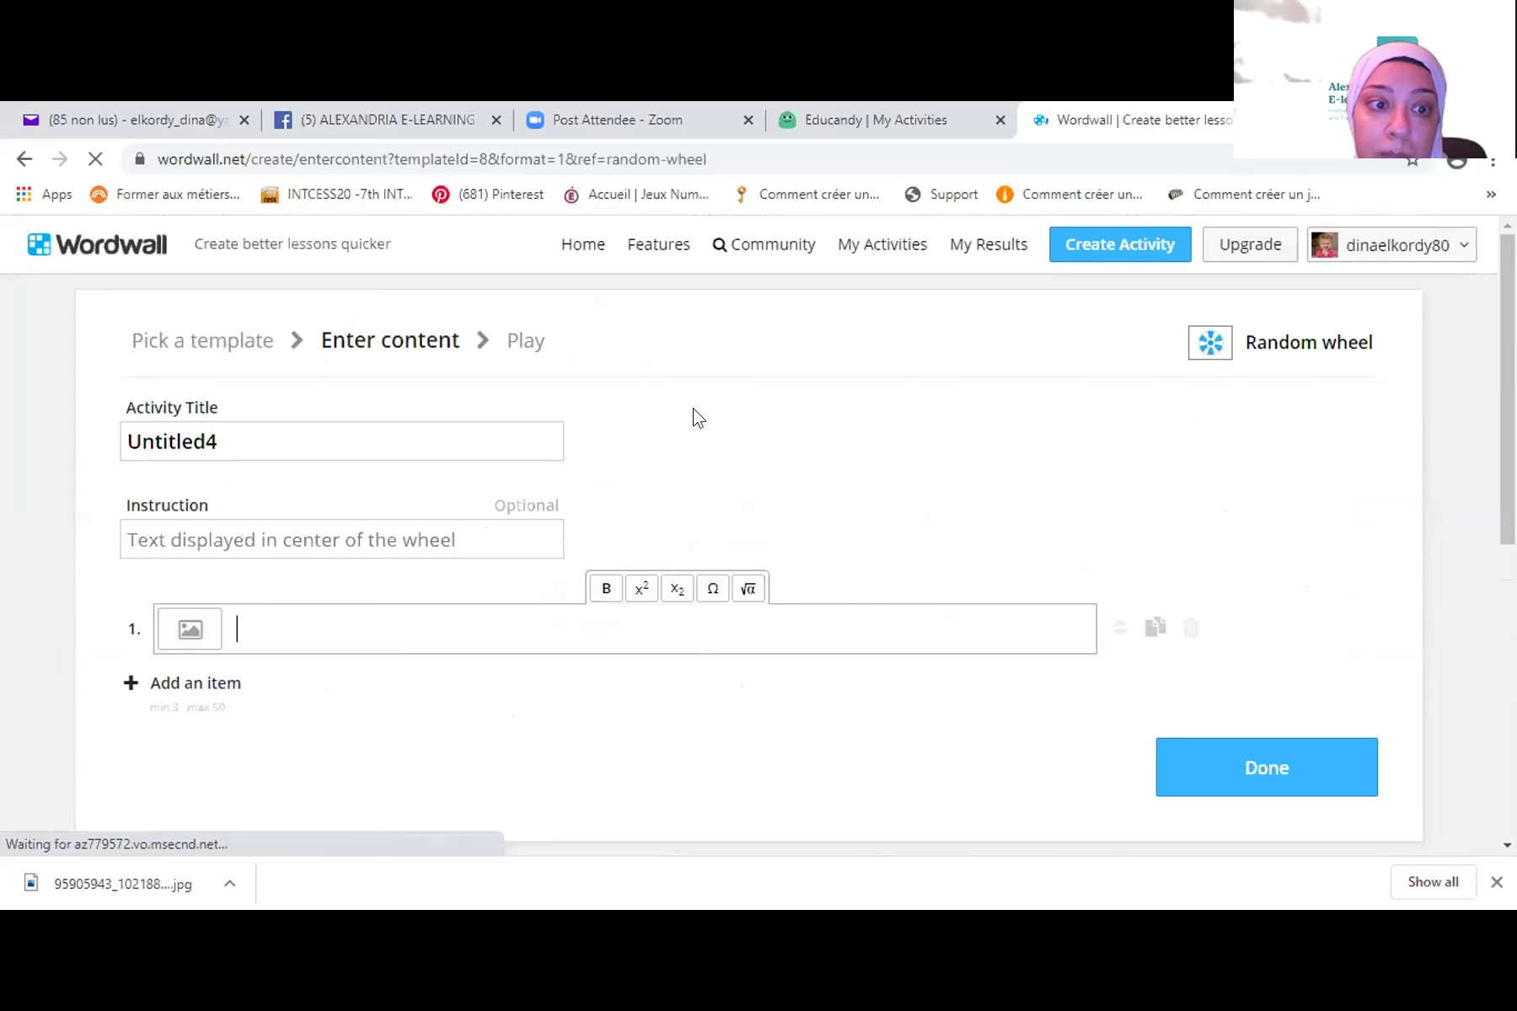
scroll(490, 545, "down", 2)
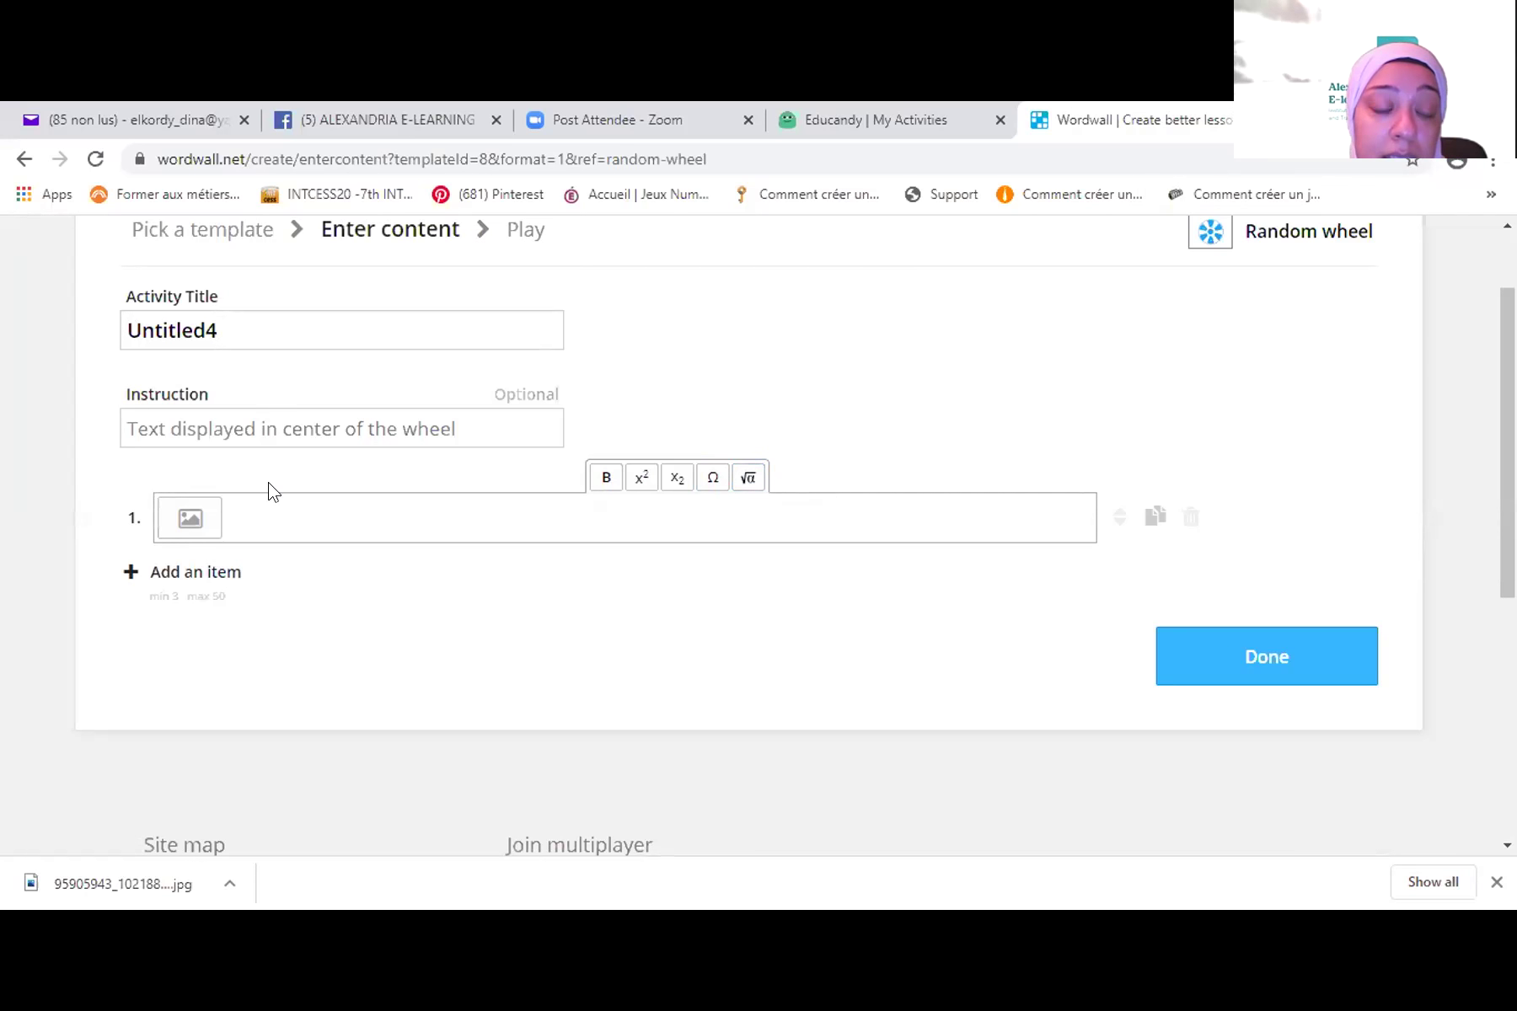
left_click(23, 159)
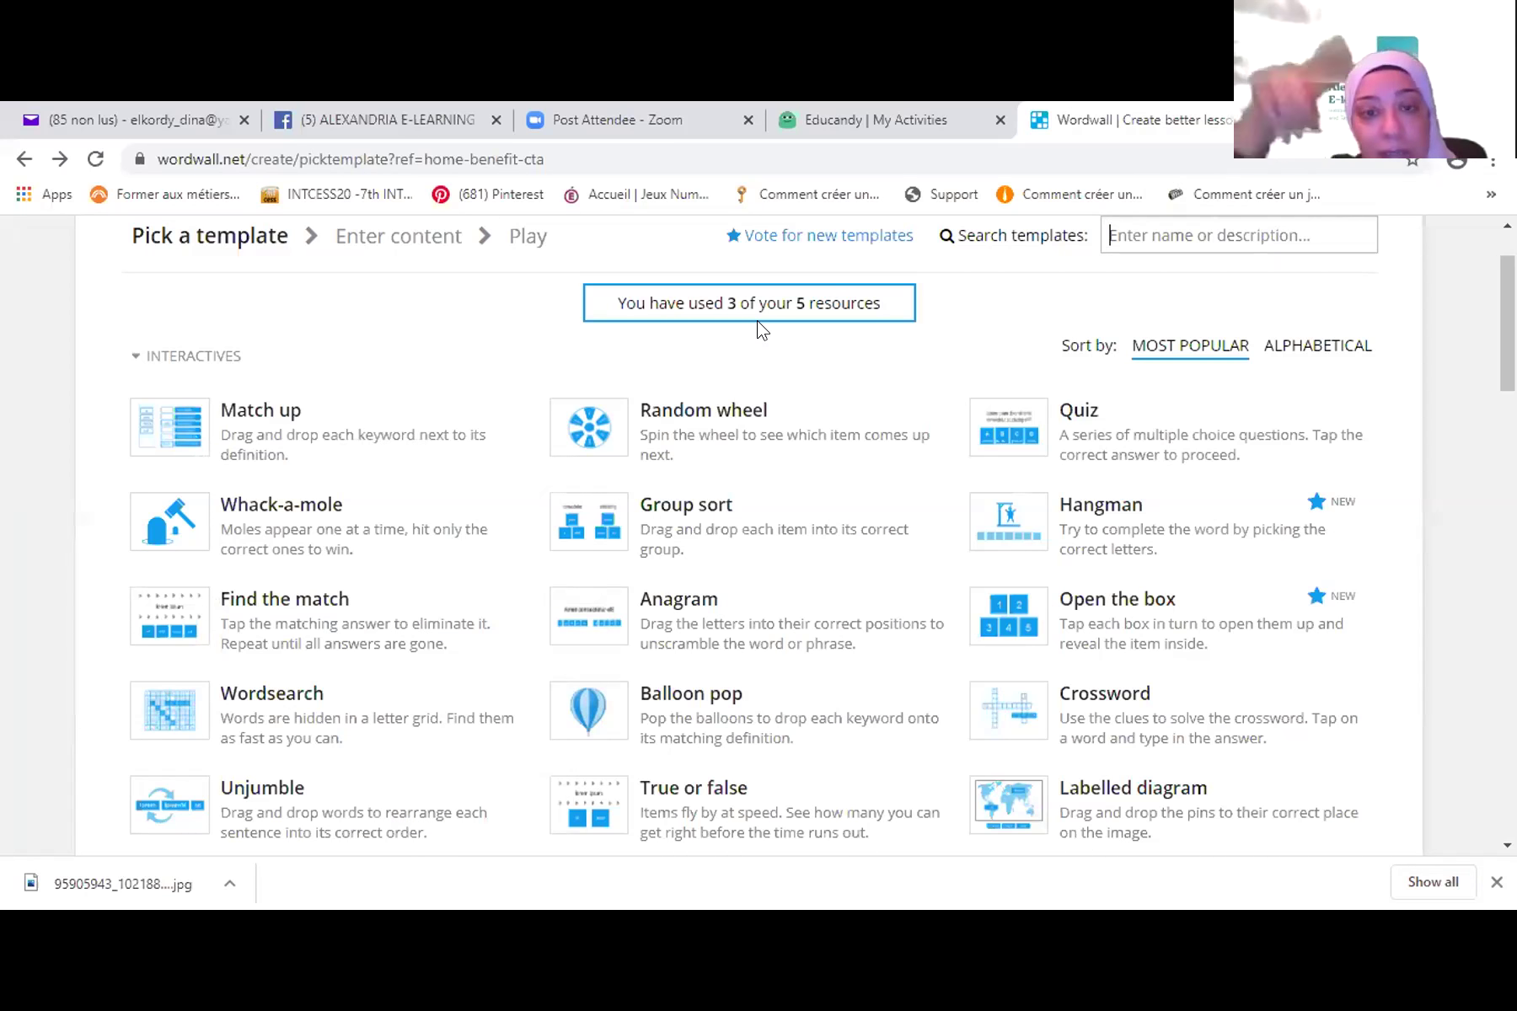
- Choose the Random wheel template and title the activity "Alexndria E-learning Club"
left_click_drag(761, 329, 719, 433)
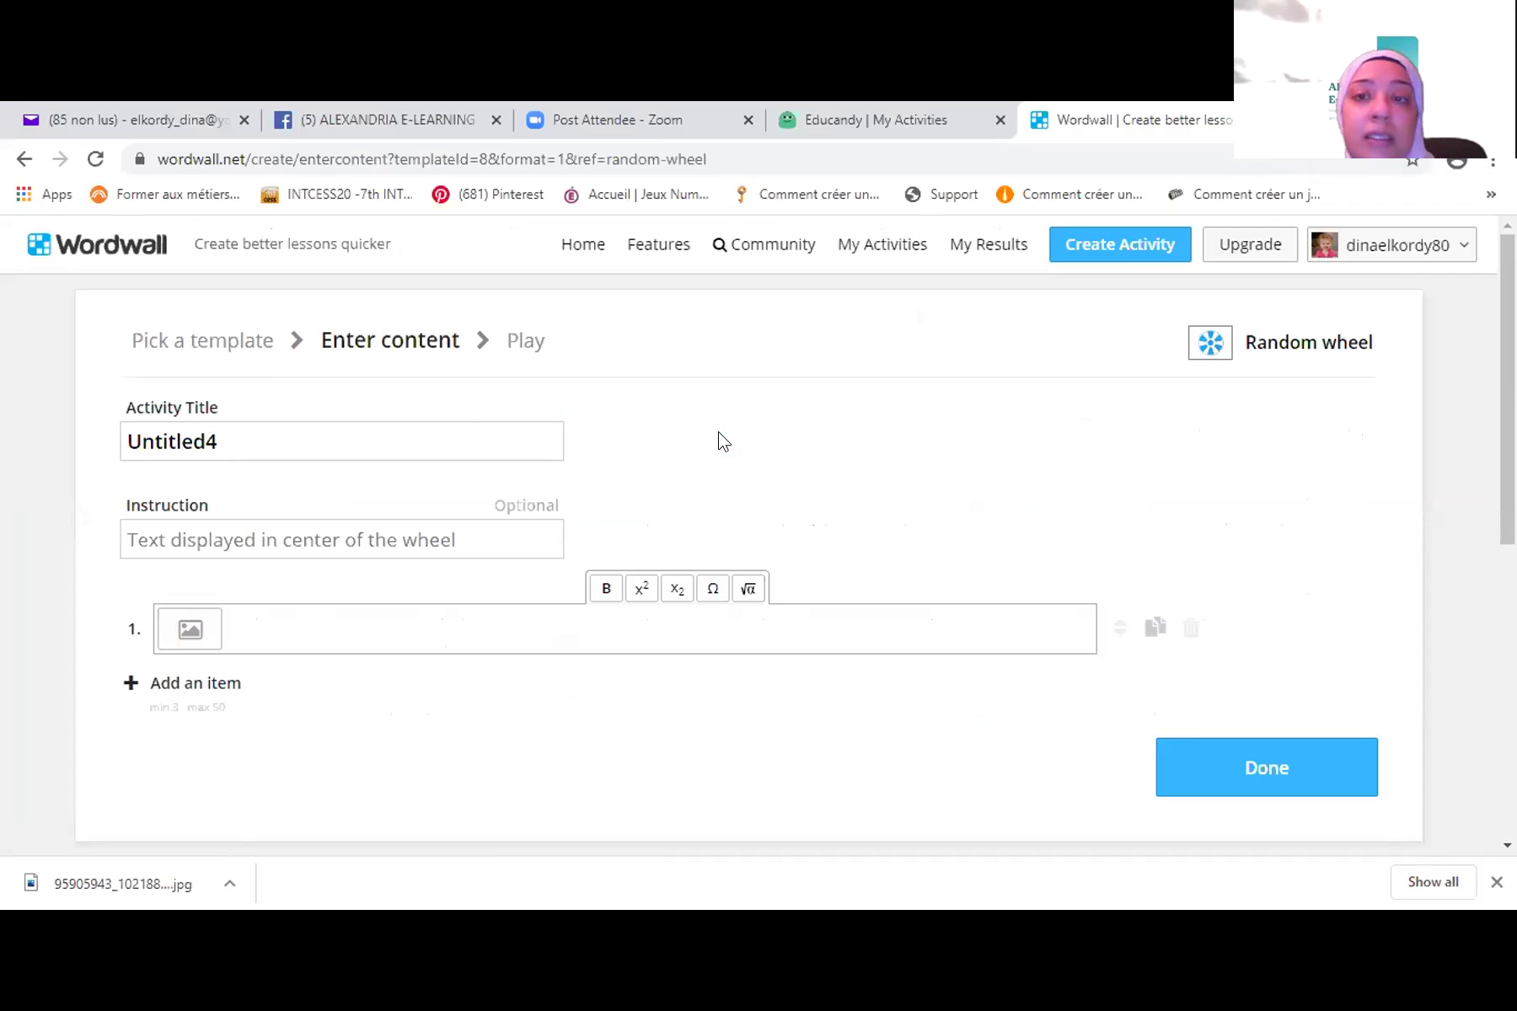
left_click(212, 423)
type("A")
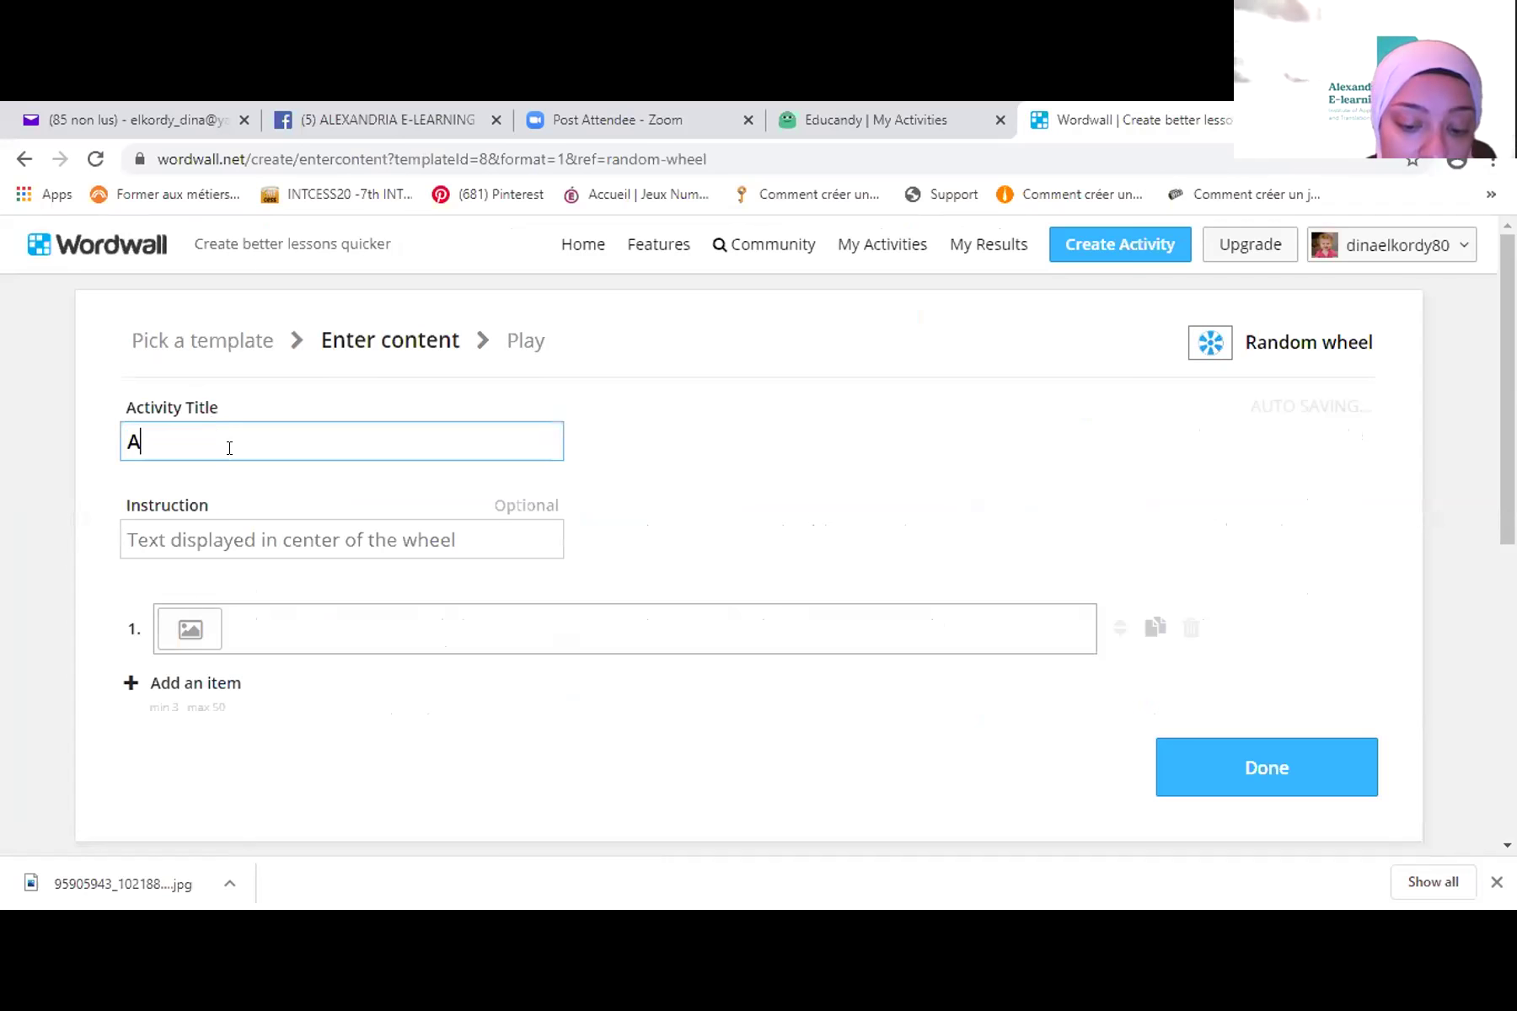
type("lexndria E")
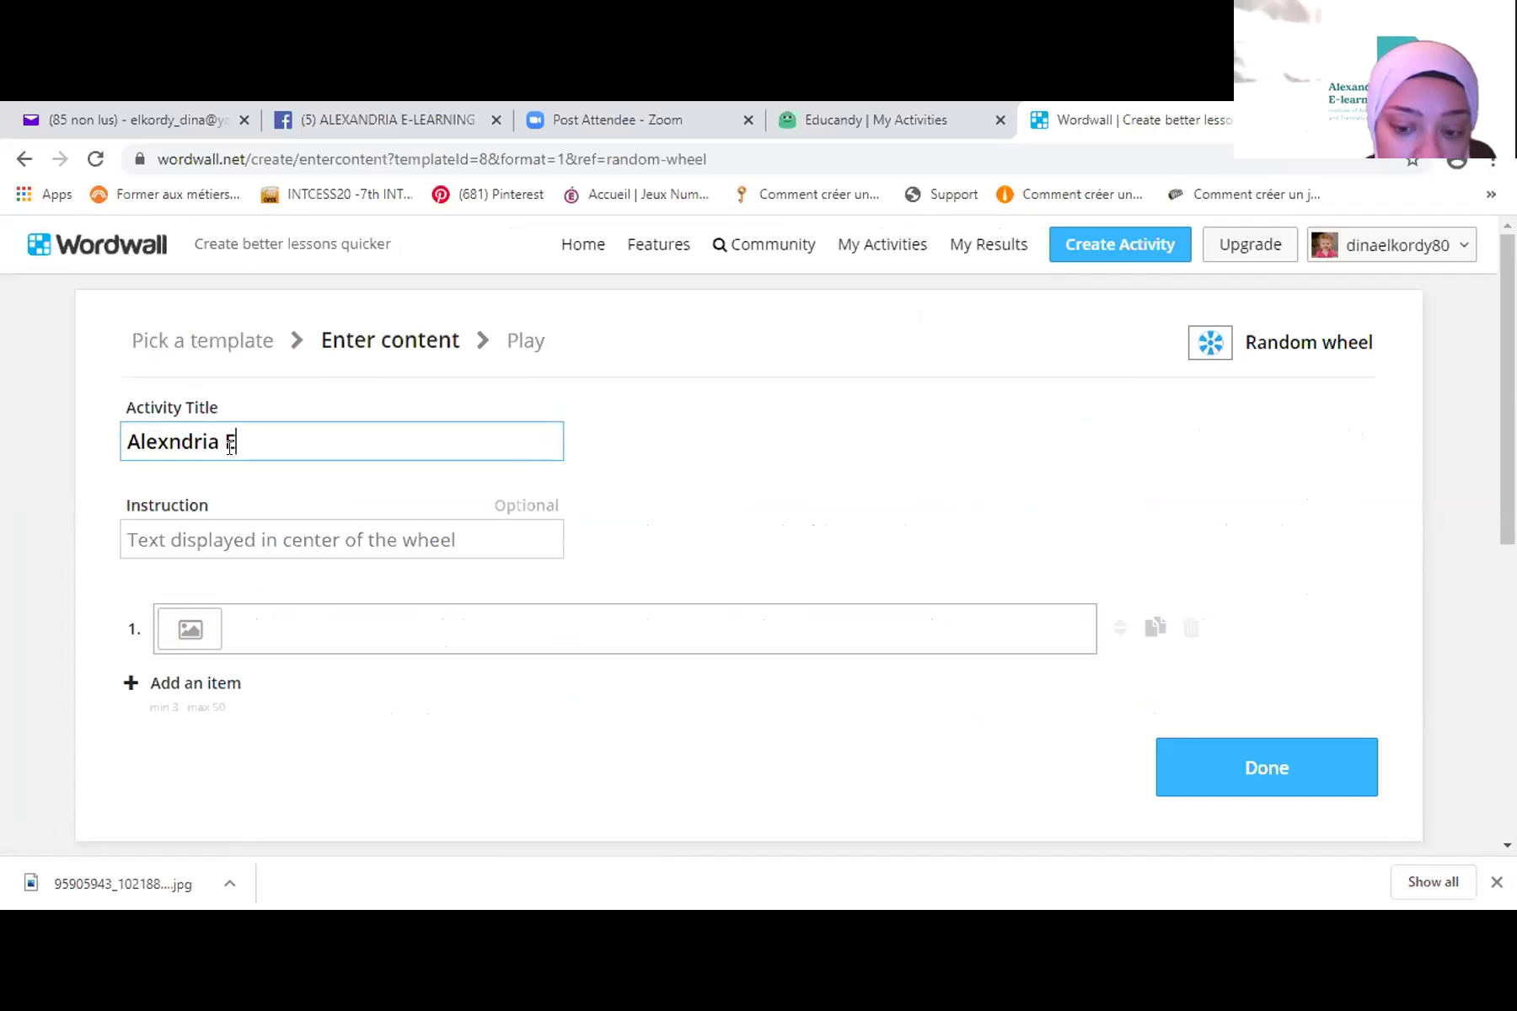
type("-learning Club")
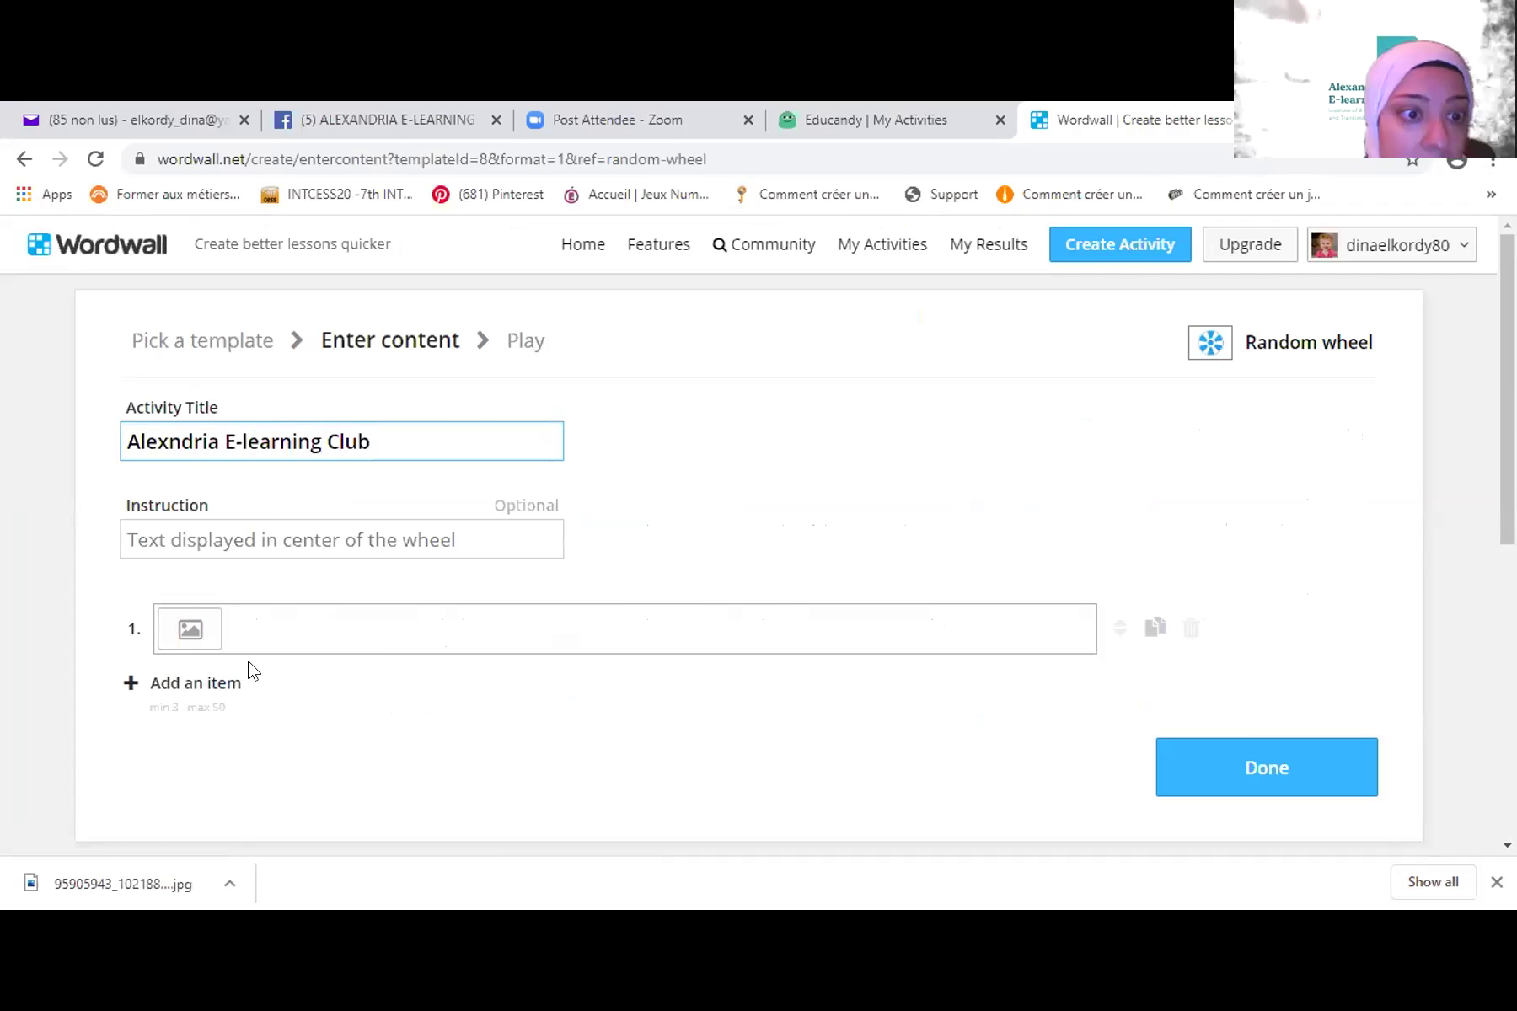
- Enter the wheel items "Capital of Egypt", "Capital of Italy" and "Capital of France" and finish creating the activity
left_click(312, 617)
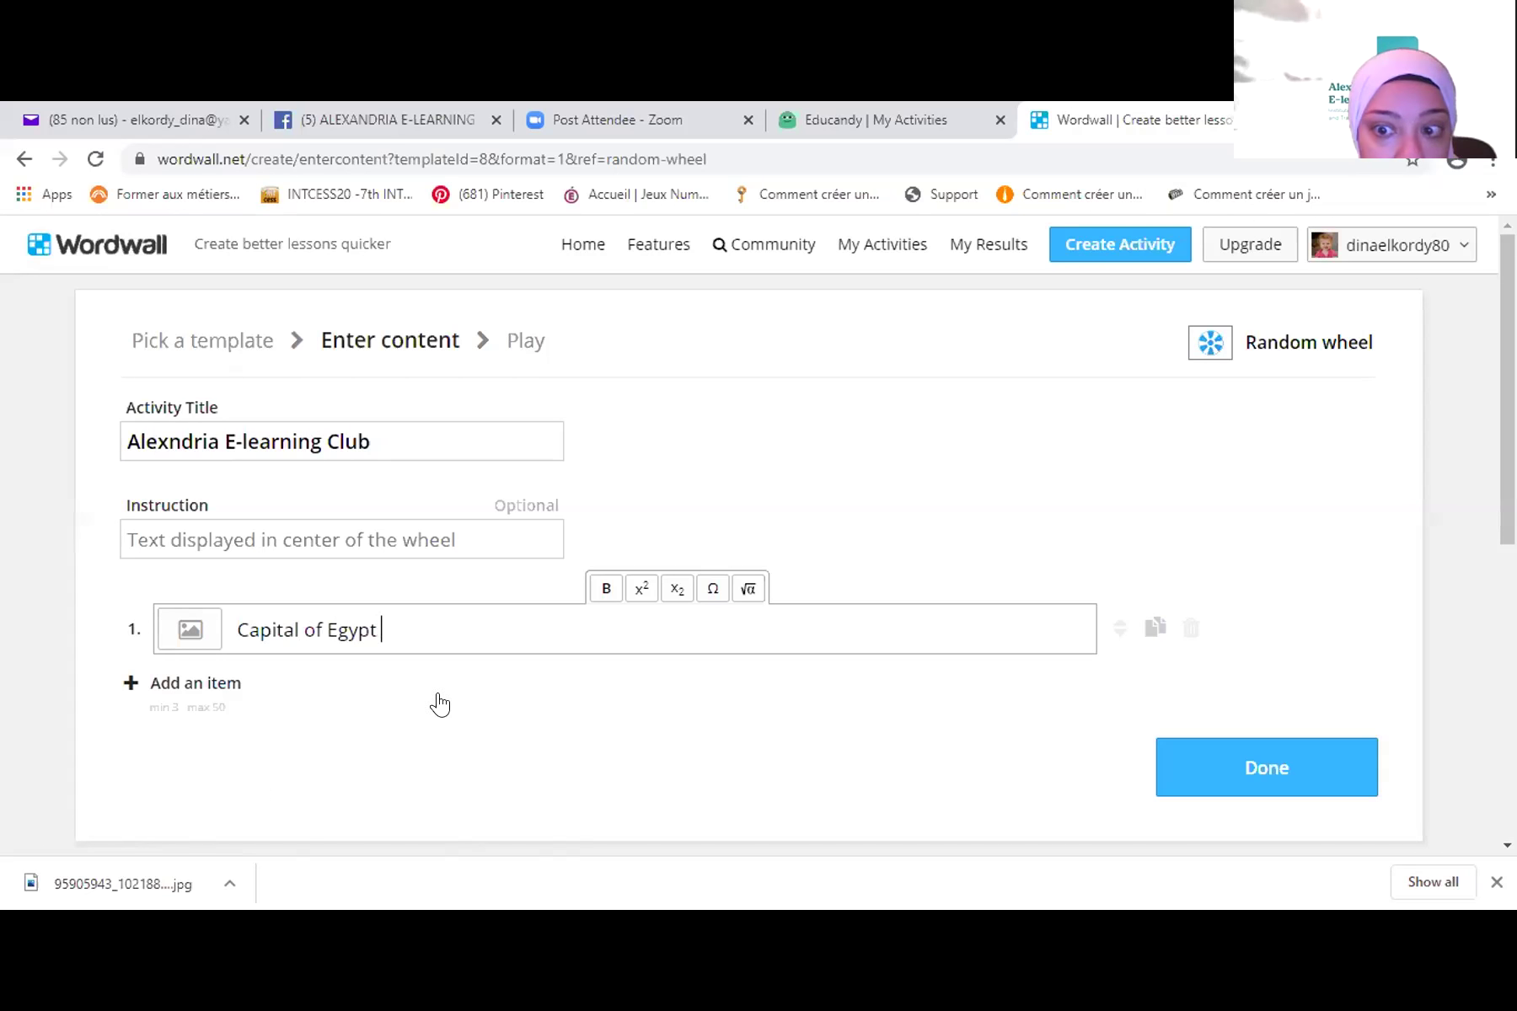
left_click(179, 693)
type("C")
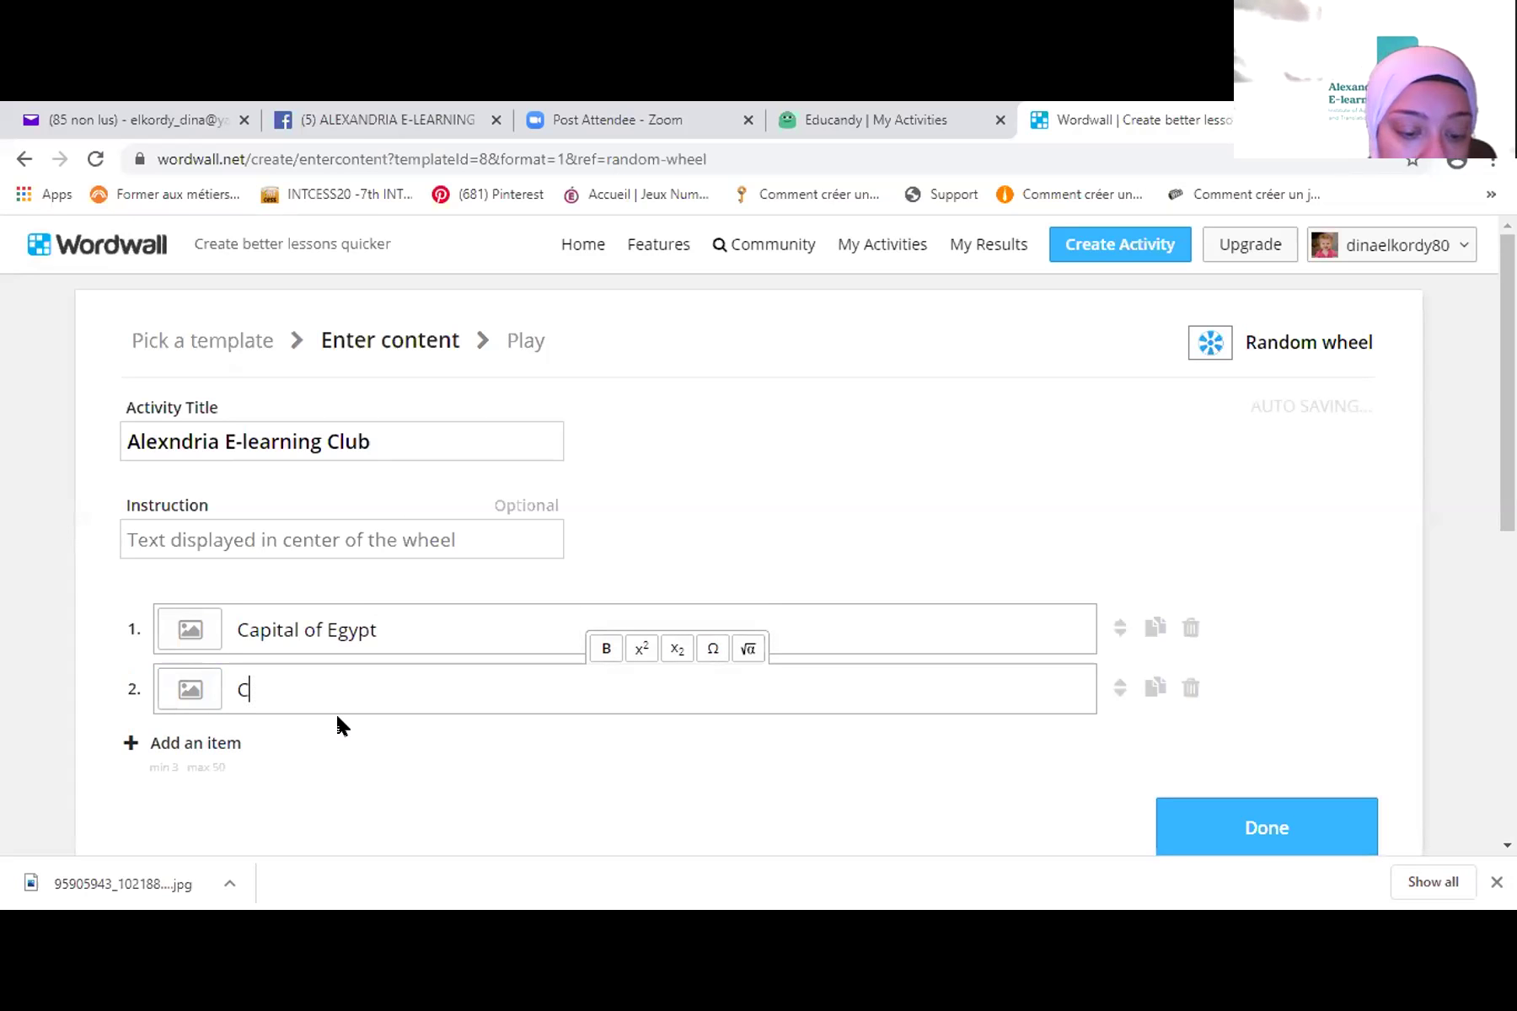
type("apital of Italy")
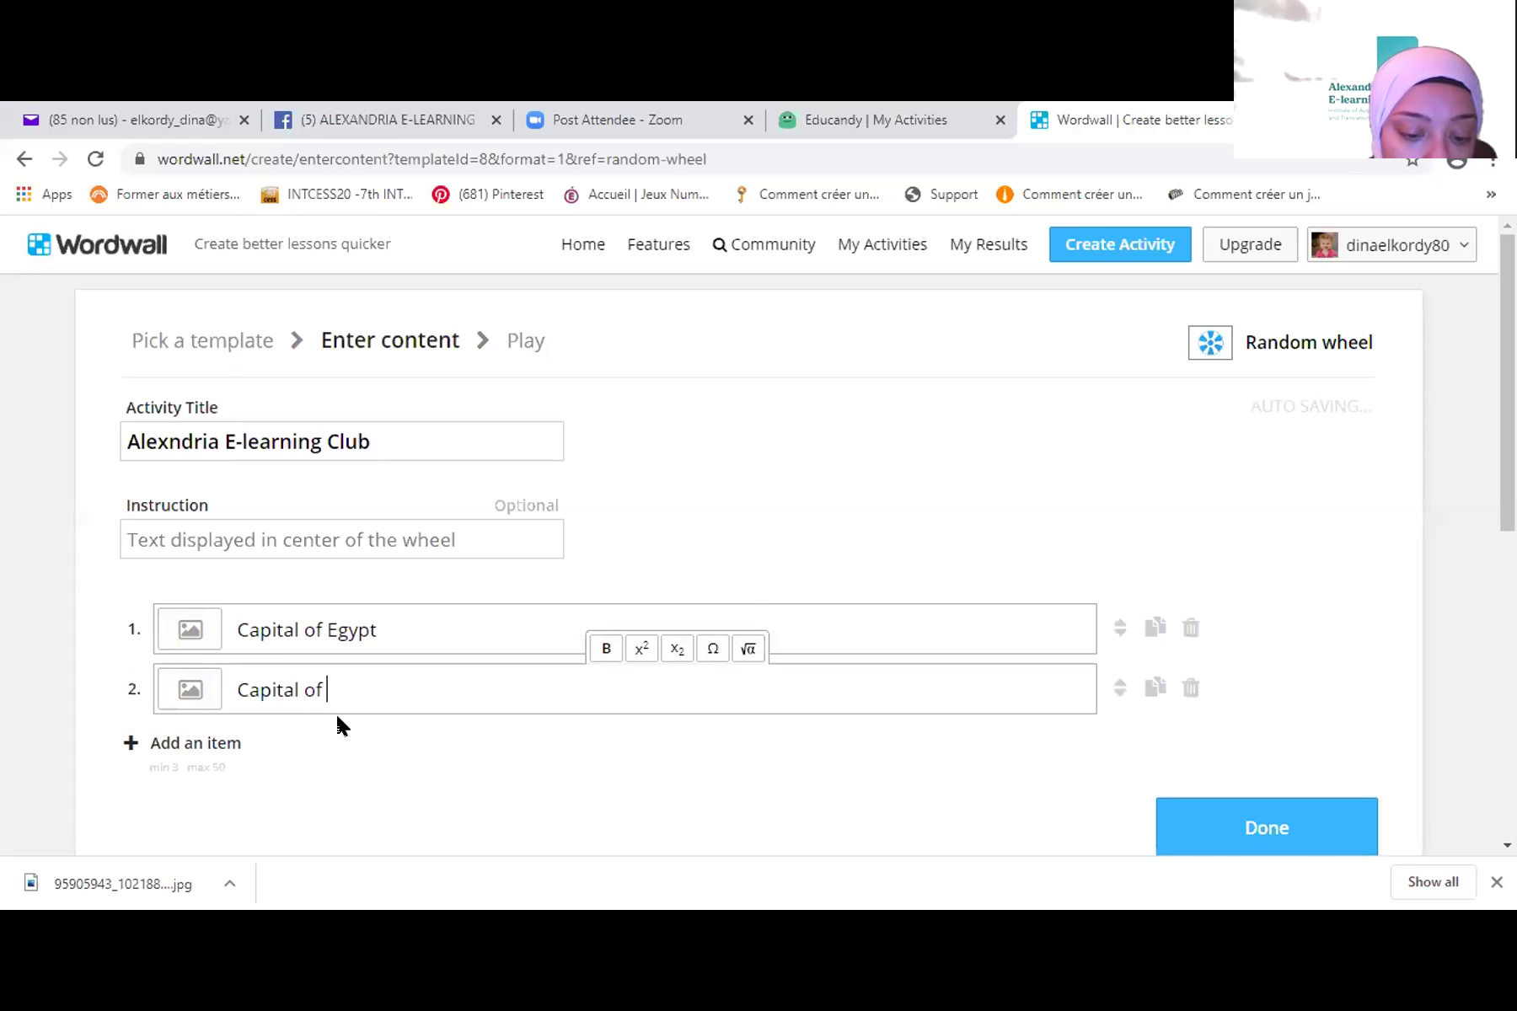
left_click(203, 744)
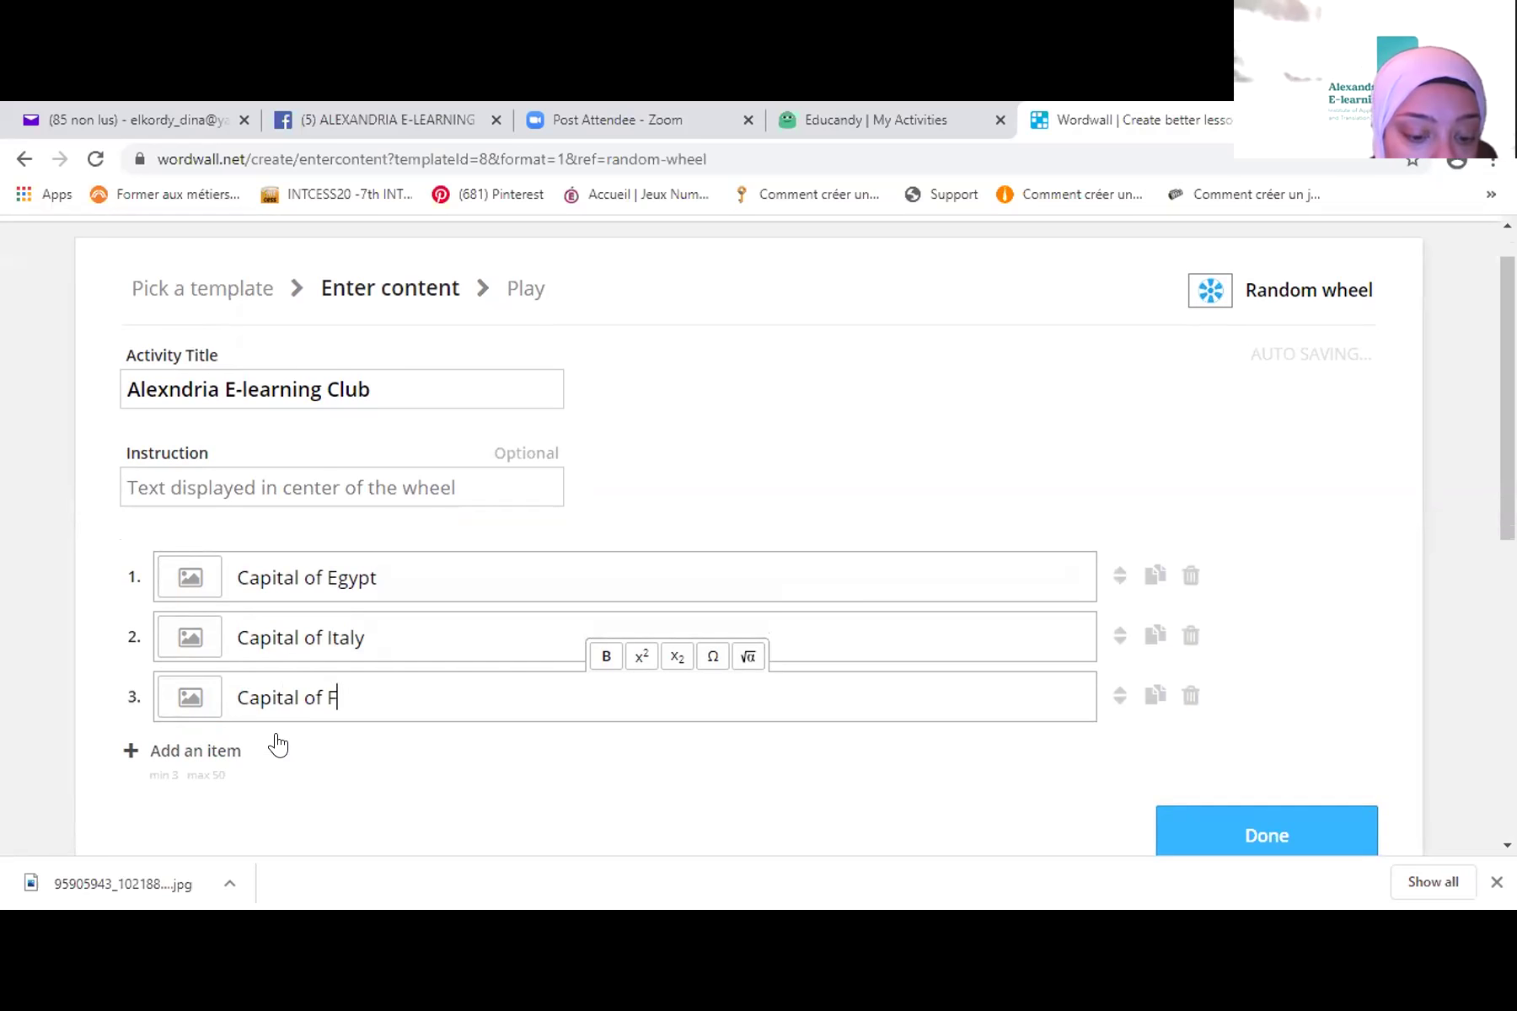
type("Capital of France")
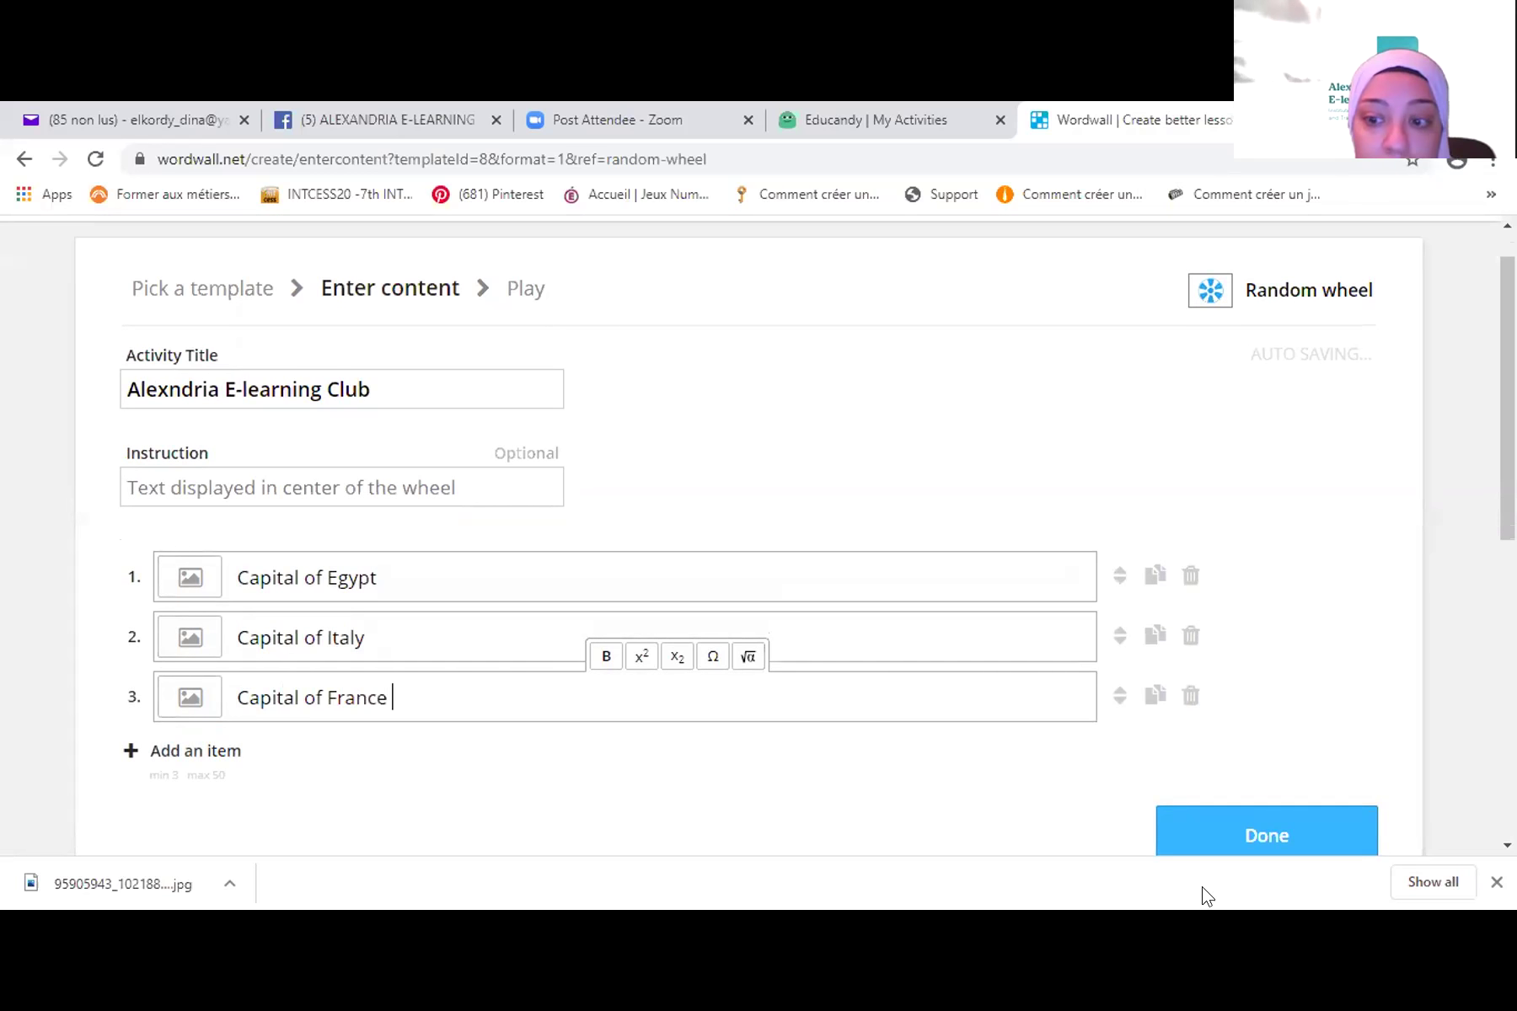
left_click(1207, 845)
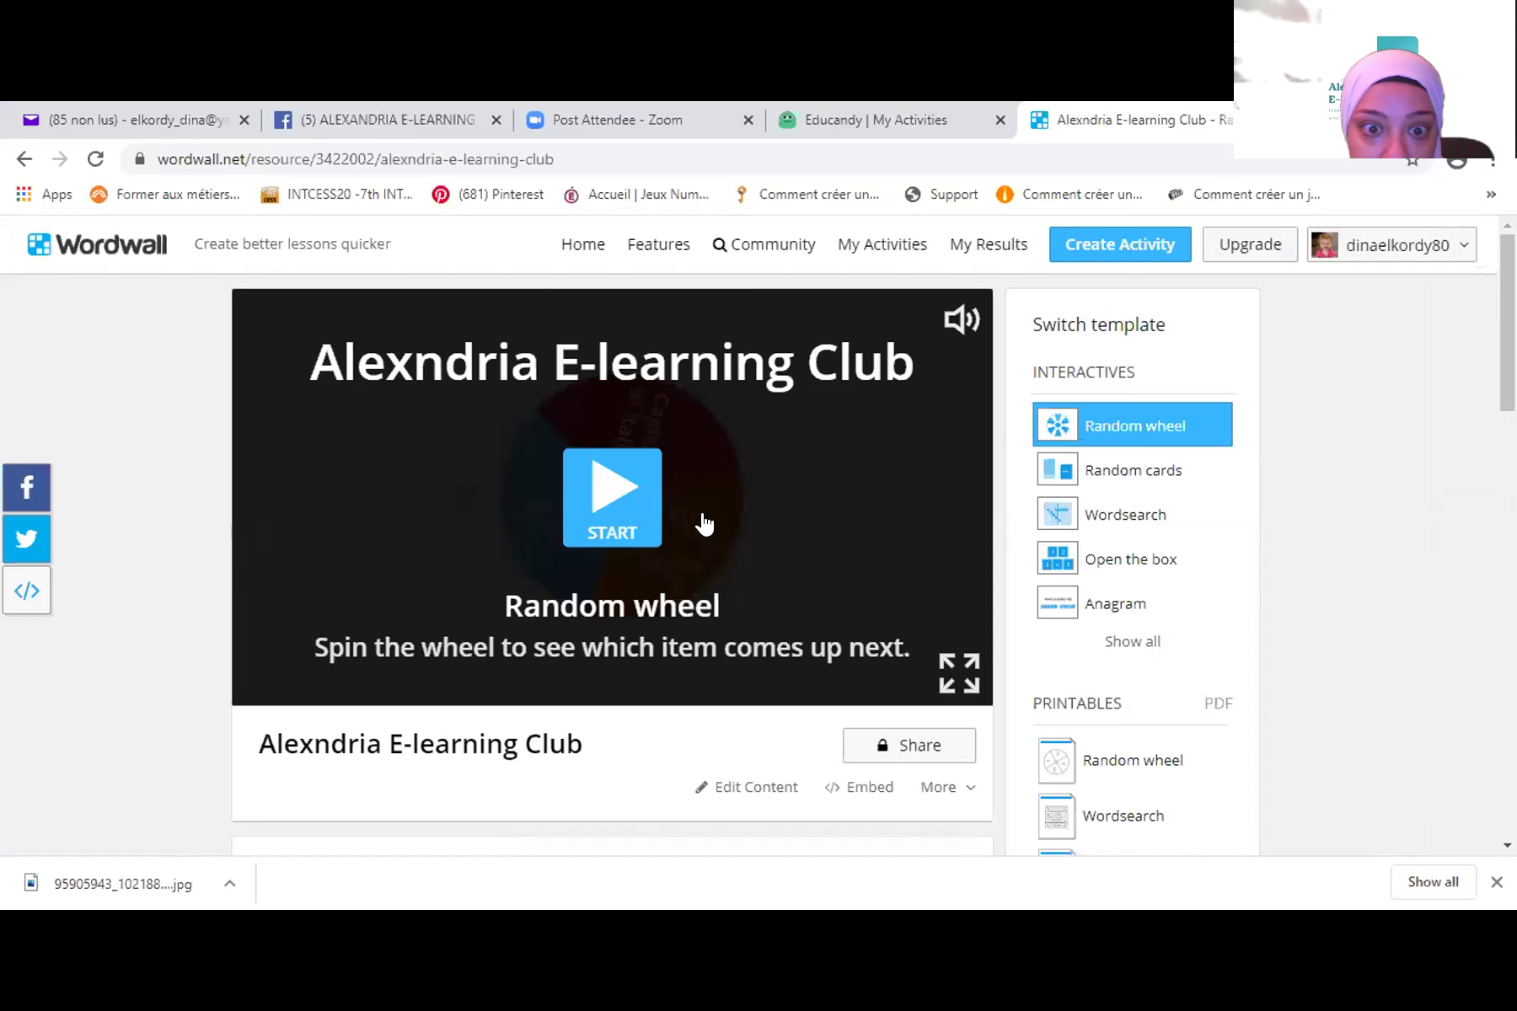
- Play the random wheel, spinning it twice and eliminating "Capital of France" and "Capital of Italy"
left_click(624, 477)
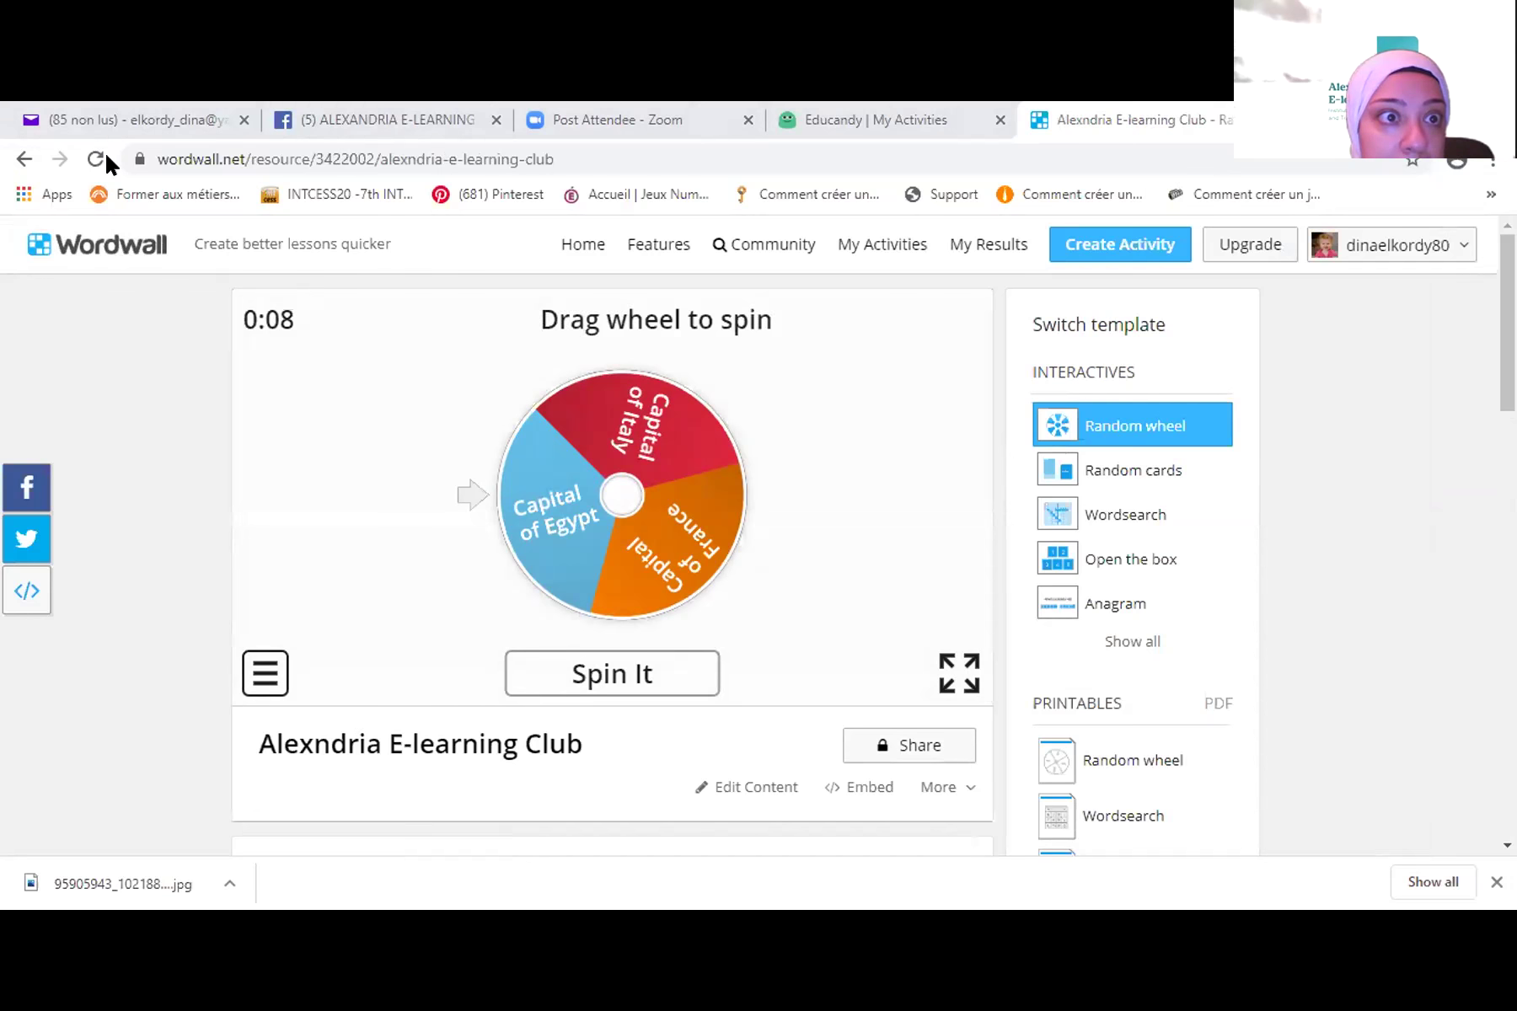
key("F5")
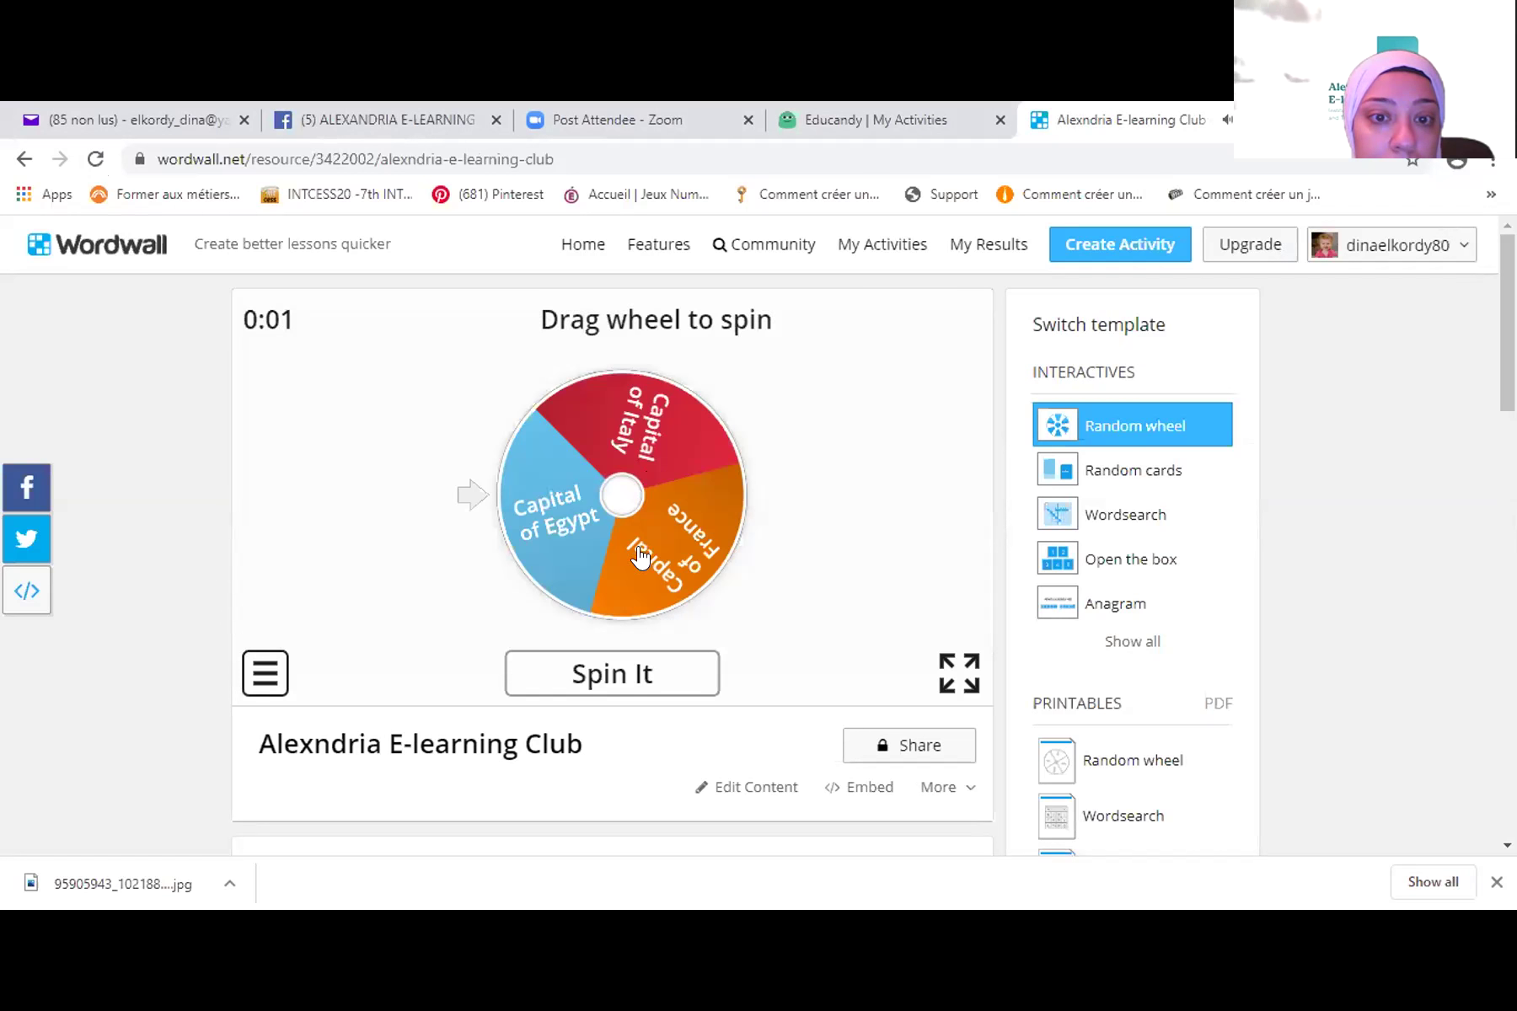
left_click(657, 670)
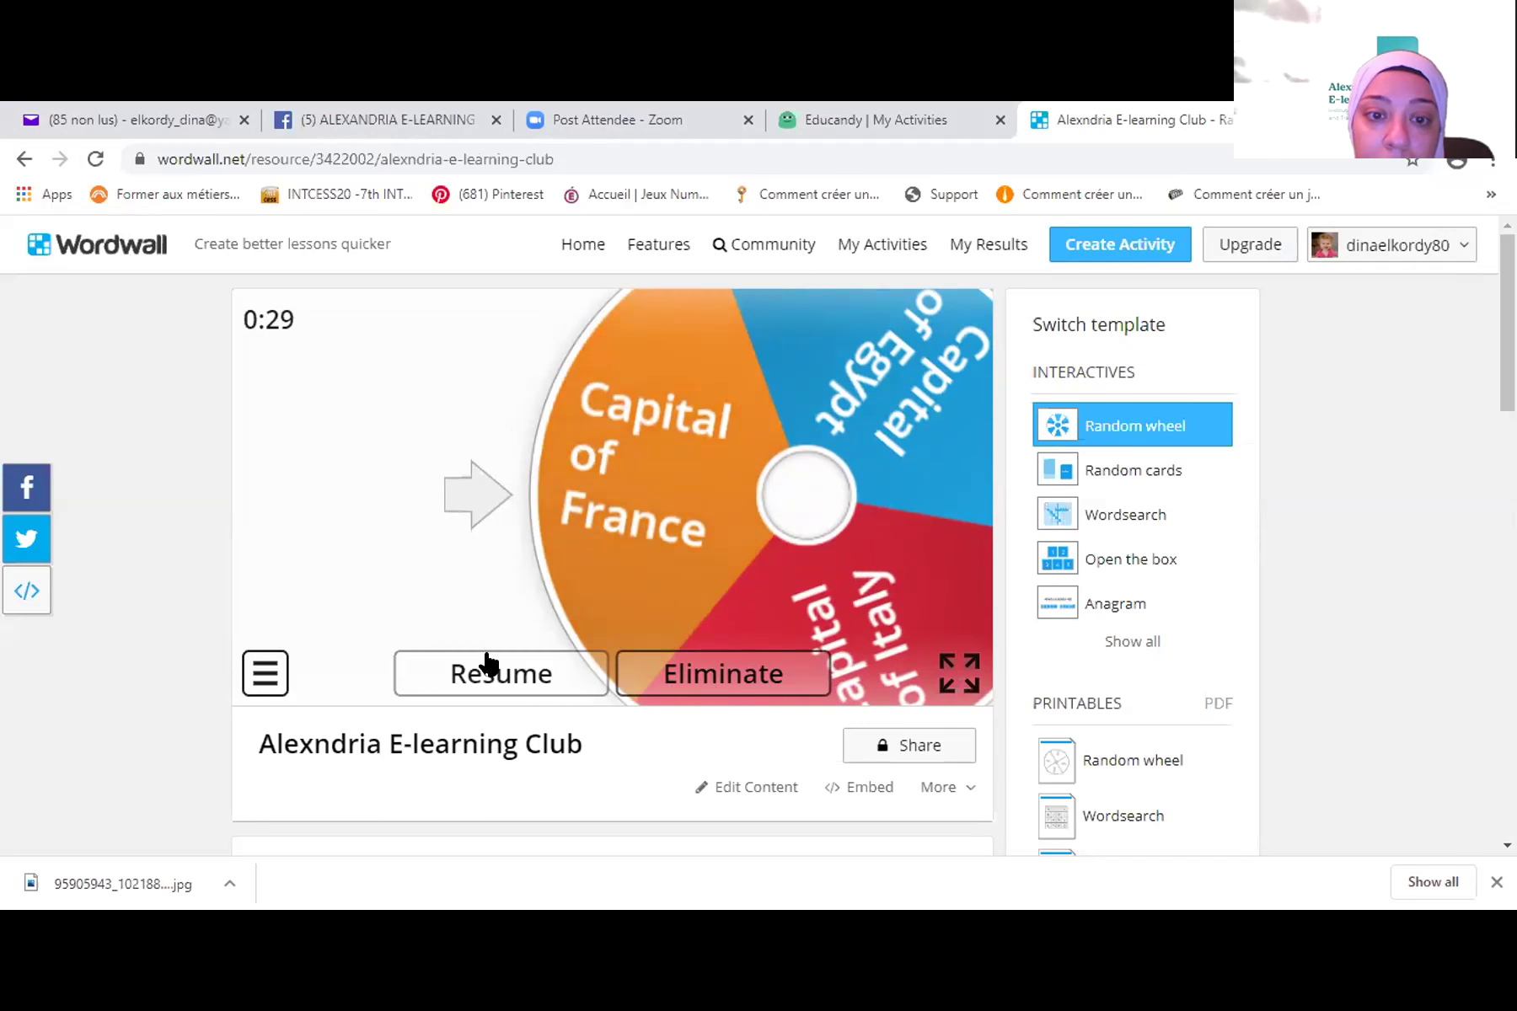
left_click(640, 673)
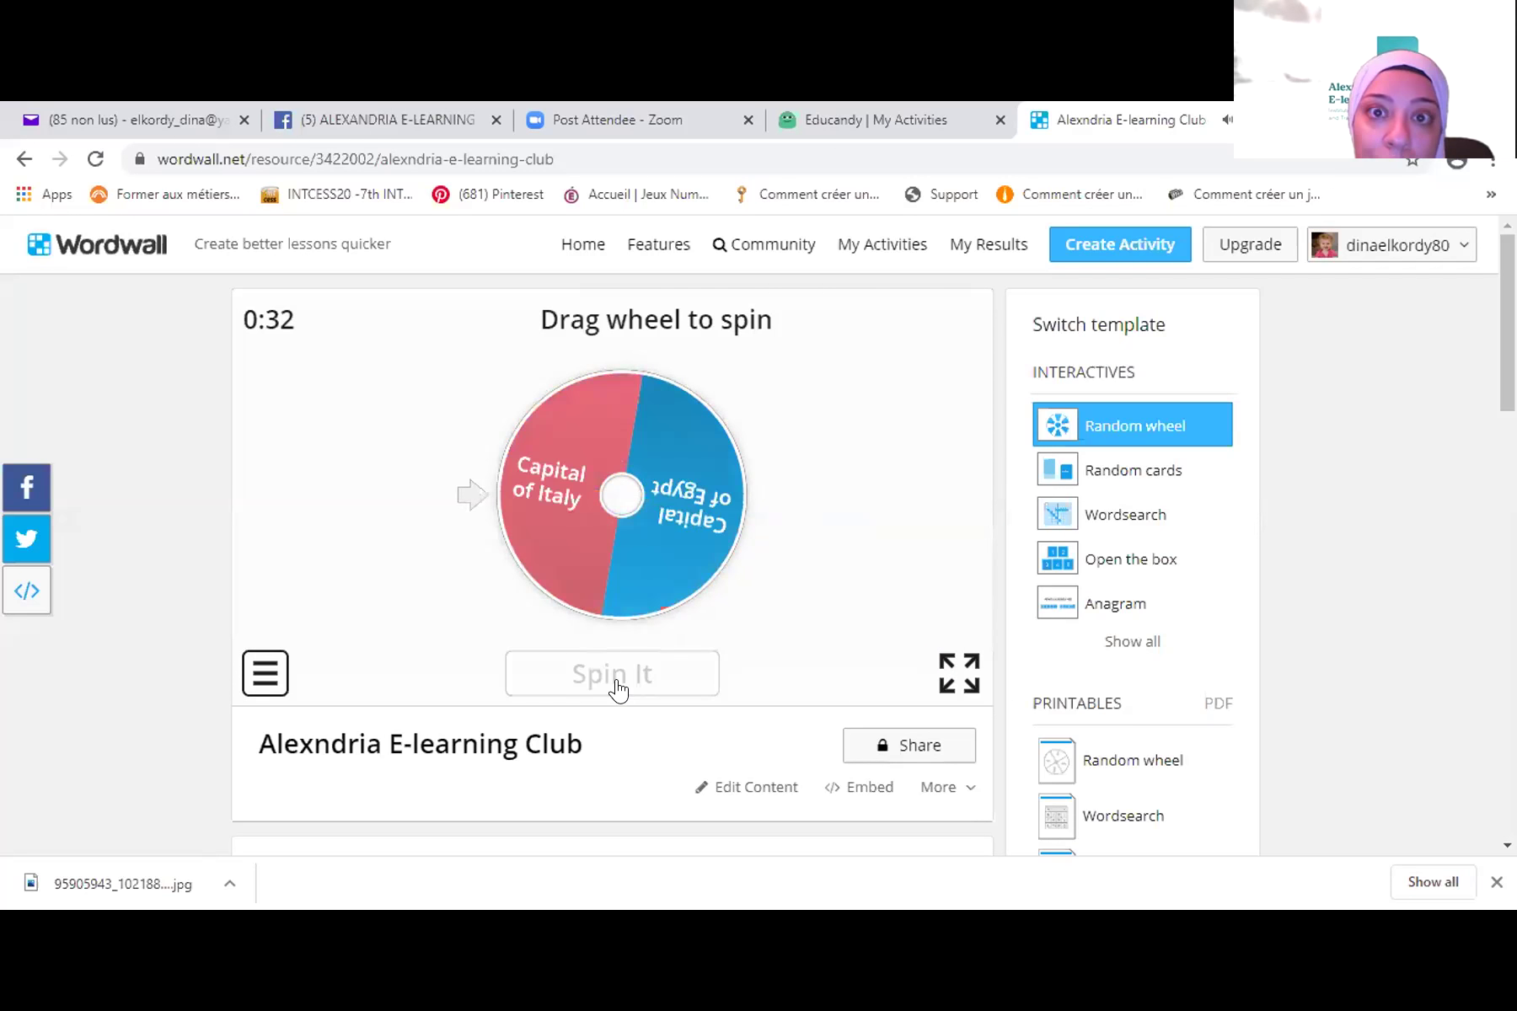
left_click(617, 684)
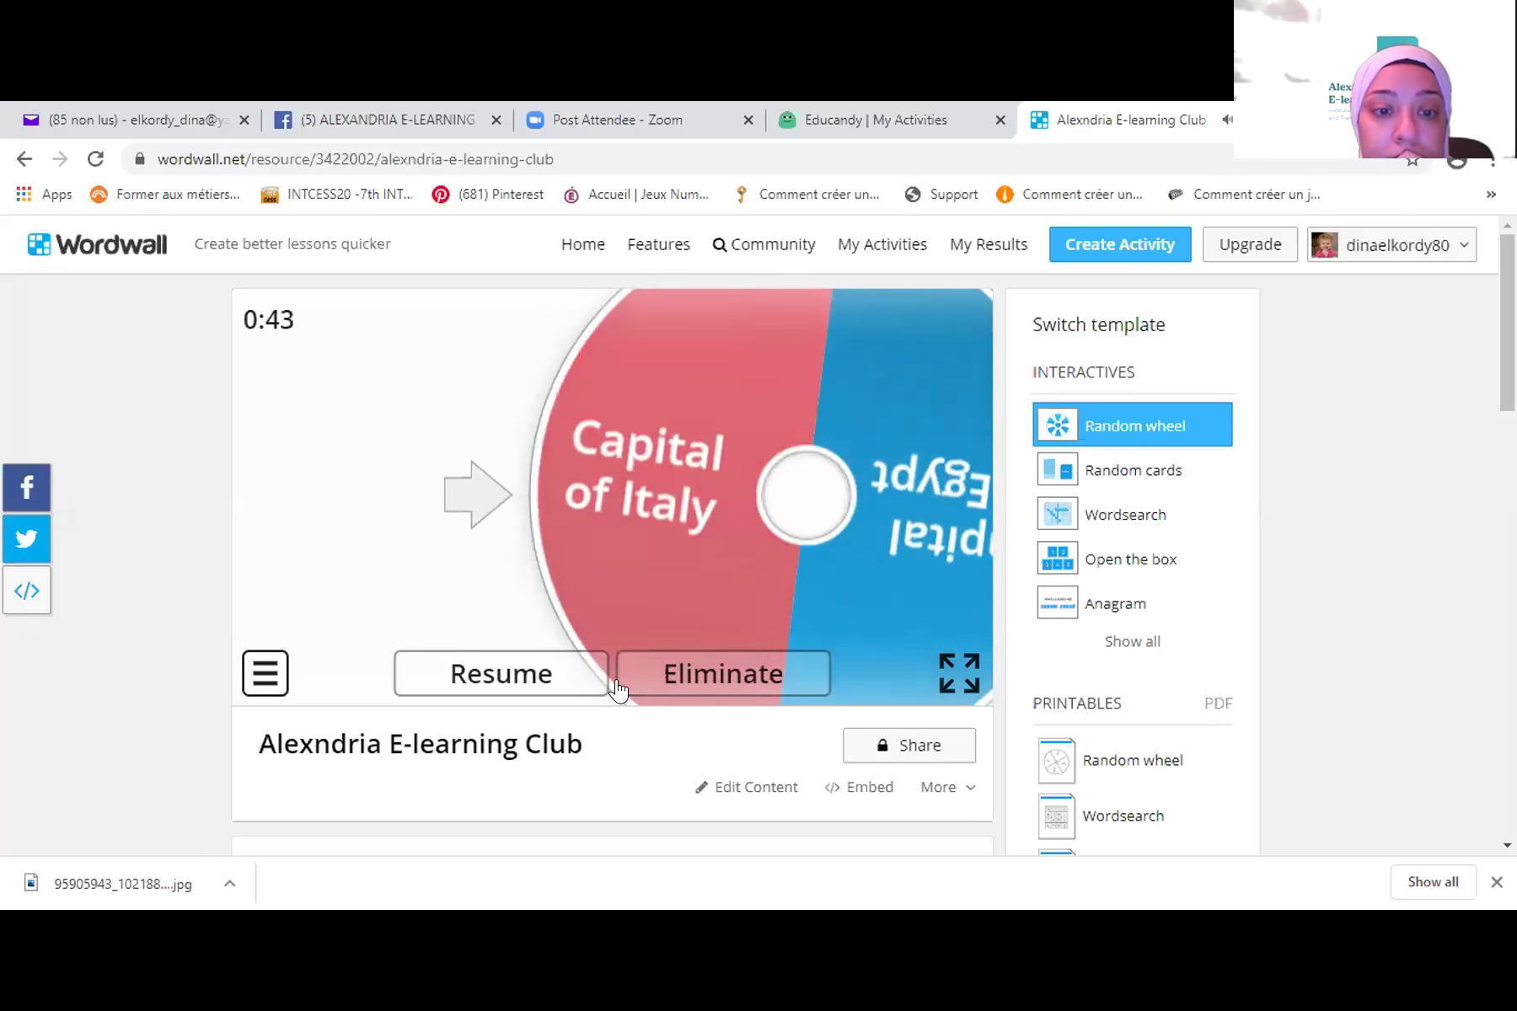
left_click(694, 680)
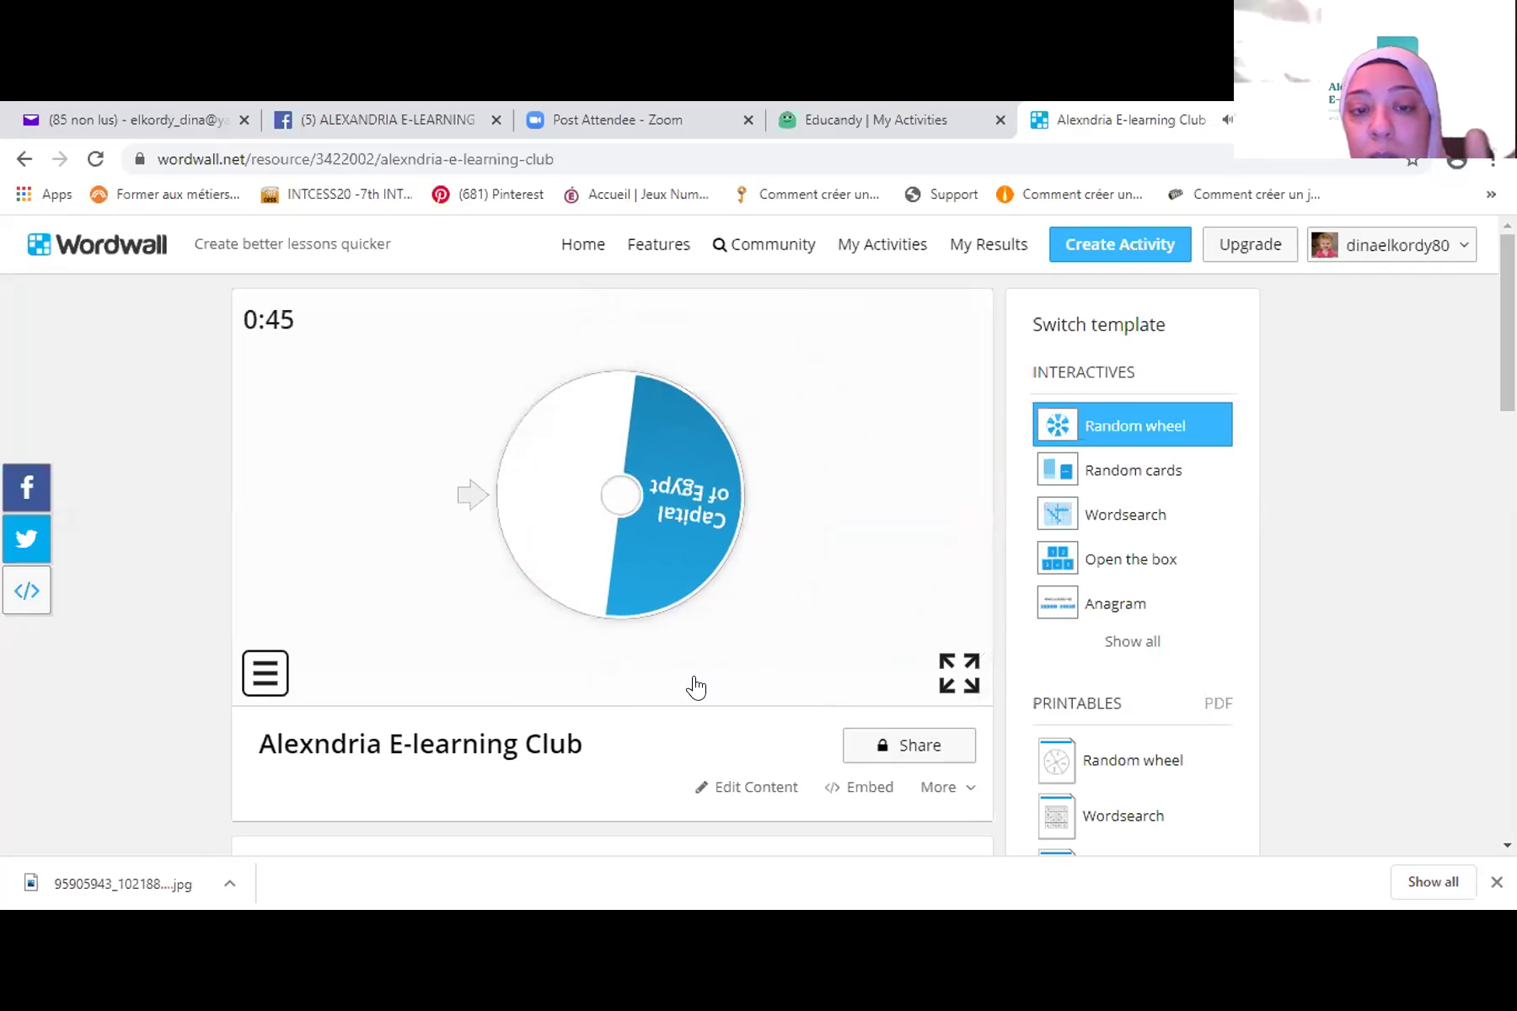
- Spin the wheel again and publish the activity to the community under its title "Alexndria E-learning Club"
left_click(694, 680)
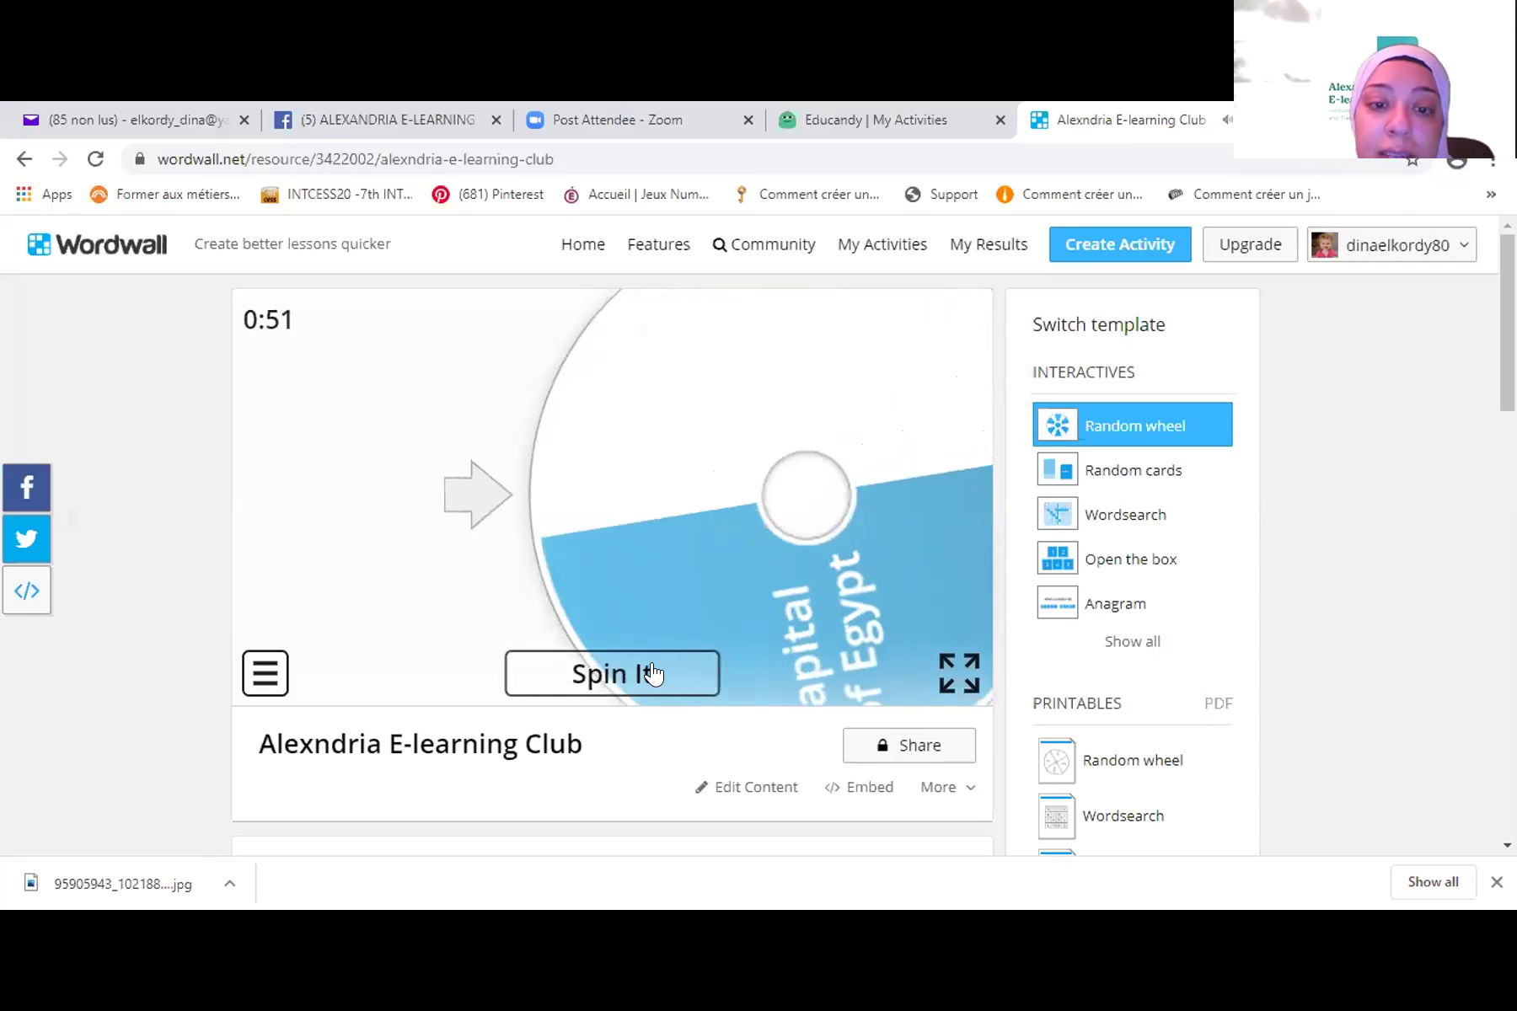
left_click(882, 742)
left_click(567, 720)
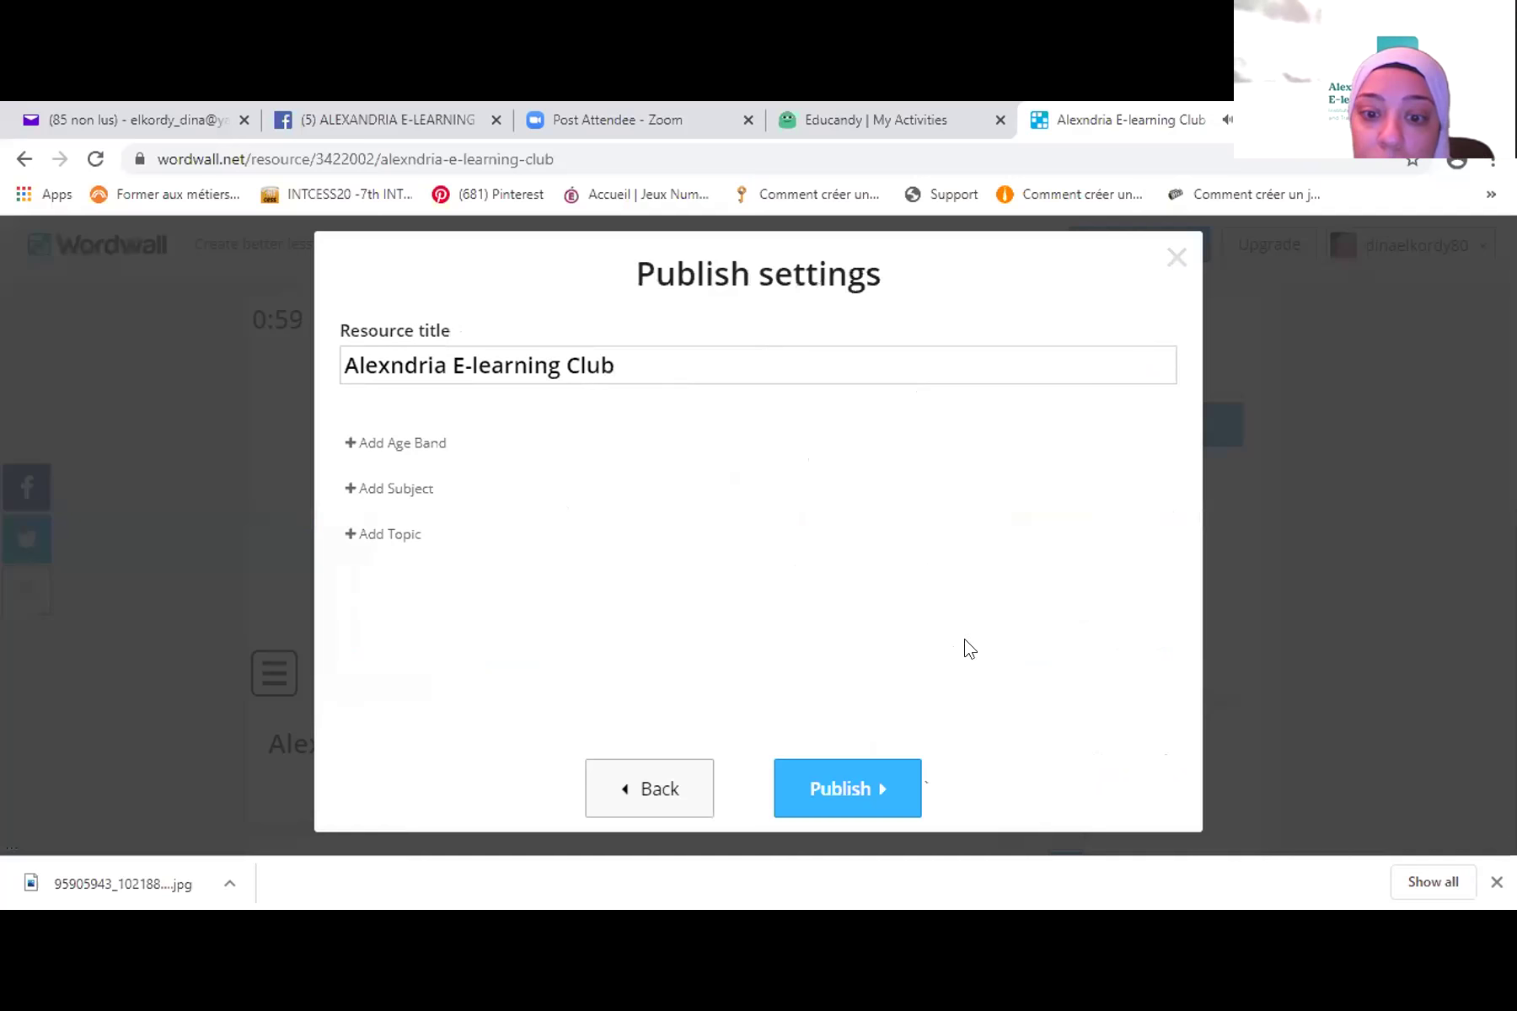
left_click(865, 782)
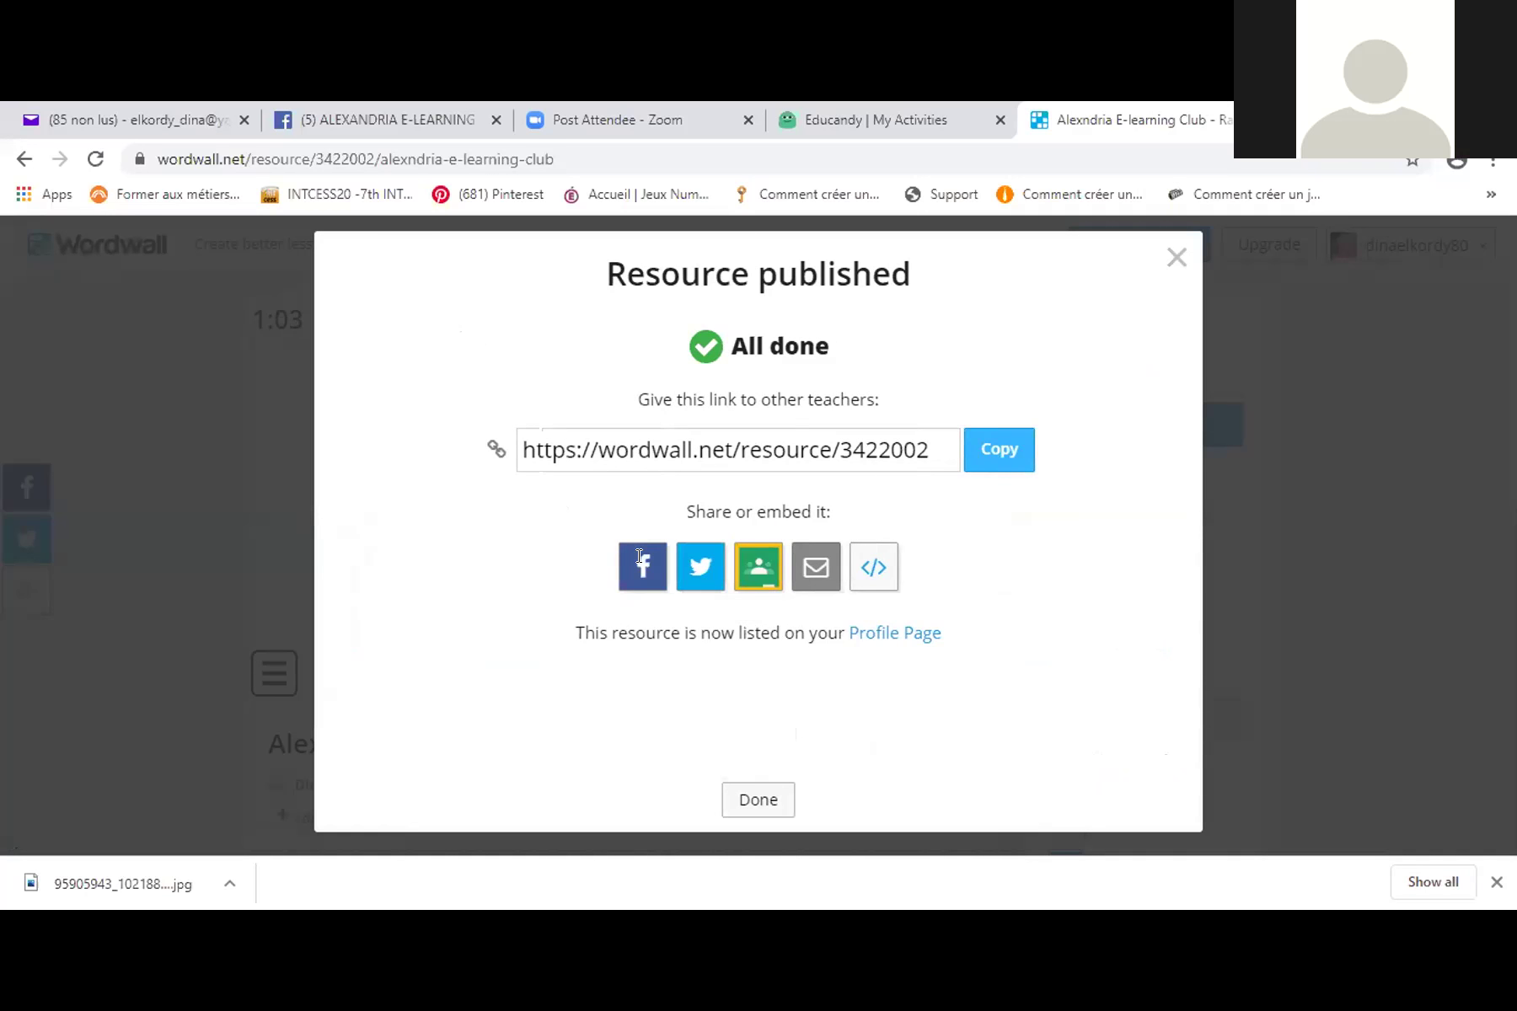
left_click_drag(731, 451, 692, 472)
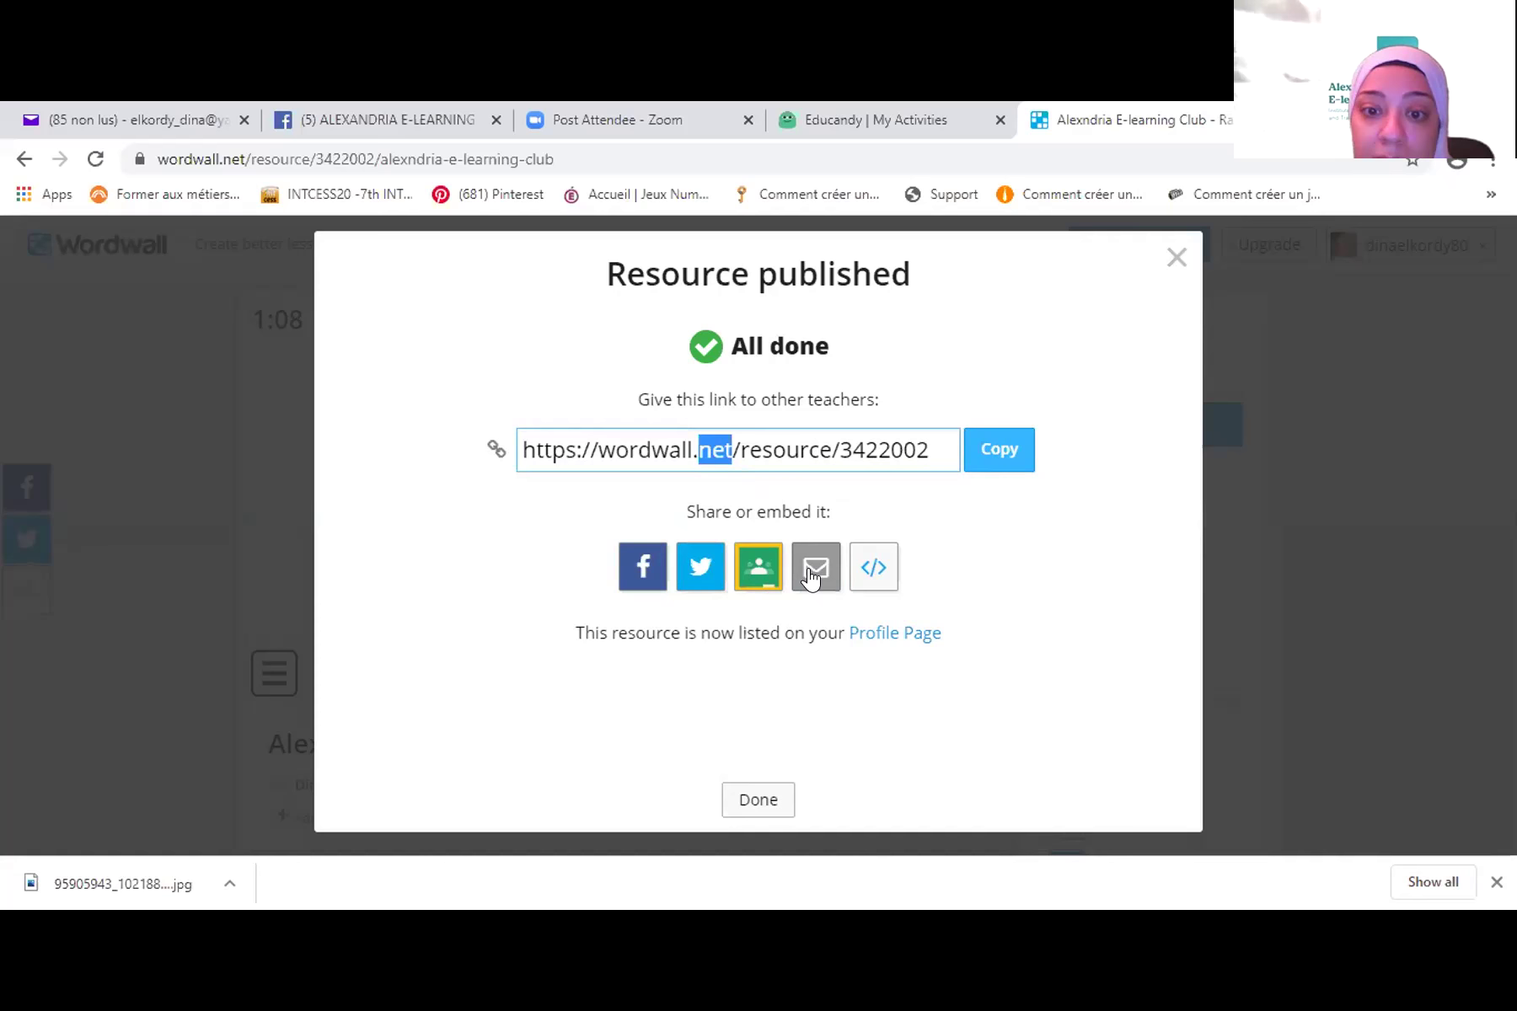
left_click(1174, 266)
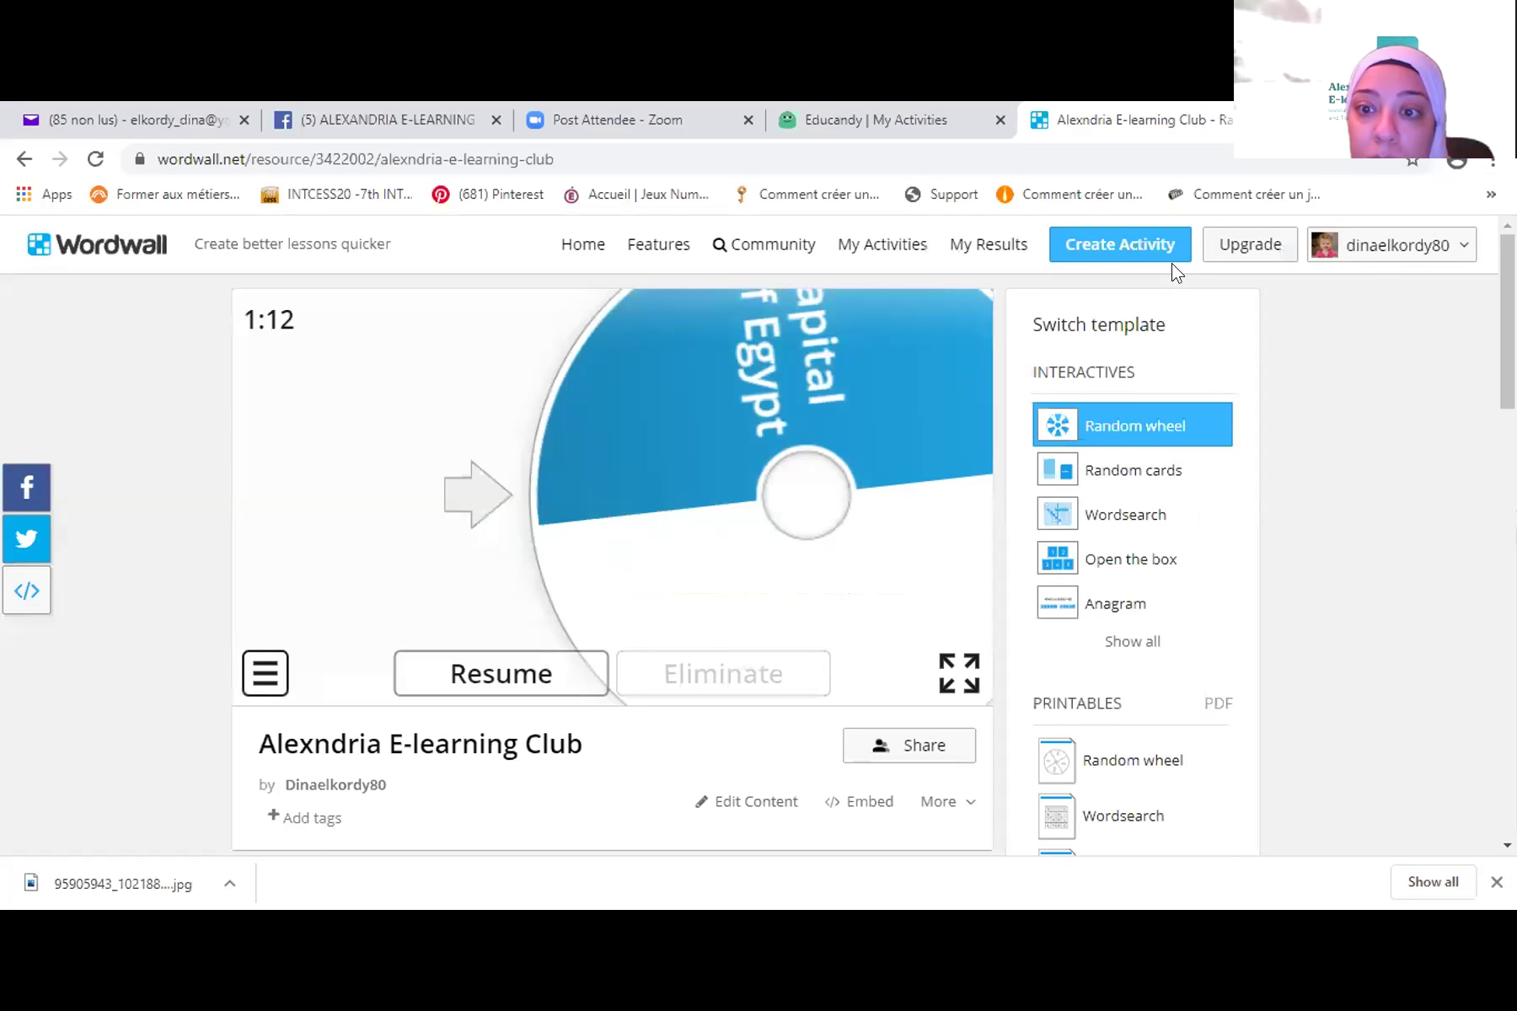
- Preview the activity in the Random cards template, dealing the whole deck, shuffling, dealing one card and shuffling again
left_click(1126, 465)
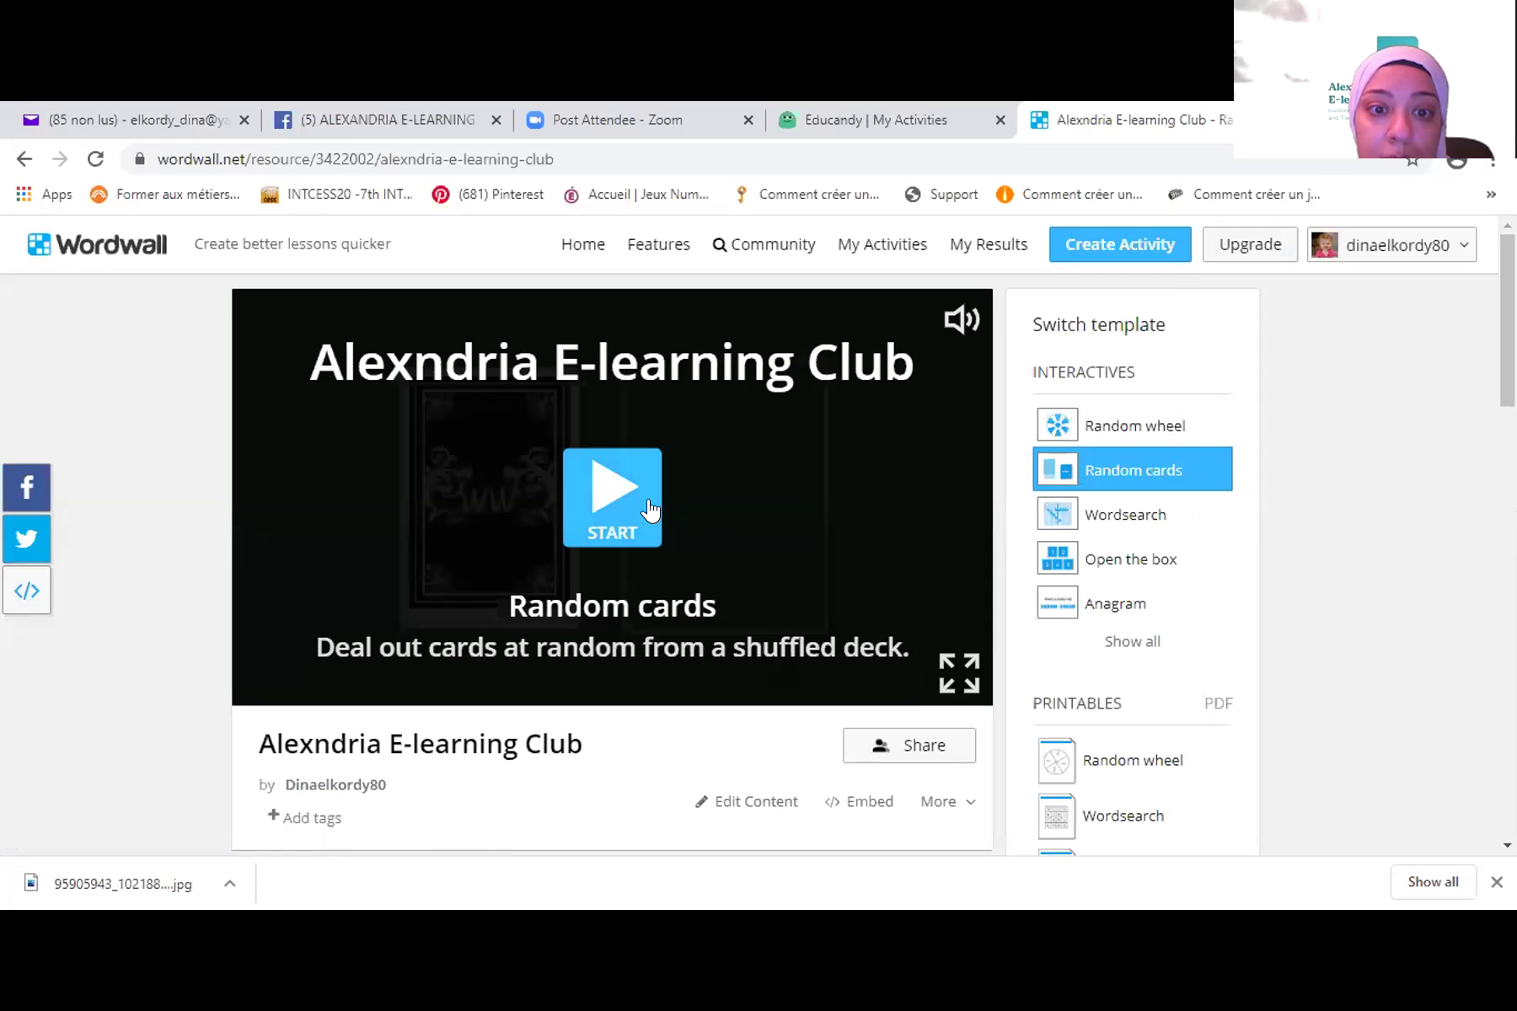
left_click(455, 594)
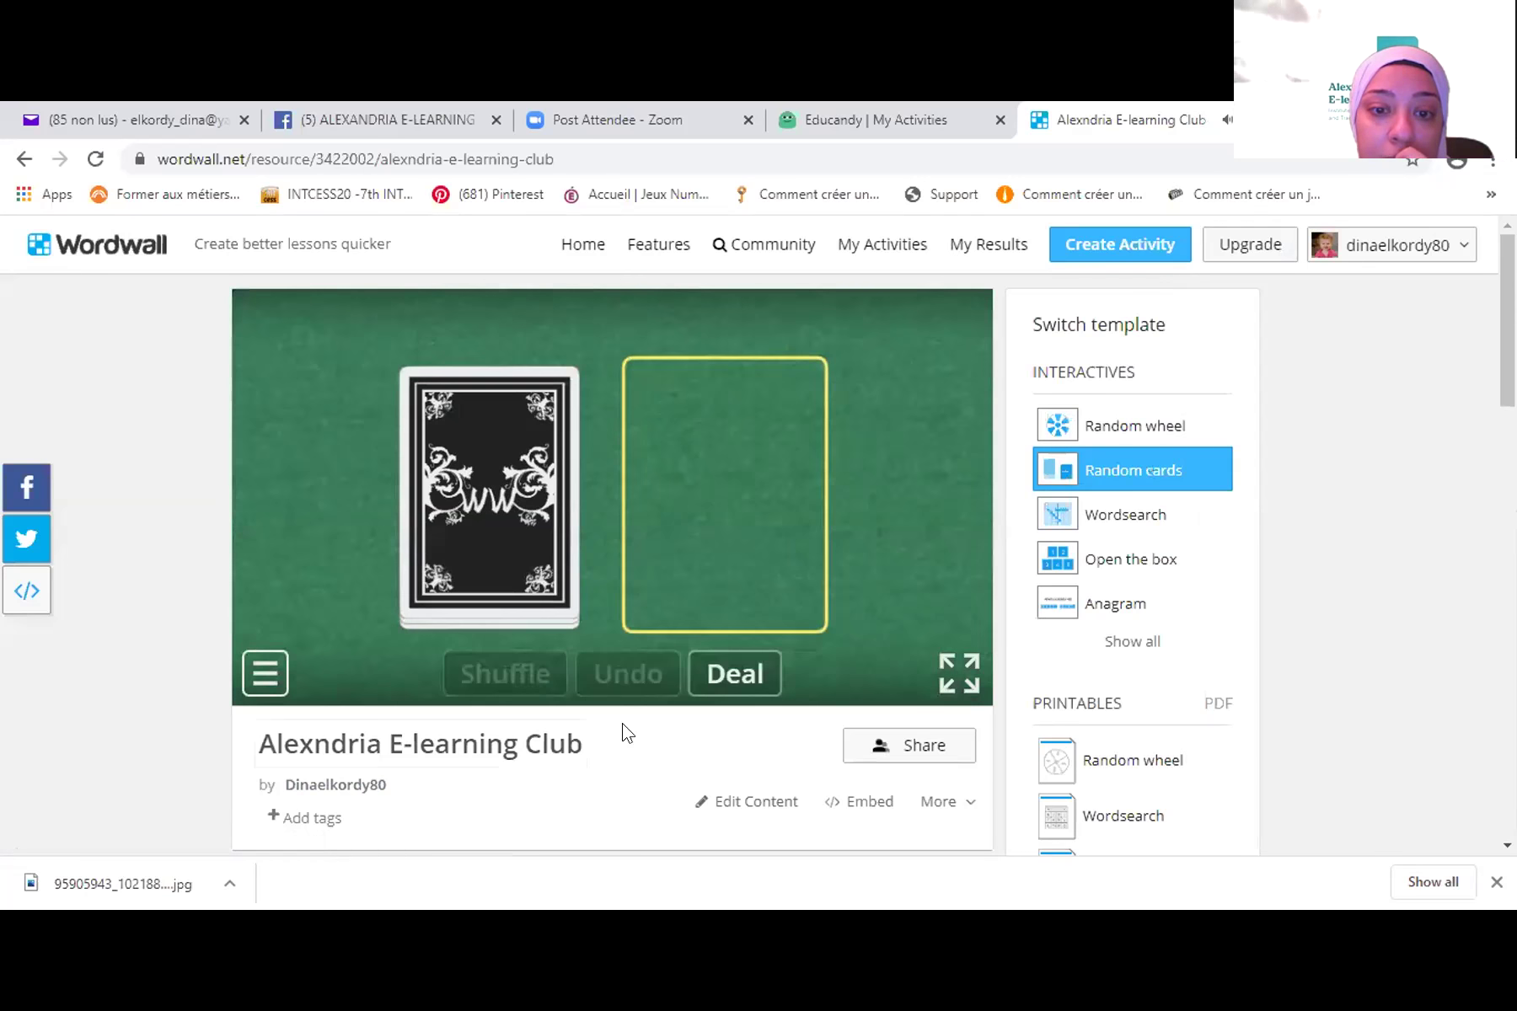
left_click(703, 511)
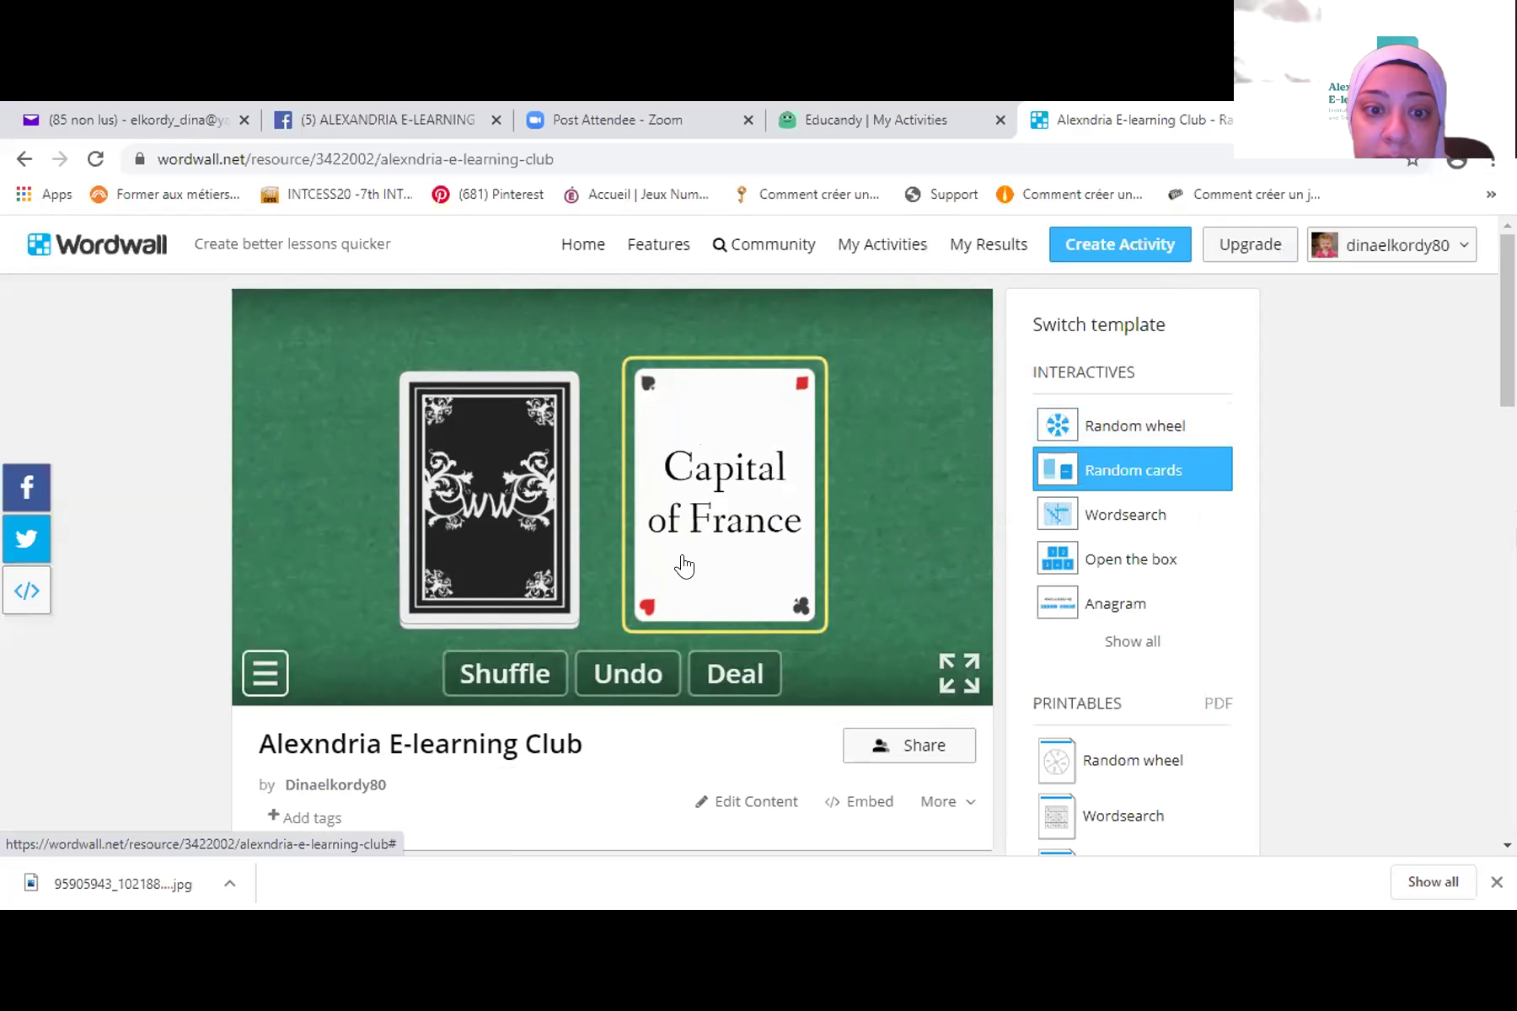
left_click(582, 569)
left_click(675, 578)
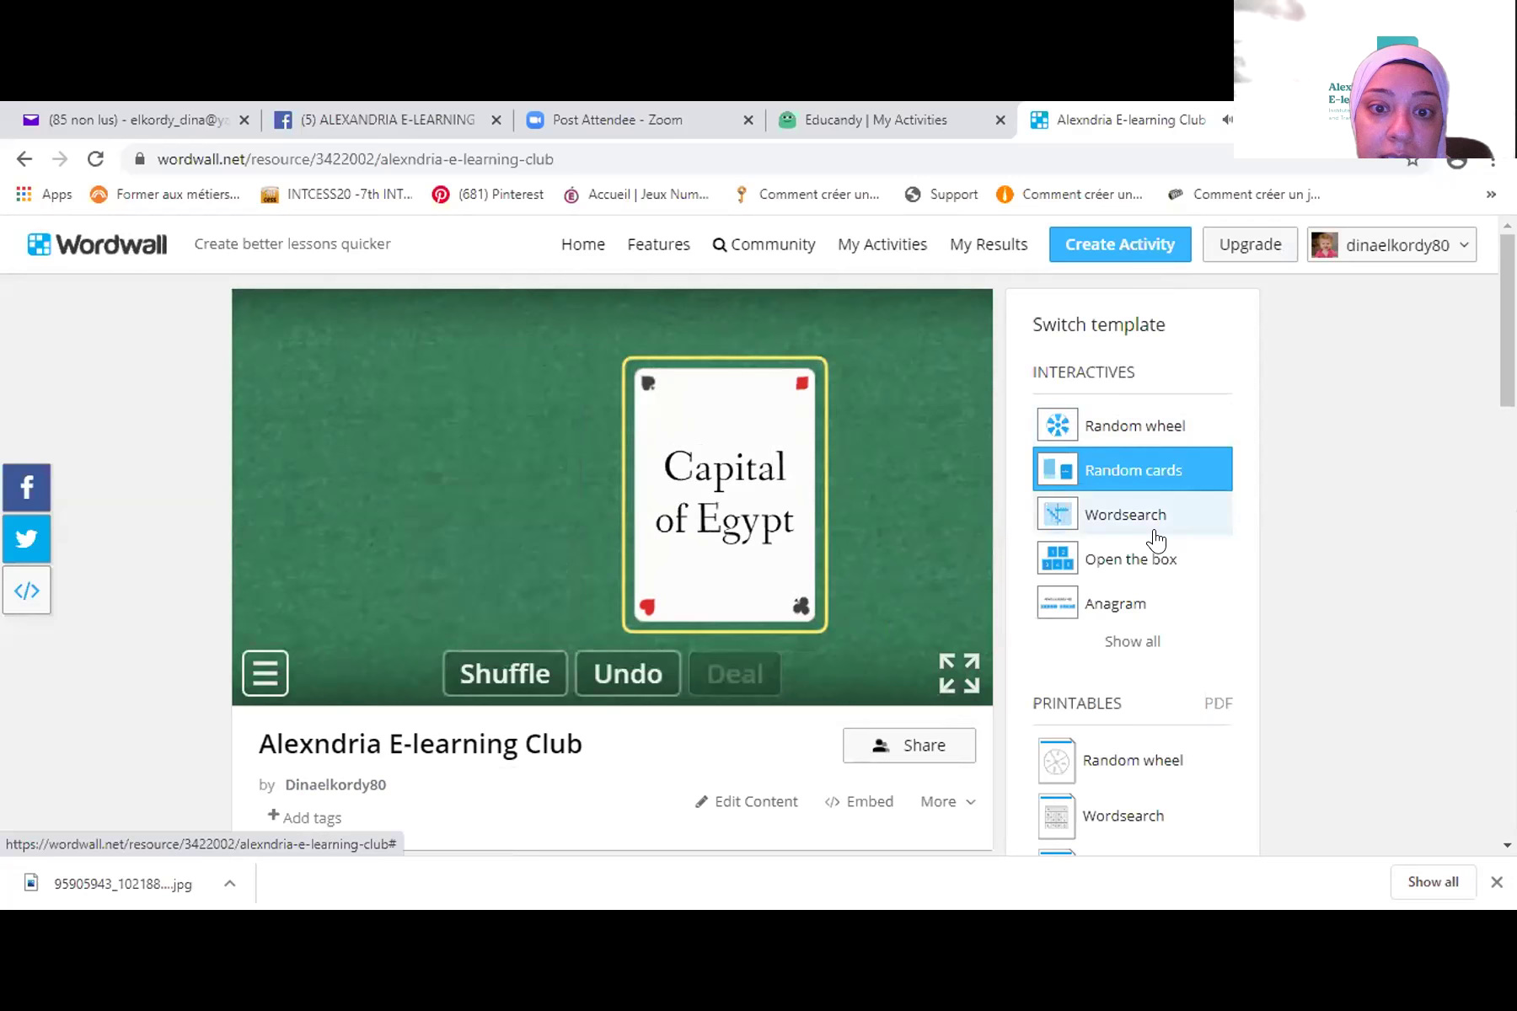
left_click(500, 673)
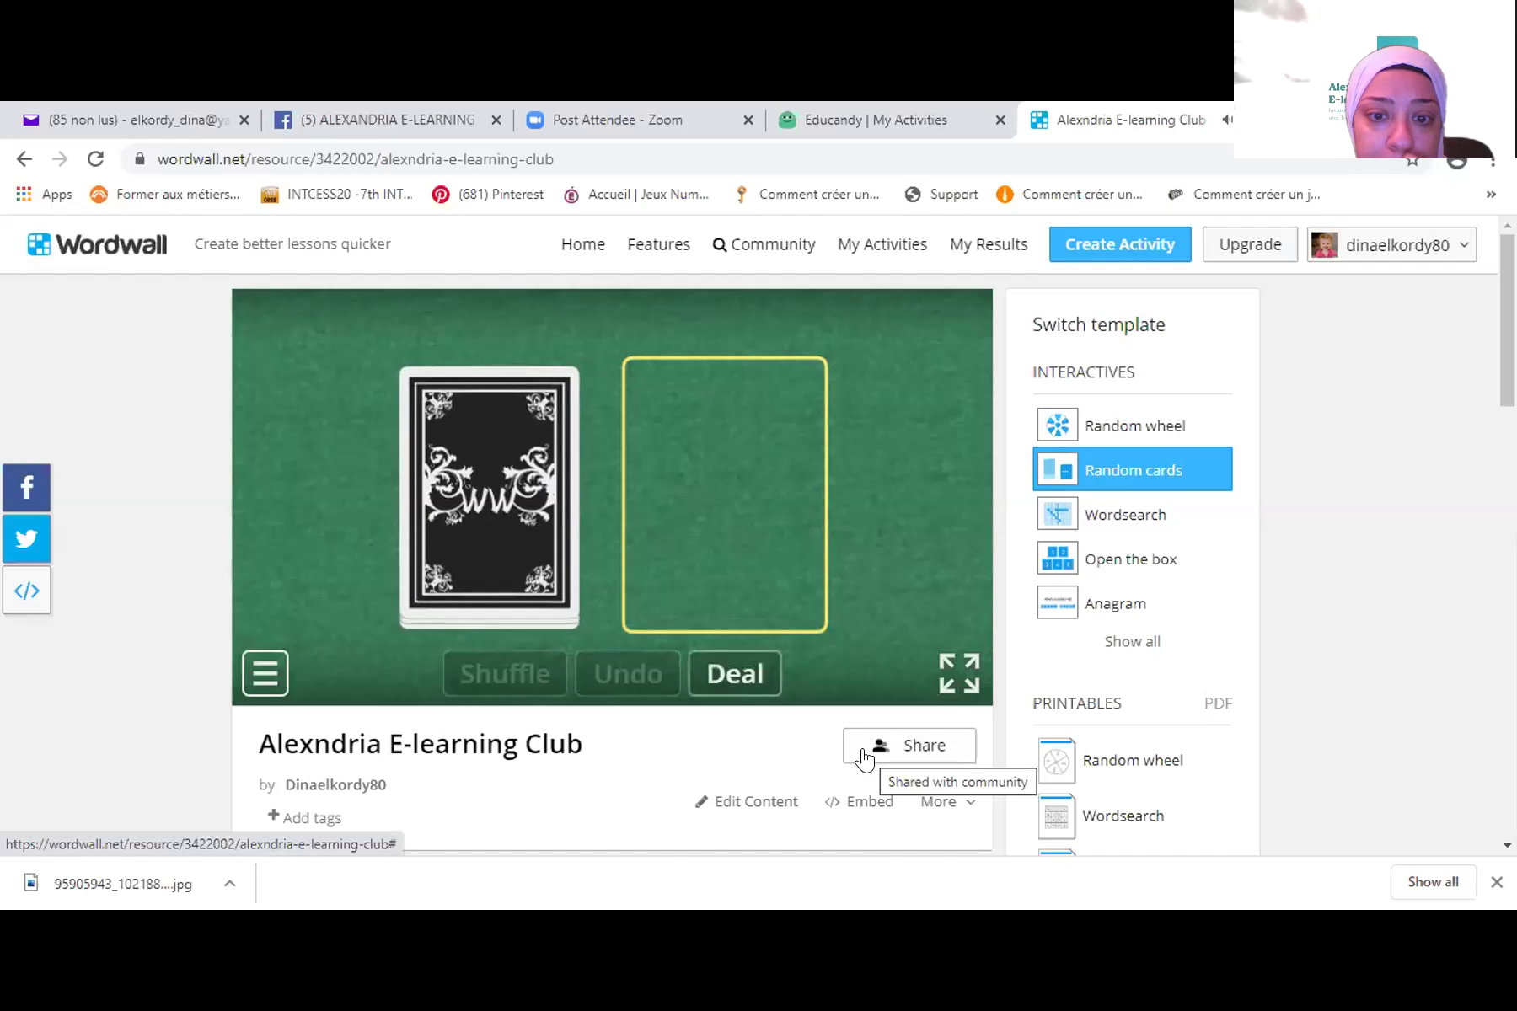
left_click(722, 678)
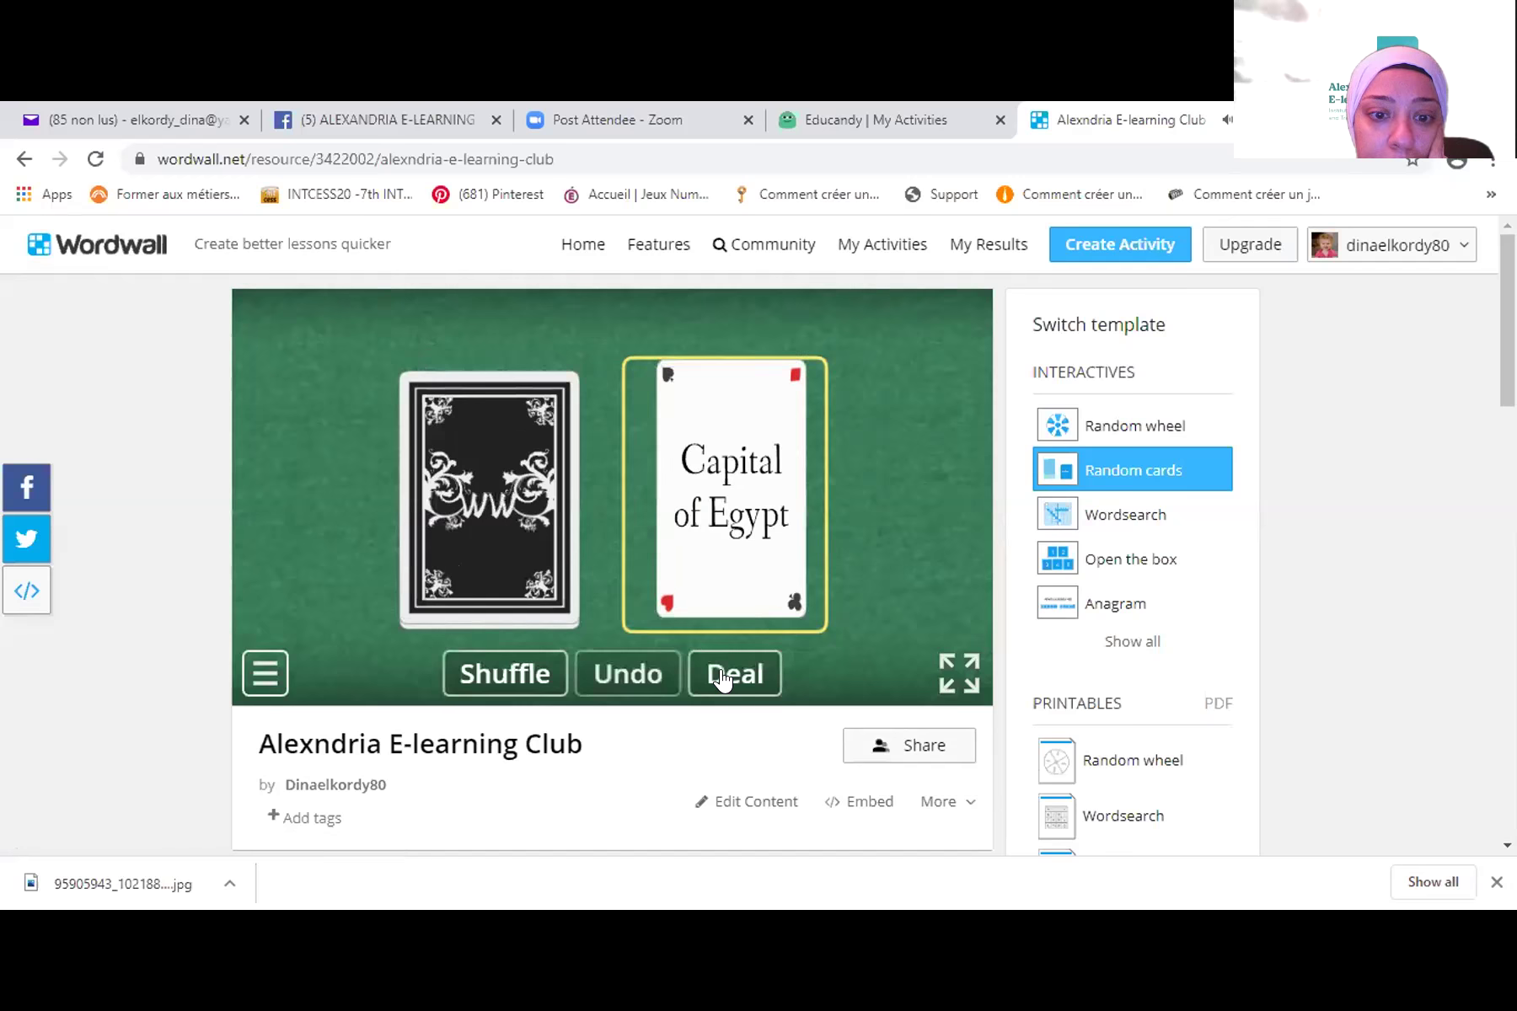
left_click(461, 689)
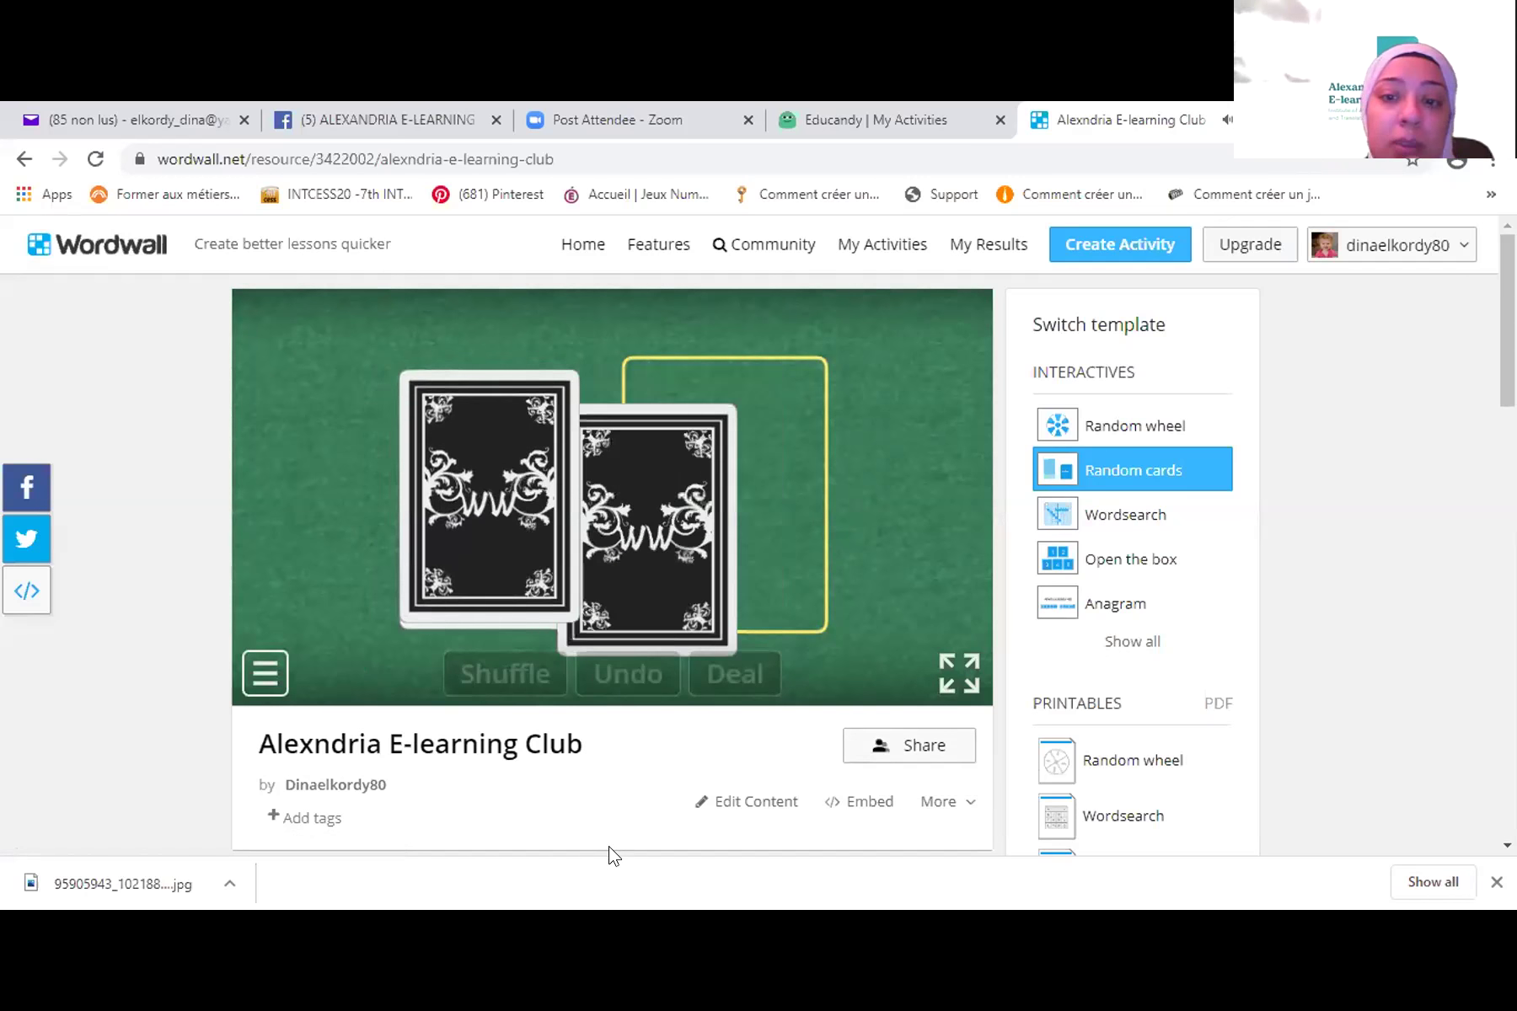
- Switch the activity to the interactive Wordsearch template, start it and look over the letter grid
left_click(1096, 515)
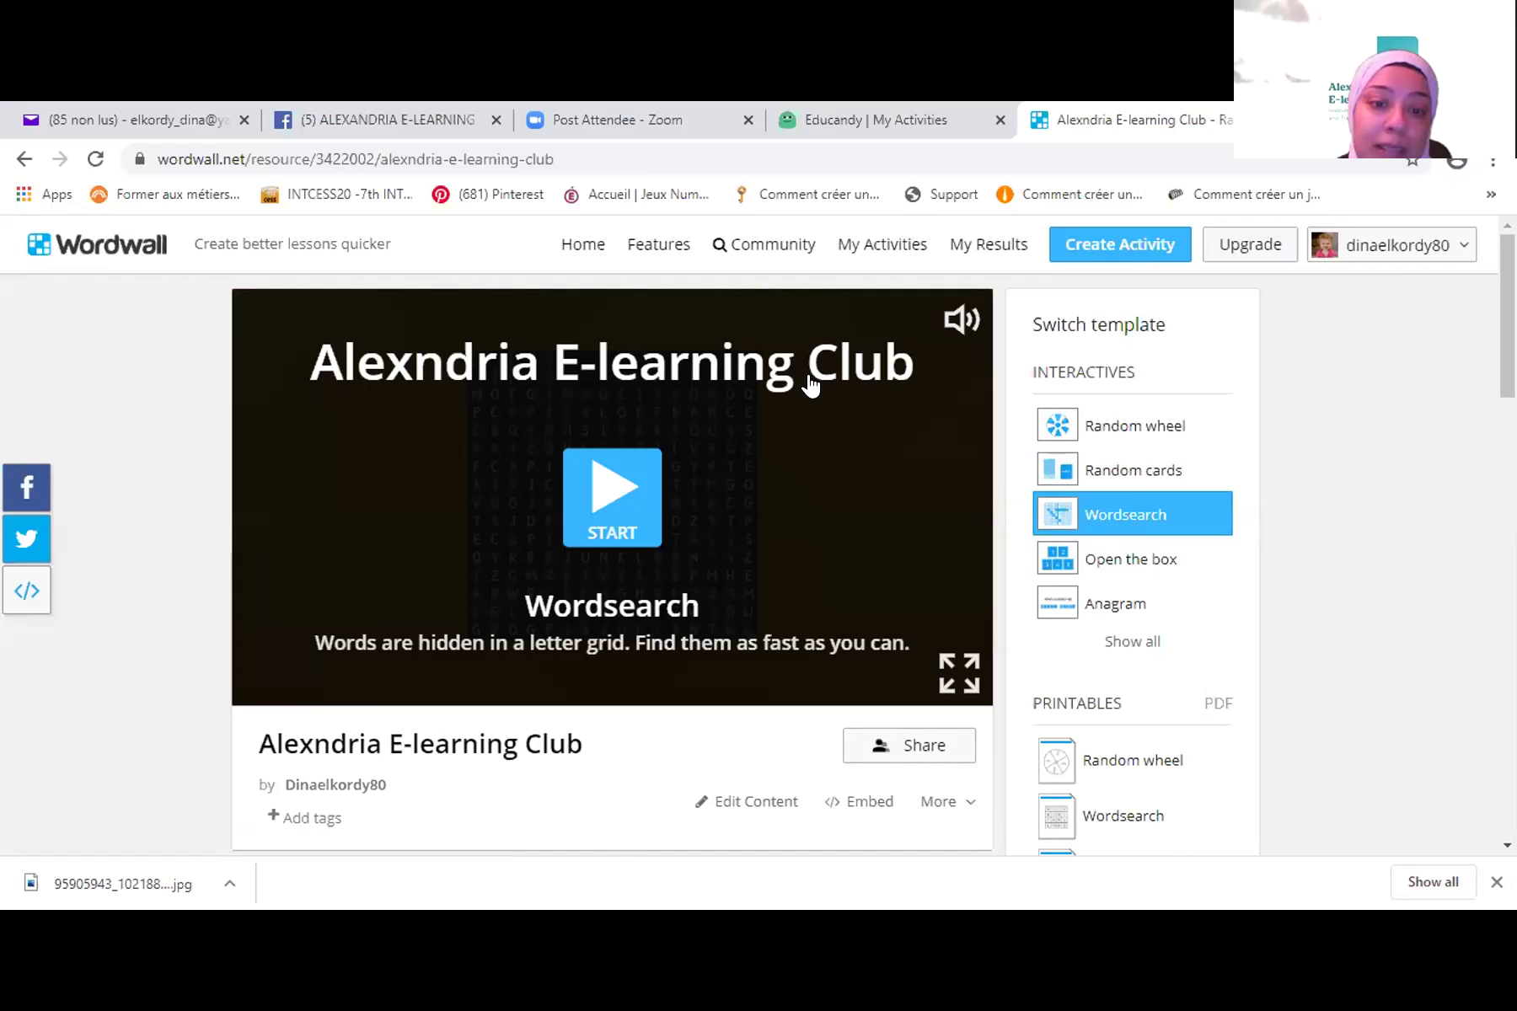
left_click(628, 510)
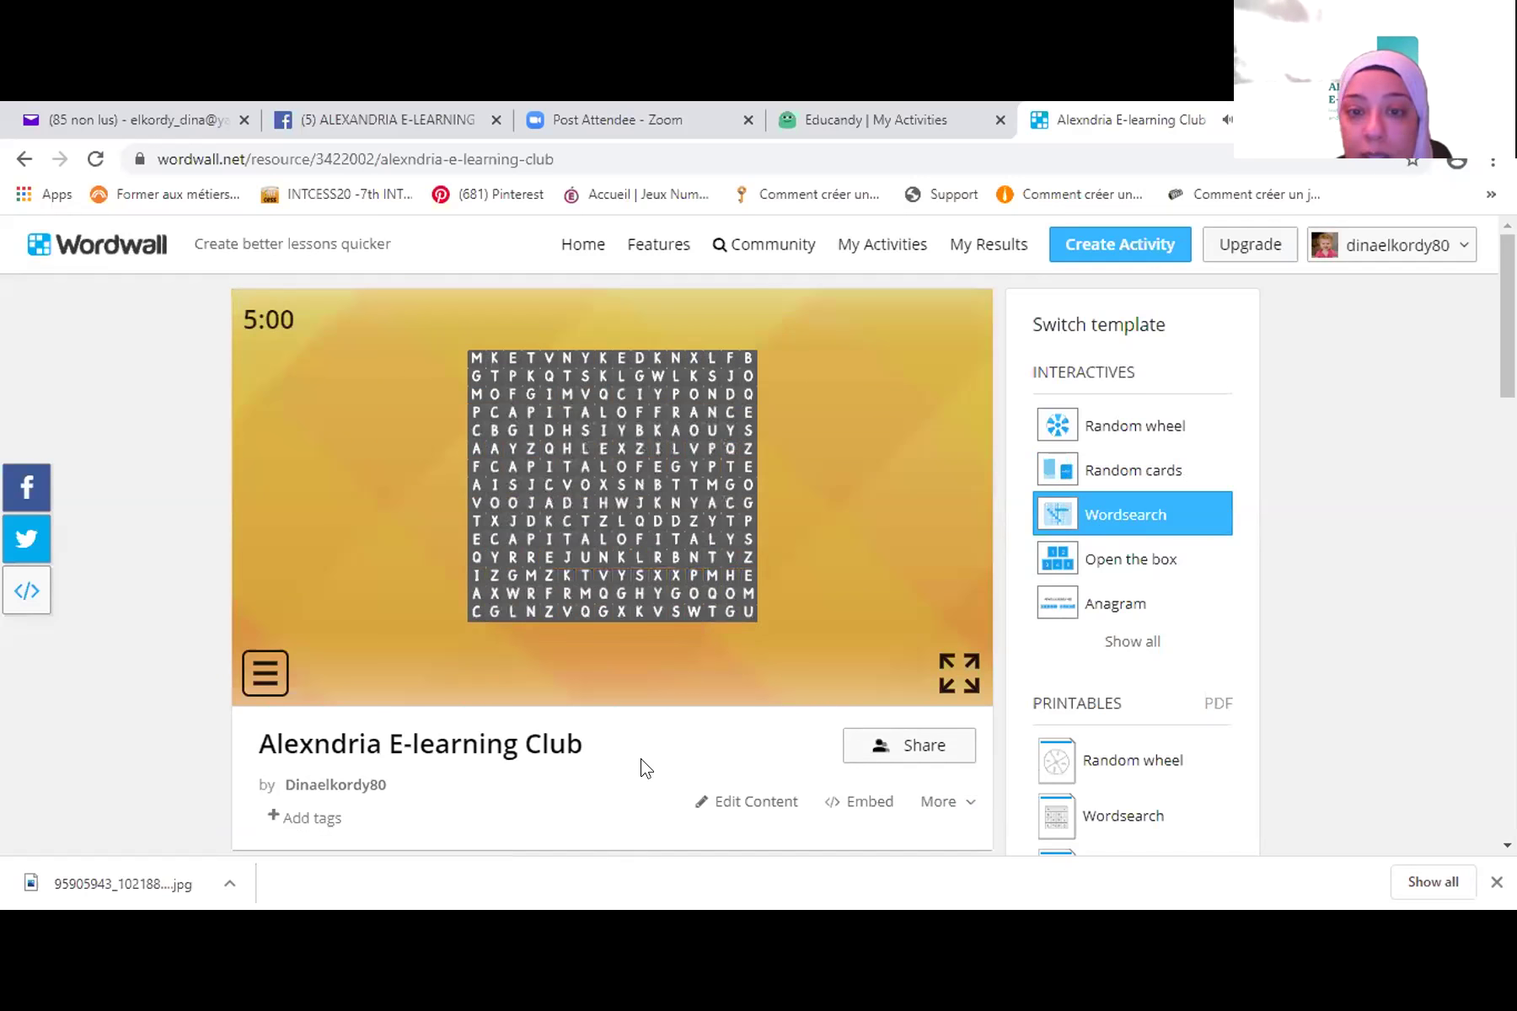
scroll(1087, 563, "down", 1)
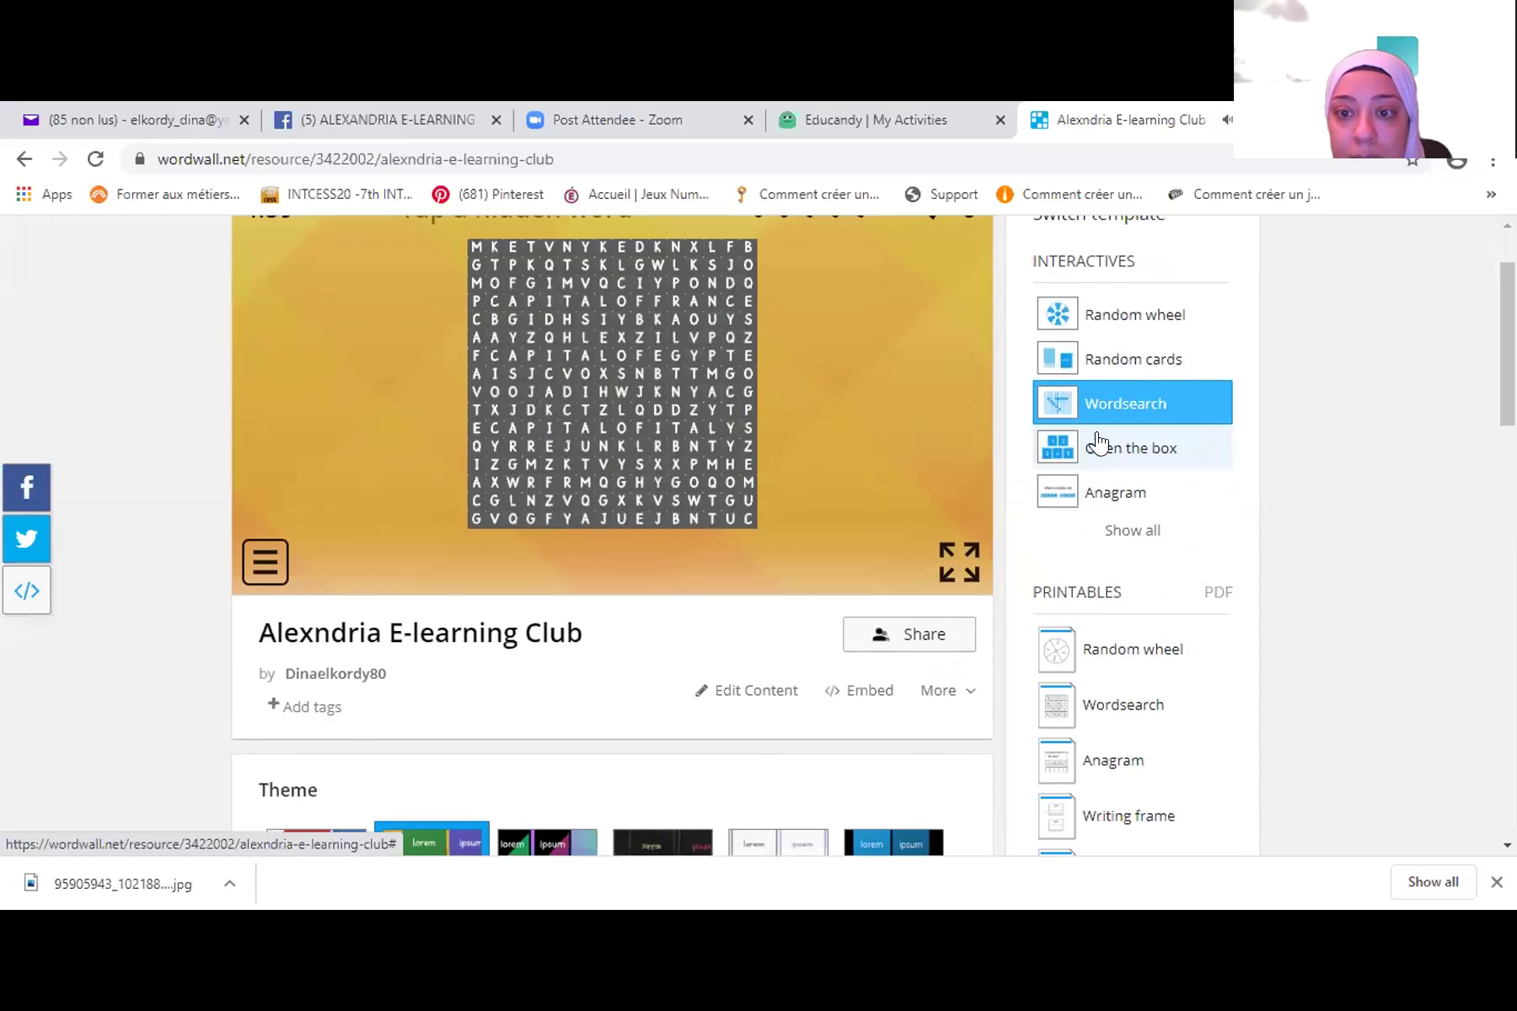
scroll(1098, 442, "up", 1)
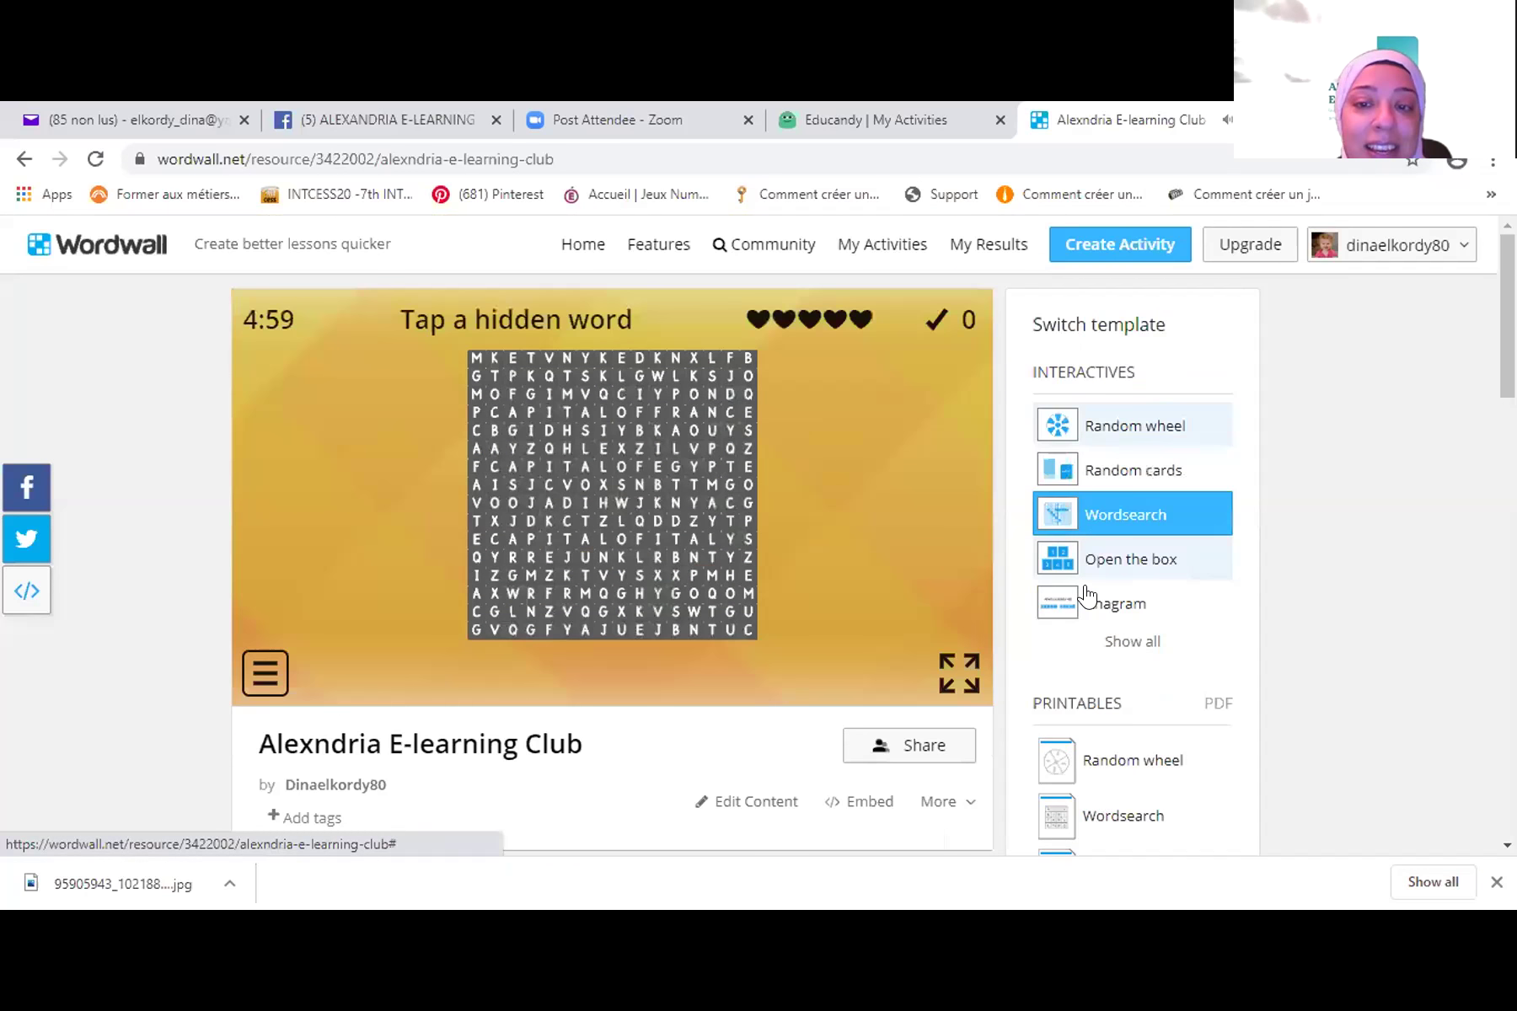
- Preview the activity in the Open the box template, starting it and opening the boxes
left_click(1084, 580)
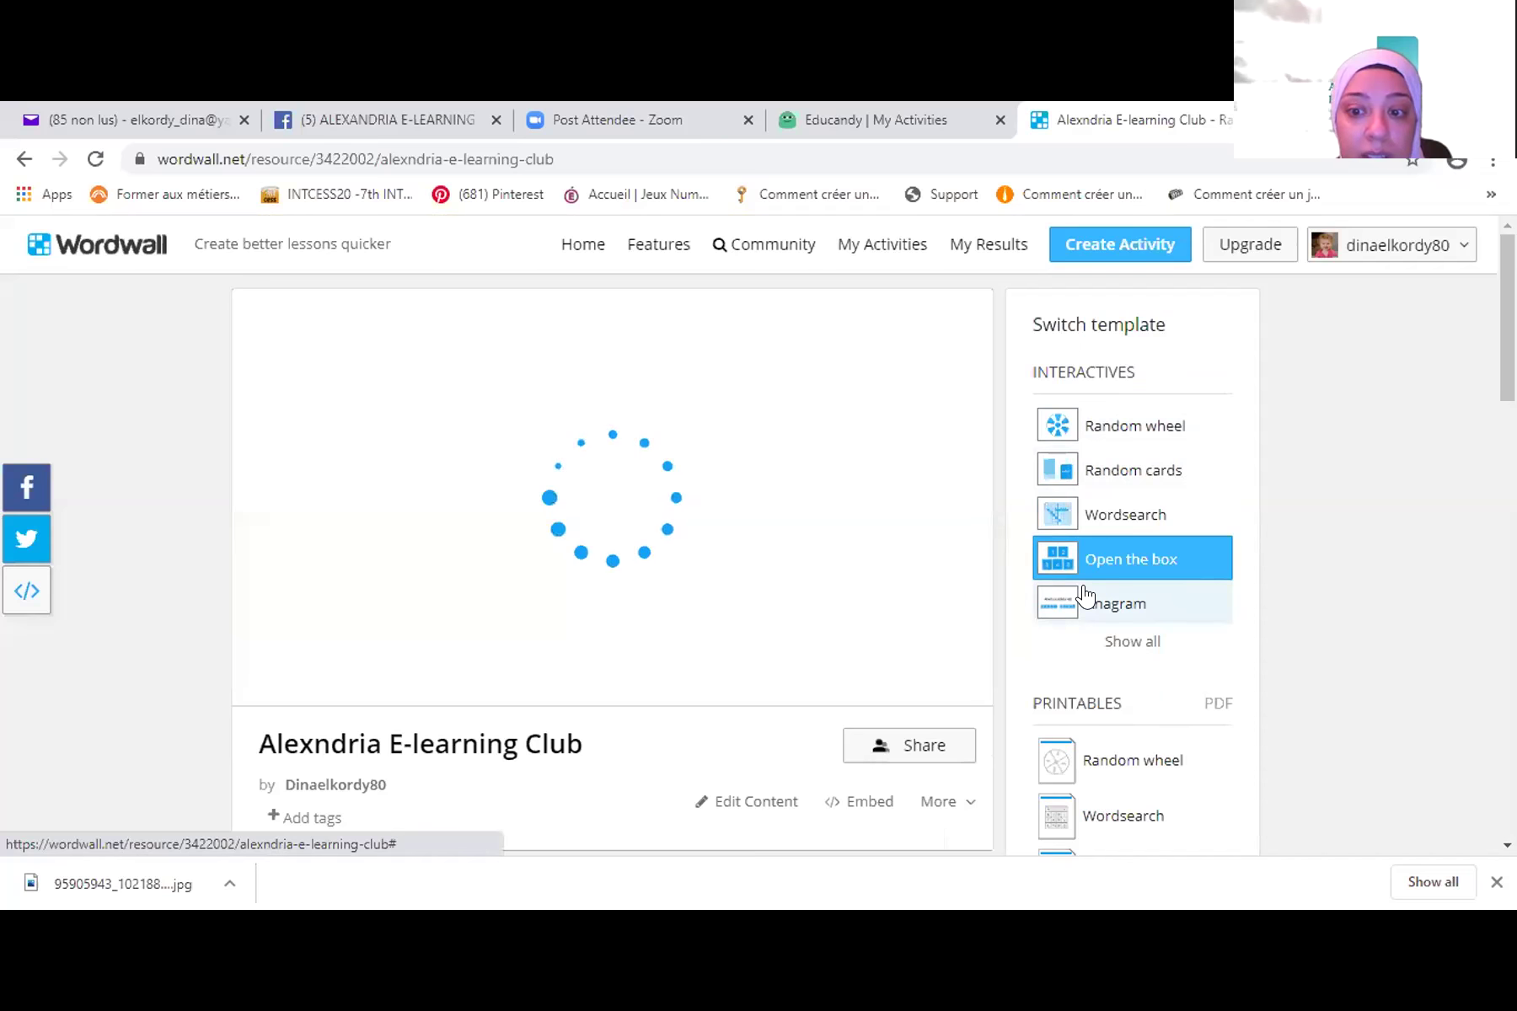
left_click(638, 509)
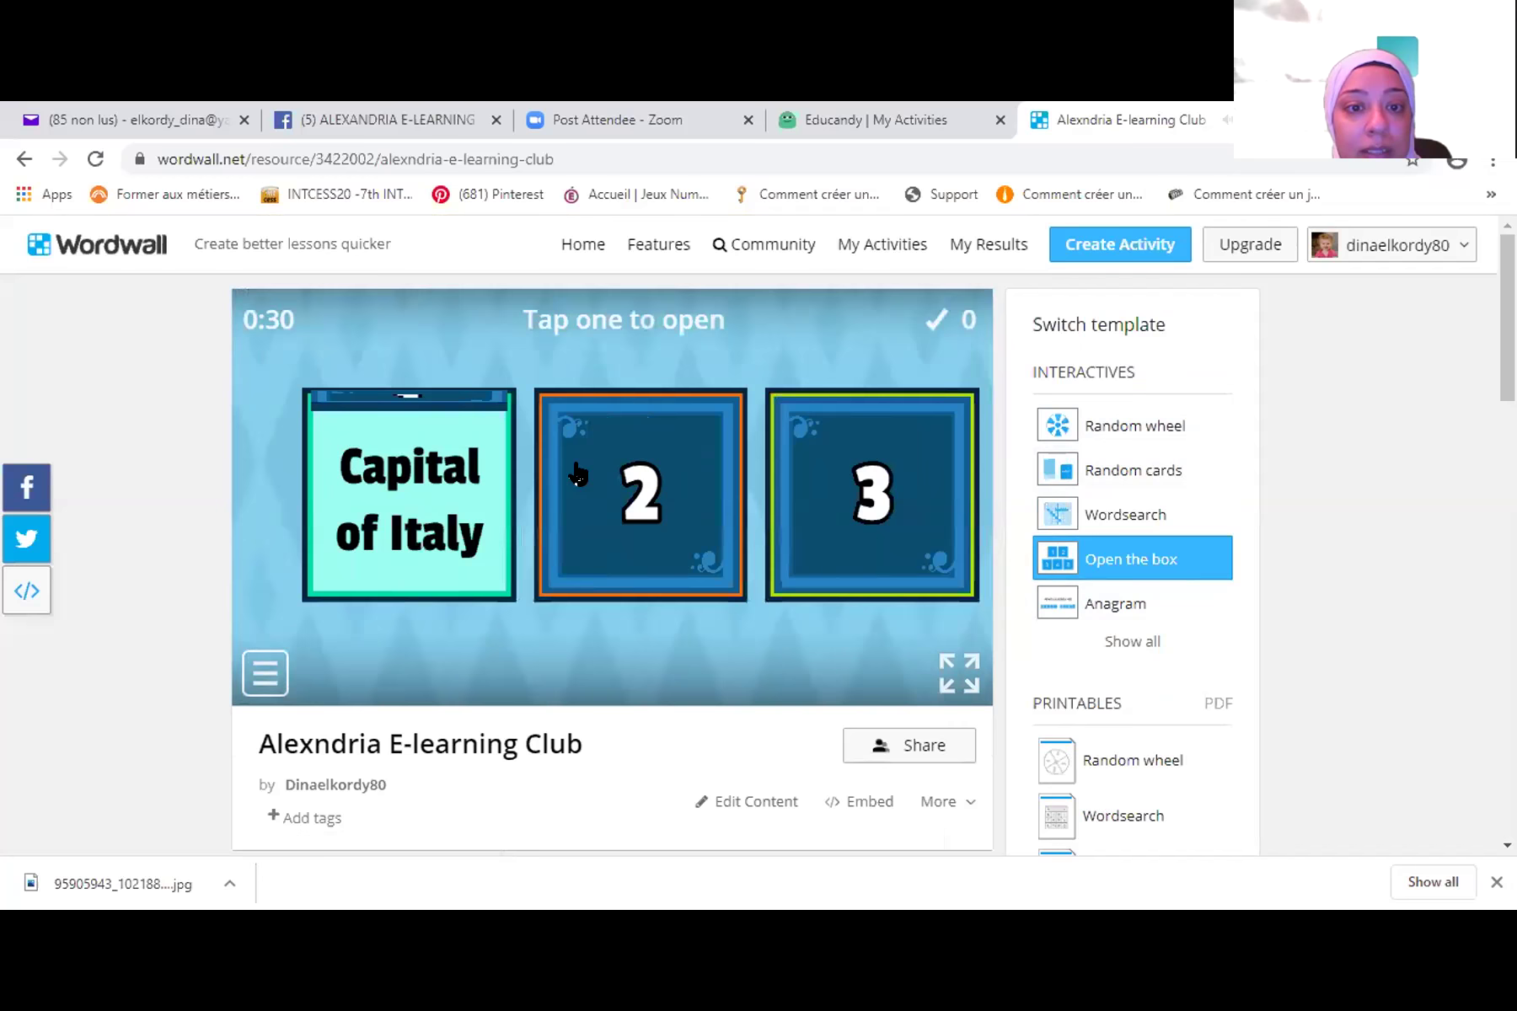
left_click(590, 482)
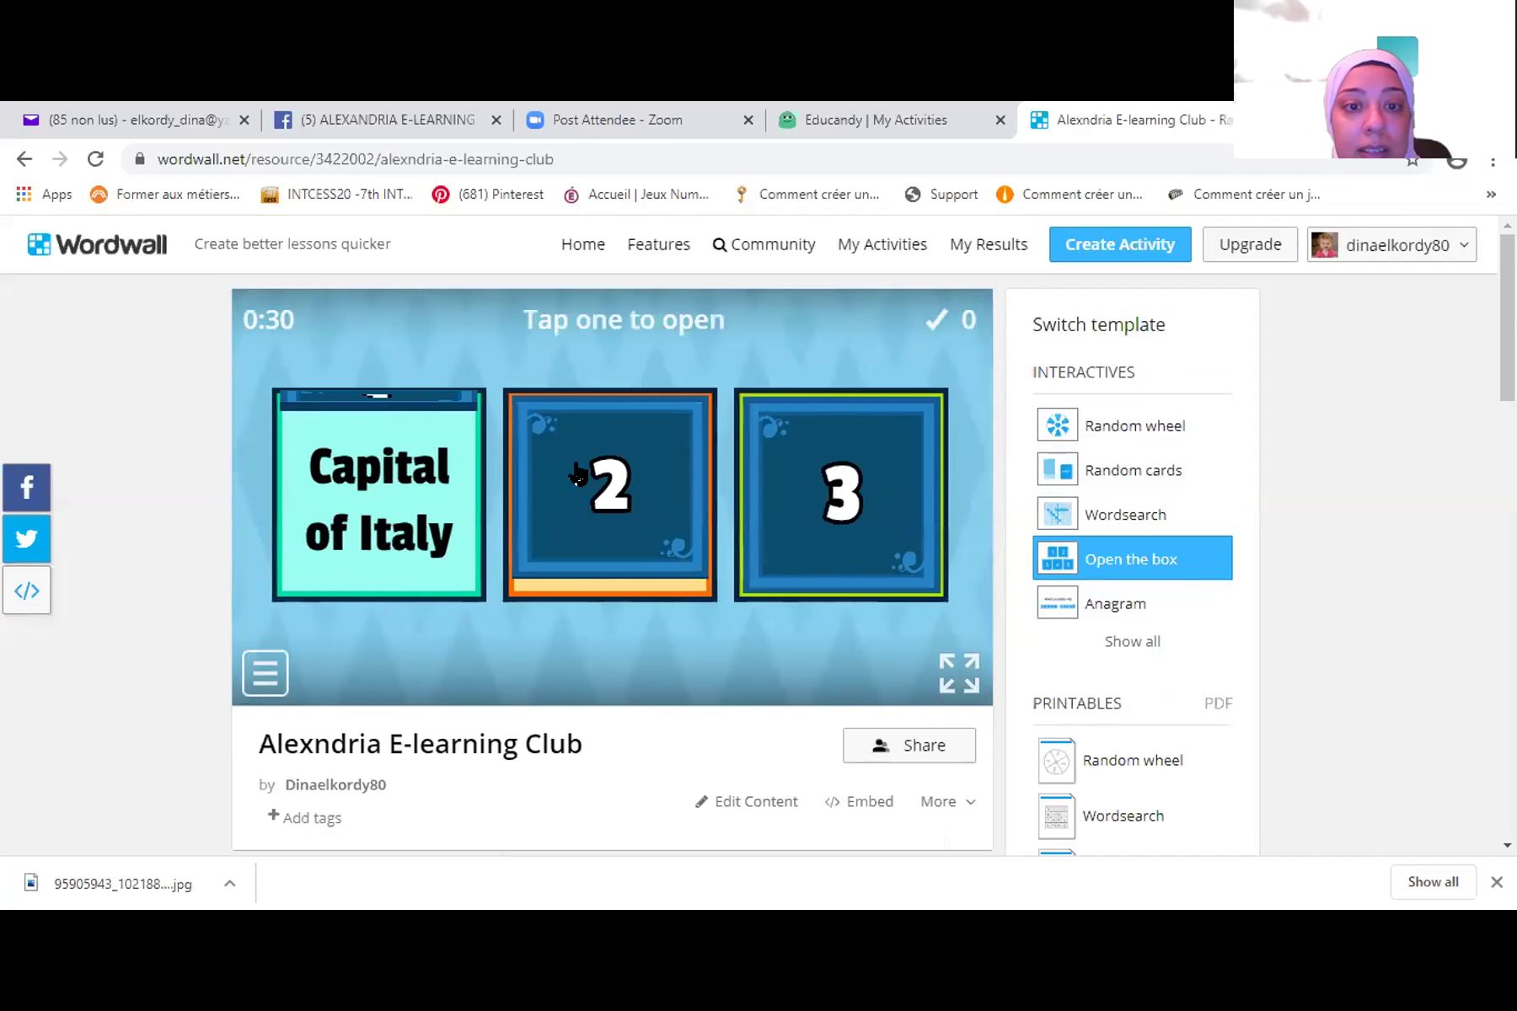
left_click(882, 505)
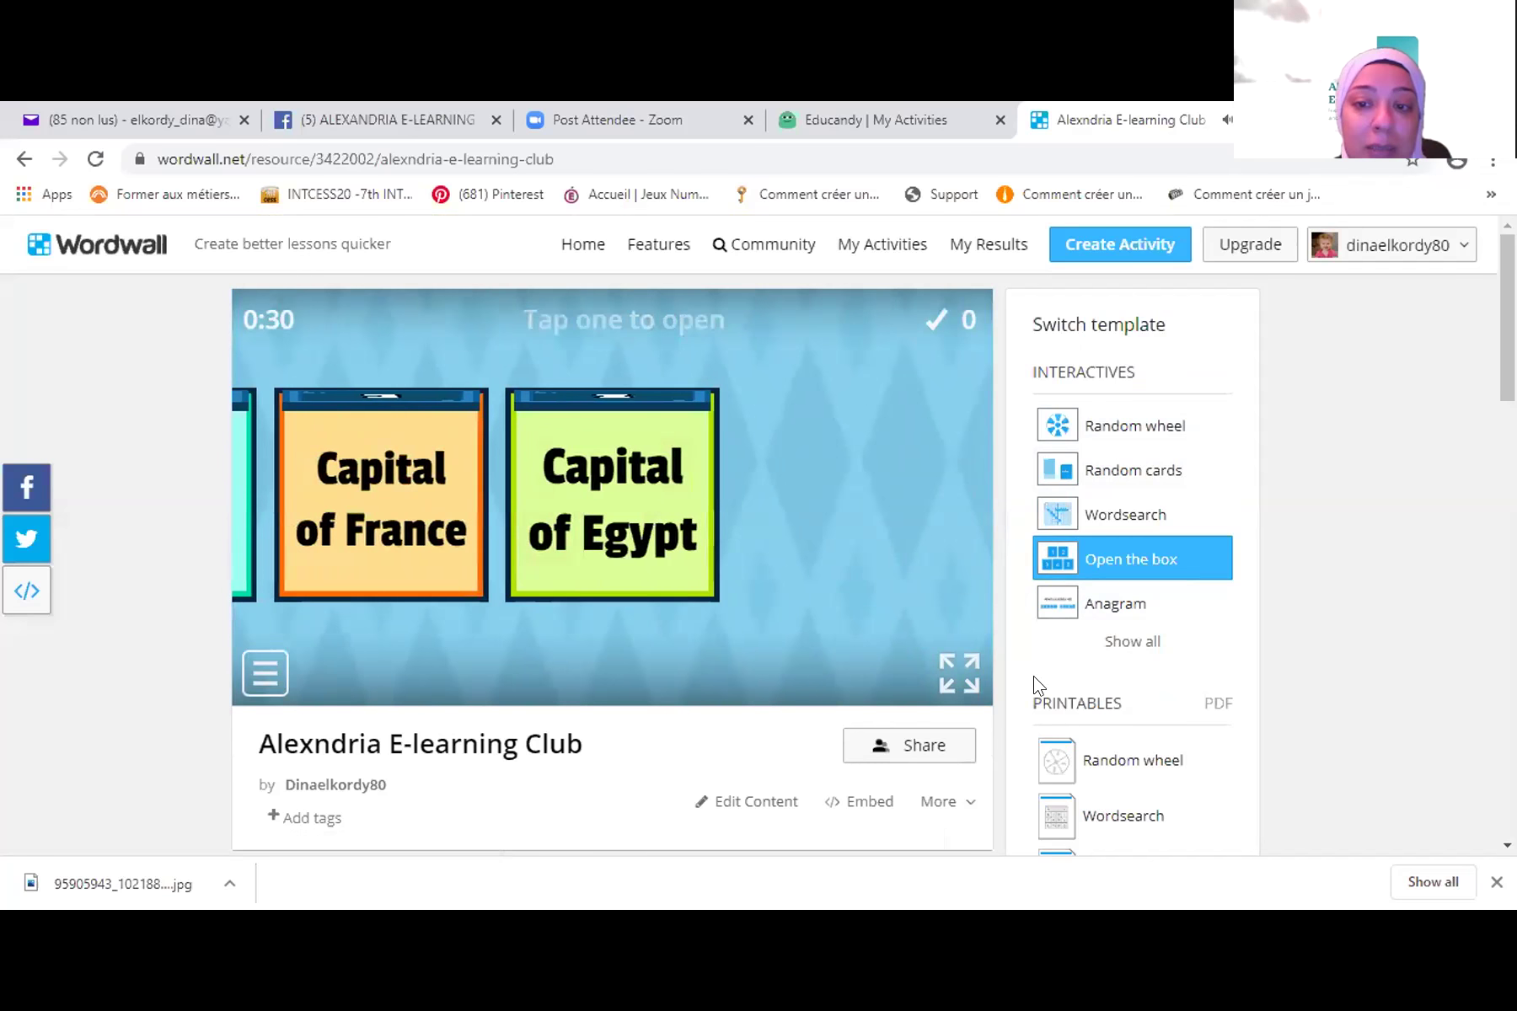
- Preview the activity in the interactive Anagram template, paging through all three puzzles and trying to move the letter "n" in the last one
left_click(1086, 610)
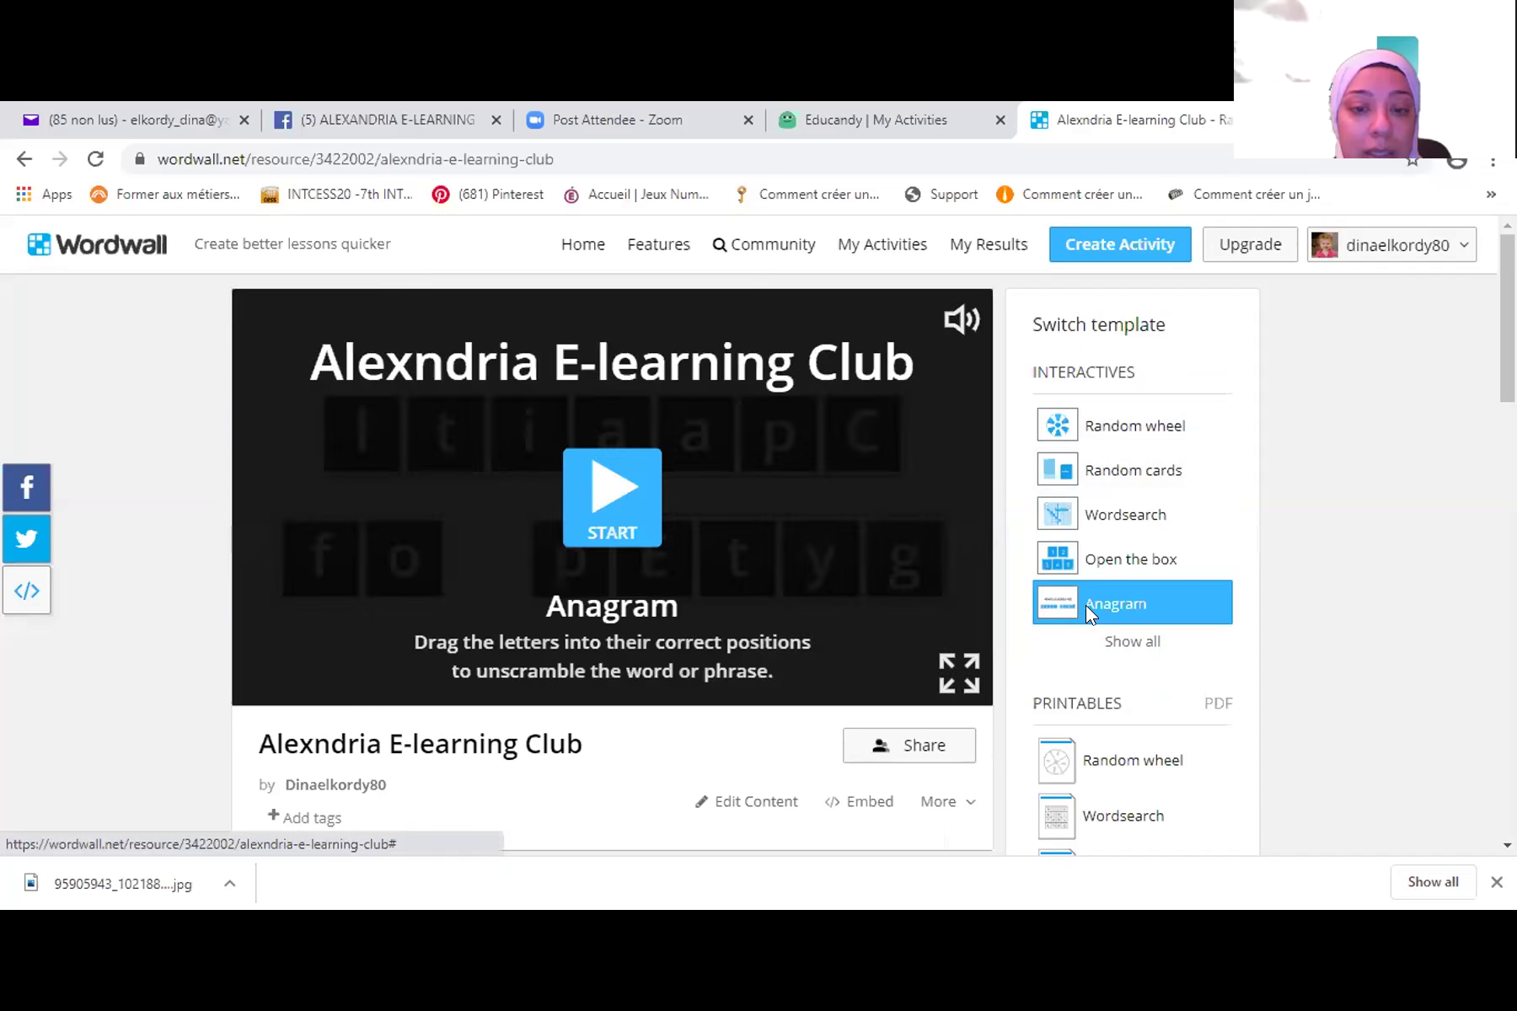
left_click(630, 491)
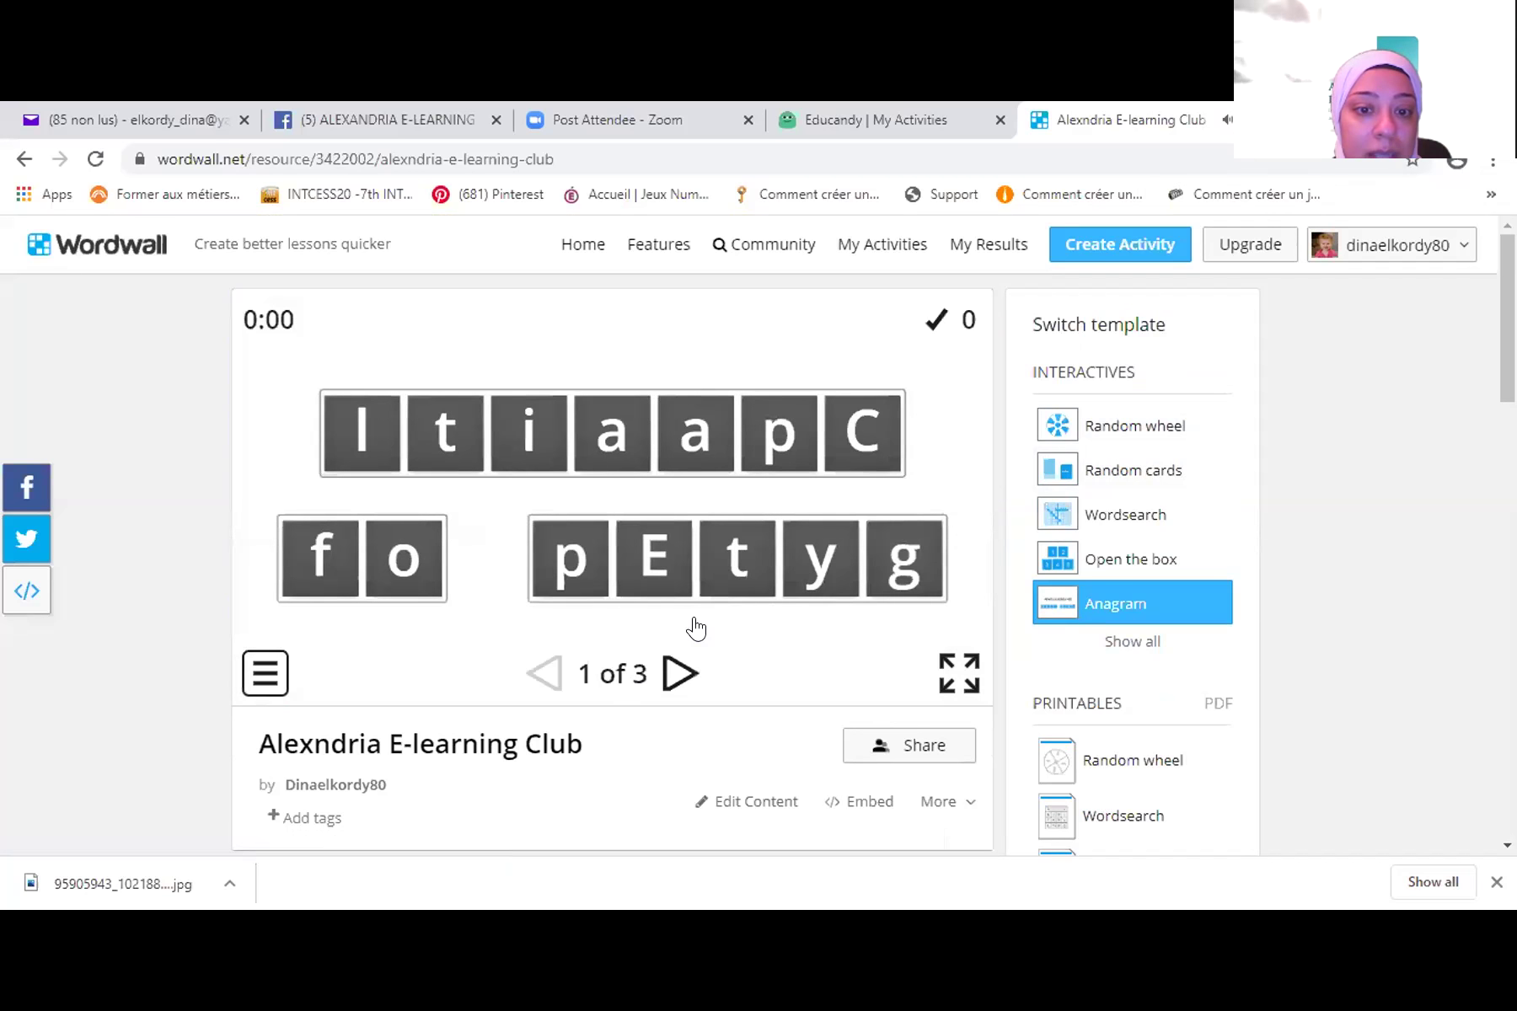
left_click(679, 672)
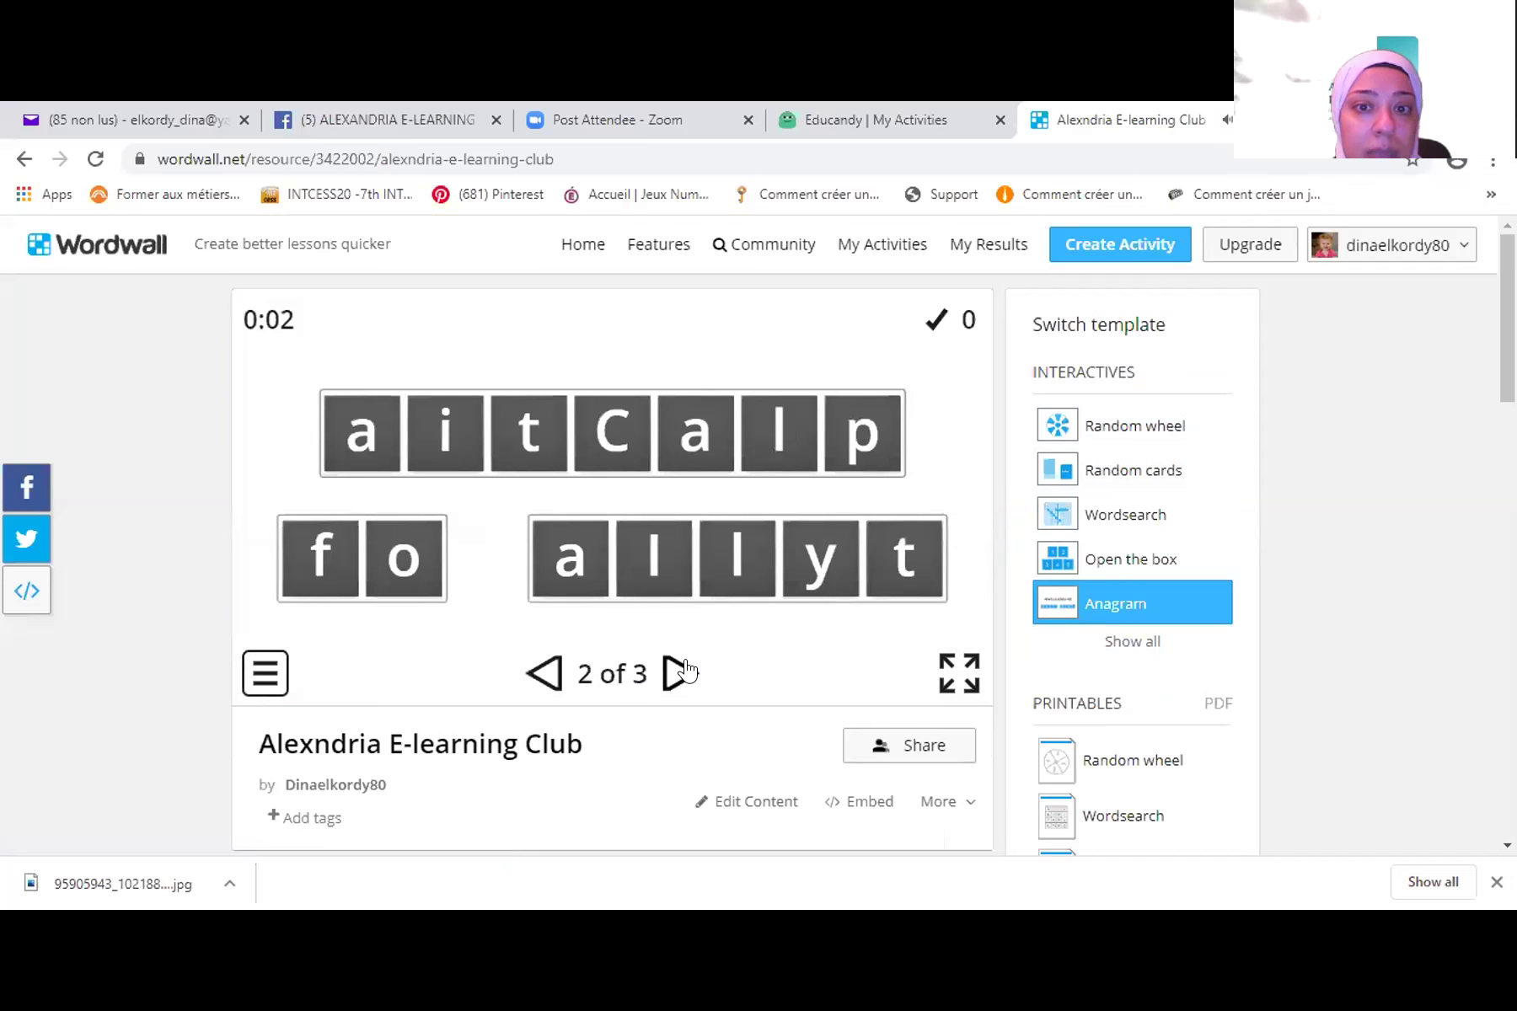
left_click(678, 672)
left_click_drag(936, 579, 941, 633)
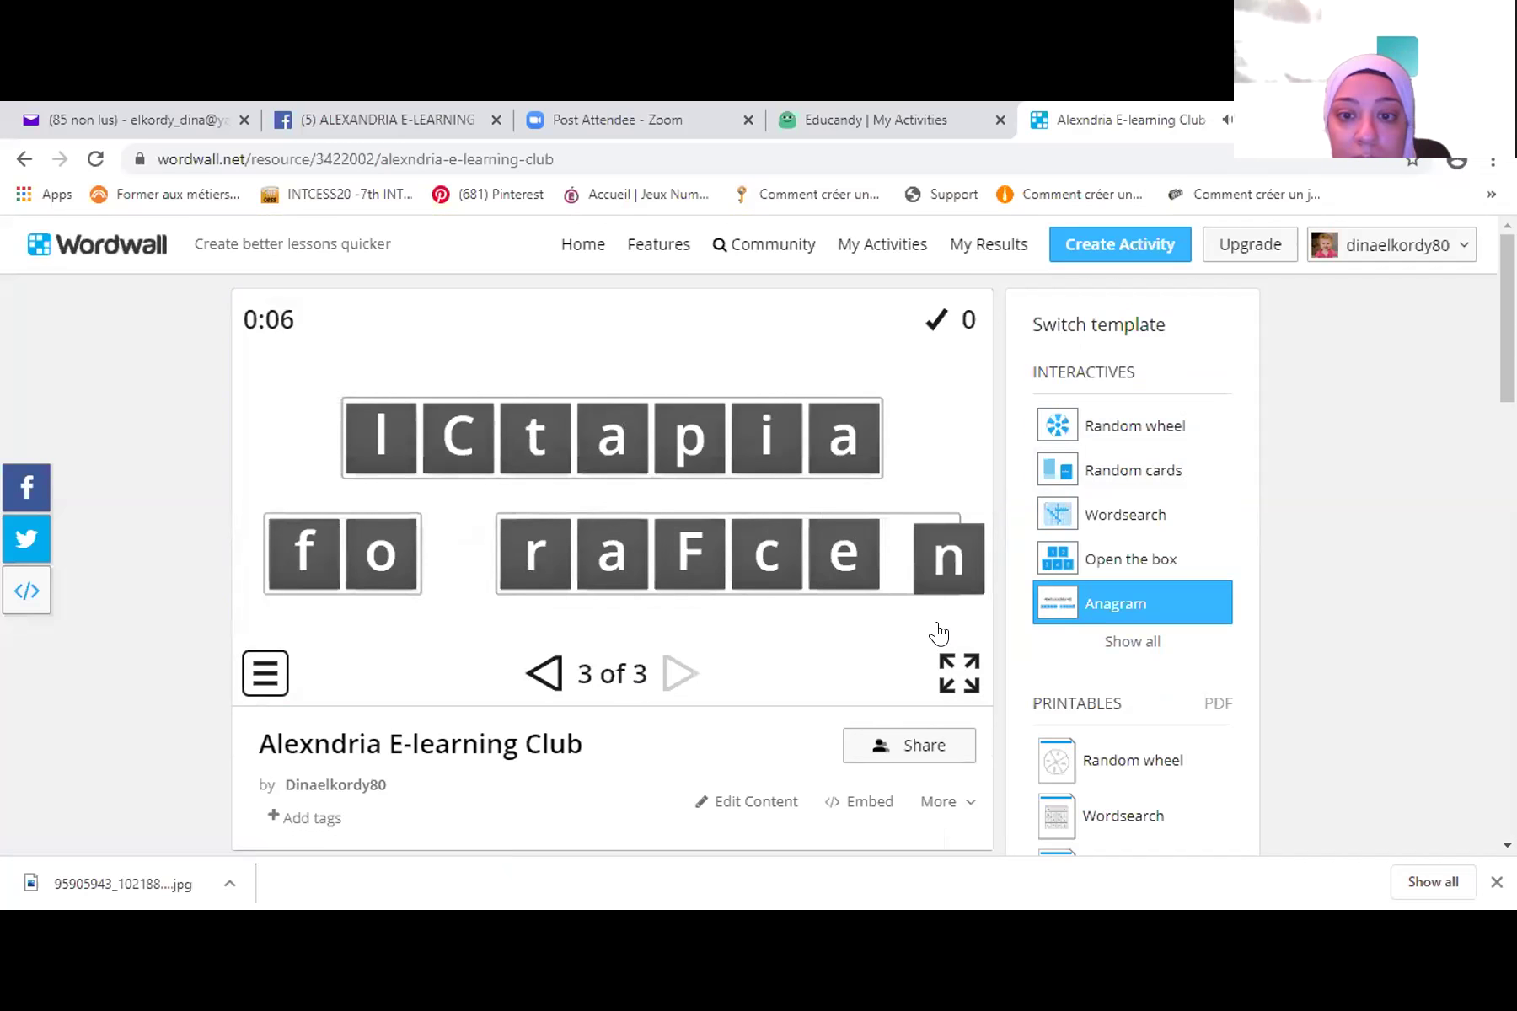
- Look through the full list of interactive and printable templates available for switching, and close it
left_click(1144, 640)
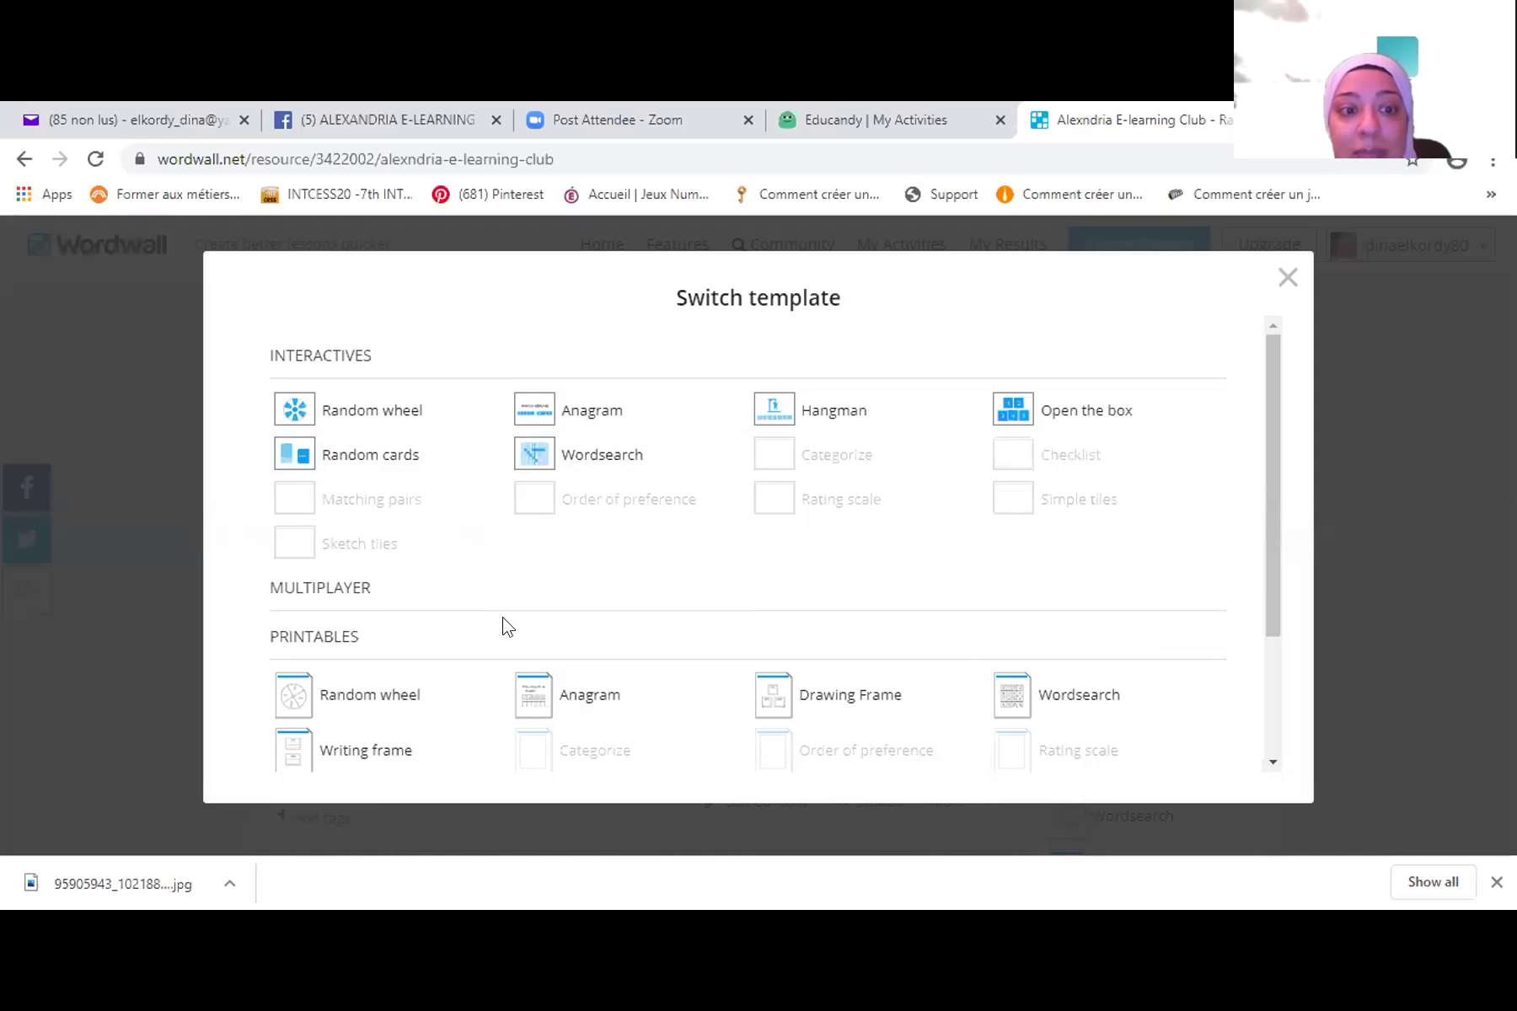
scroll(505, 628, "down", 1)
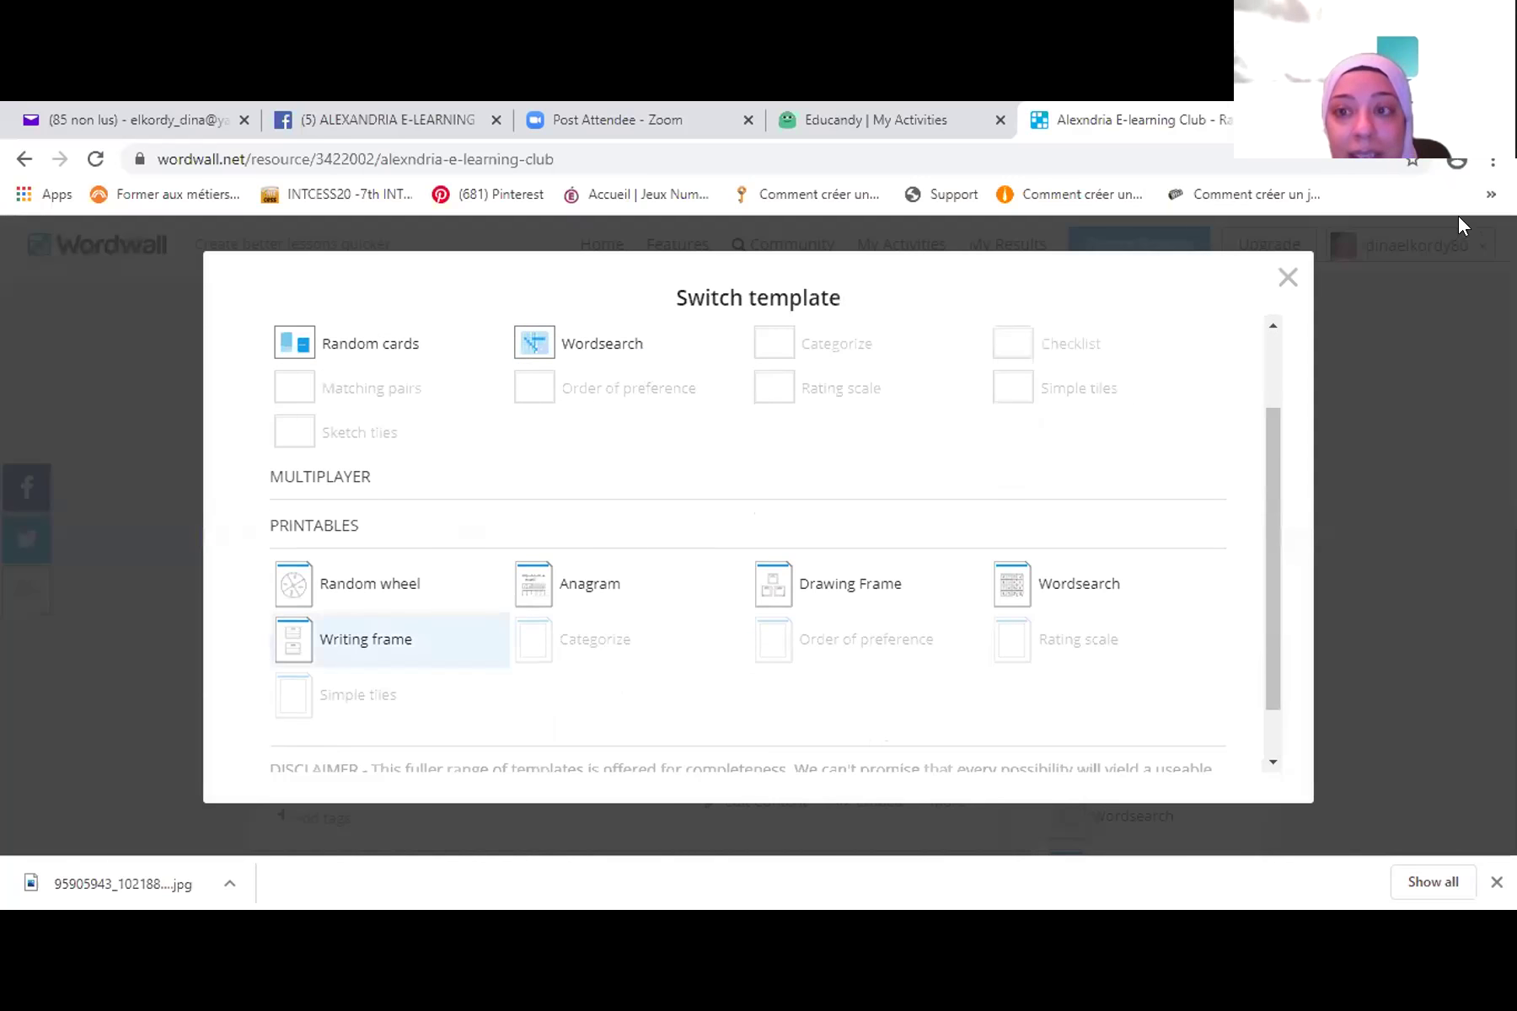
left_click(1289, 283)
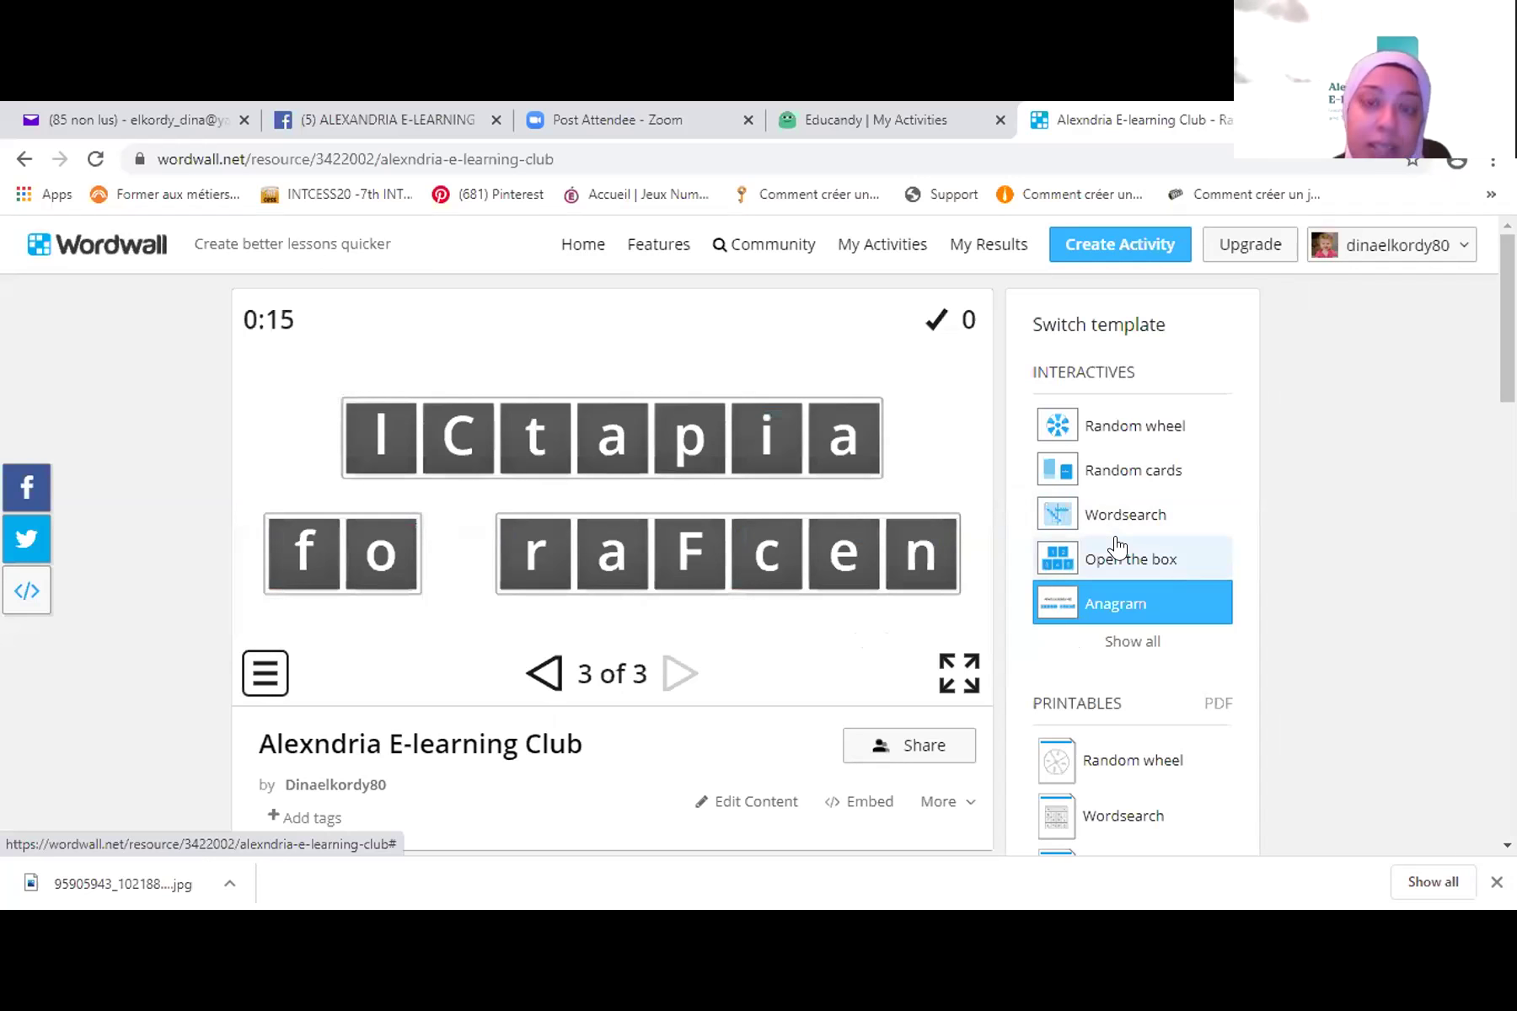
- Switch the activity to the printable Random wheel and examine the whole PDF page with its capital items
scroll(1127, 701, "down", 2)
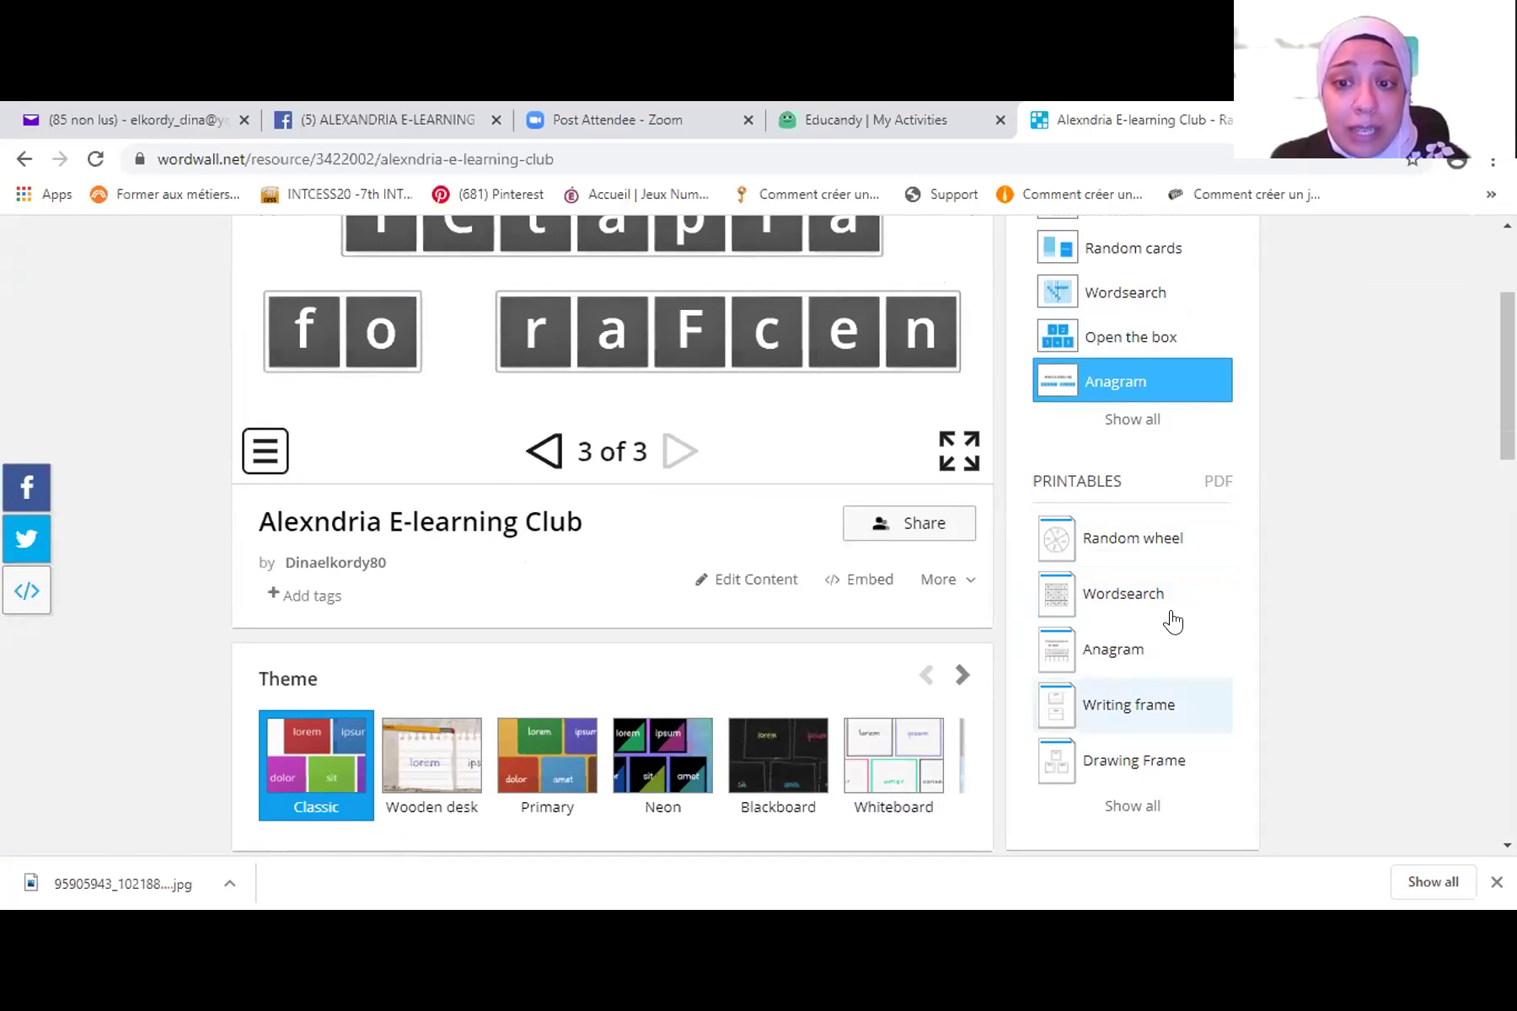
left_click(1101, 541)
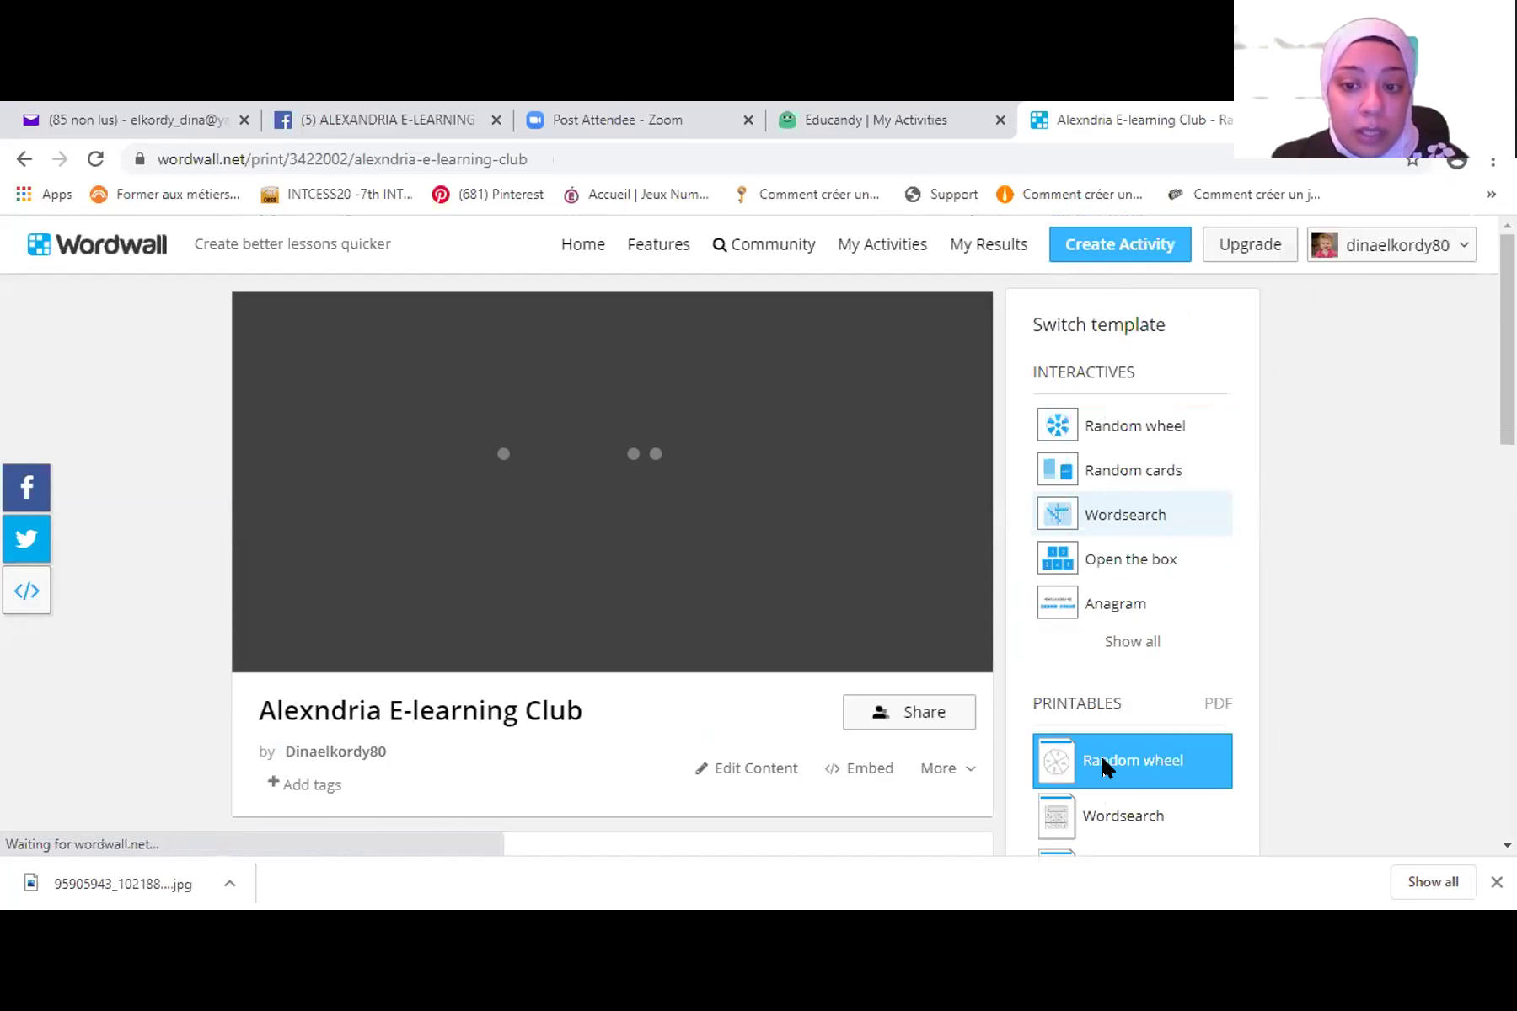
scroll(1127, 681, "down", 1)
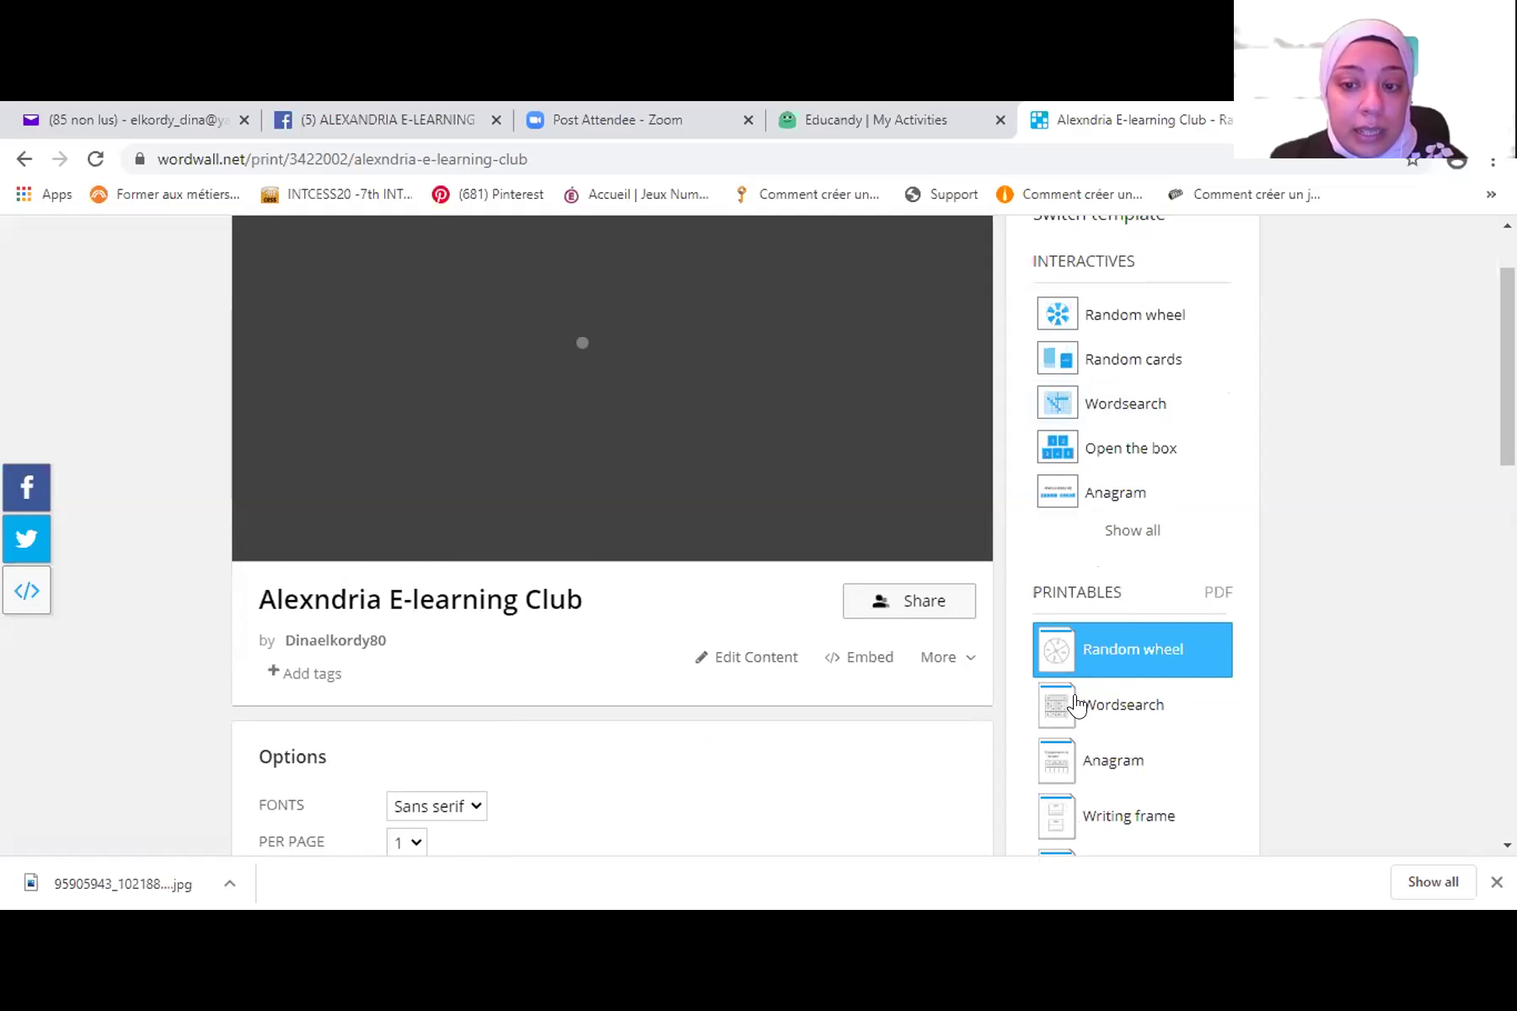
scroll(693, 448, "down", 5)
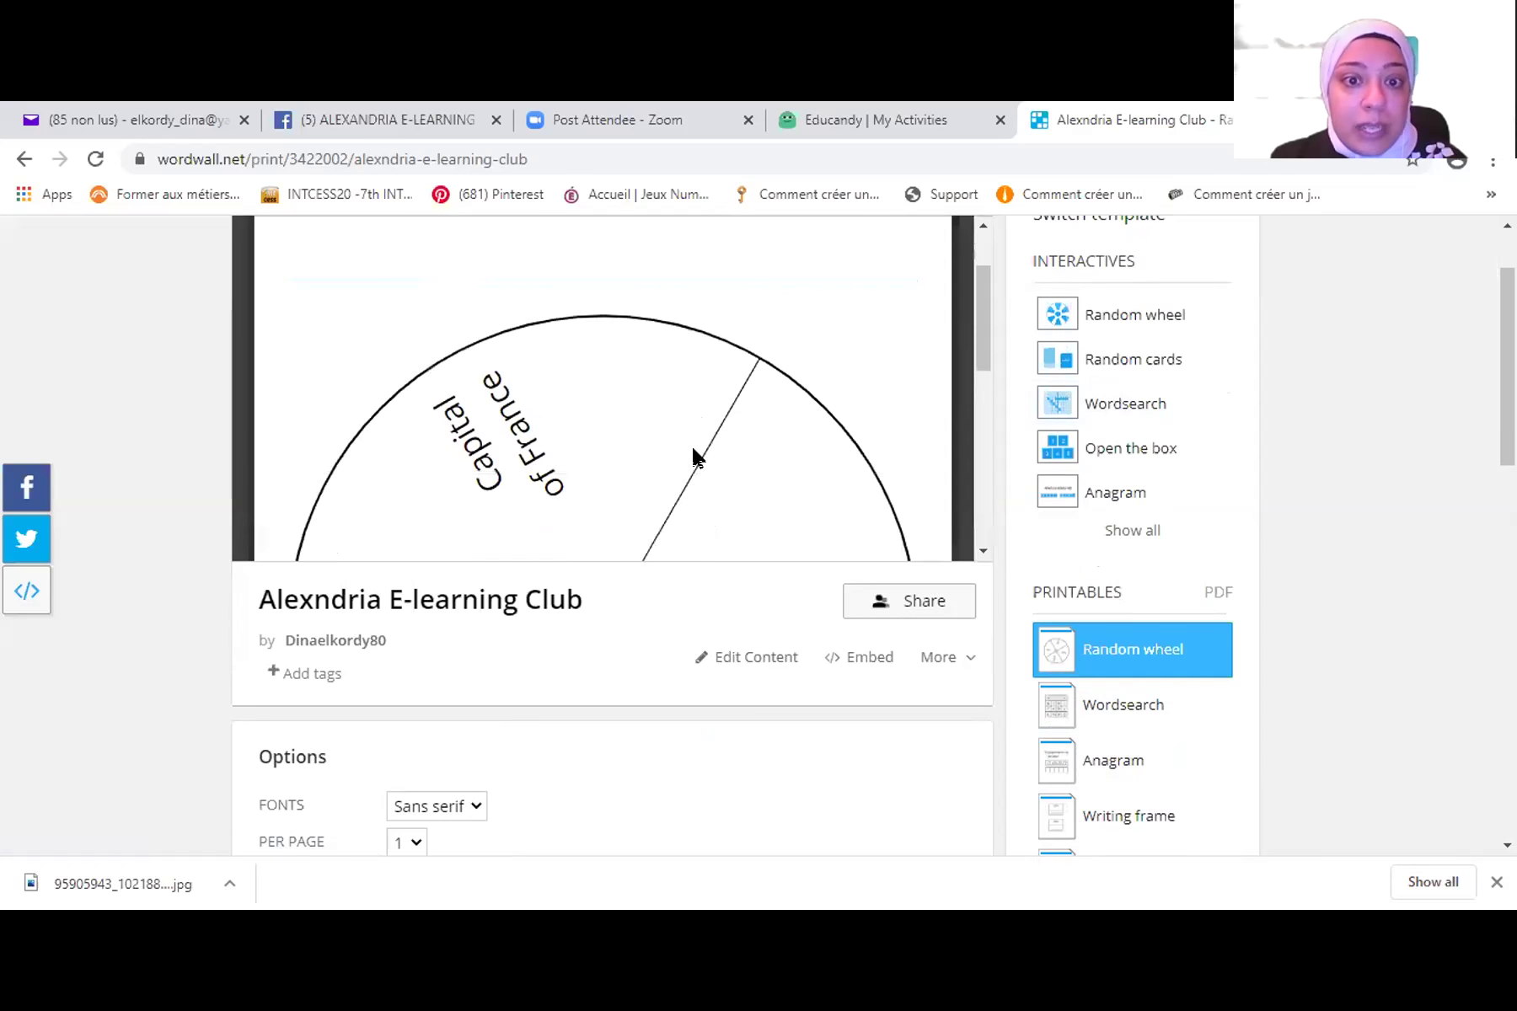
scroll(693, 453, "down", 2)
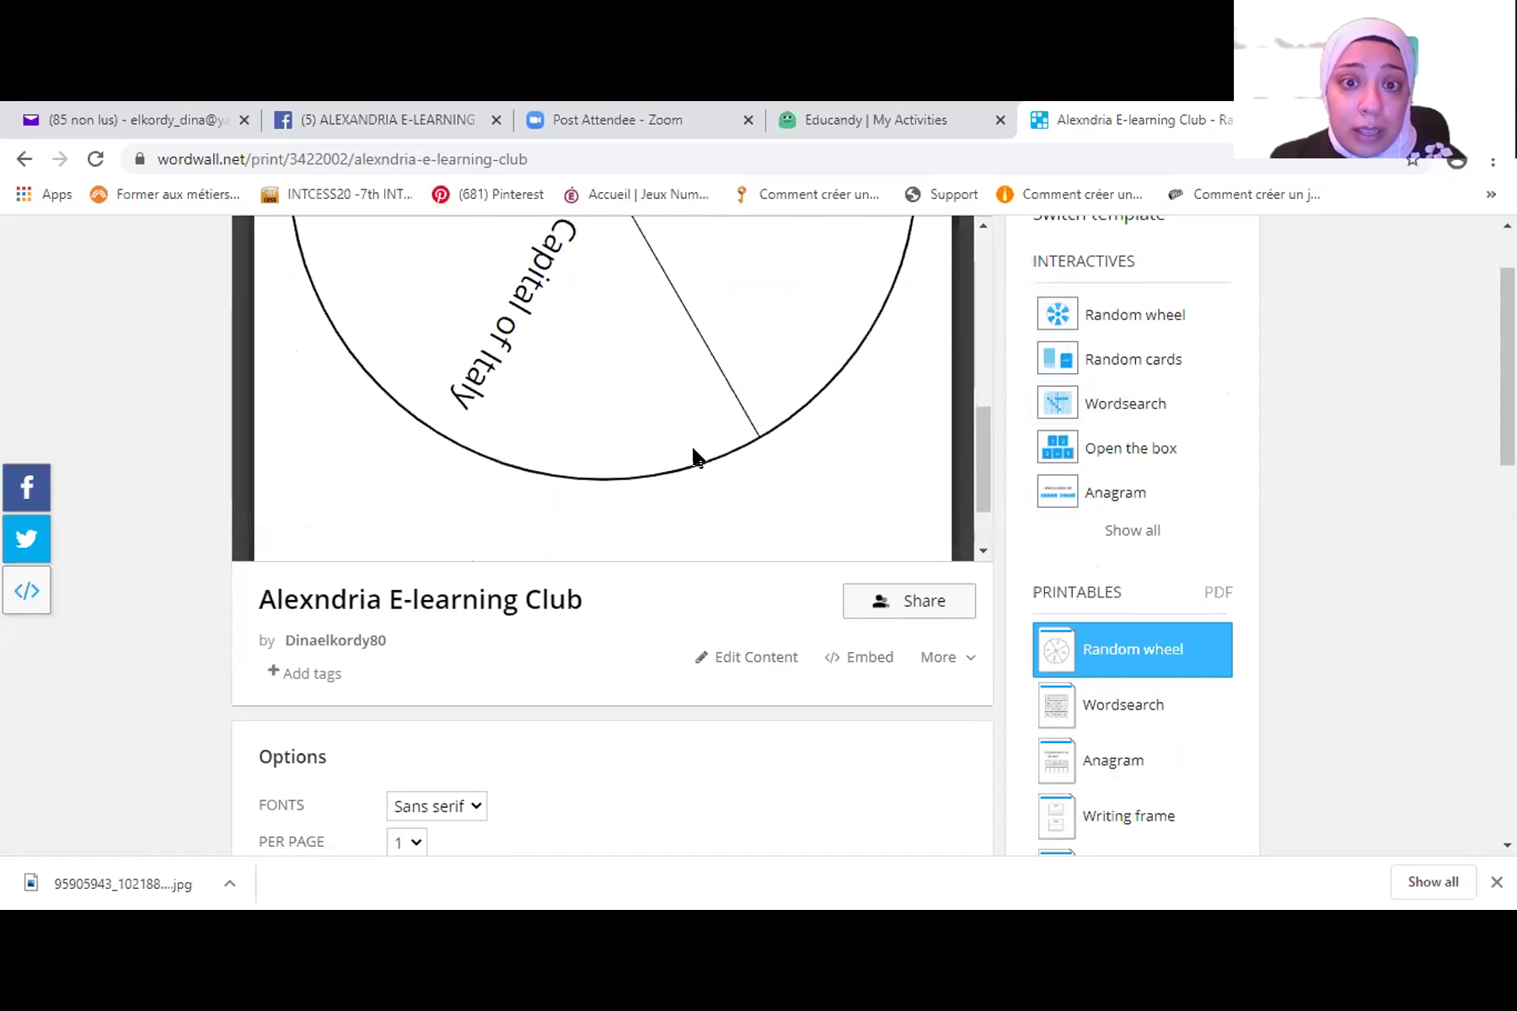
scroll(692, 455, "up", 7)
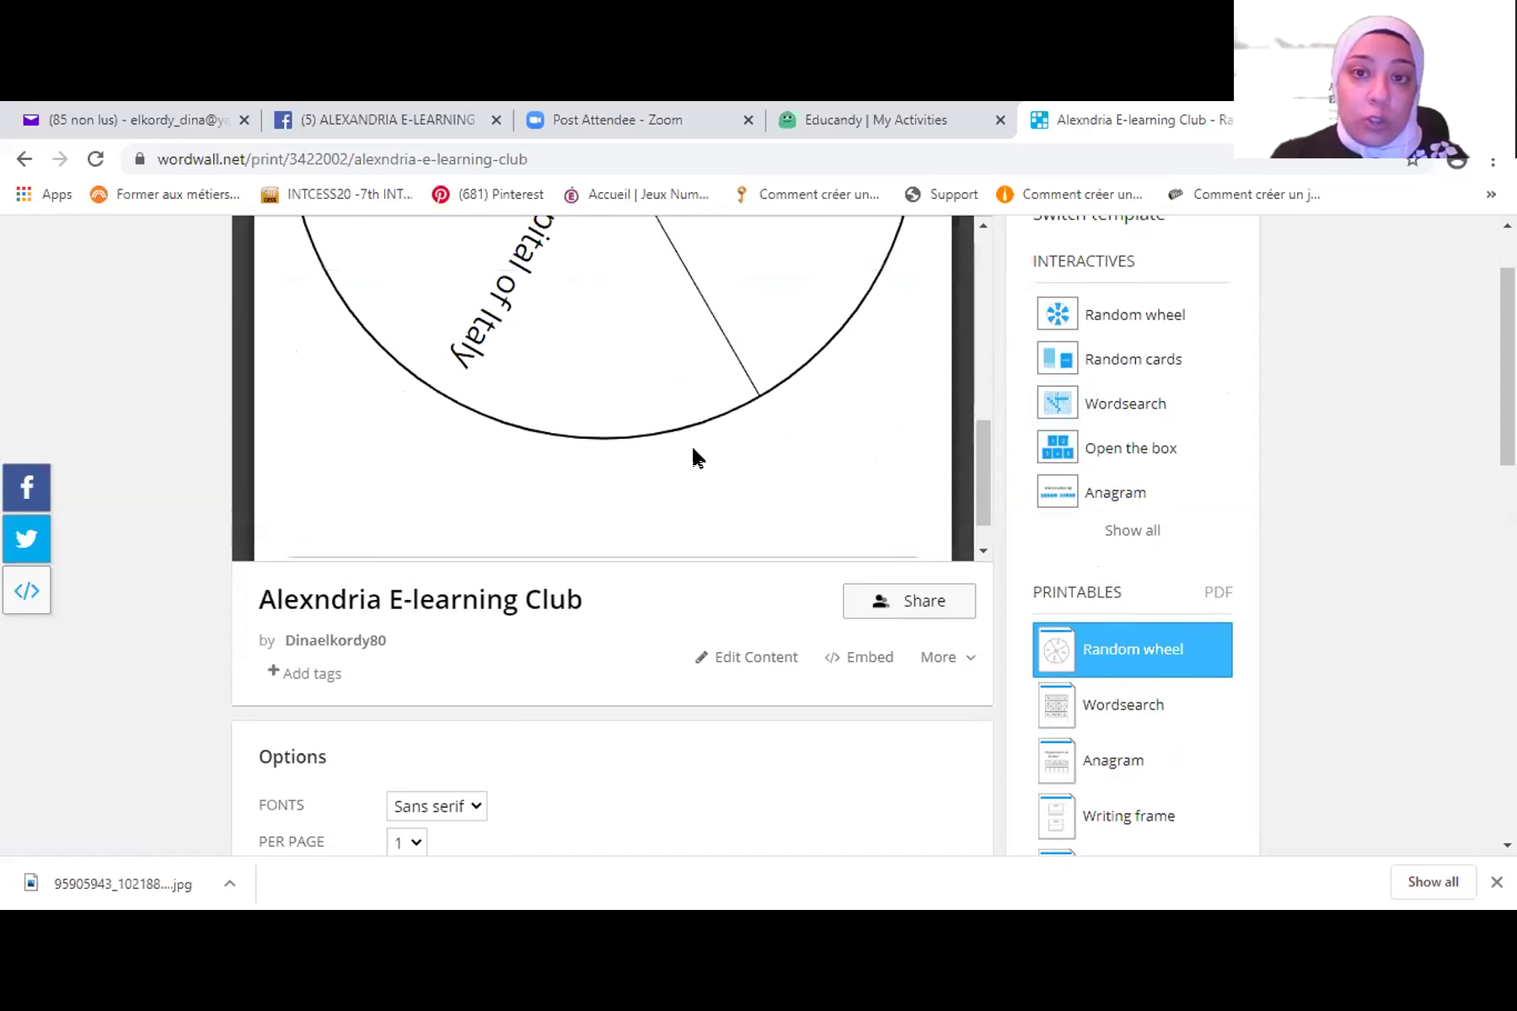
scroll(692, 455, "down", 4)
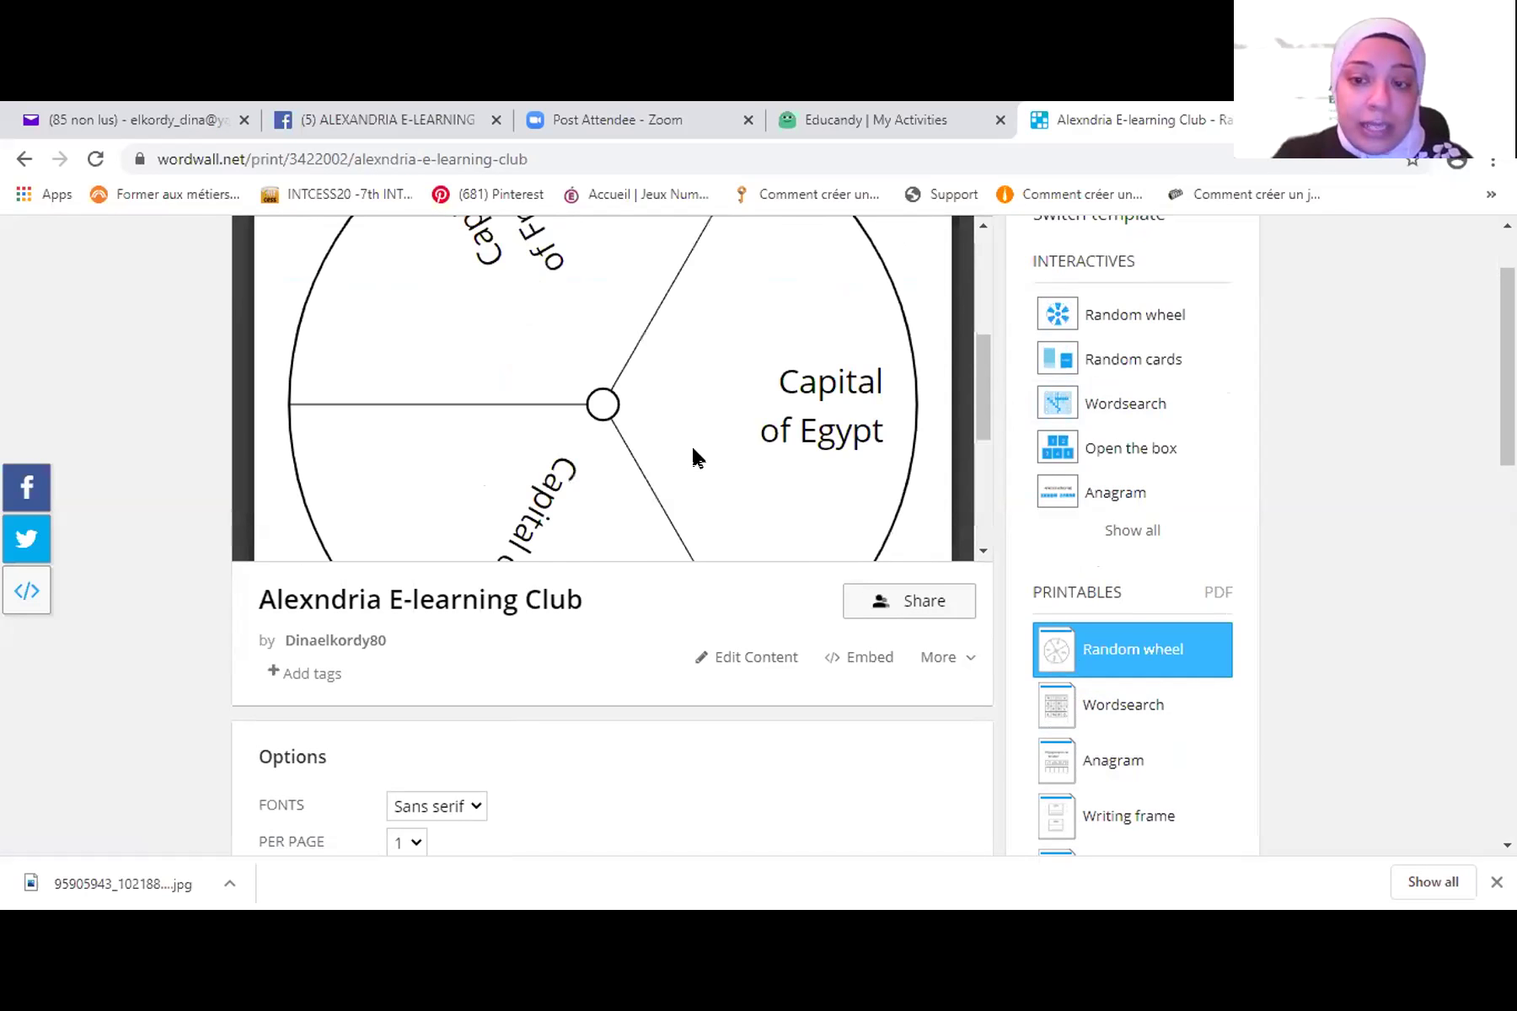
- Preview the activity as a printable Wordsearch and as a printable Anagram worksheet
left_click(1109, 705)
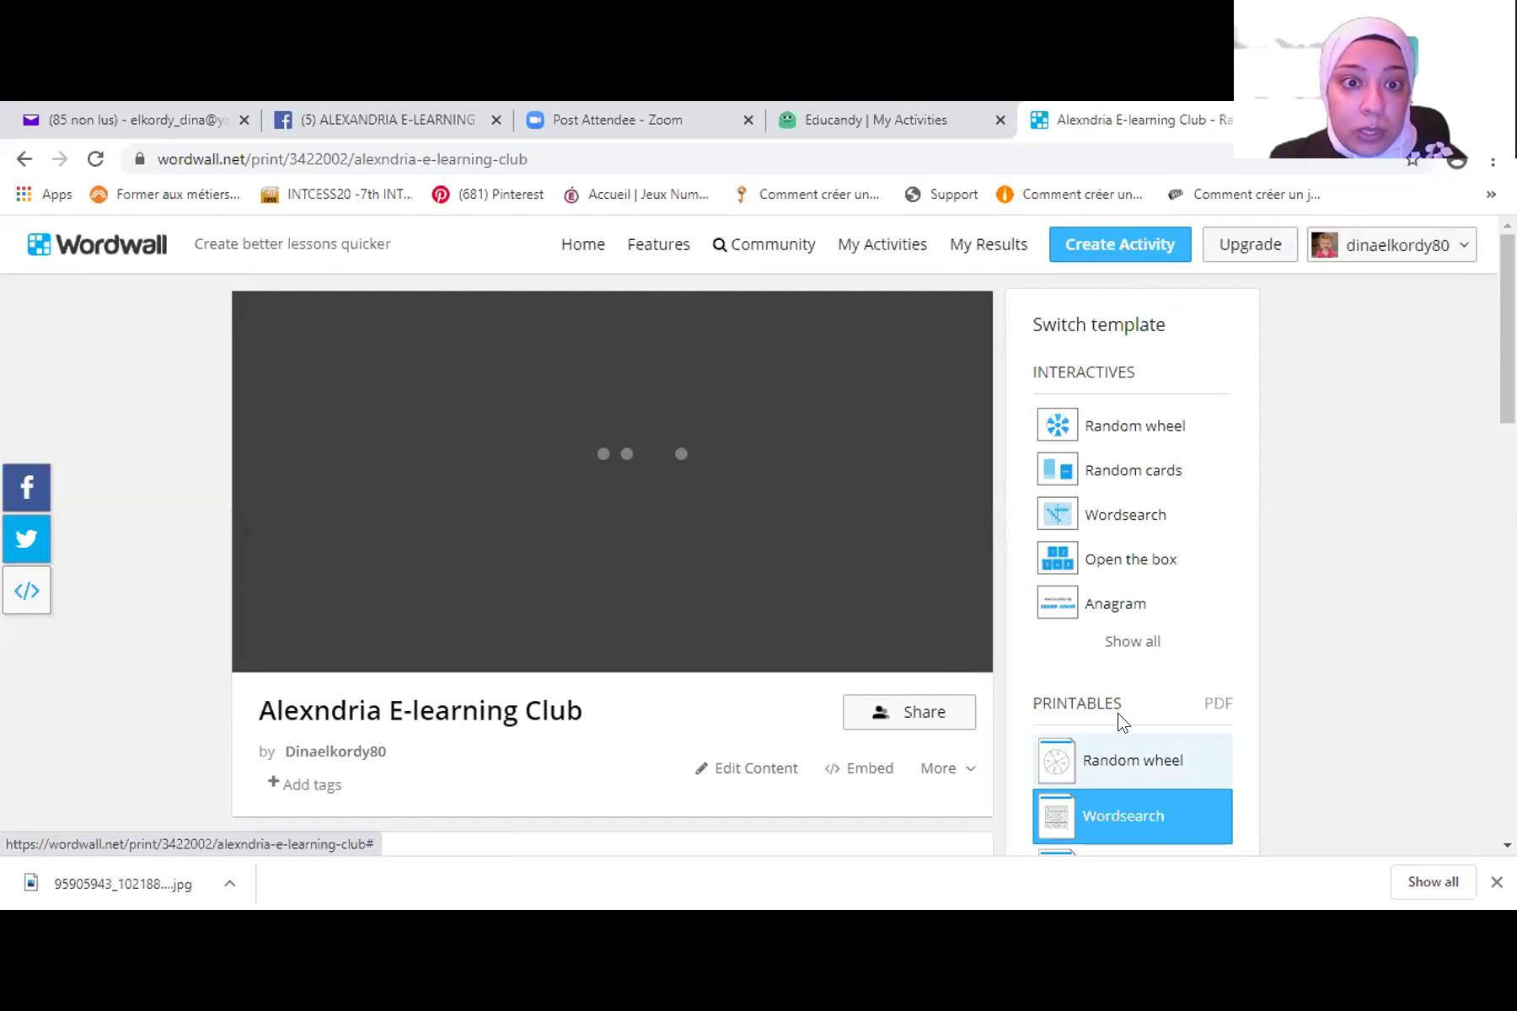
scroll(466, 288, "down", 1)
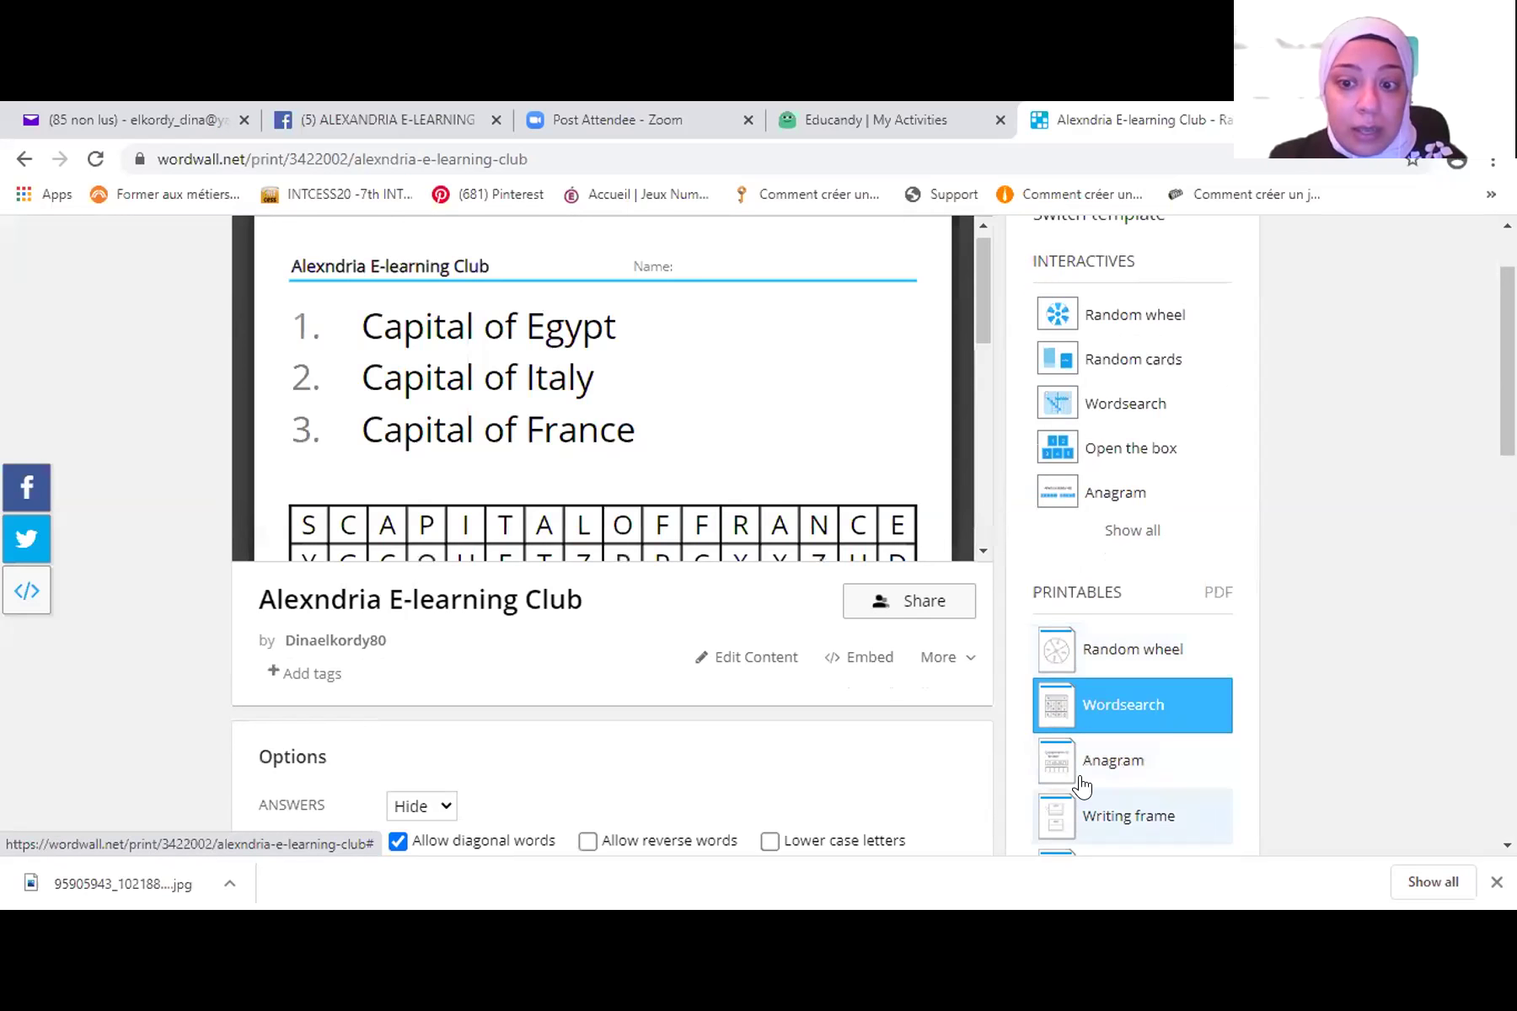
left_click(1083, 783)
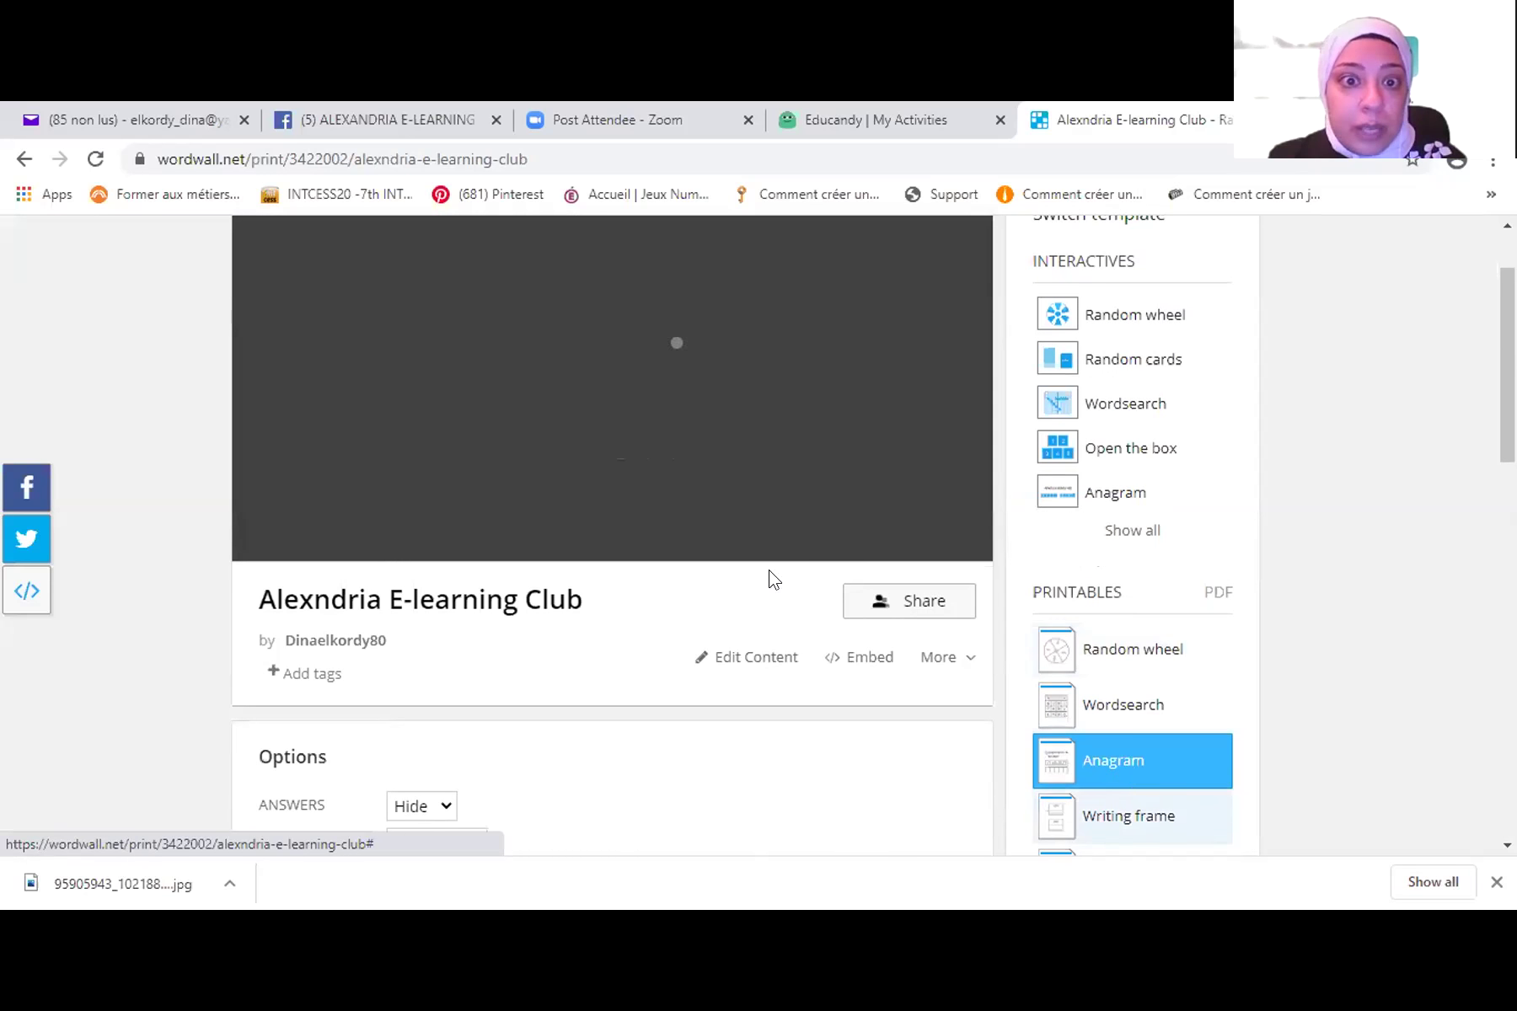
scroll(774, 580, "down", 1)
scroll(779, 548, "up", 1)
scroll(800, 548, "down", 1)
- Check the options for editing the switched template and the full list of printable templates, closing both without choosing anything
left_click(761, 551)
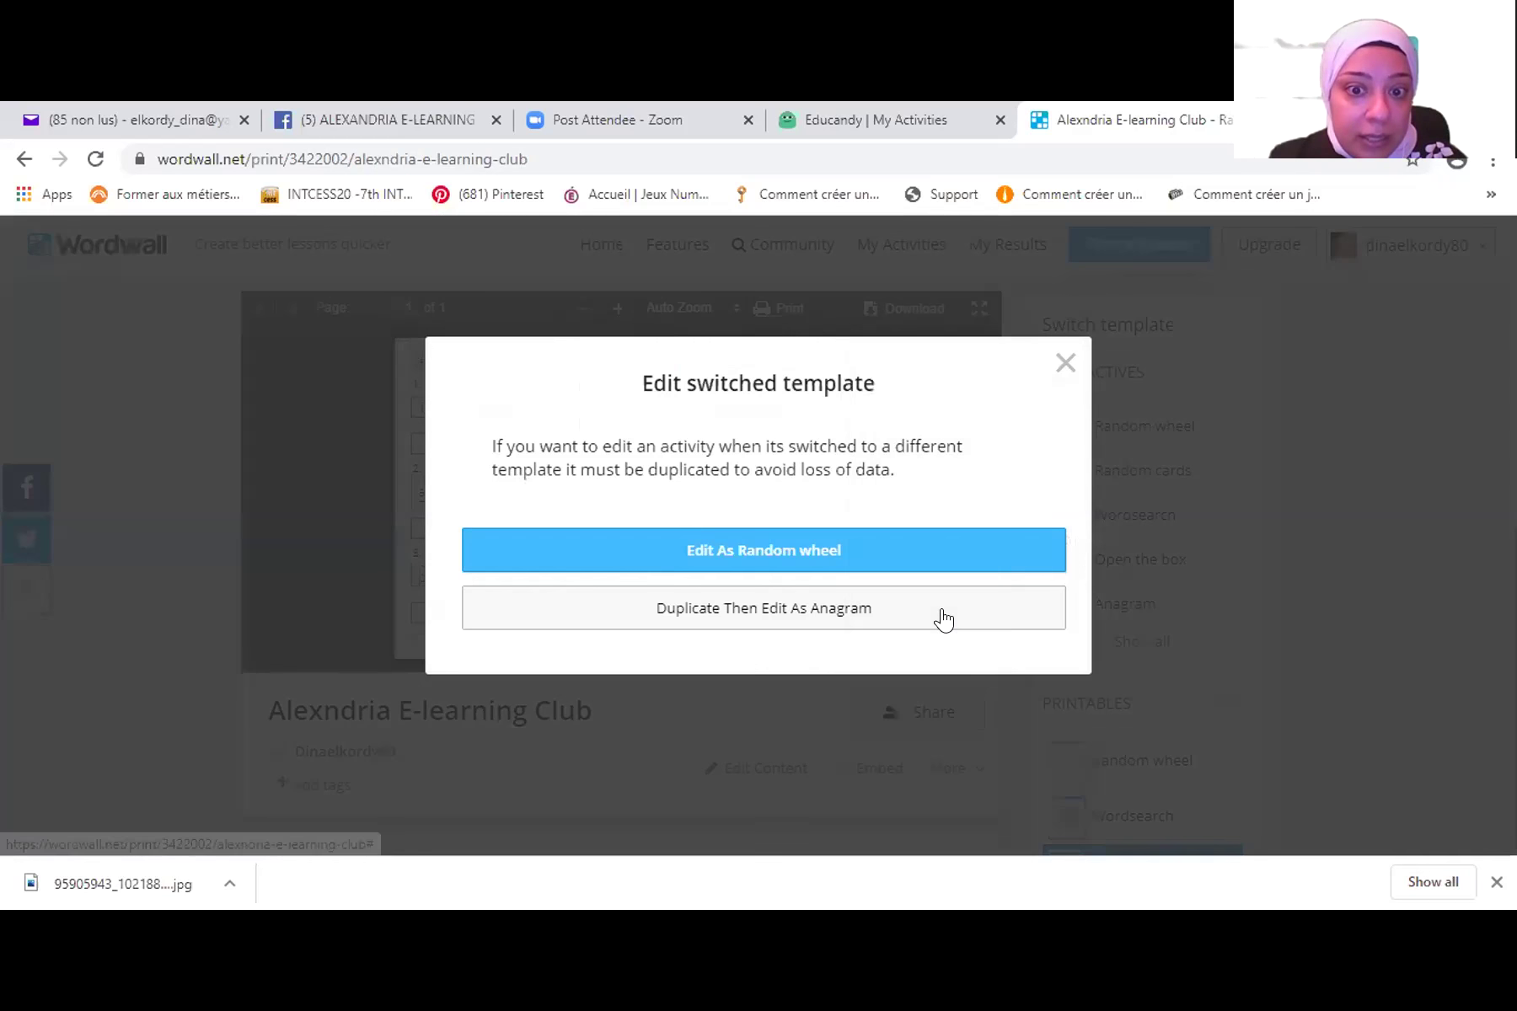
left_click(705, 747)
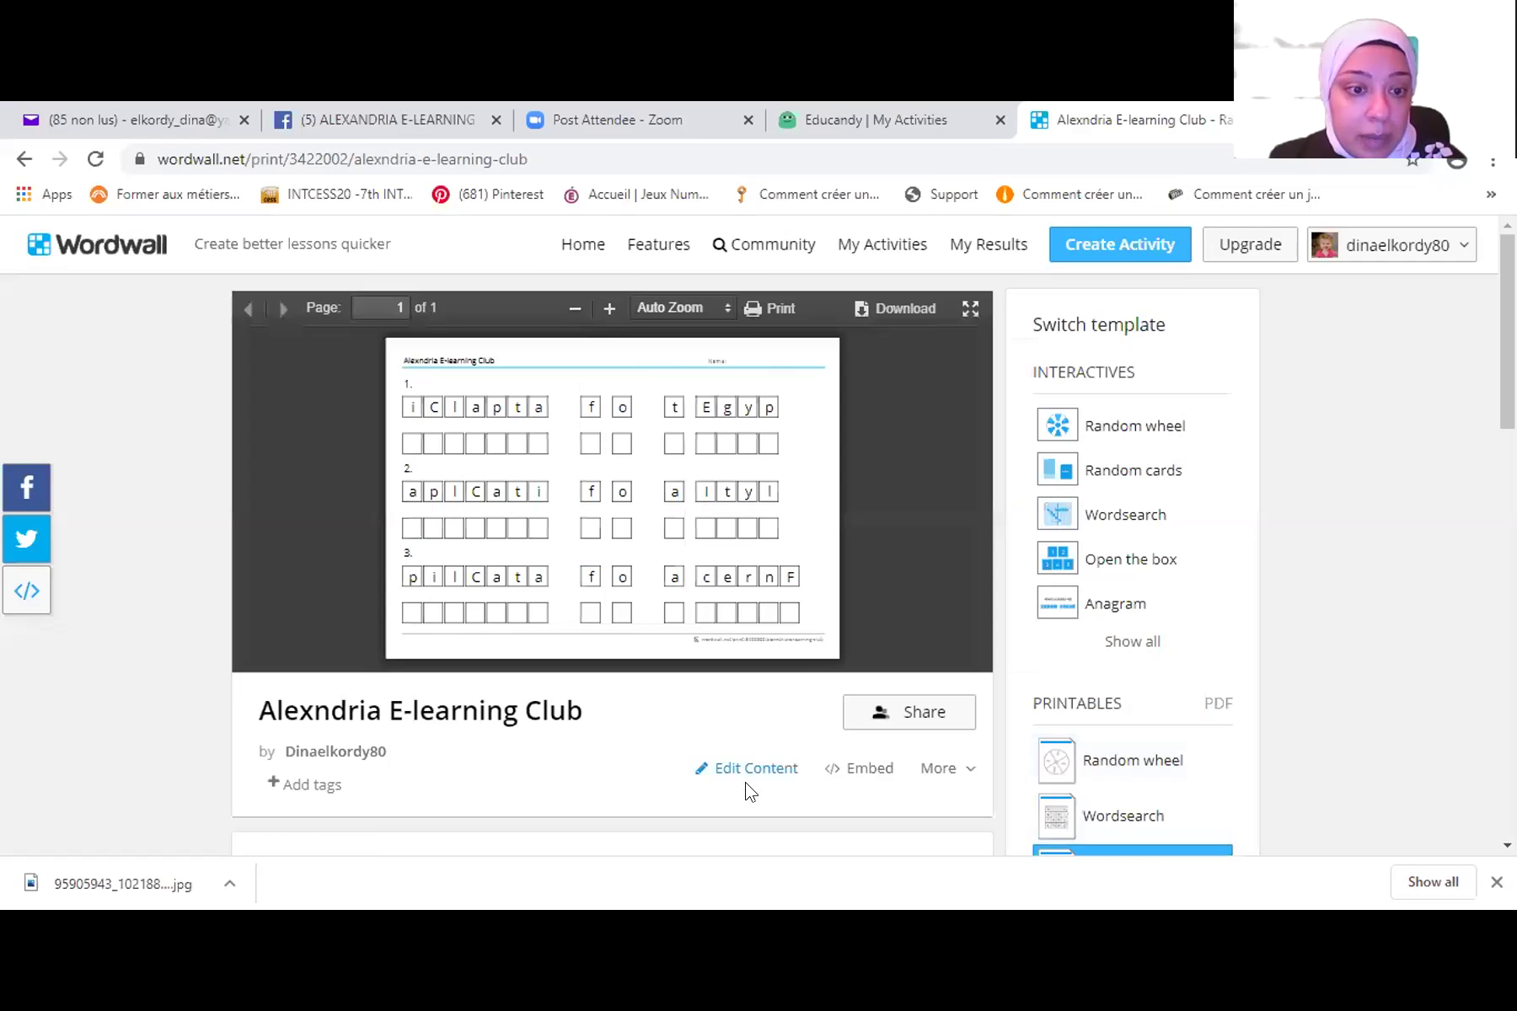
scroll(1167, 810, "down", 2)
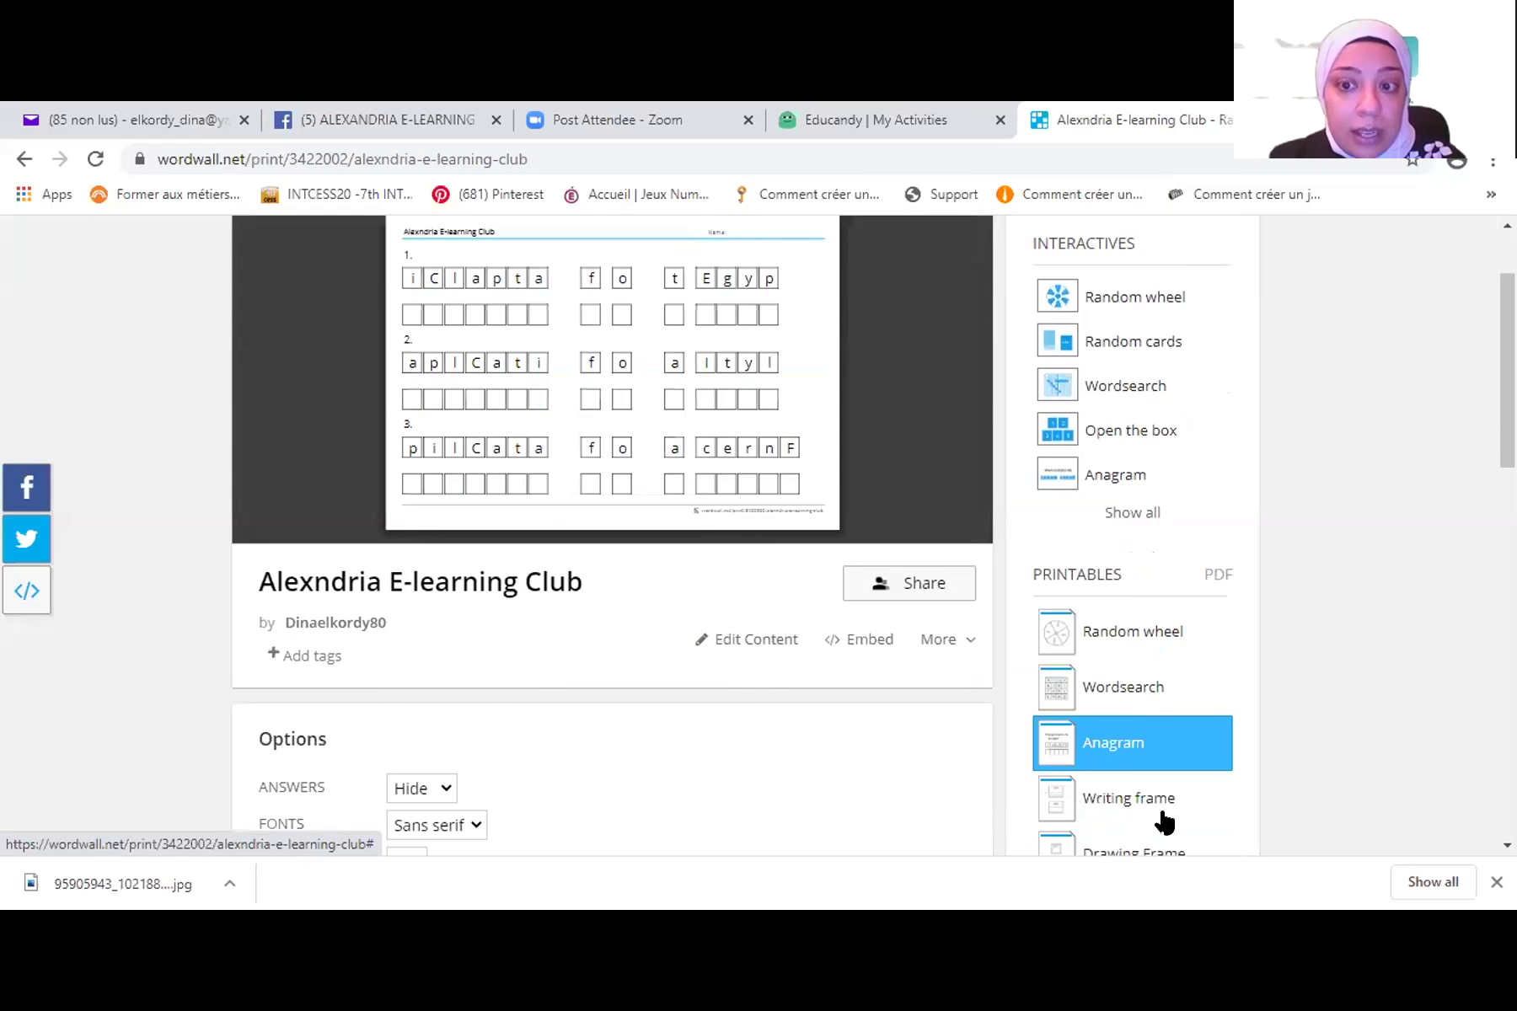
scroll(1161, 815, "down", 1)
left_click(1156, 824)
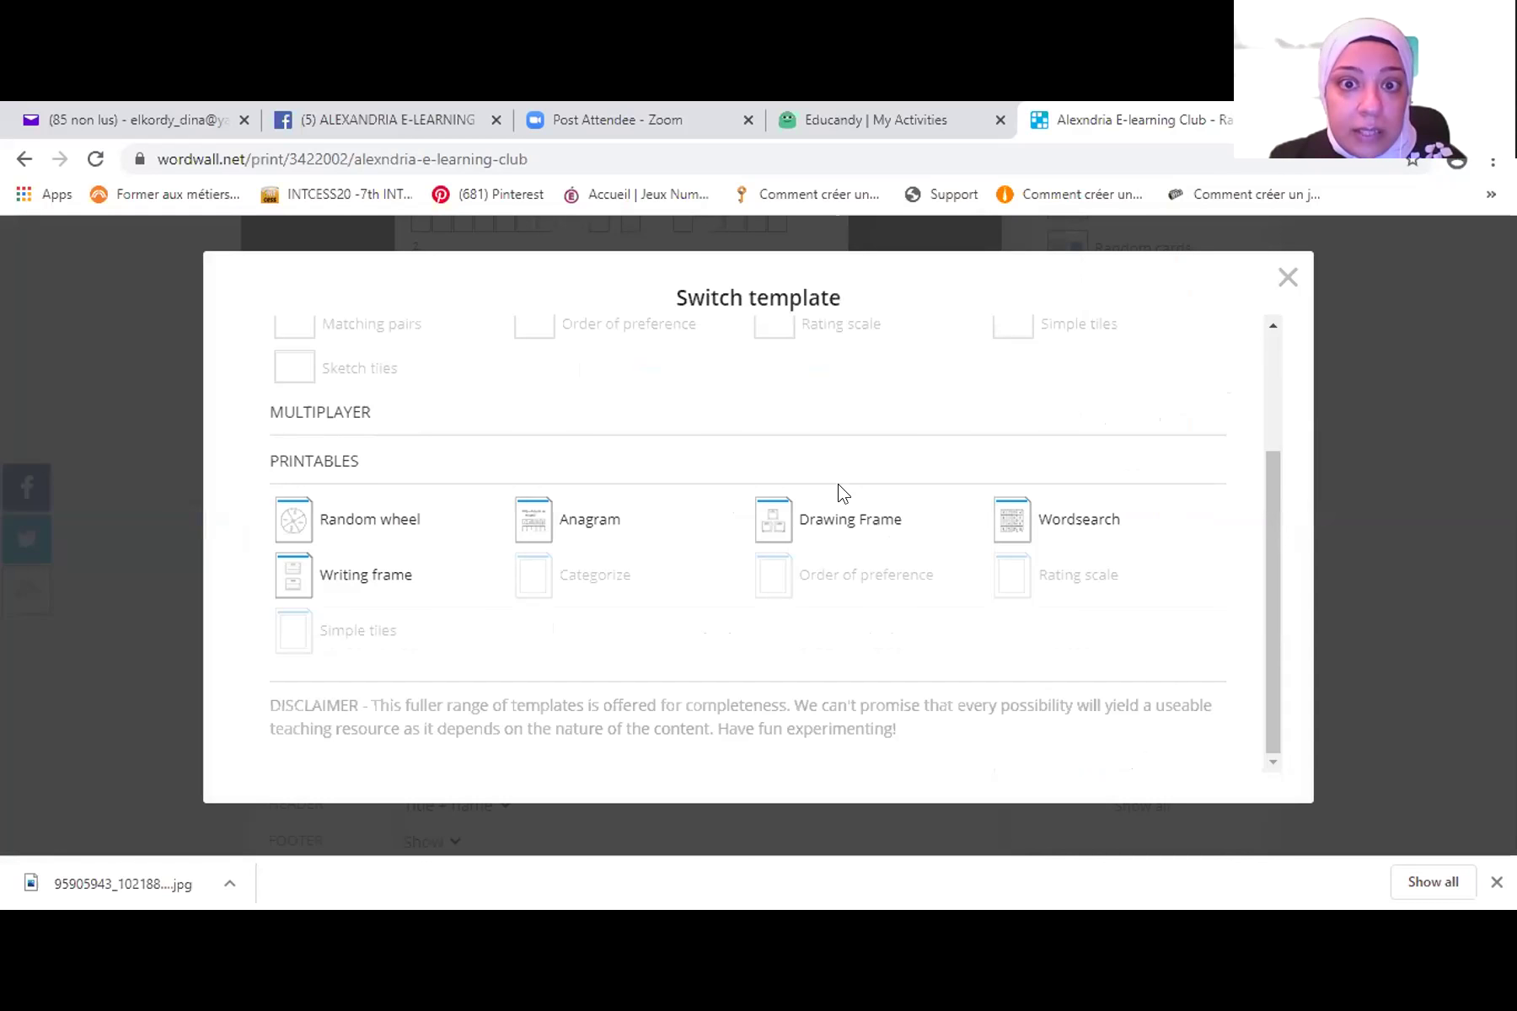
key("Escape")
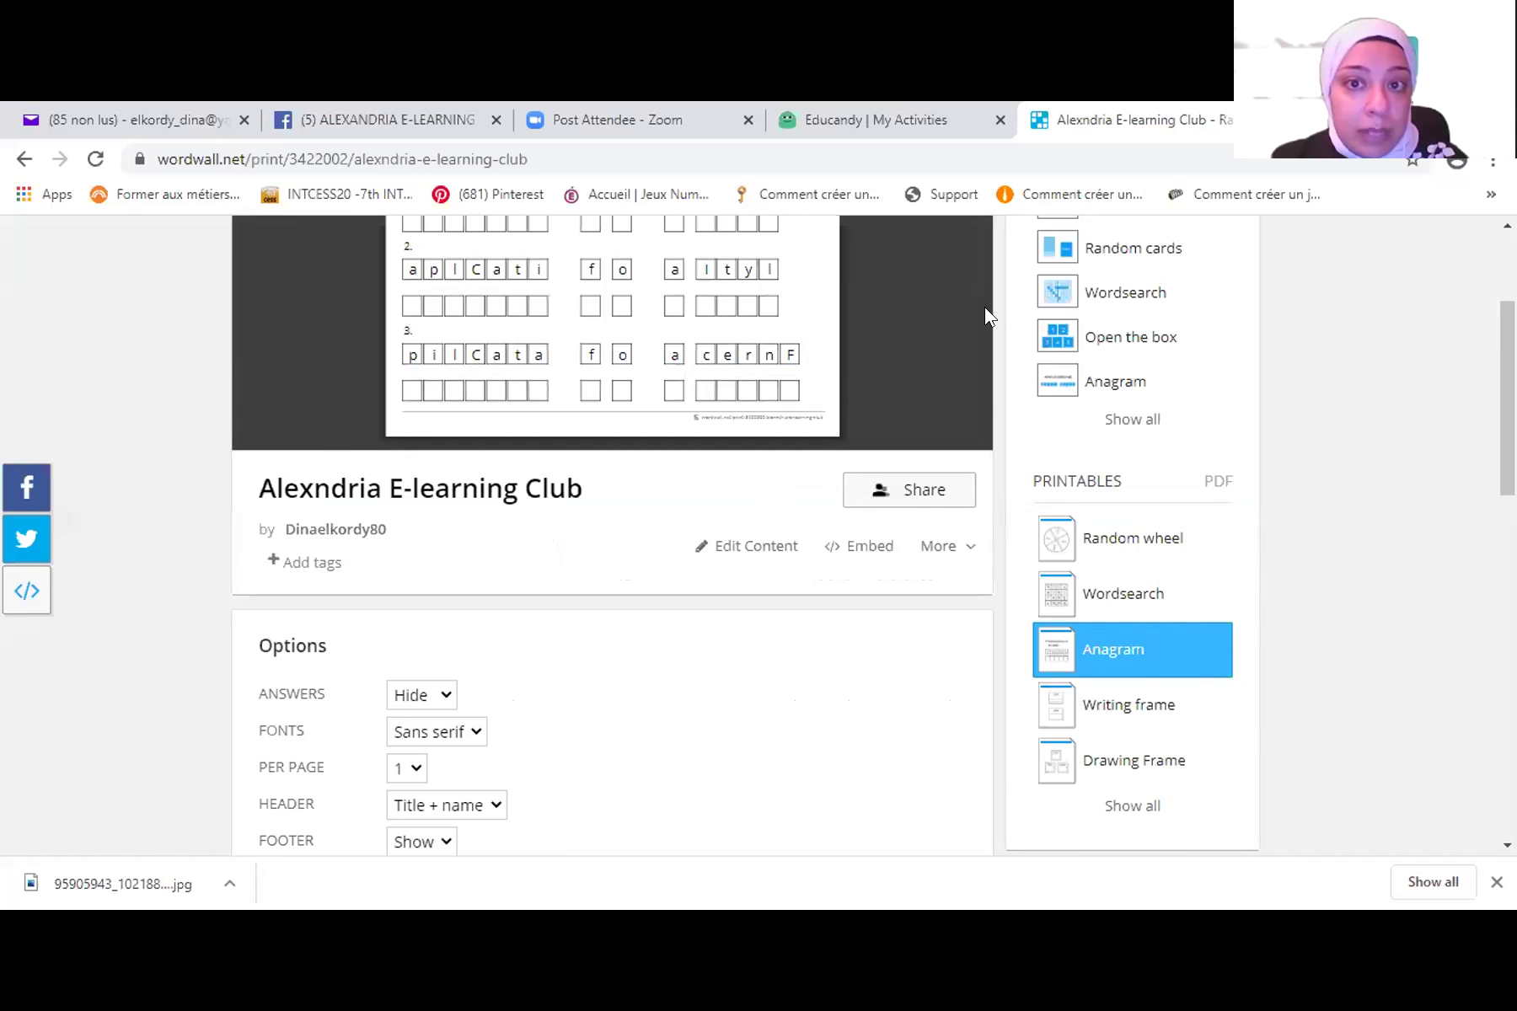
- Review the My Activities and My Results lists, and look over the available options for the "Alexndria E-learning Club" activity
scroll(985, 307, "up", 3)
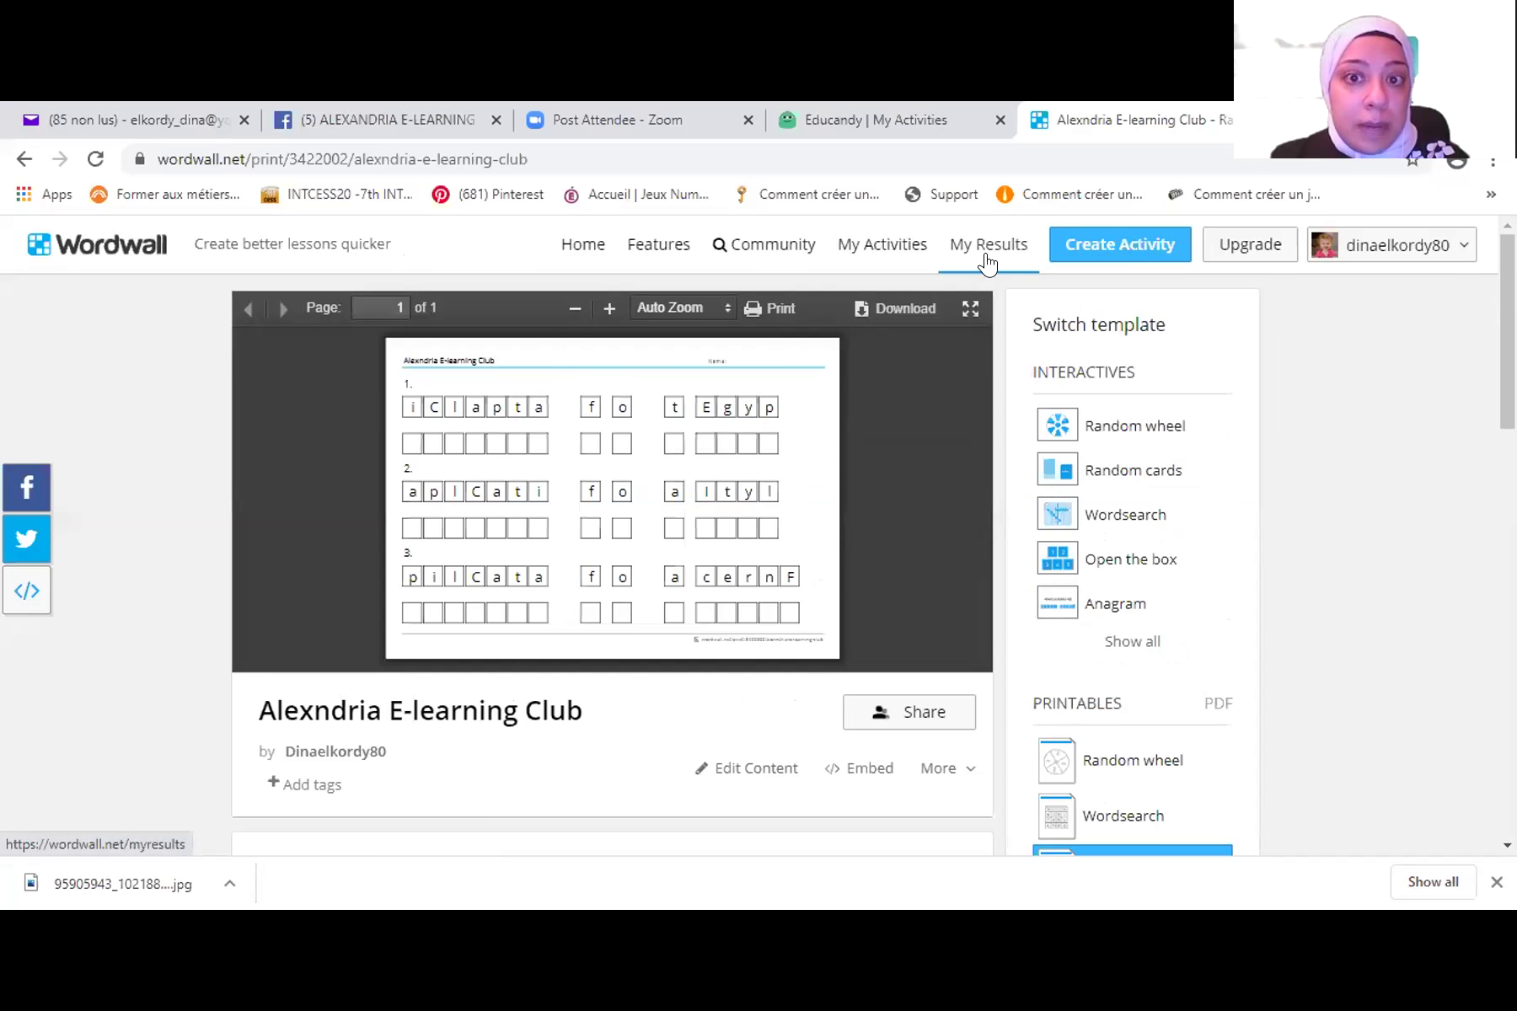
left_click(899, 257)
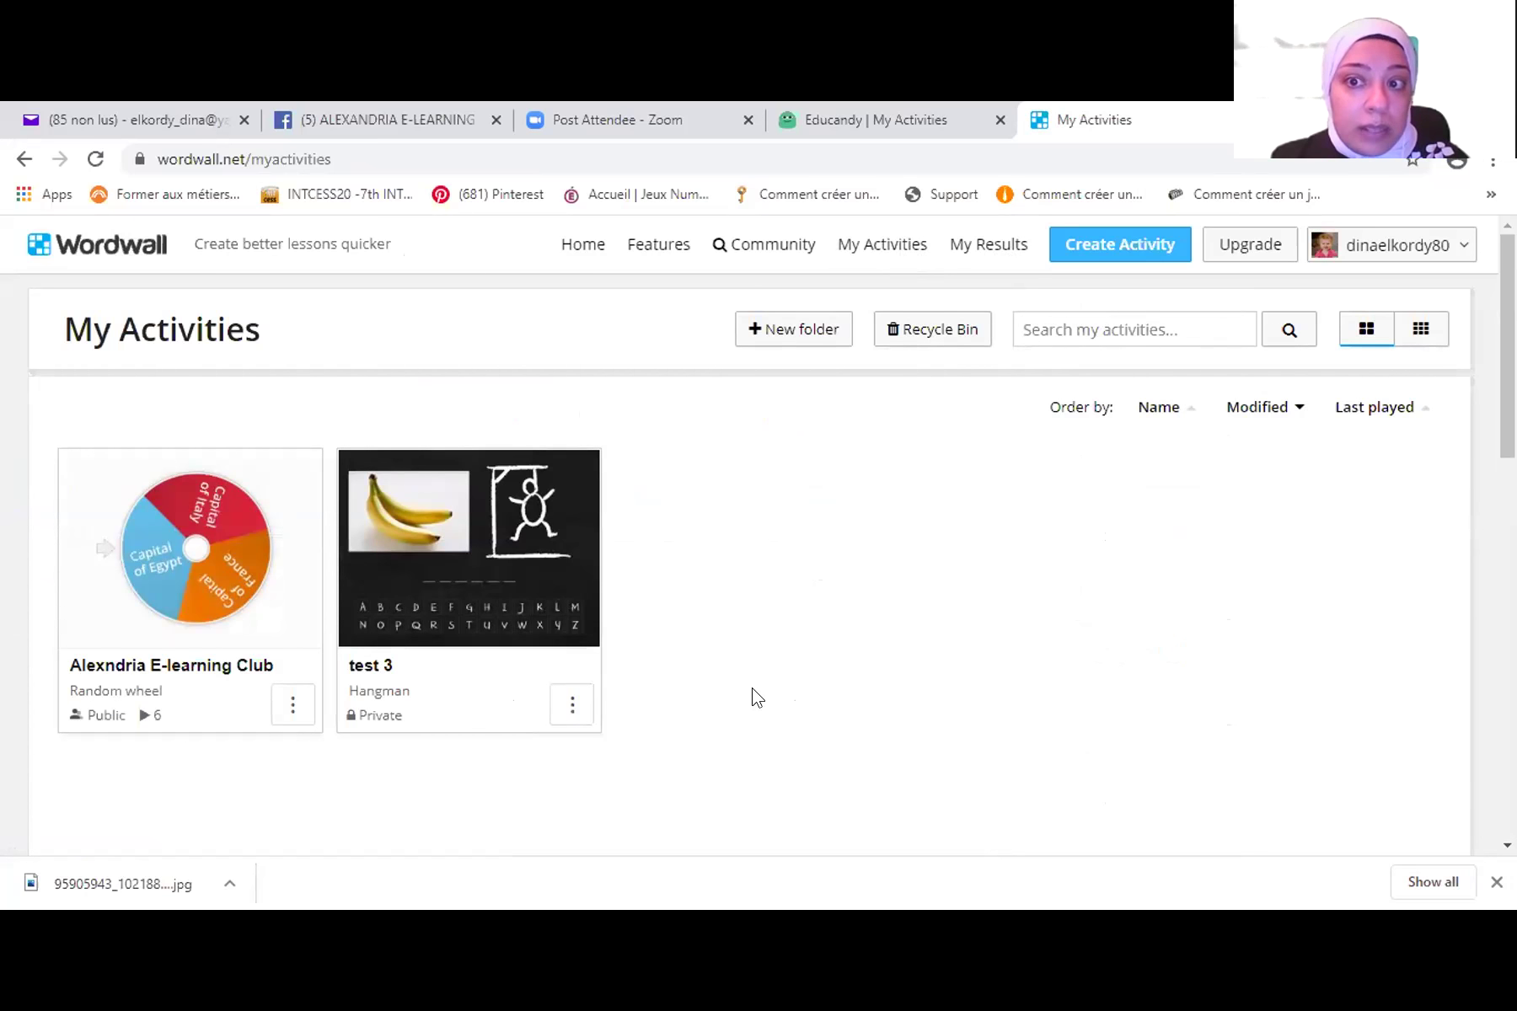
left_click(976, 249)
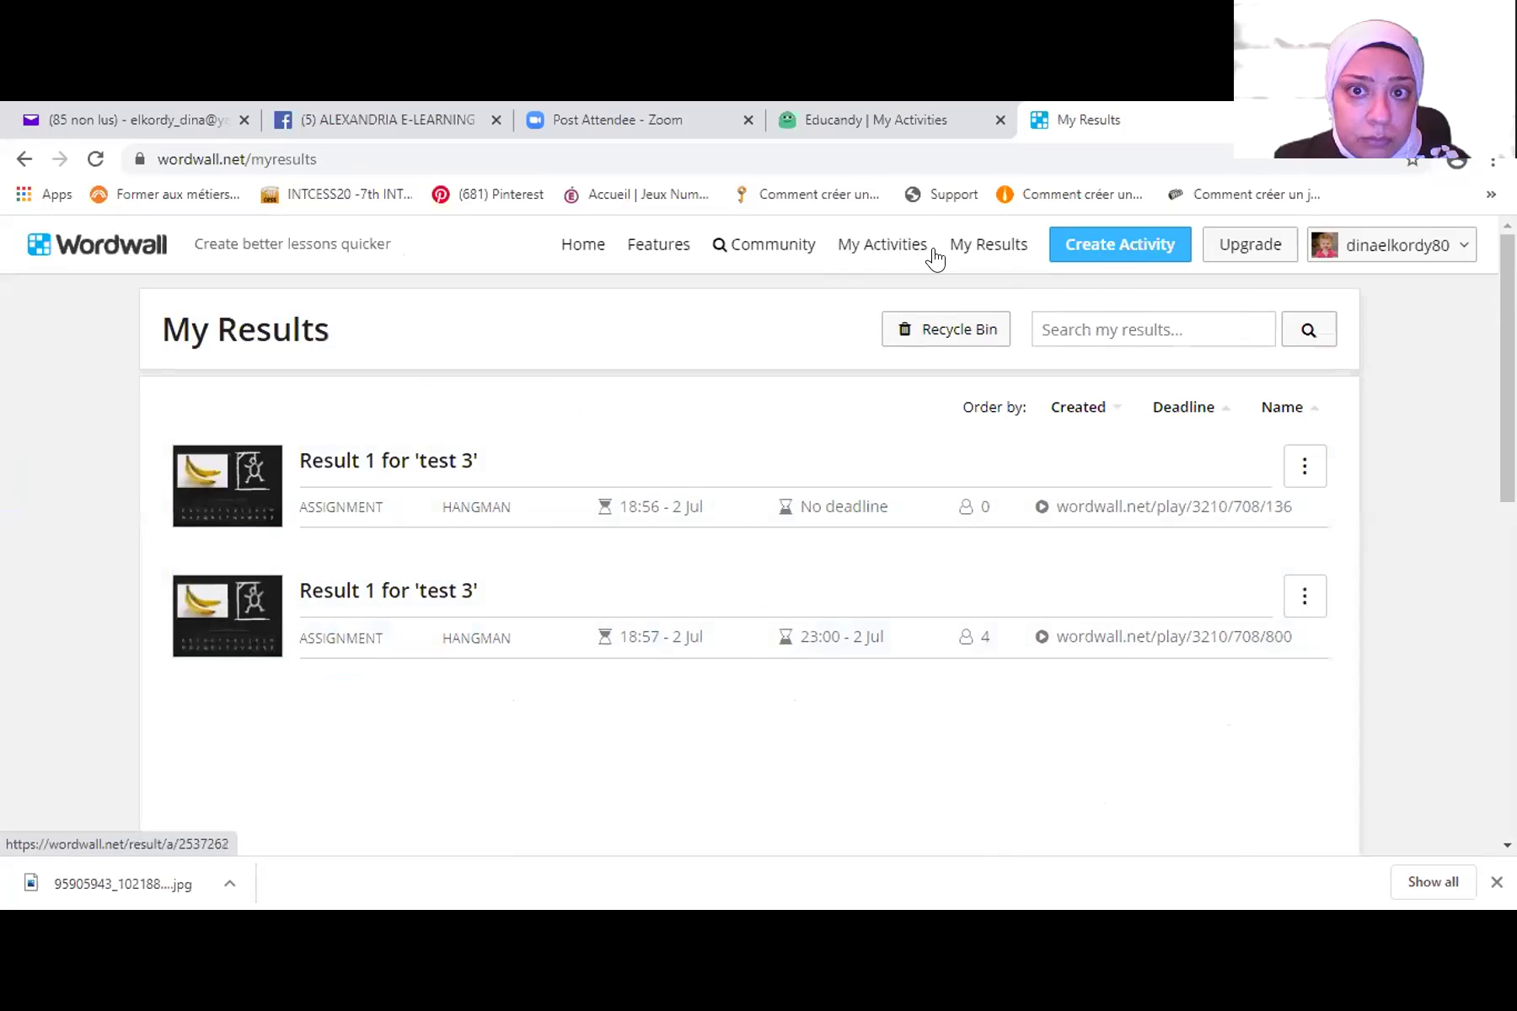
left_click(865, 256)
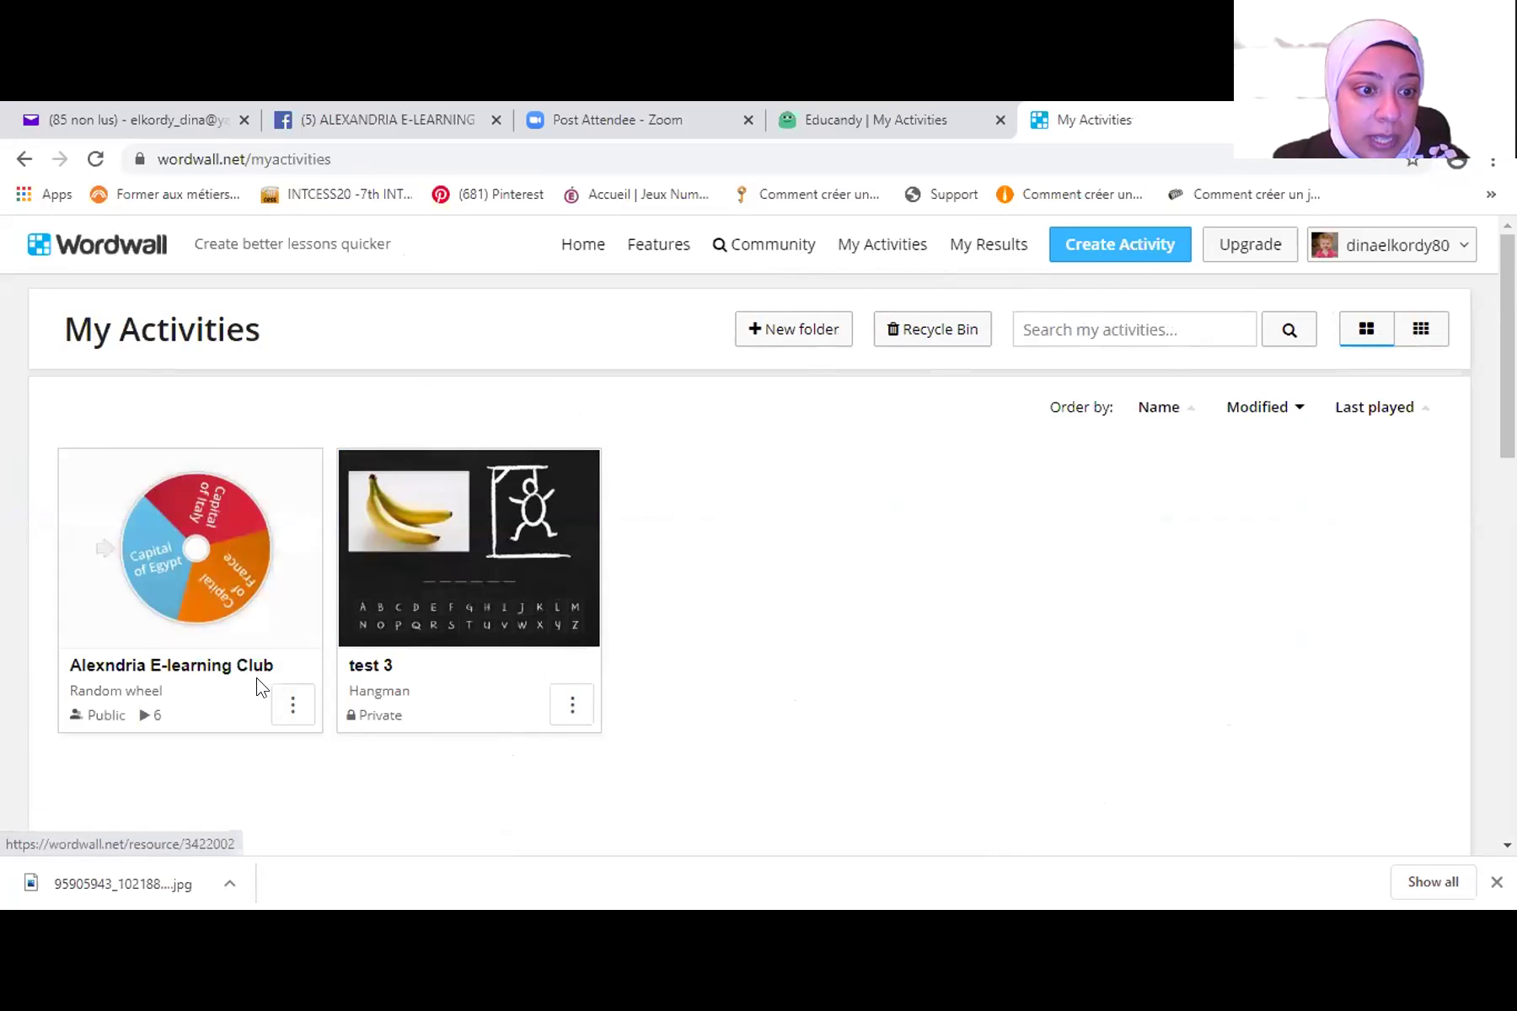
left_click(289, 707)
left_click(714, 522)
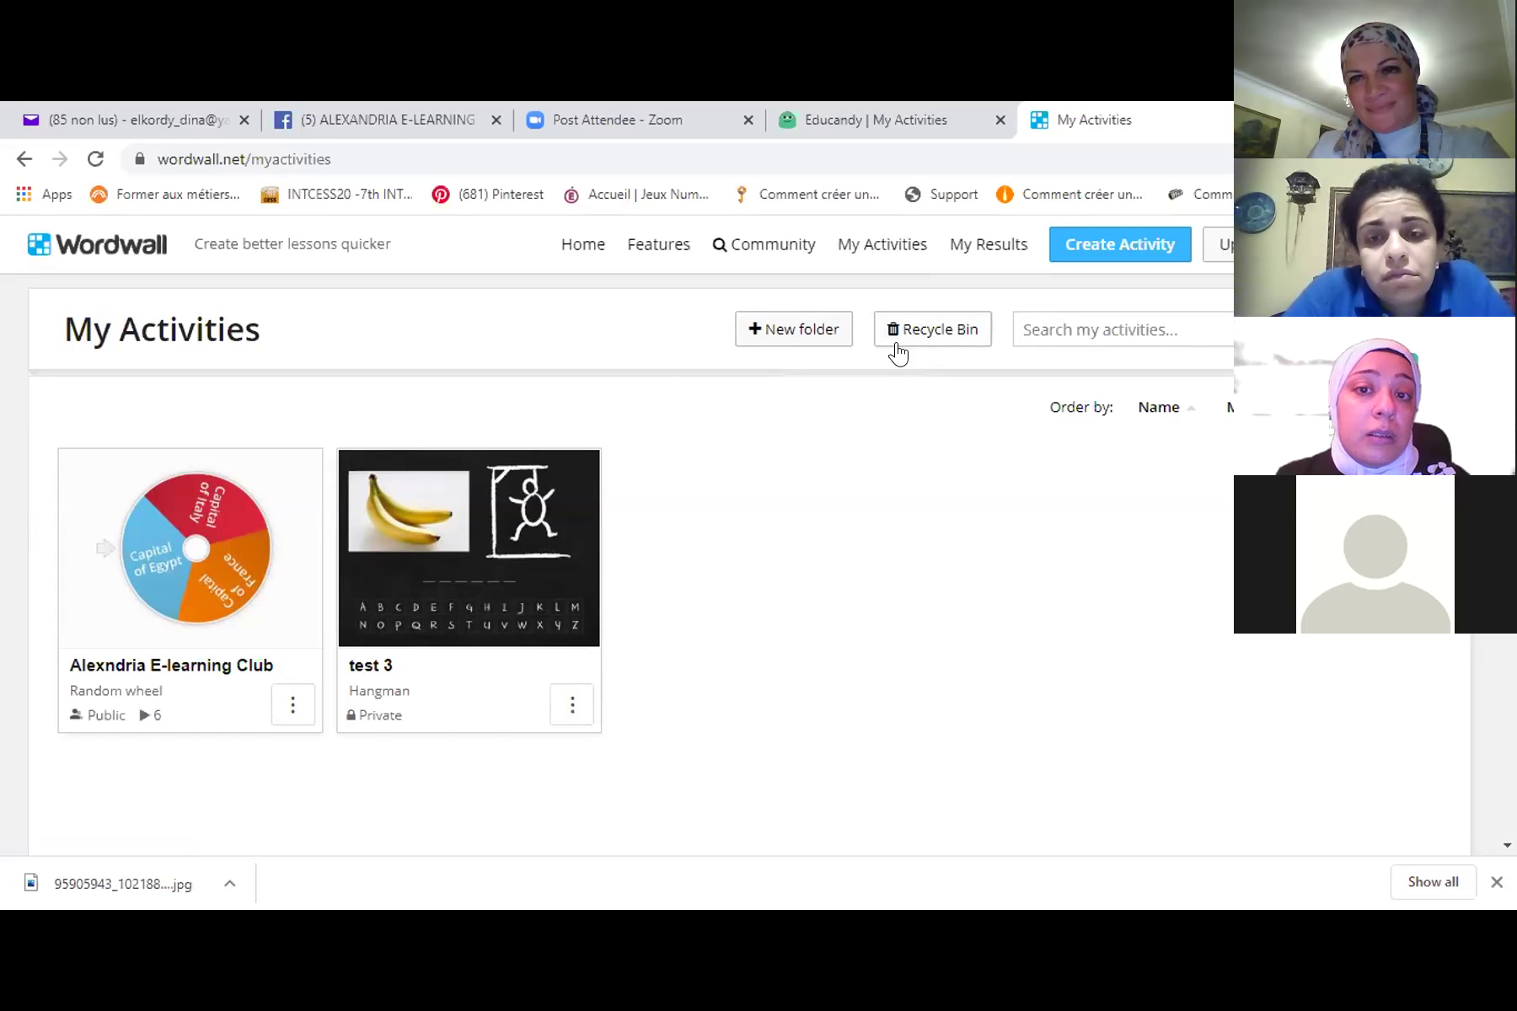
- View the form for creating a new activity folder, close it, and look through the whole My Activities page
left_click(814, 338)
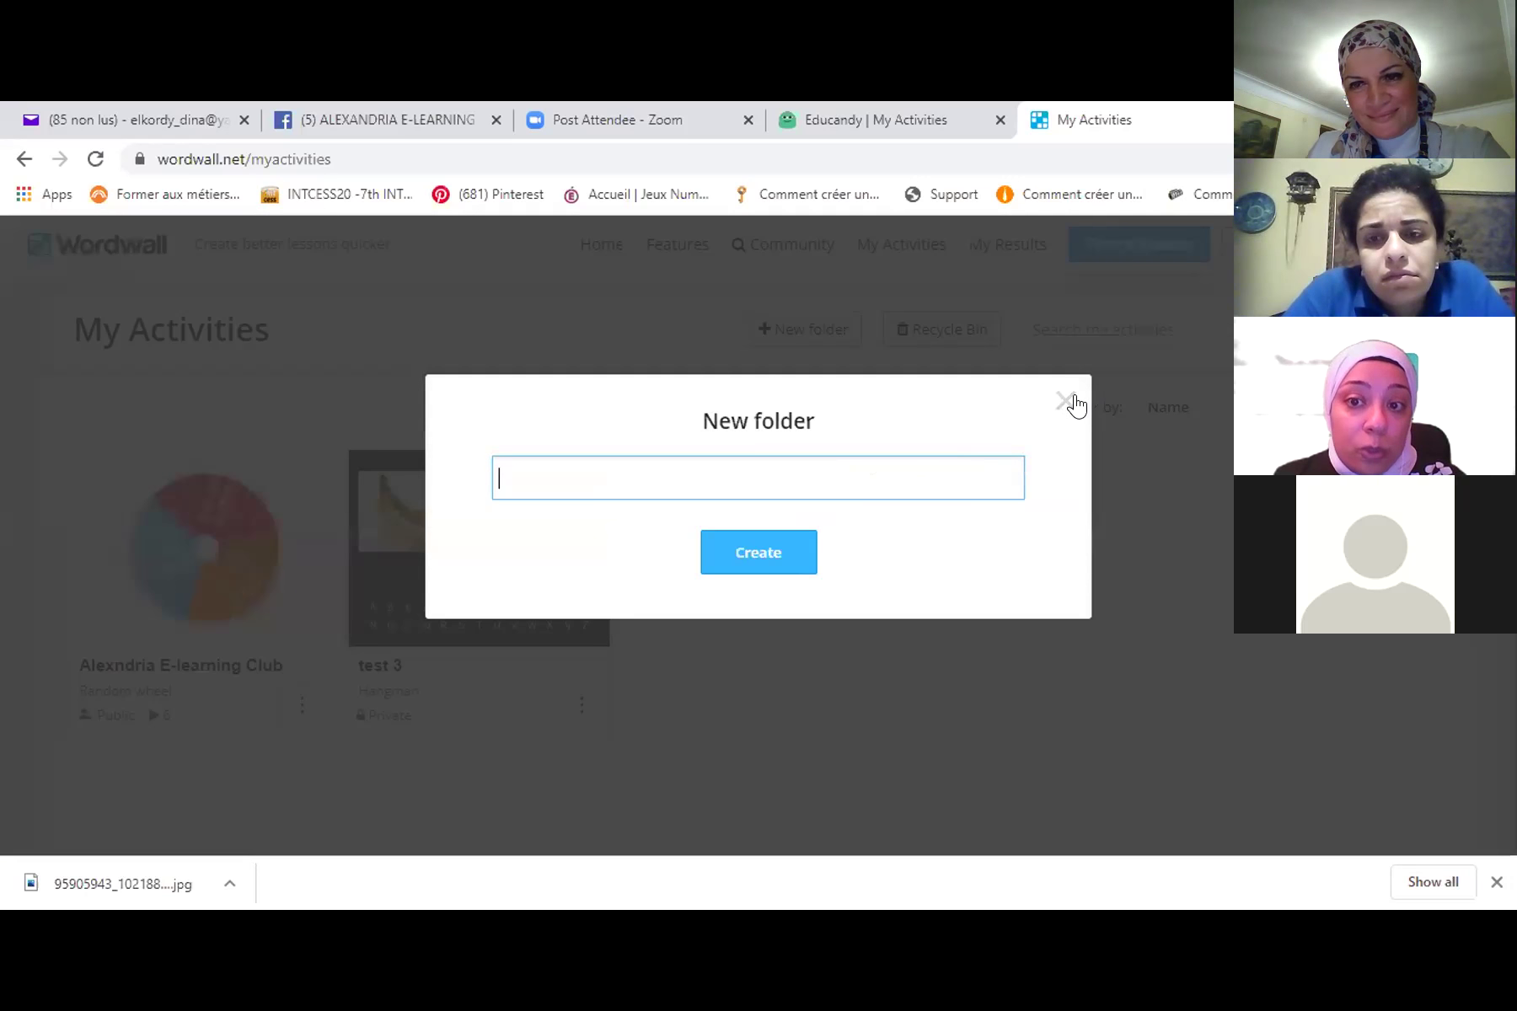
left_click(1065, 401)
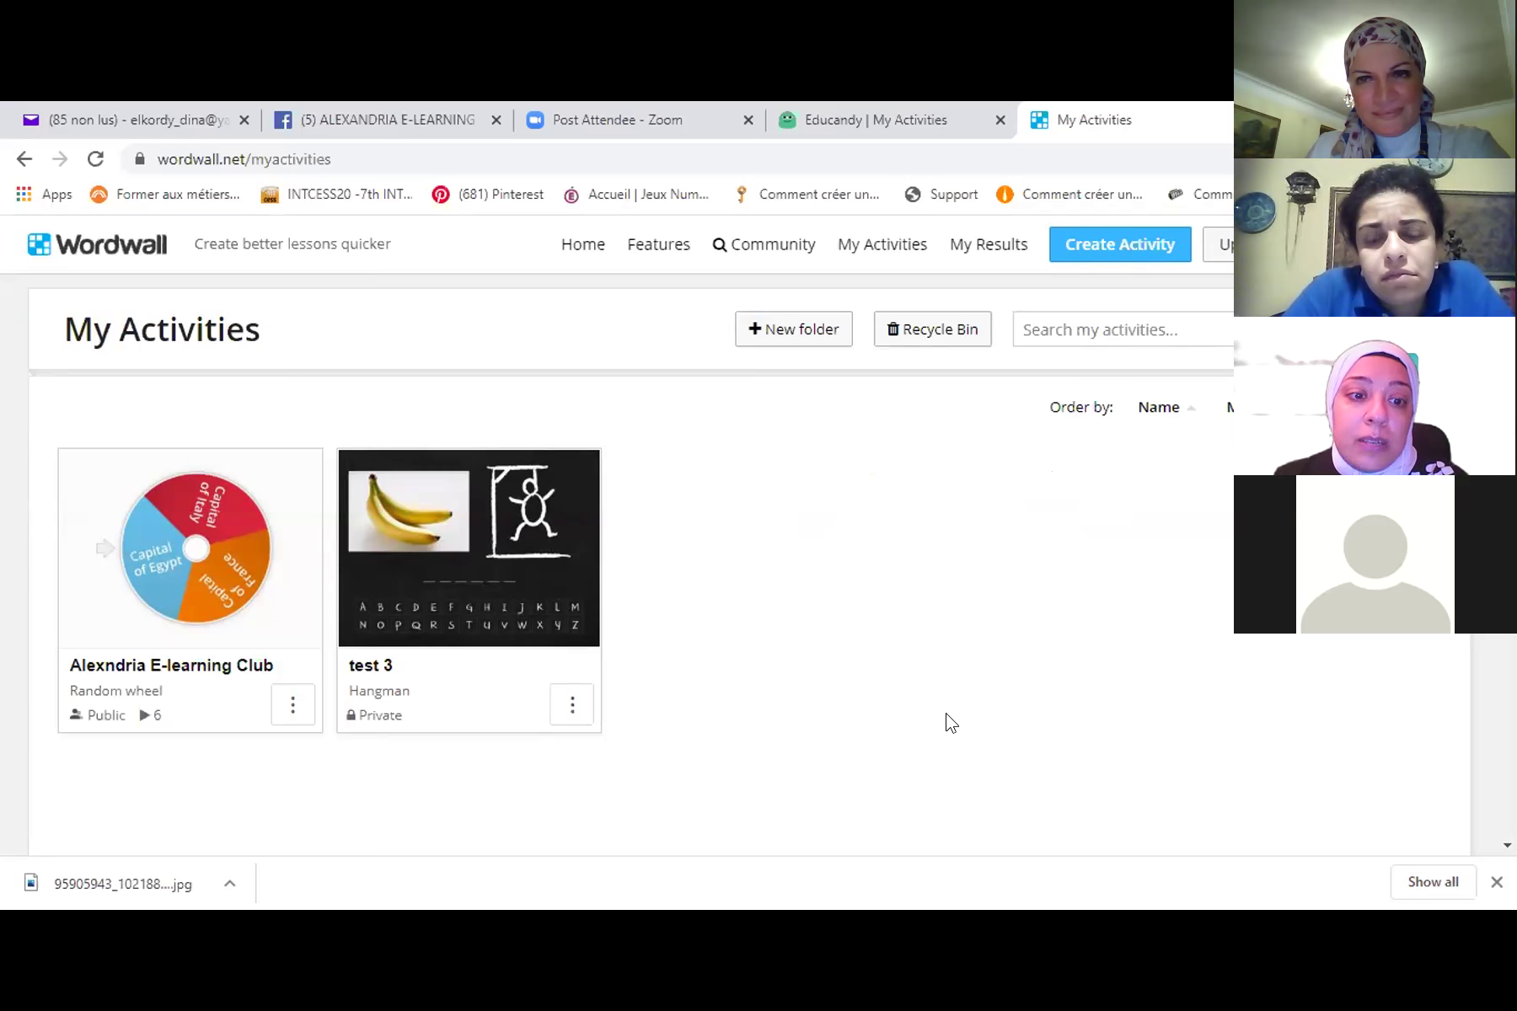
scroll(950, 723, "down", 7)
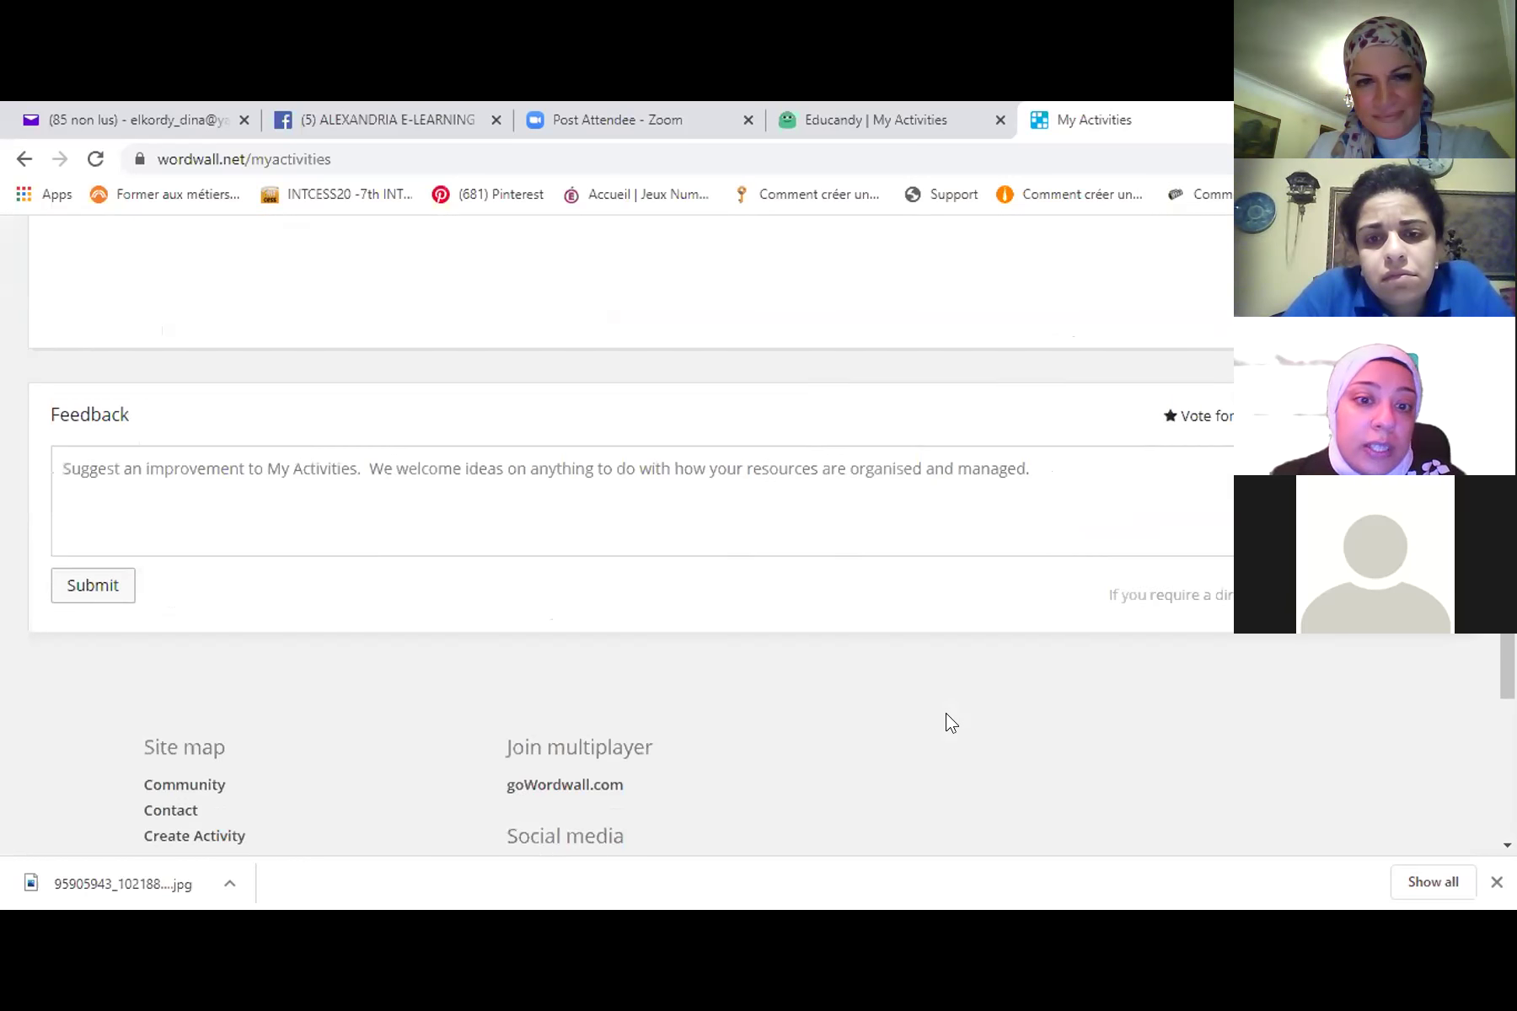
scroll(951, 723, "down", 3)
scroll(950, 723, "up", 10)
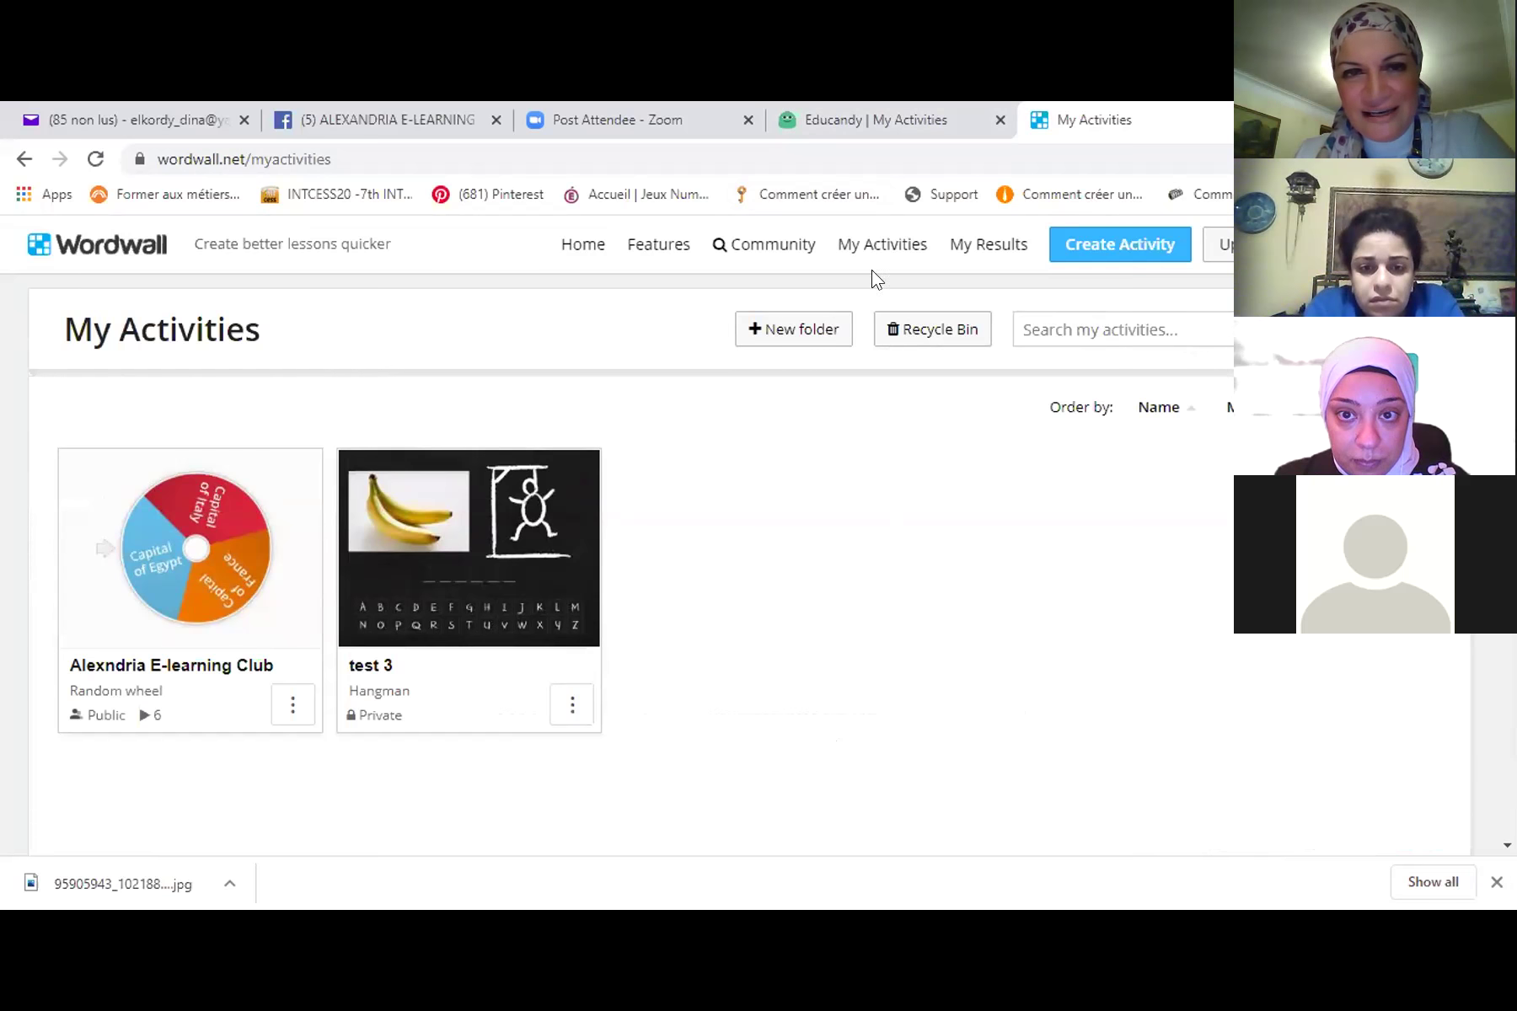
- View the assignment sharing options for the first "test 3" result in My Results, and close them
left_click(955, 253)
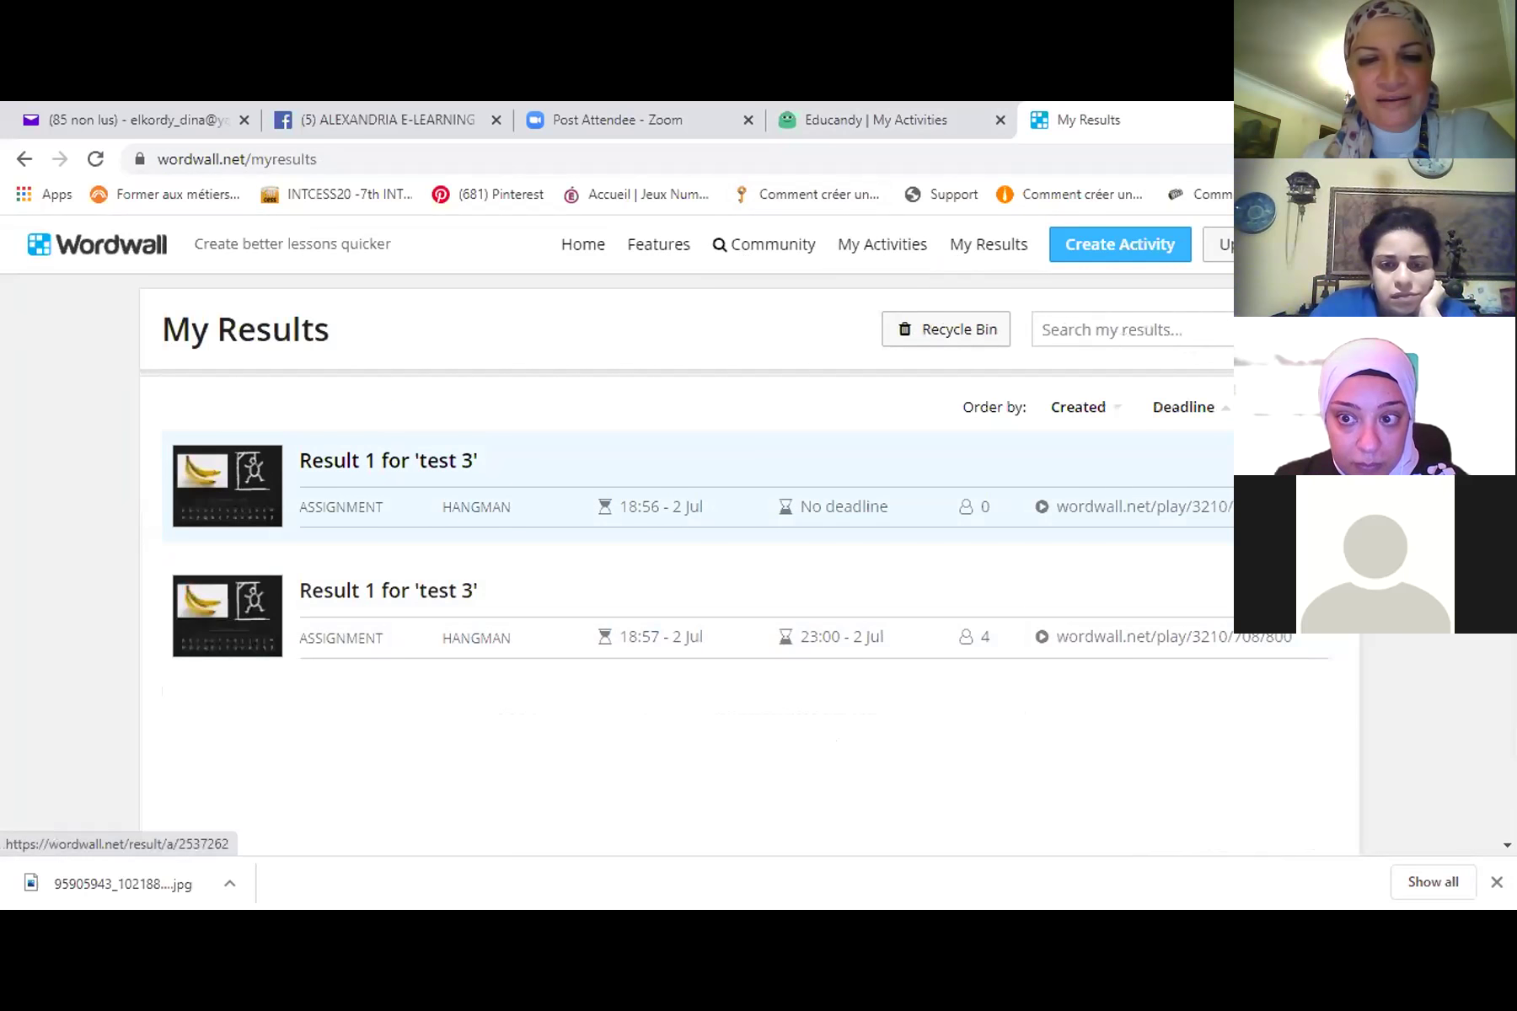
left_click(1331, 472)
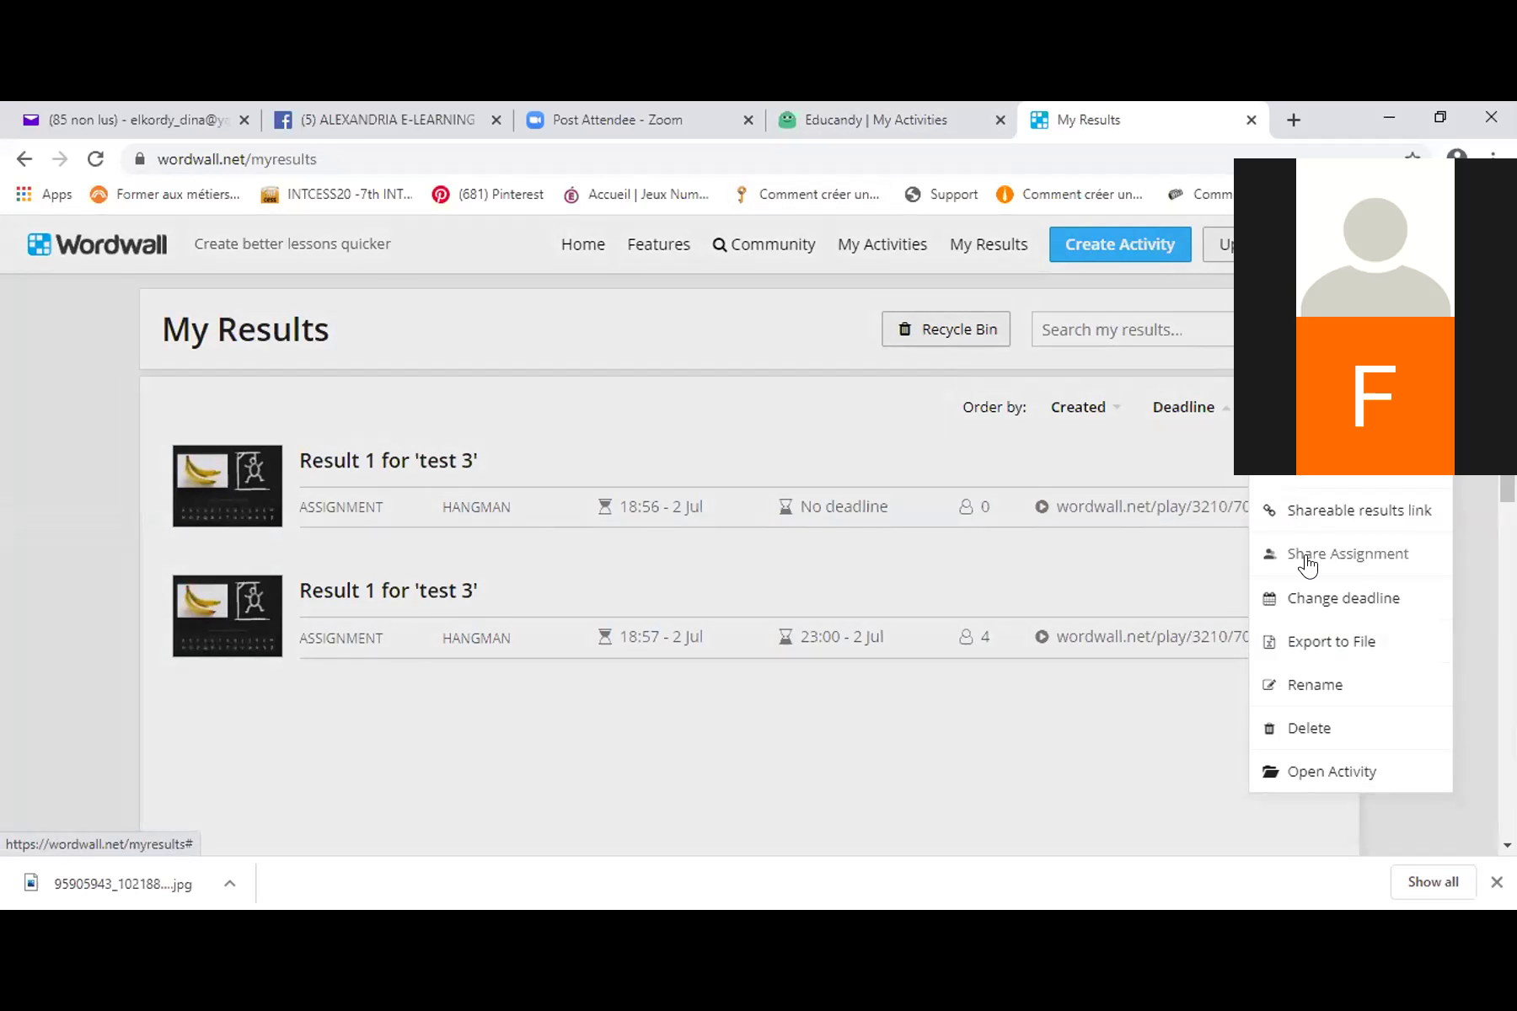
left_click(1304, 556)
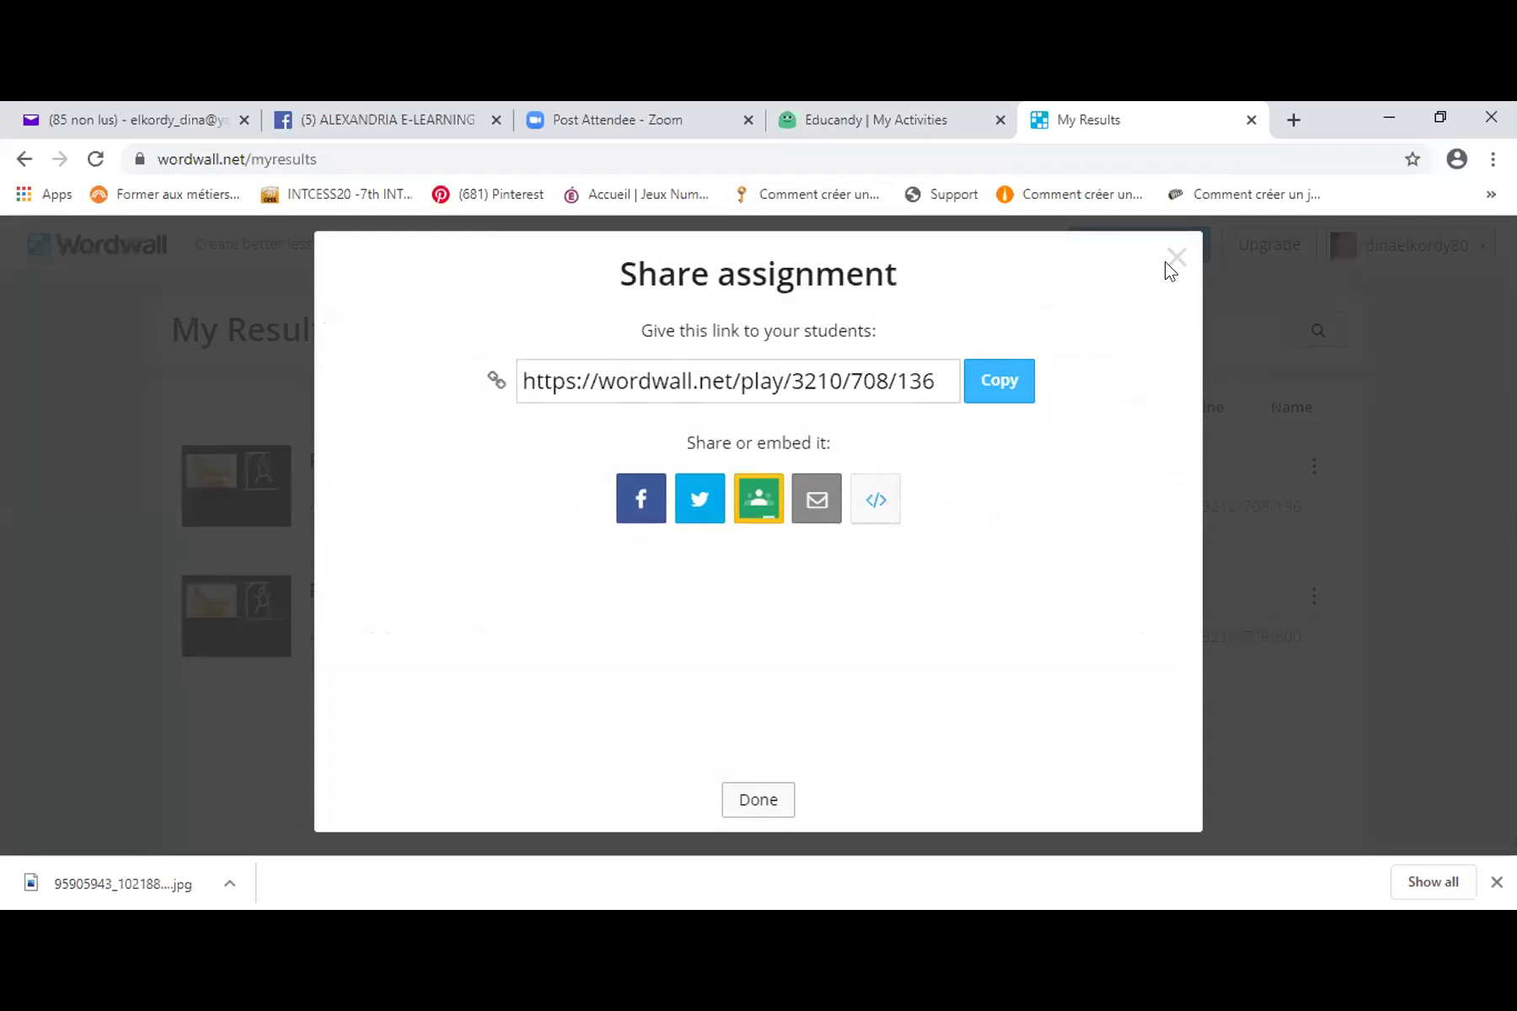
left_click(1175, 258)
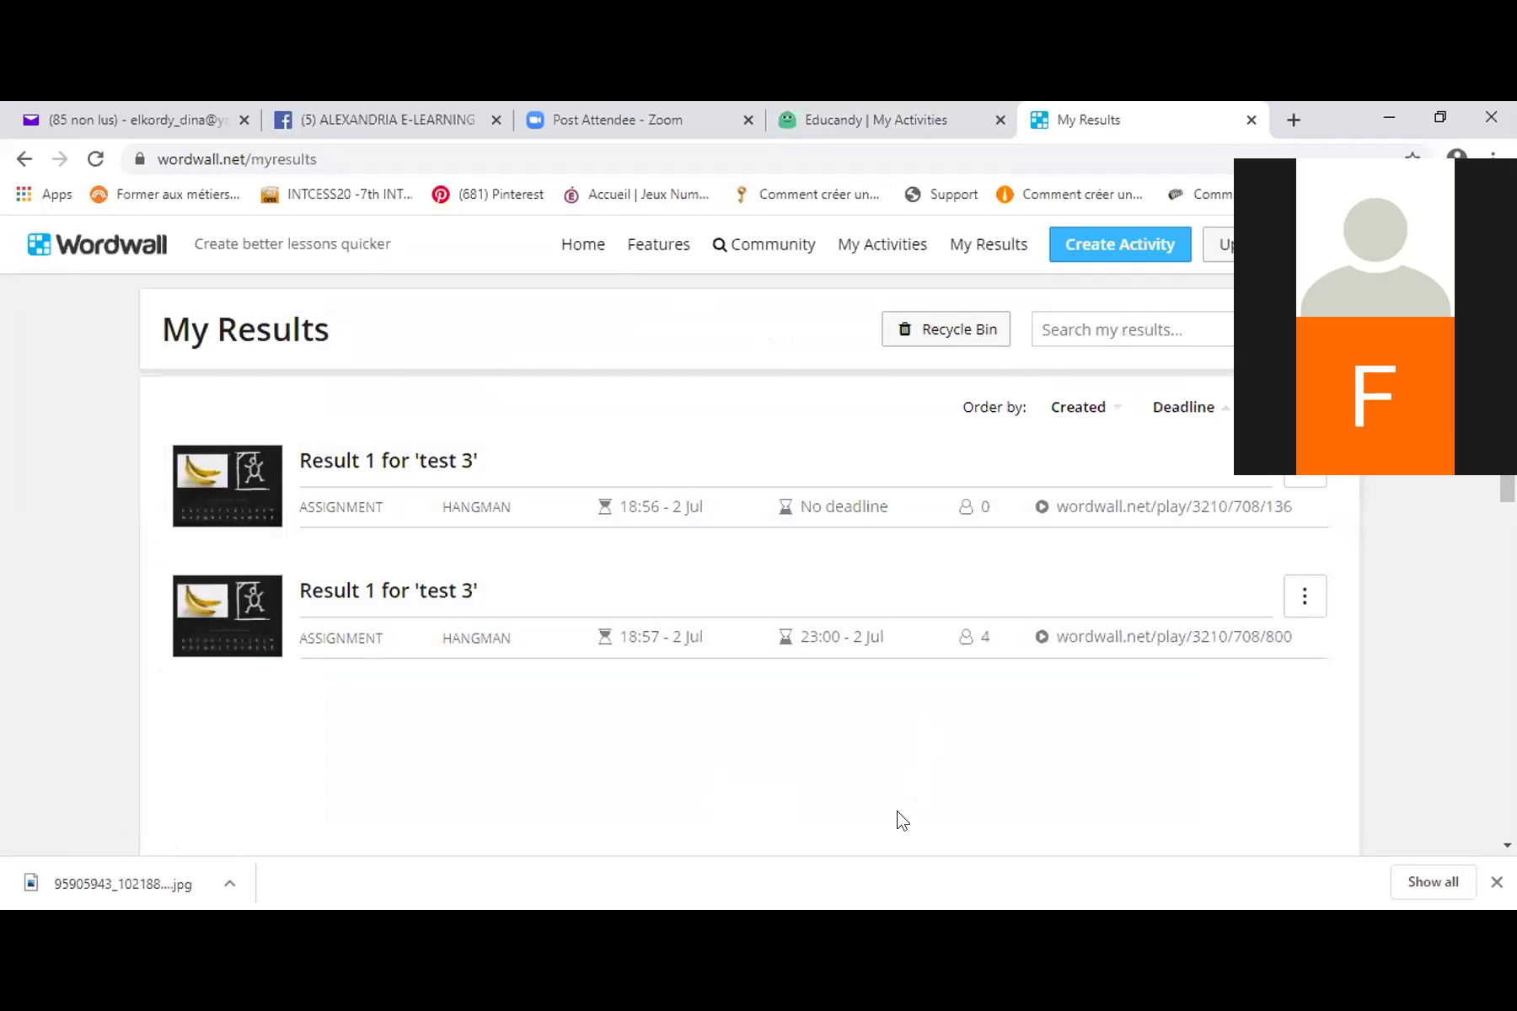
- Rename the "Alexndria E-learning Club" activity to "Alexandria E-learning Club" in My Activities
left_click(877, 246)
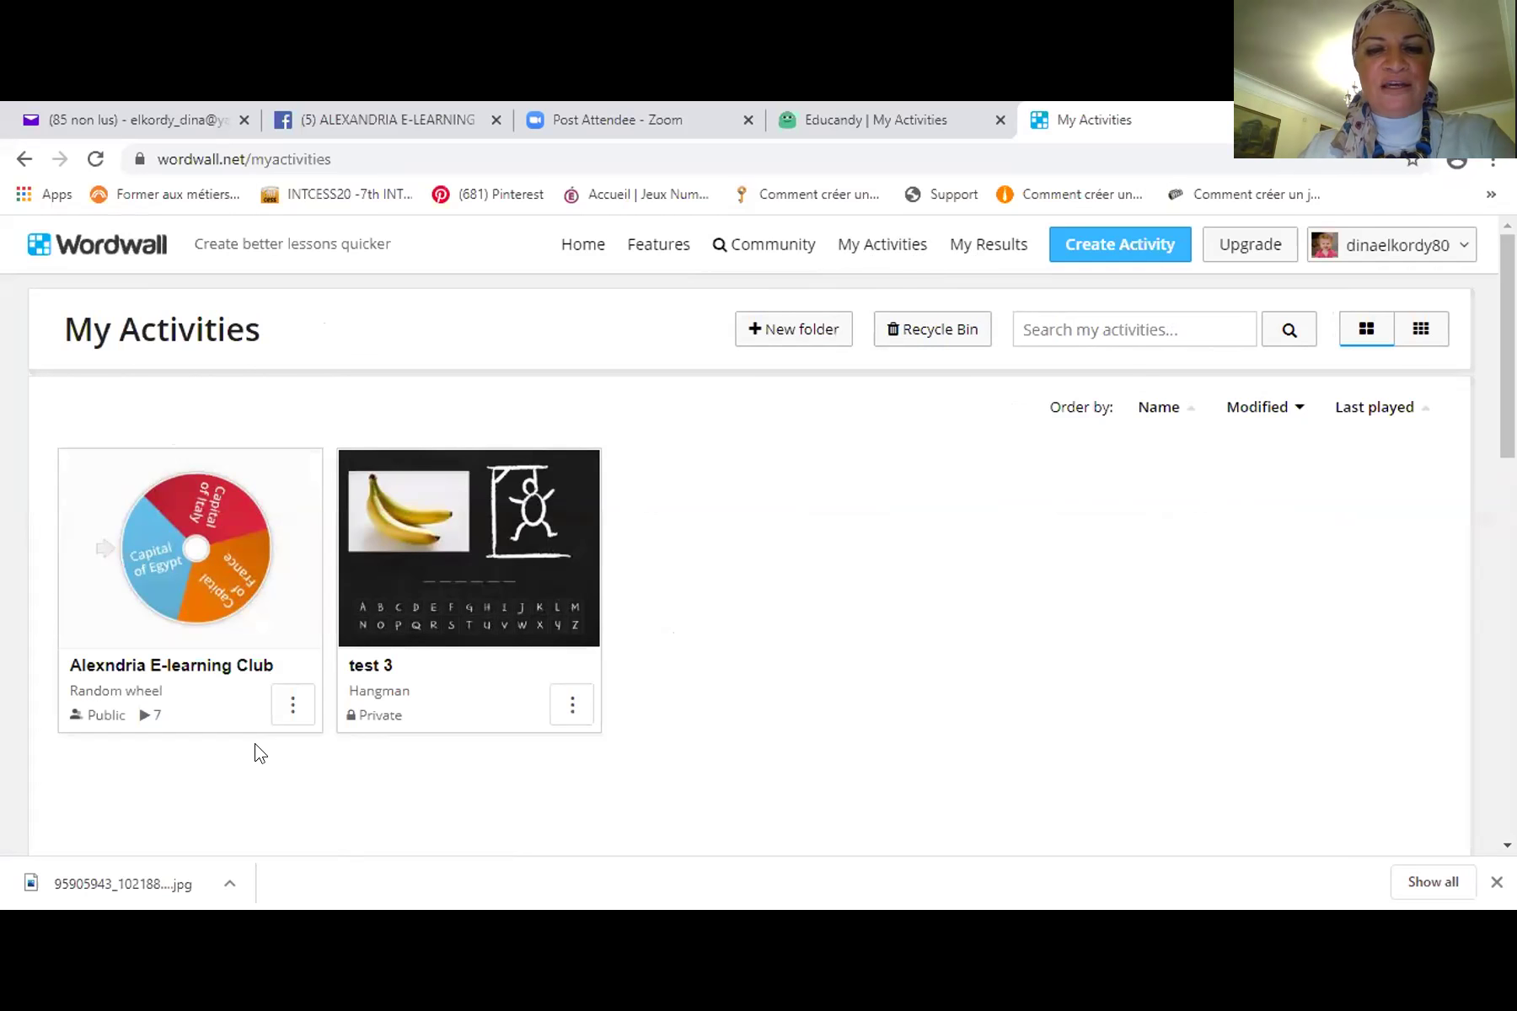
left_click(293, 705)
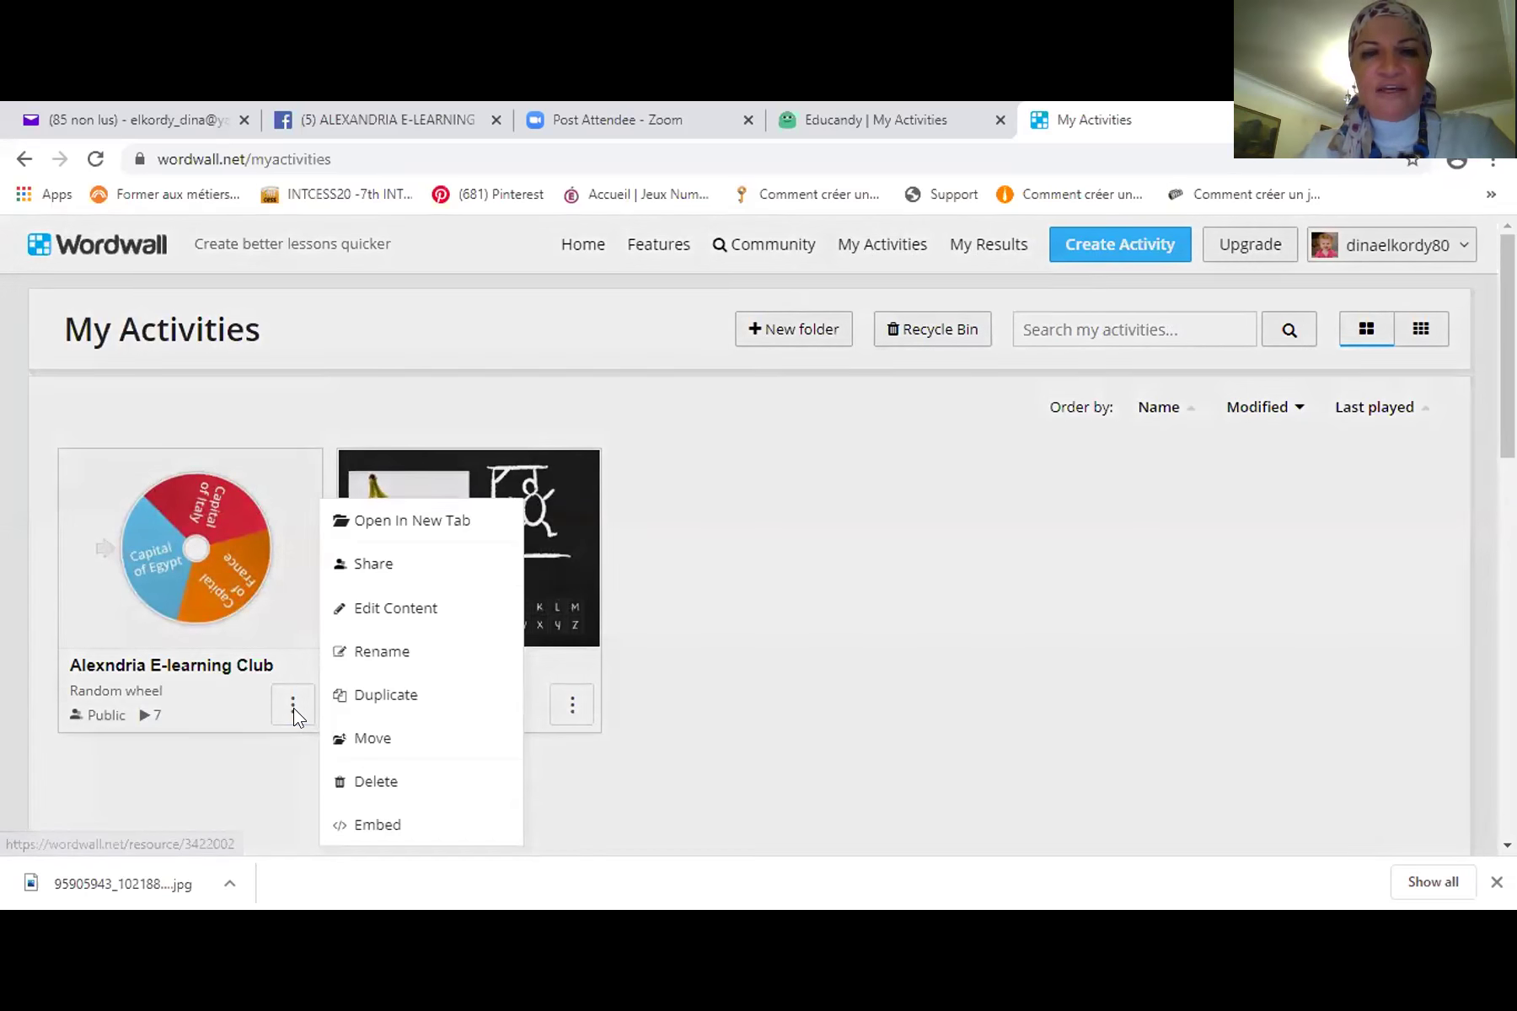
left_click(402, 652)
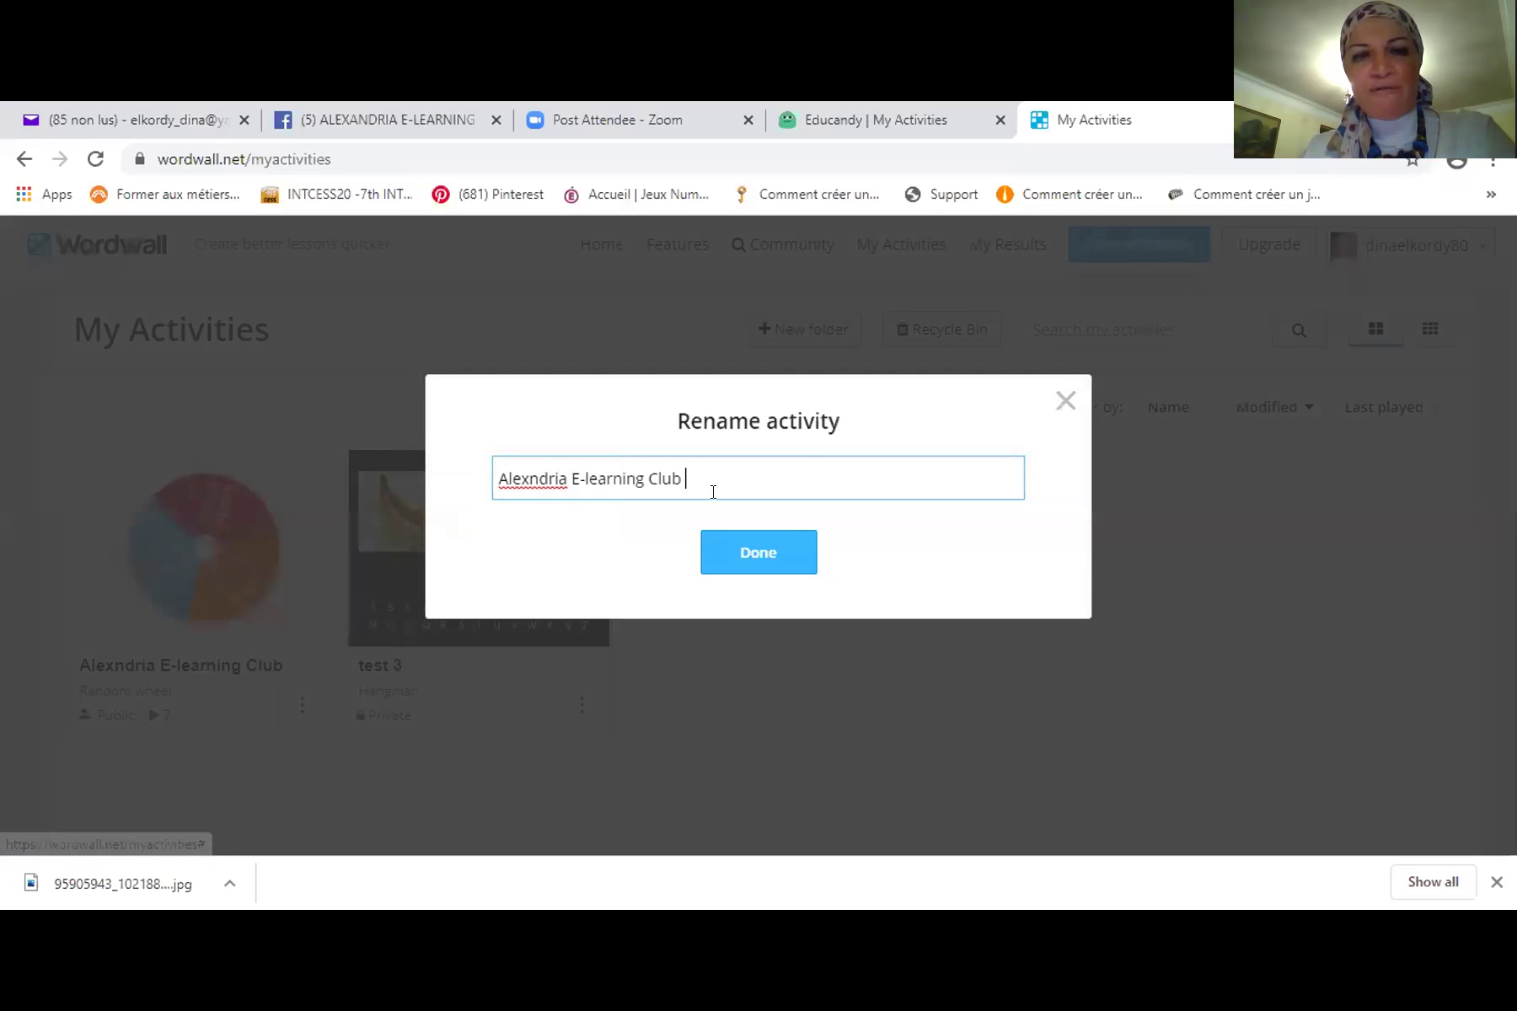
left_click(533, 478)
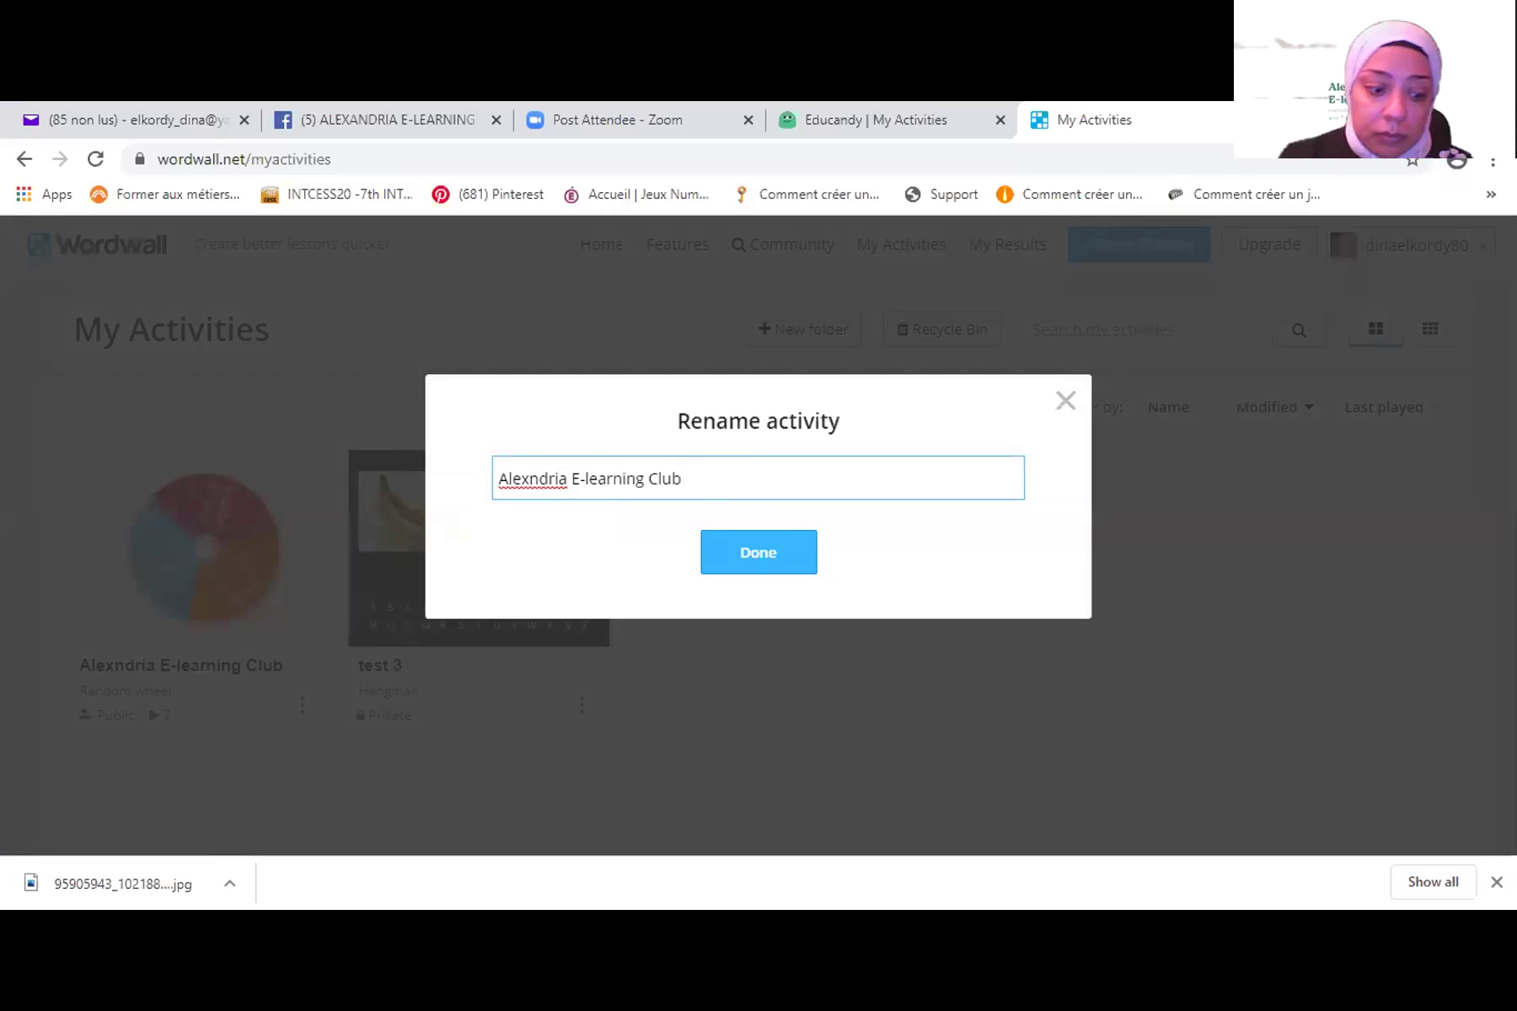
type("a")
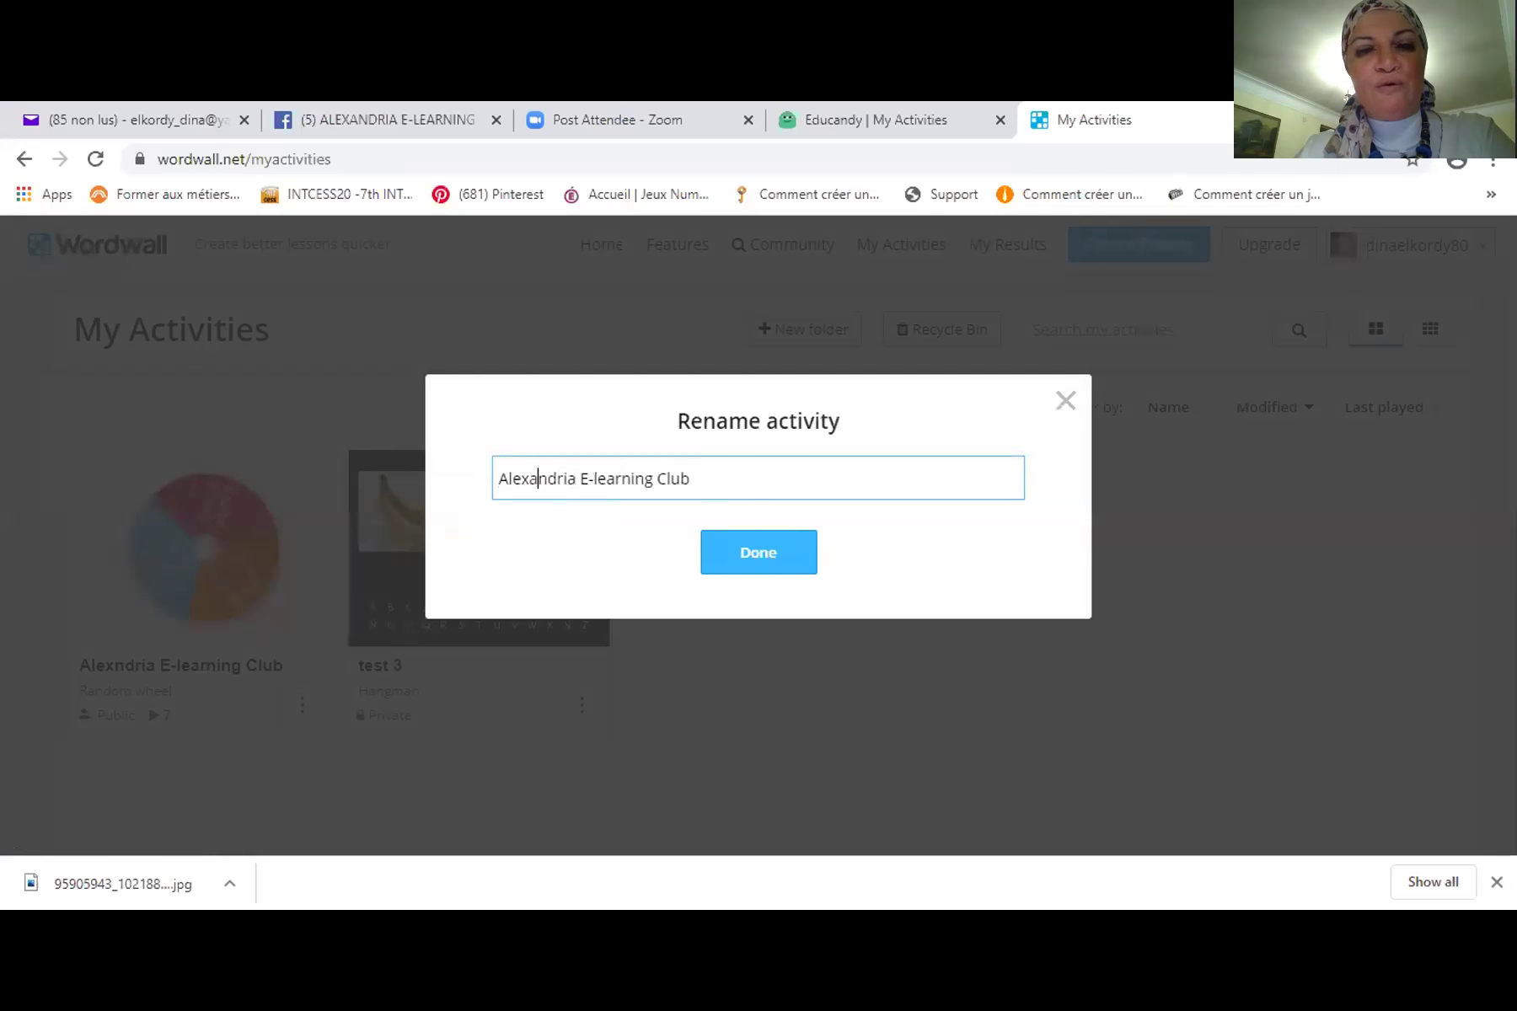
left_click(768, 566)
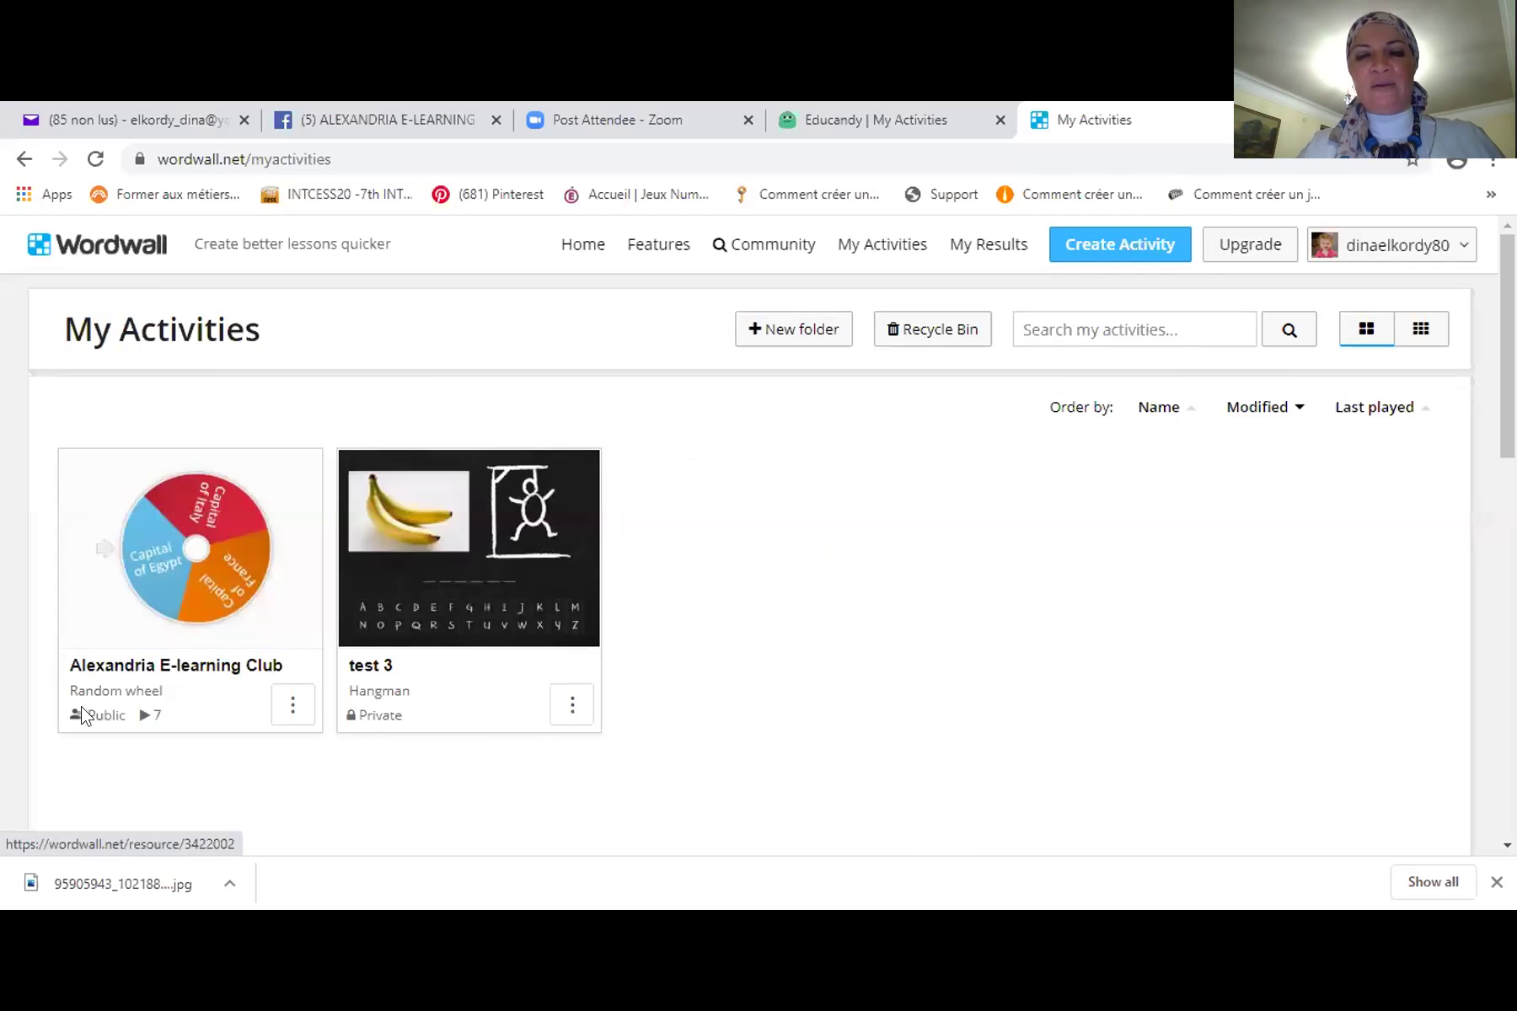
- Look over the management options for the renamed random wheel activity without choosing any
left_click(295, 707)
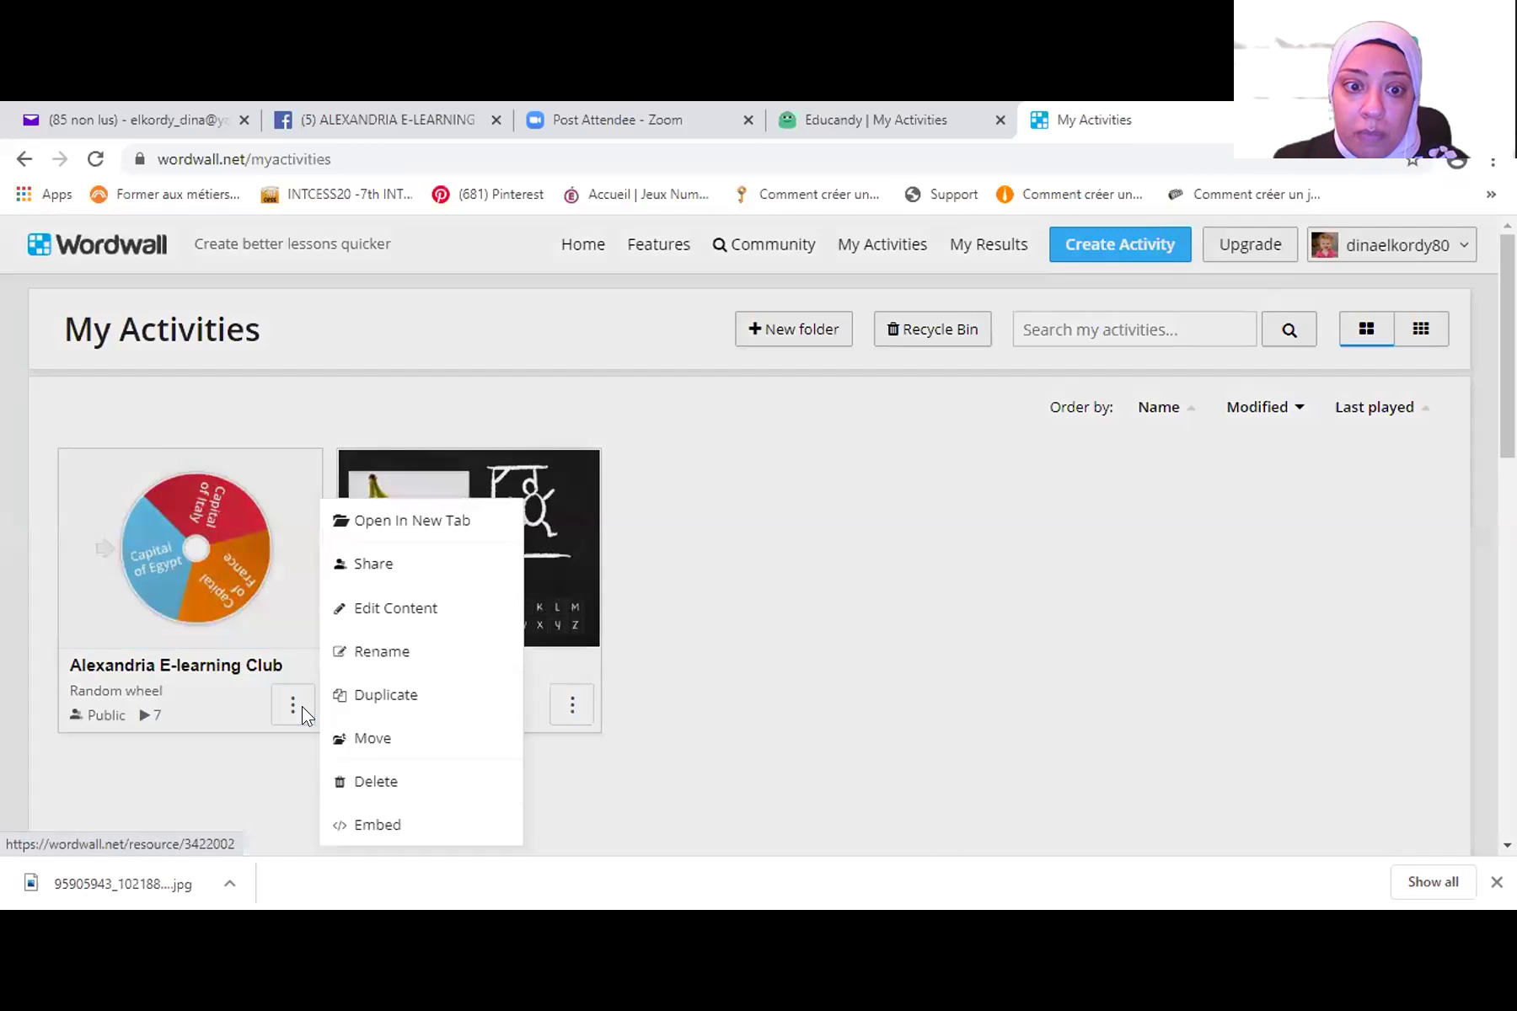
left_click(839, 786)
scroll(182, 733, "down", 1)
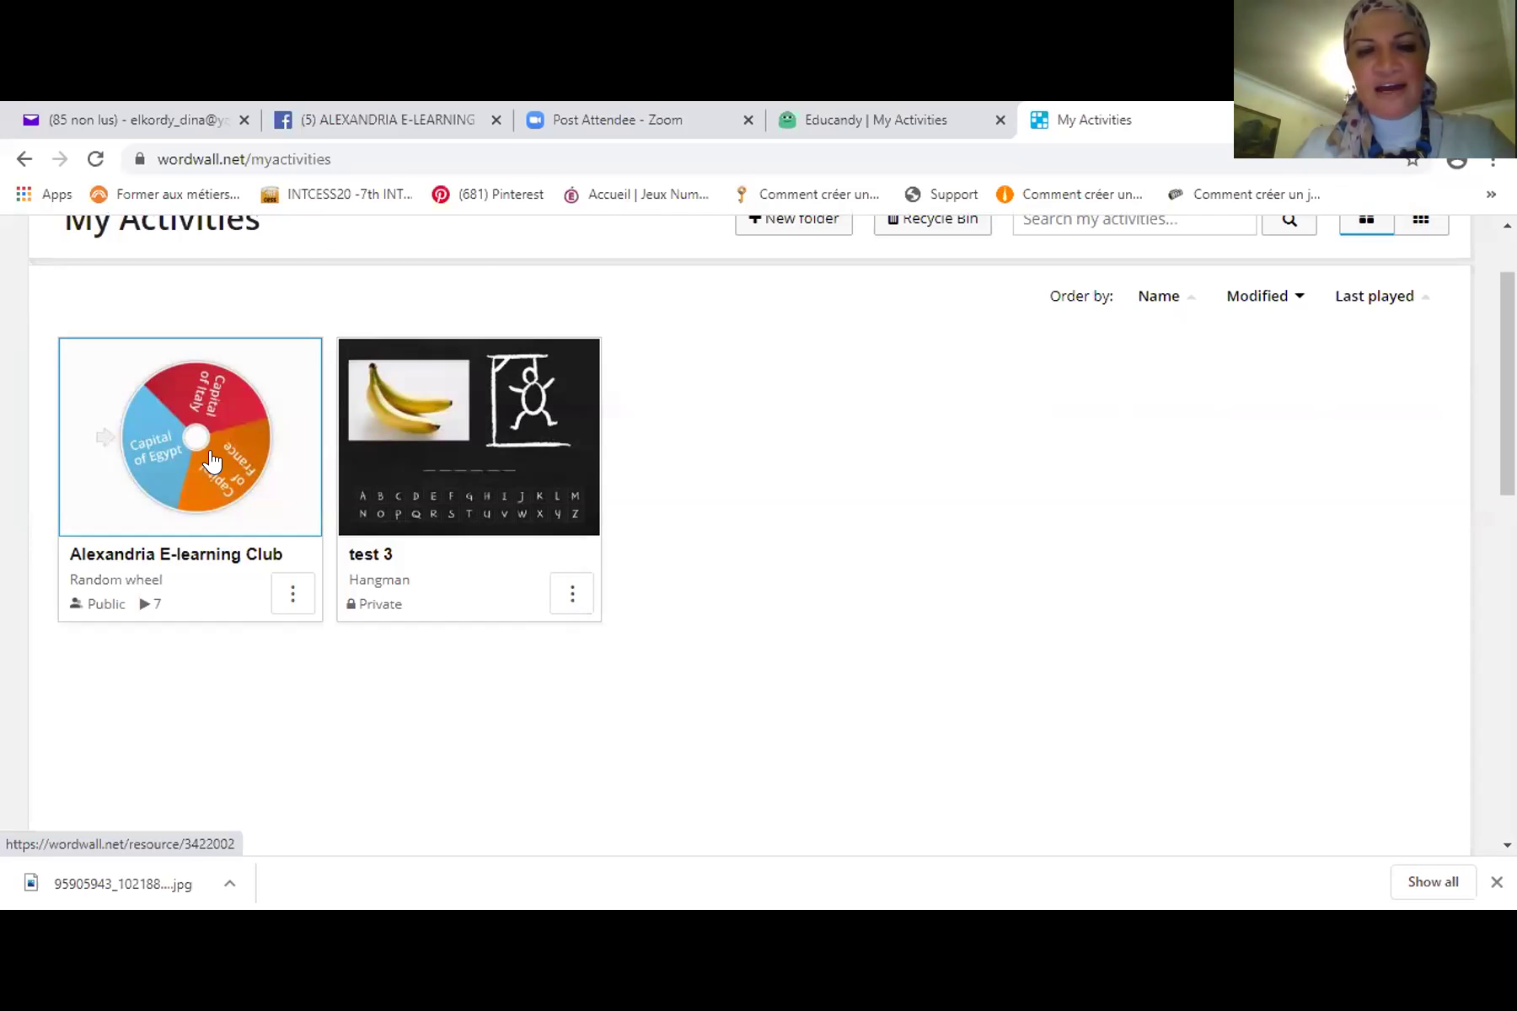
scroll(210, 460, "up", 2)
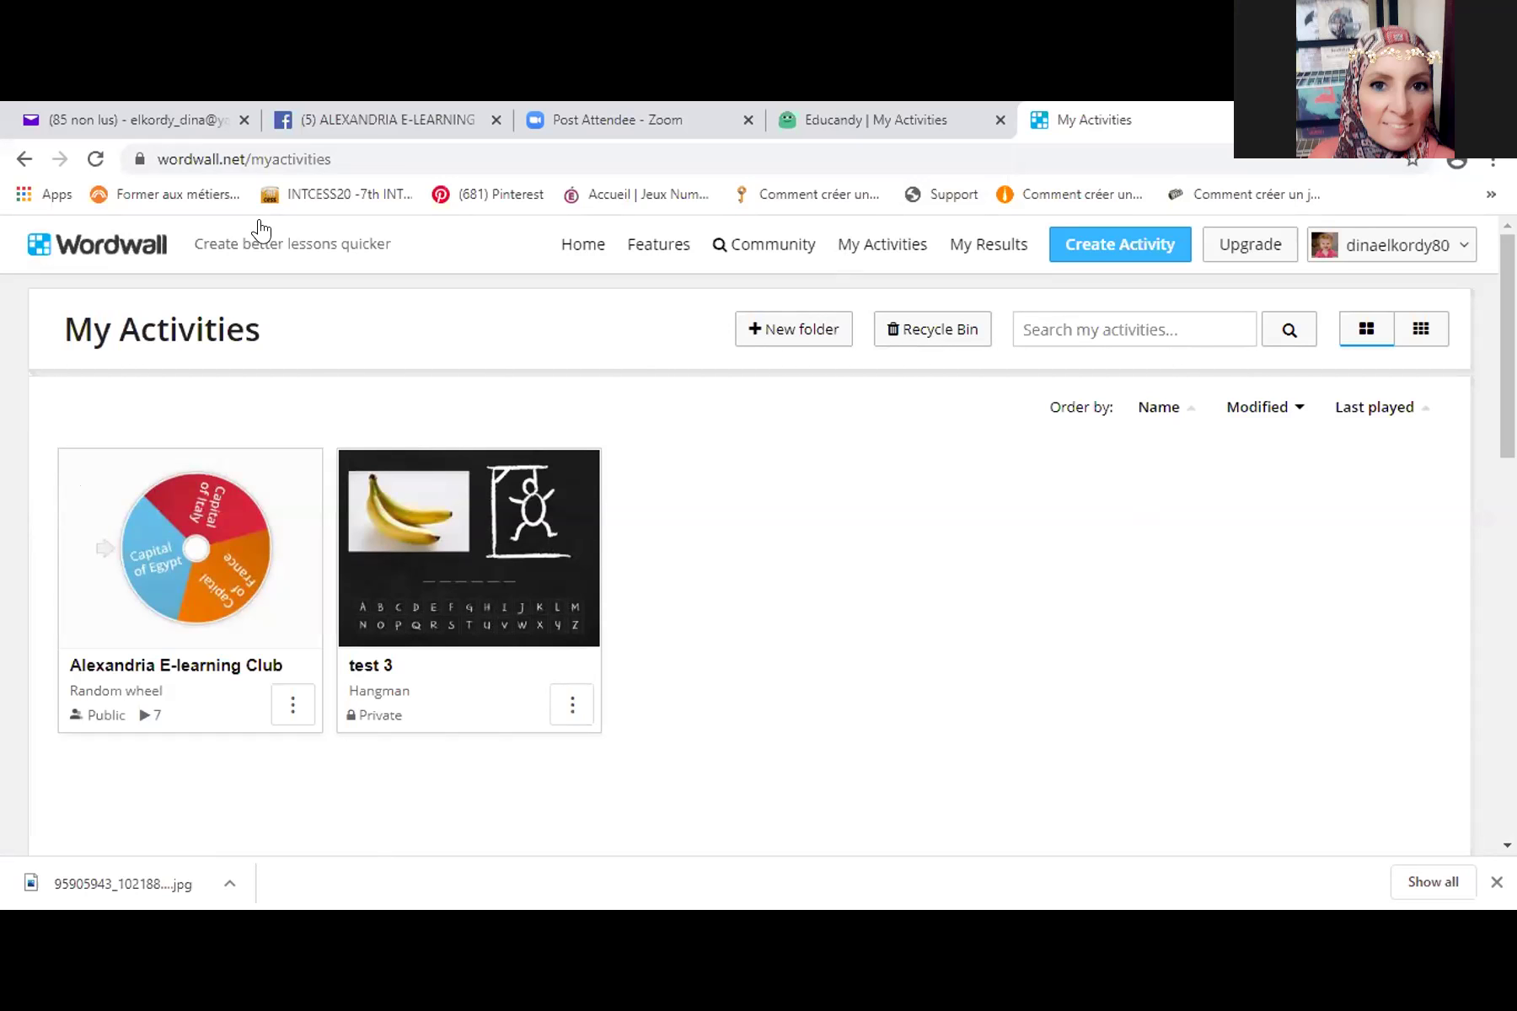
left_click(396, 122)
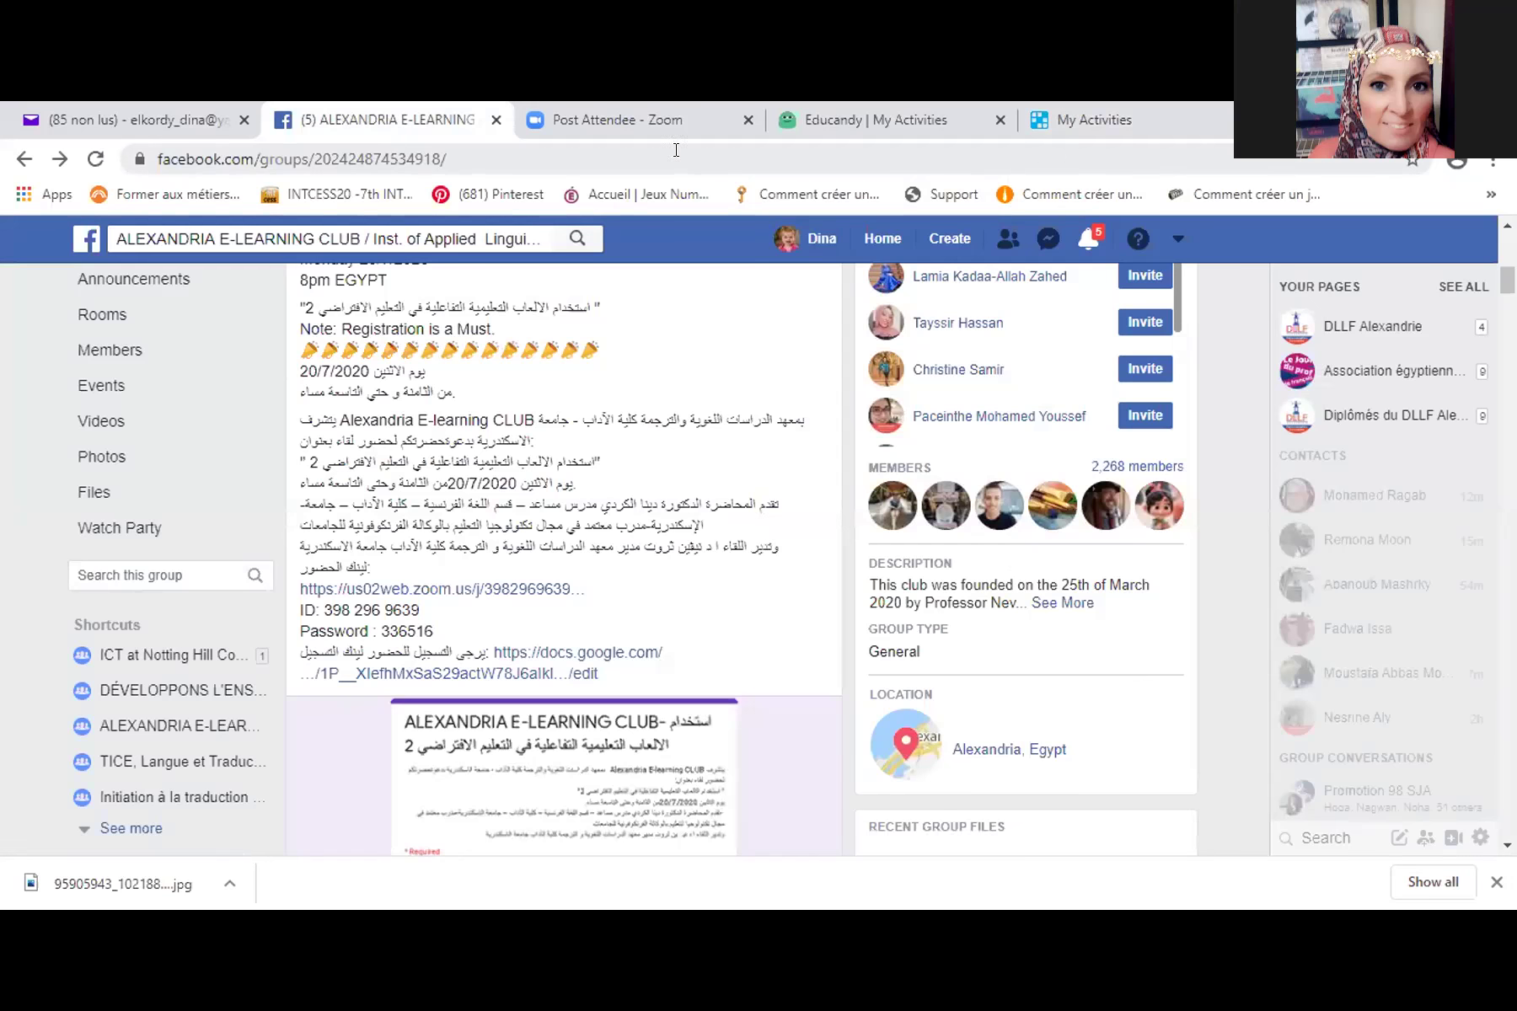
key("ctrl+5")
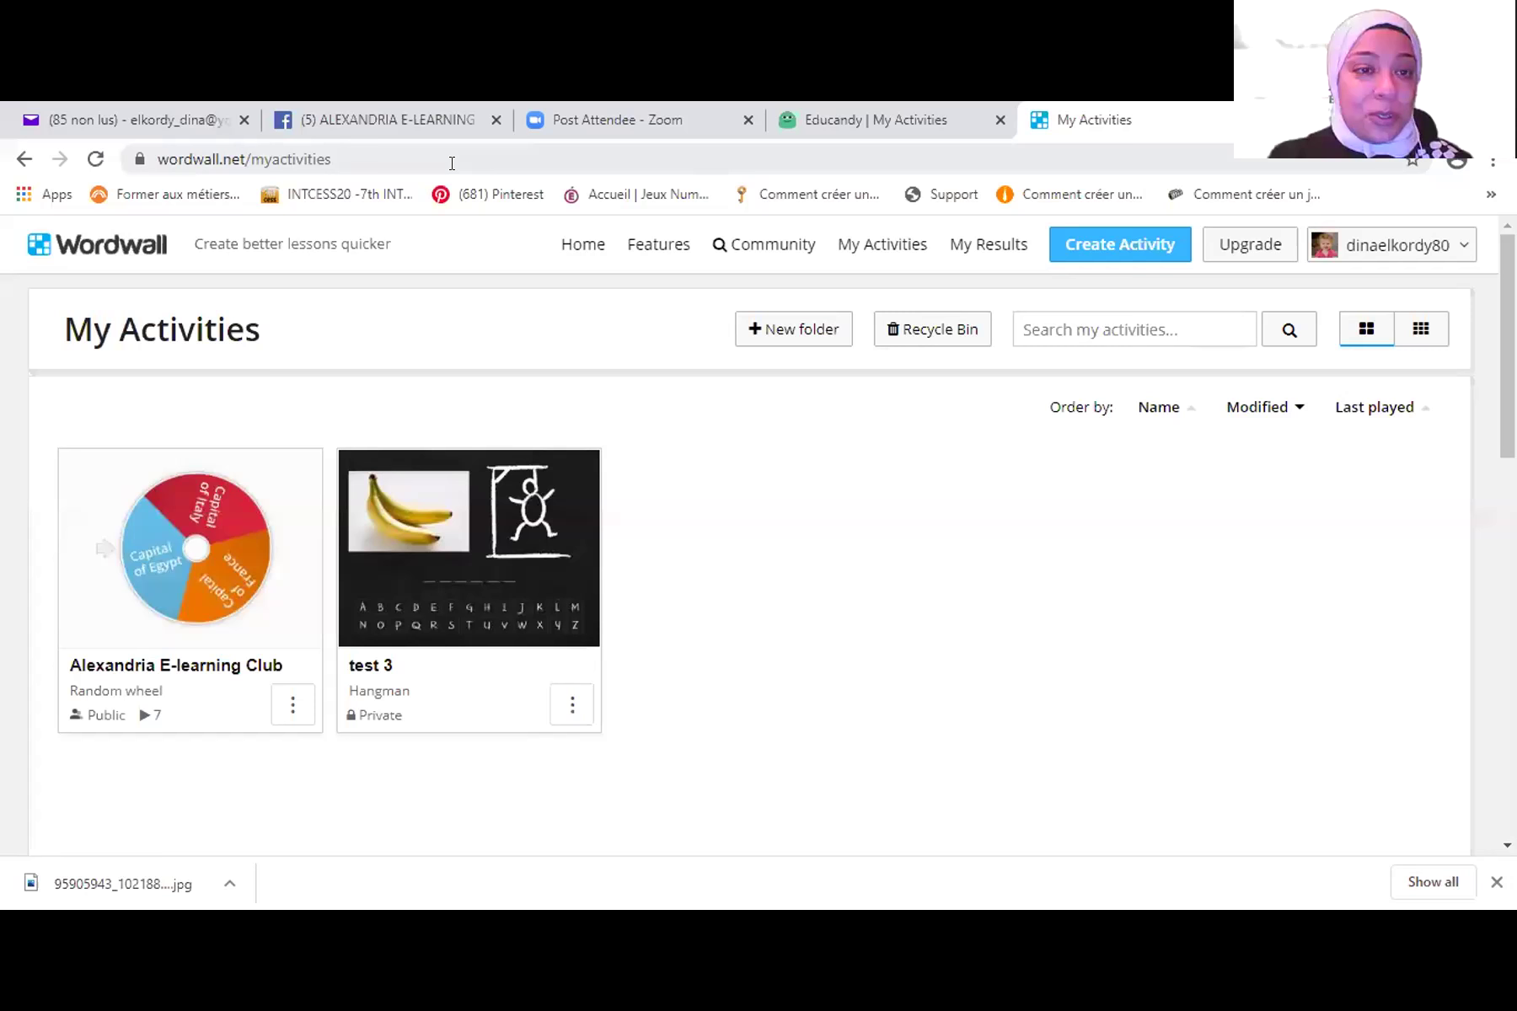
left_click(451, 163)
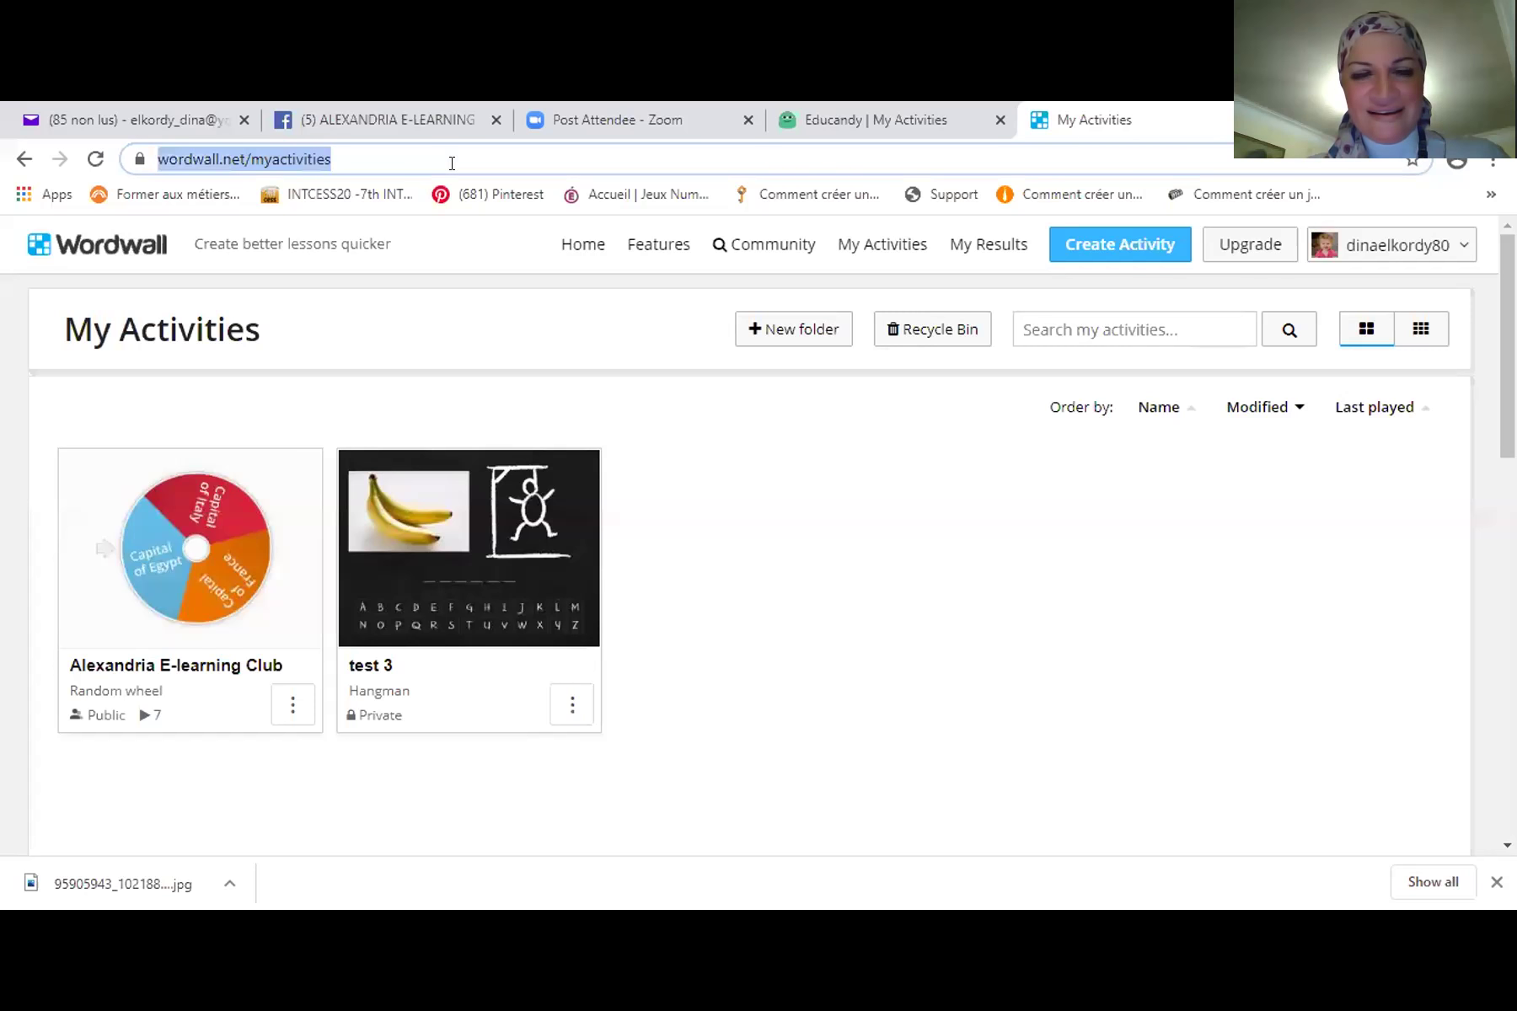
type("jaw")
key("BackSpace")
key("BackSpace")
key("BackSpace")
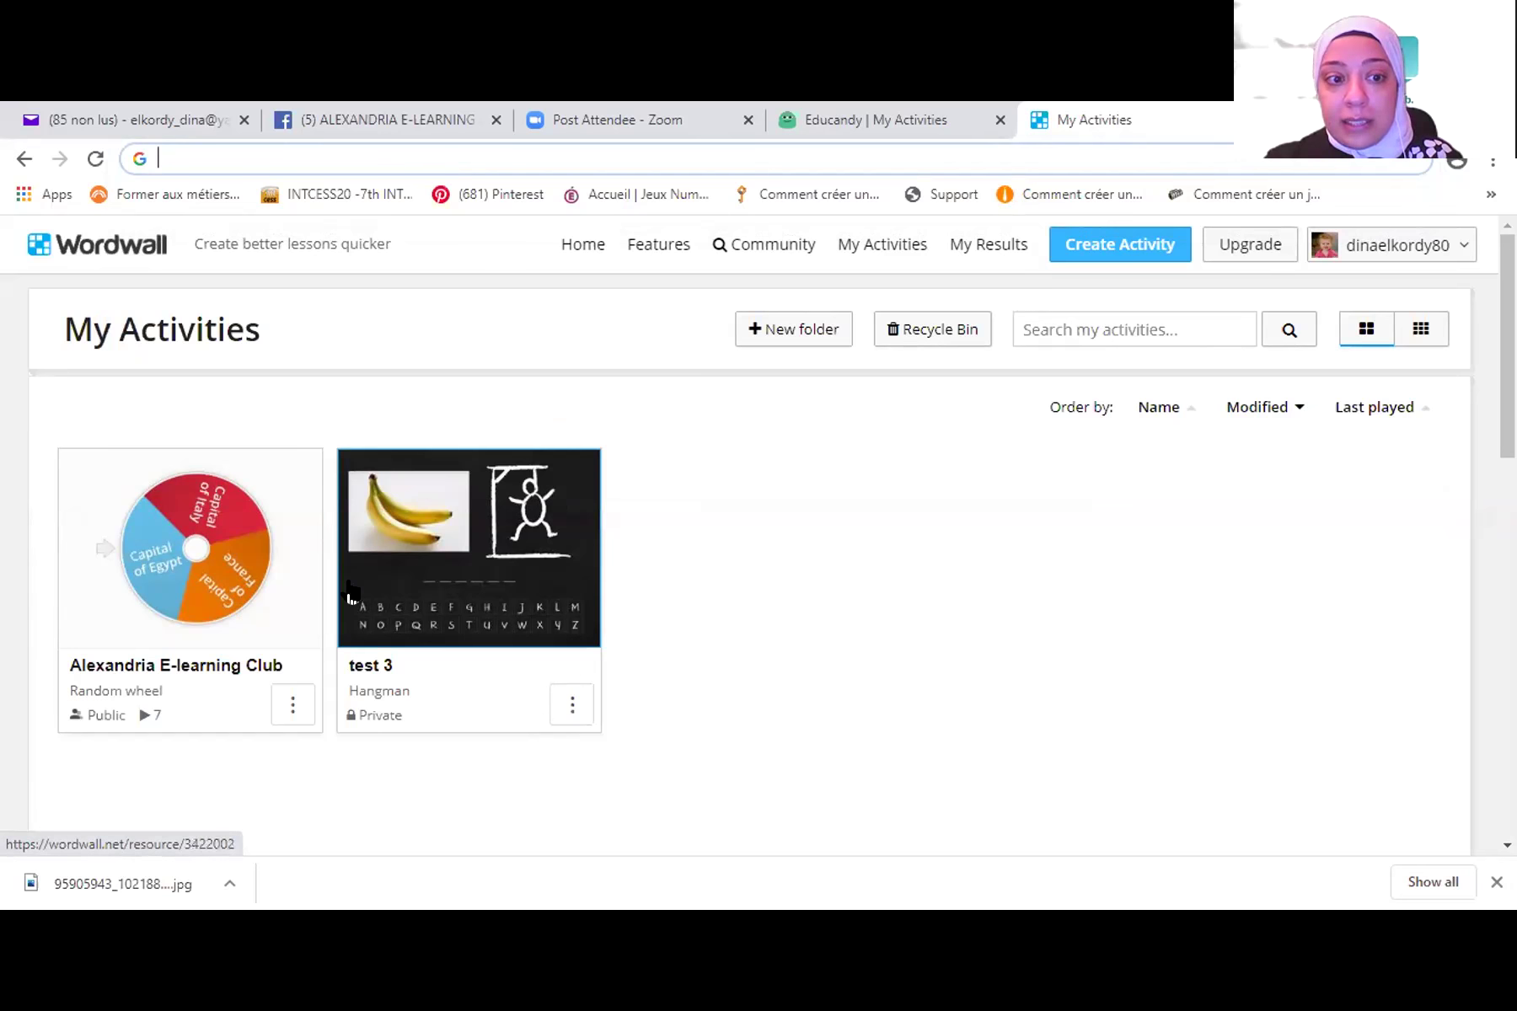
- Open the "Alexandria E-learning Club" random wheel activity from My Activities
left_click(169, 583)
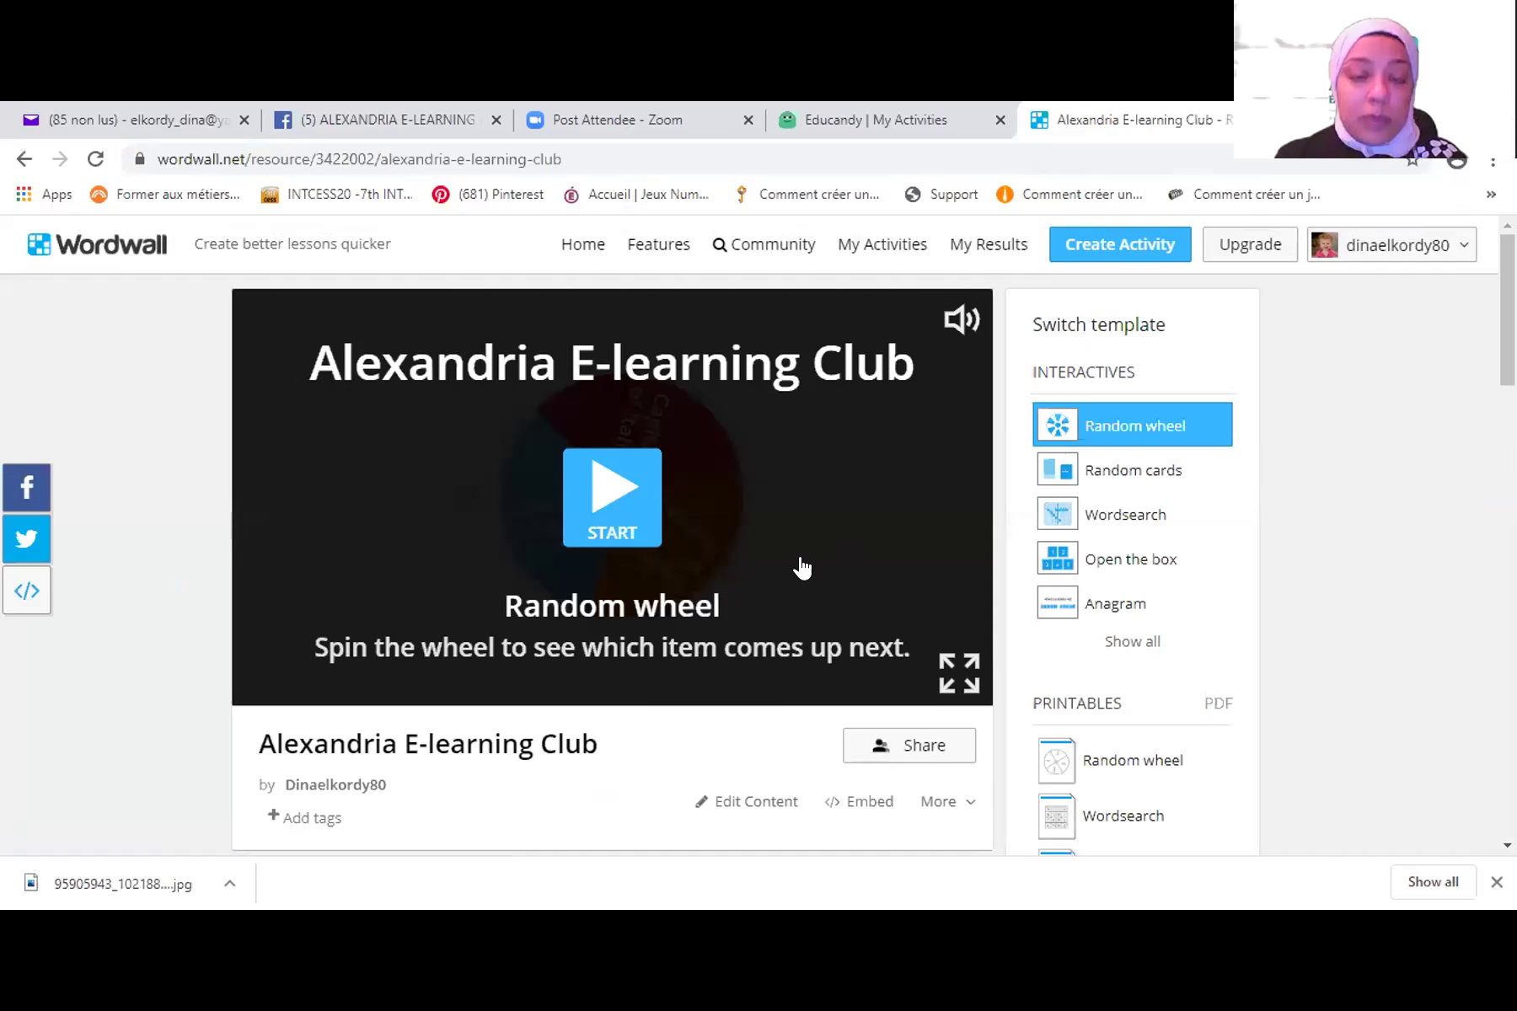
- Start the random wheel activity to preview it, and switch its template to Open the box
left_click(583, 502)
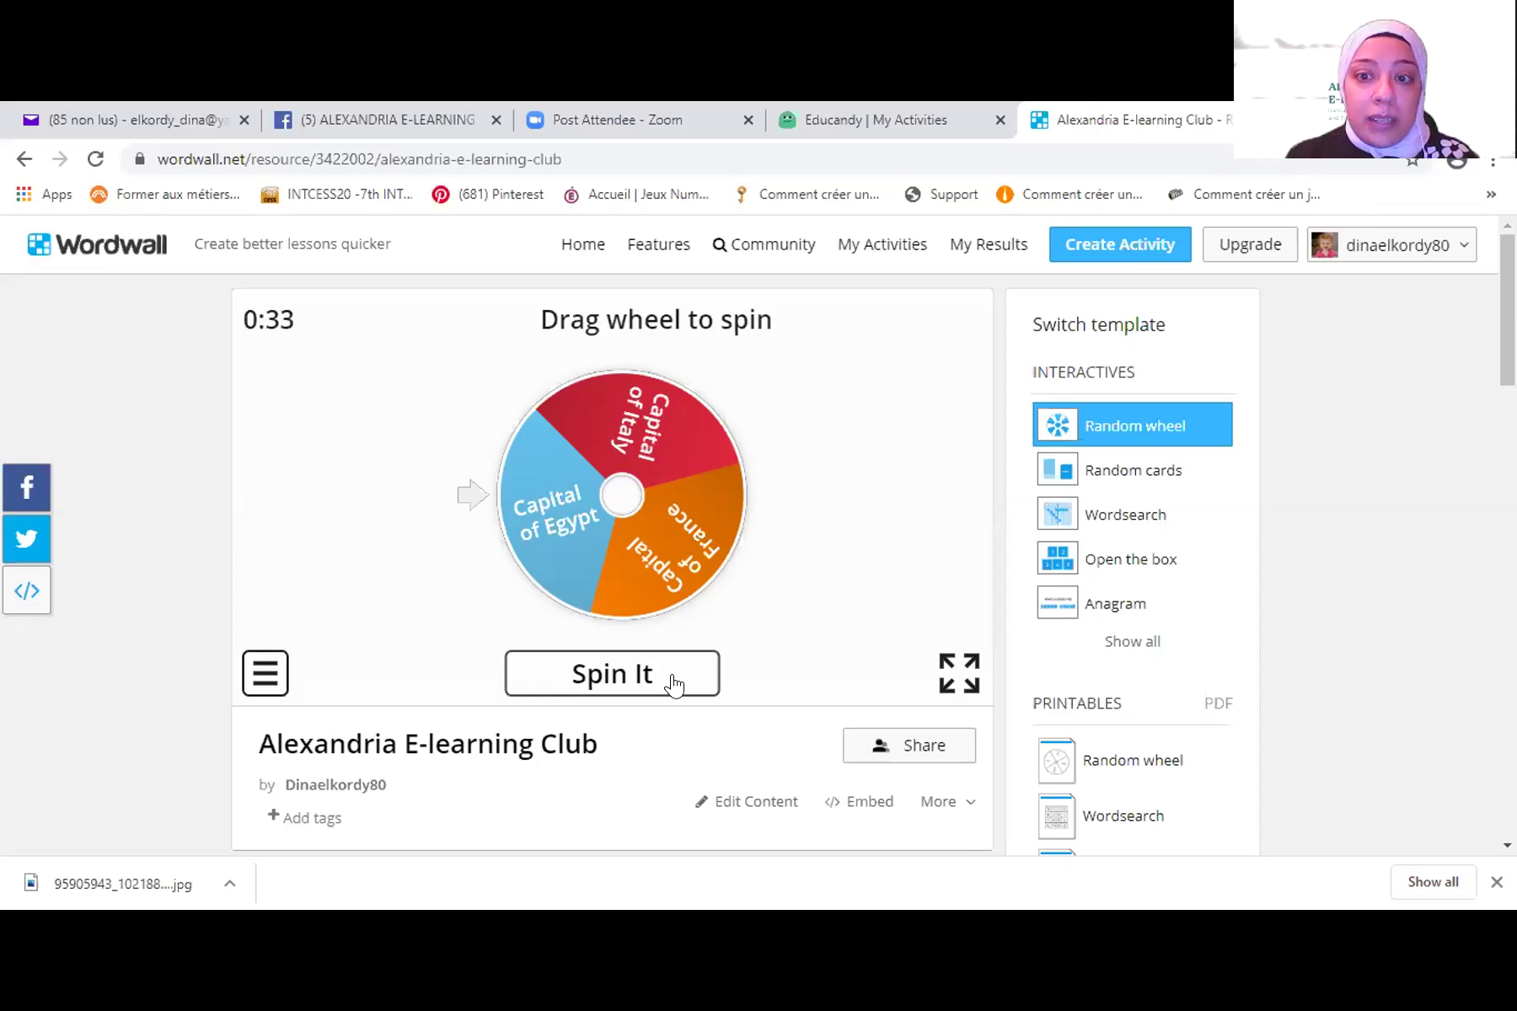
left_click(1109, 566)
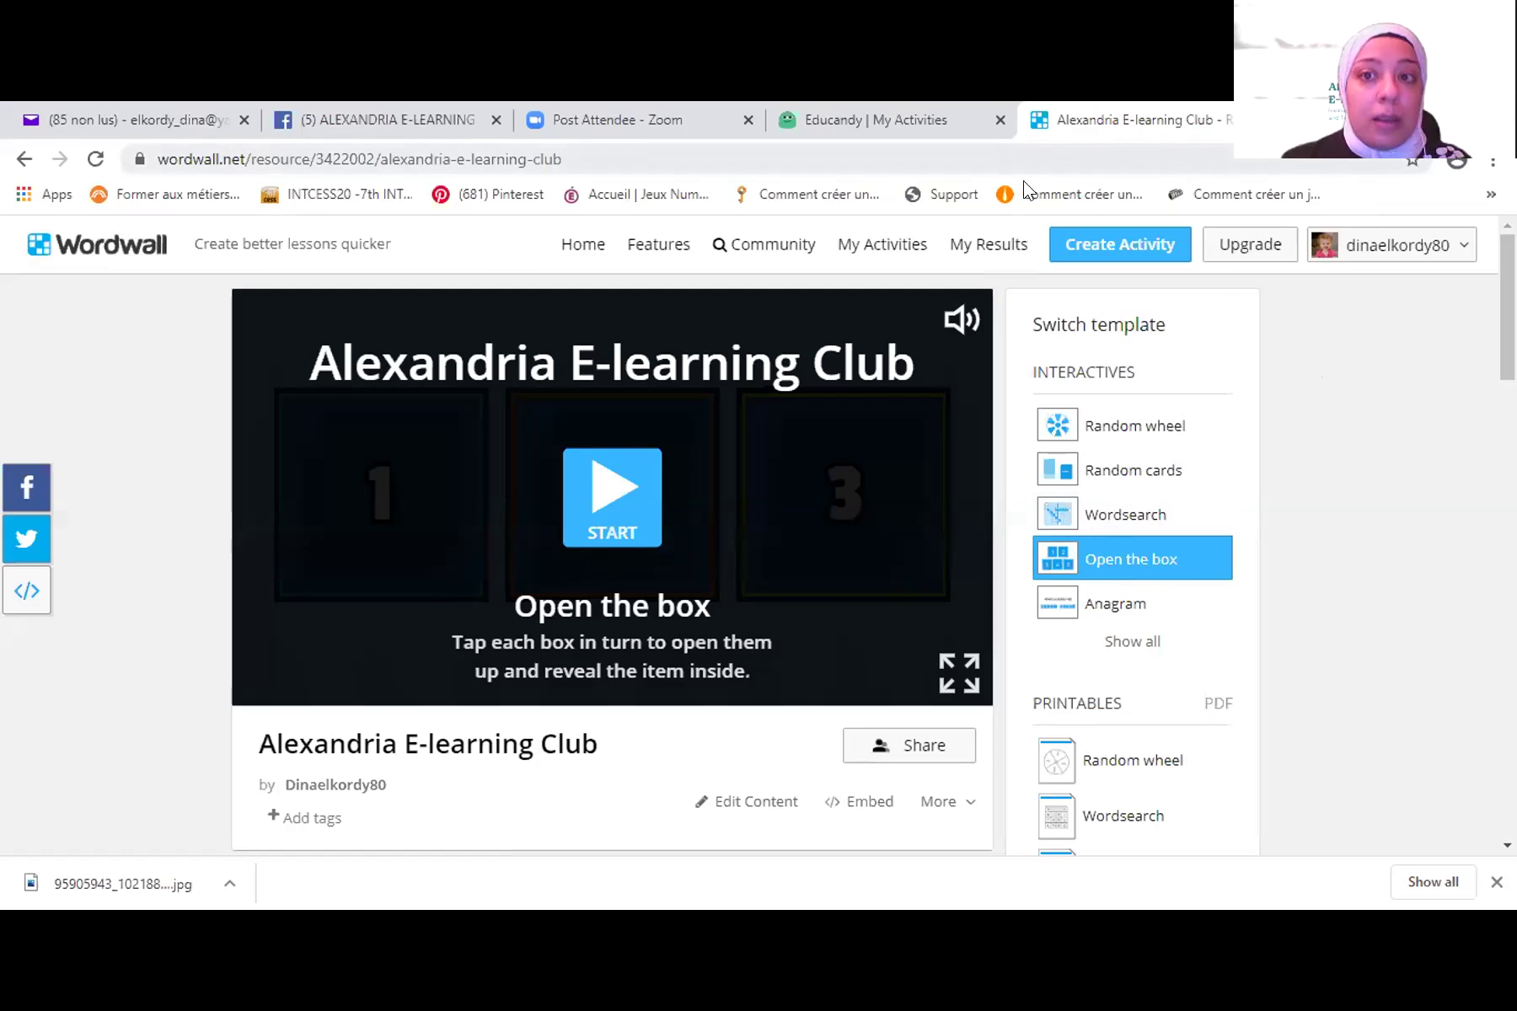
- Search the web for "factile" and open the Factile Jeopardy review game site
left_click(614, 163)
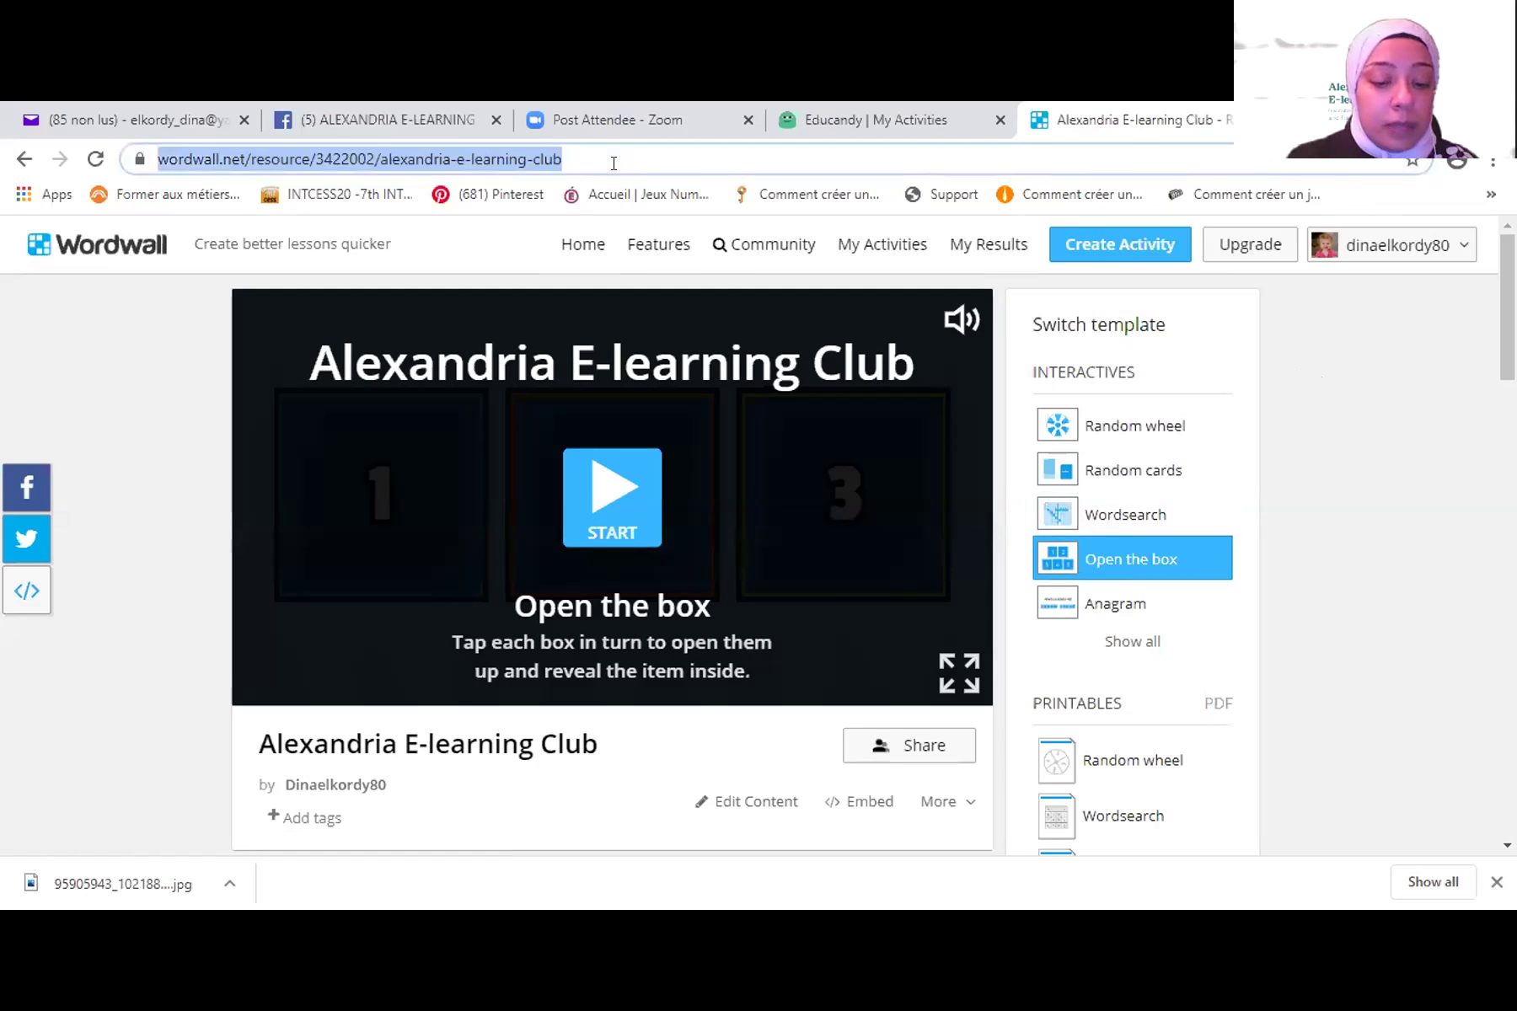
type("jeo")
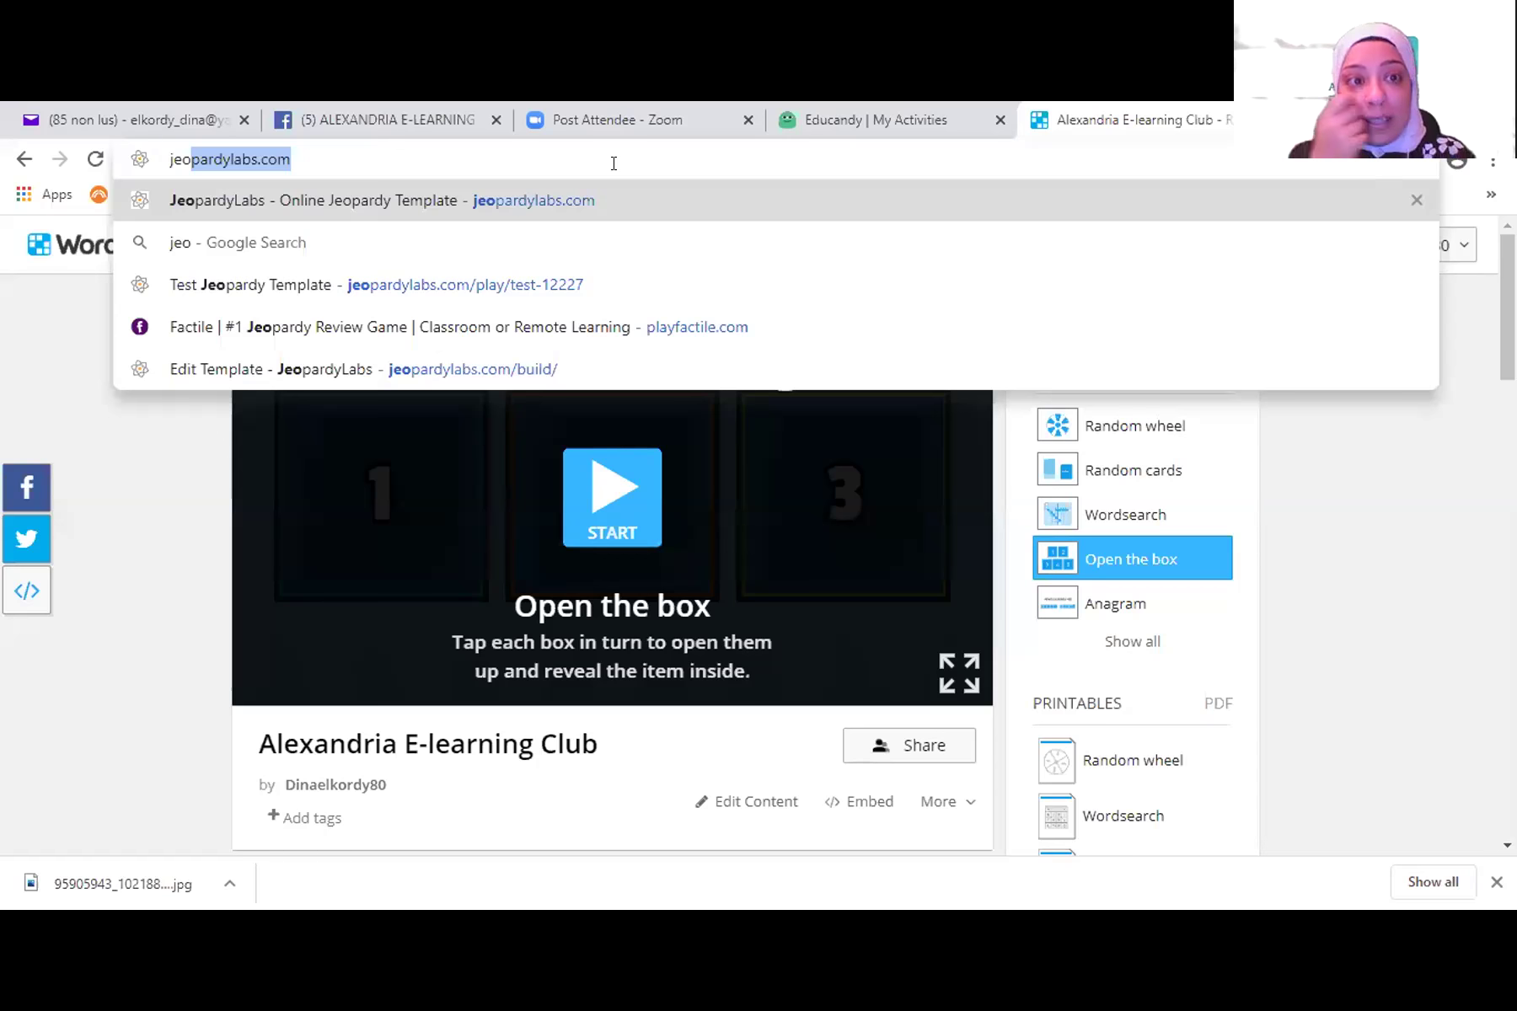
key("BackSpace")
key("BackSpace")
key("BackSpace")
key("BackSpace")
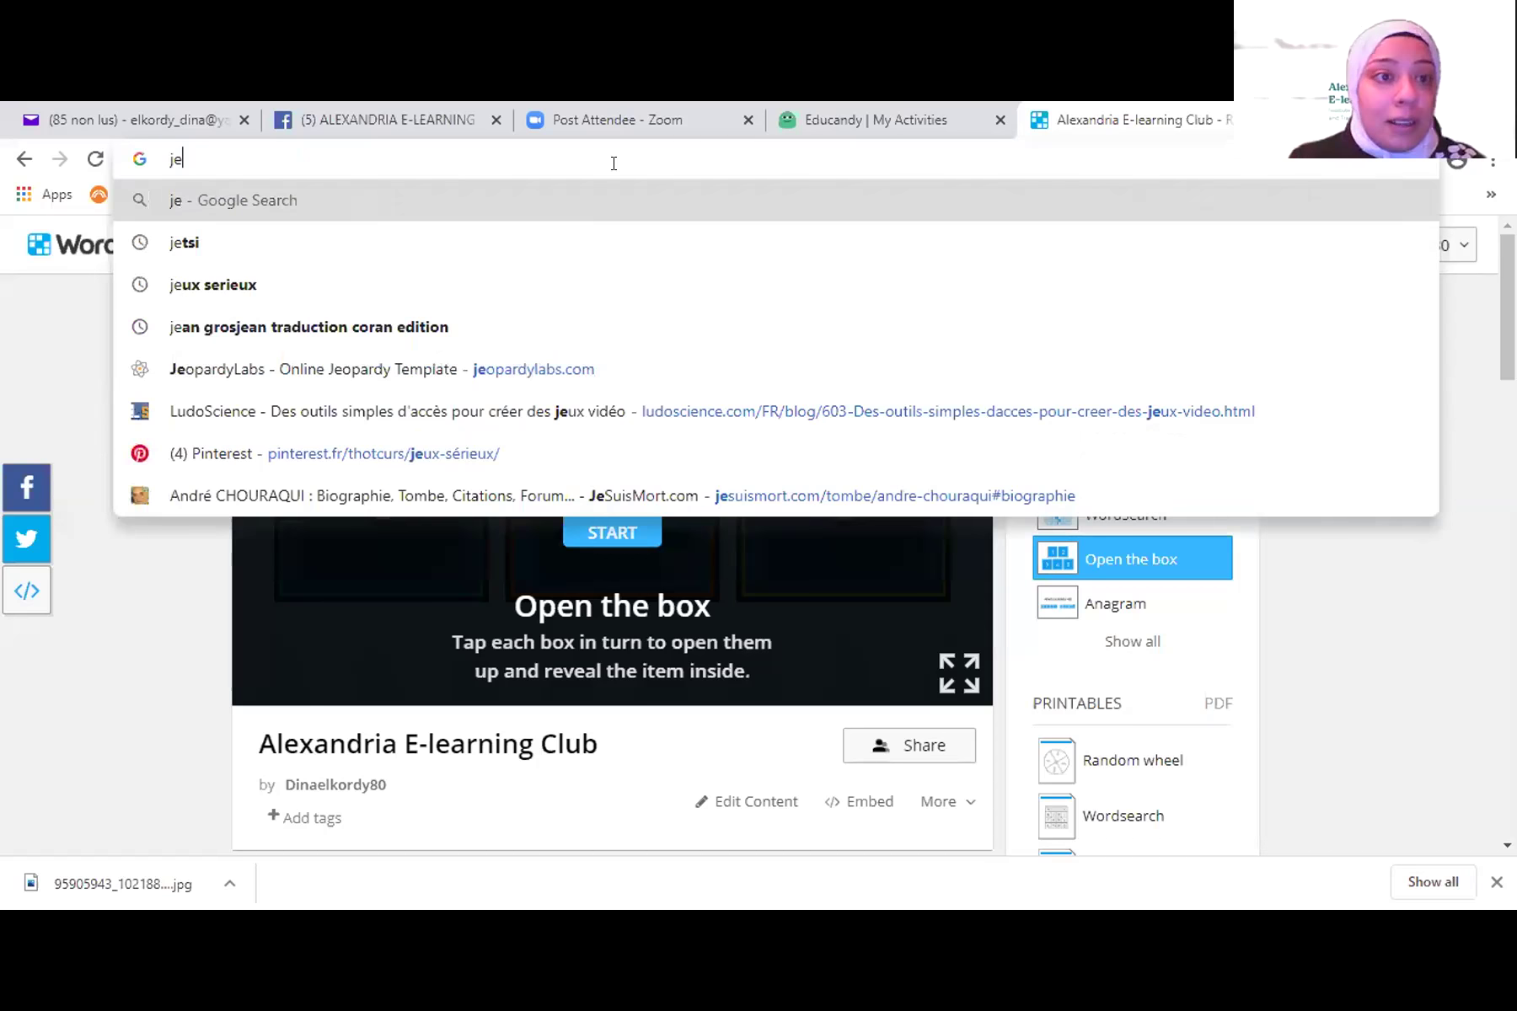
type("factile")
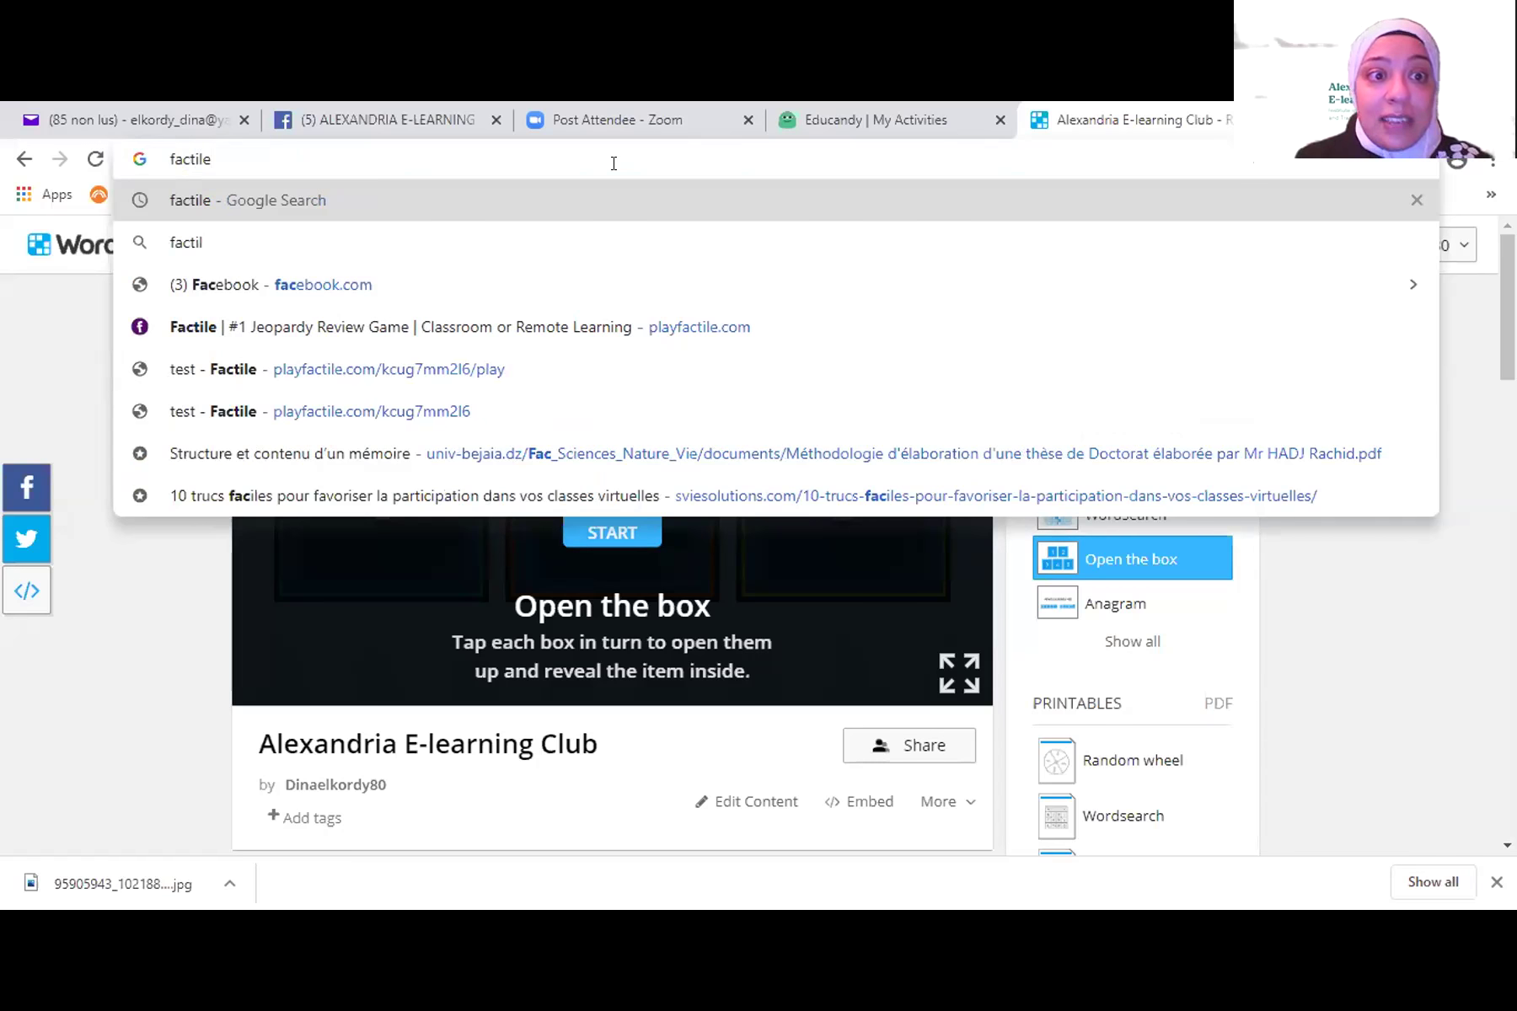
key("Return")
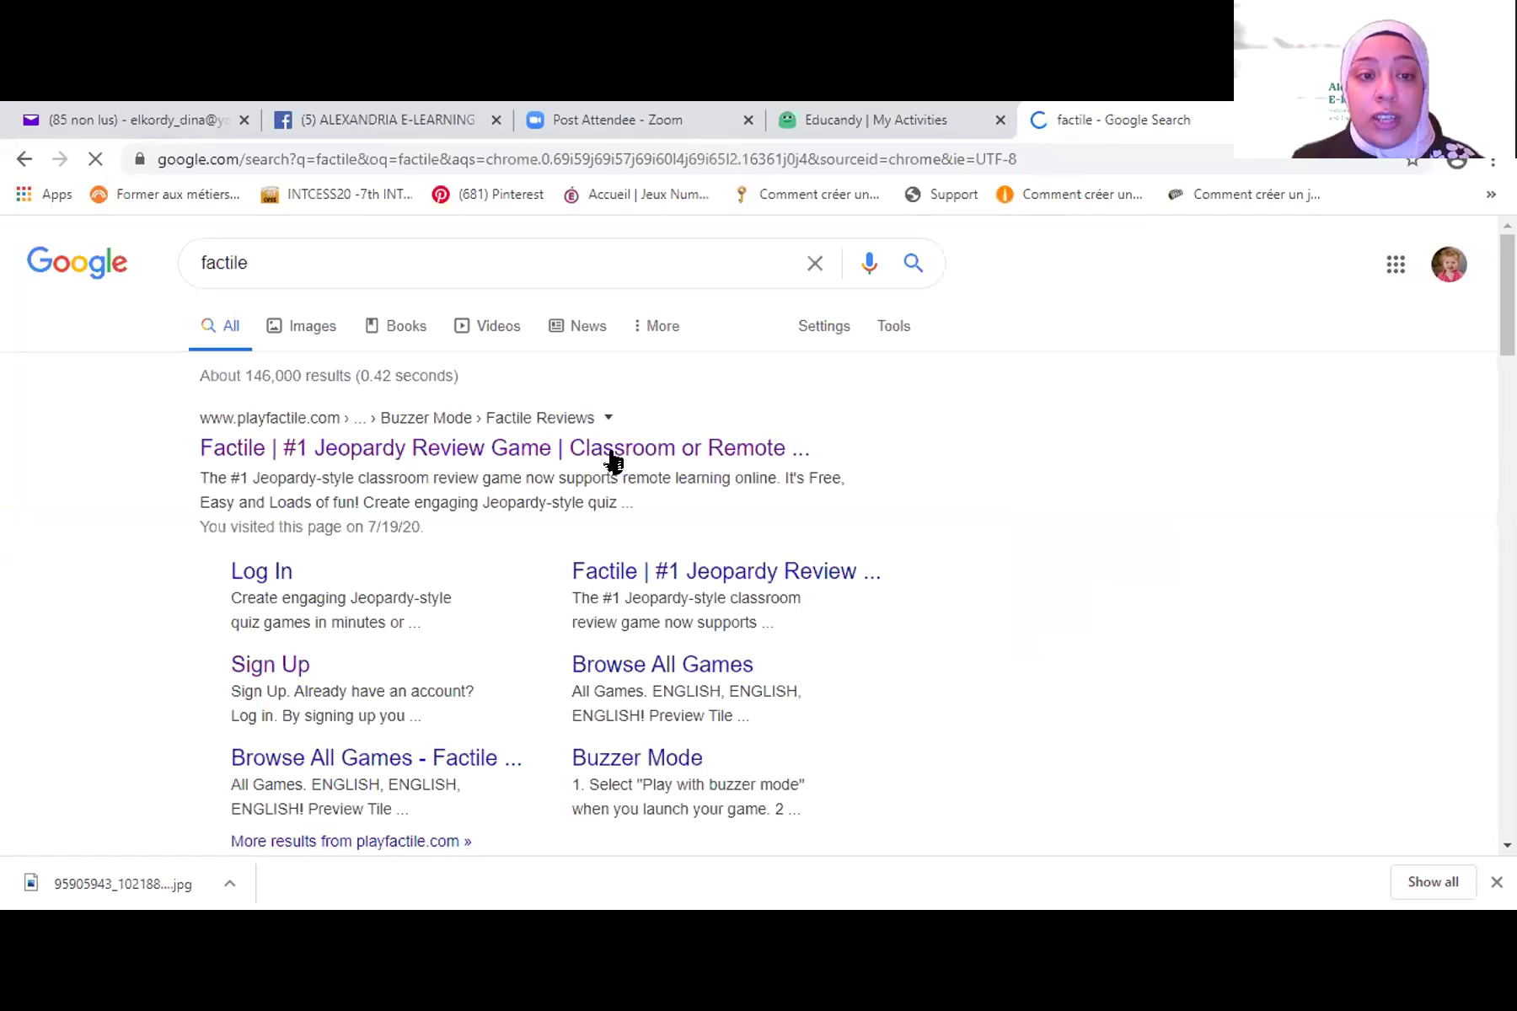
left_click(625, 455)
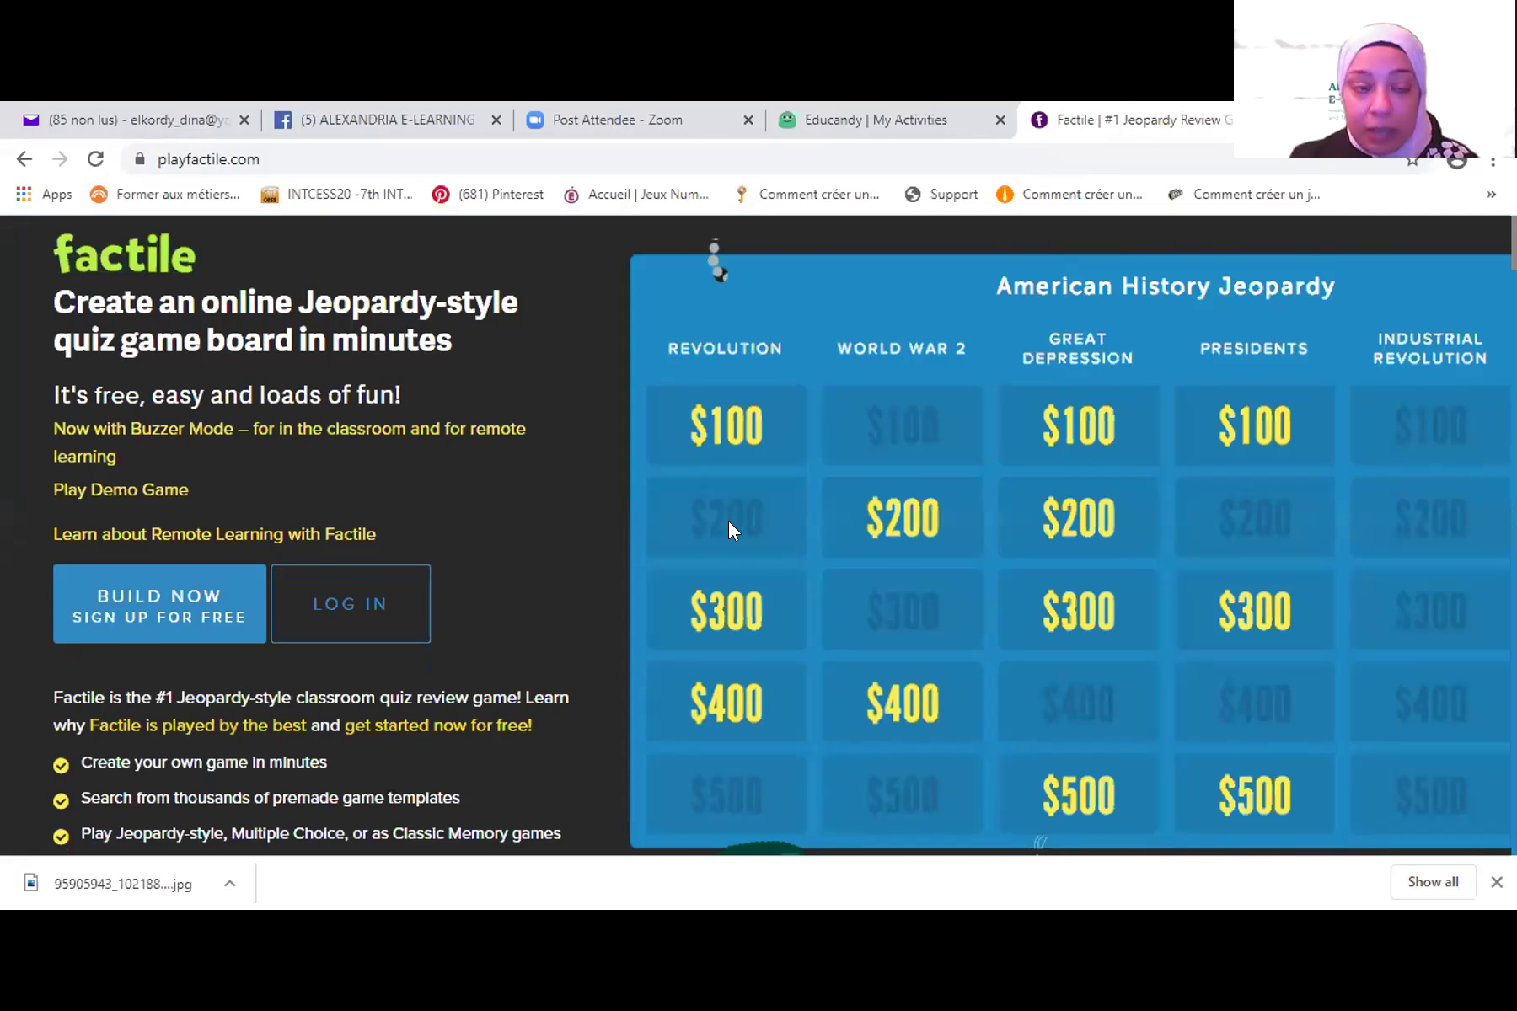
- Leave the Factile site, go to jeopardylabs.com and look over its home page and ready-made game subjects
left_click(20, 168)
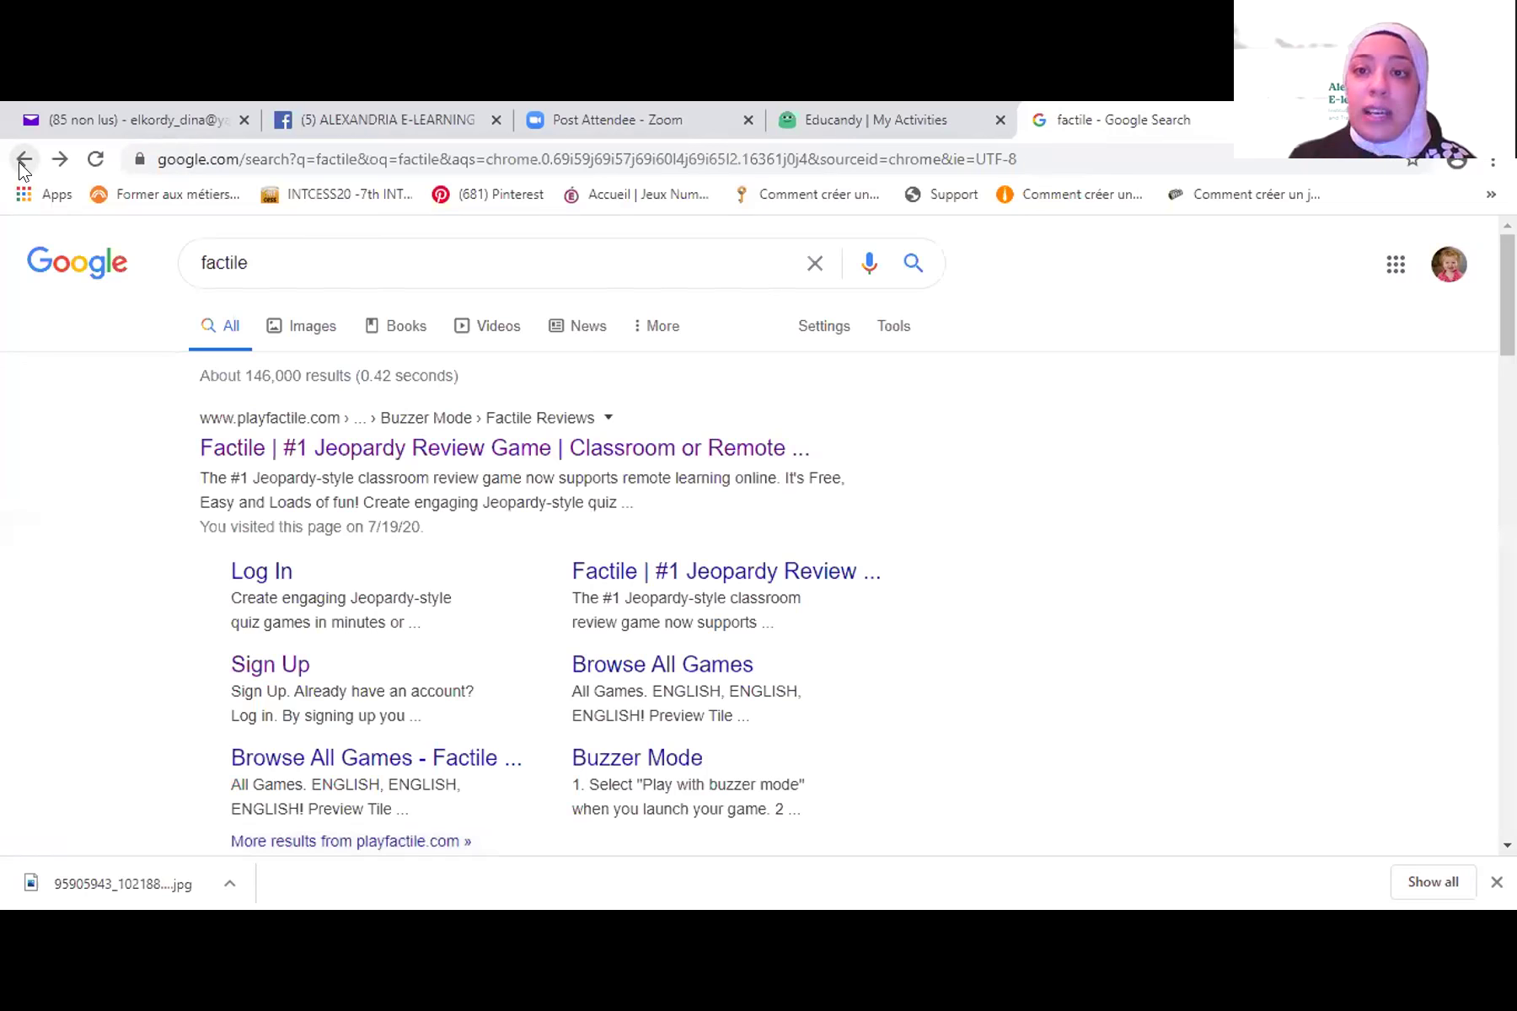
left_click(278, 262)
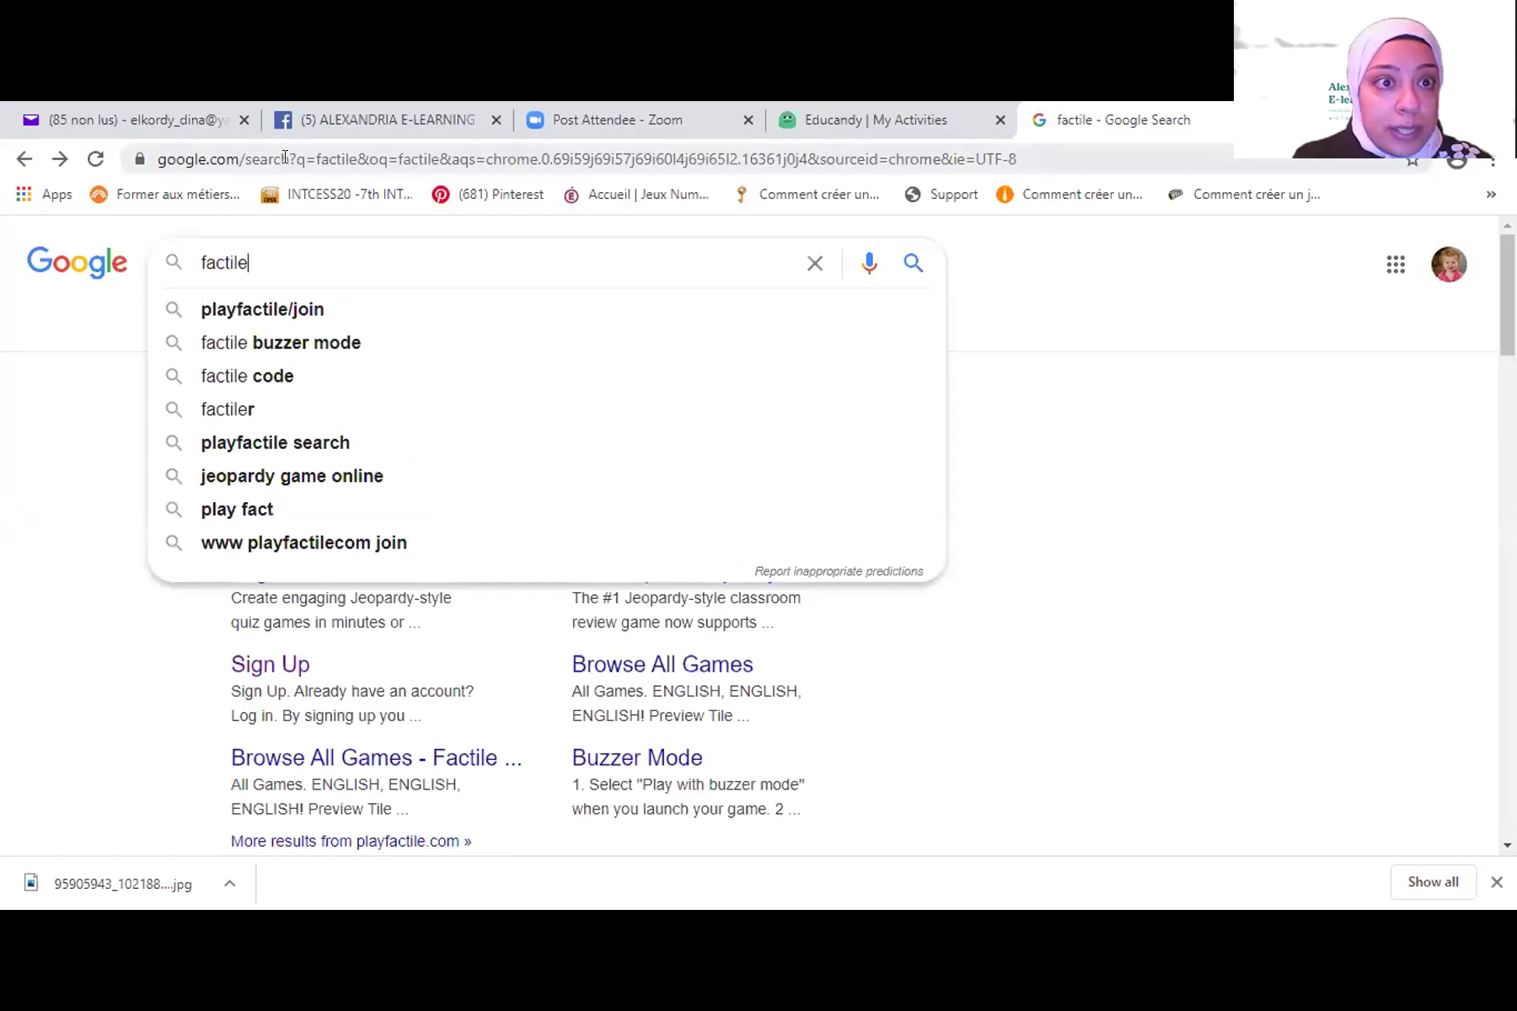
left_click(285, 159)
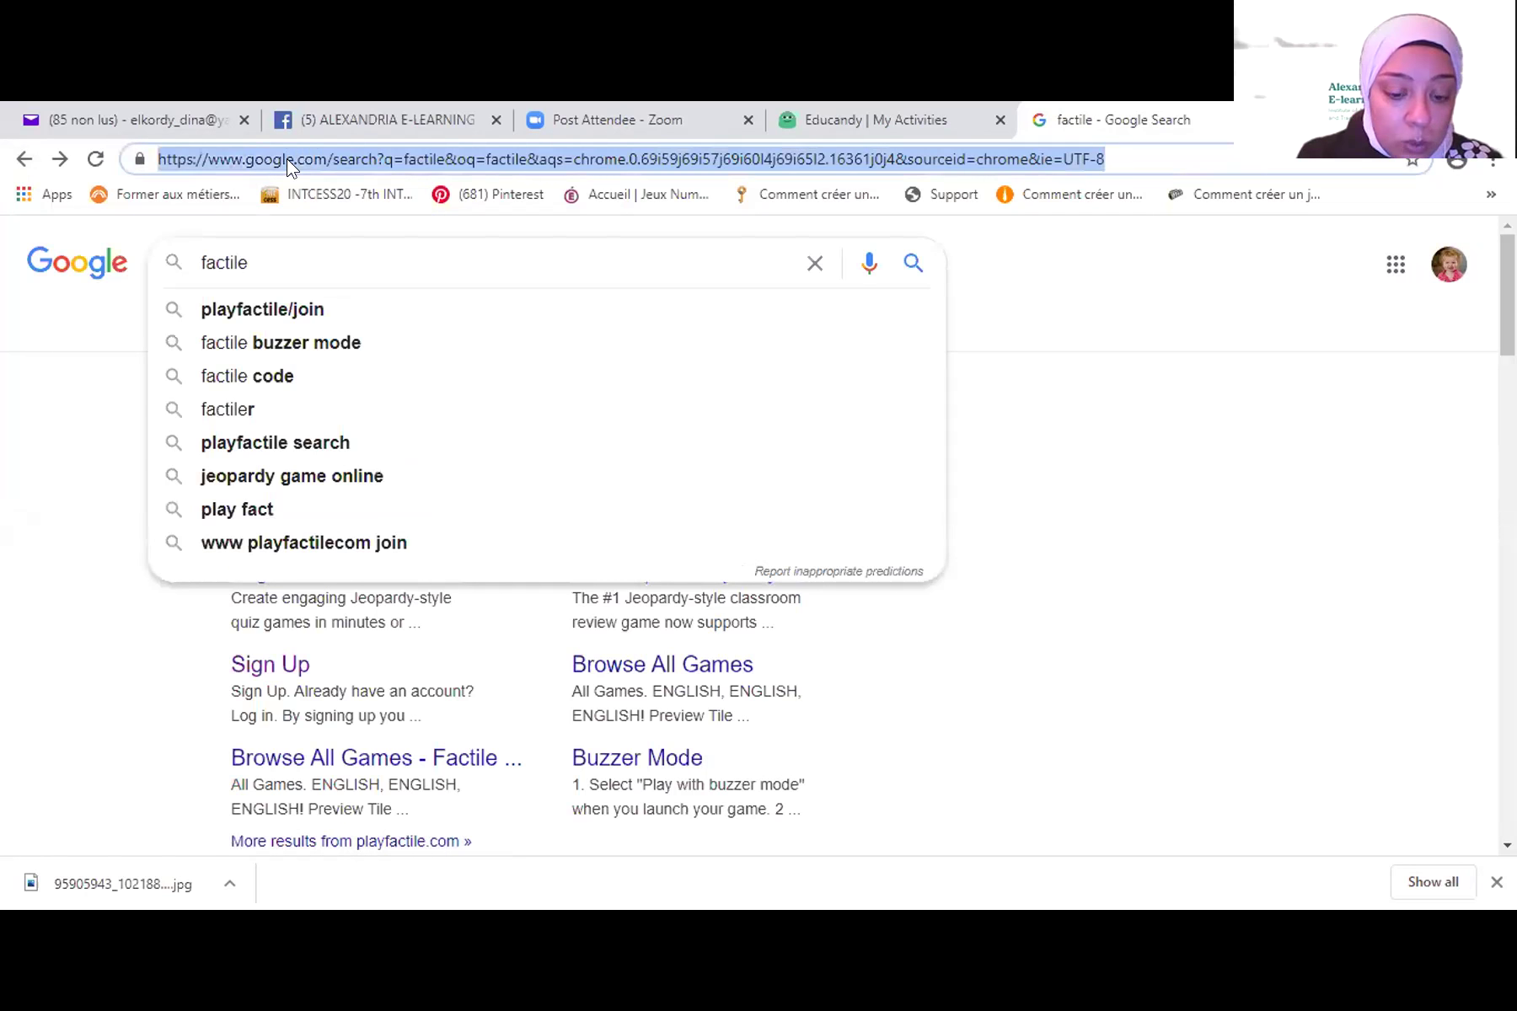
type("jeopardylabs.com")
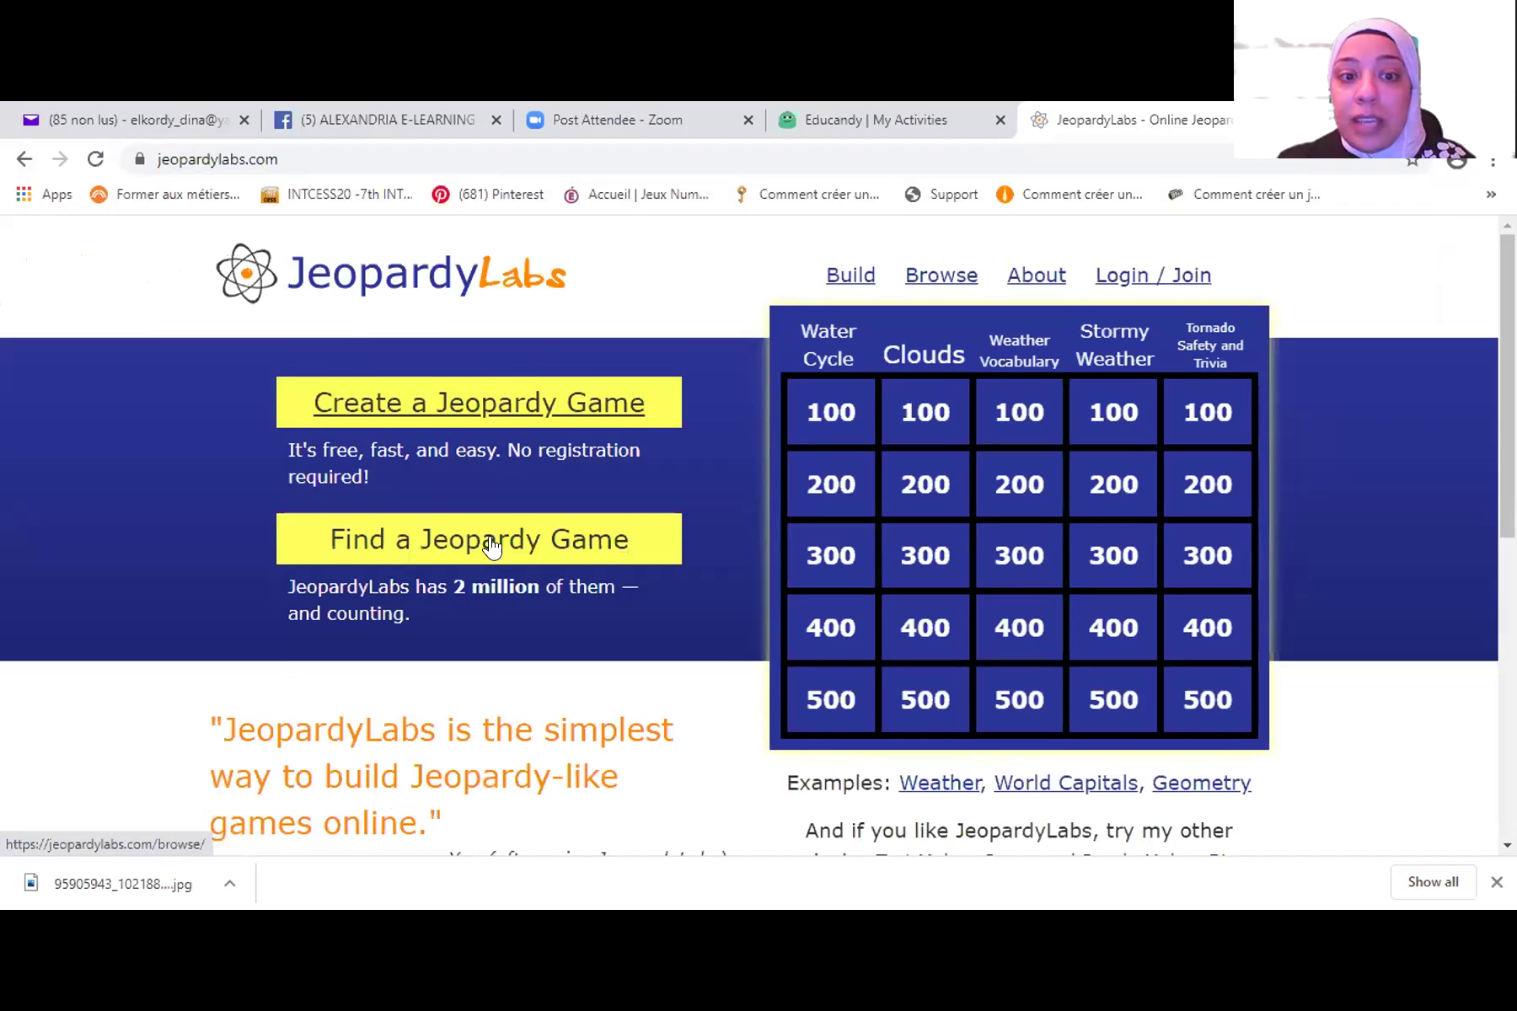
scroll(549, 549, "down", 5)
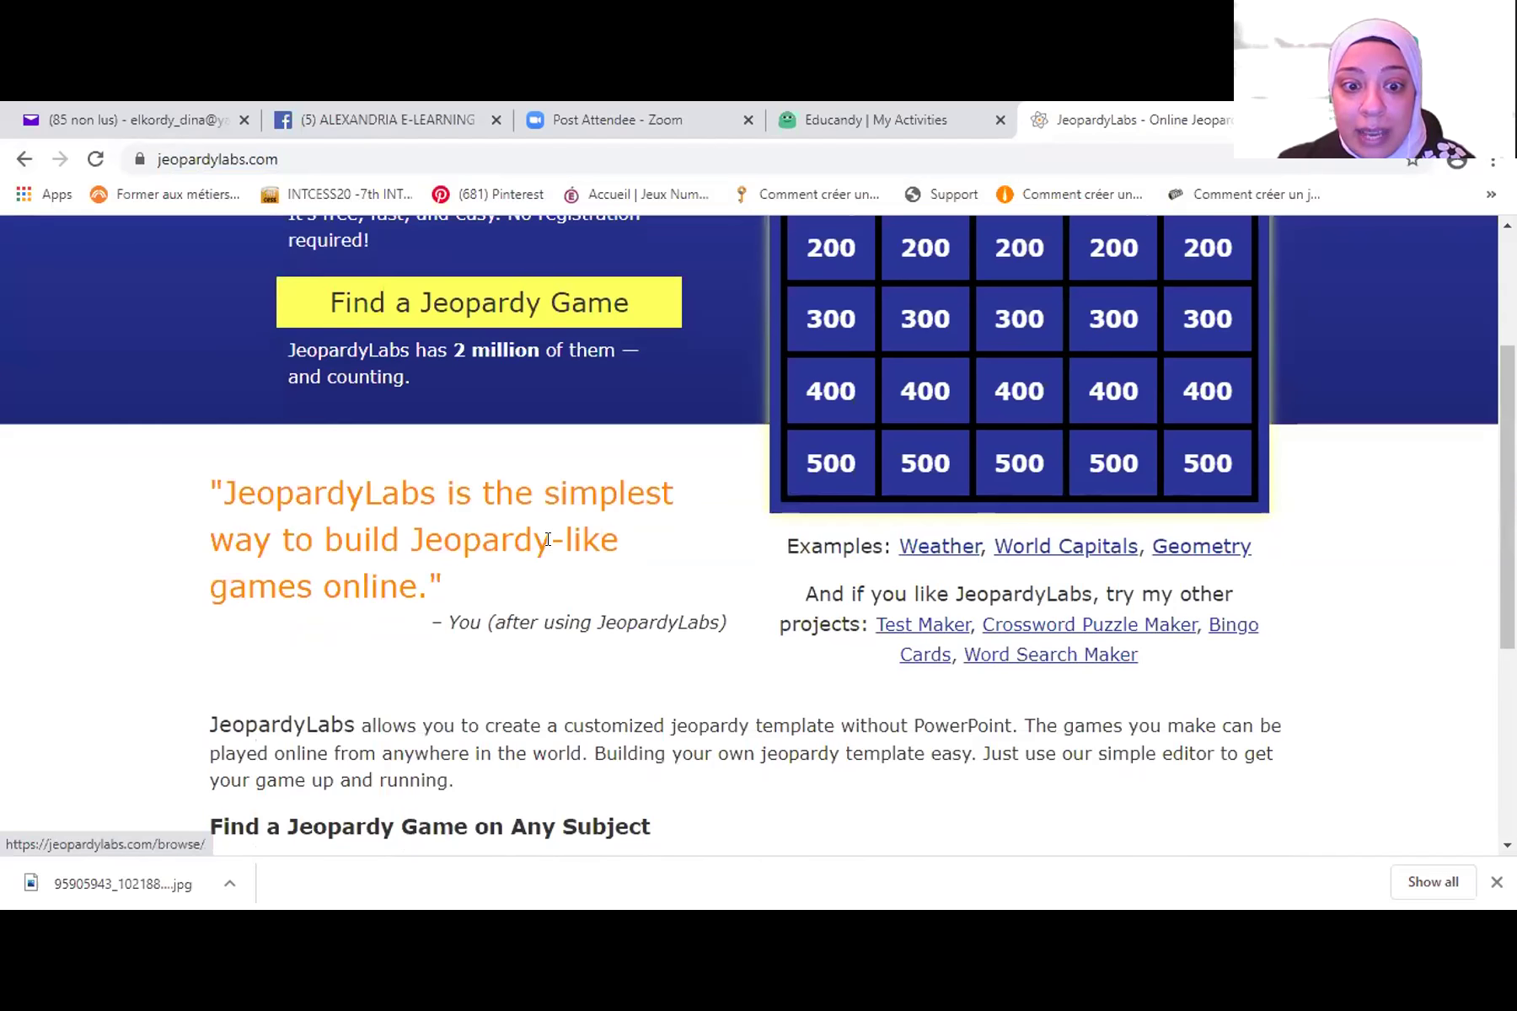
scroll(547, 539, "down", 2)
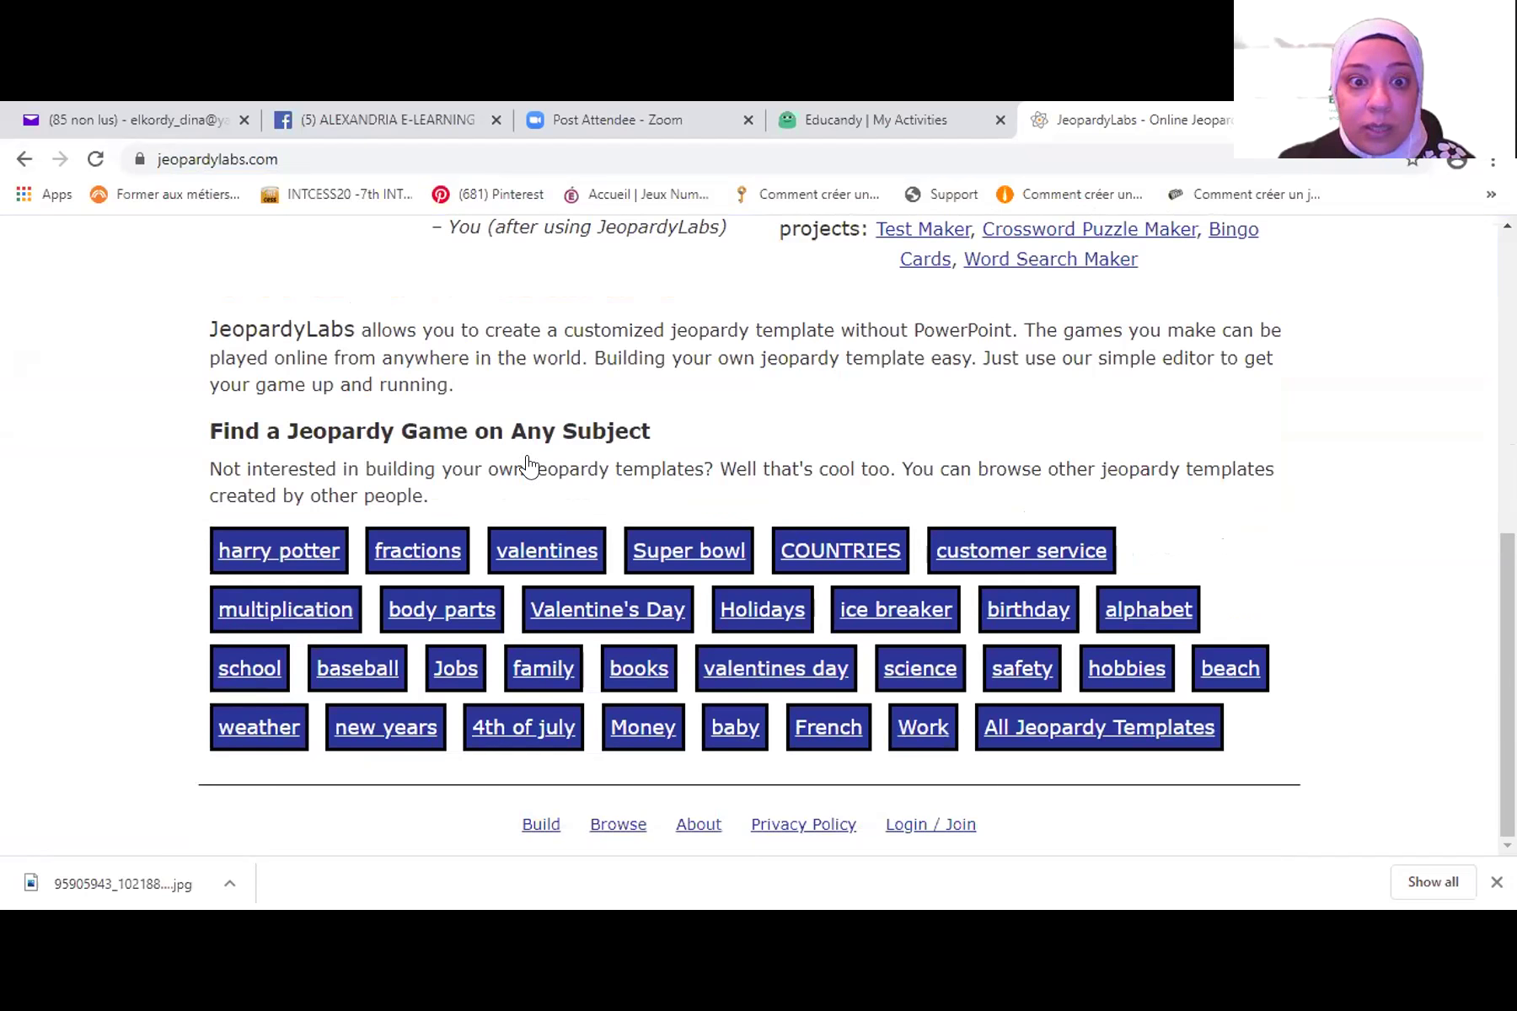
scroll(531, 455, "up", 6)
- Create a Jeopardy game through Quick Build with a new game password, and dismiss the browser's offer to save it
left_click(548, 341)
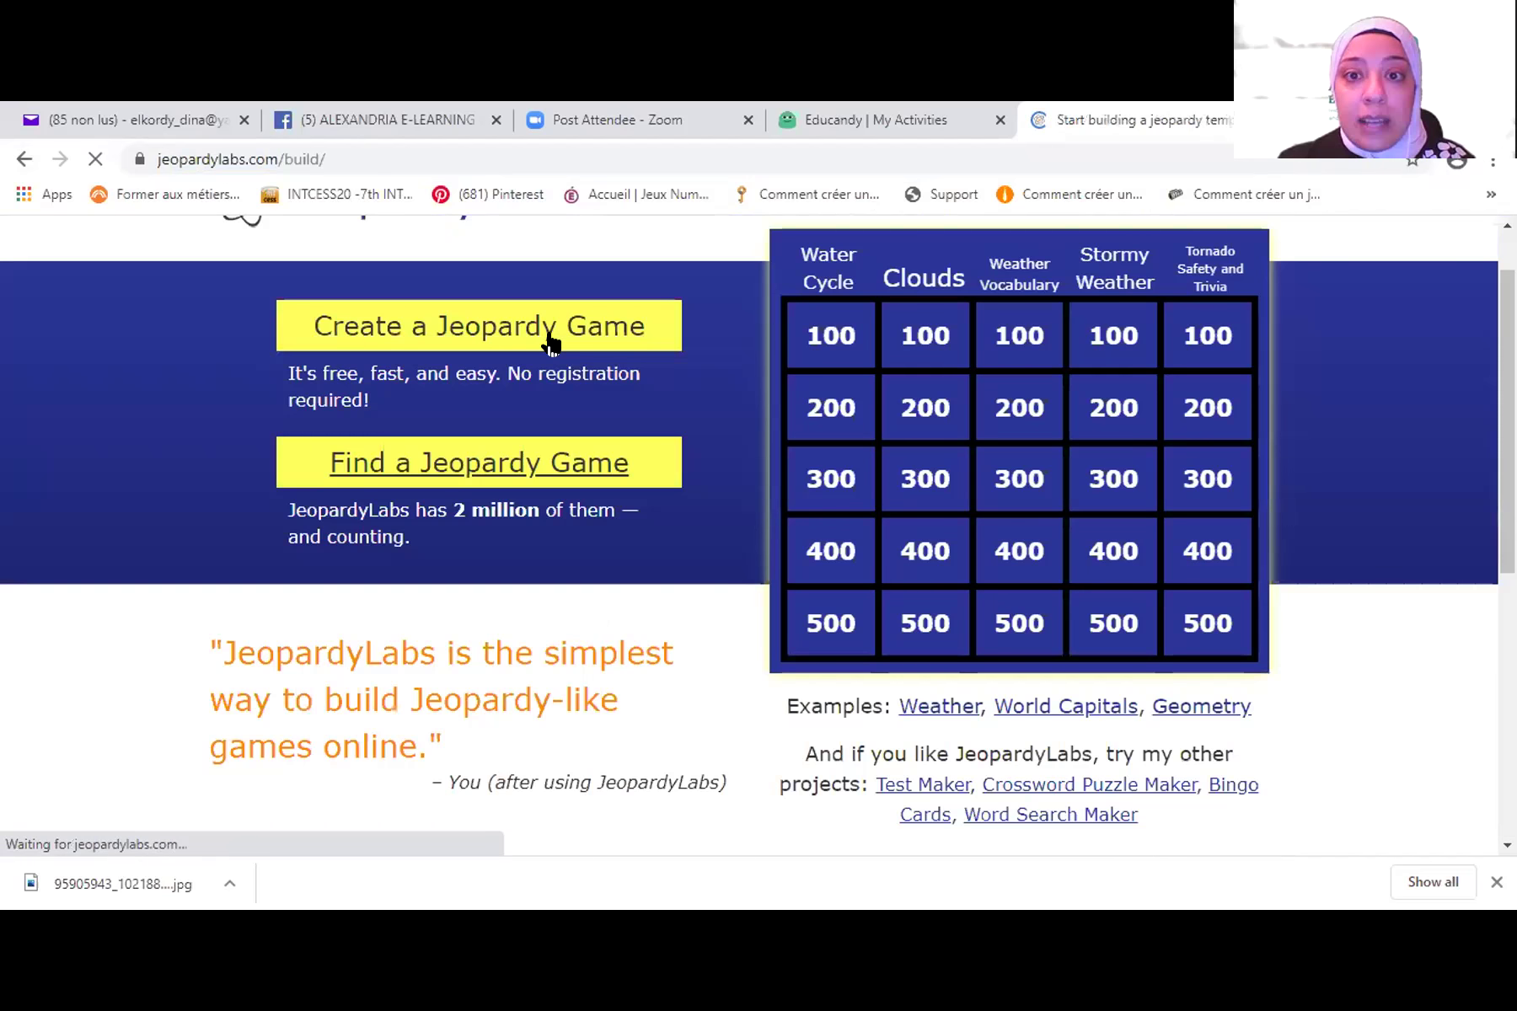
type("••••••")
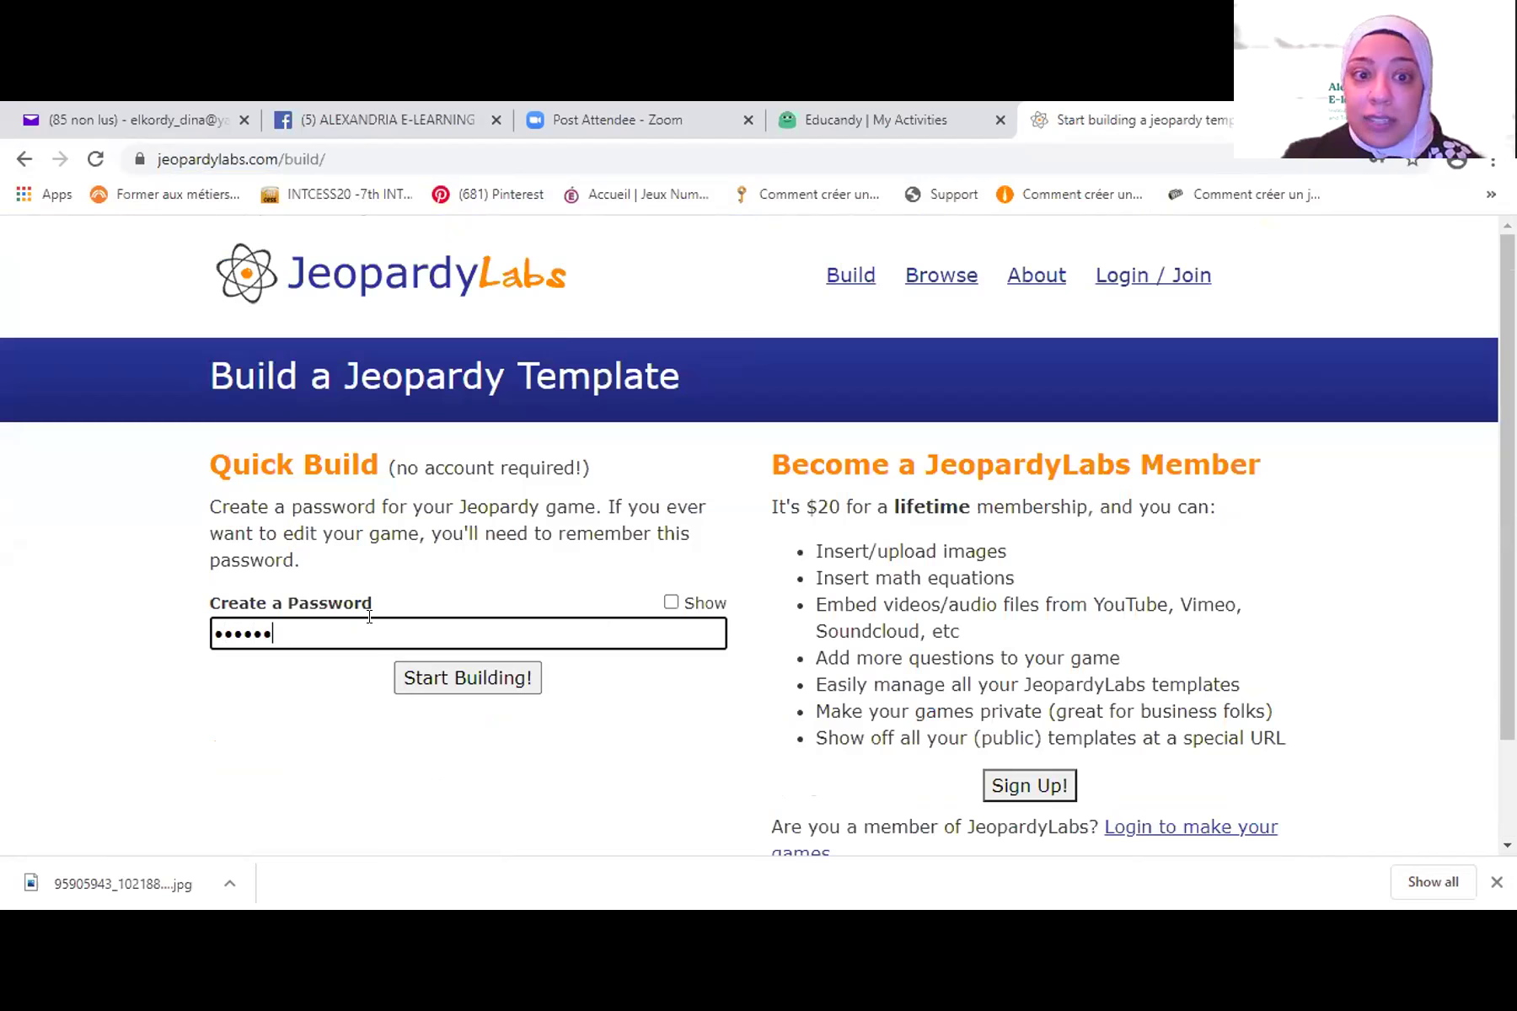
left_click(466, 683)
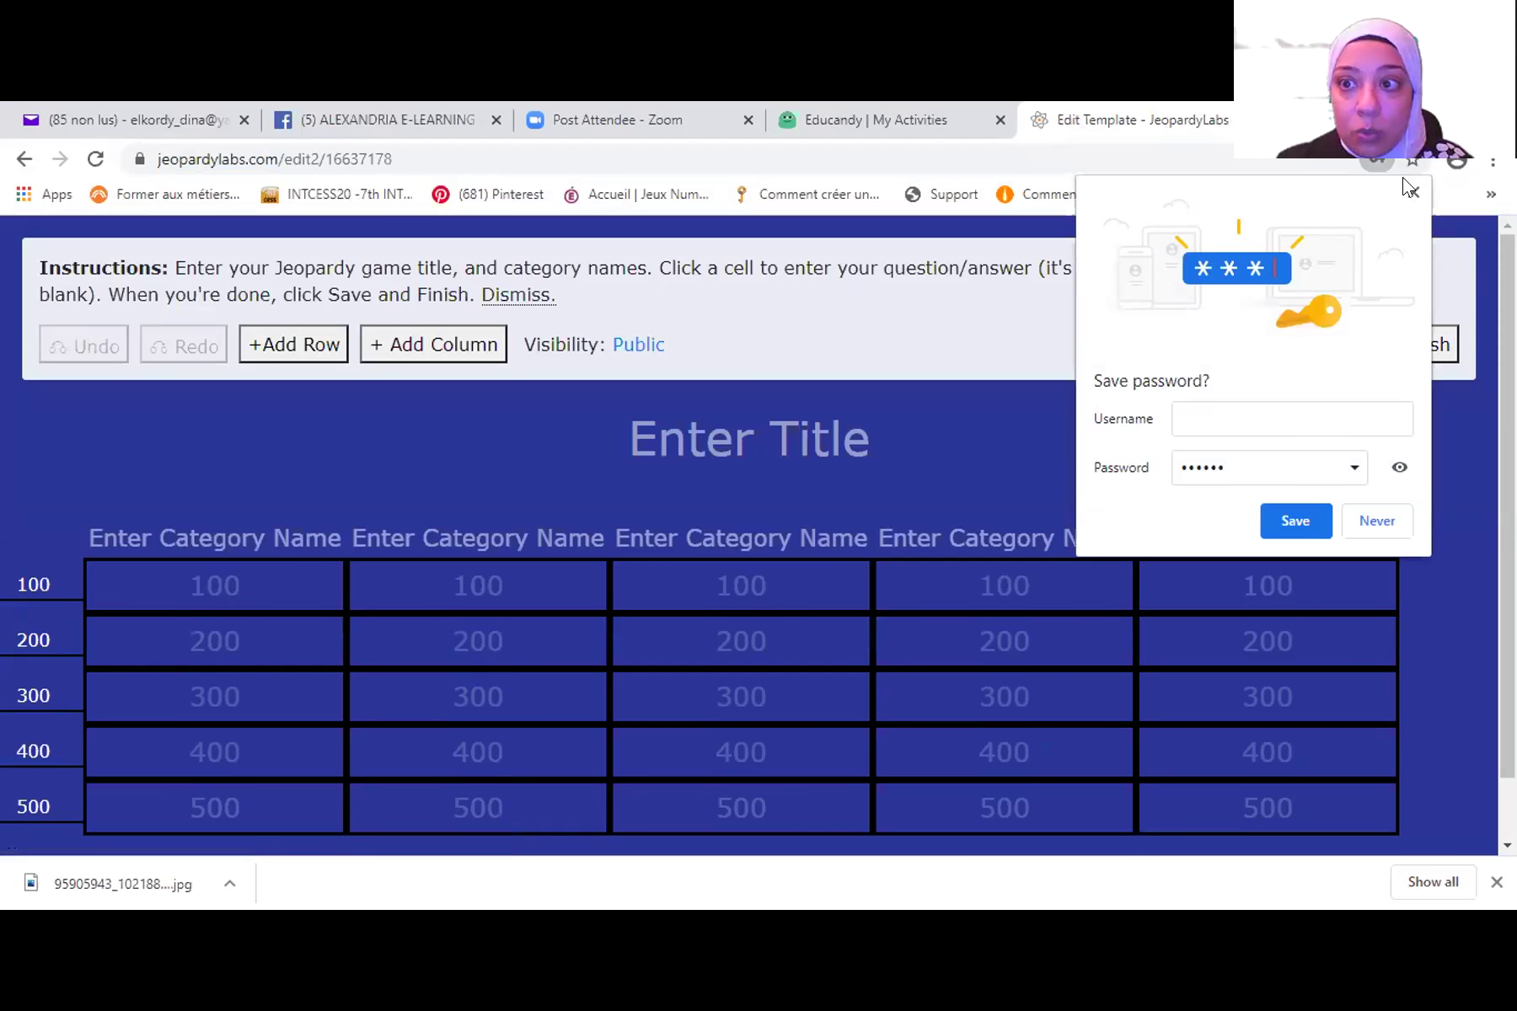
left_click(1413, 195)
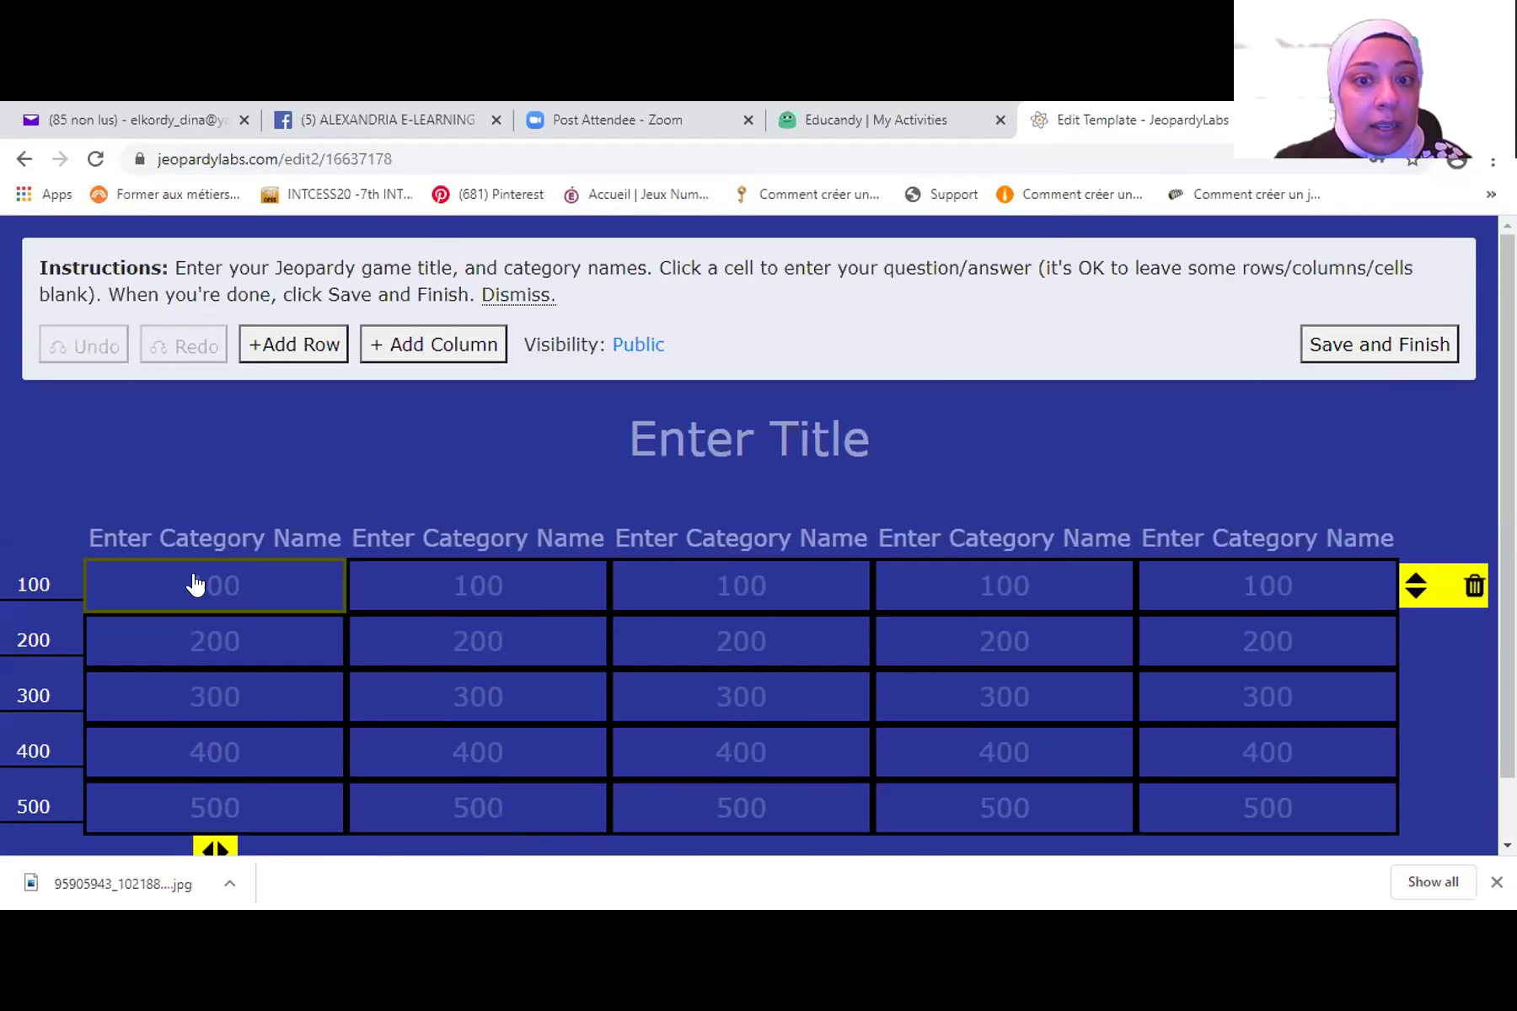
- Set the Jeopardy game's title to "General Knowledge"
scroll(665, 375, "down", 1)
left_click(666, 375)
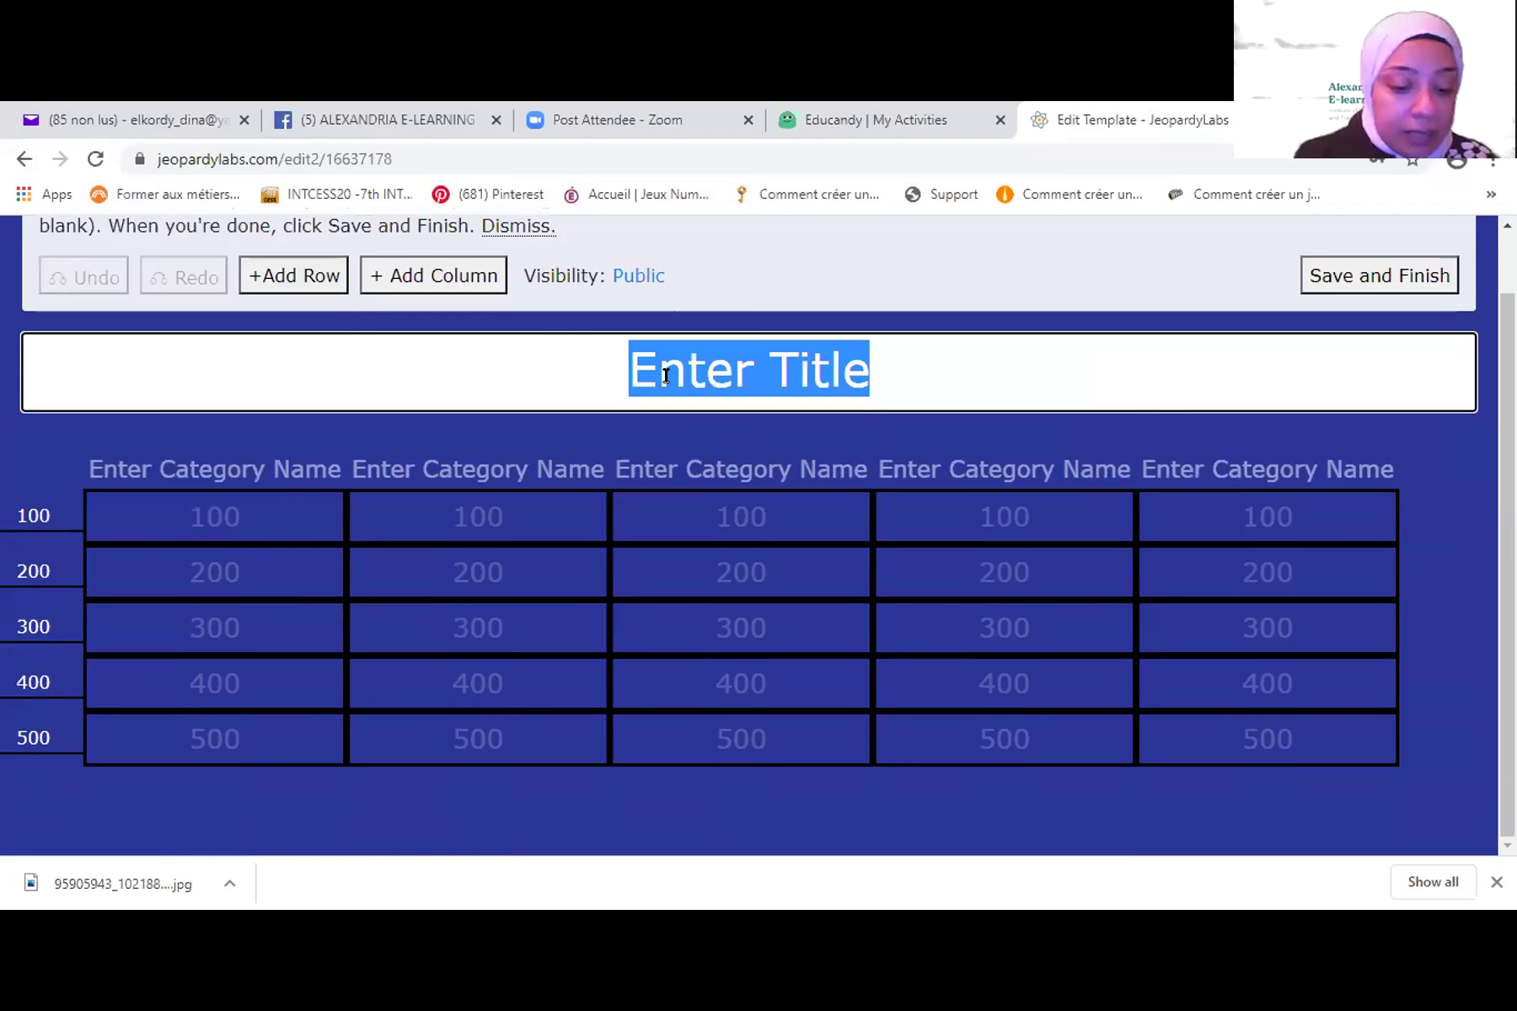
type("Gener")
key("BackSpace")
type("eral K")
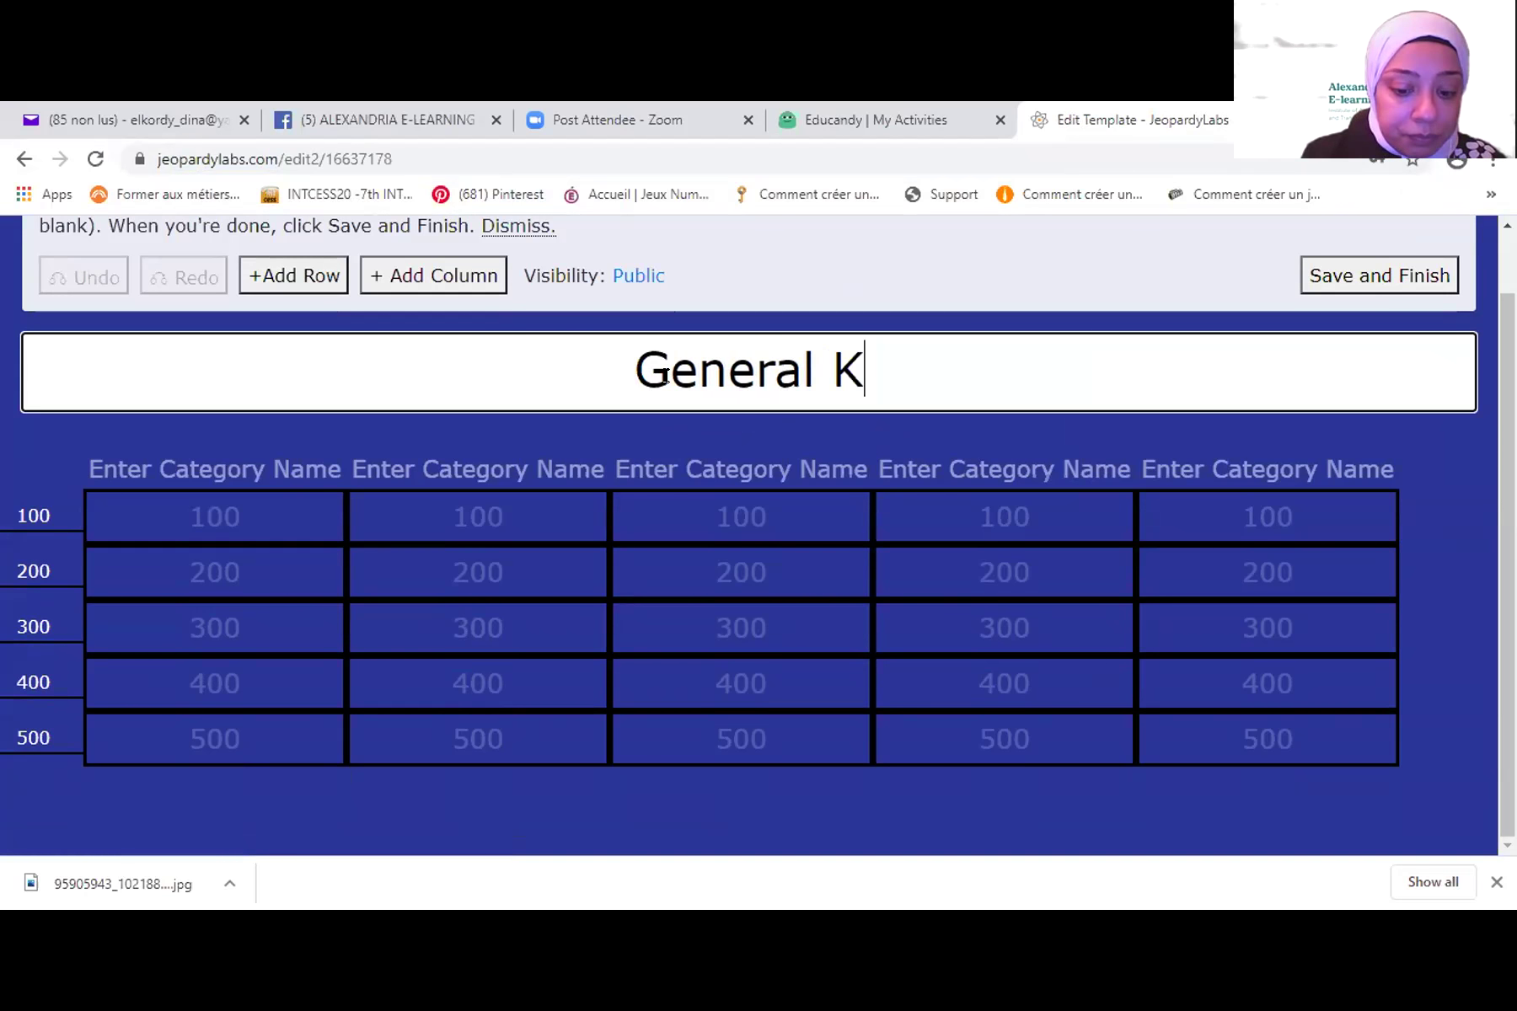
type("nowledge")
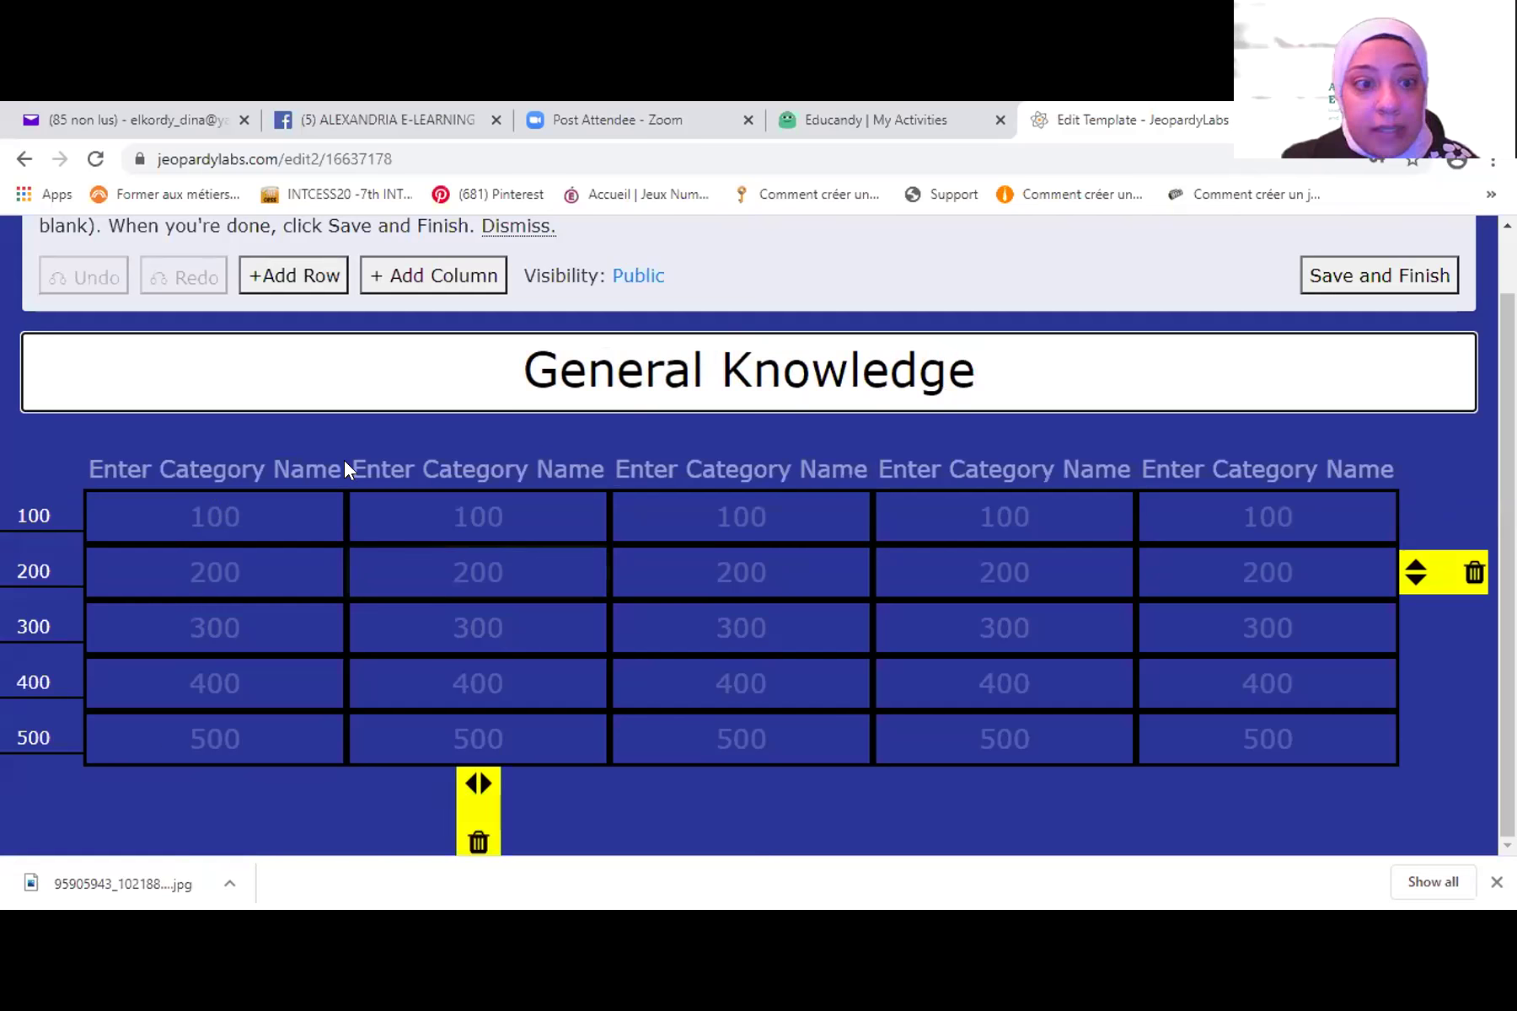
- Go through the five category name fields one by one without entering any names
left_click(239, 458)
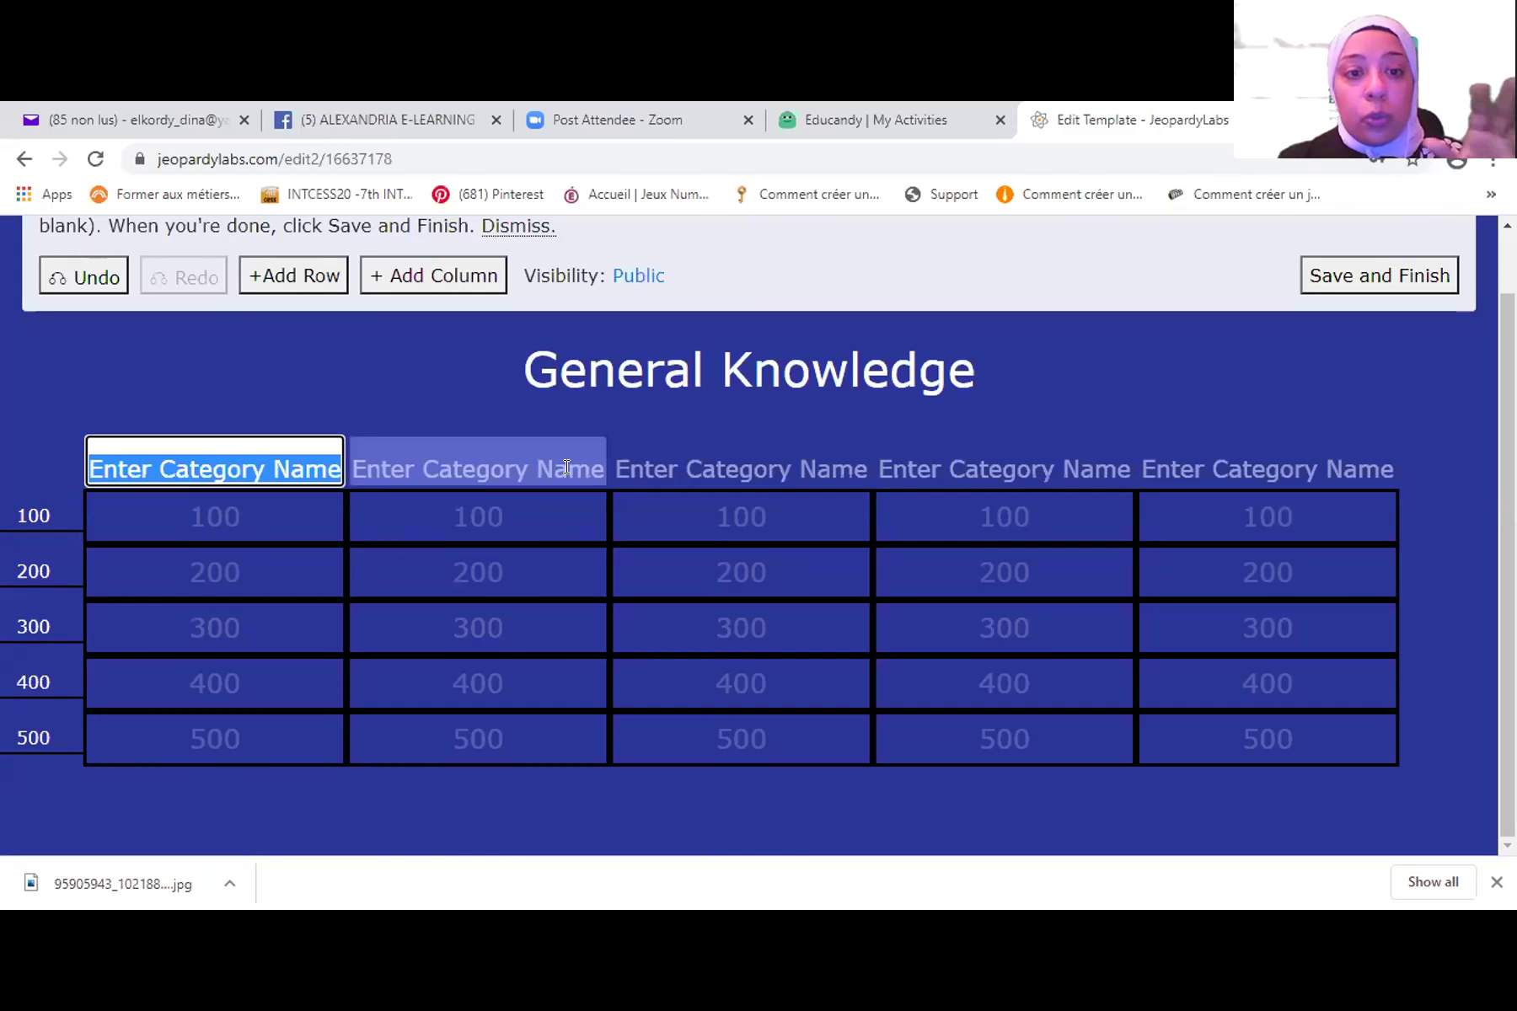
left_click(476, 459)
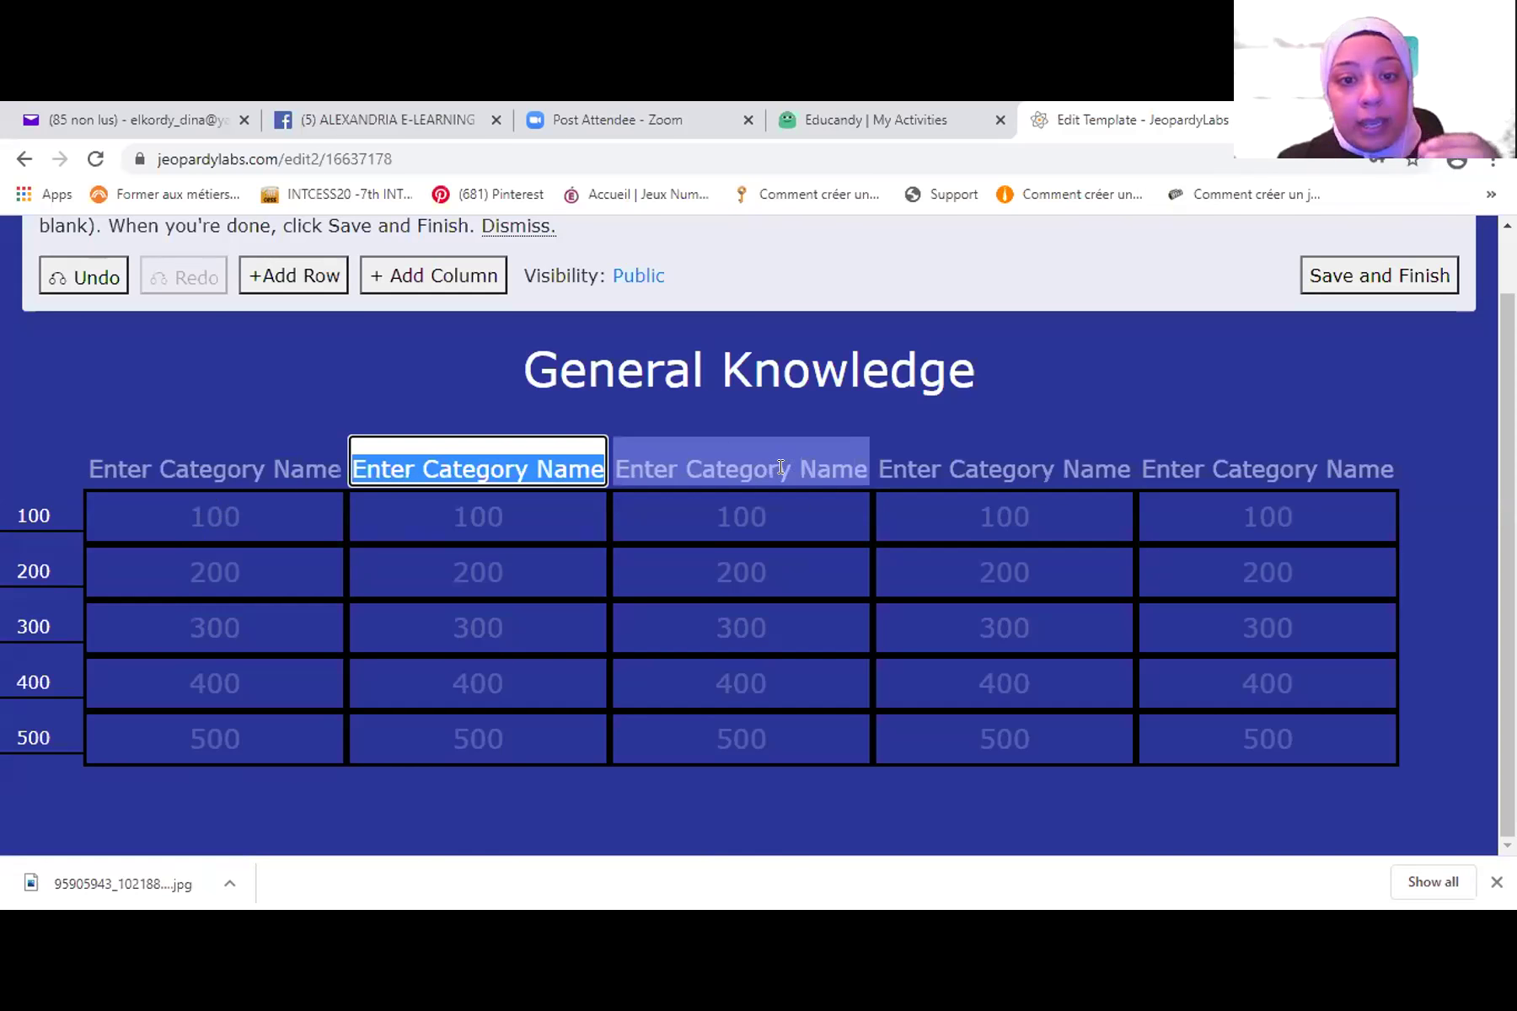
left_click(754, 462)
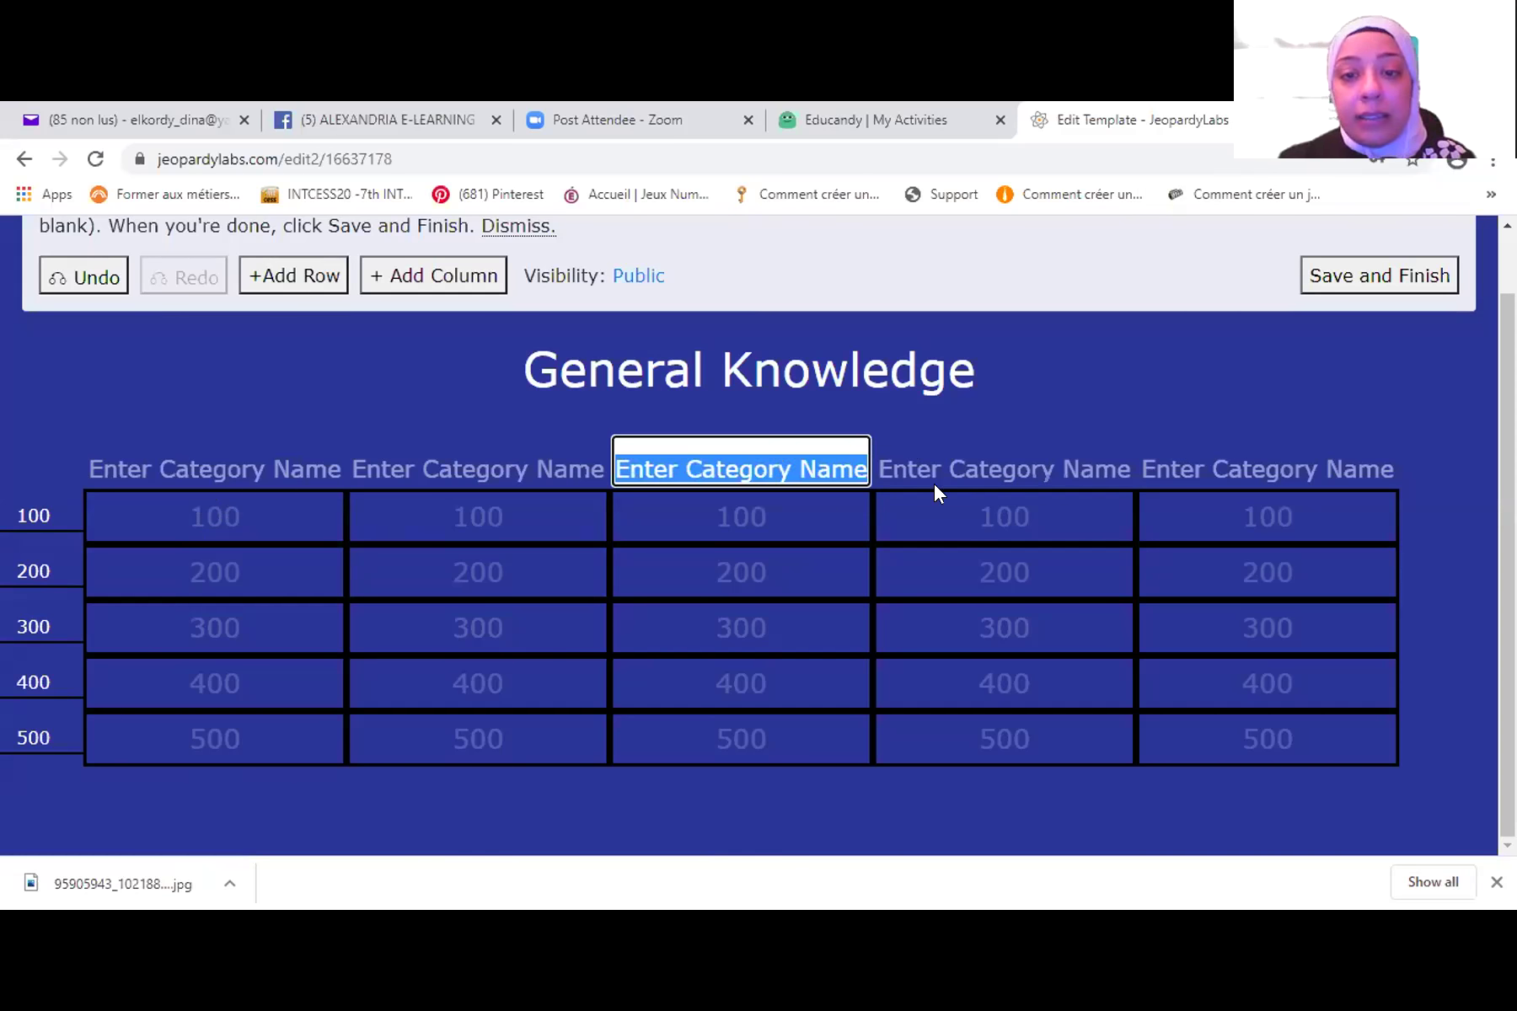
left_click(908, 455)
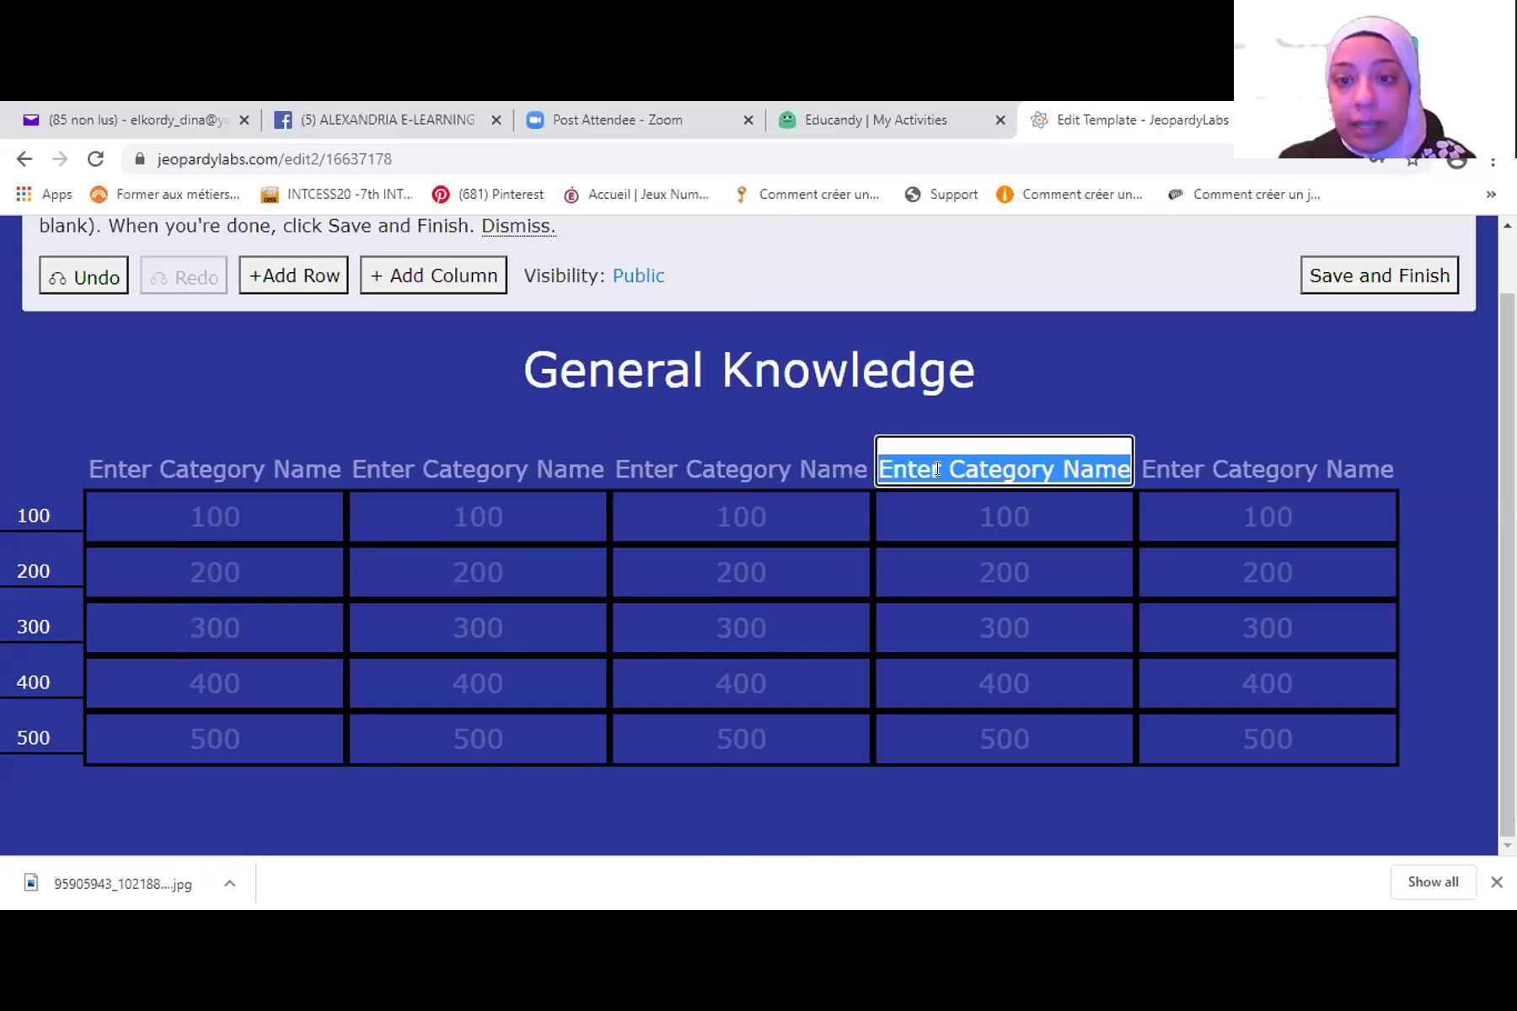
left_click(1341, 437)
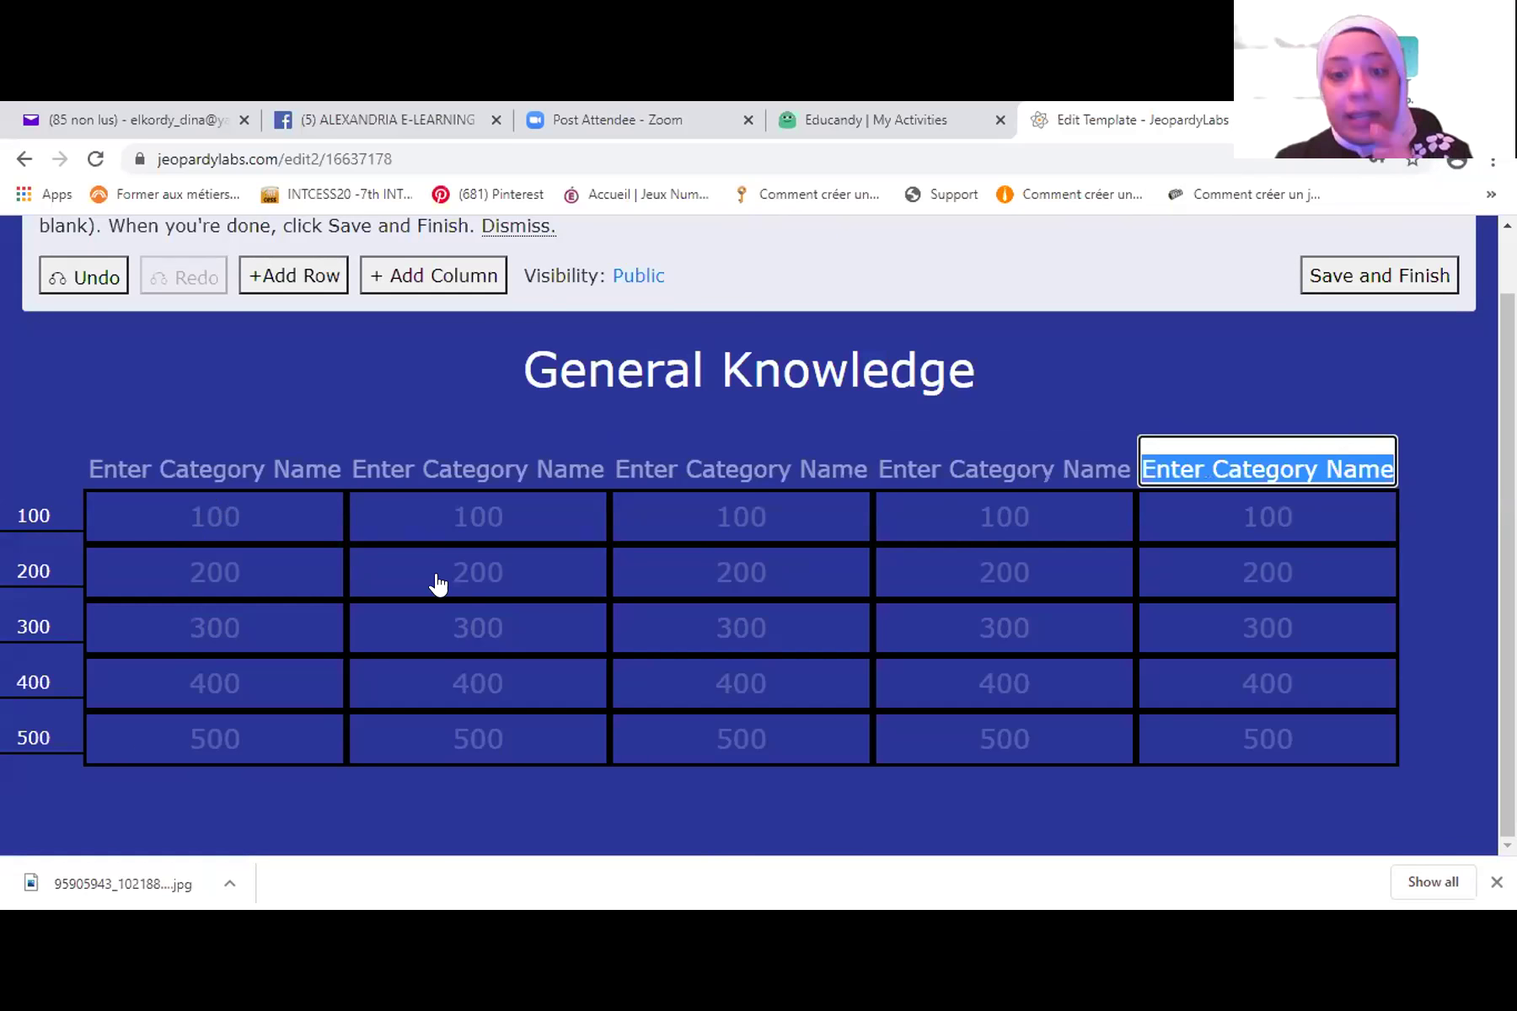
- Fill the first category's 100-point cell with the question "Capital of France" and the correct response "Paris"
left_click(221, 528)
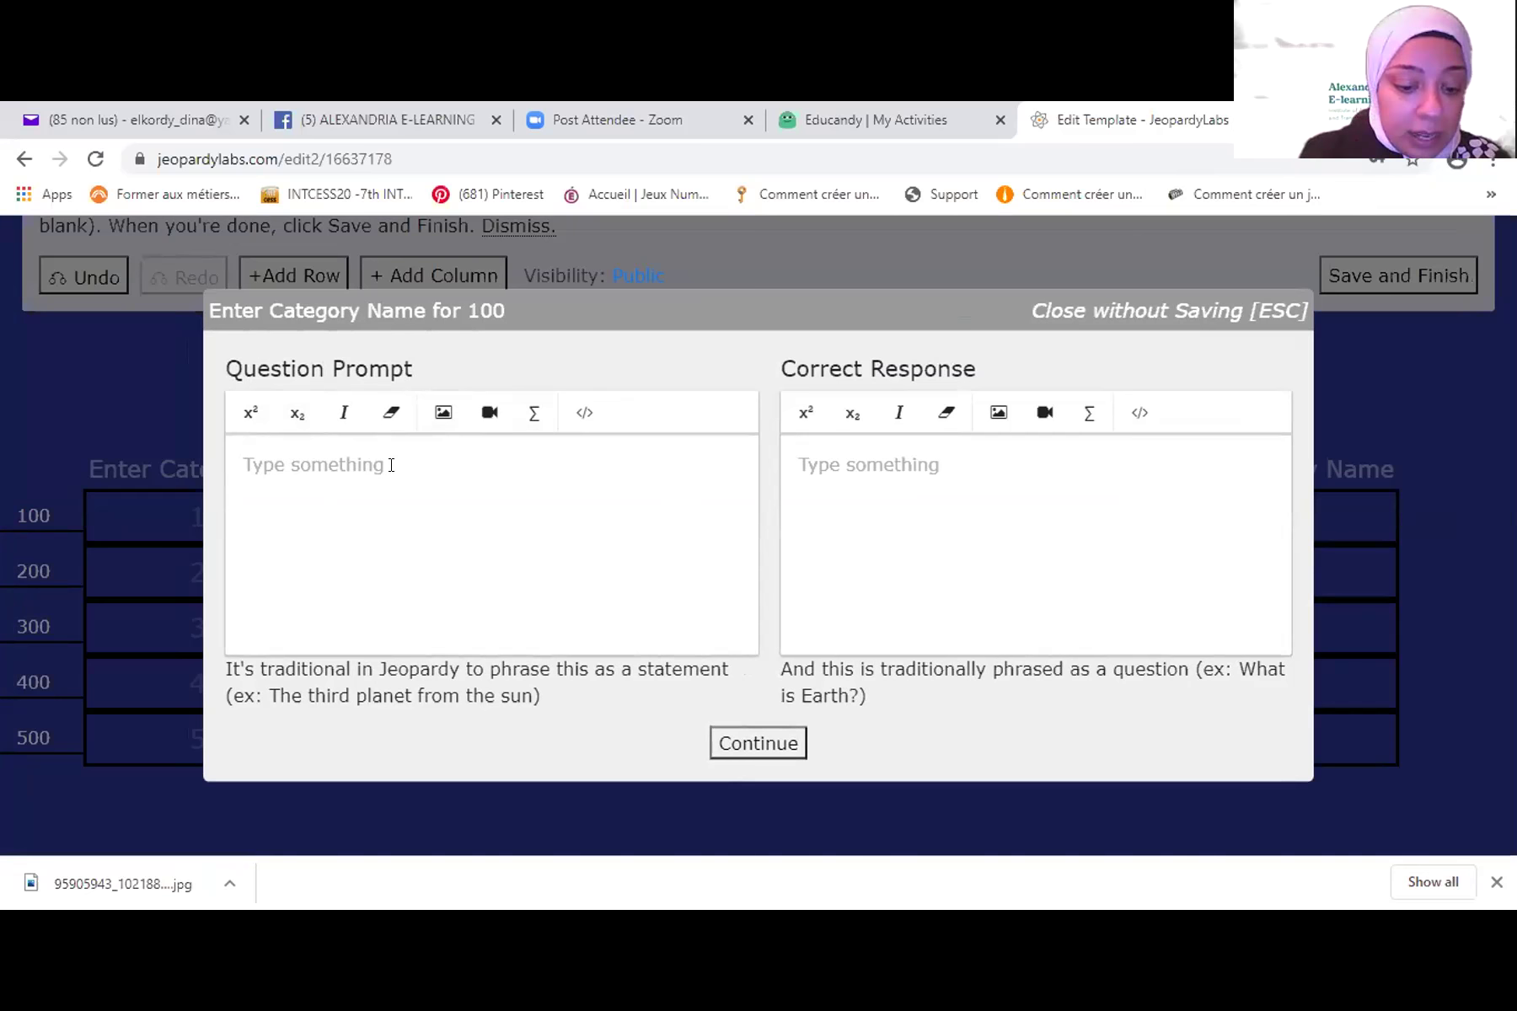
type("V")
key("BackSpace")
type("Capital of France")
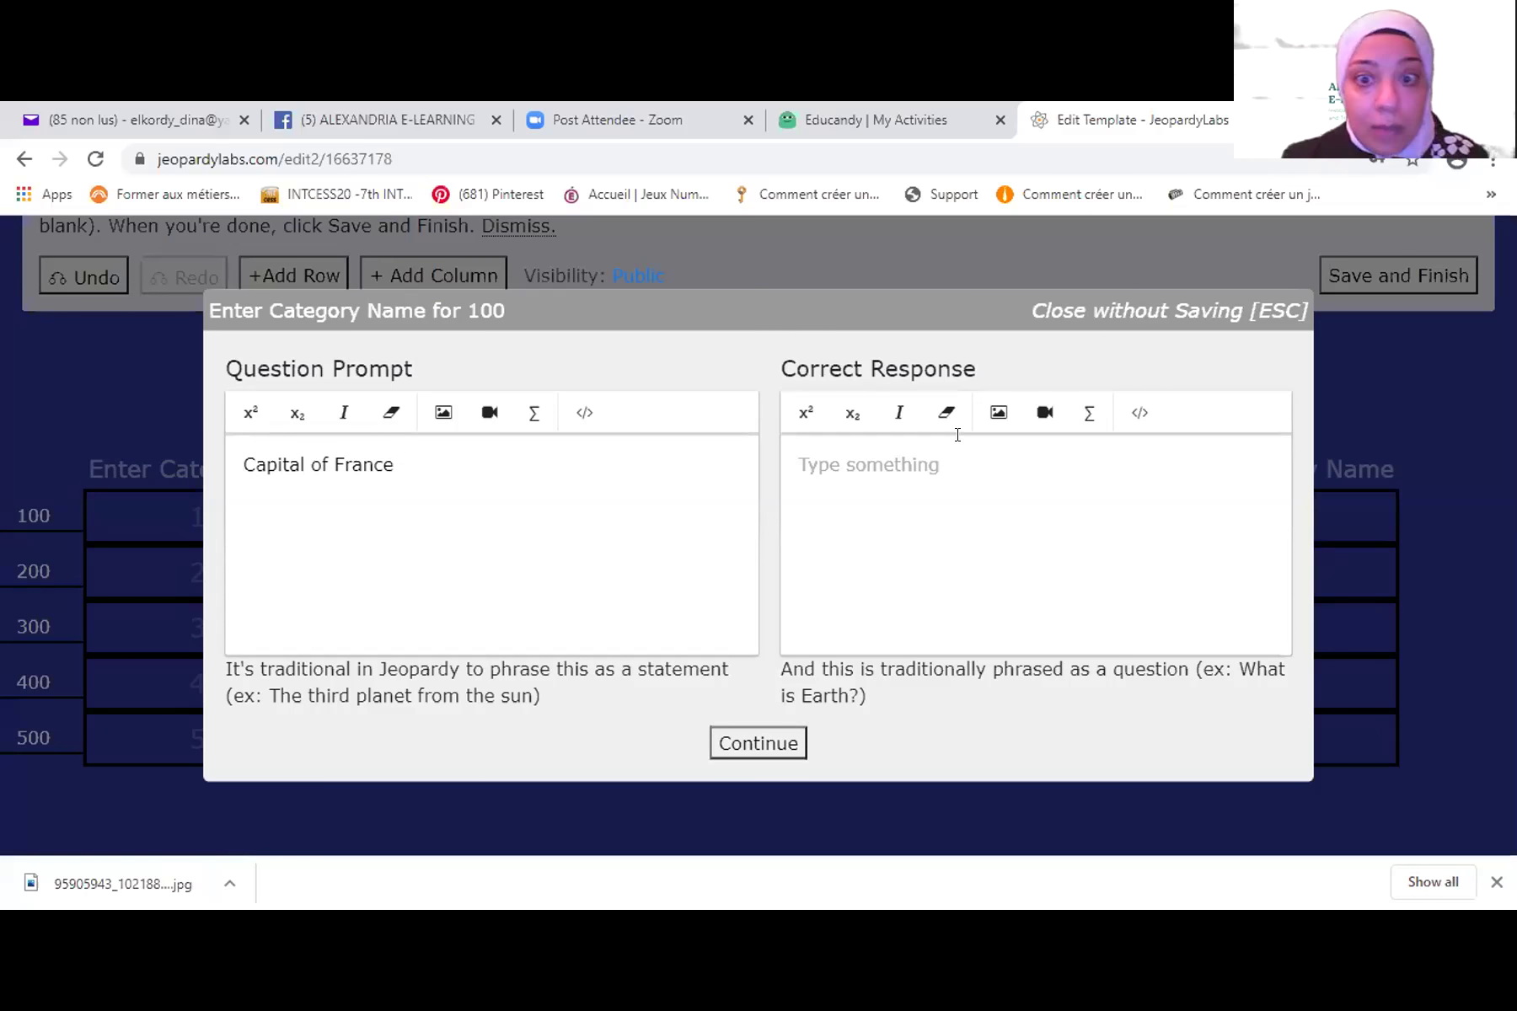
left_click(846, 493)
type("Paris")
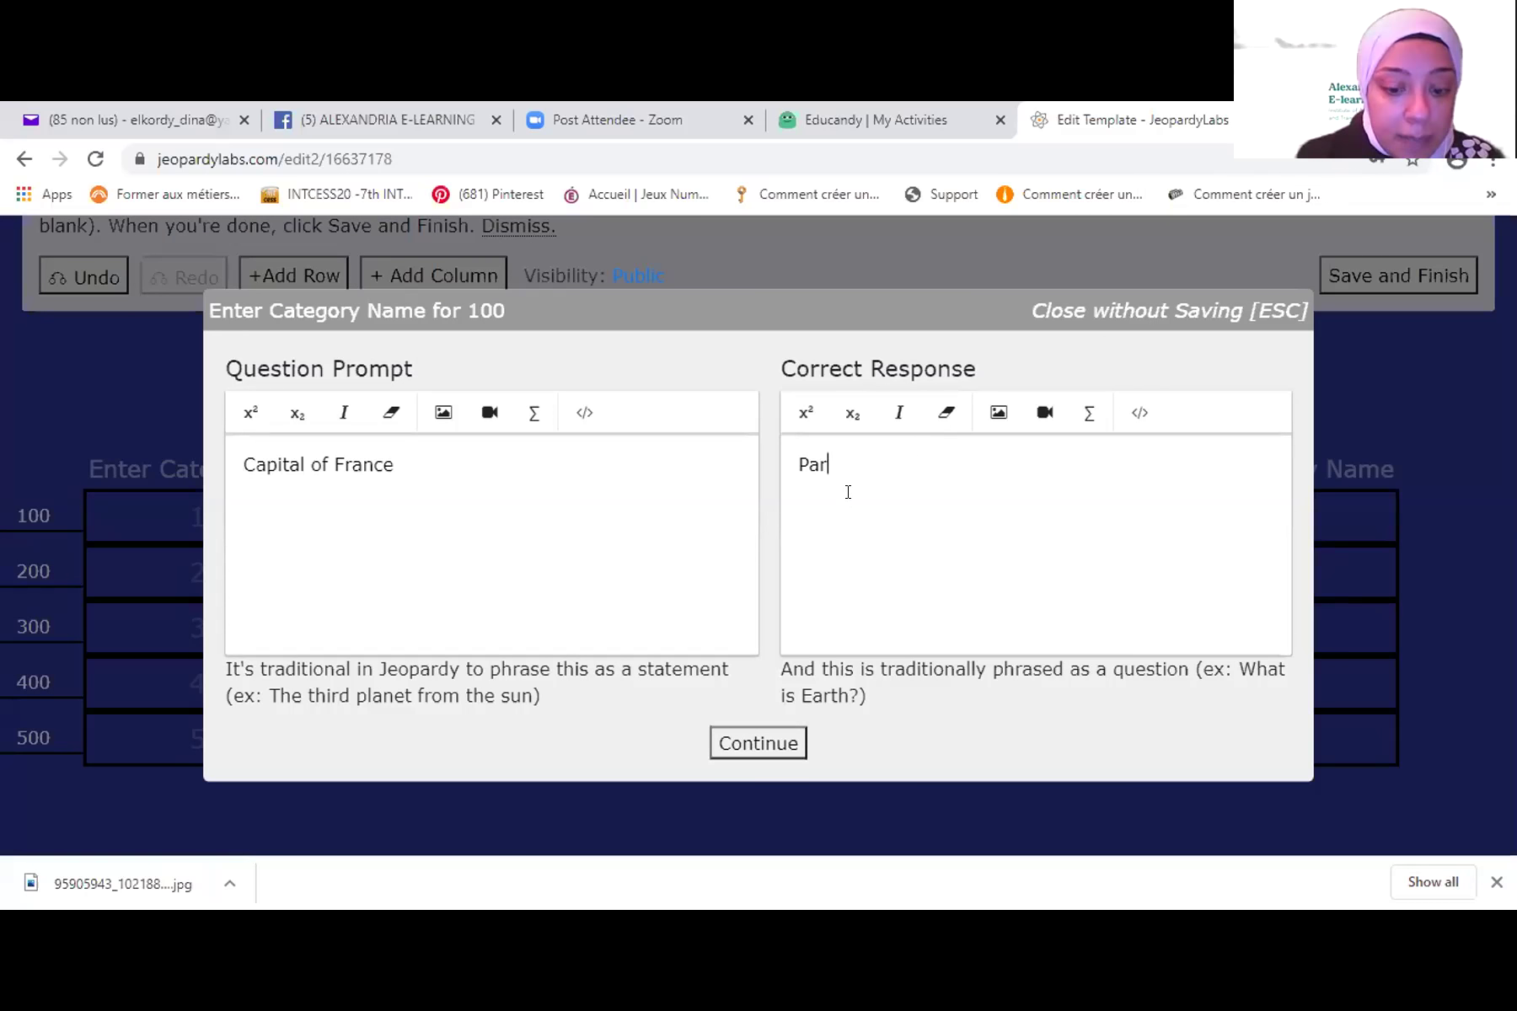
left_click(719, 750)
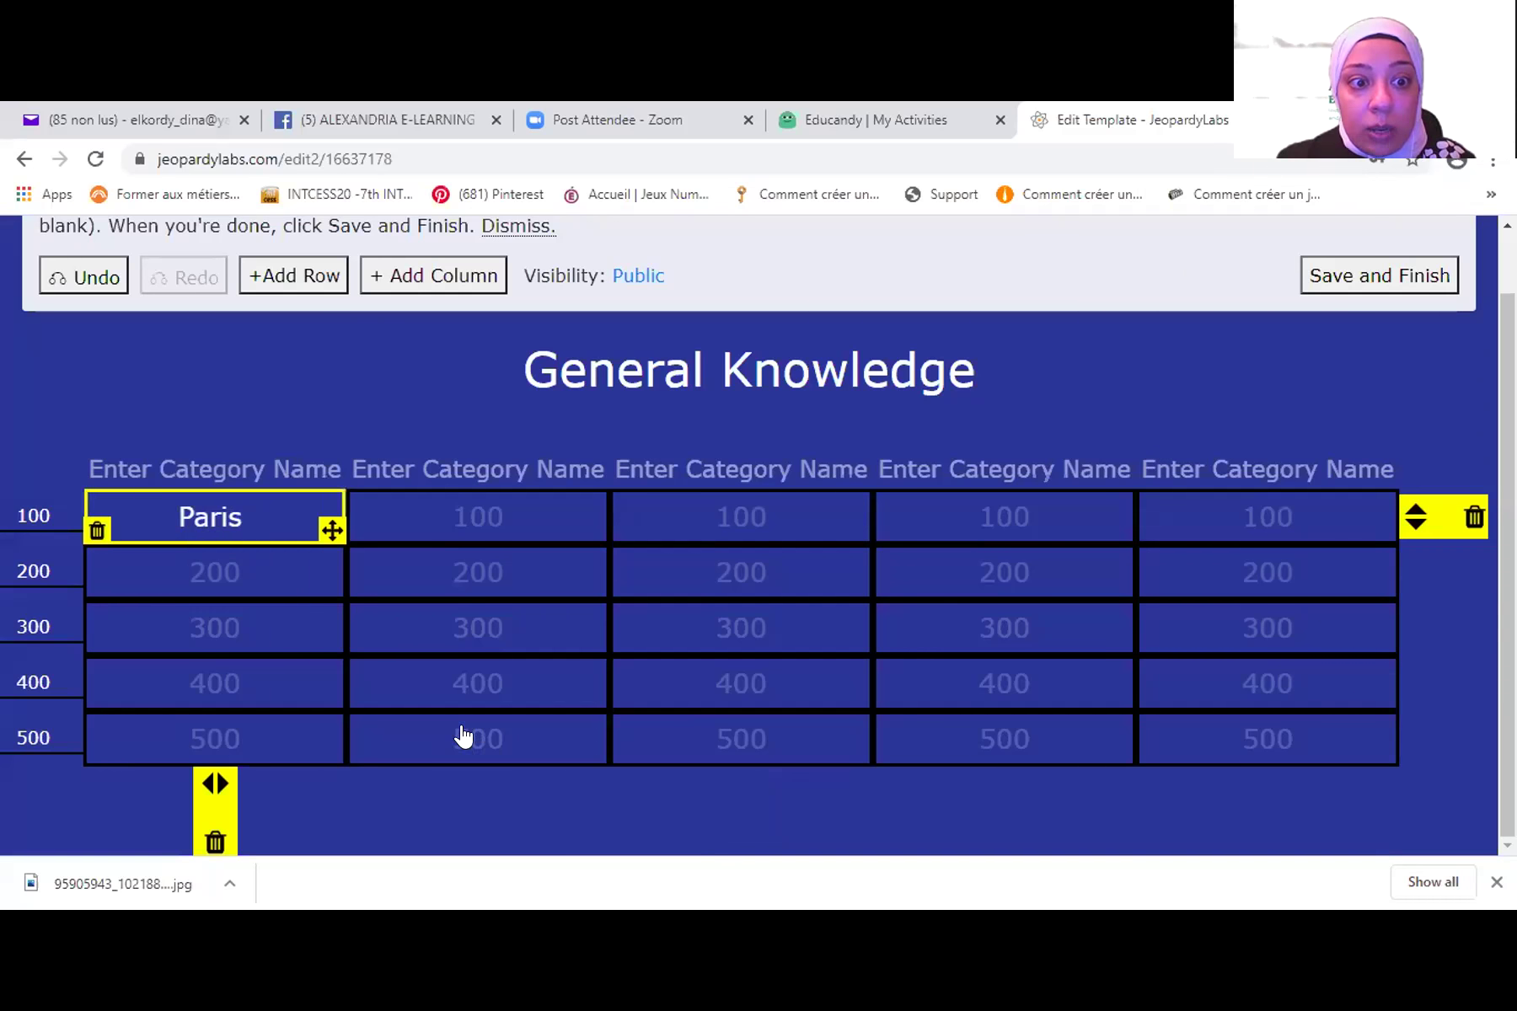
- Name the first category "Capitals of world"
left_click(161, 434)
type("Capit")
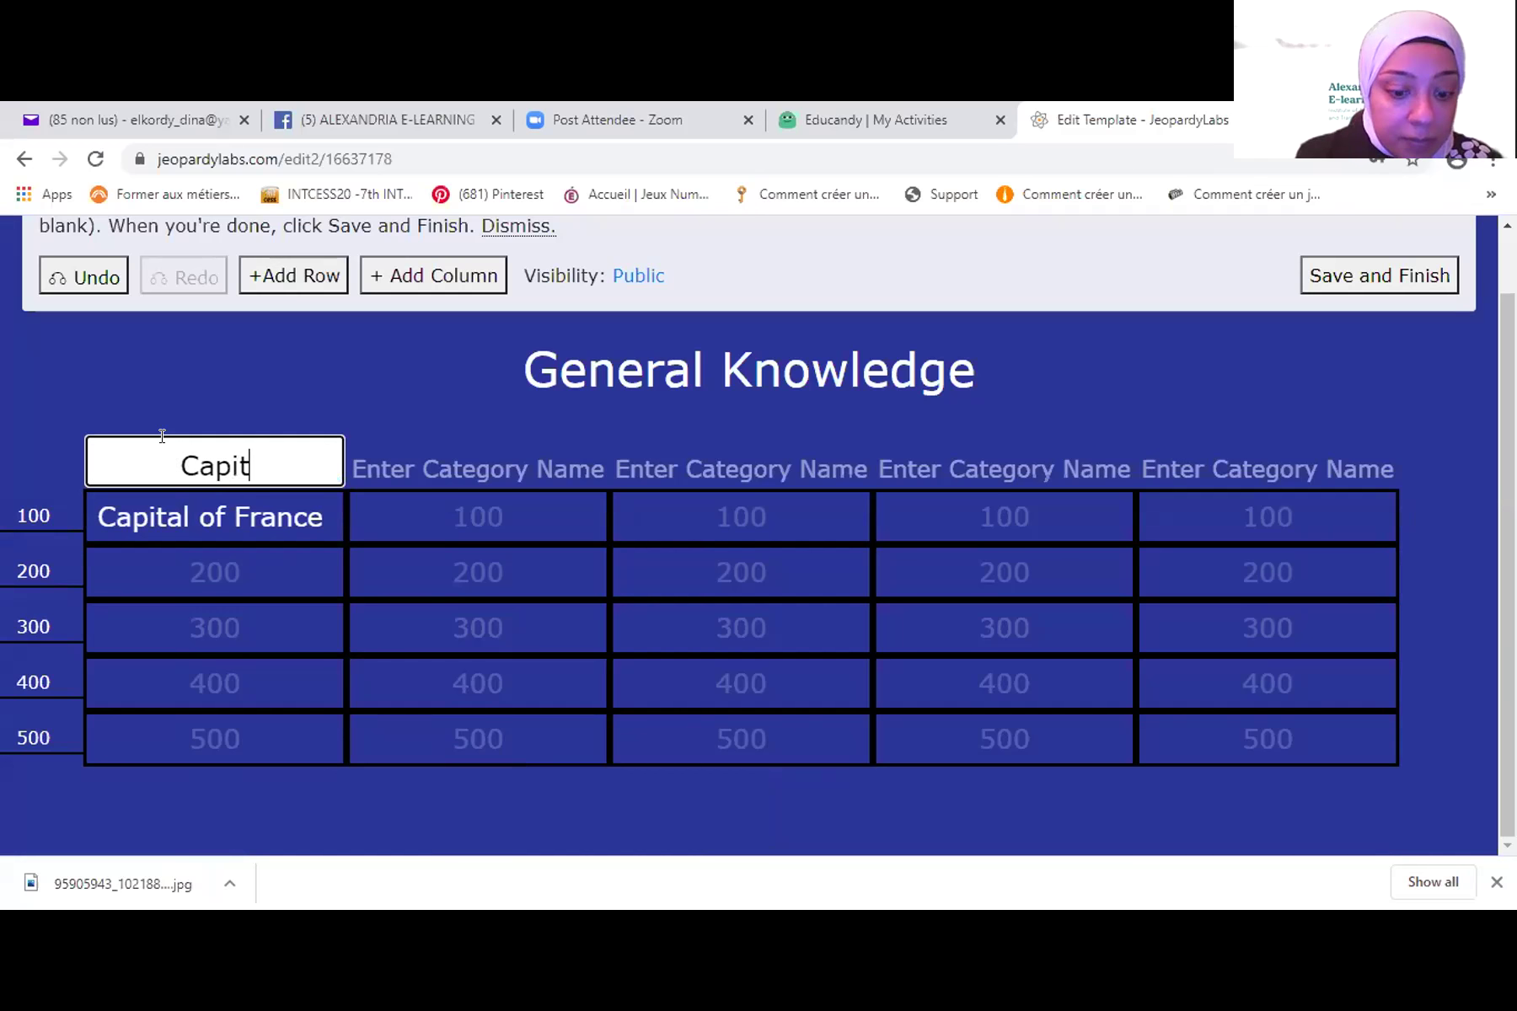
type("als of world")
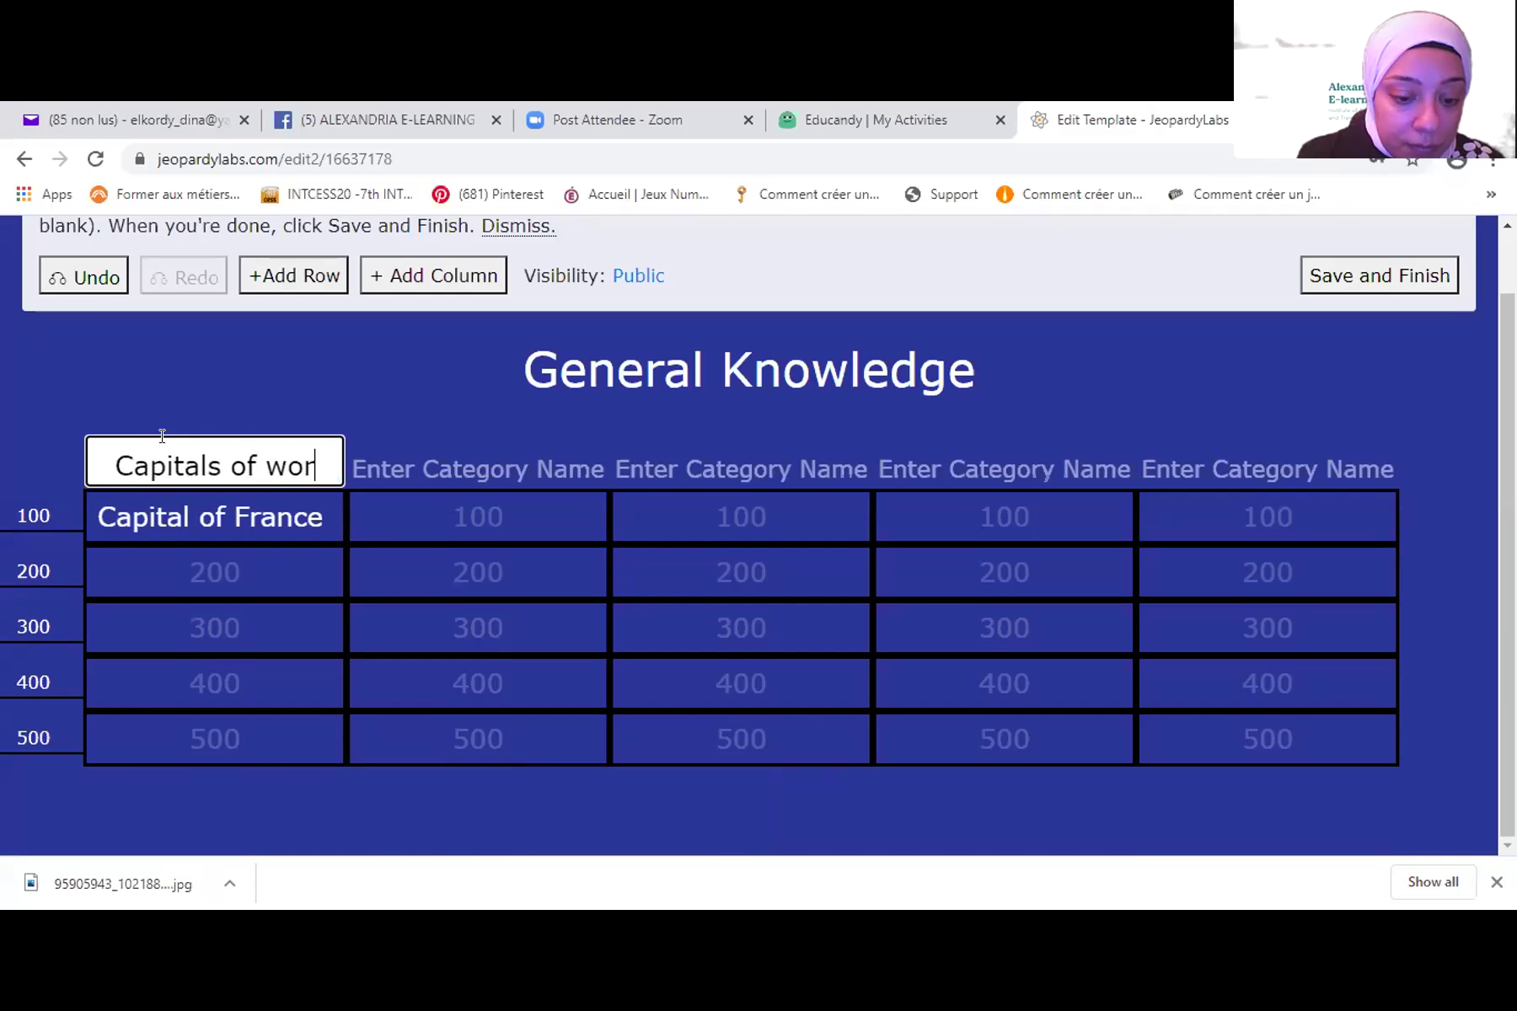
left_click(243, 362)
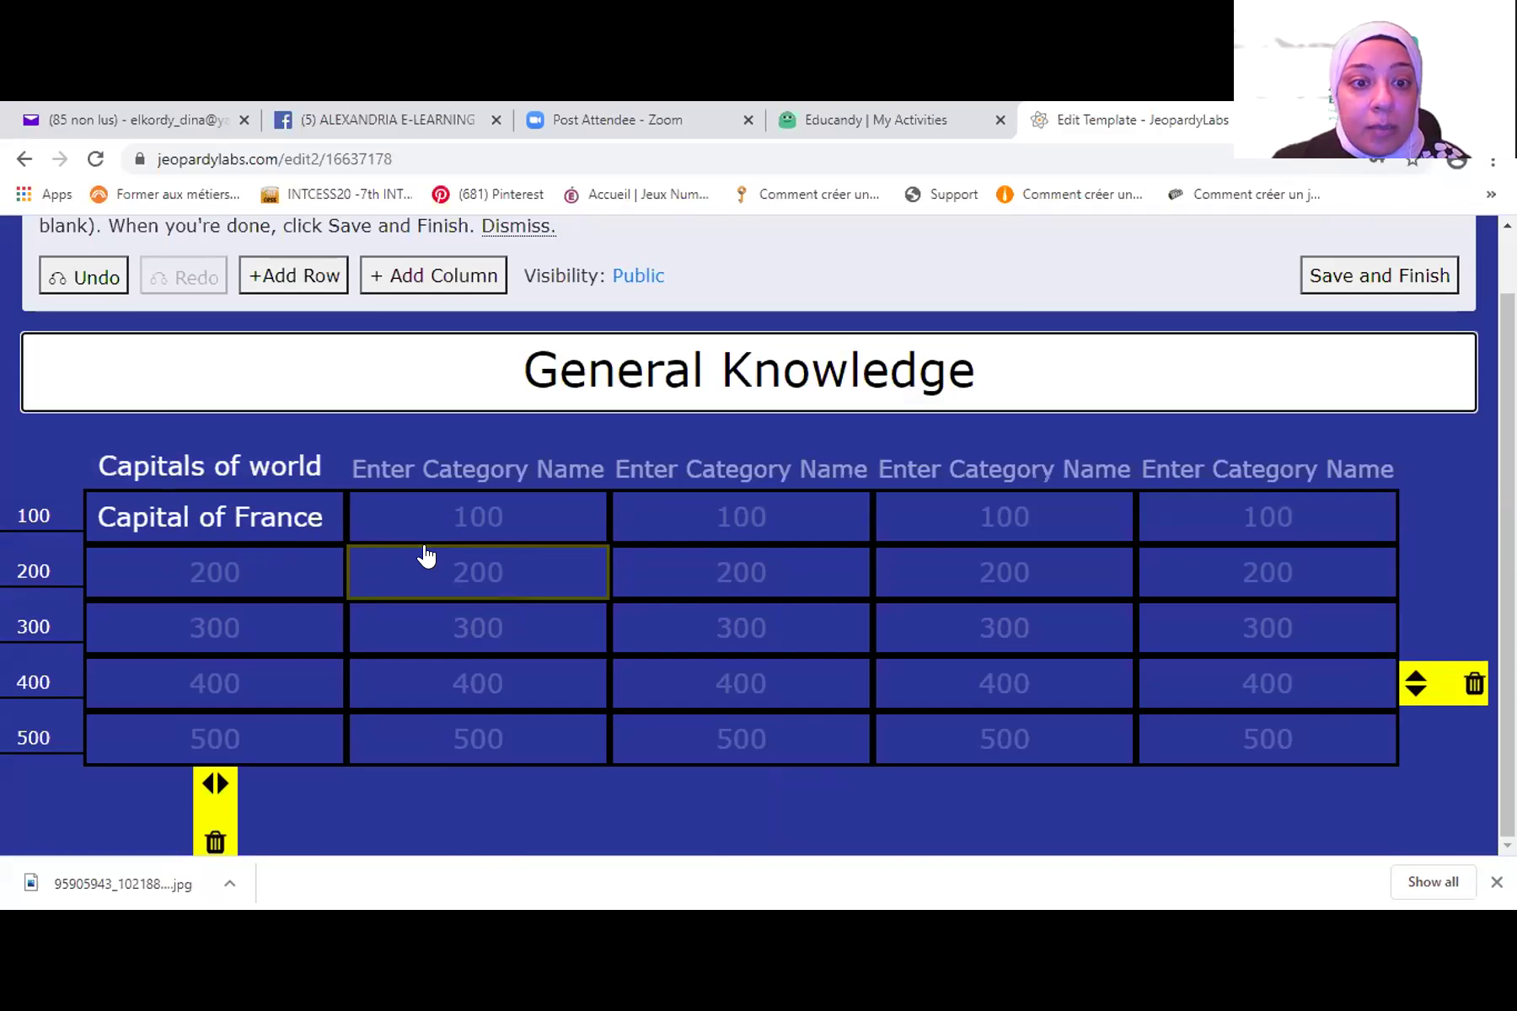
- Enter "Capital of Roma" as the question prompt for the first category's 200-point cell
left_click(176, 581)
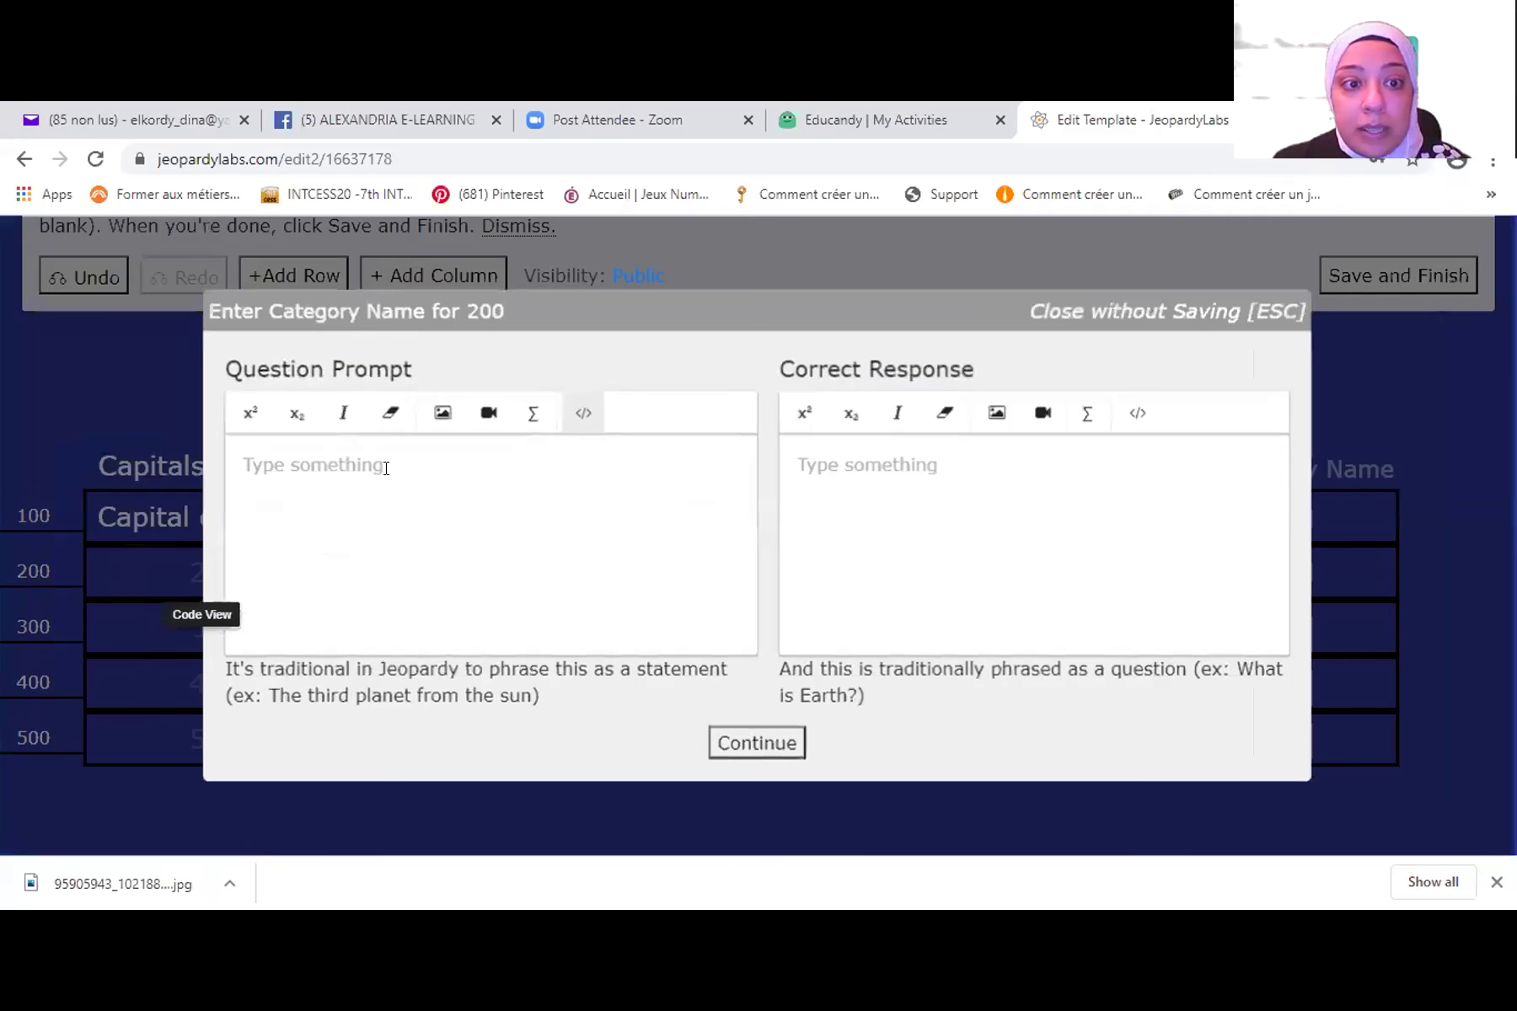
type("C")
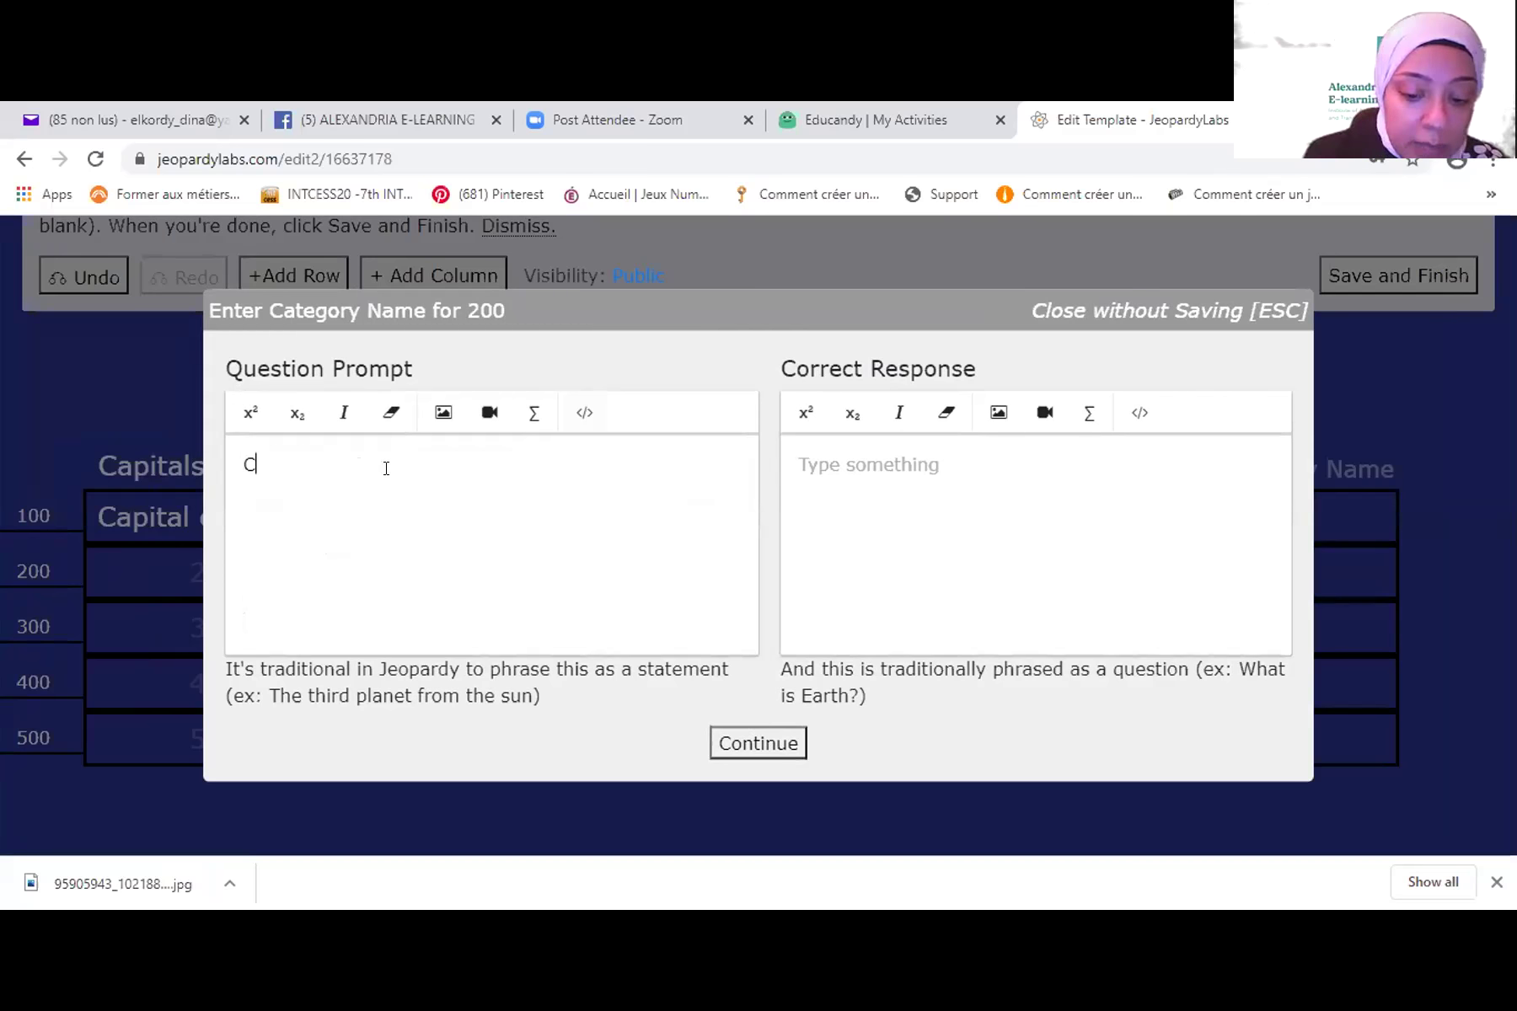
type("aiptal of")
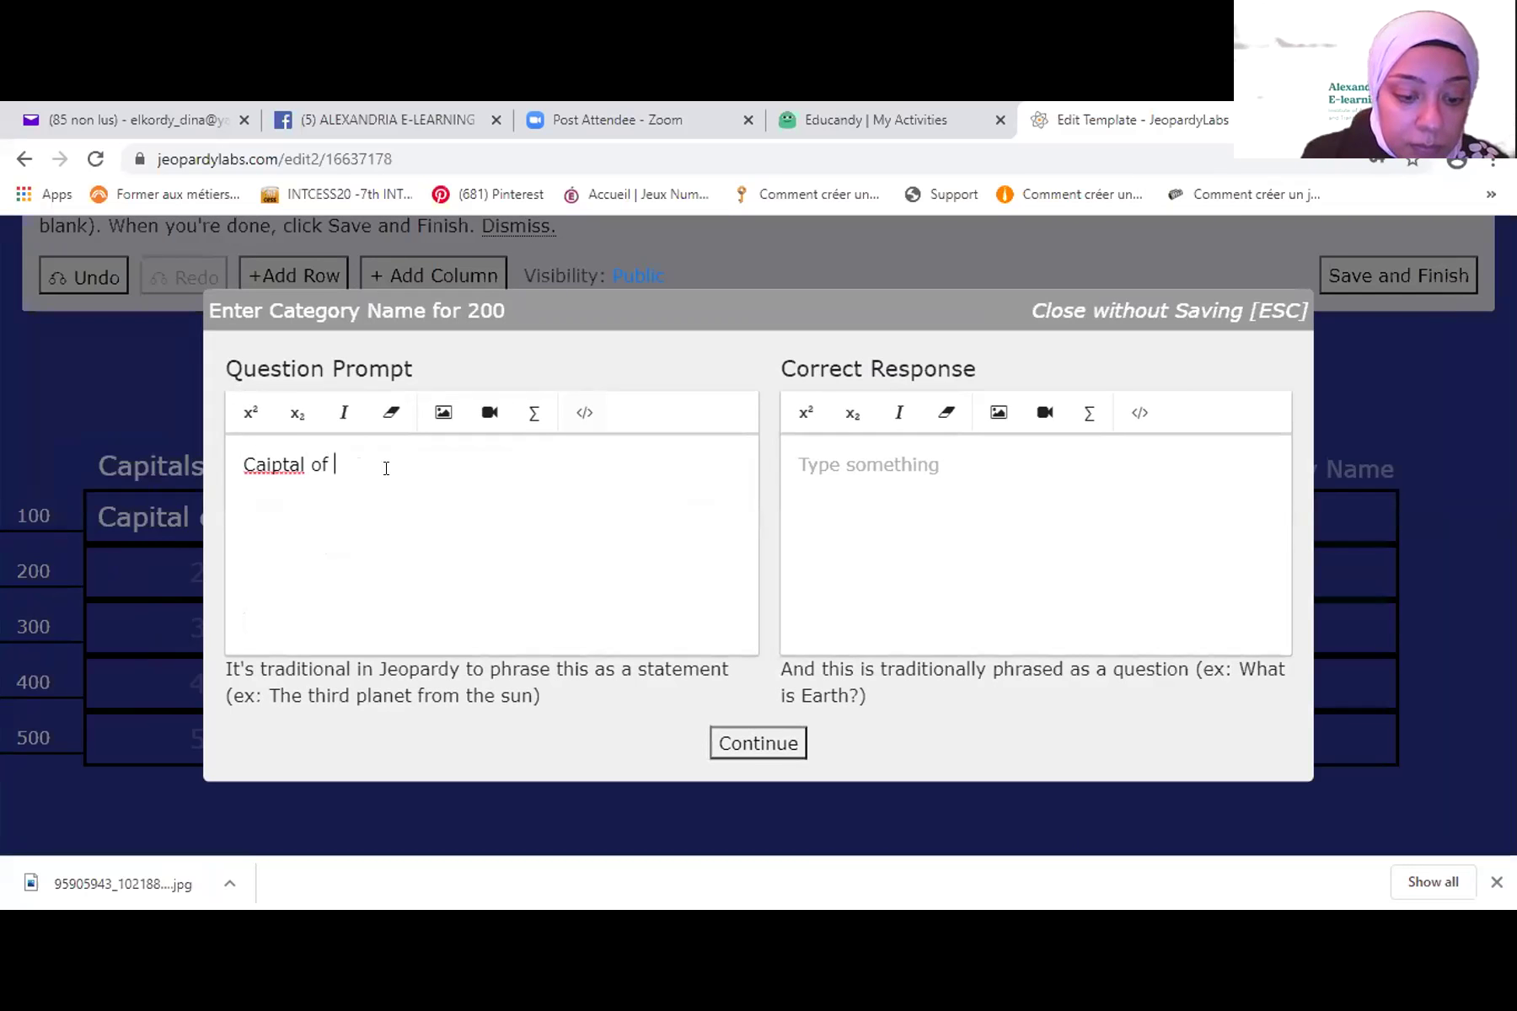
type(" Roma")
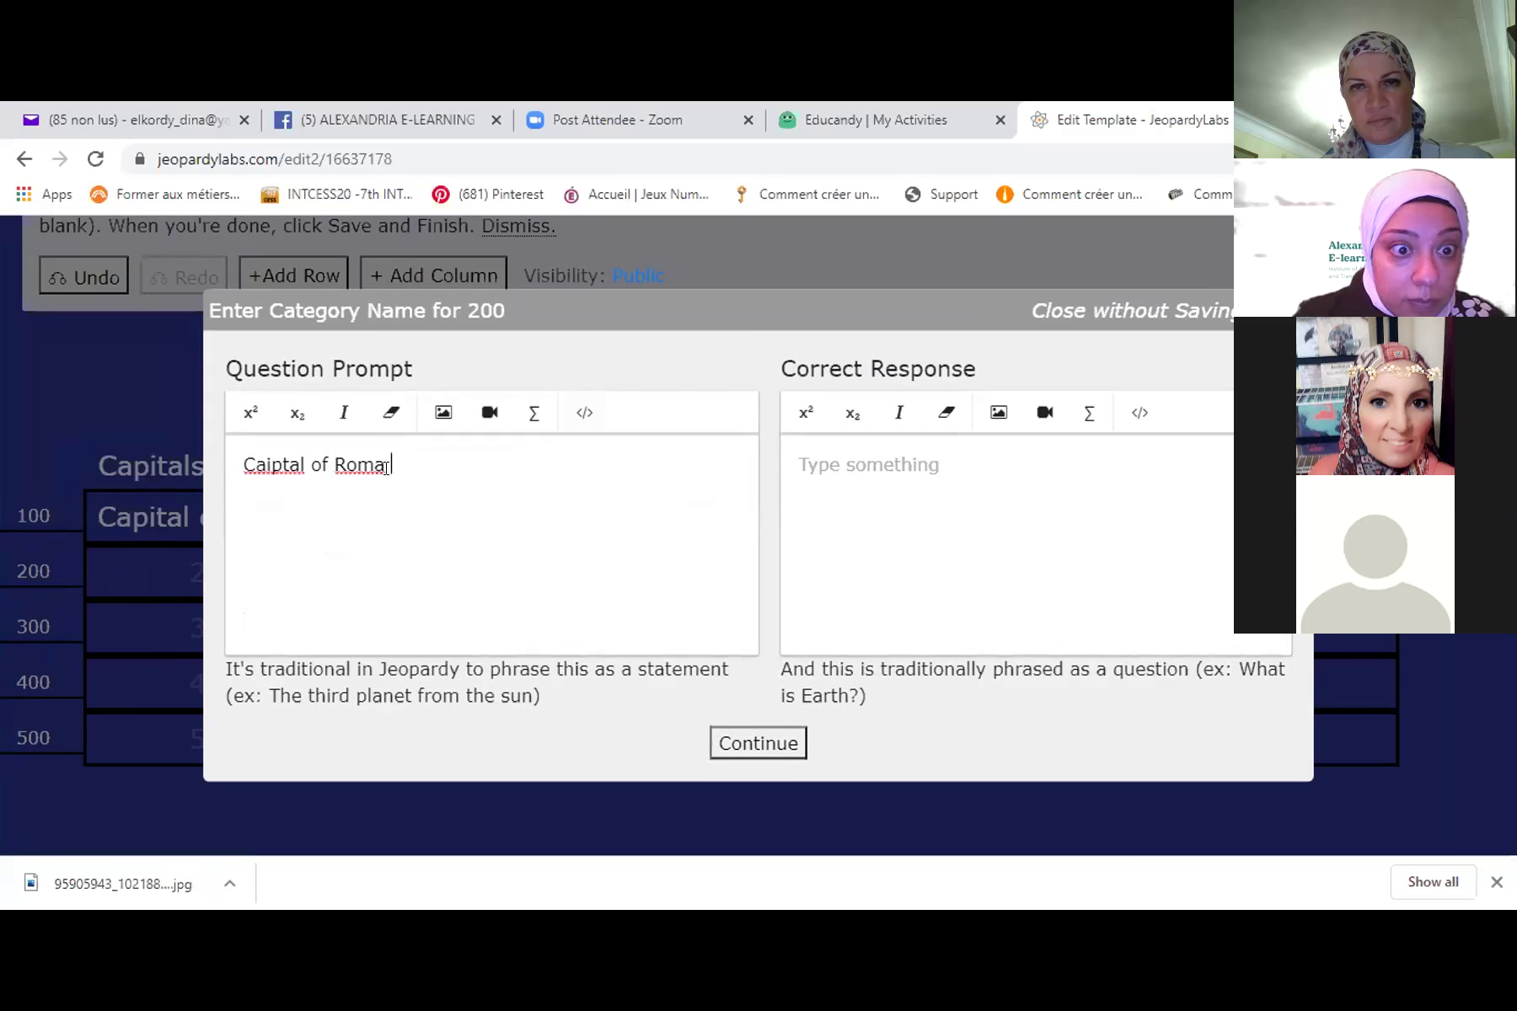
key("Home")
key("Right")
key("Right")
key("Delete")
key("Right")
type("ii")
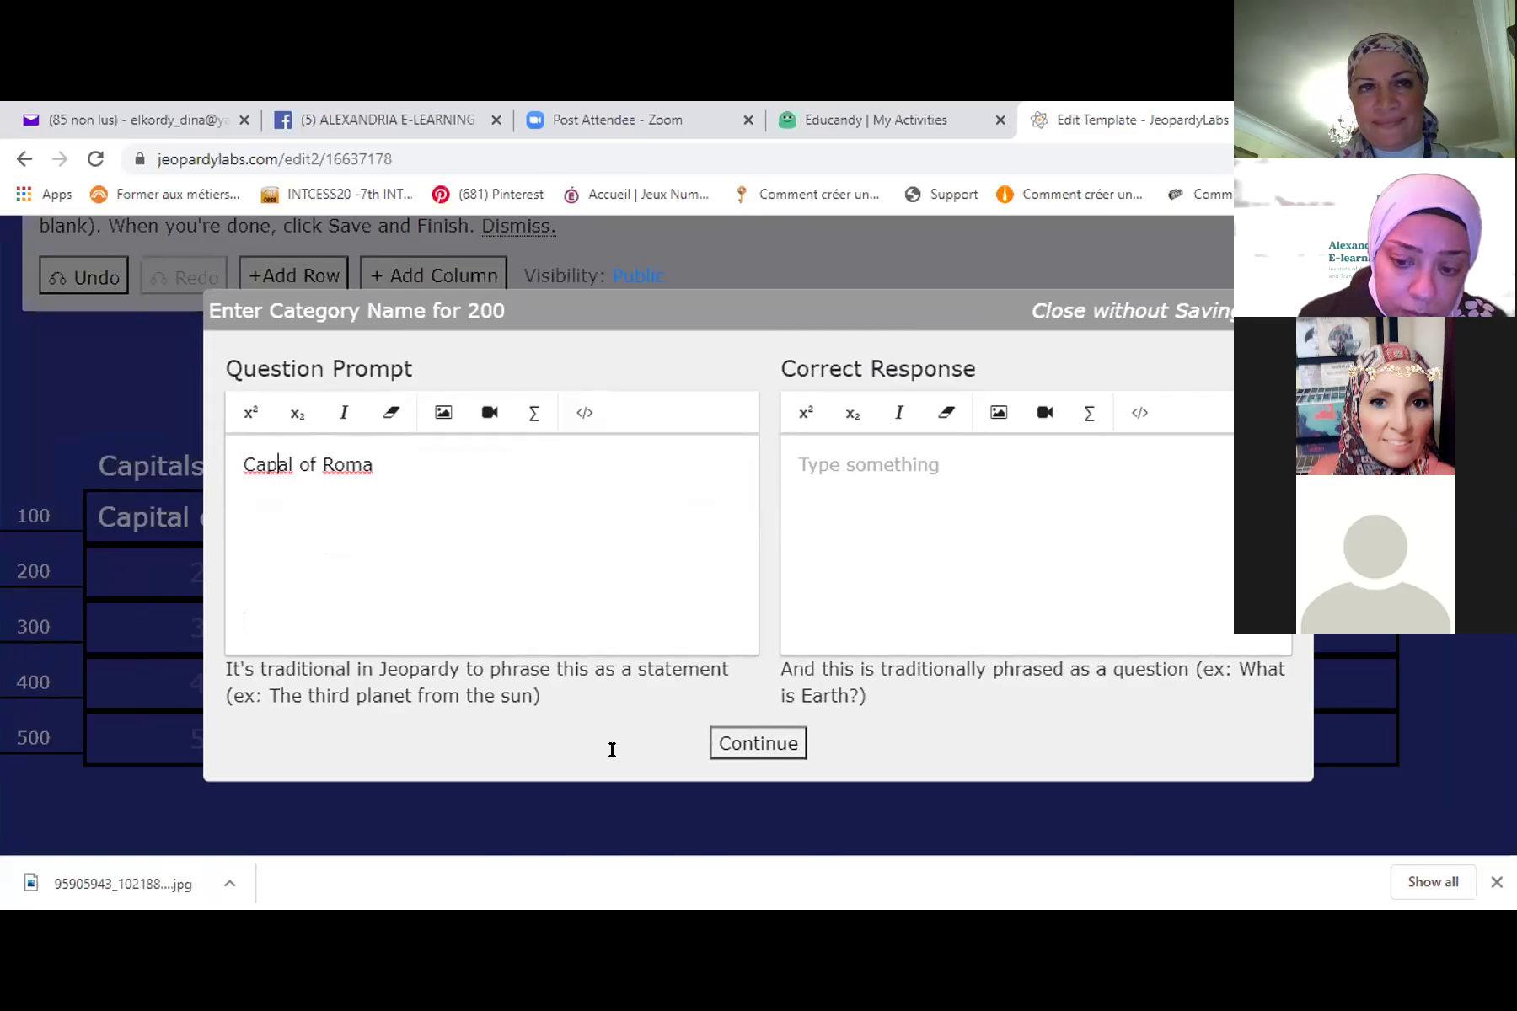
- Set the 200-point cell's correct response to "Roma" and save the finished game
left_click(867, 492)
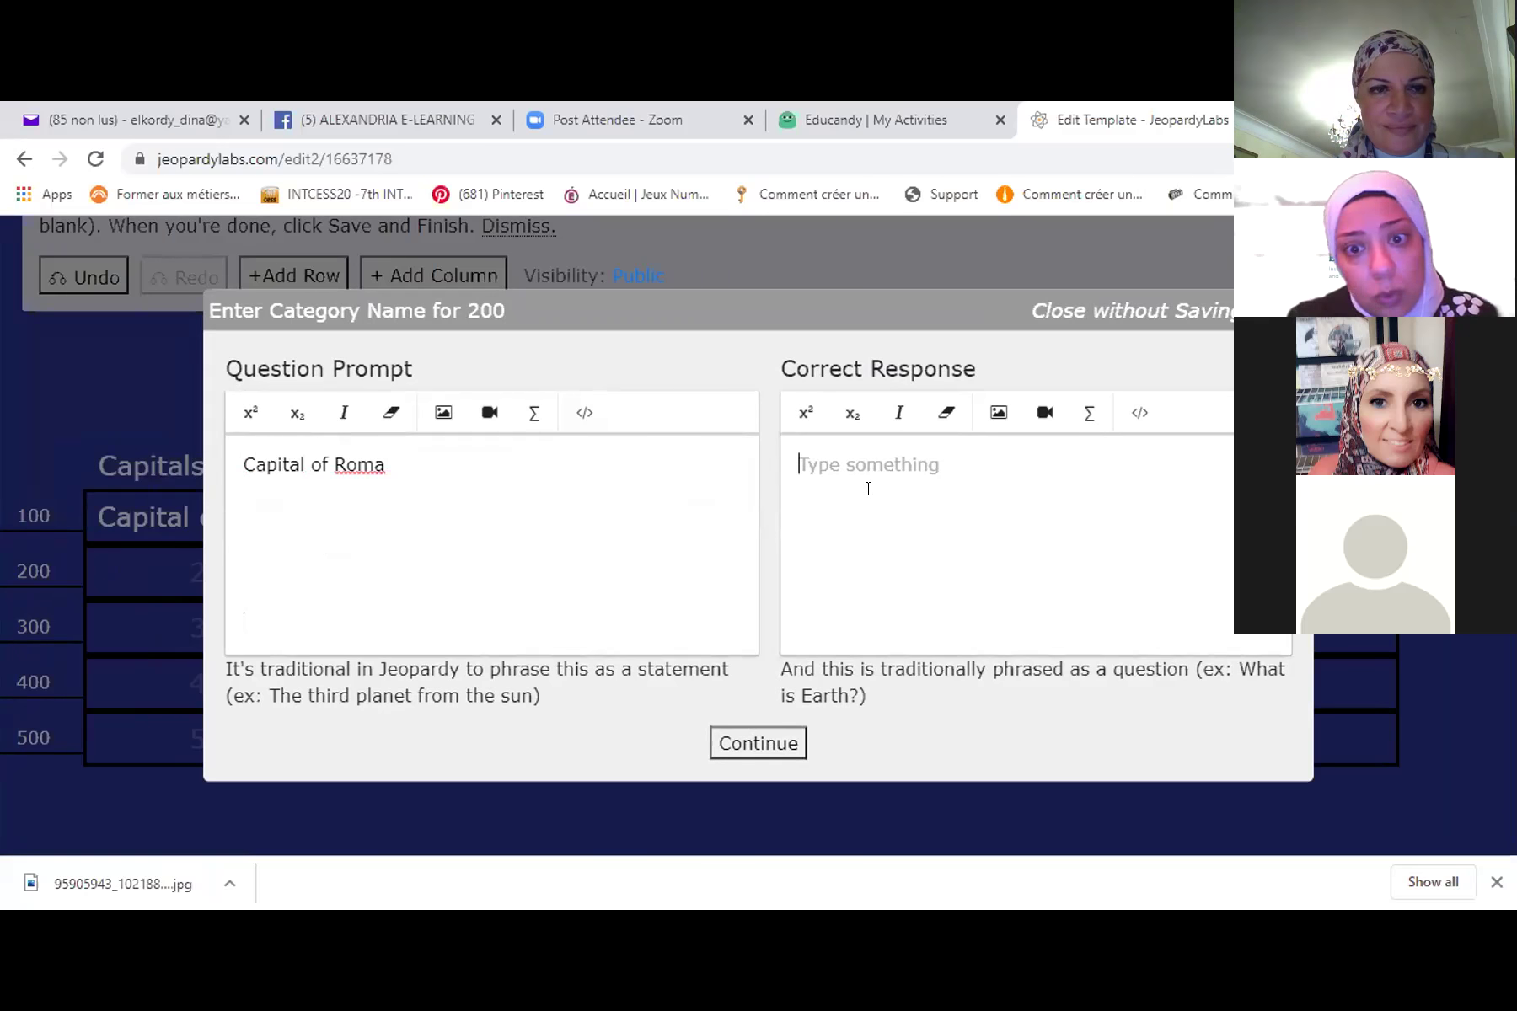
type("Roma")
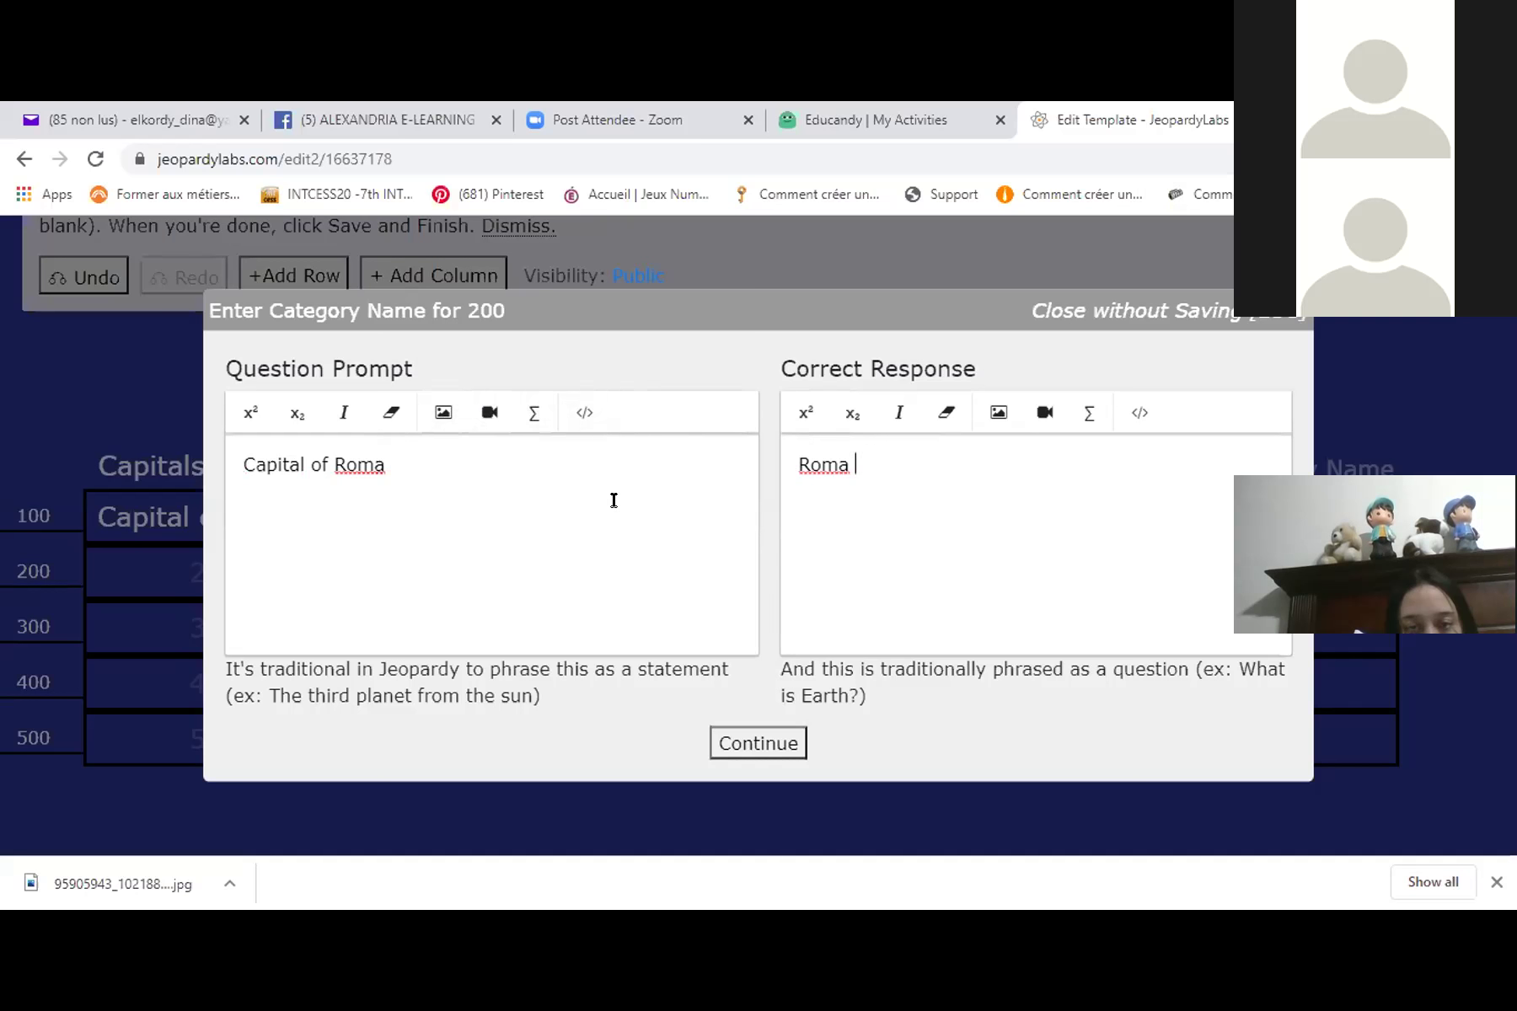
left_click(774, 747)
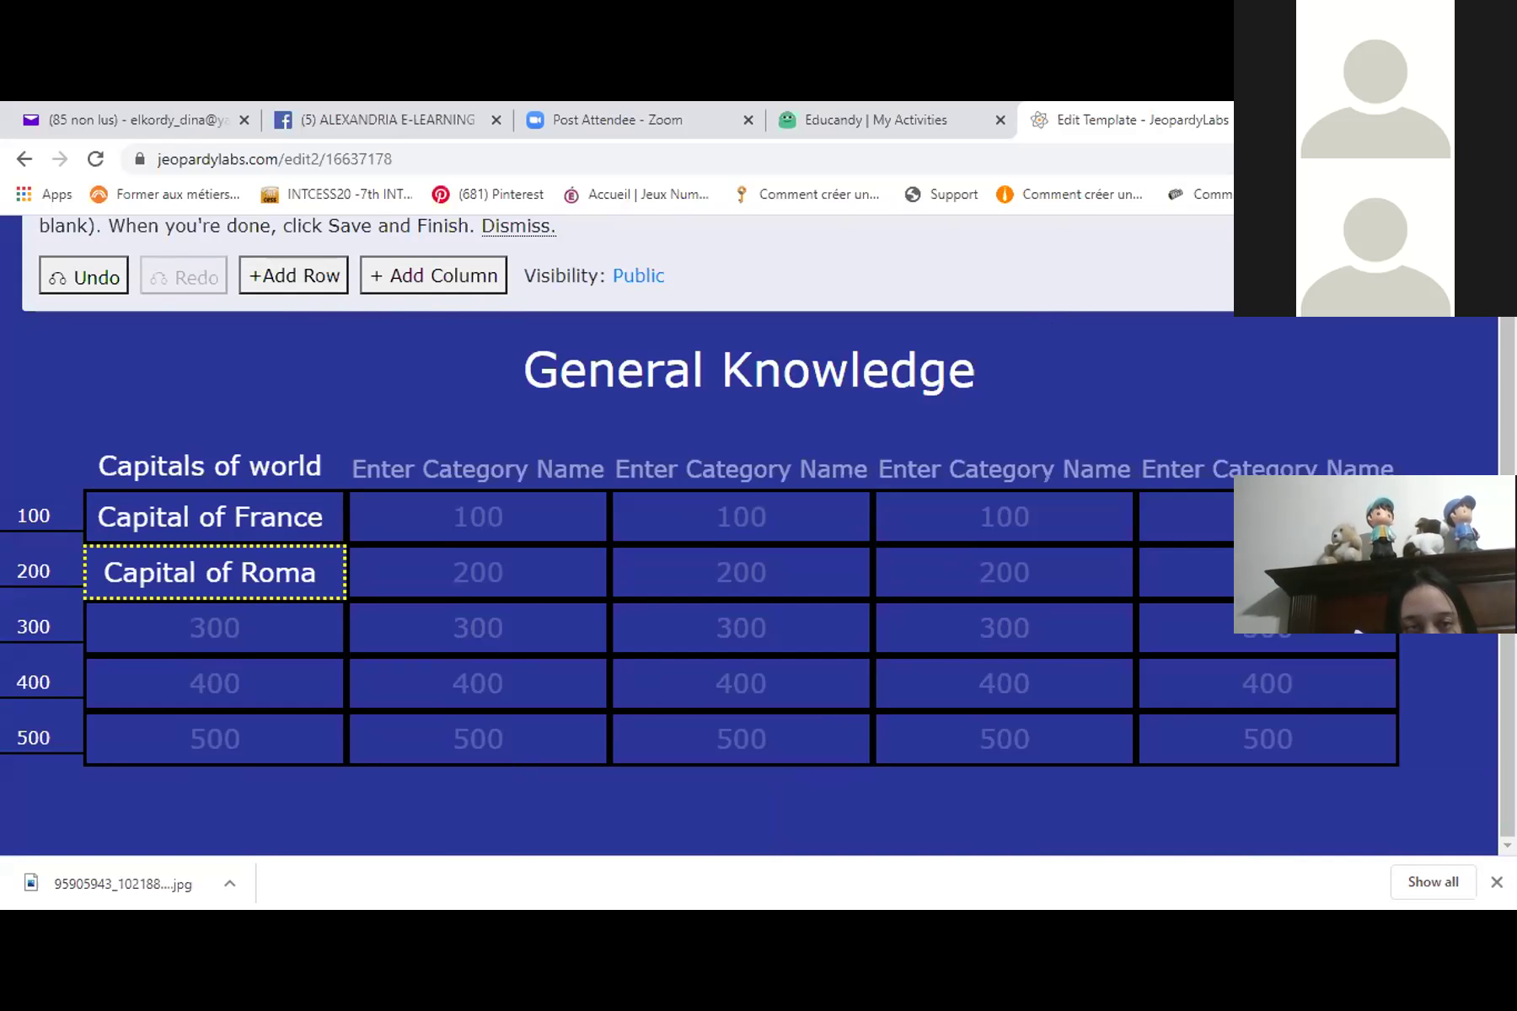
key("Return")
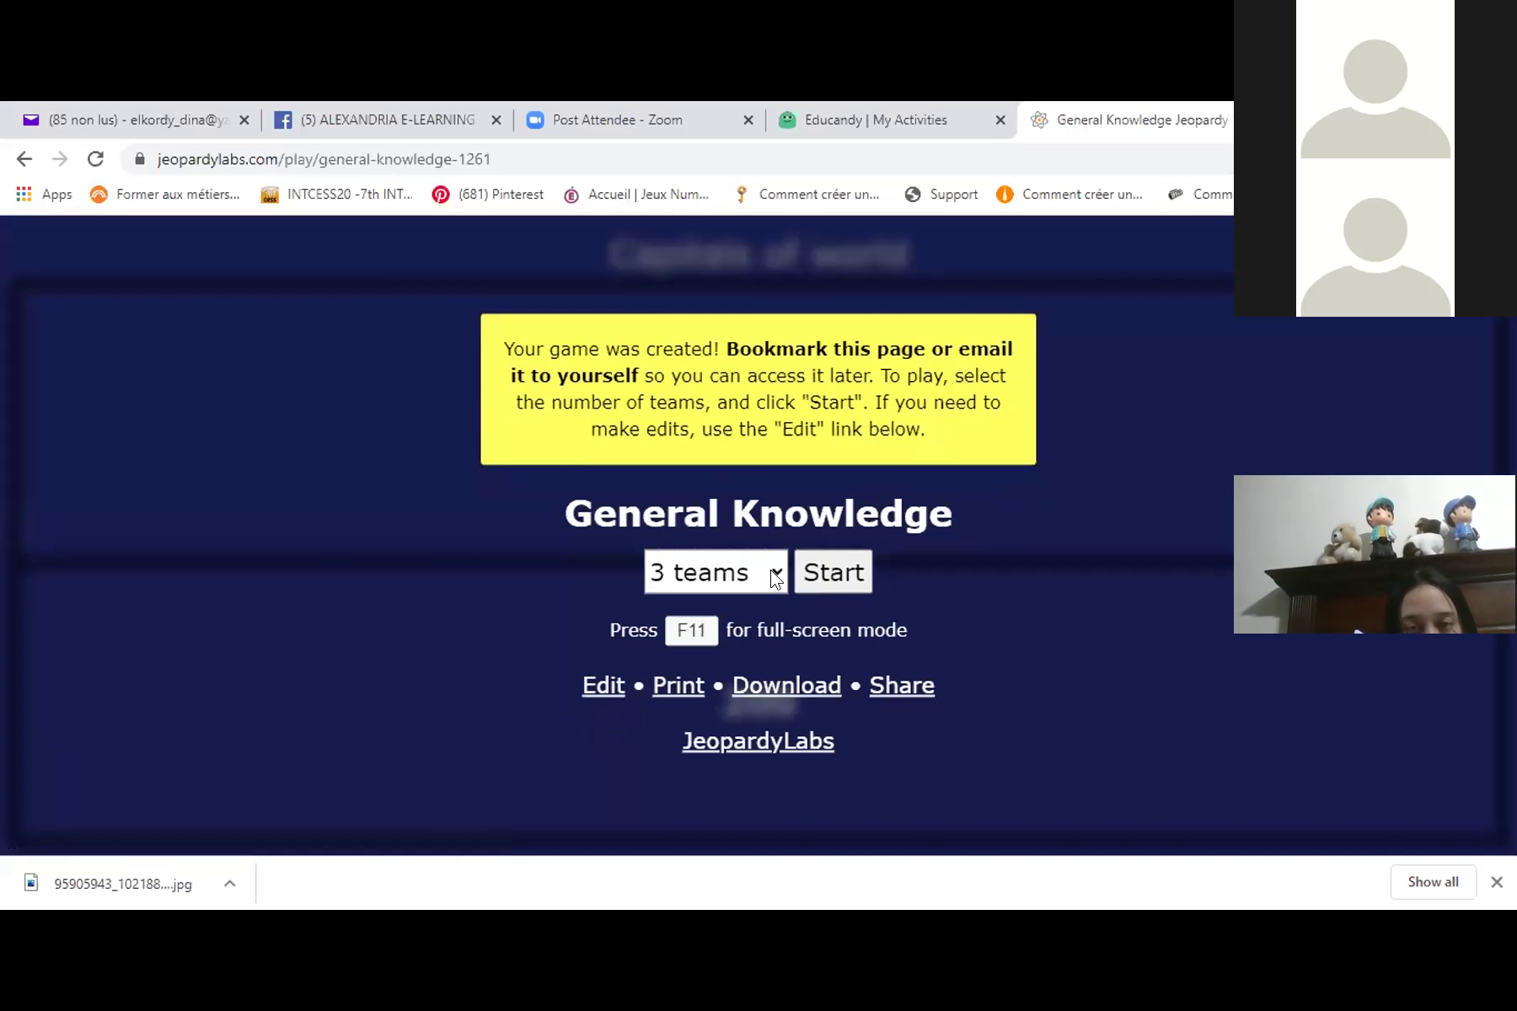
- Start the General Knowledge game with 2 teams and open the 100-point "Capitals of world" question
left_click(774, 577)
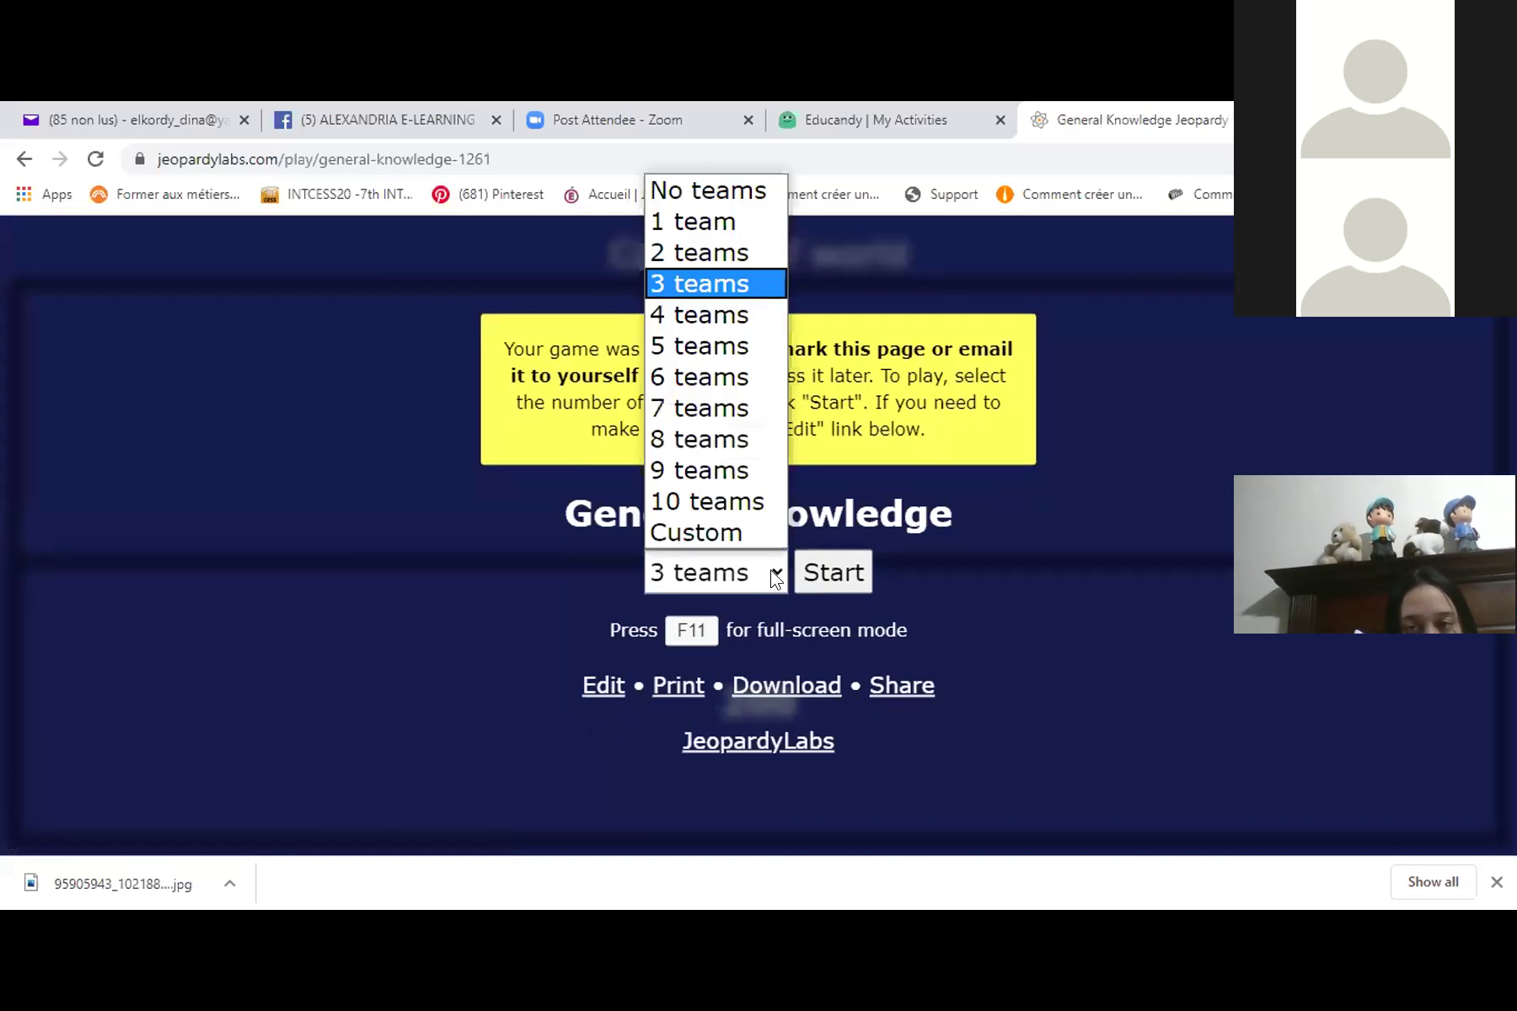
left_click(703, 247)
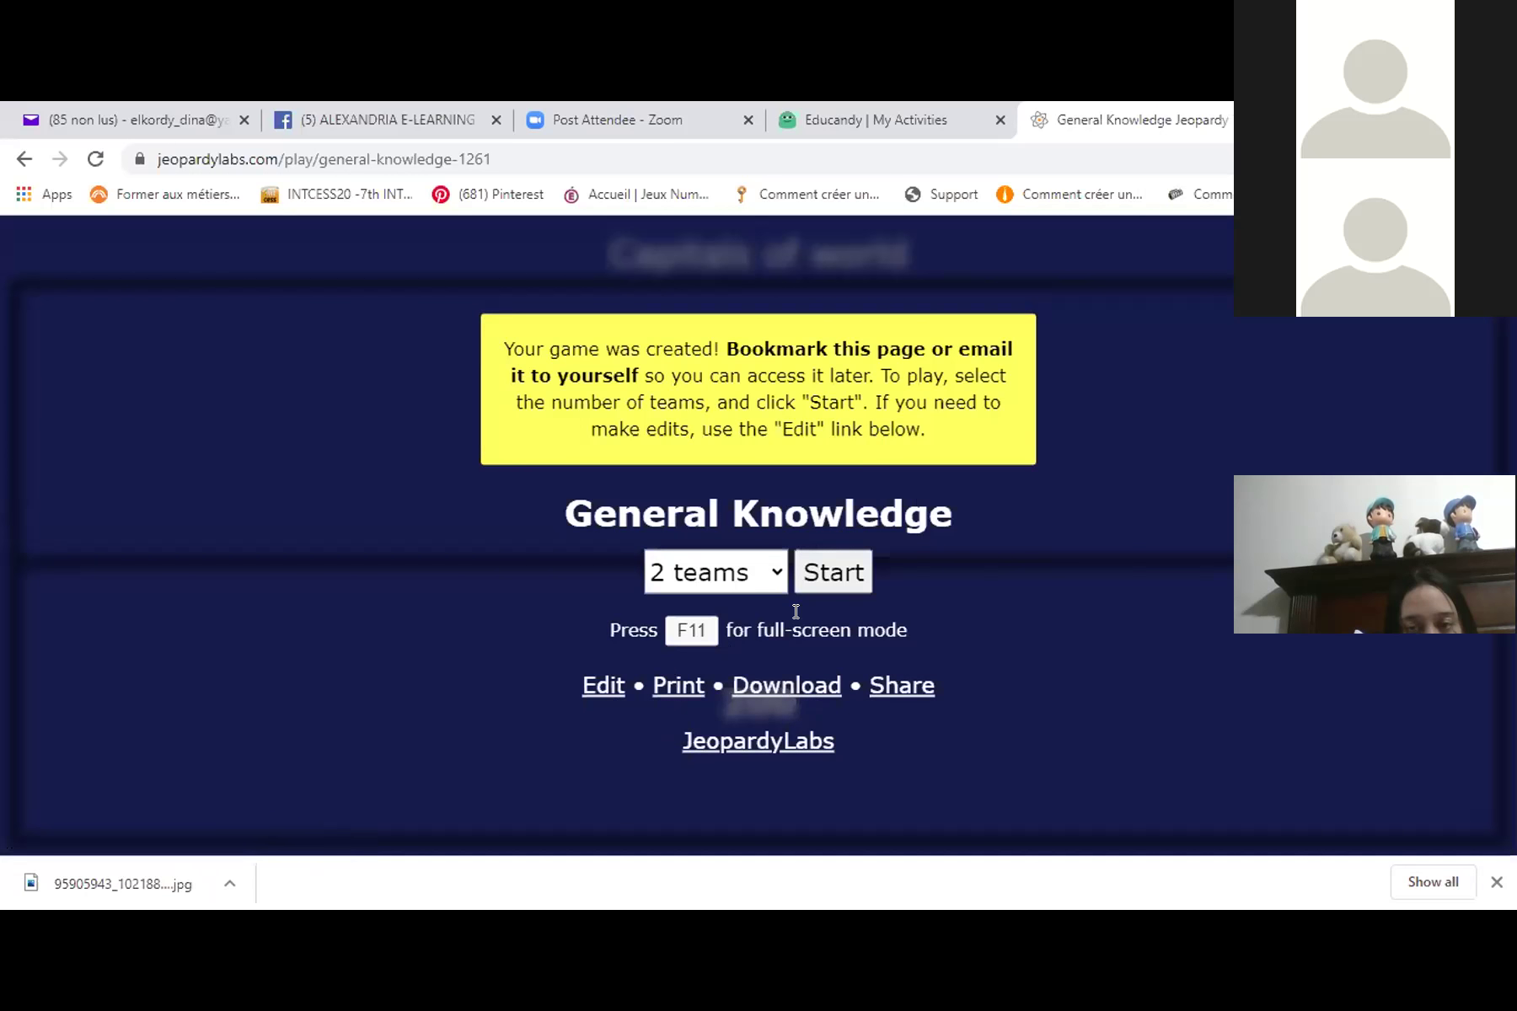
left_click(835, 574)
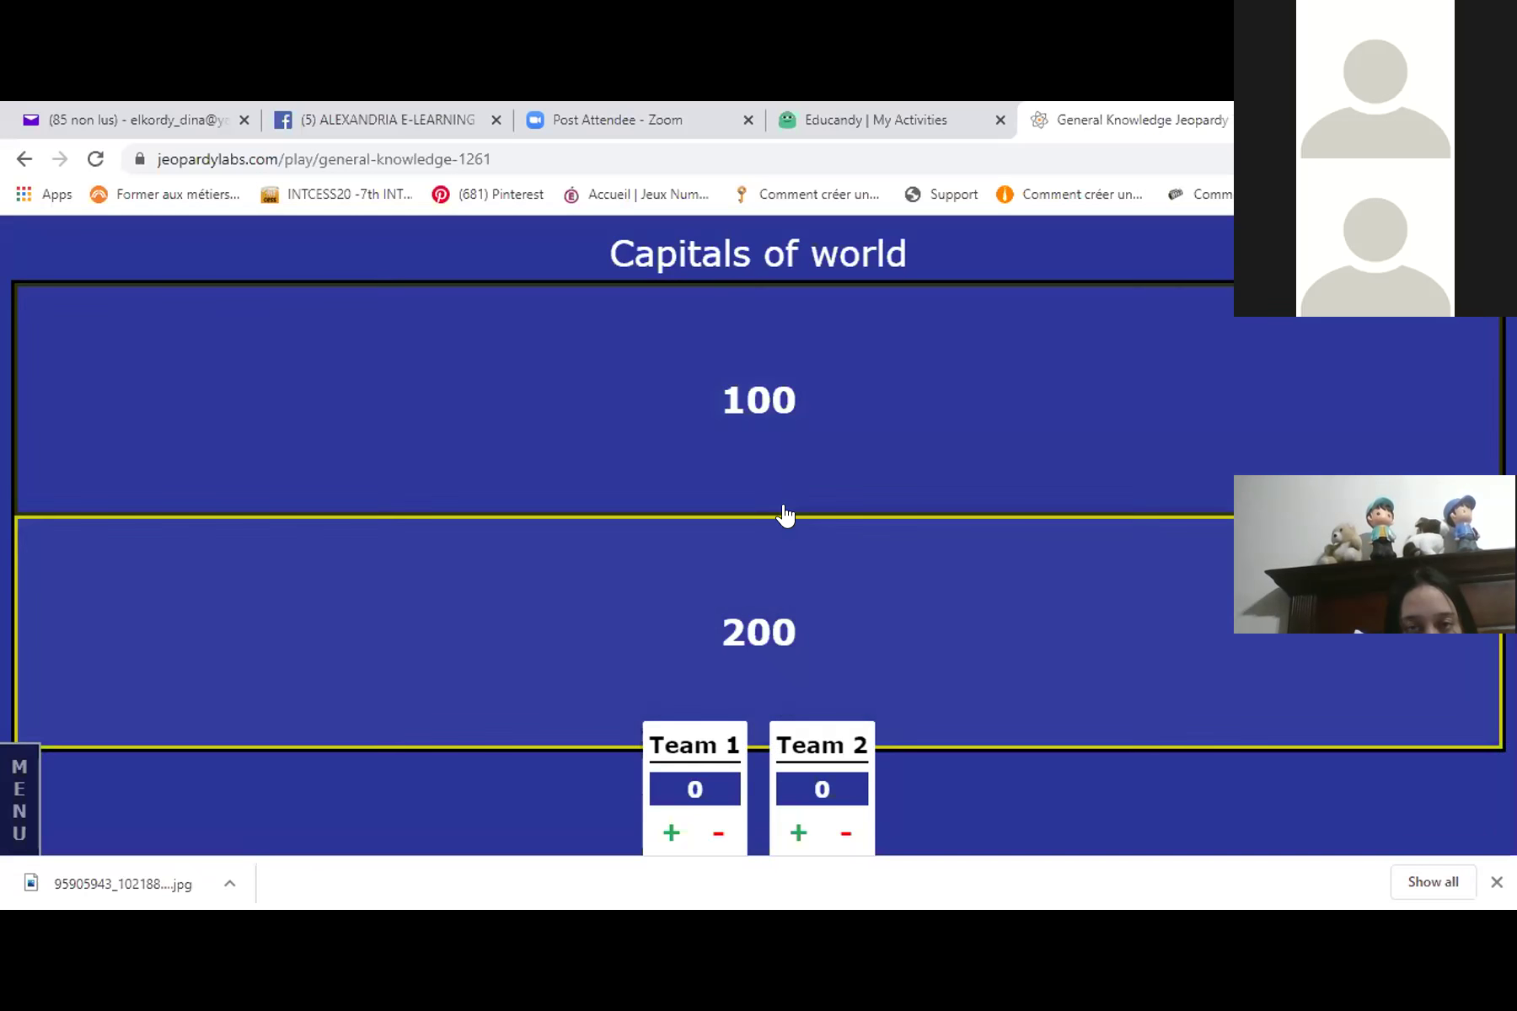
left_click(881, 437)
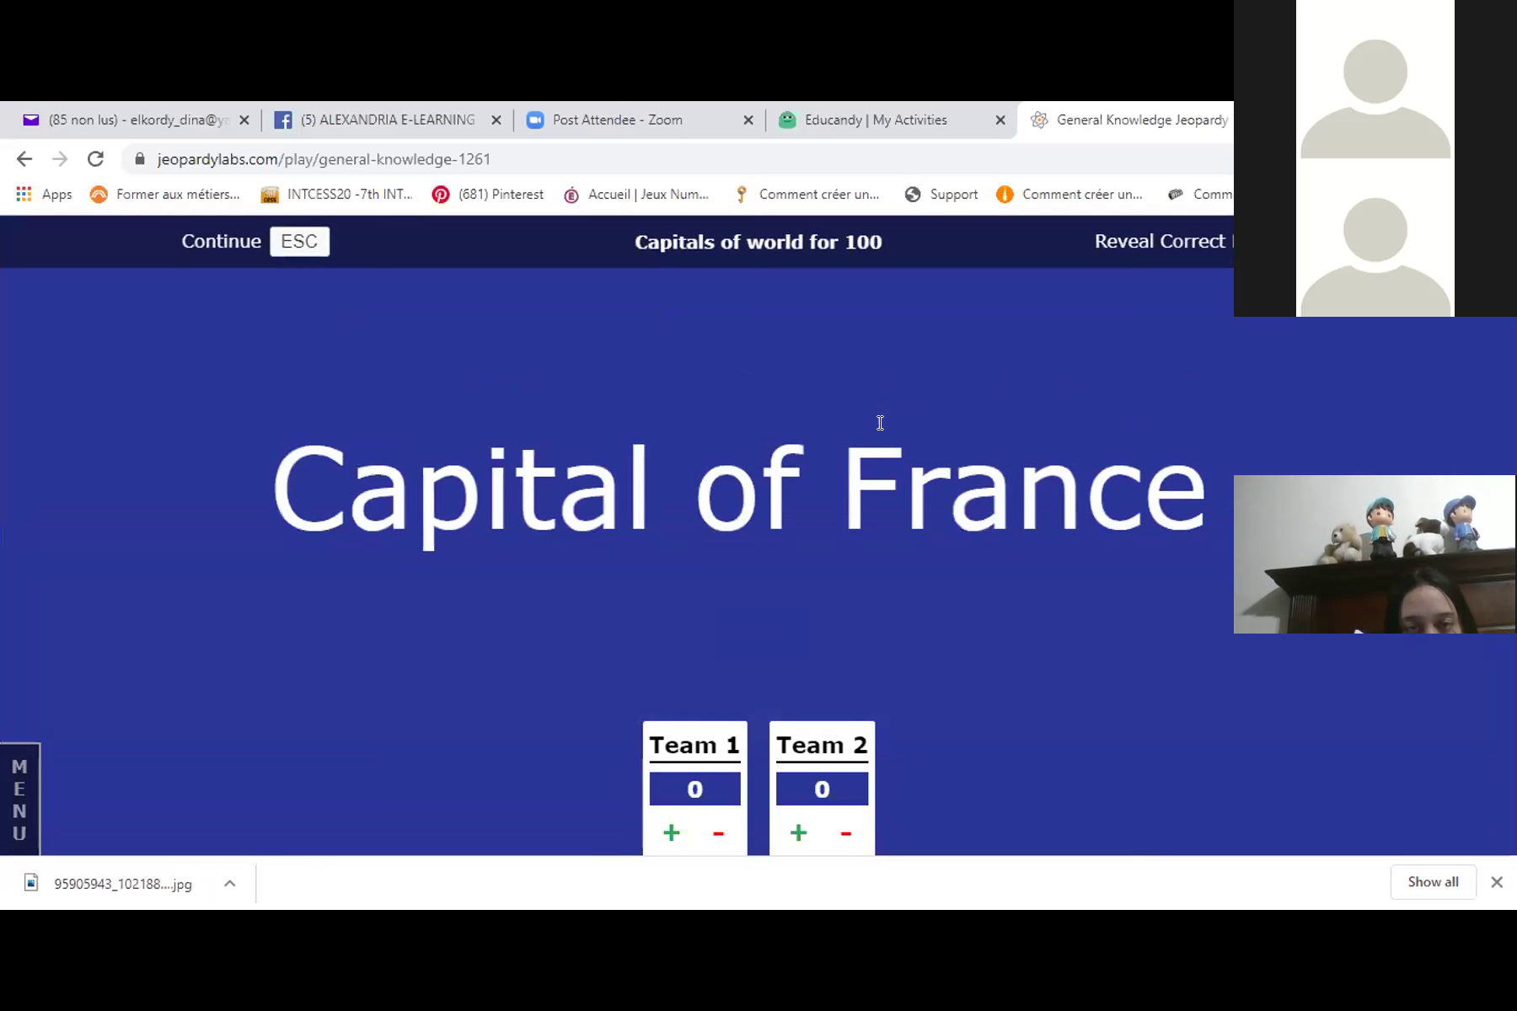
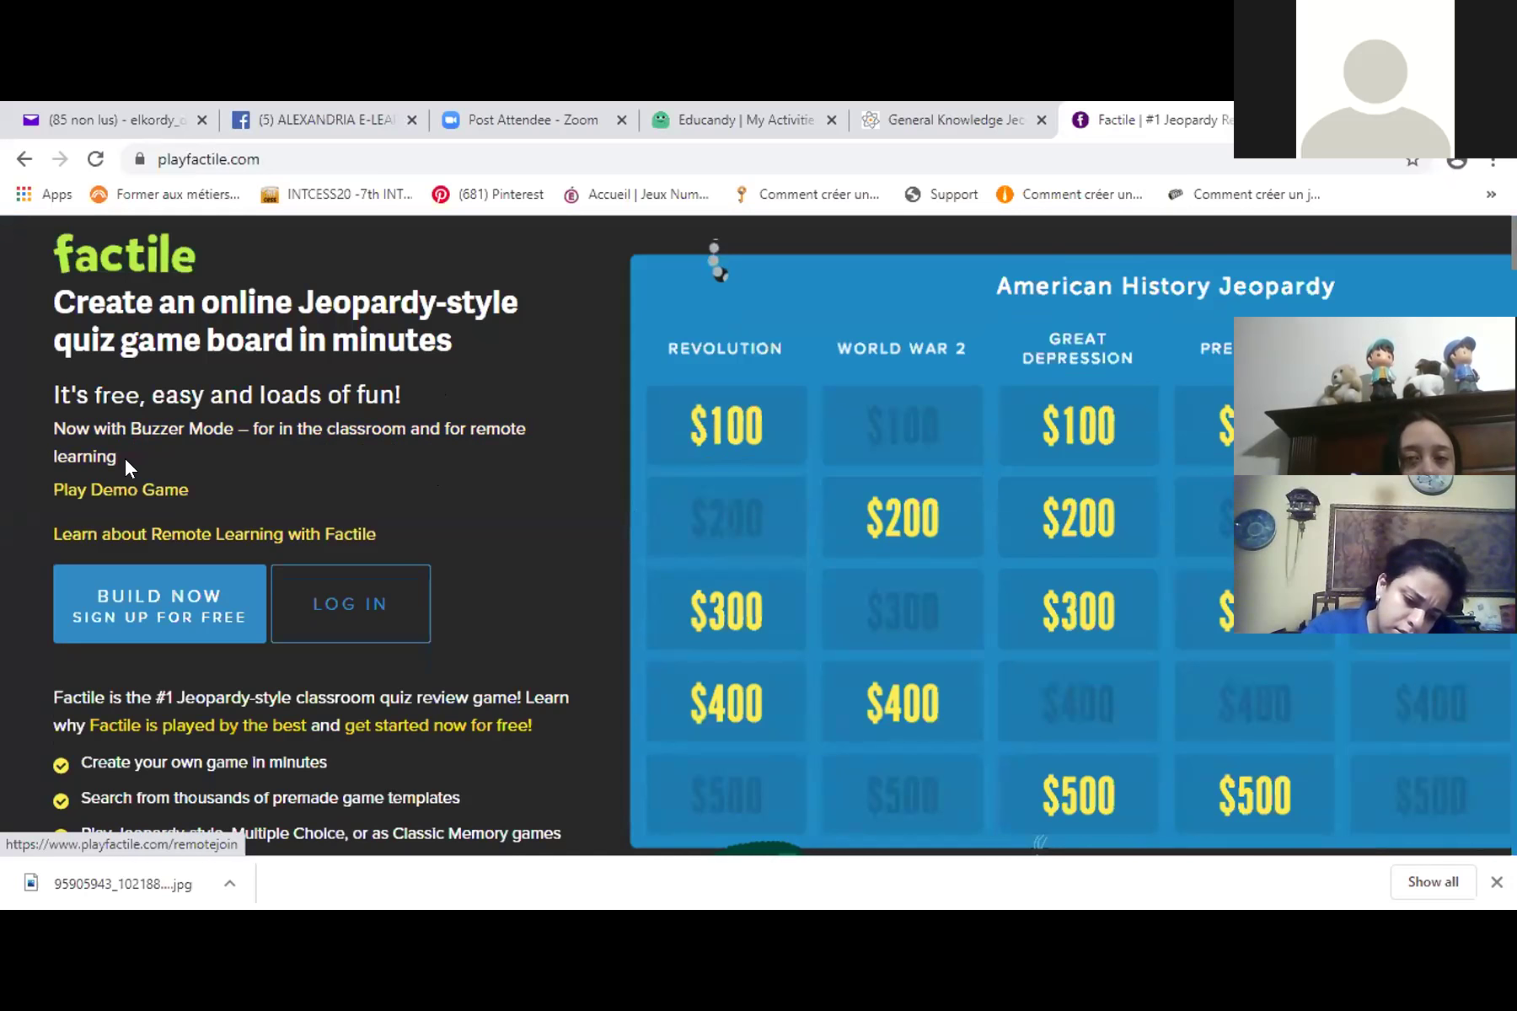
- Examine the Factile homepage's sample game board and feature list, comparing it with the JeopardyLabs game
scroll(607, 514, "down", 1)
scroll(607, 519, "down", 4)
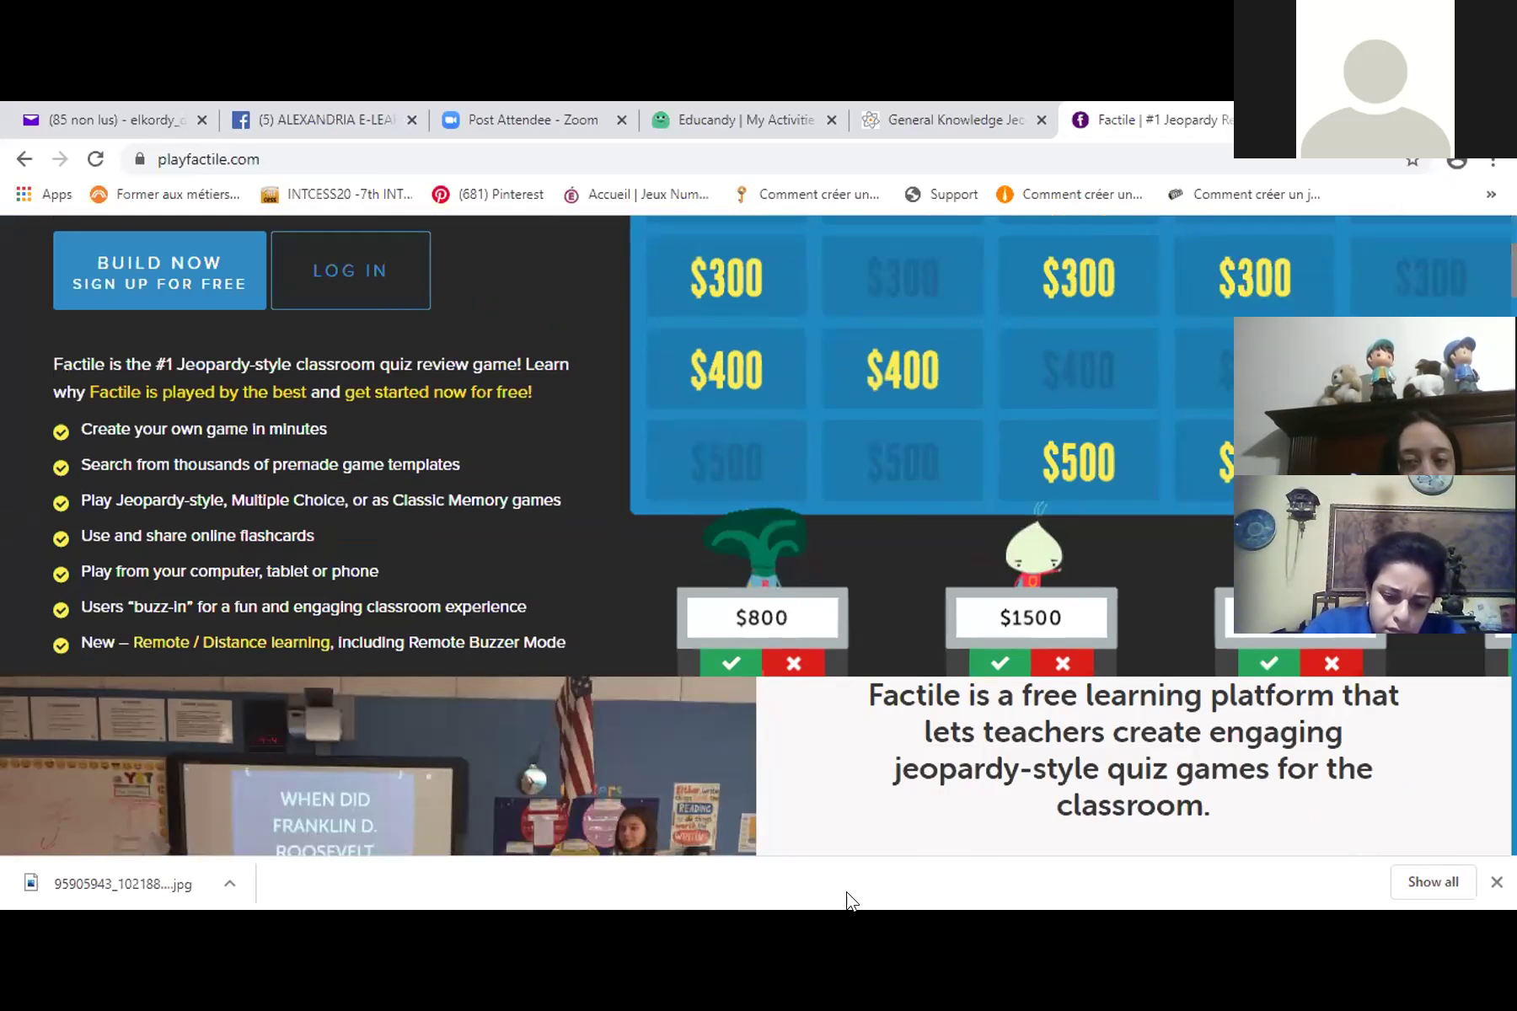
scroll(853, 605, "up", 3)
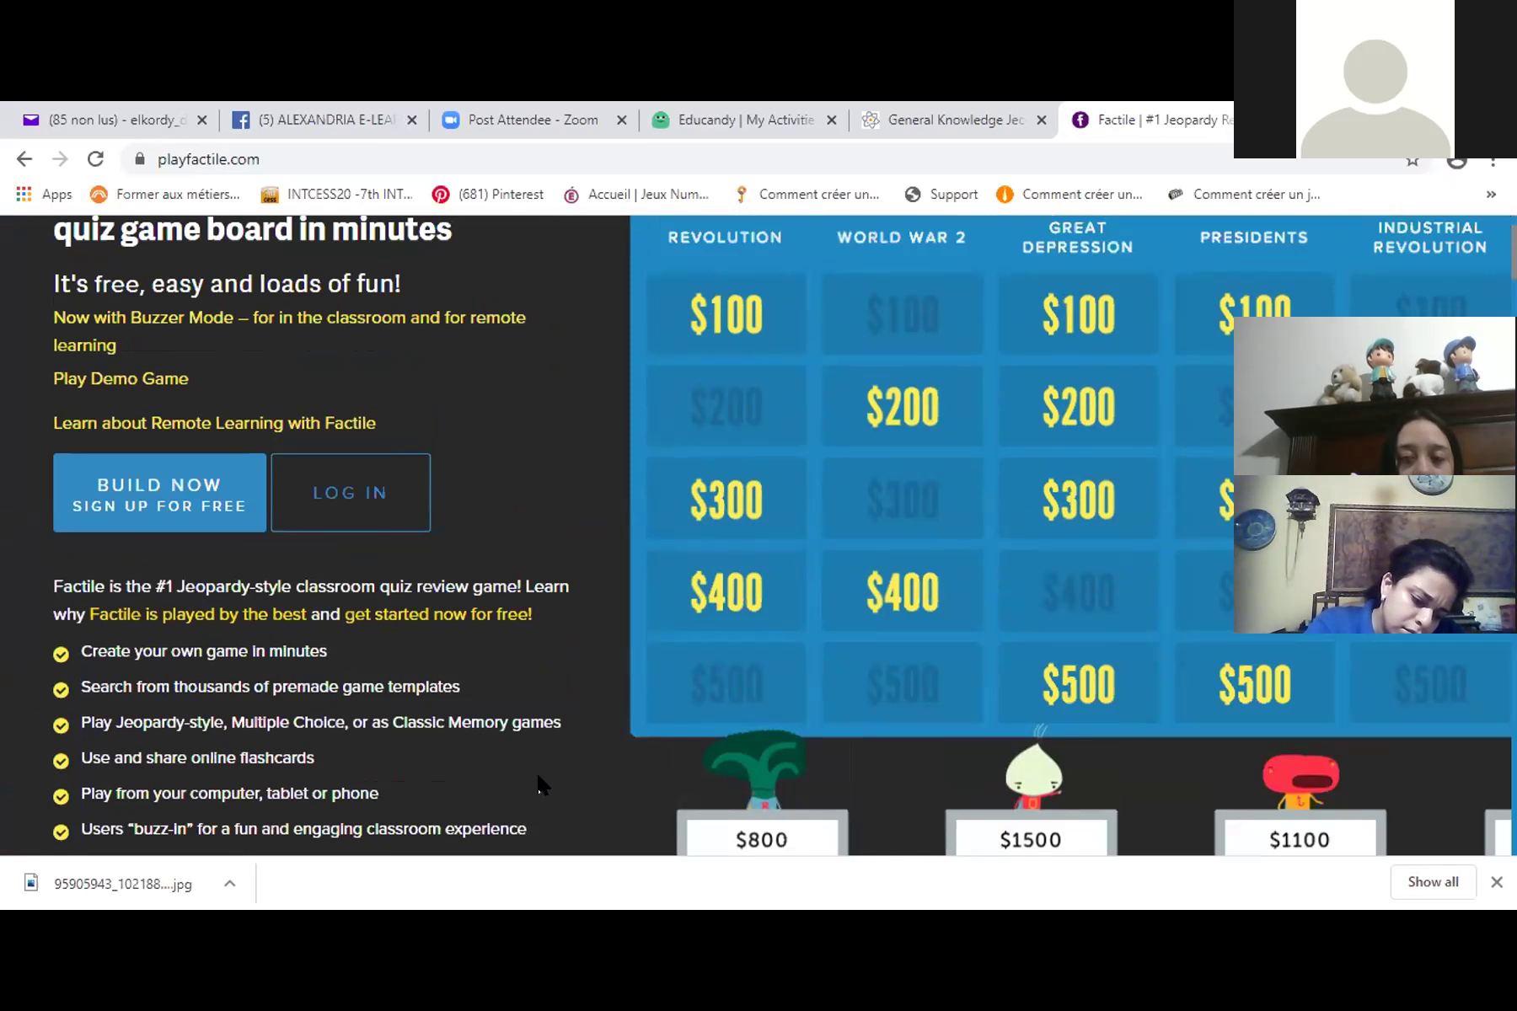
scroll(999, 617, "up", 1)
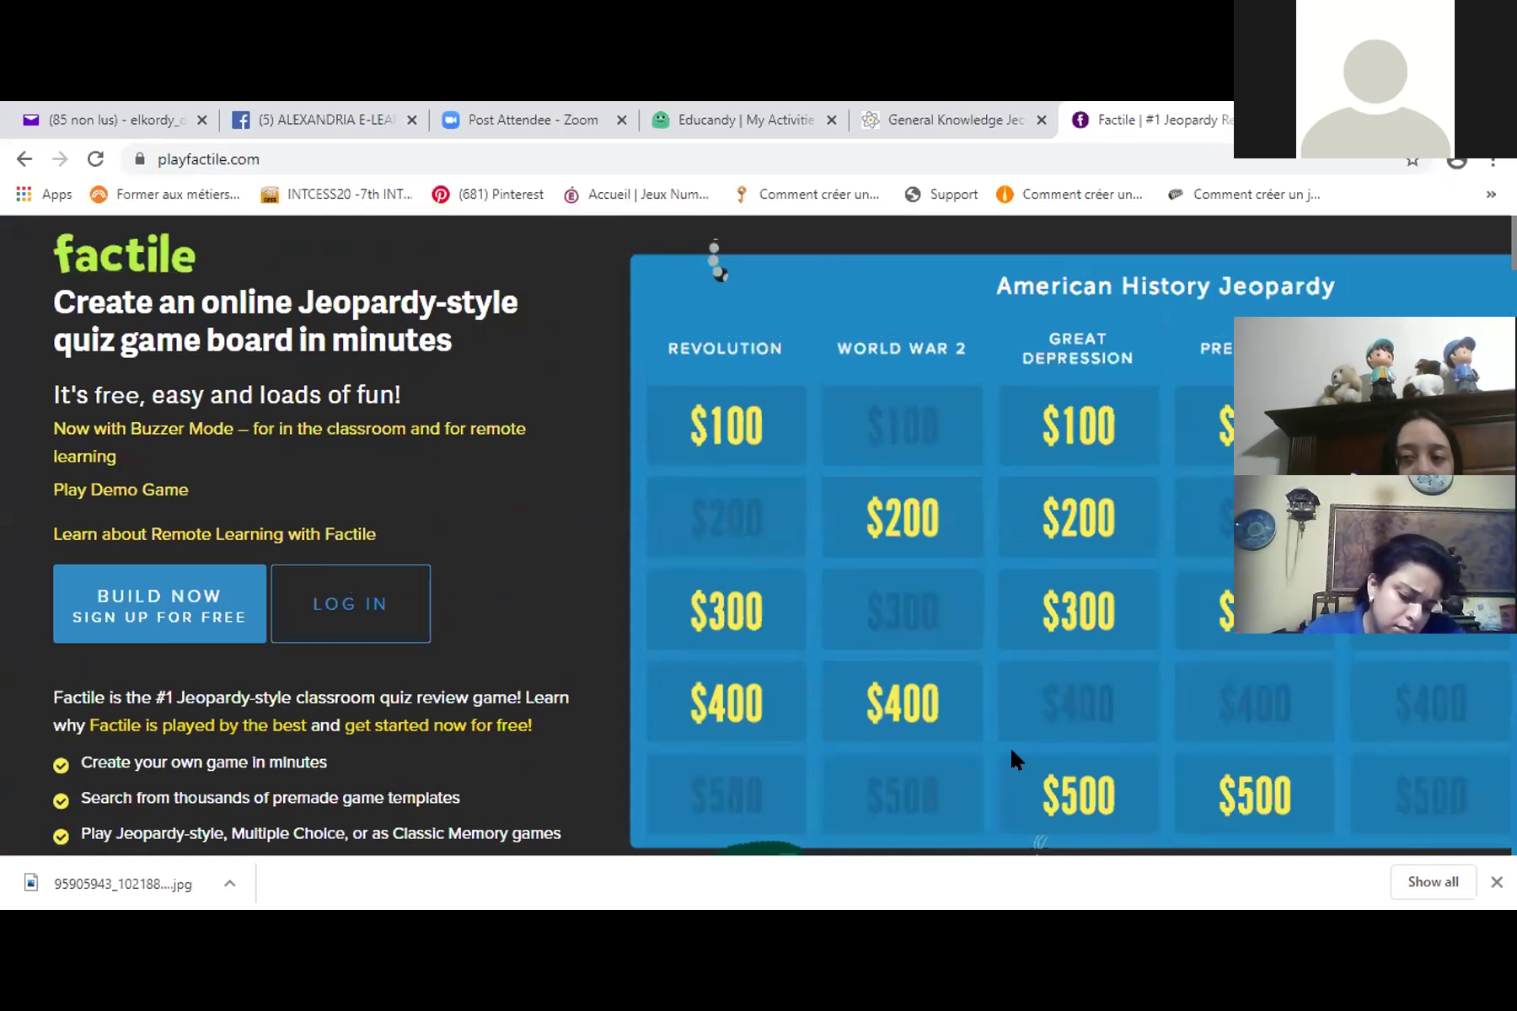
scroll(809, 712, "down", 1)
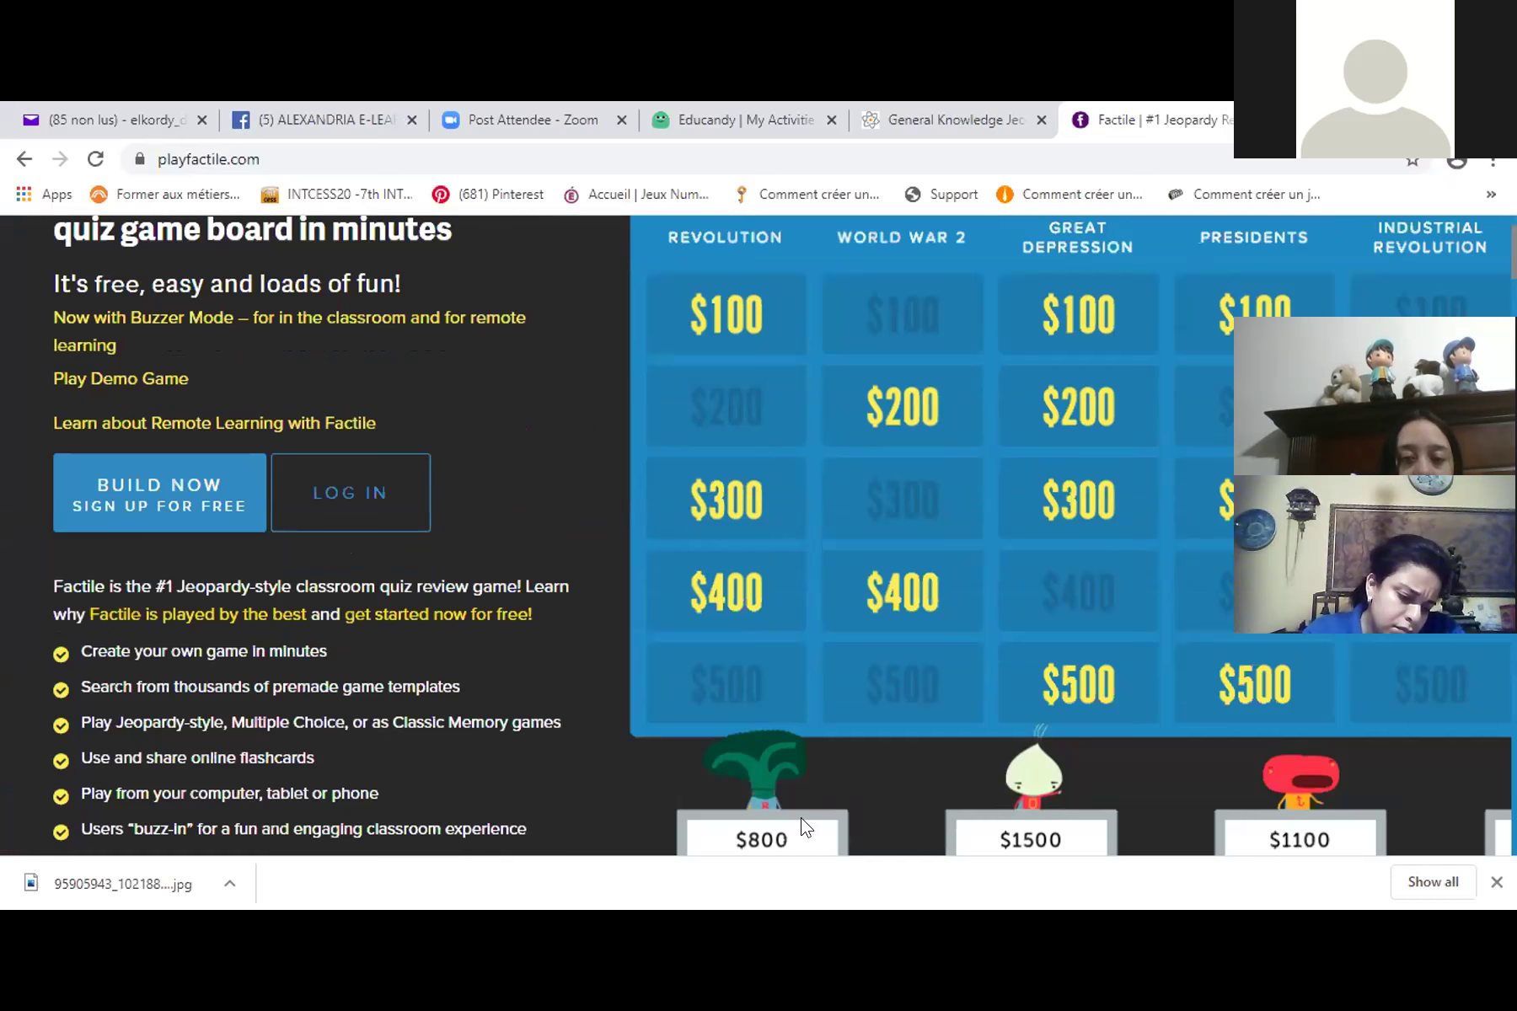
scroll(1262, 712, "down", 1)
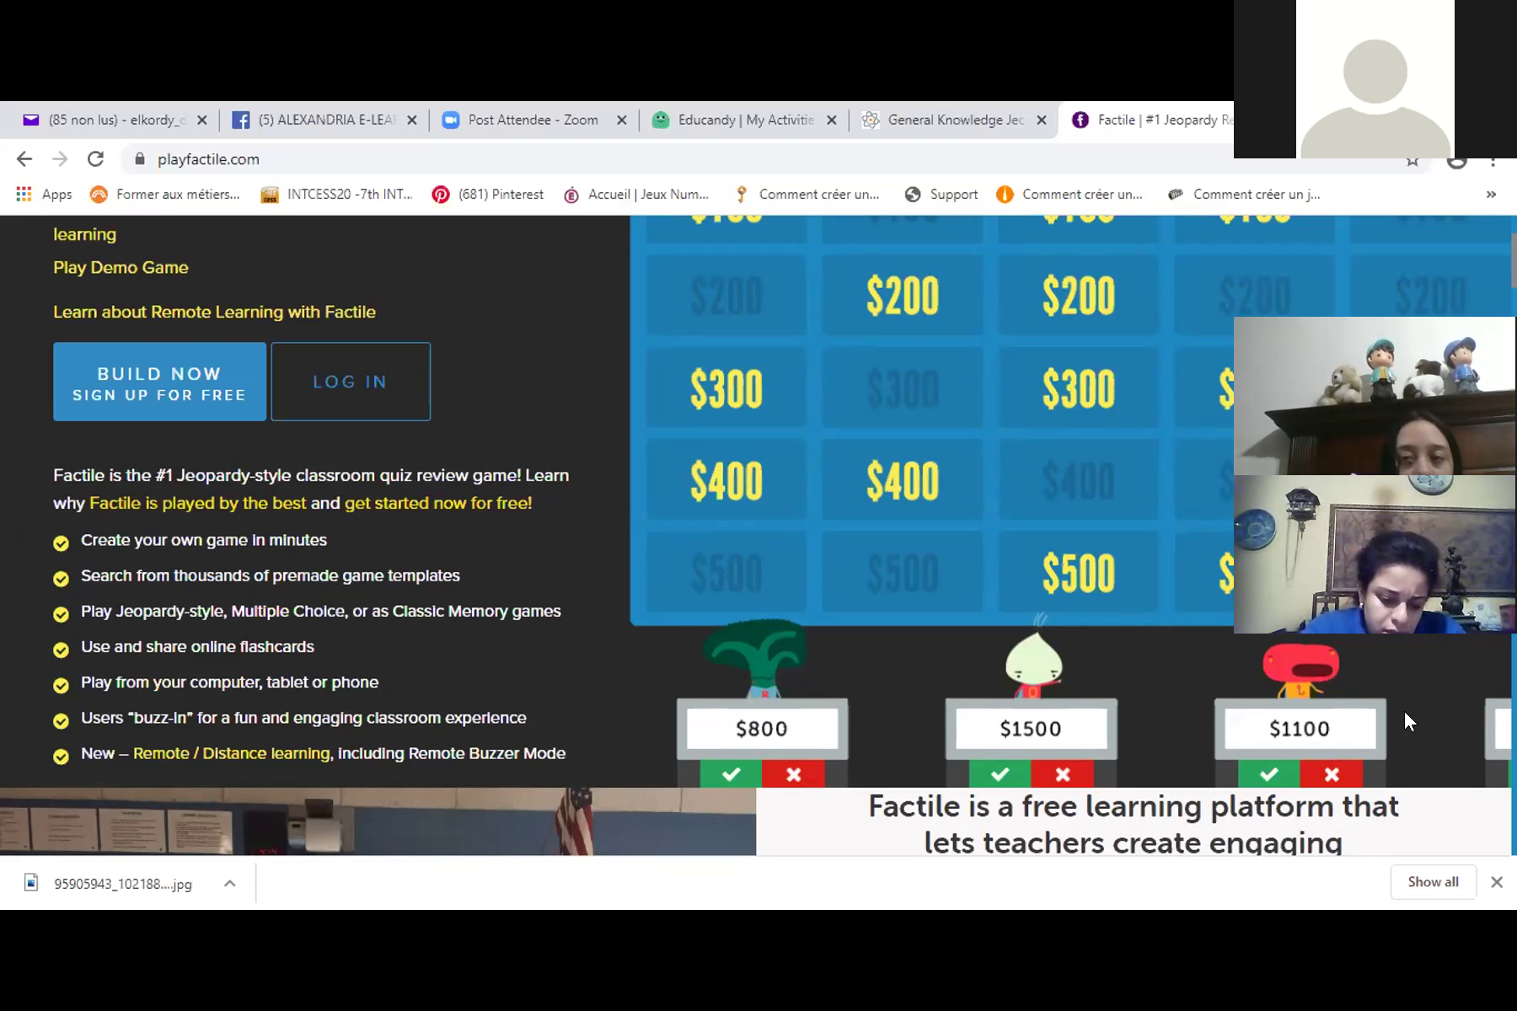
left_click(949, 109)
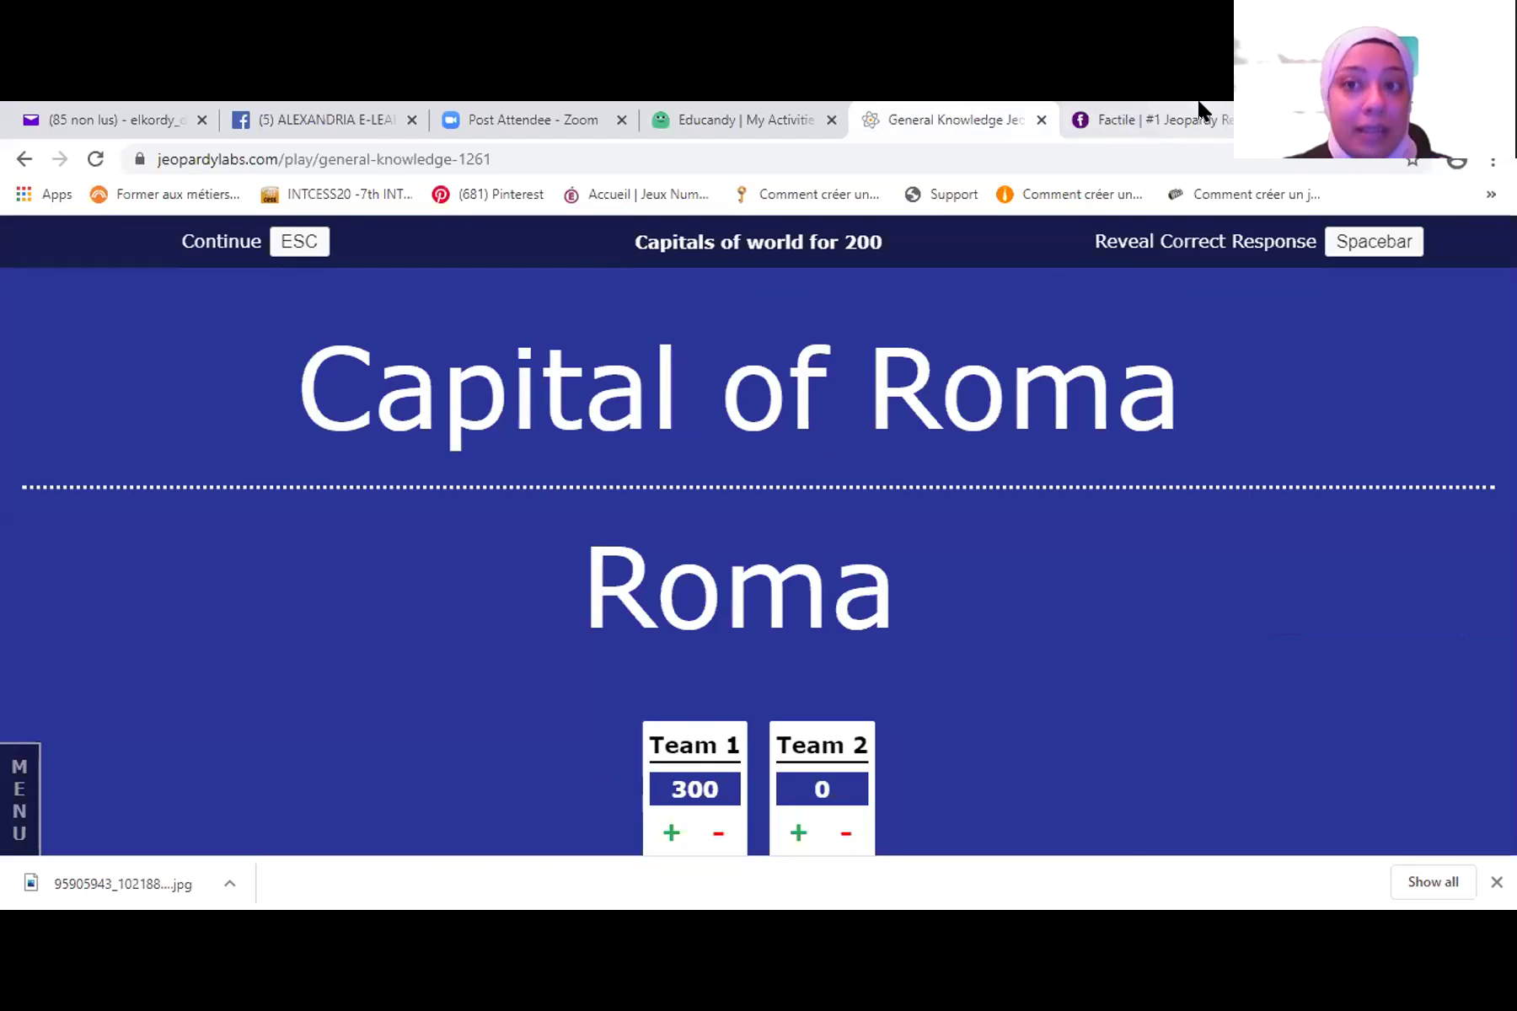
left_click(1143, 119)
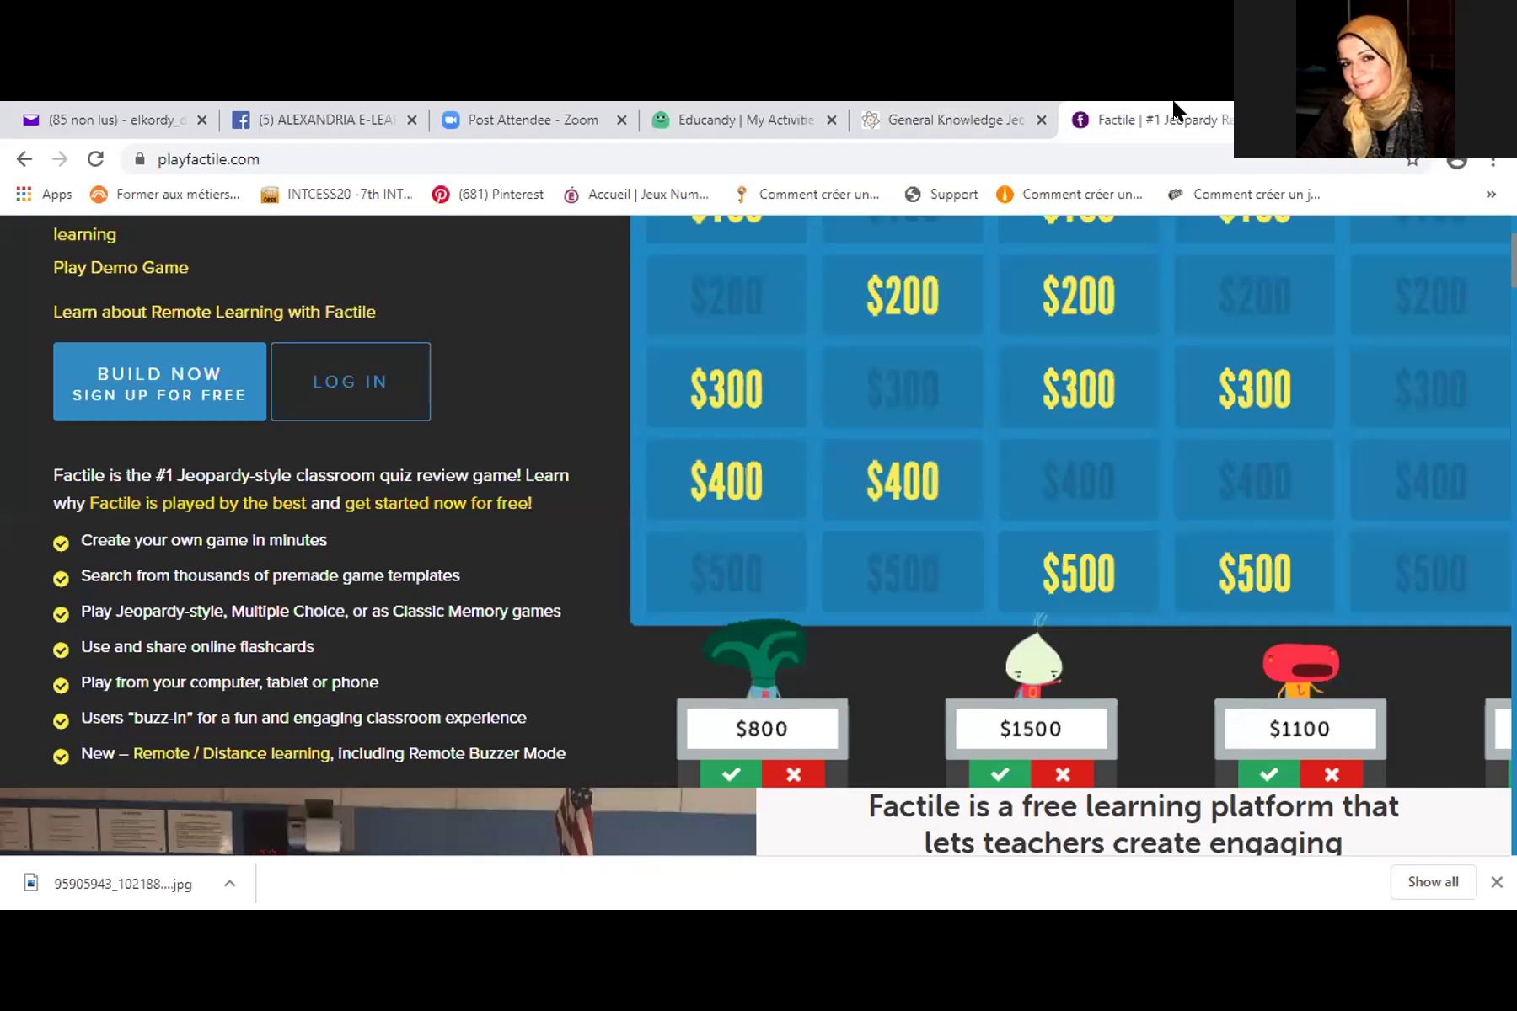
- Close the Factile page, open the Wooclap website in a new tab and log in to the account
key("ctrl+w")
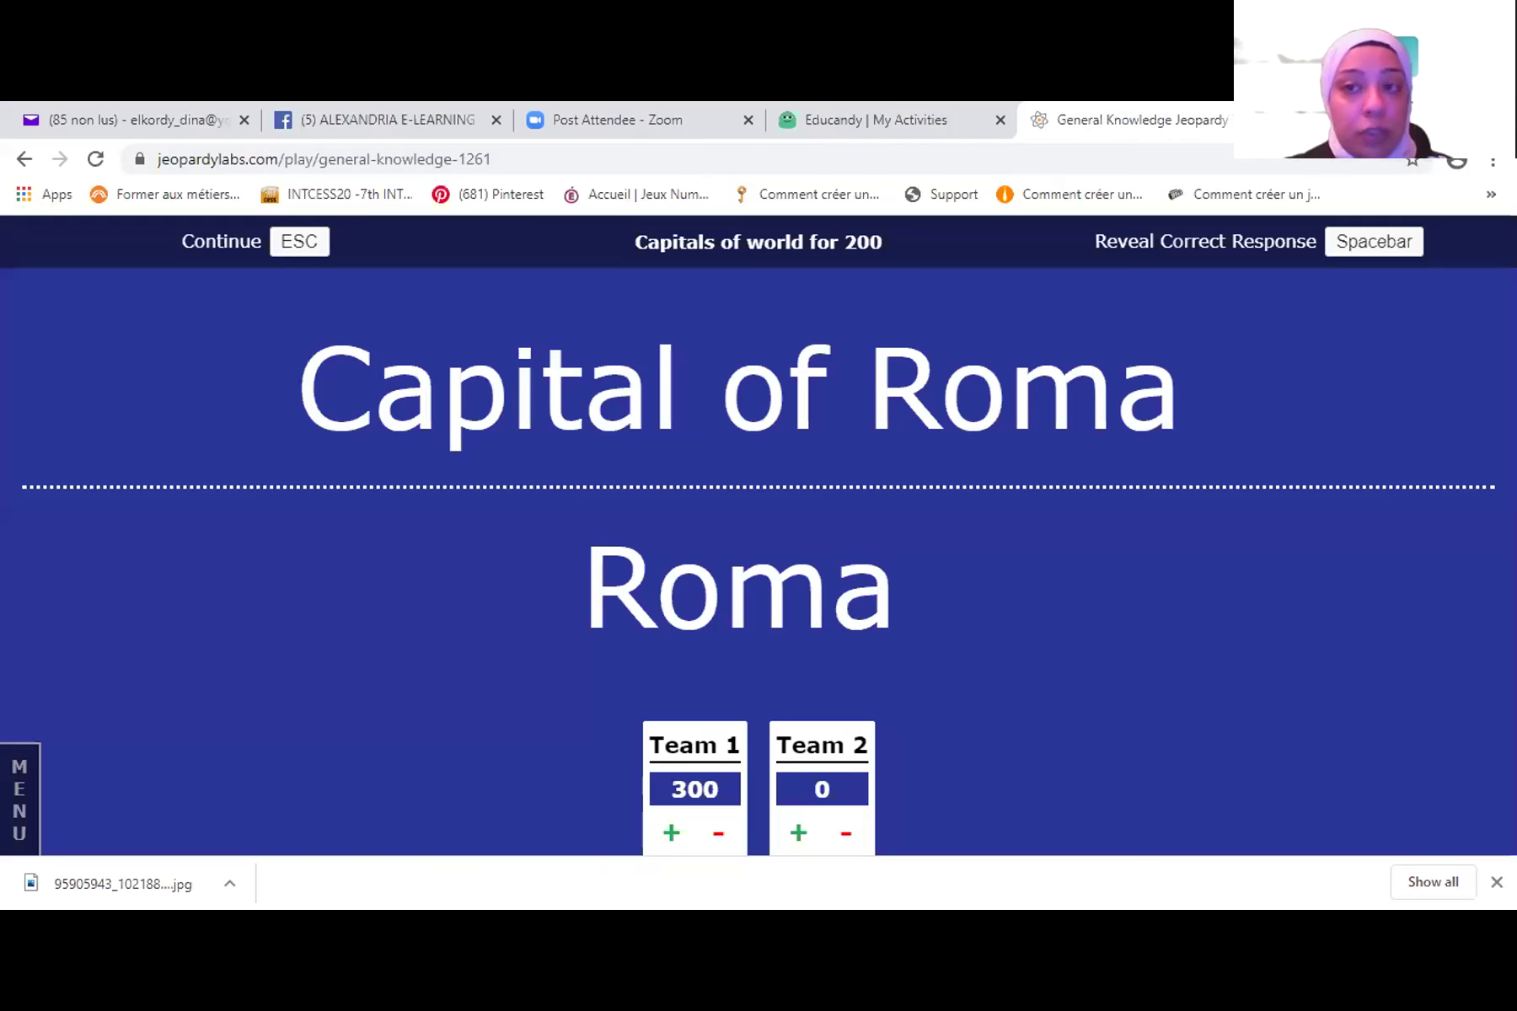
key("ctrl+t")
type("wo")
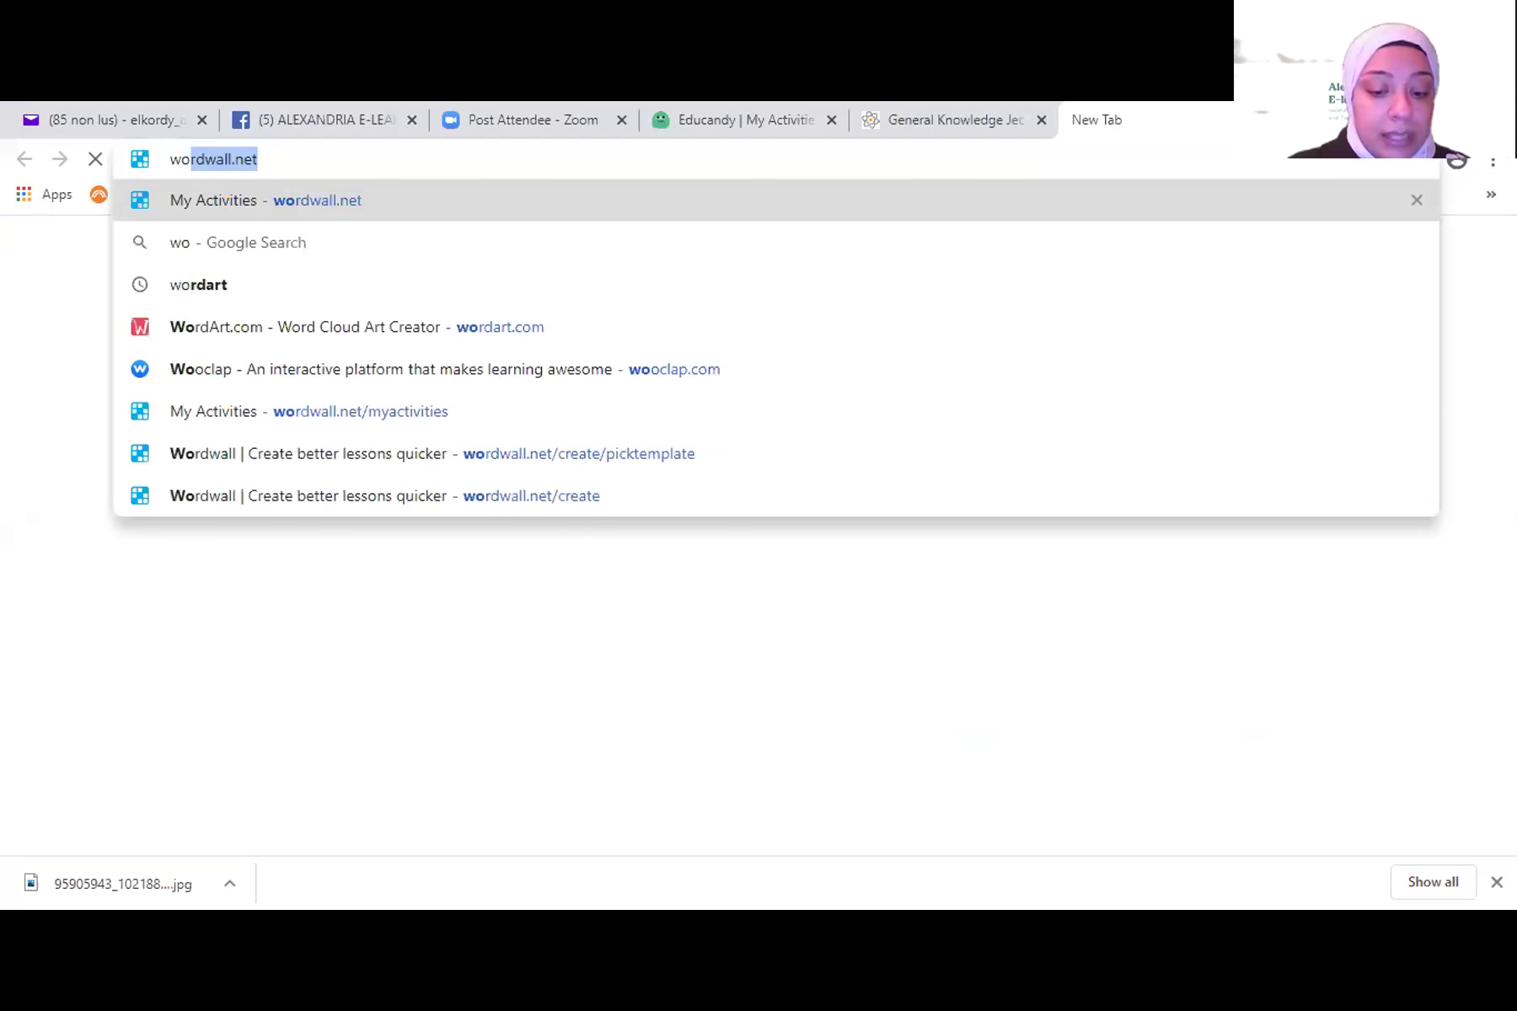
type("oclap")
key("Return")
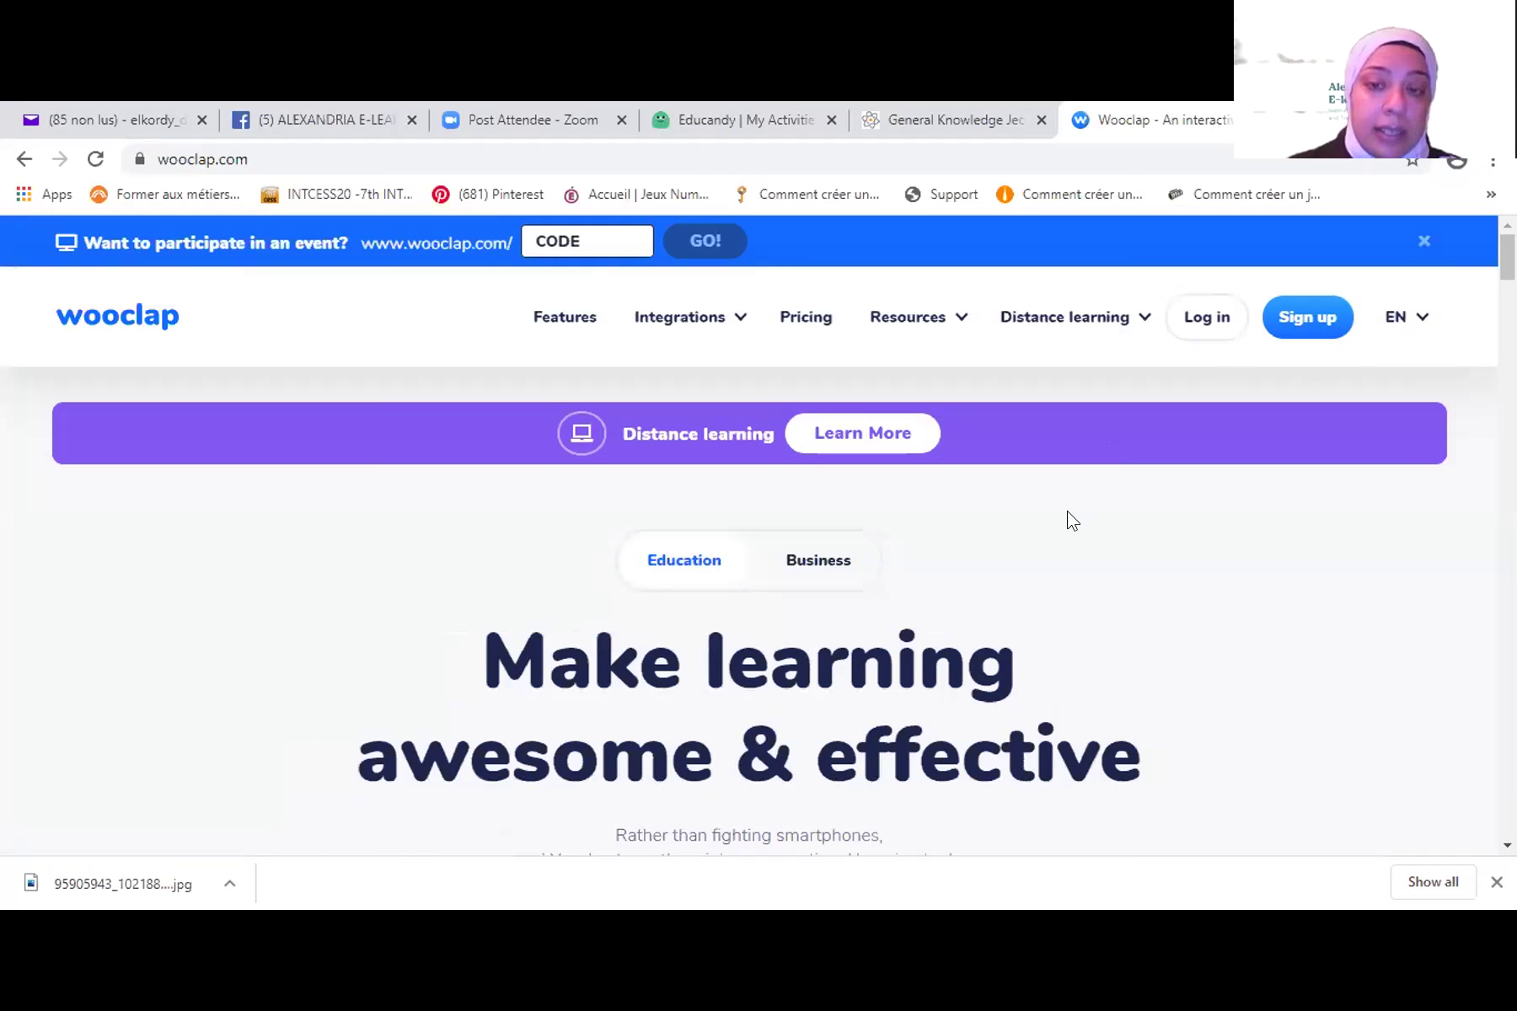
left_click(1207, 329)
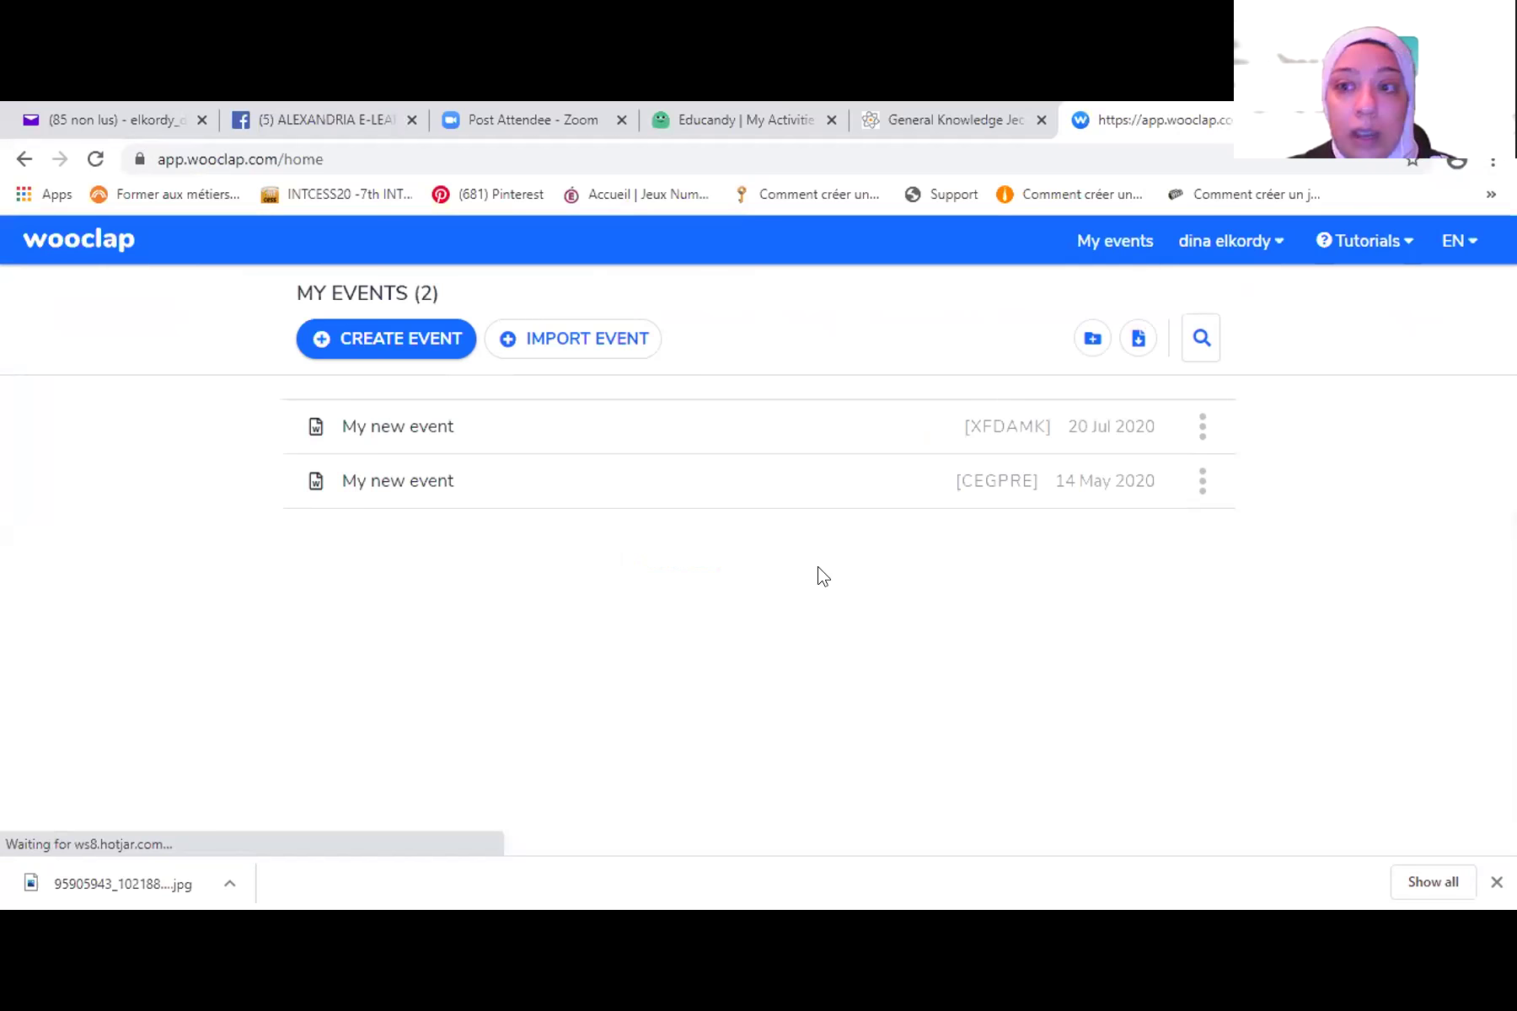
- Create a new Wooclap event and browse through its available question types
left_click(430, 338)
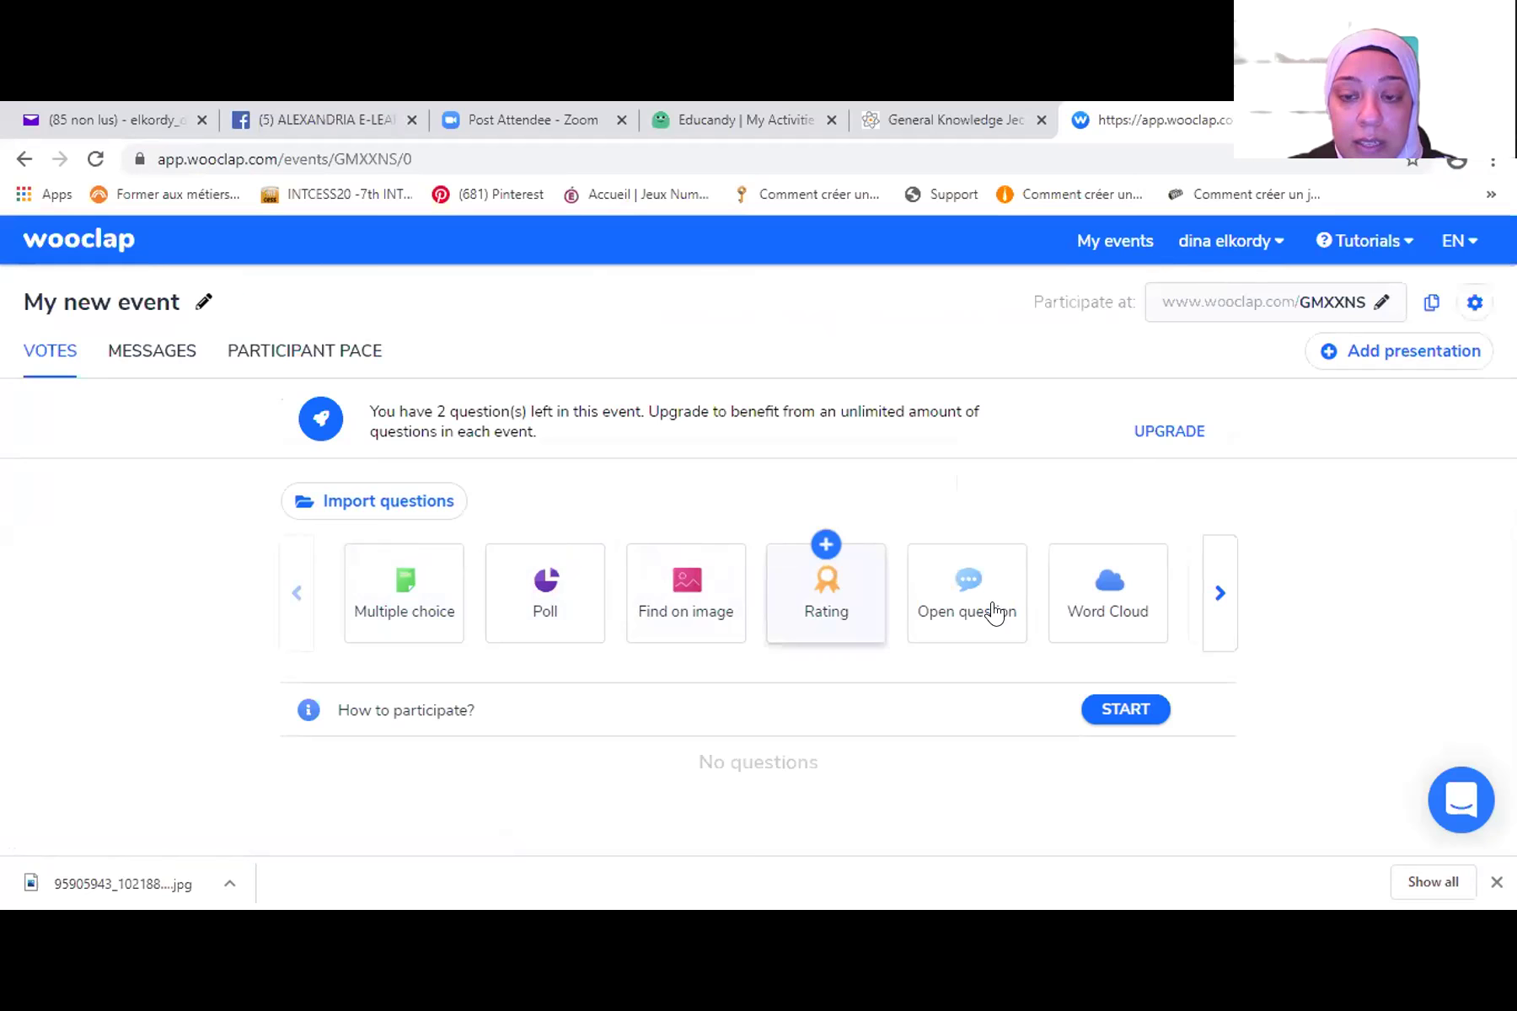
left_click(1226, 592)
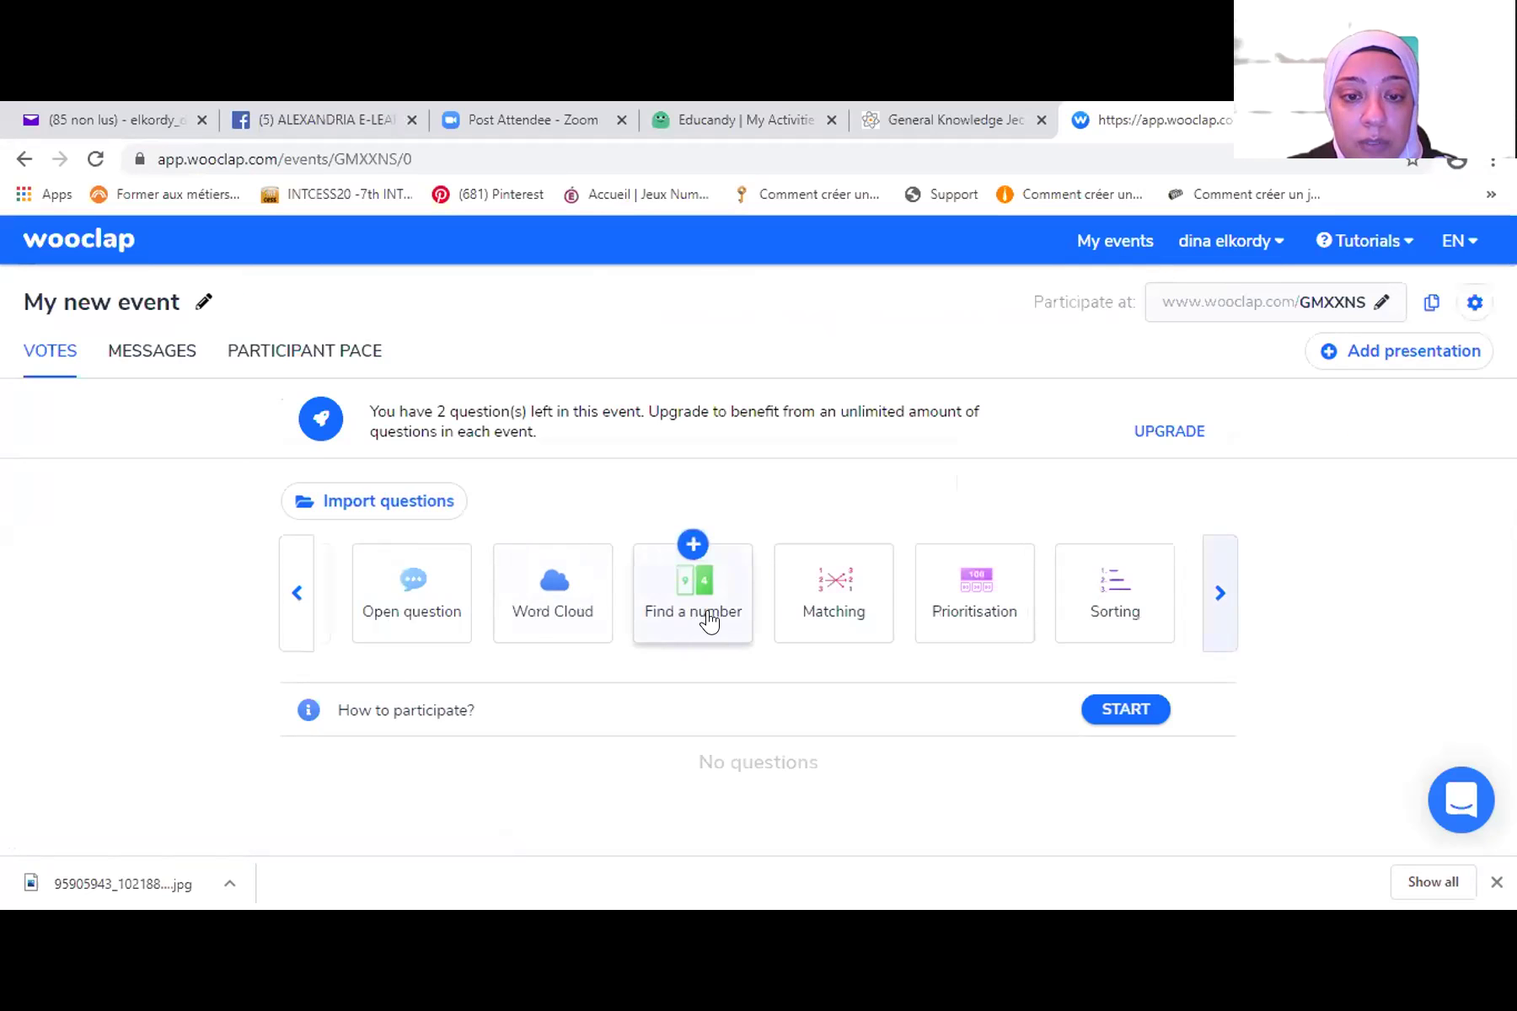
left_click(1221, 594)
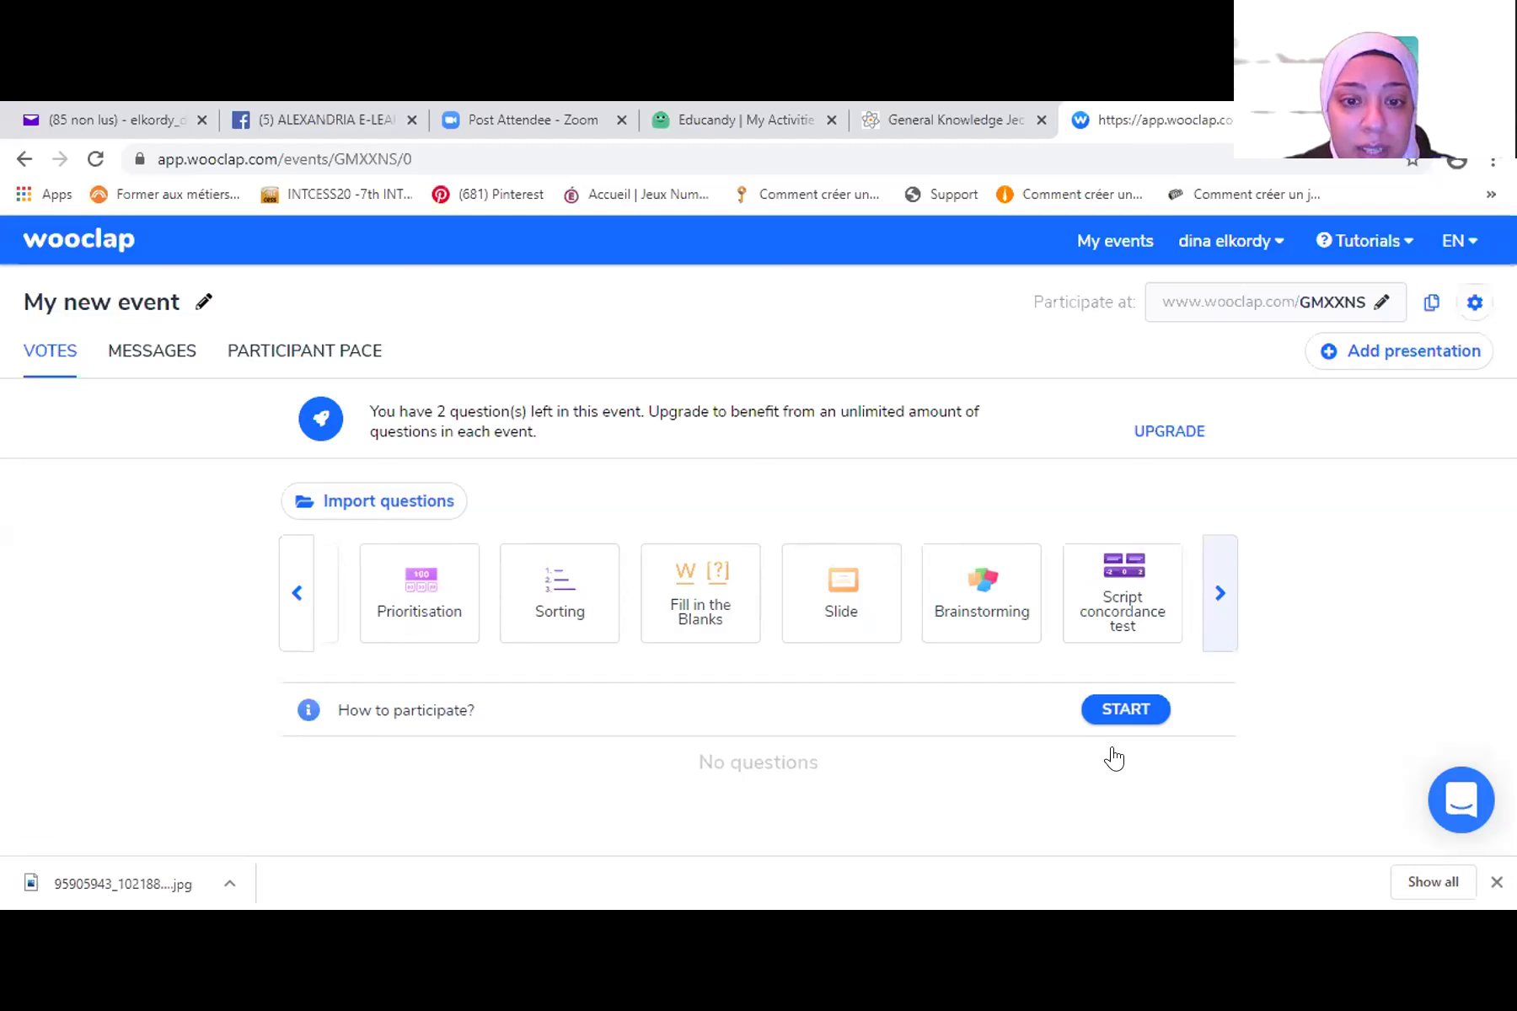
left_click(1217, 594)
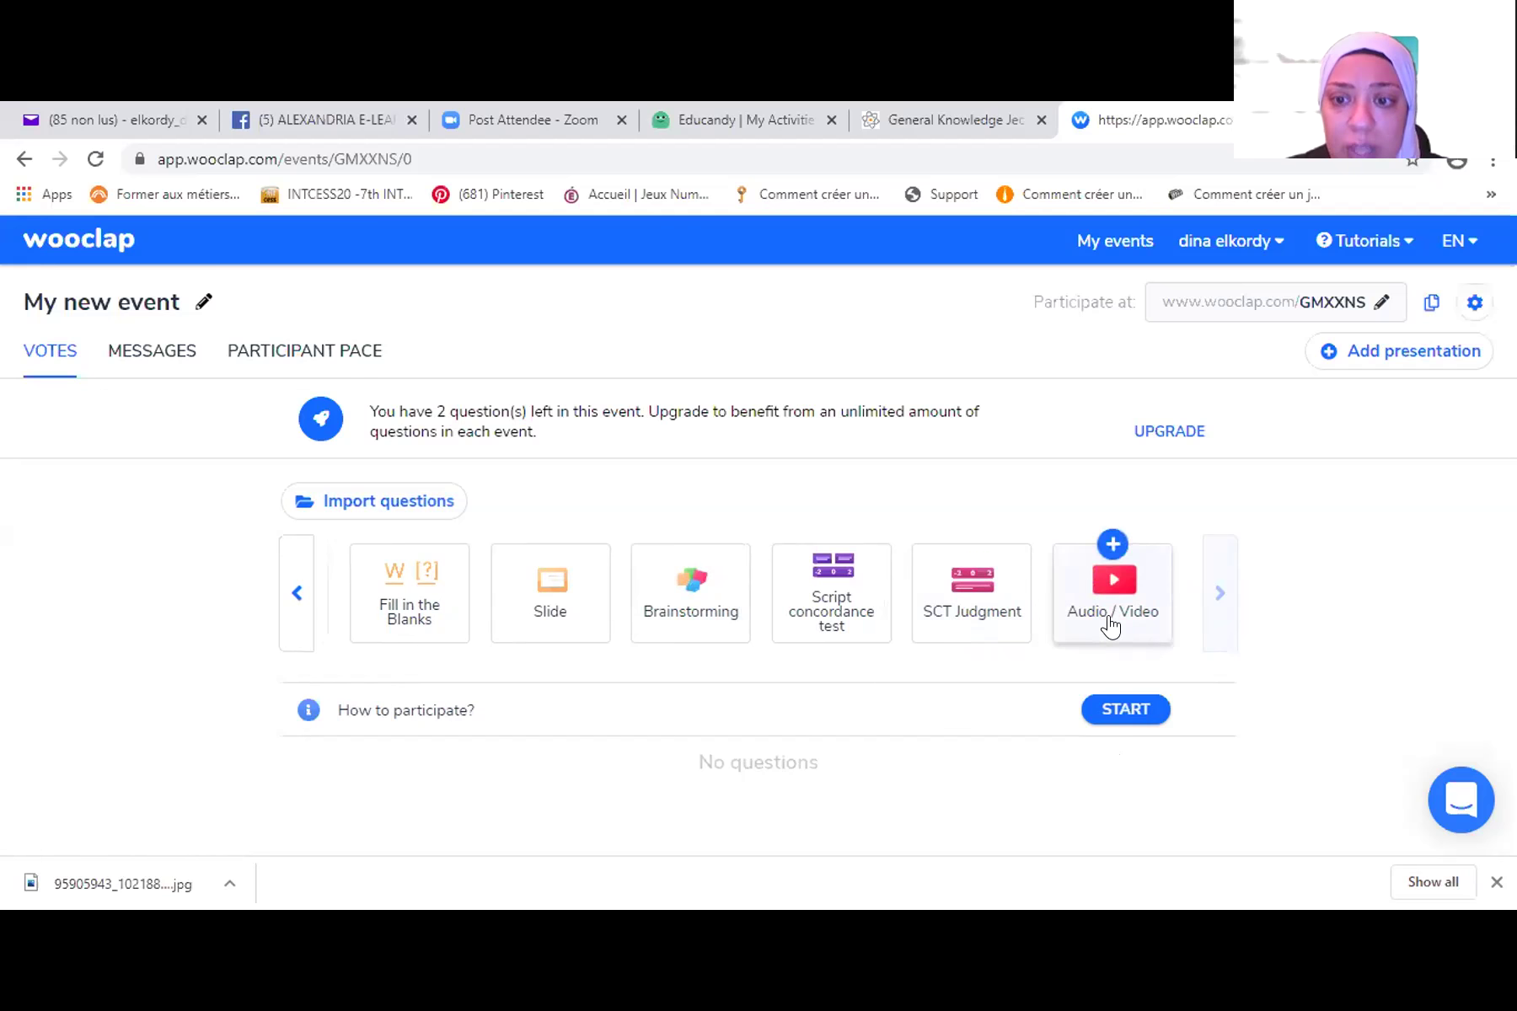
left_click(295, 595)
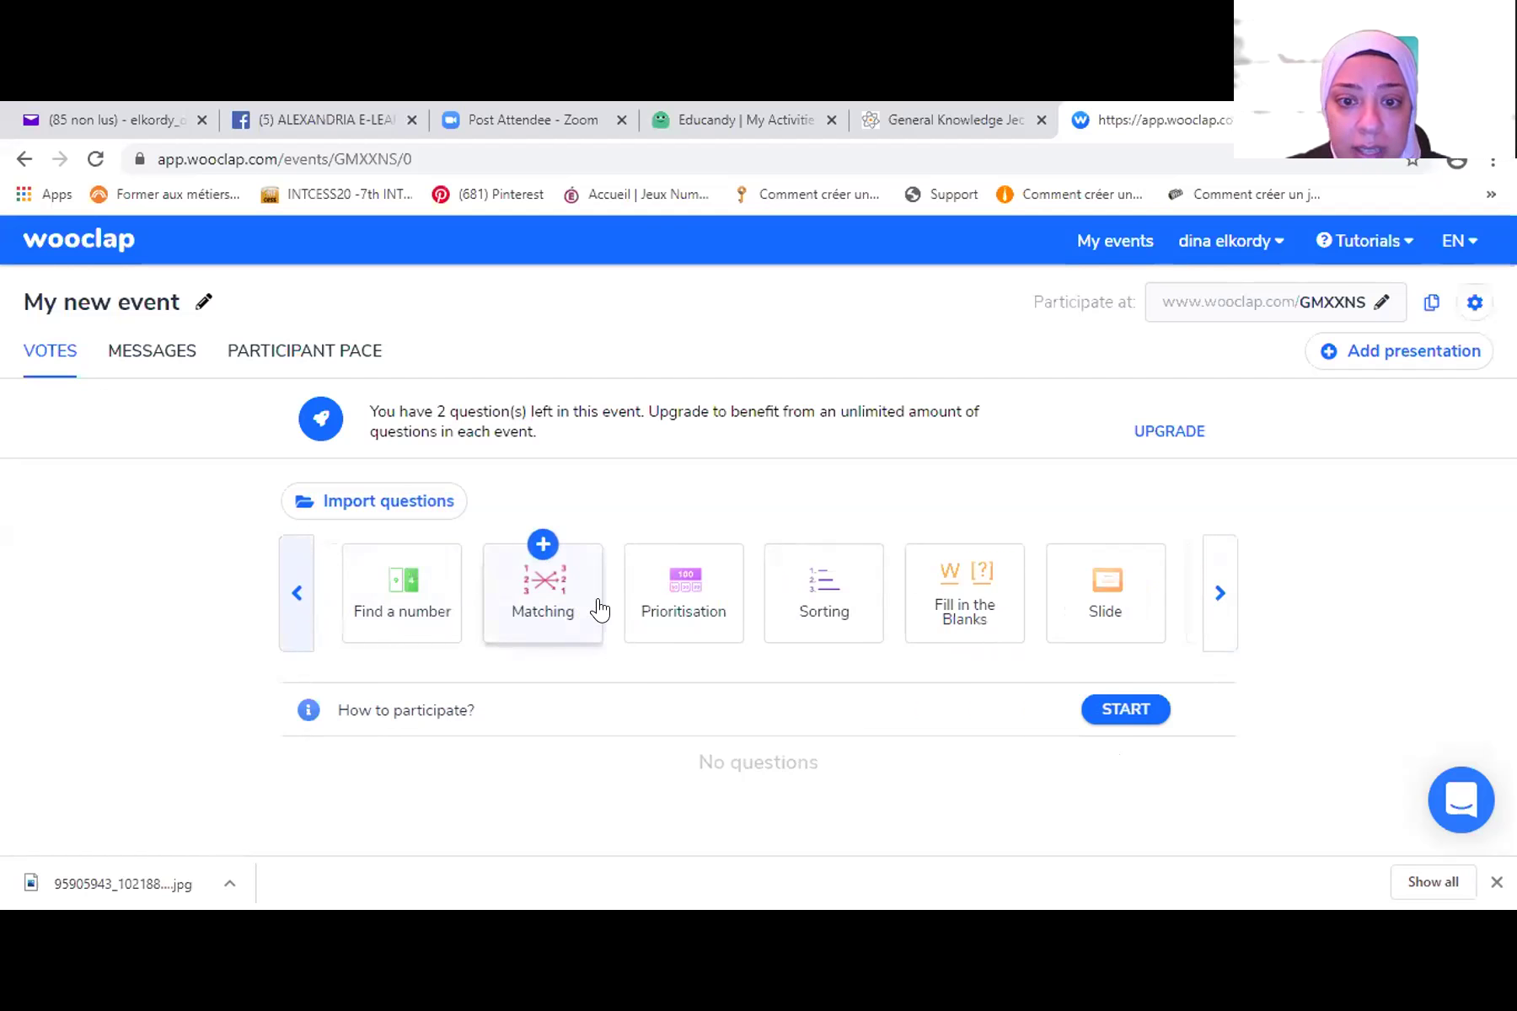
left_click(296, 596)
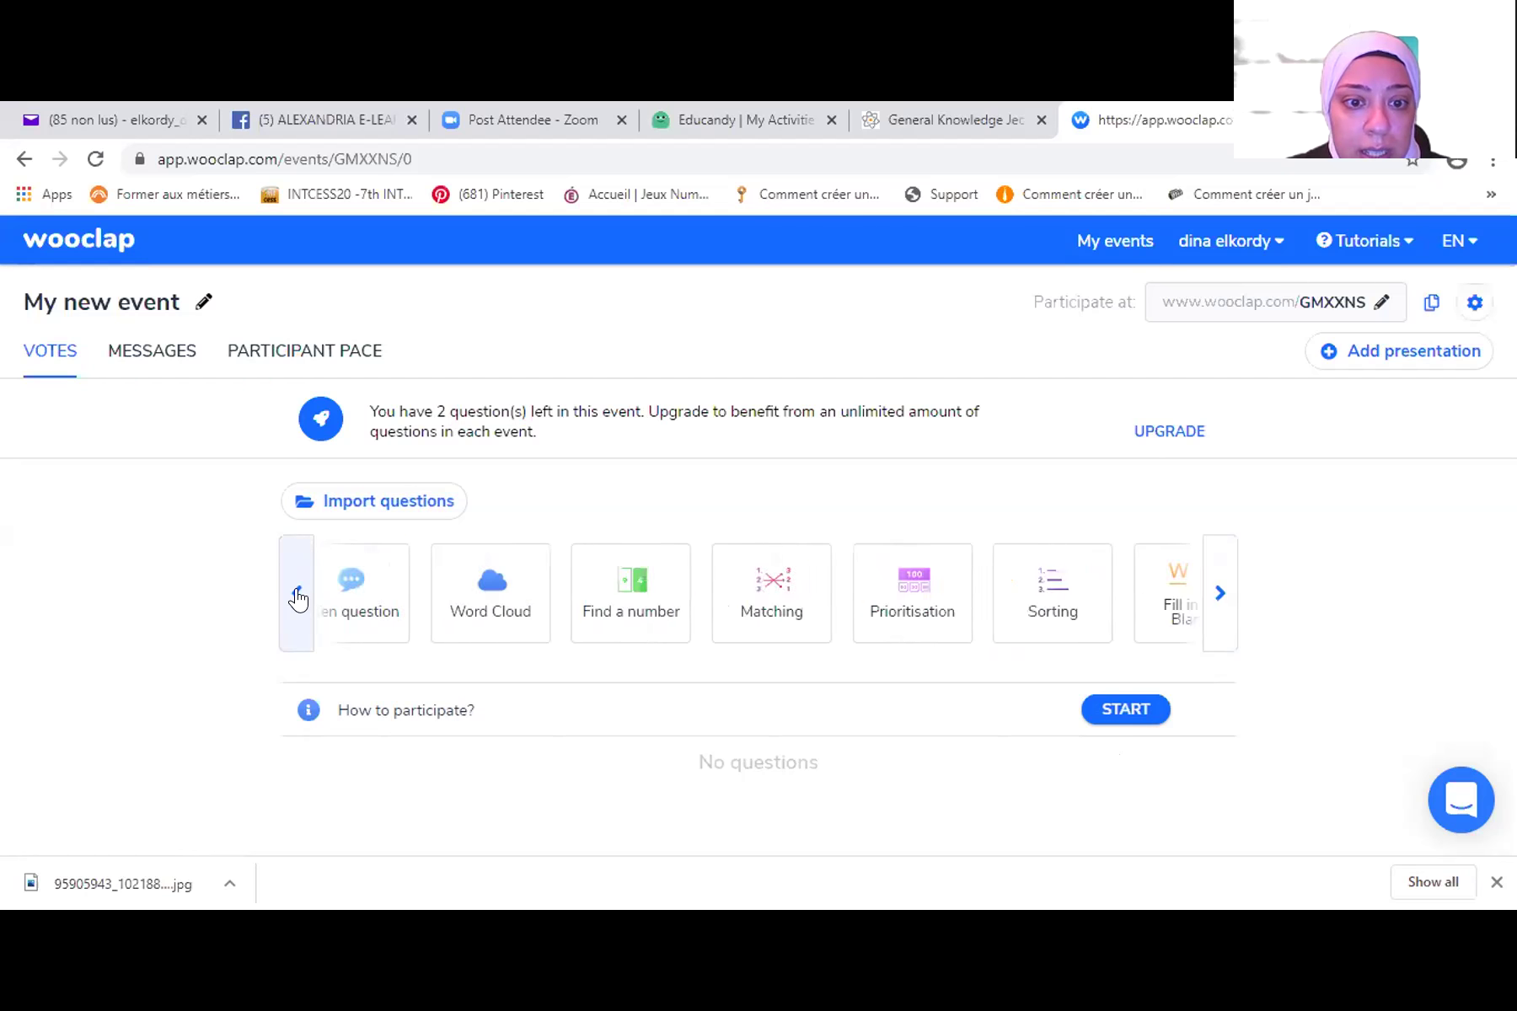
left_click(297, 596)
left_click(297, 595)
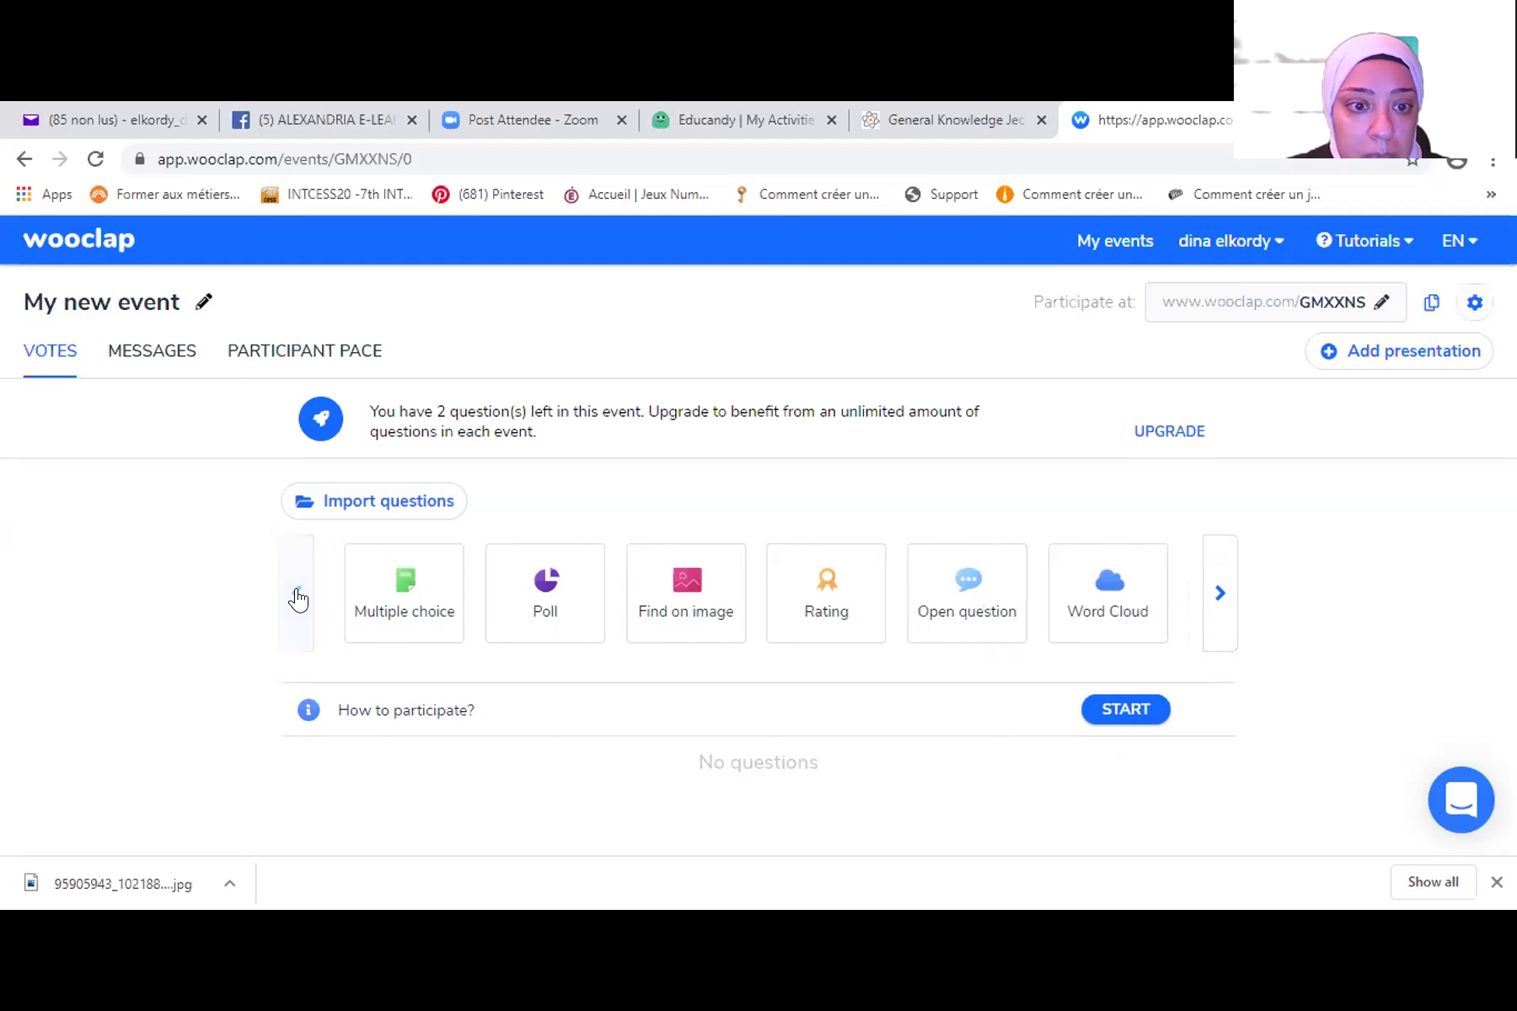
- Create a multiple choice question in the event with the question text "Capital of Lebanon"
left_click(423, 582)
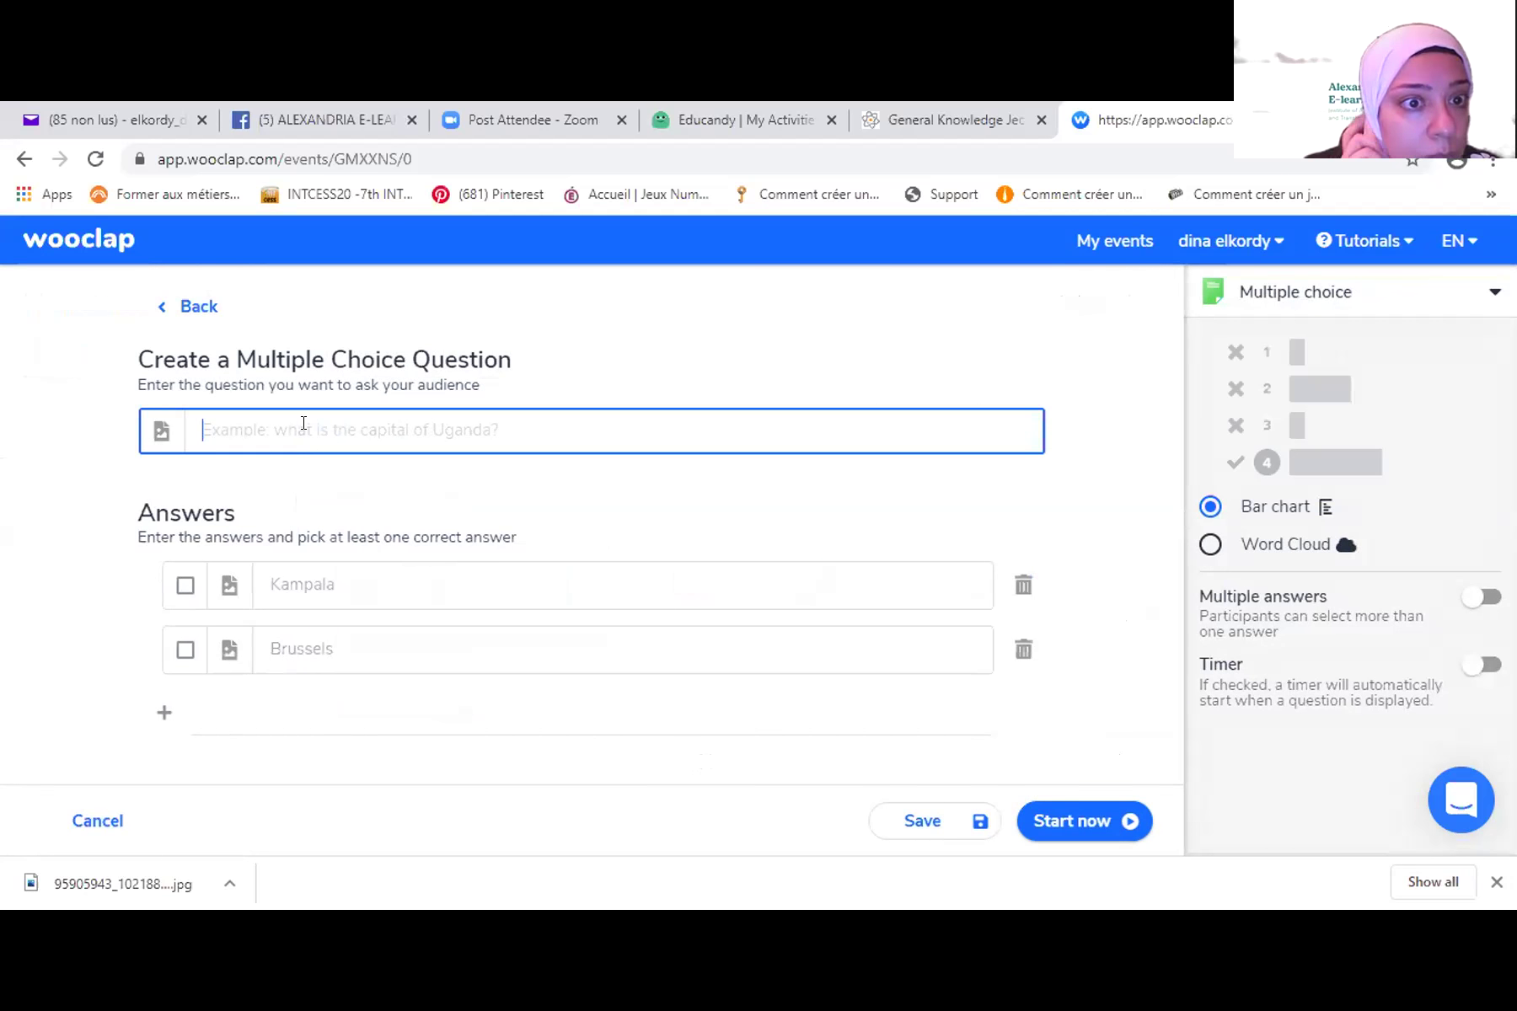
type("Capitao")
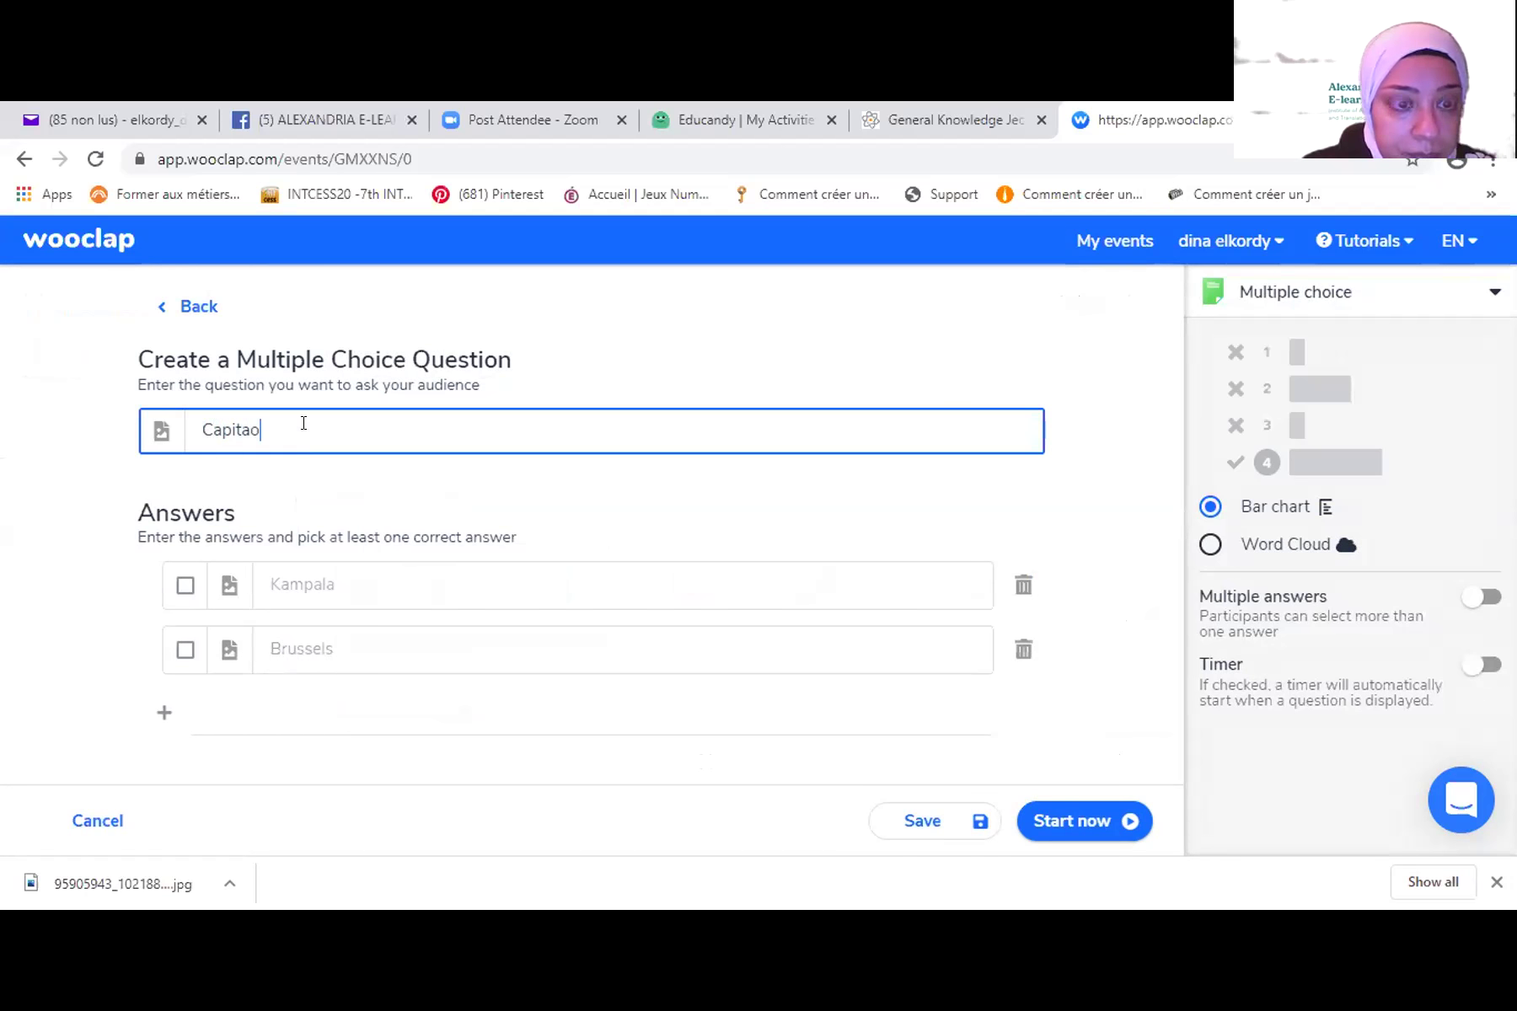
key("BackSpace")
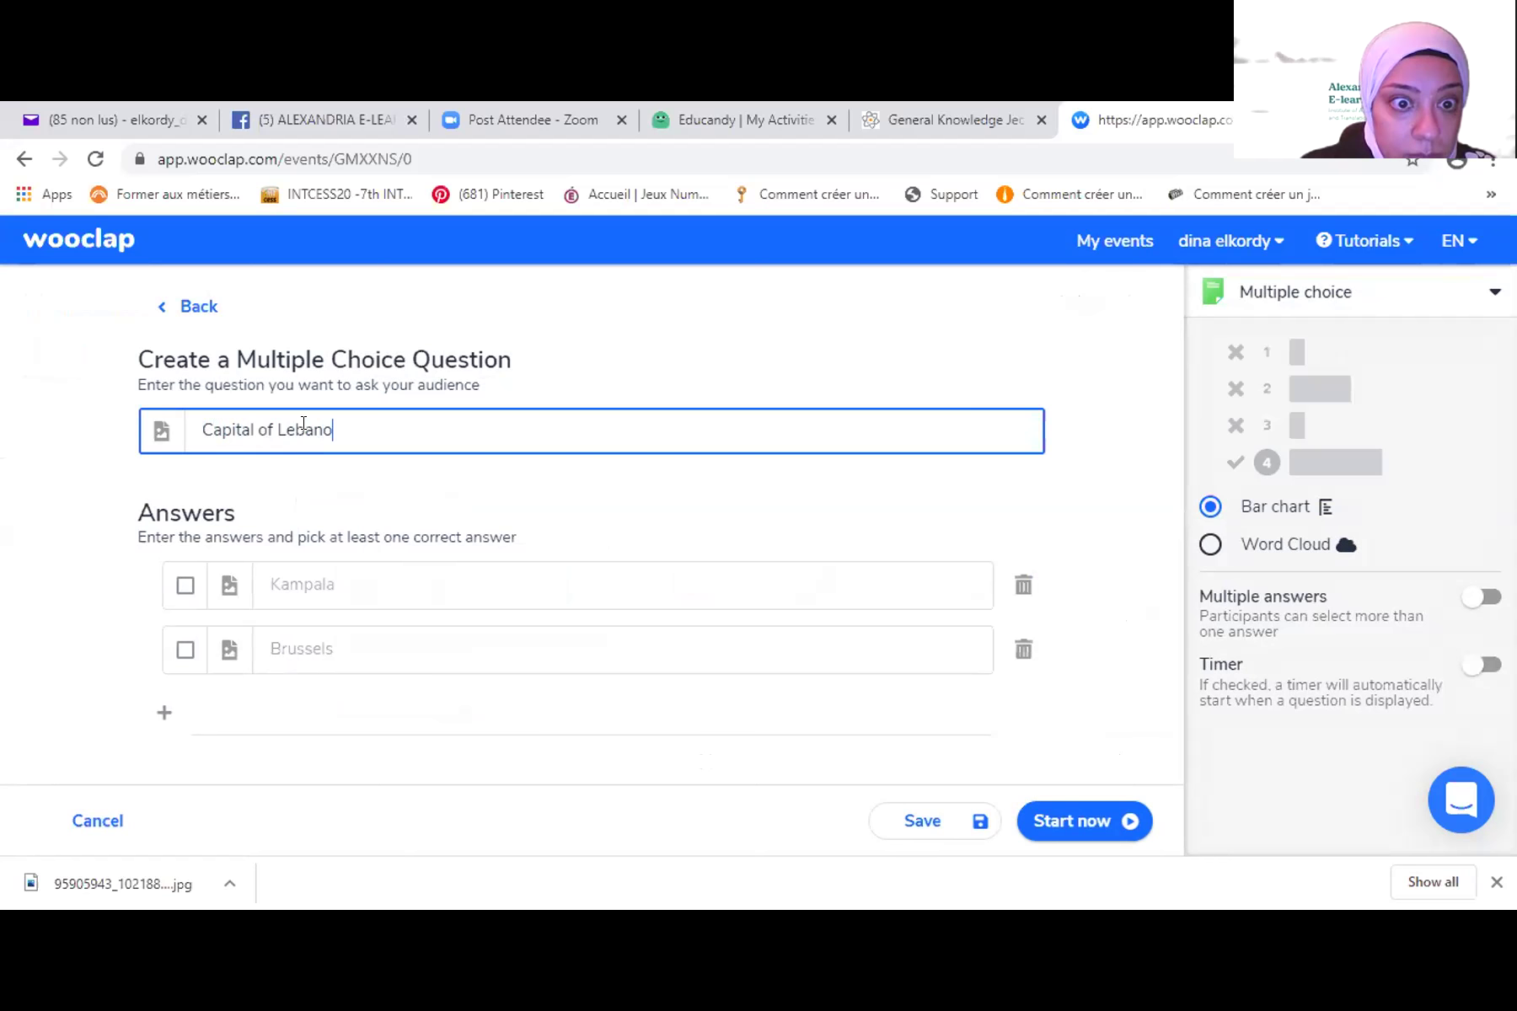
- Enter the answers Beirut and Tripoli, mark Beirut as the correct one and save the question
left_click(364, 591)
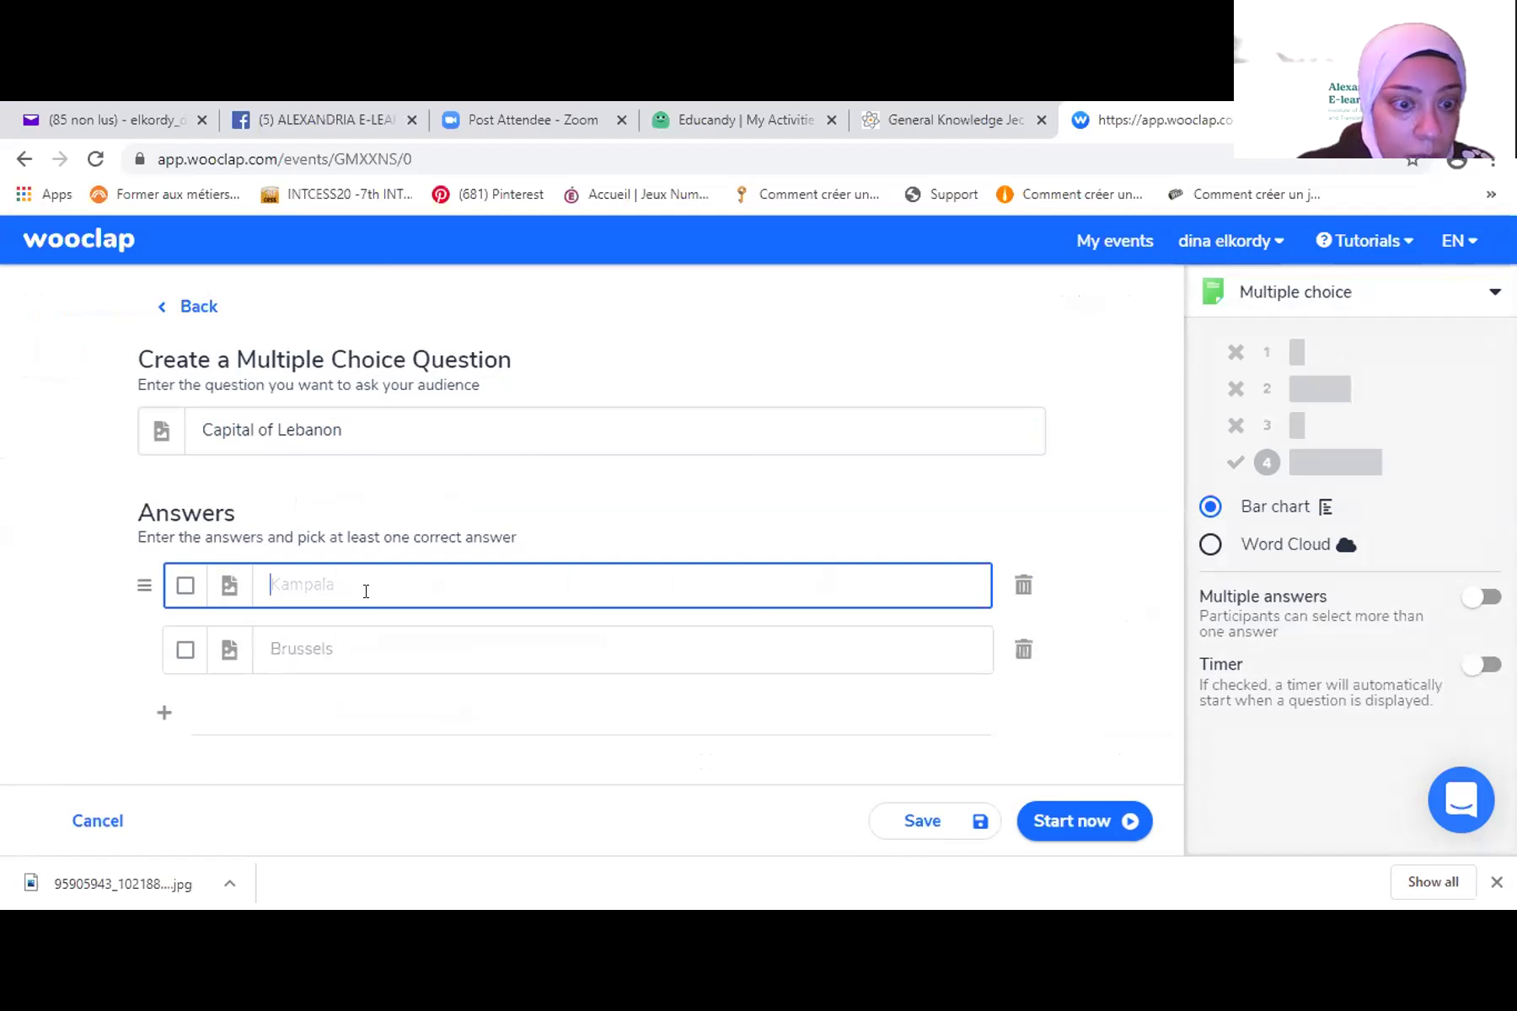
type("Beirut")
key("Tab")
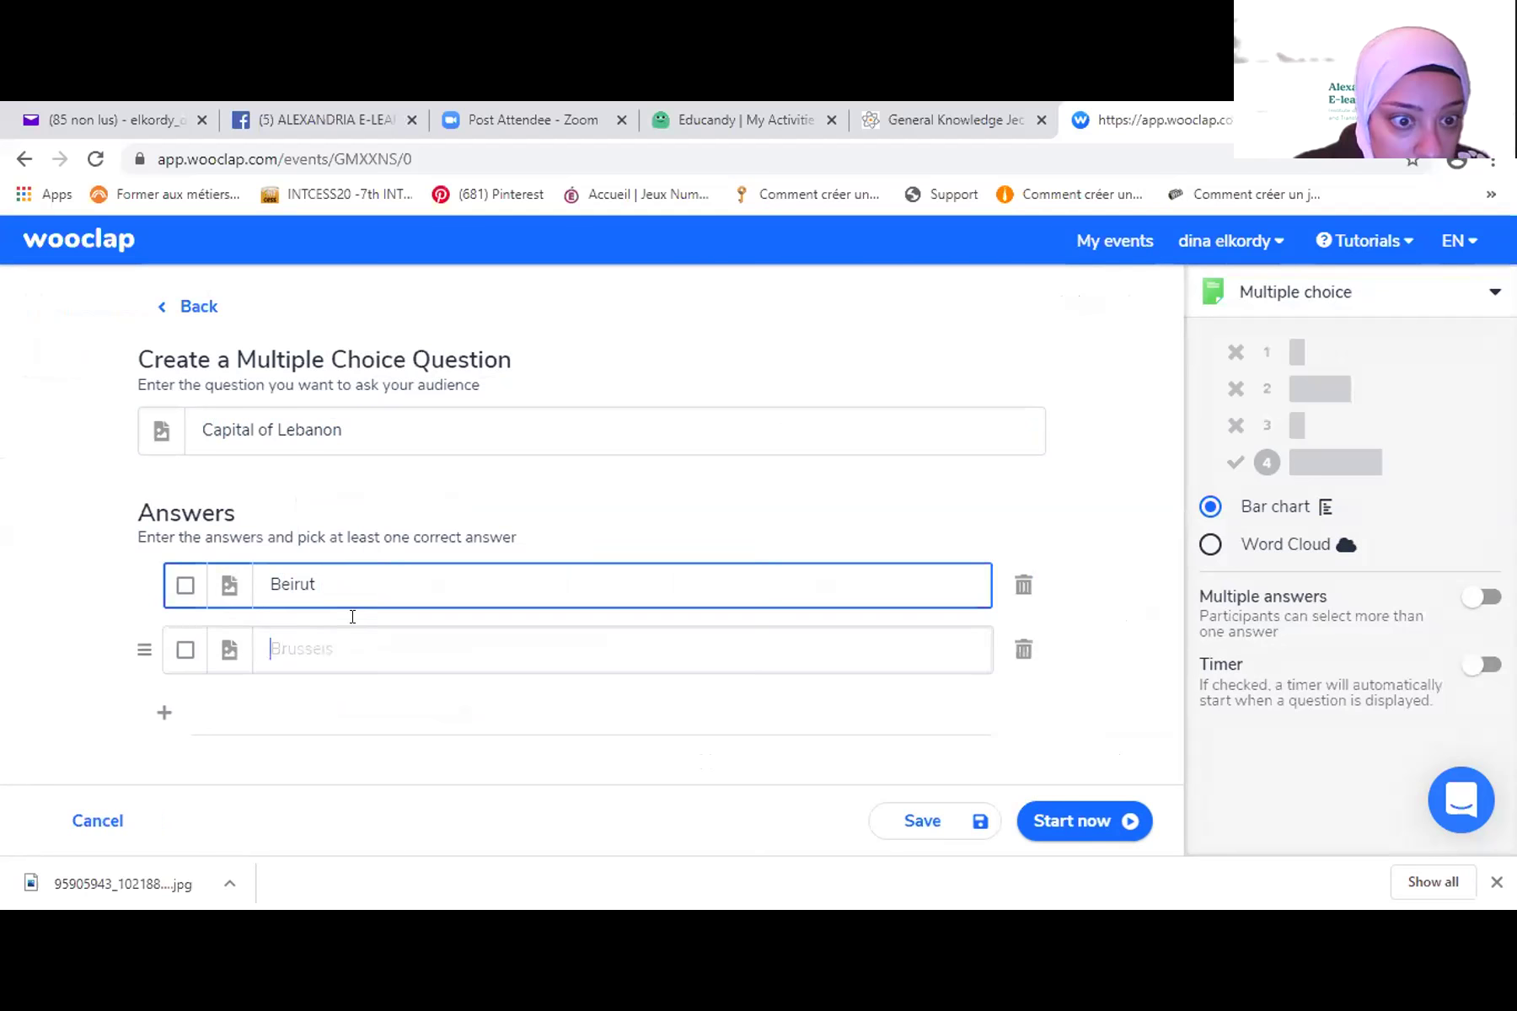
type("Trio")
key("BackSpace")
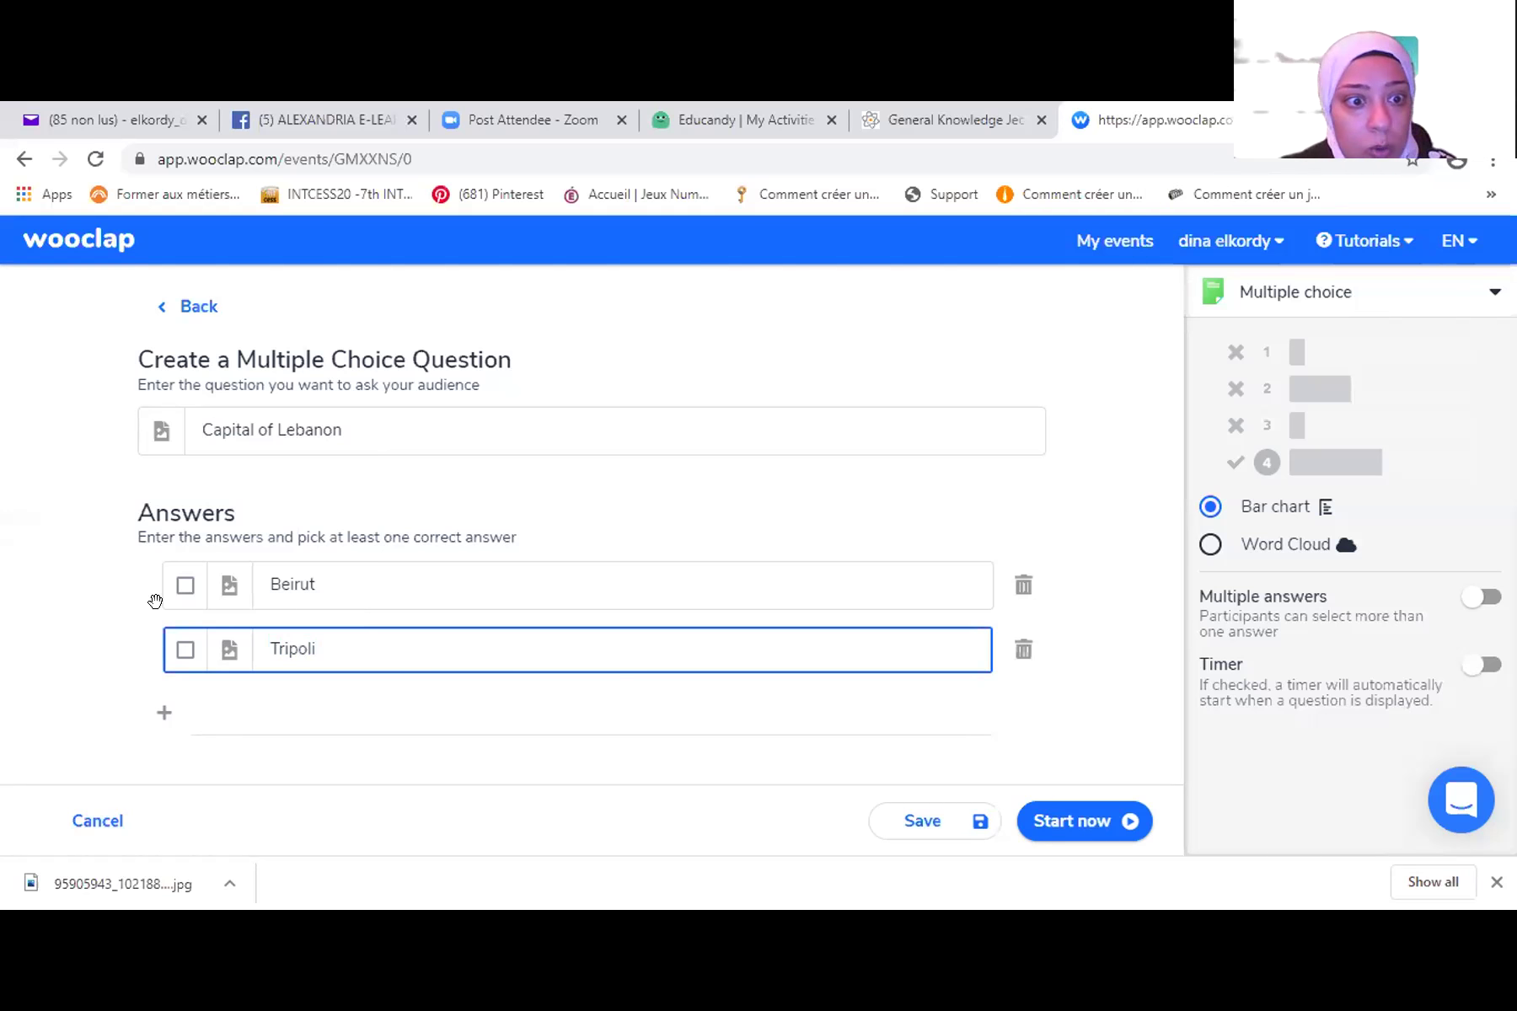
left_click(186, 585)
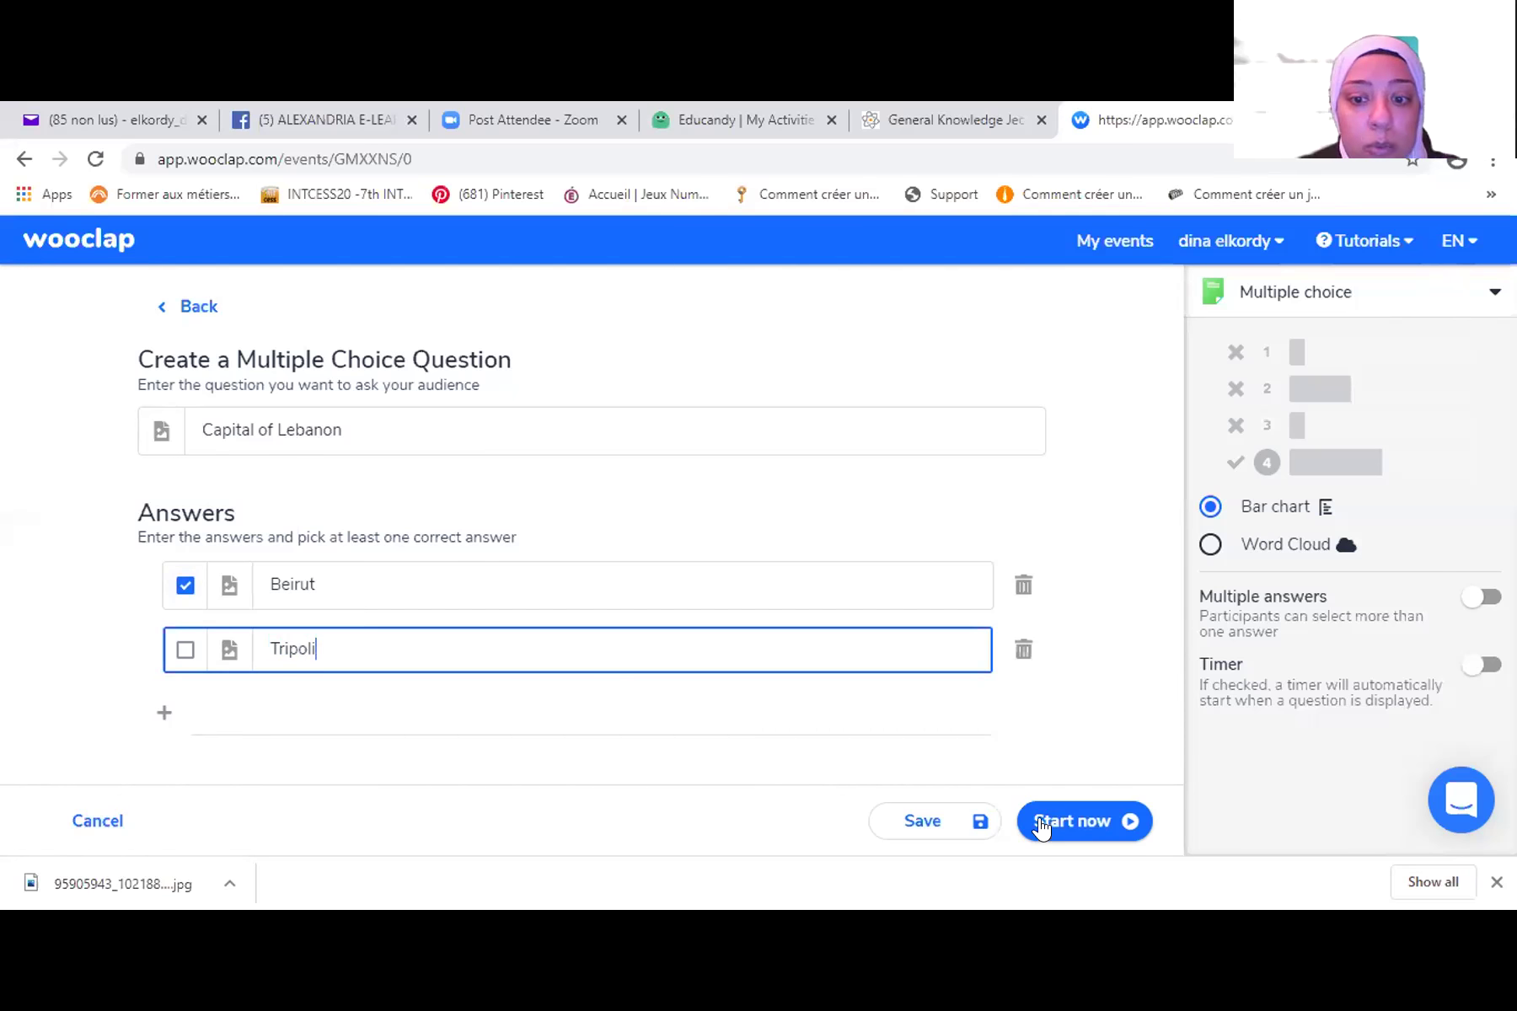
left_click(900, 822)
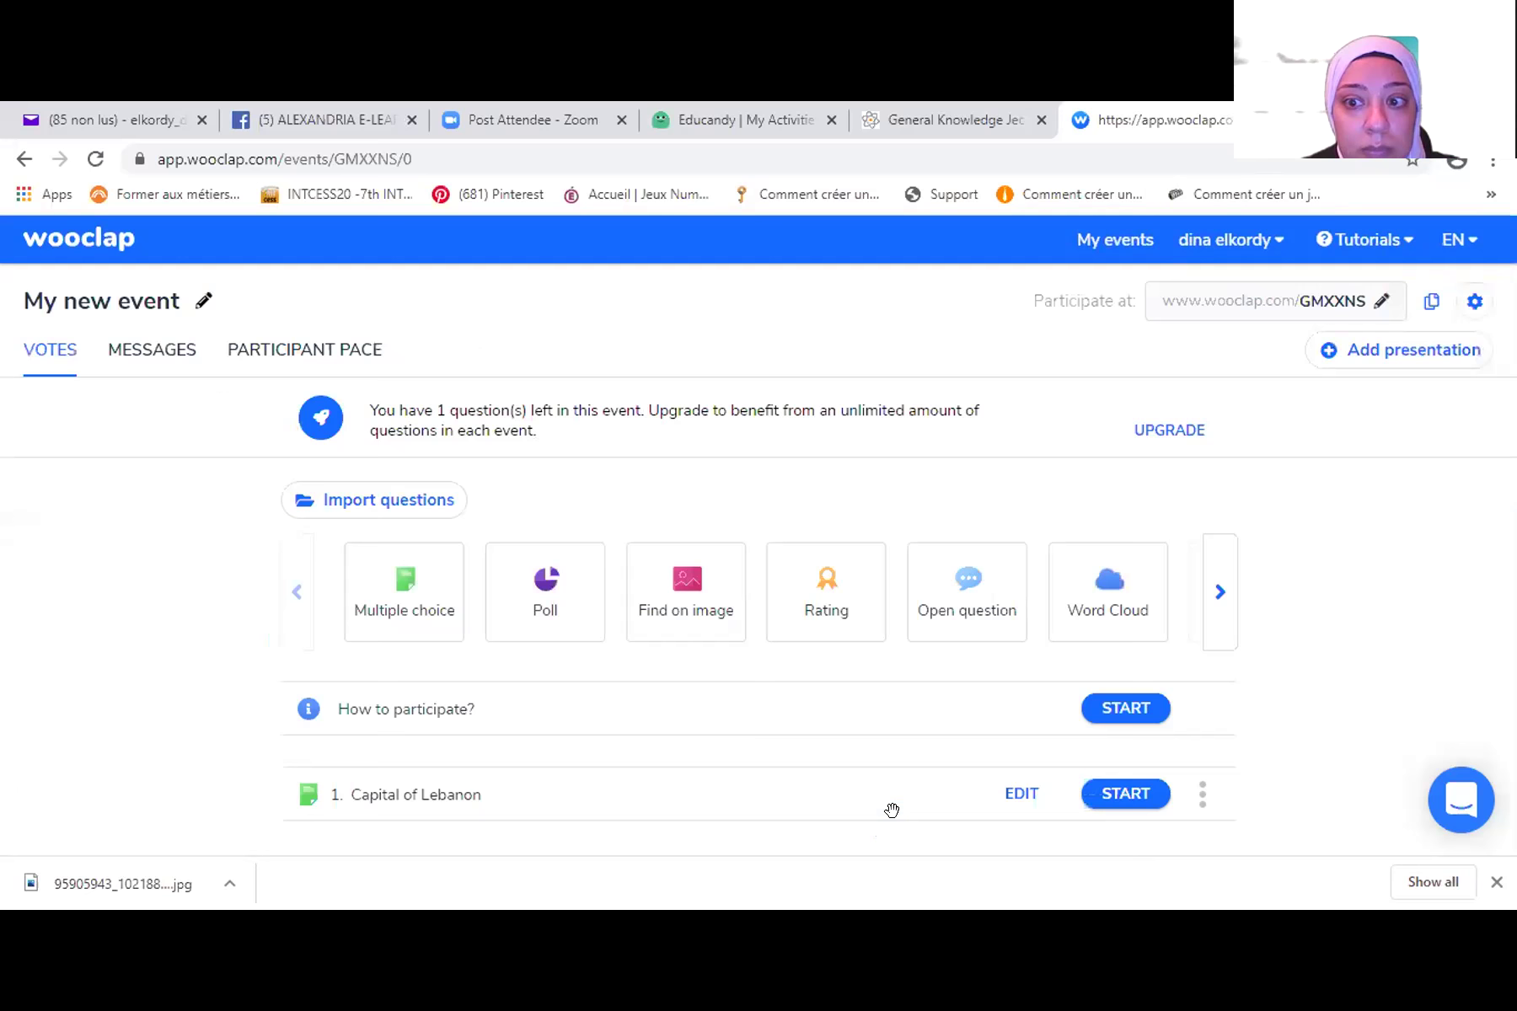
- Present the event's "How to participate?" instructions, then advance to the "Capital of Lebanon" question
scroll(891, 811, "down", 2)
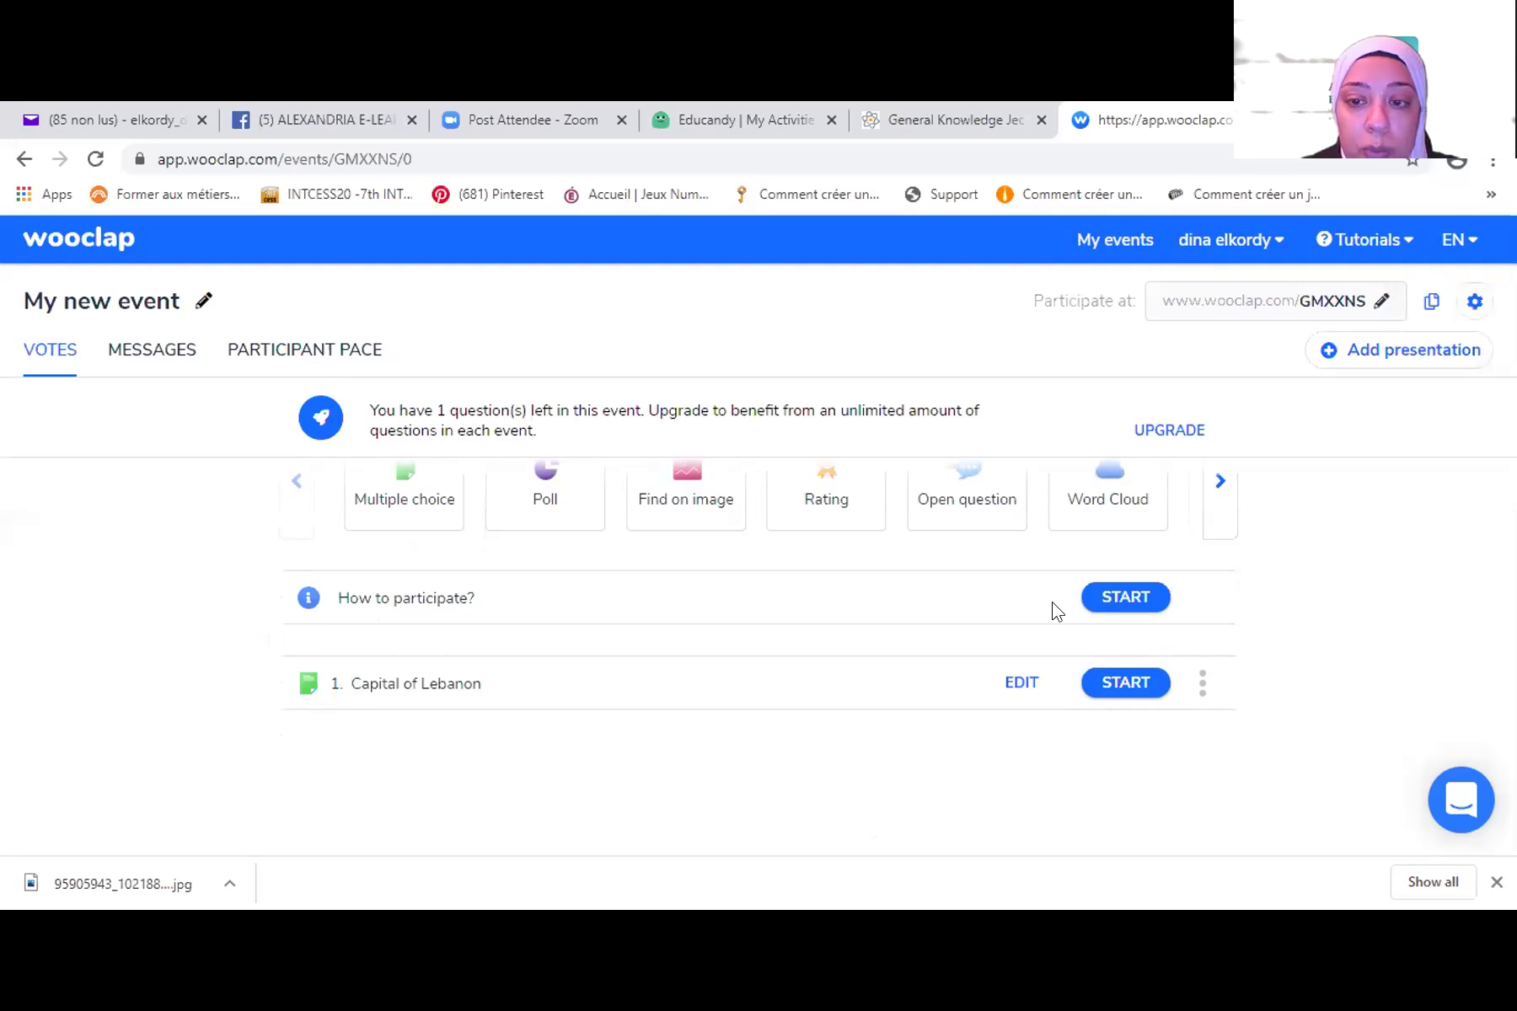
left_click(1153, 603)
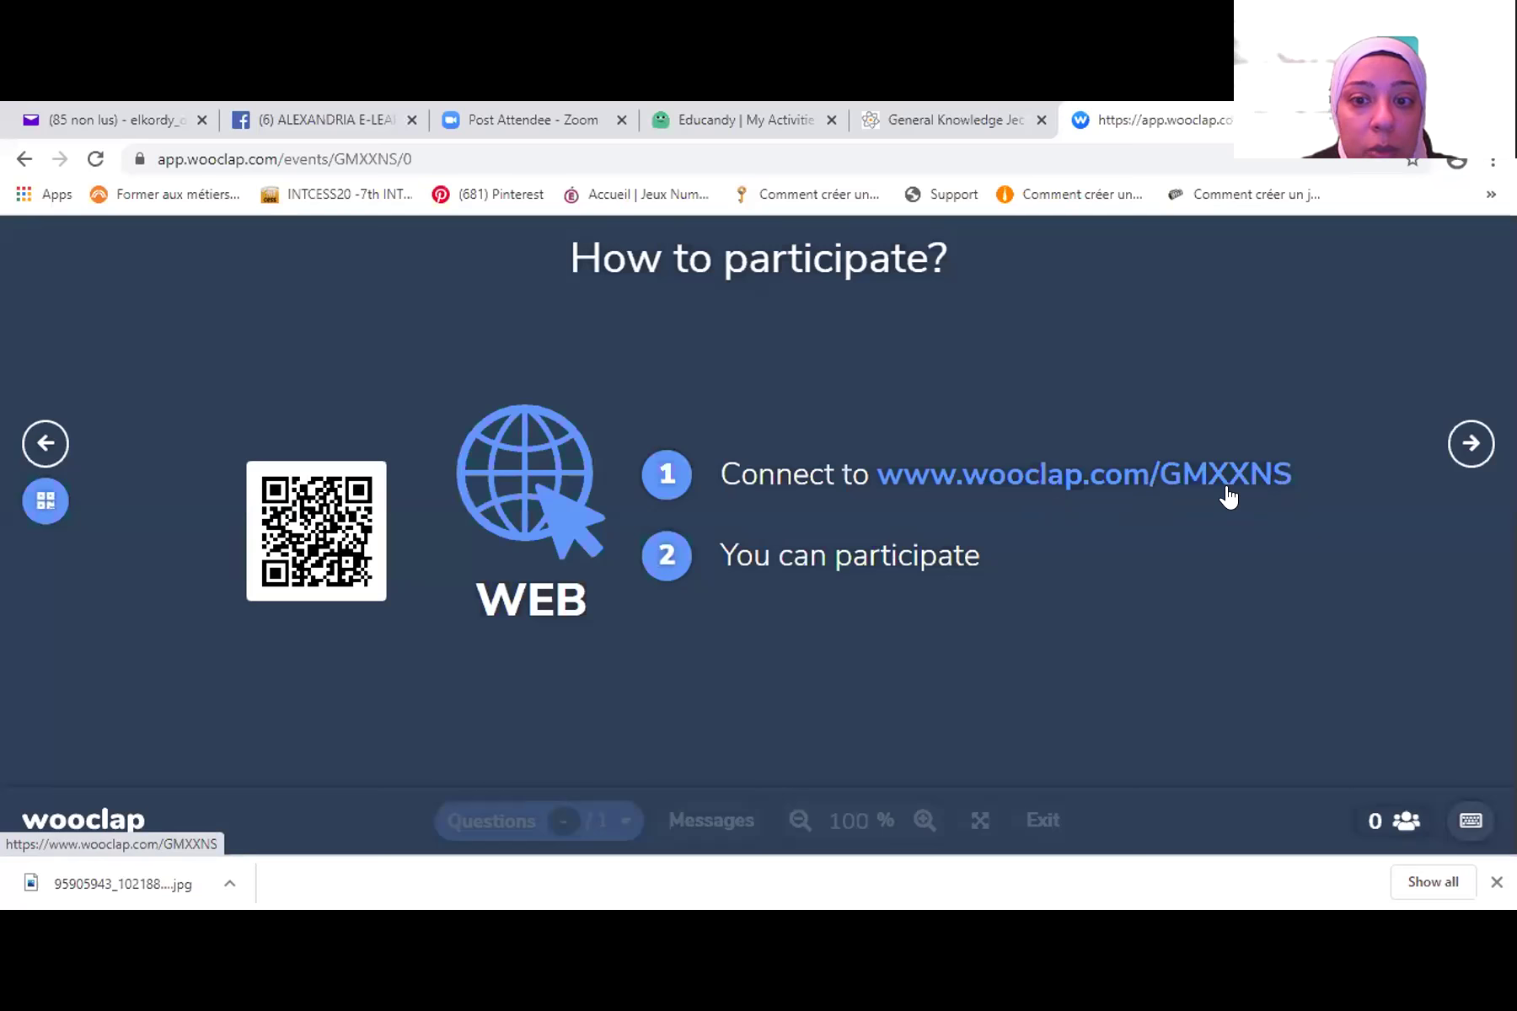
left_click(1470, 444)
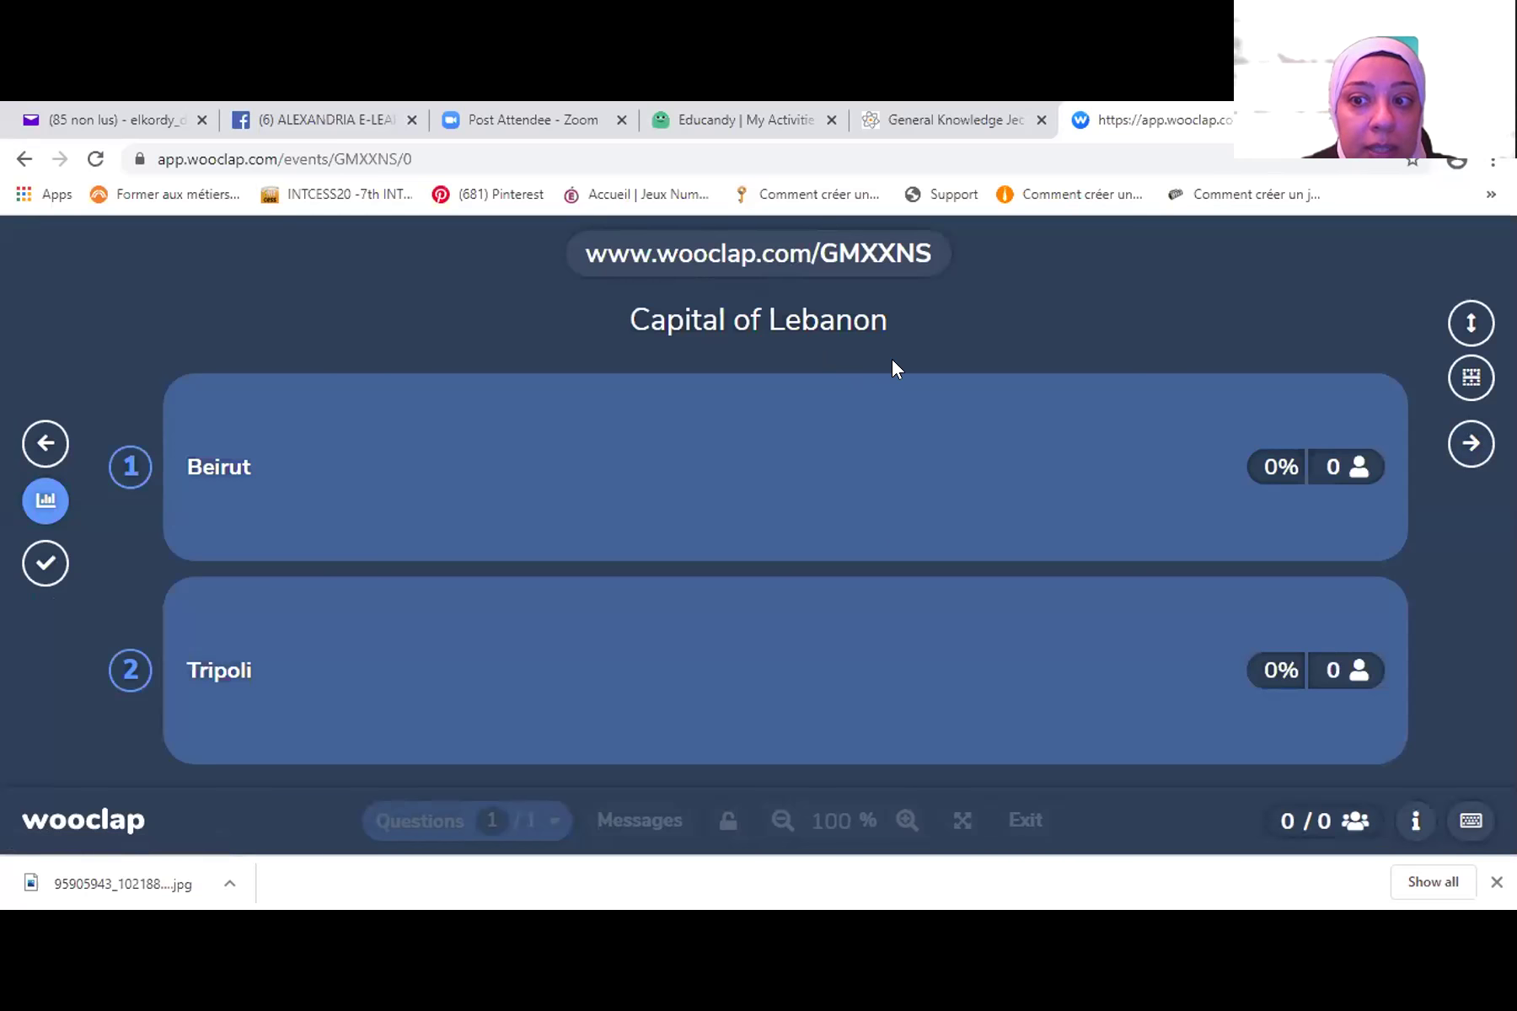
- Leave the presentation for the events list and resume displaying the event that is in progress
left_click(24, 159)
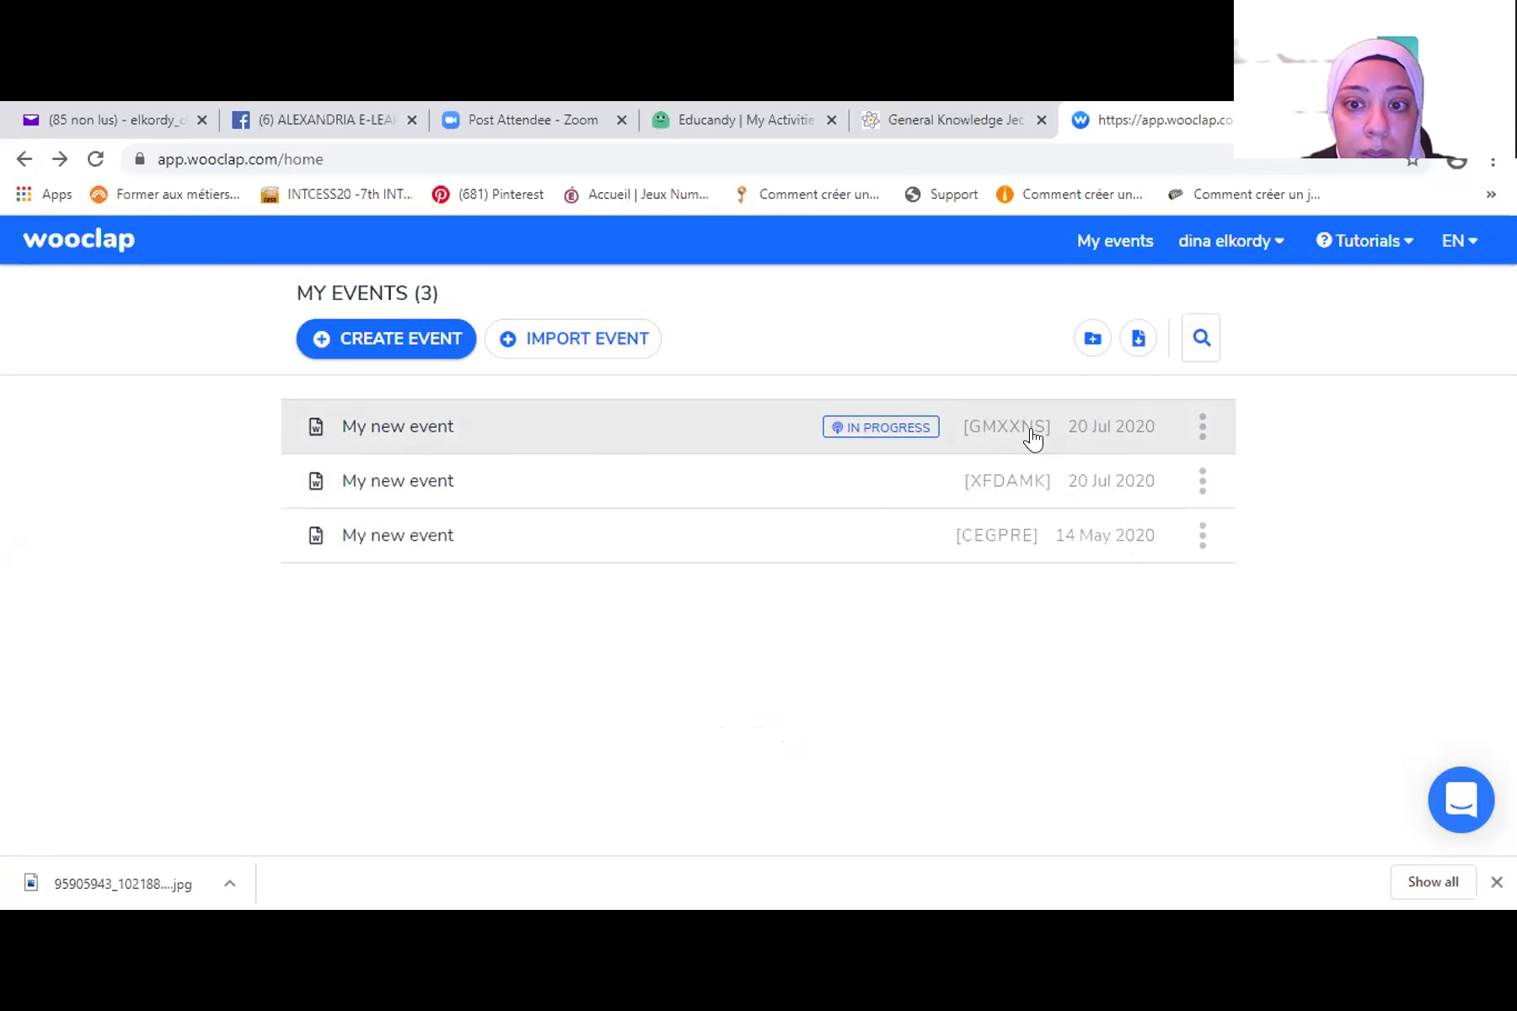
left_click(390, 428)
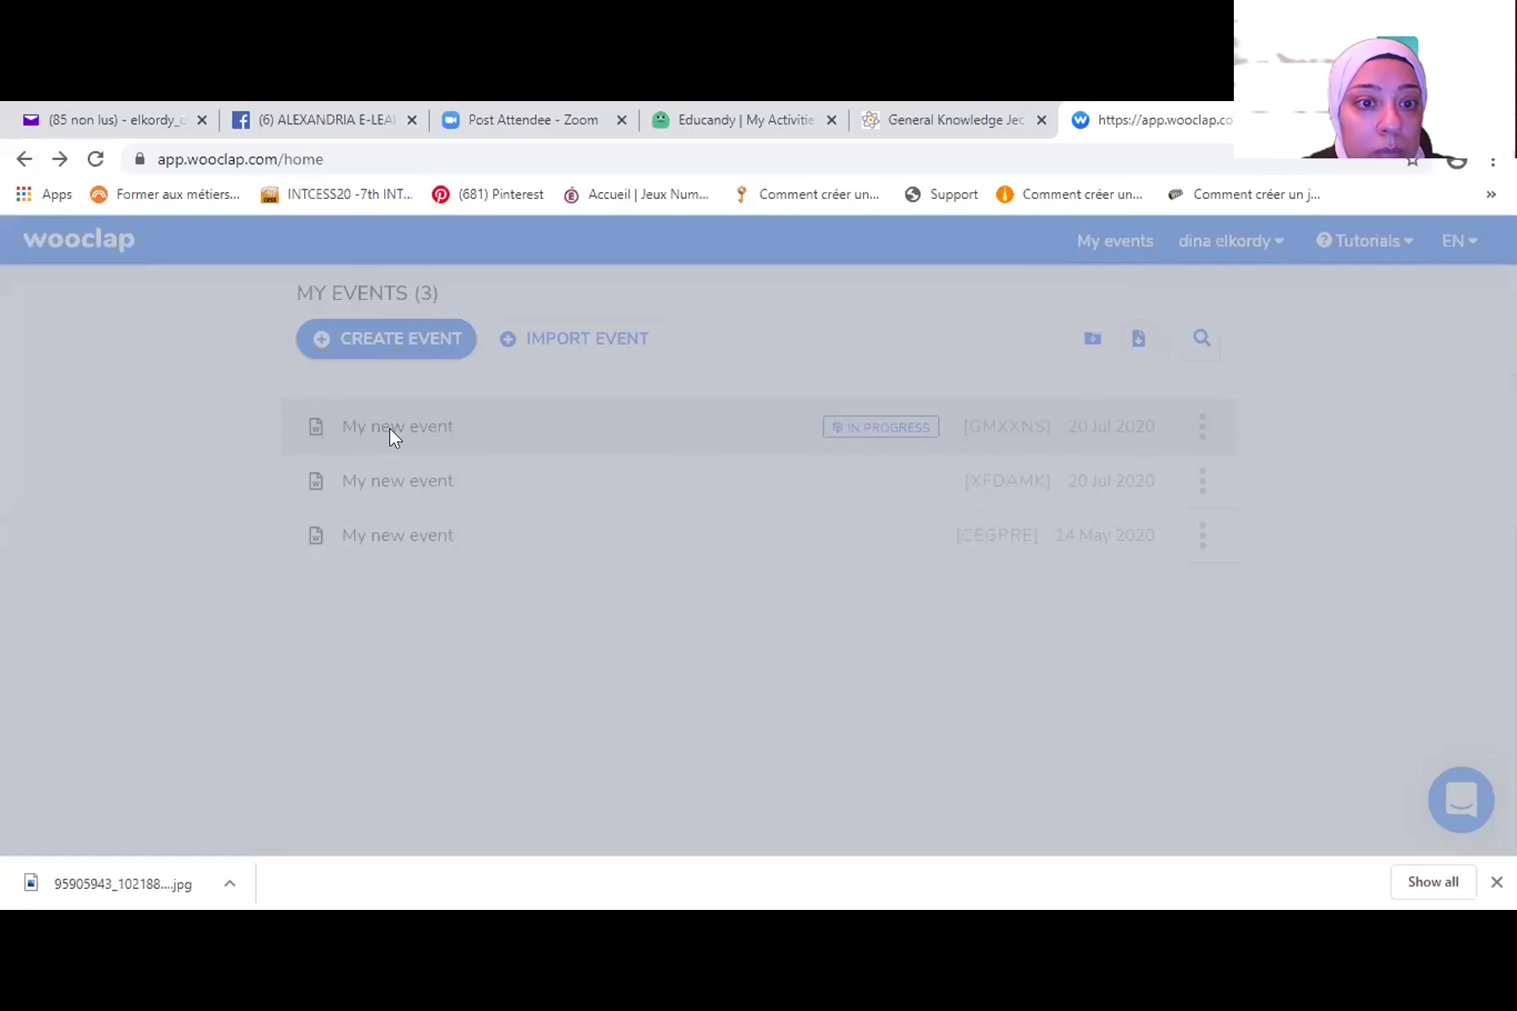
left_click(396, 539)
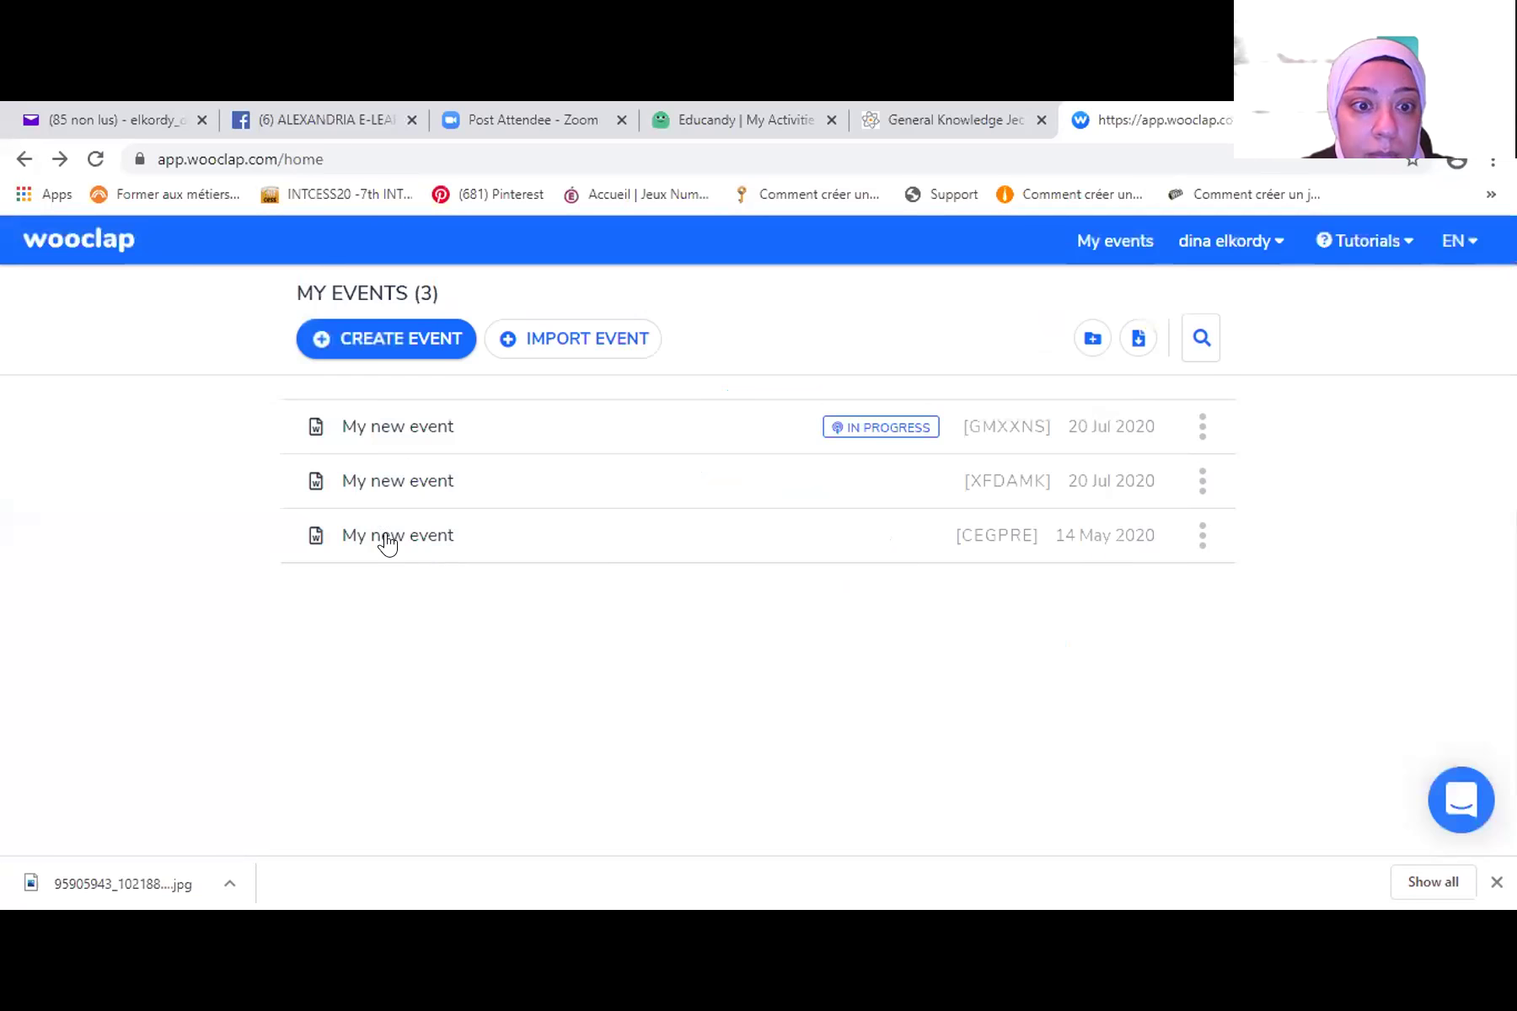
left_click(1203, 426)
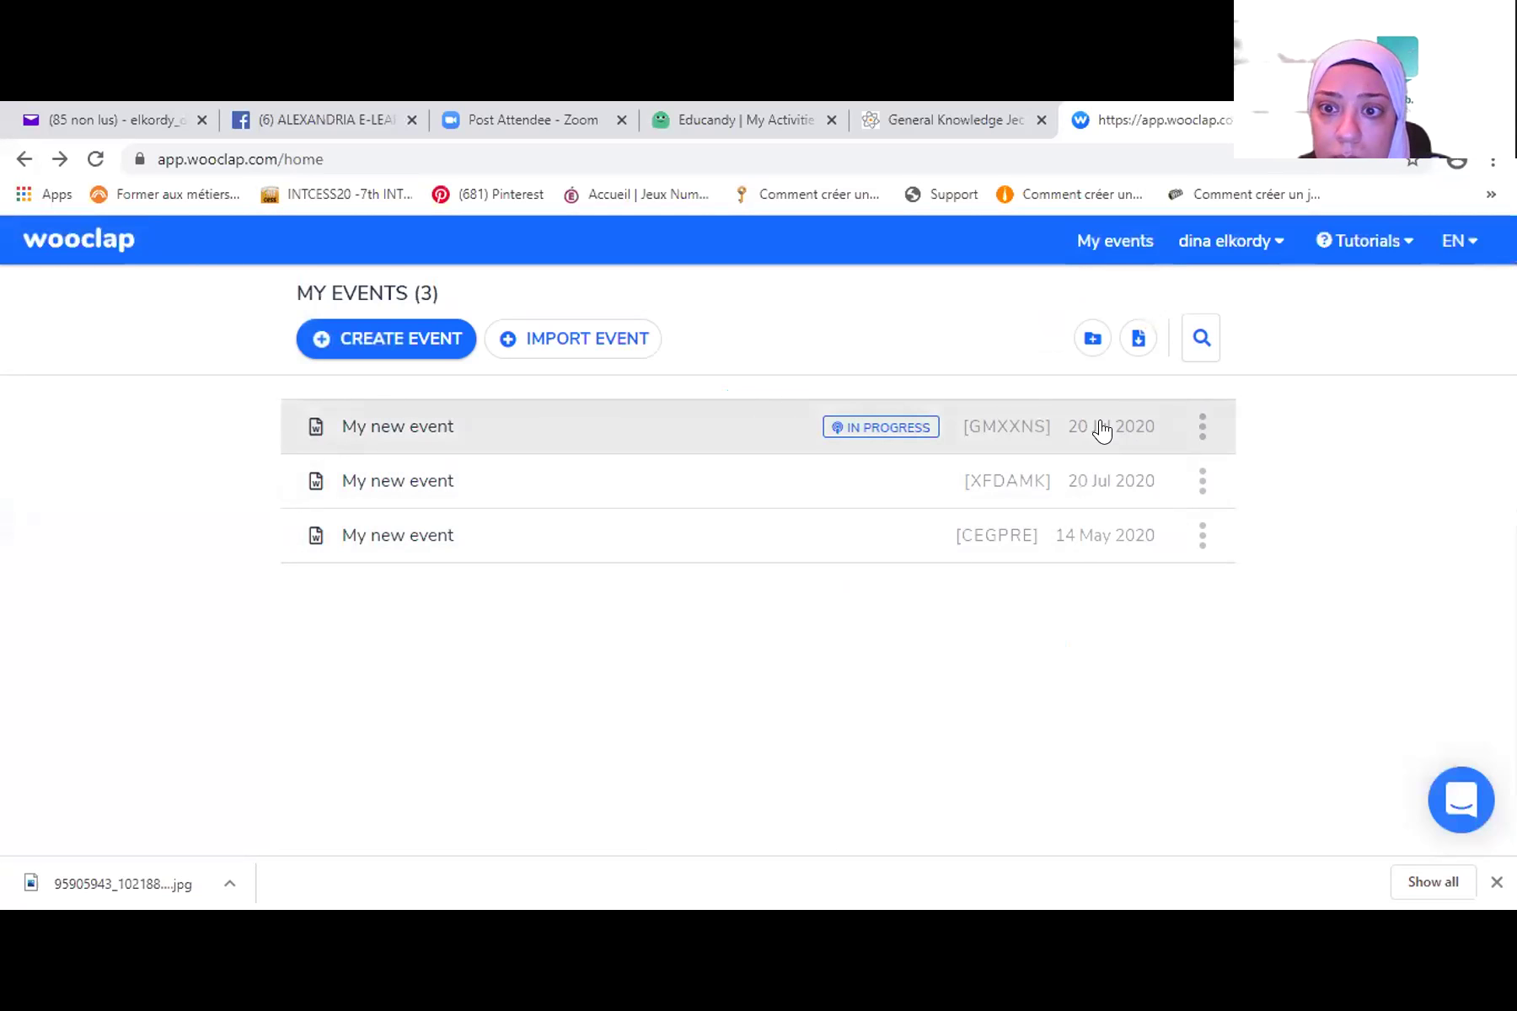
left_click(1104, 423)
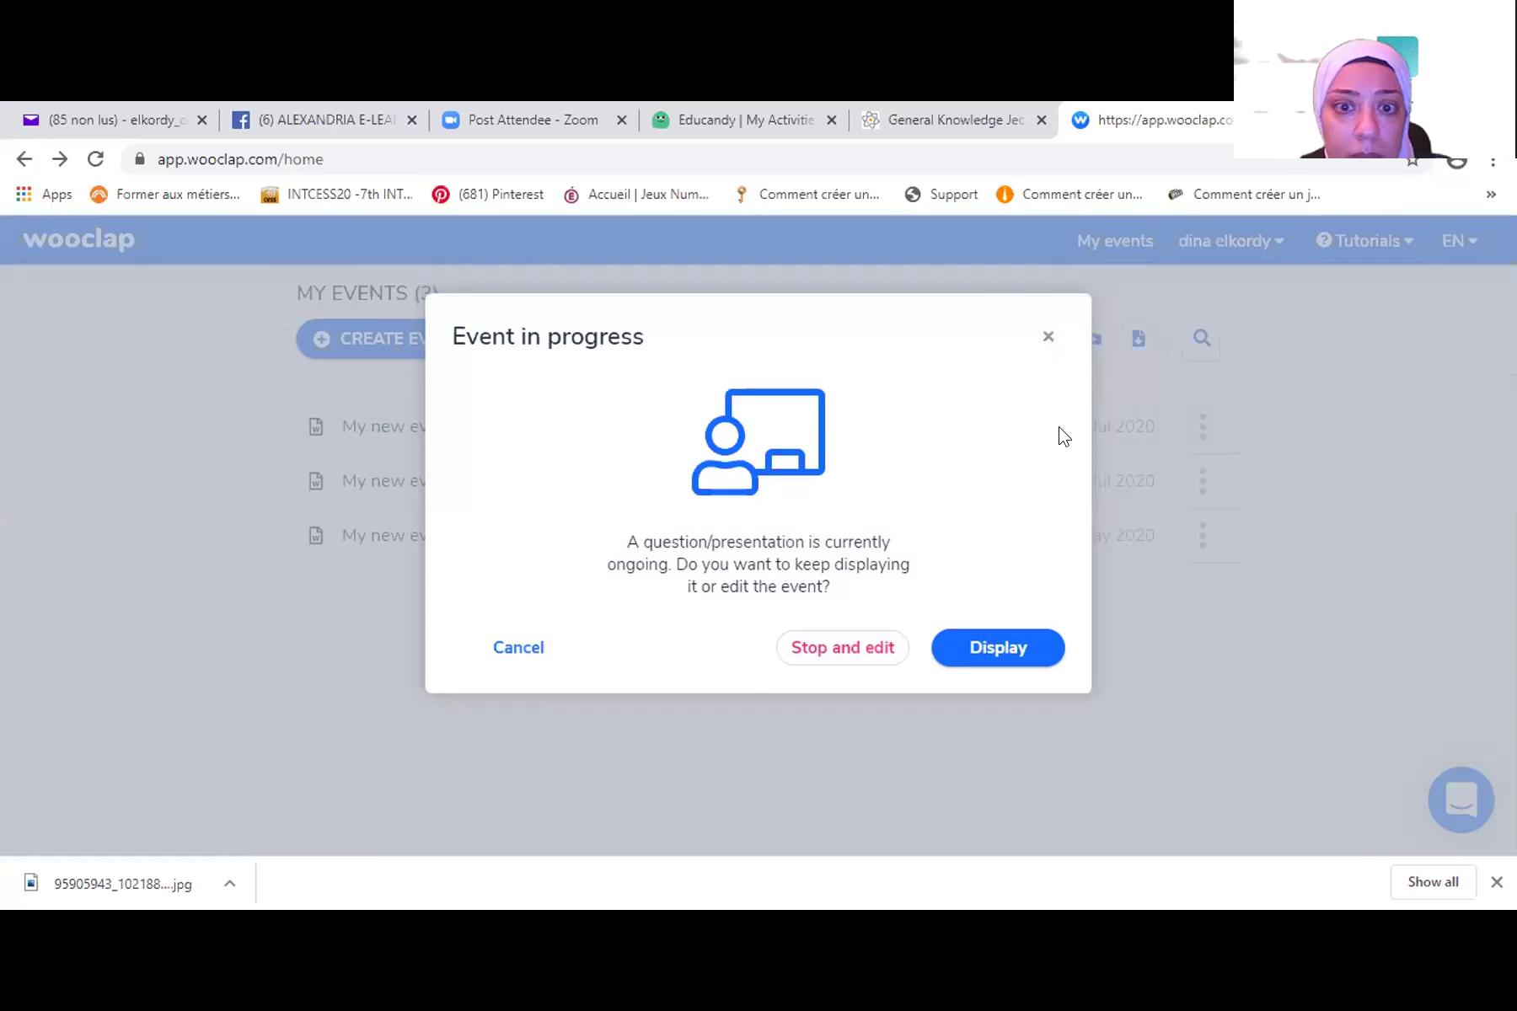
left_click(974, 651)
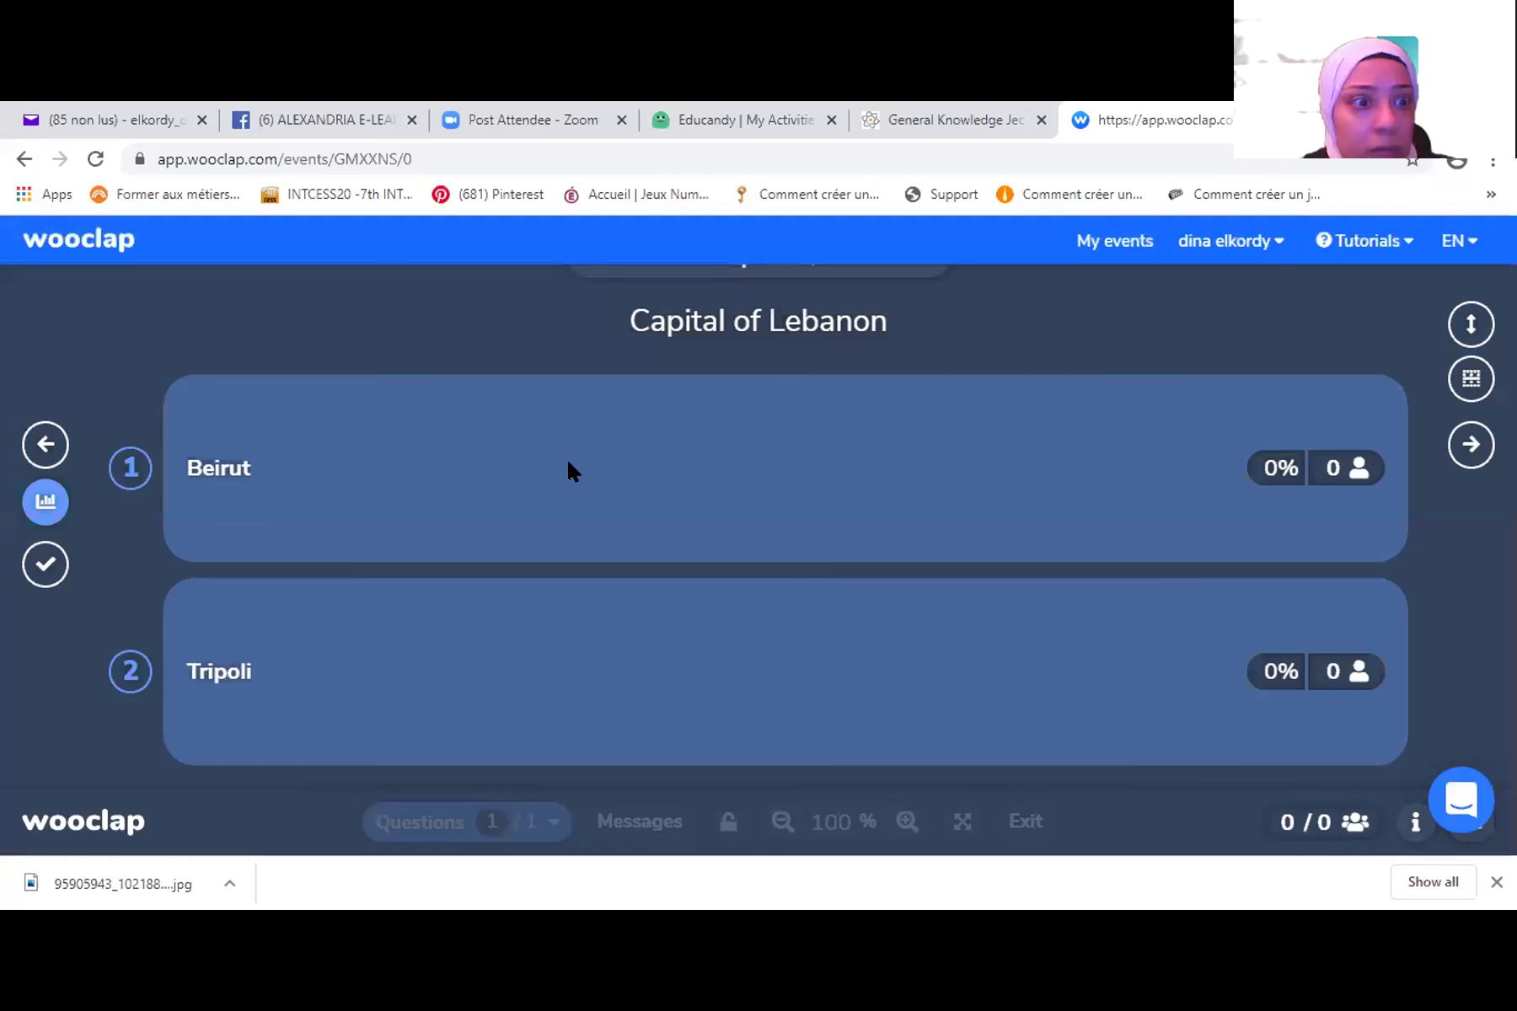
- Go back to the "How to participate?" slide and copy the event's participation link
left_click(44, 443)
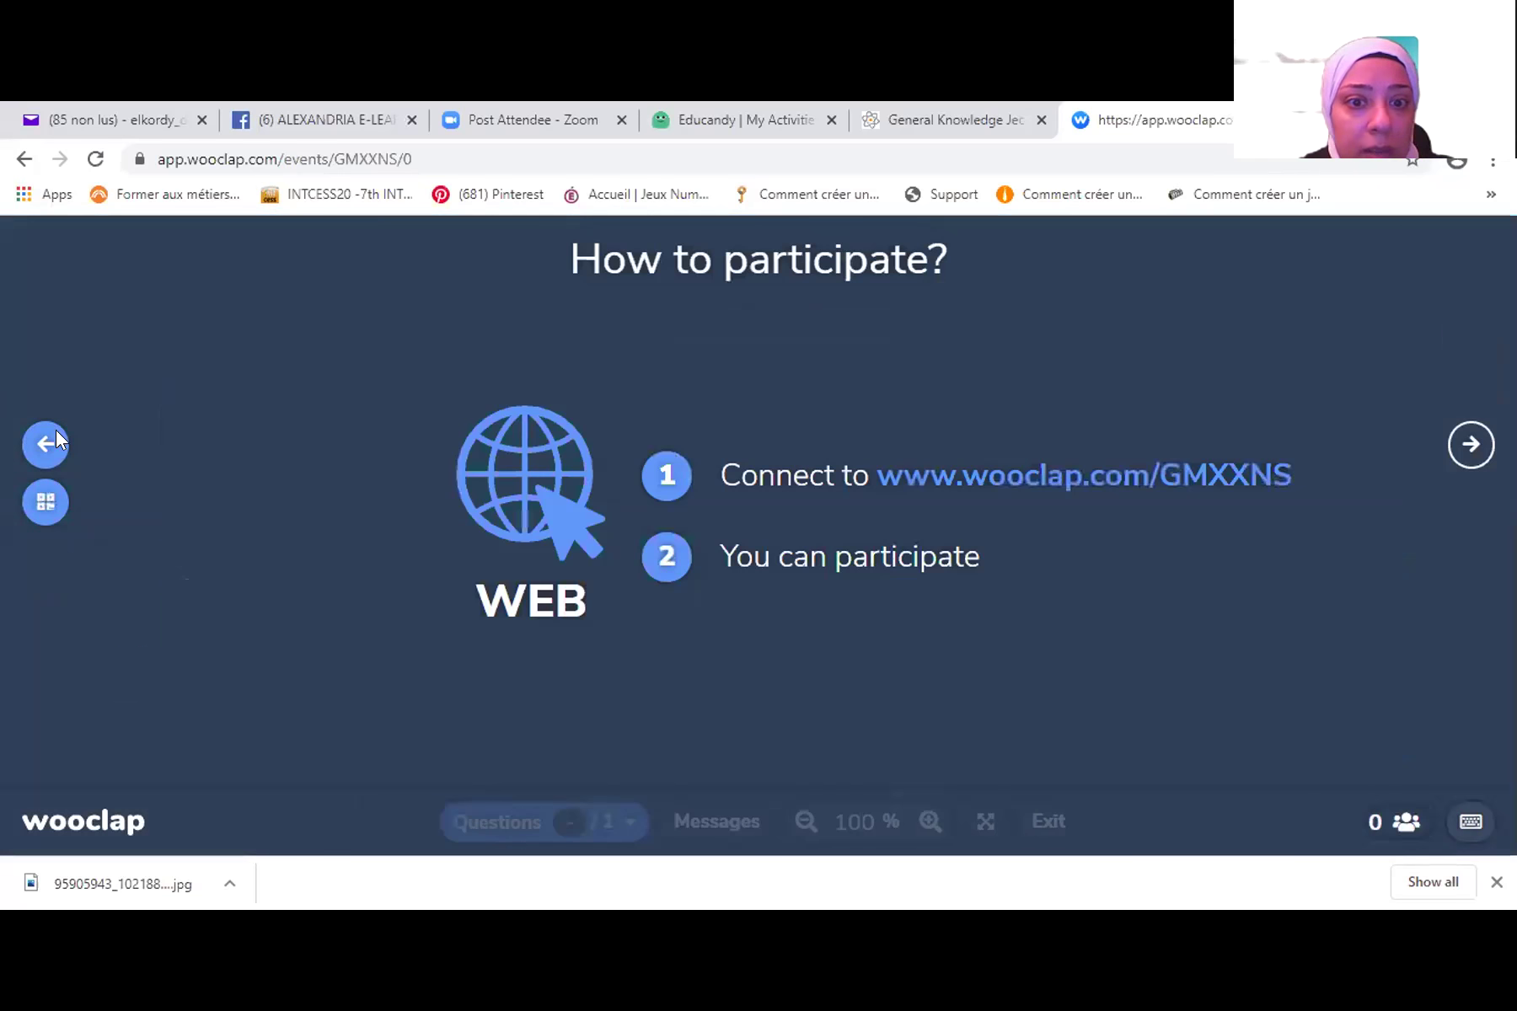
right_click(1022, 477)
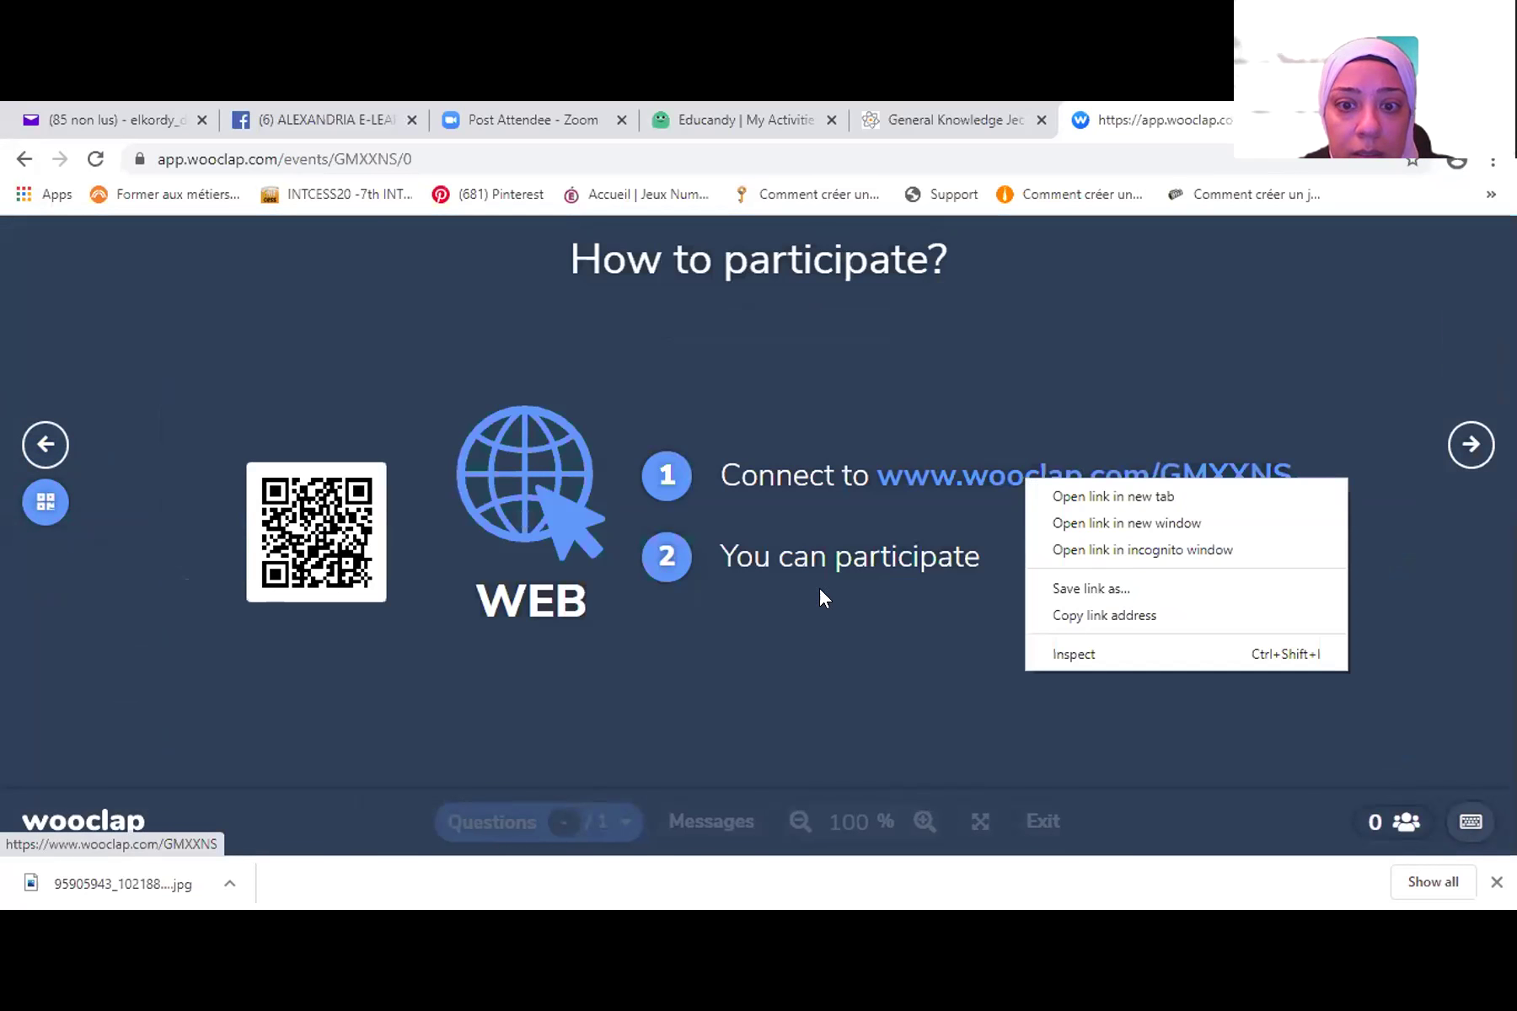
left_click_drag(1294, 476, 881, 489)
right_click(895, 473)
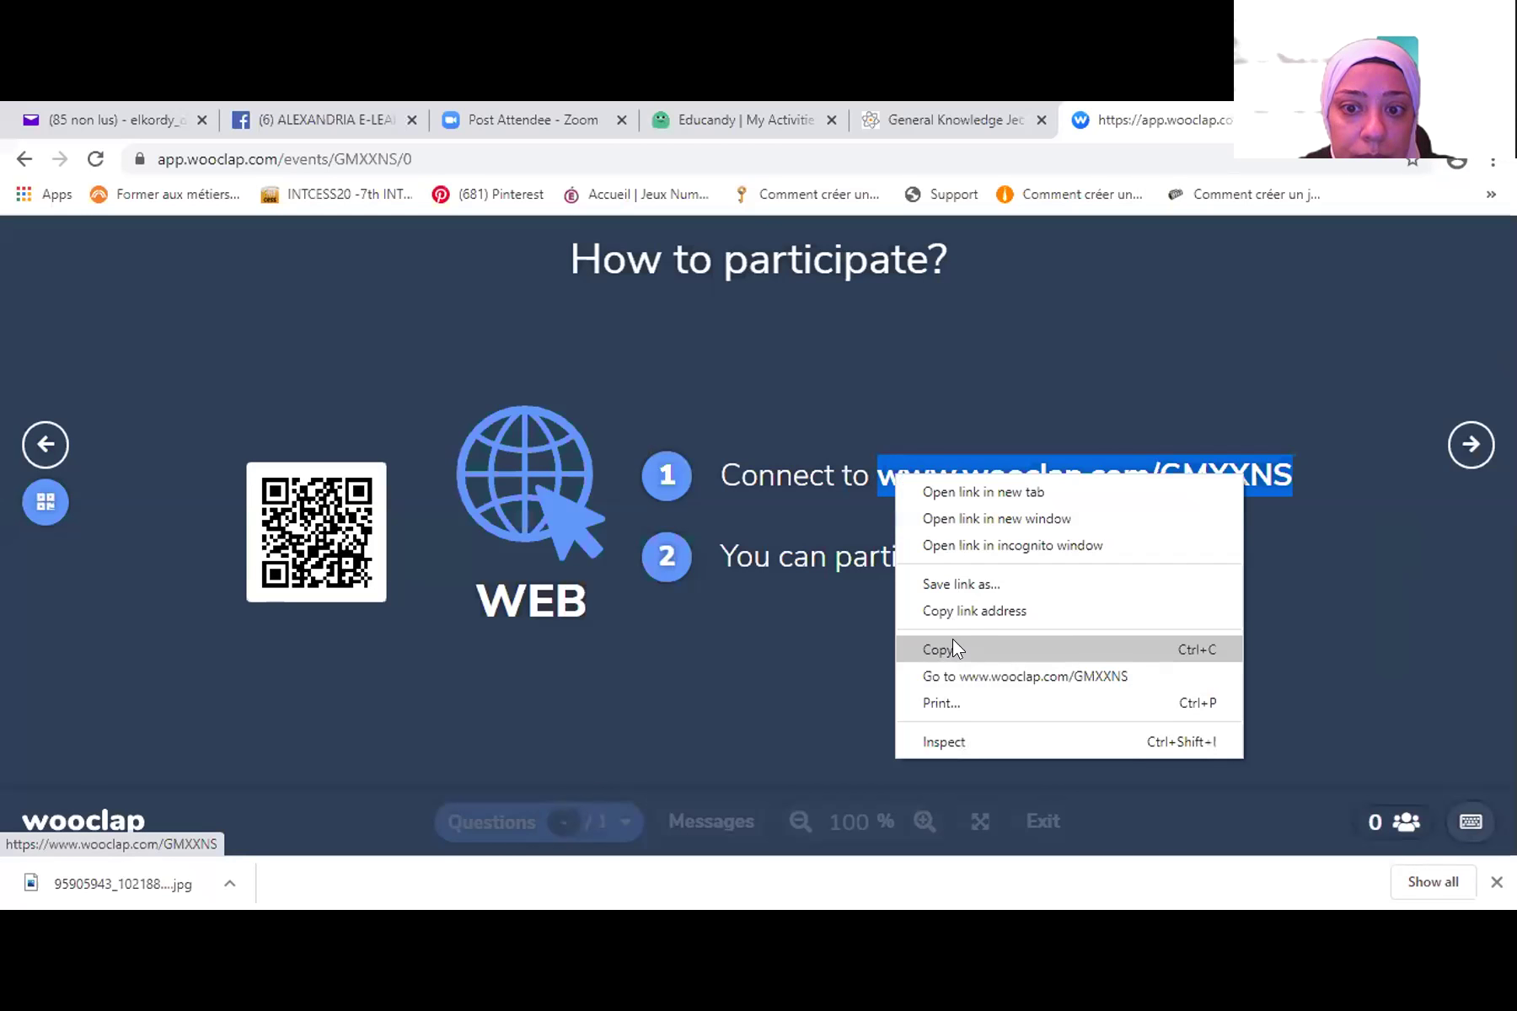
left_click(953, 642)
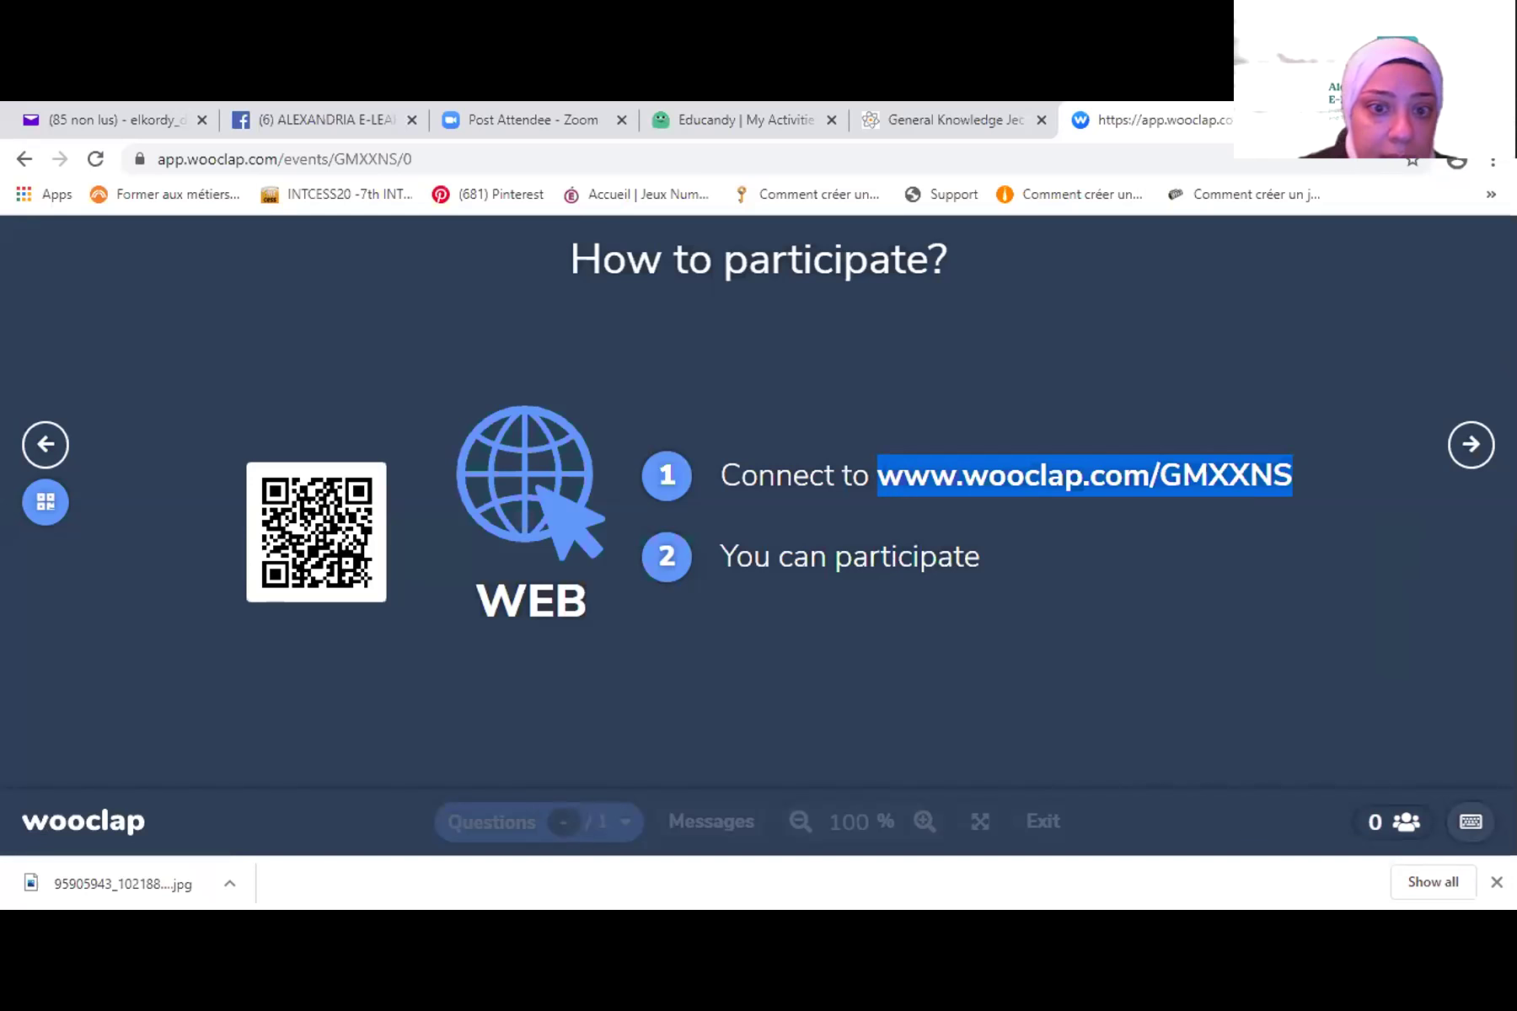
key("alt+Tab")
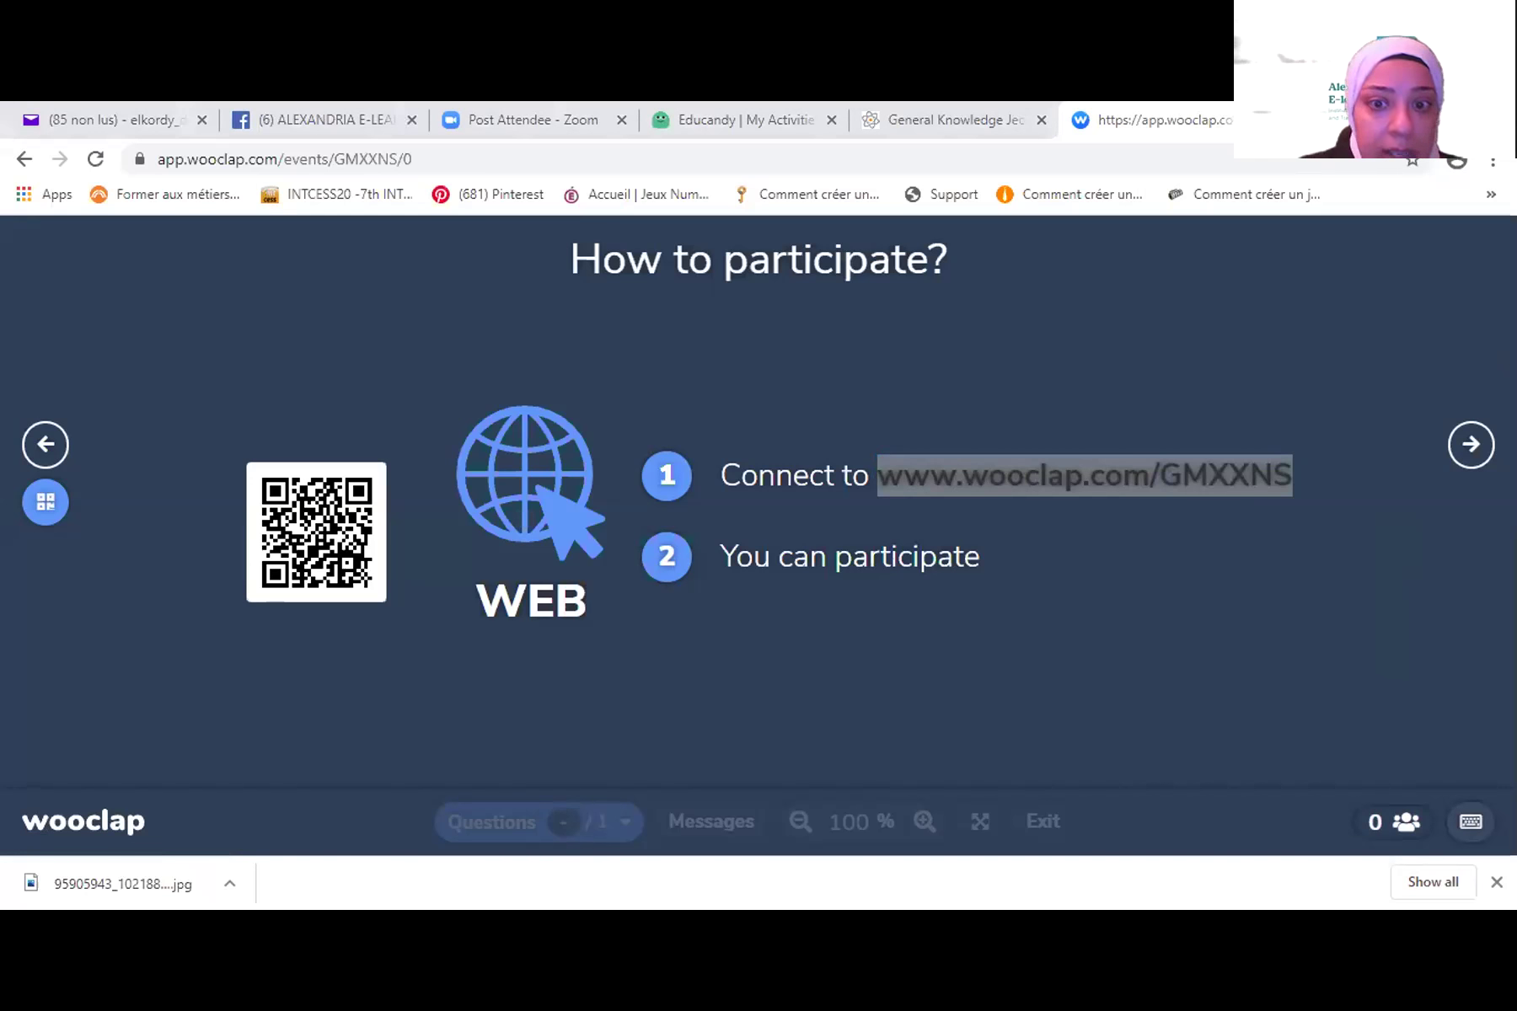
left_click(37, 460)
key("Right")
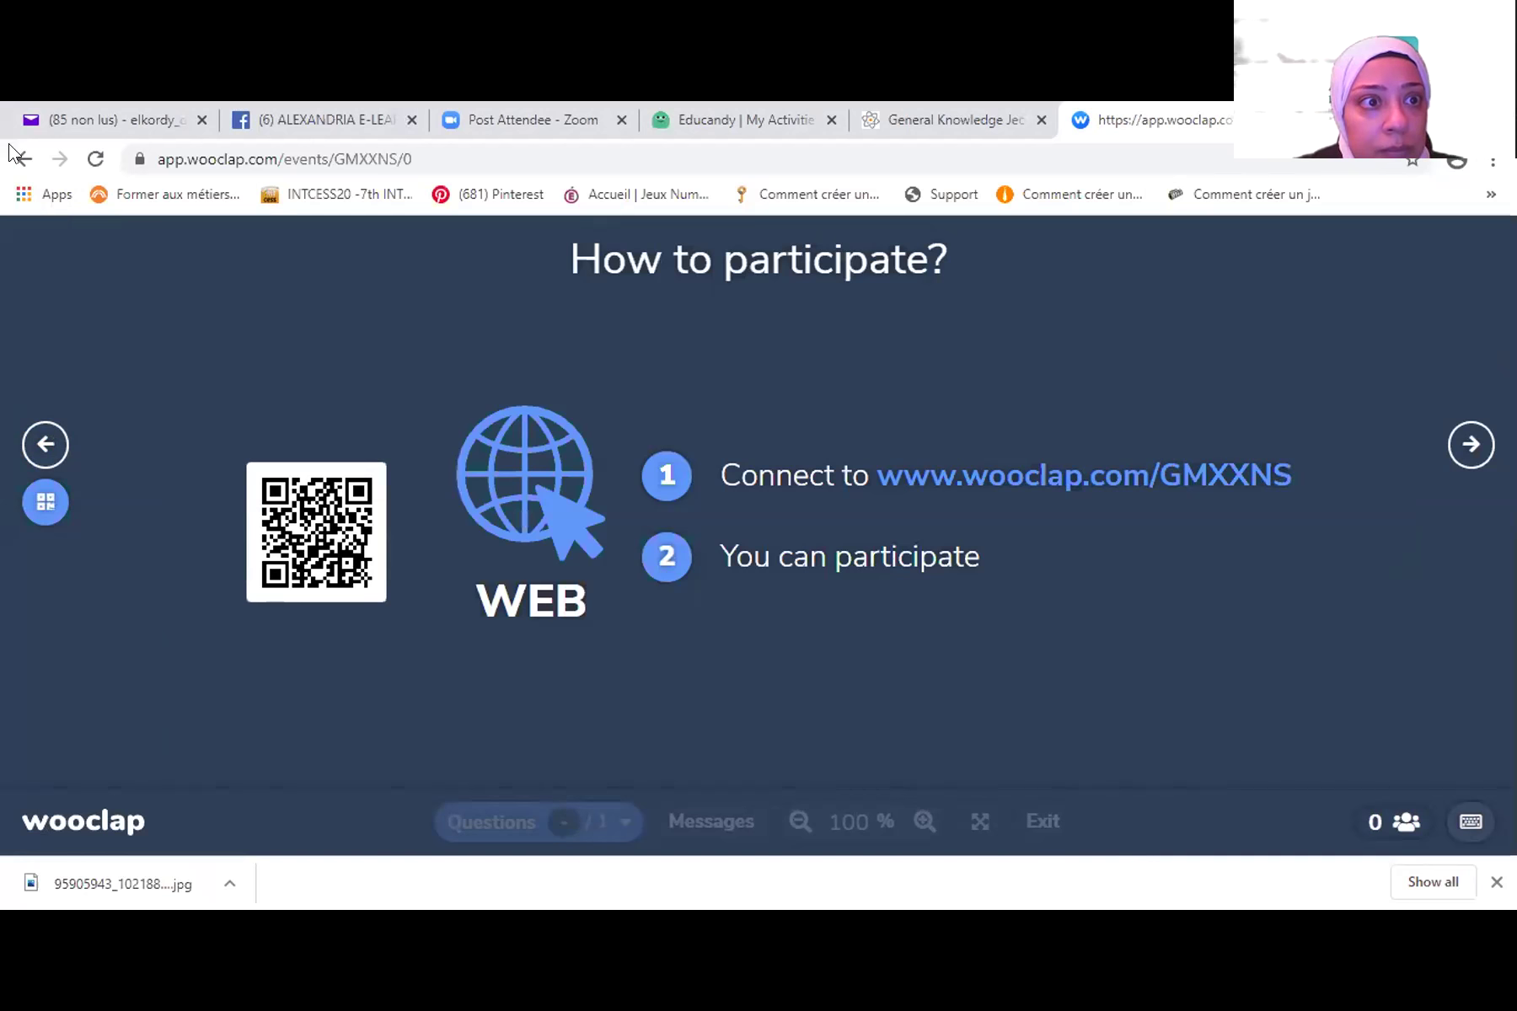
- Return to the events list, stop the event in progress and open it for editing
left_click(23, 159)
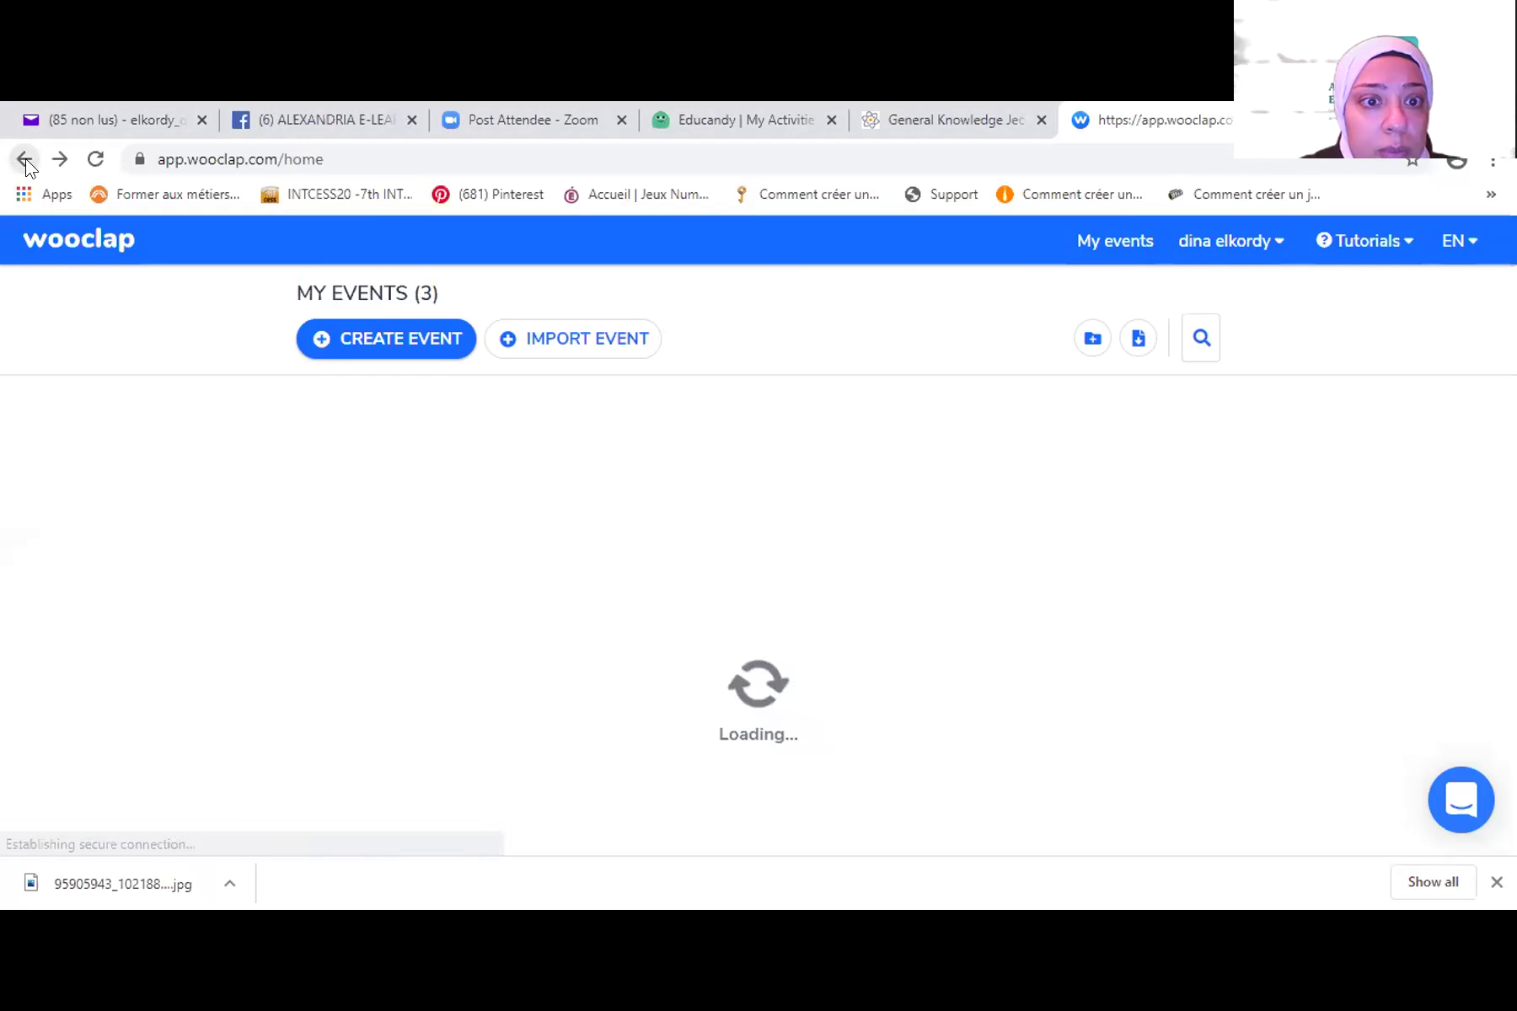
left_click(24, 159)
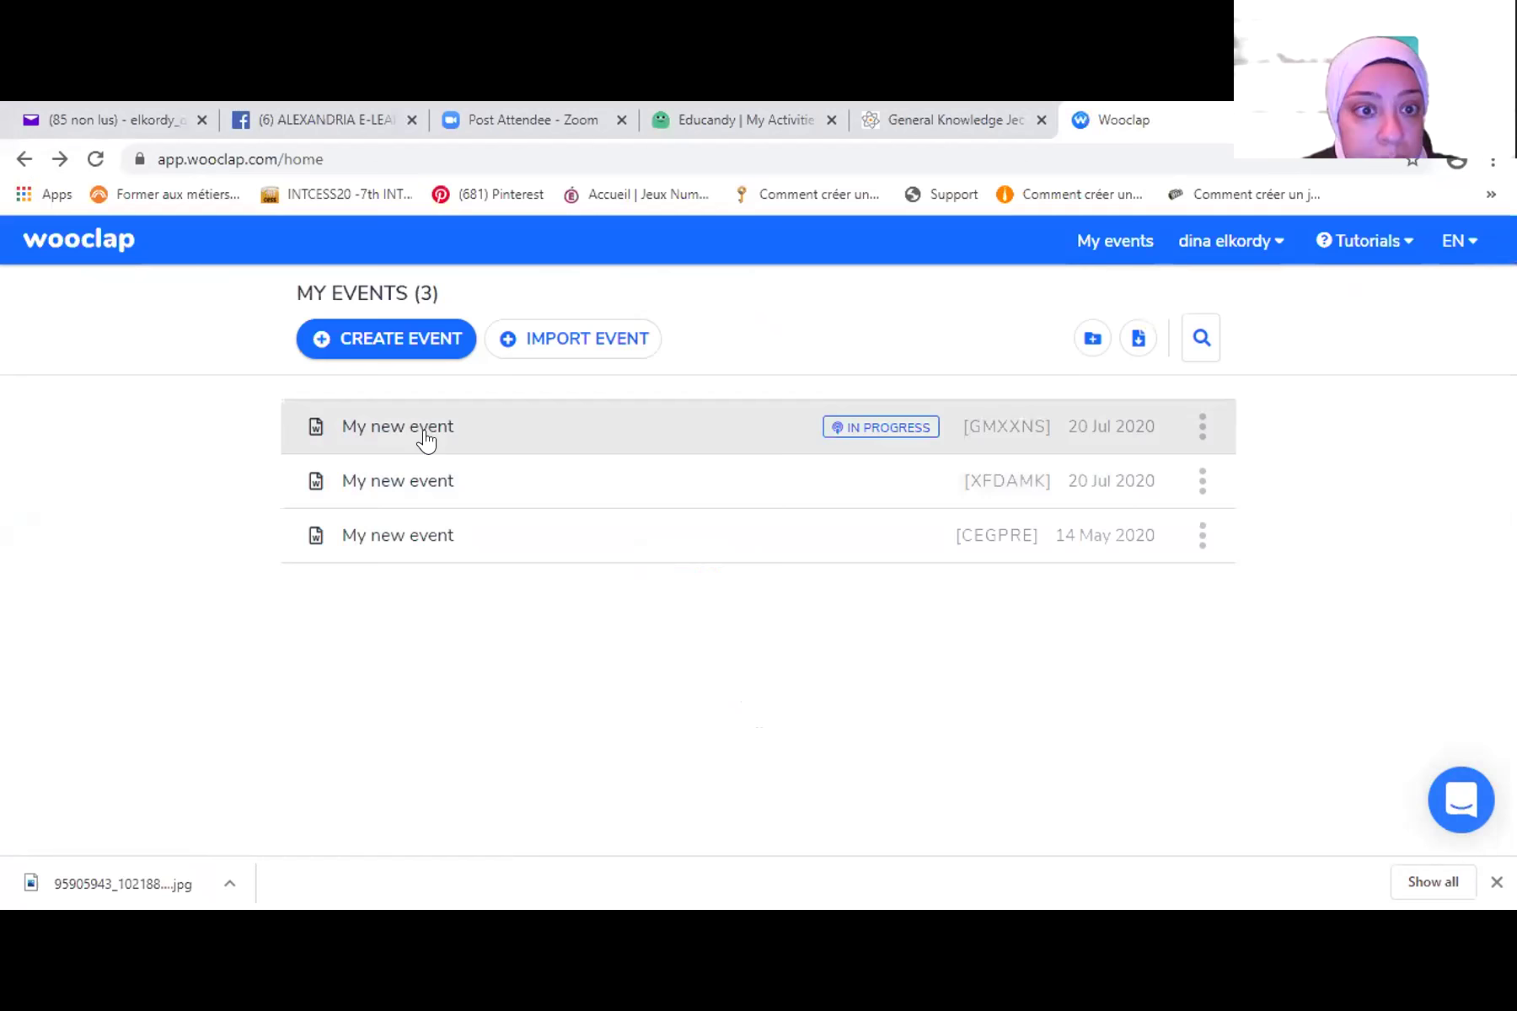
left_click(426, 434)
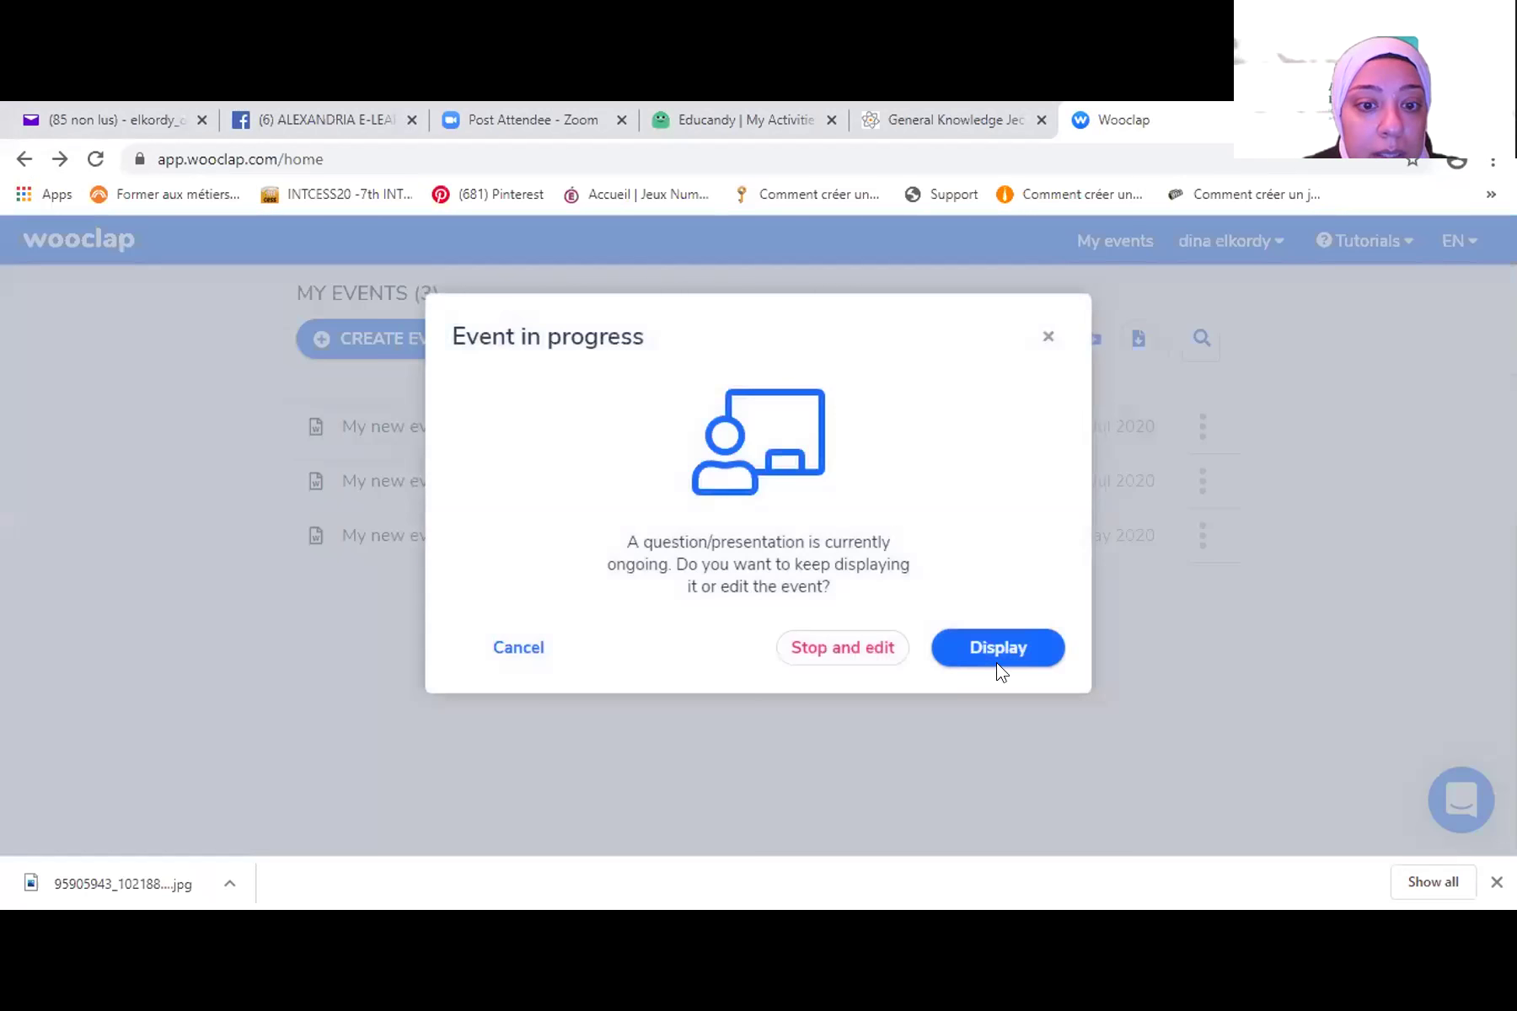
left_click(882, 649)
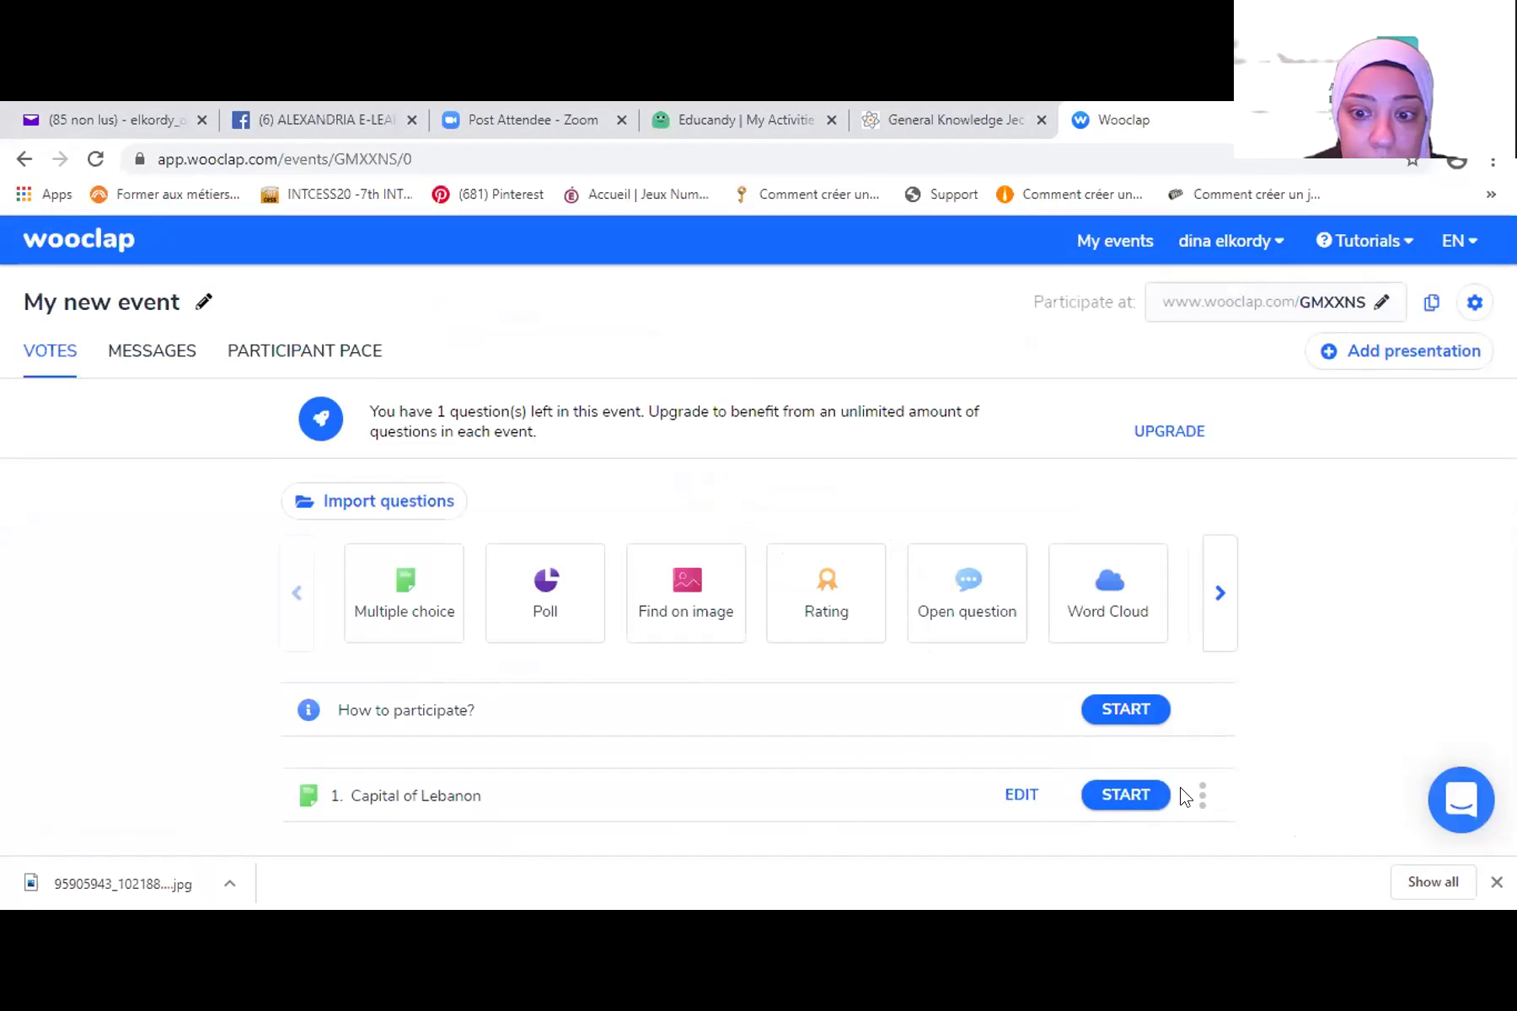
- Reopen the "Capital of Lebanon" question, save it without changes and view its additional options
left_click(1022, 794)
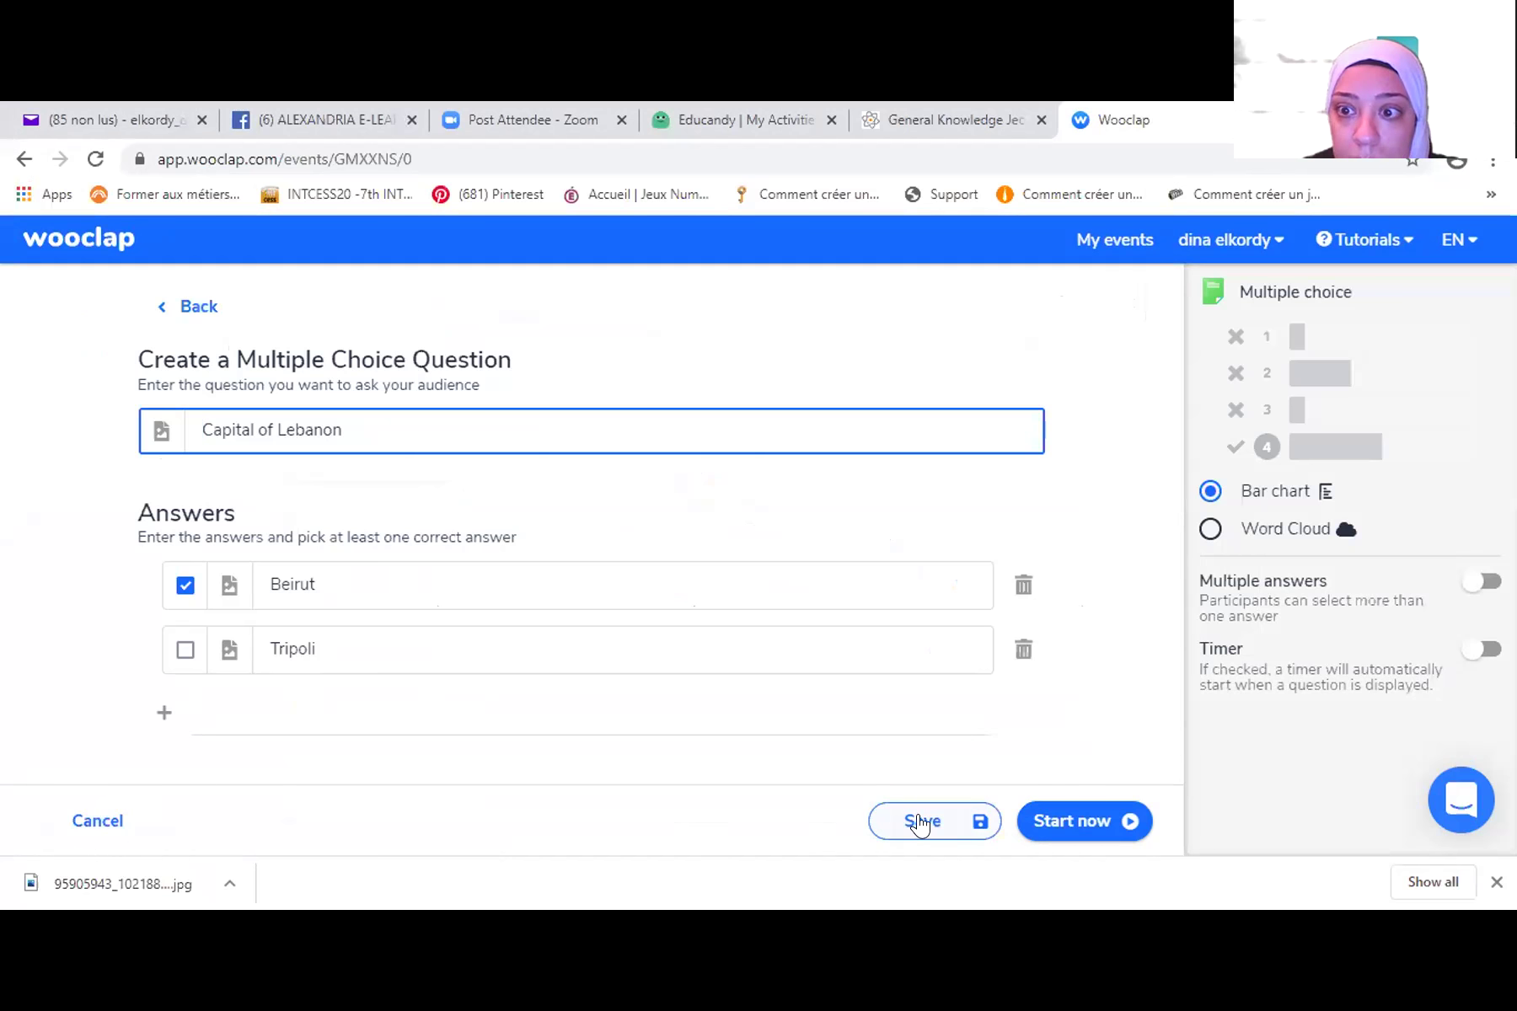
left_click(921, 823)
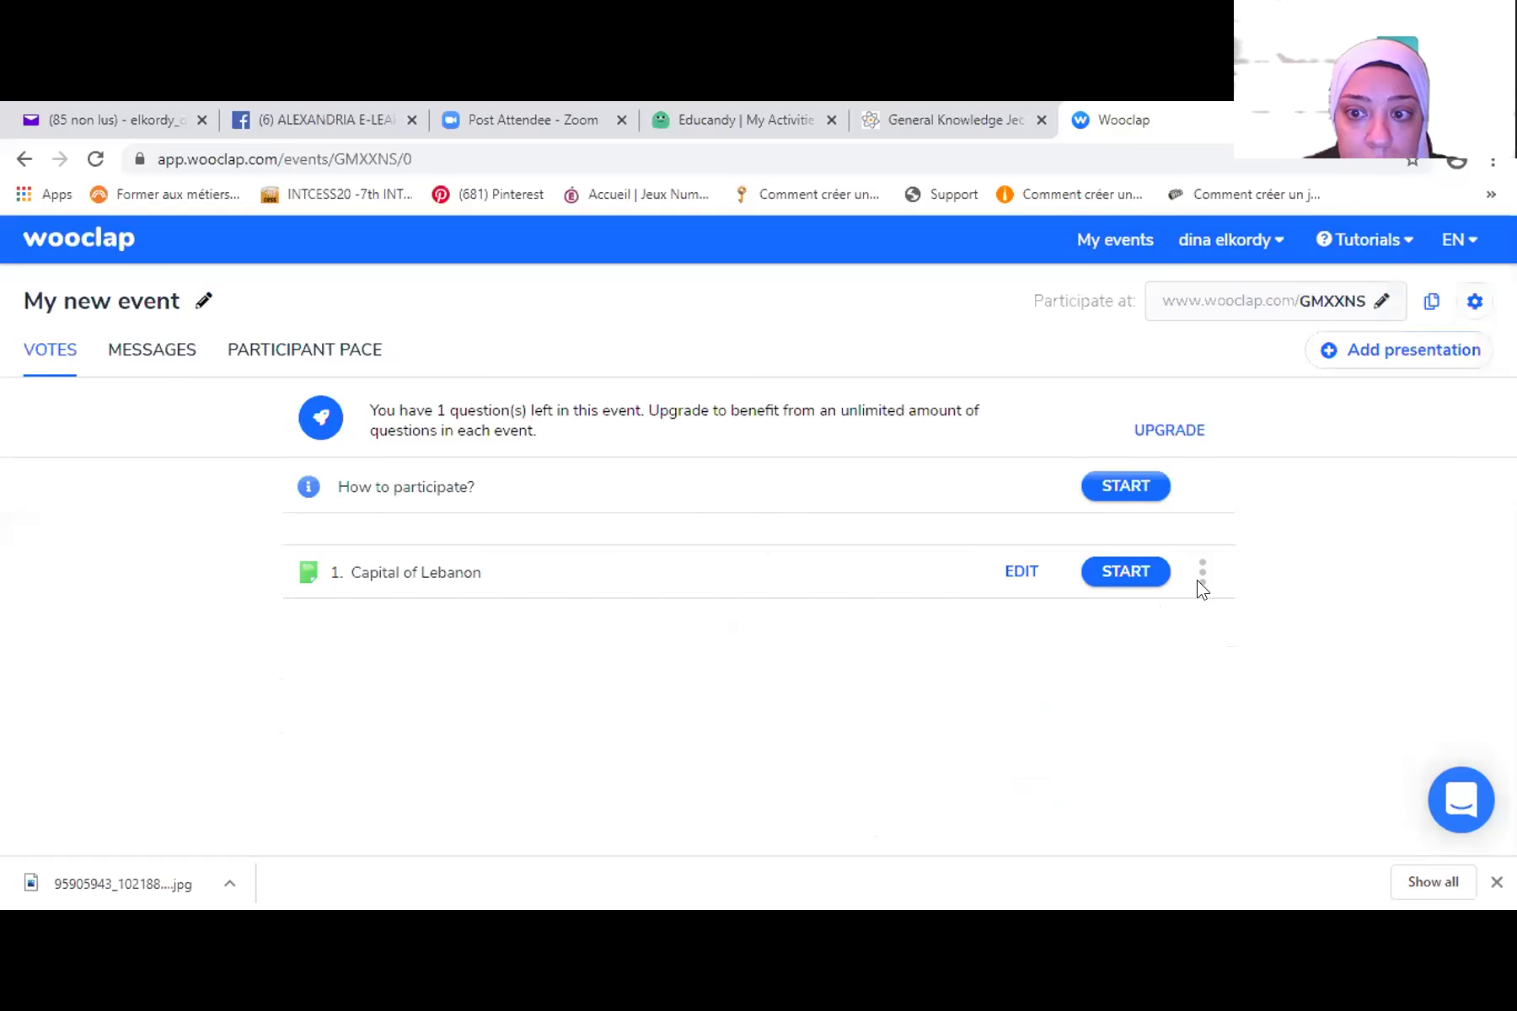
left_click(1201, 580)
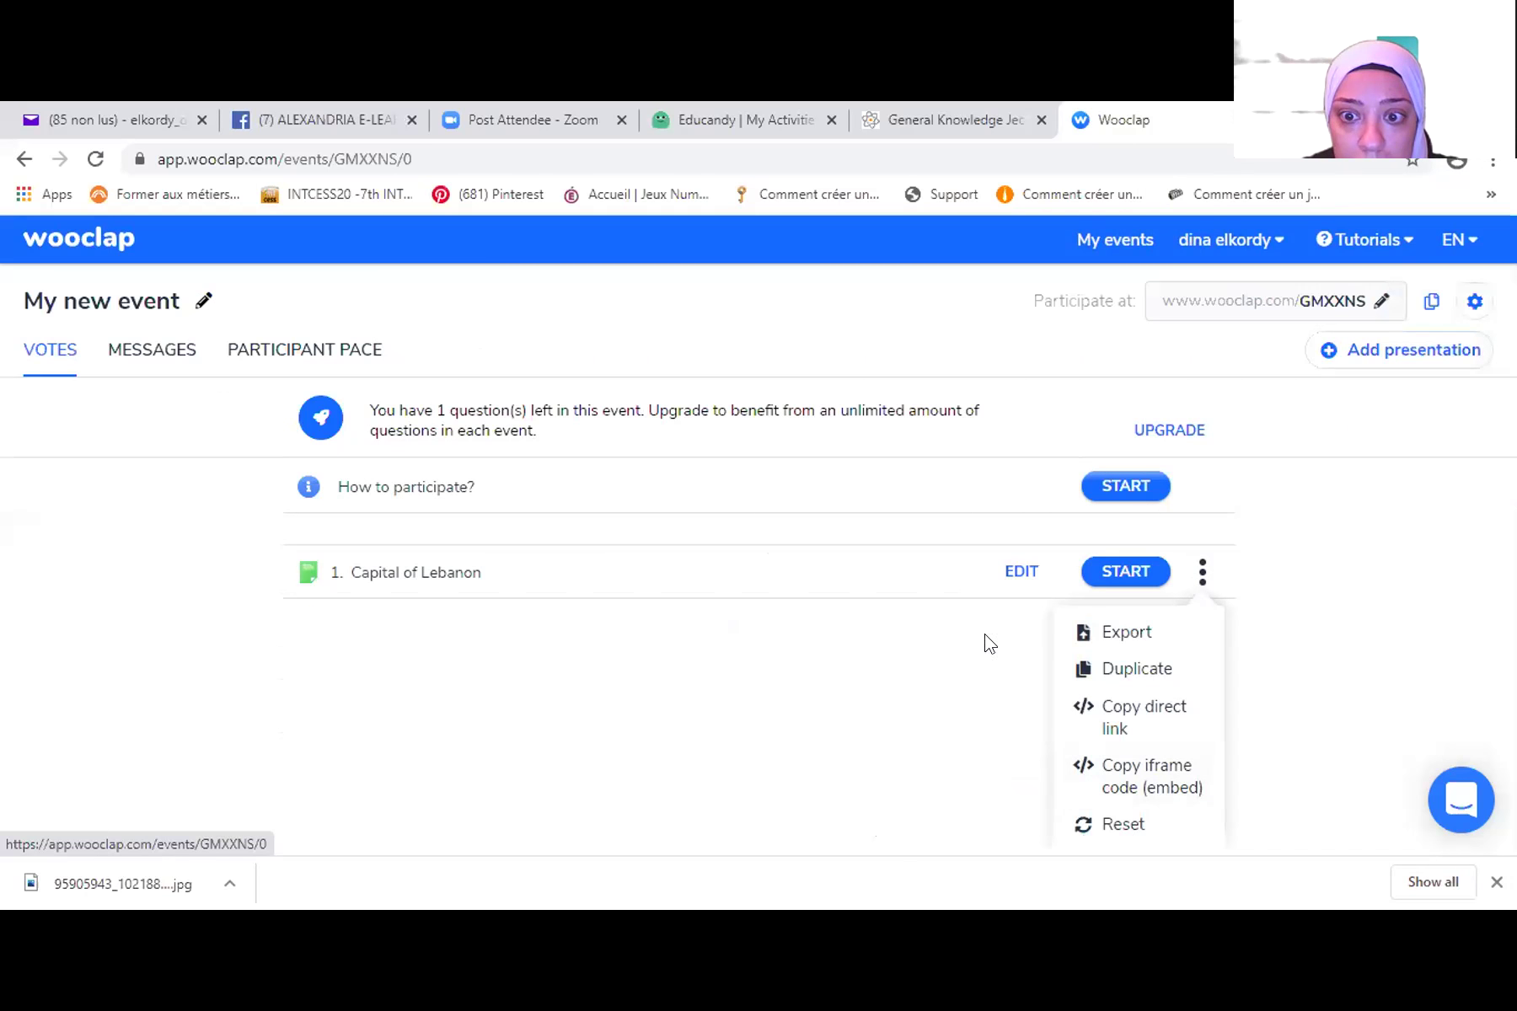
- Start presenting the "Capital of Lebanon" question, return to the events list and resume displaying the event
left_click(1117, 573)
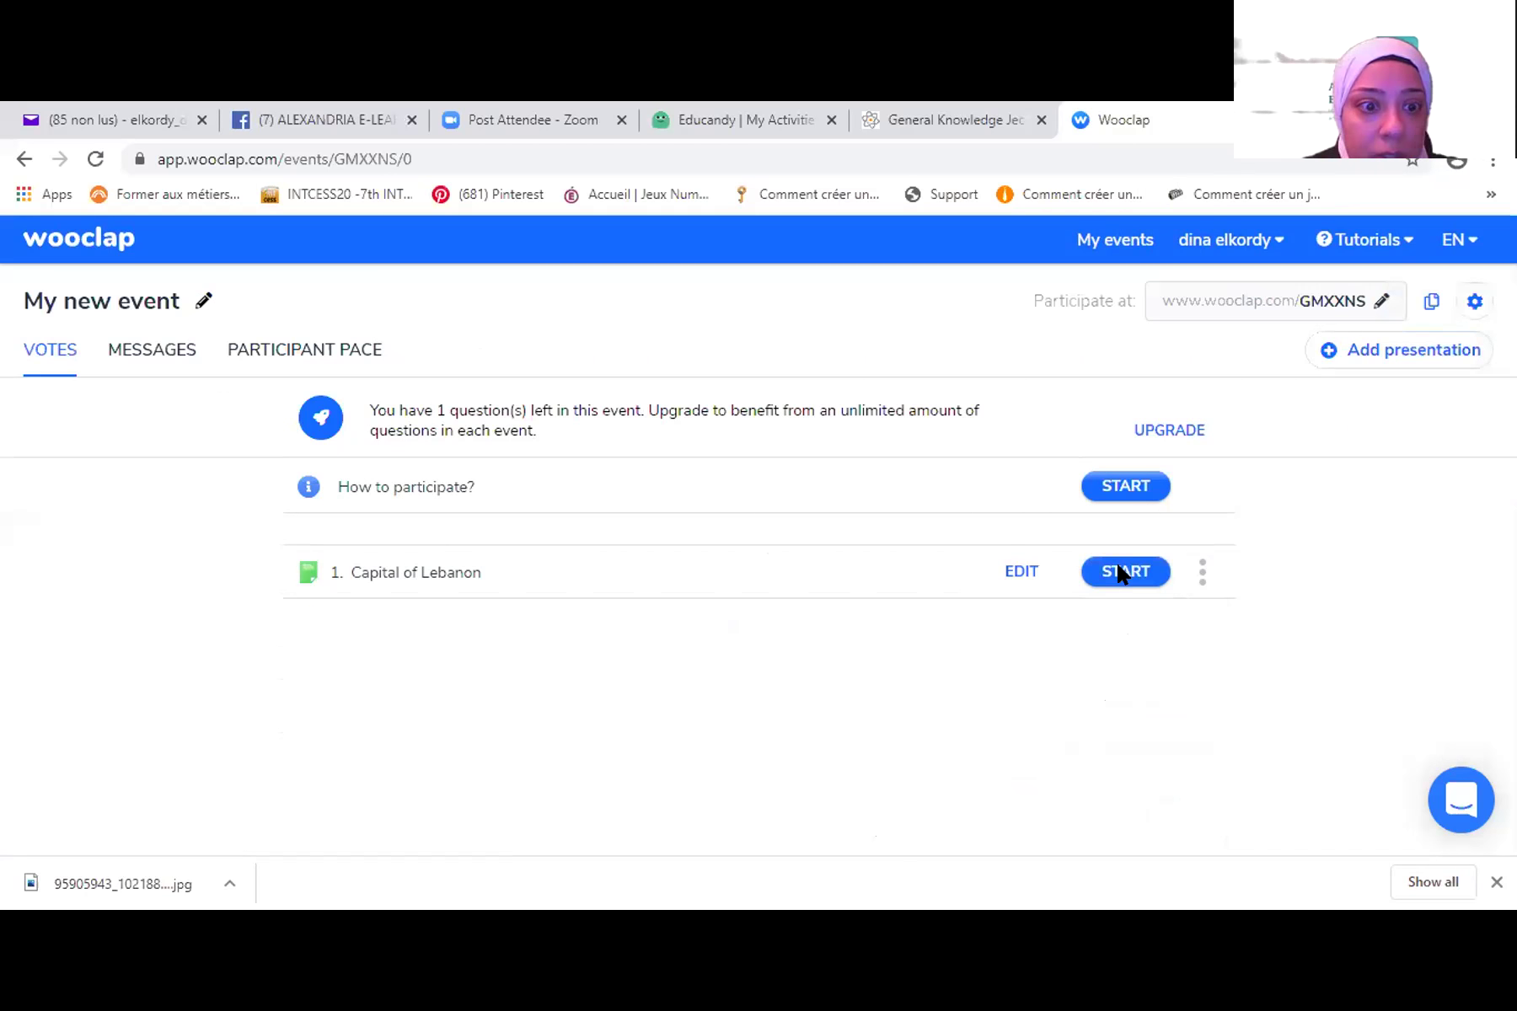
left_click(1118, 573)
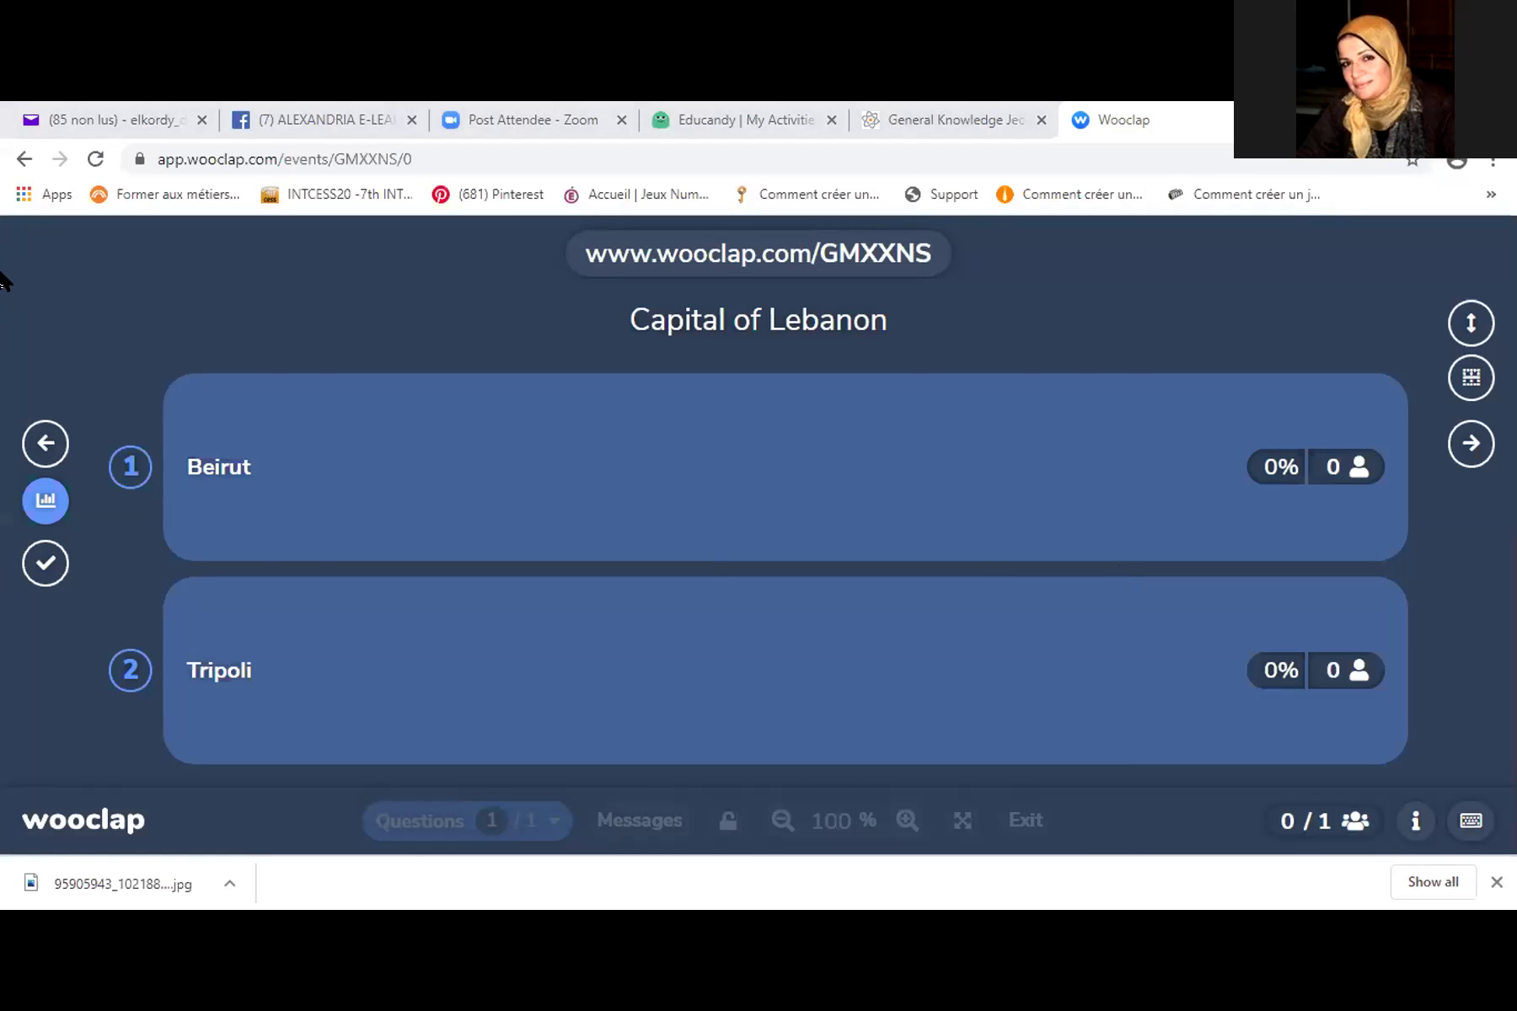
left_click(23, 161)
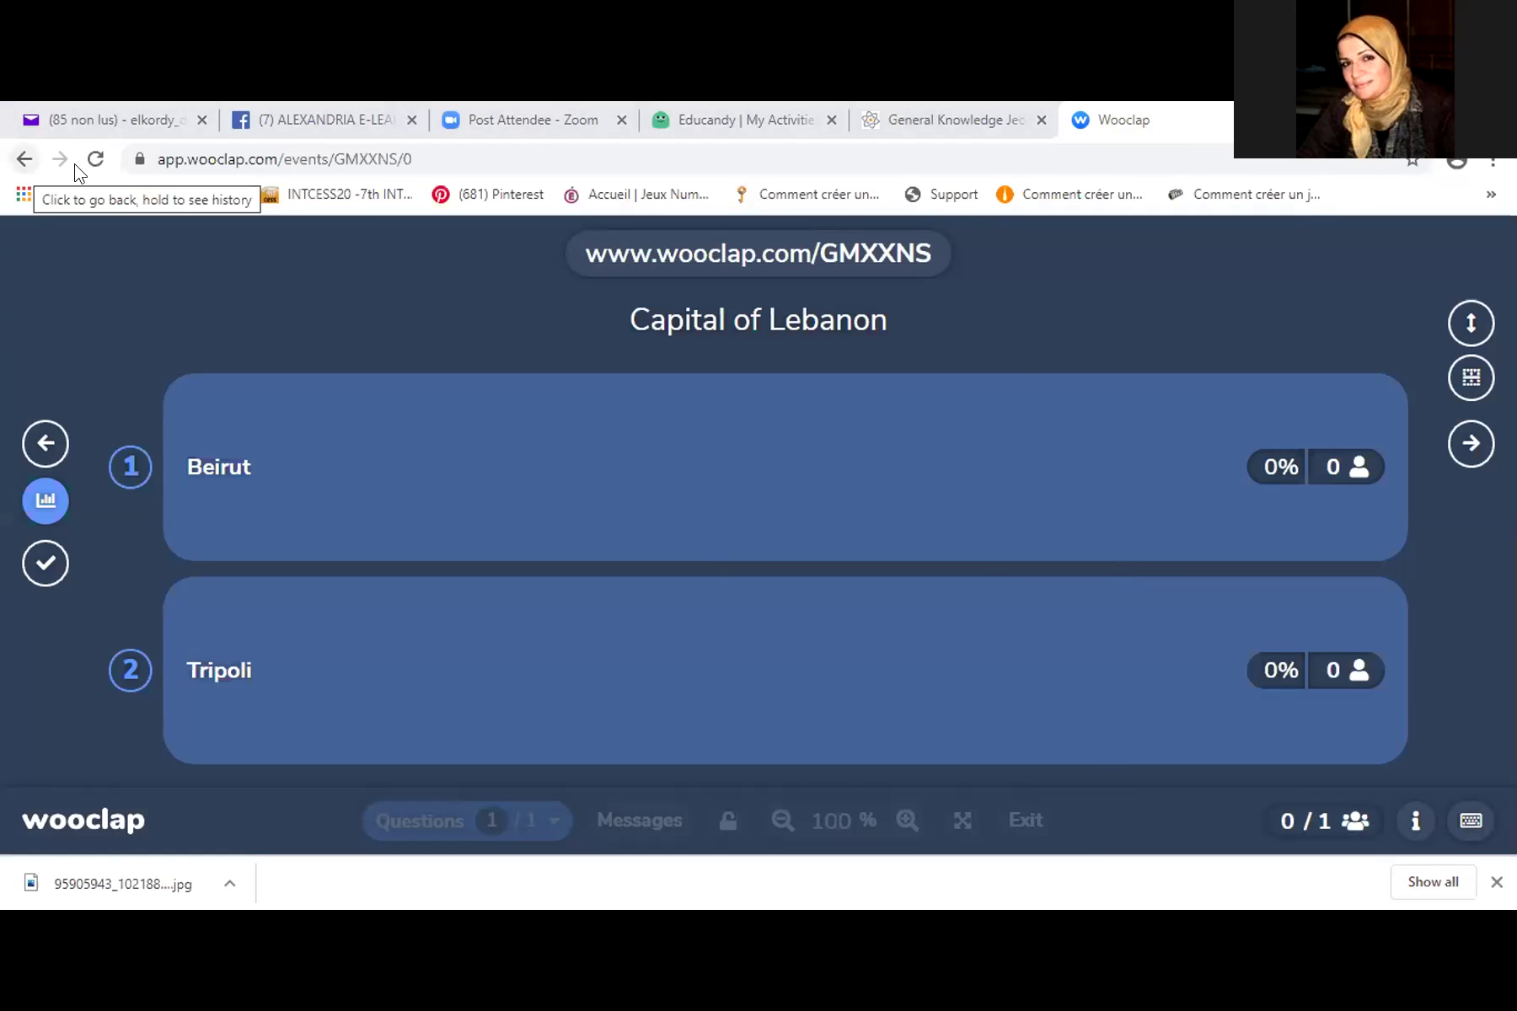
left_click(859, 426)
left_click(999, 654)
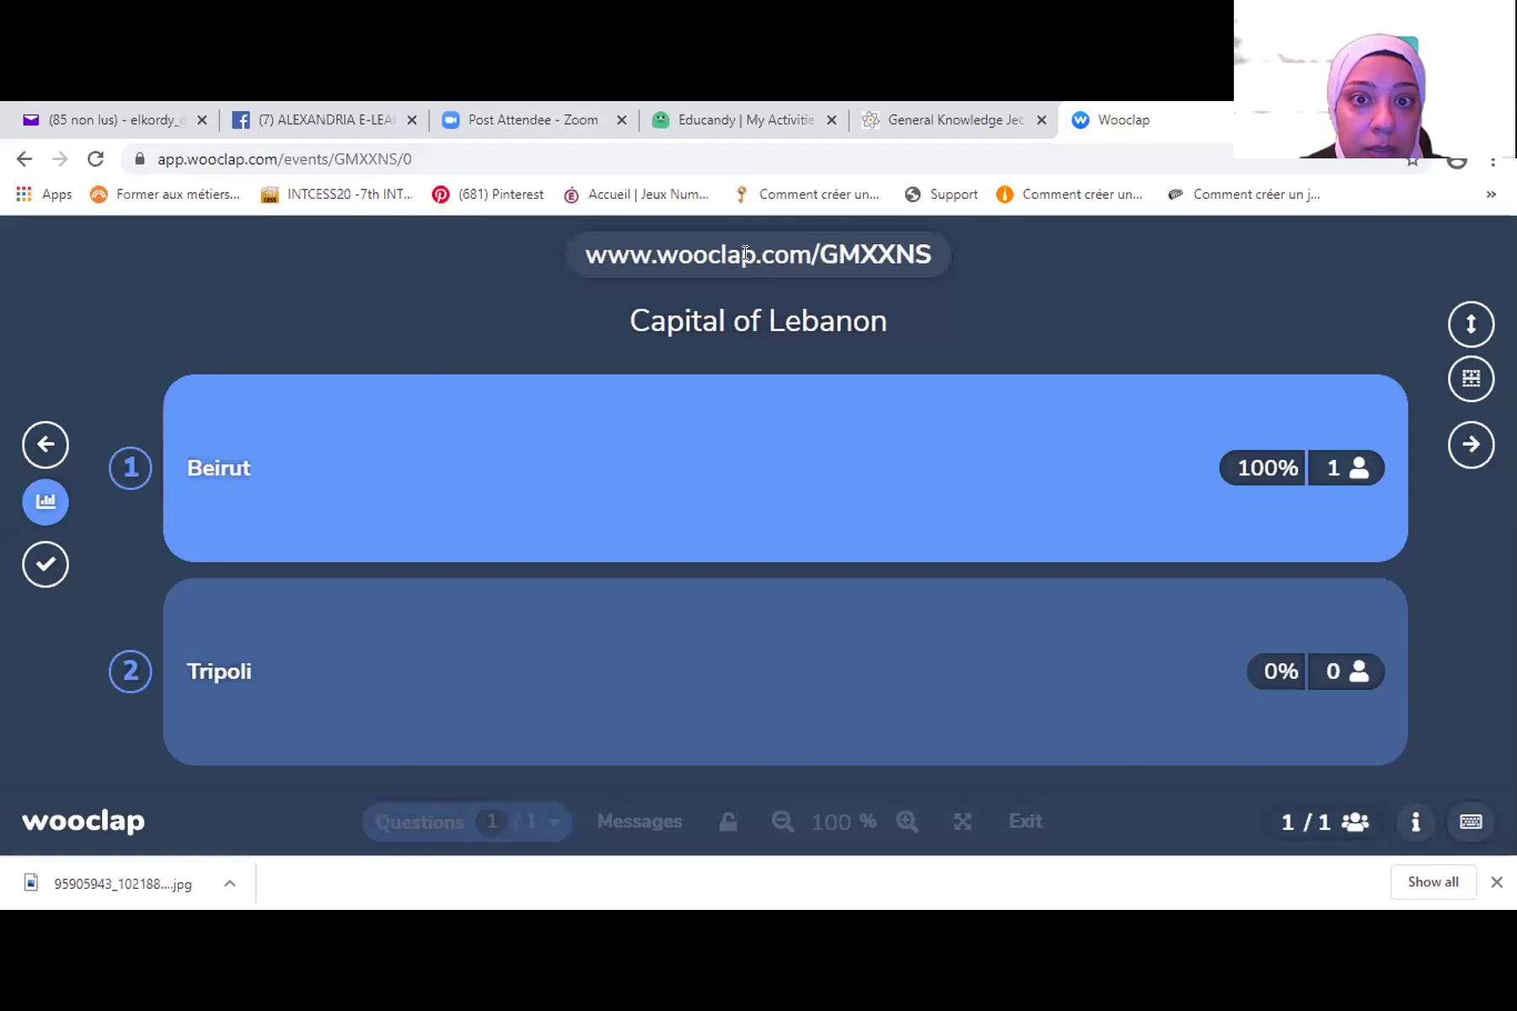
- Copy the full participation link shown above the "Capital of Lebanon" question and share it outside the browser
double_click(746, 253)
left_click(746, 253)
double_click(746, 253)
left_click(569, 252)
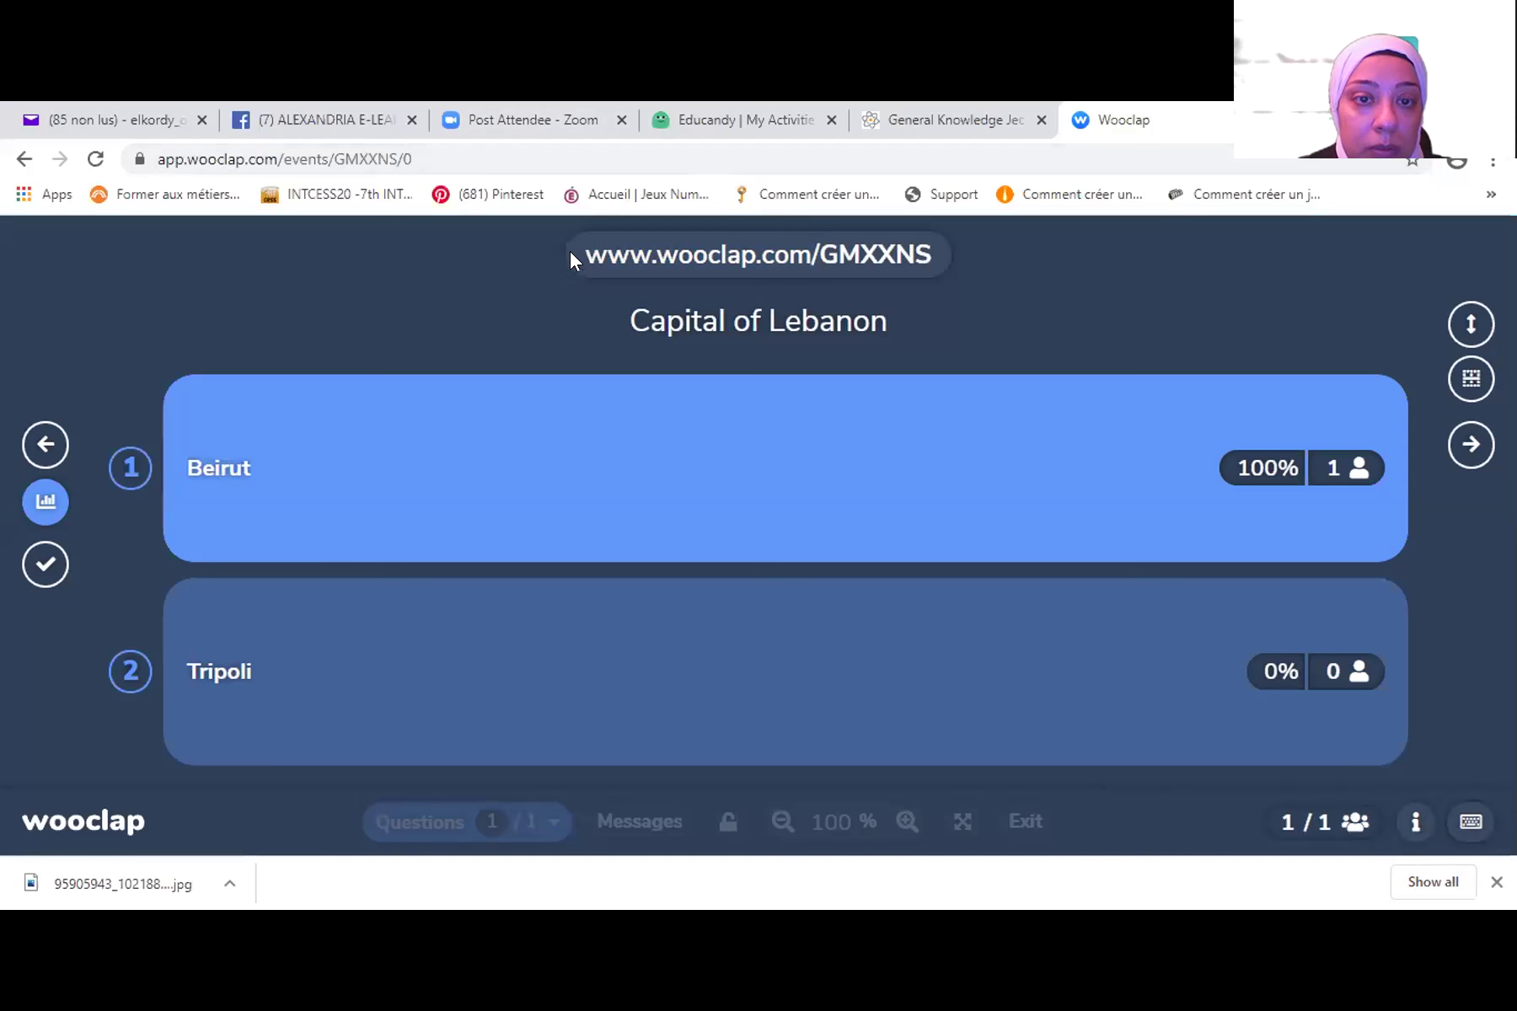
left_click_drag(581, 253, 656, 253)
left_click_drag(775, 250, 946, 253)
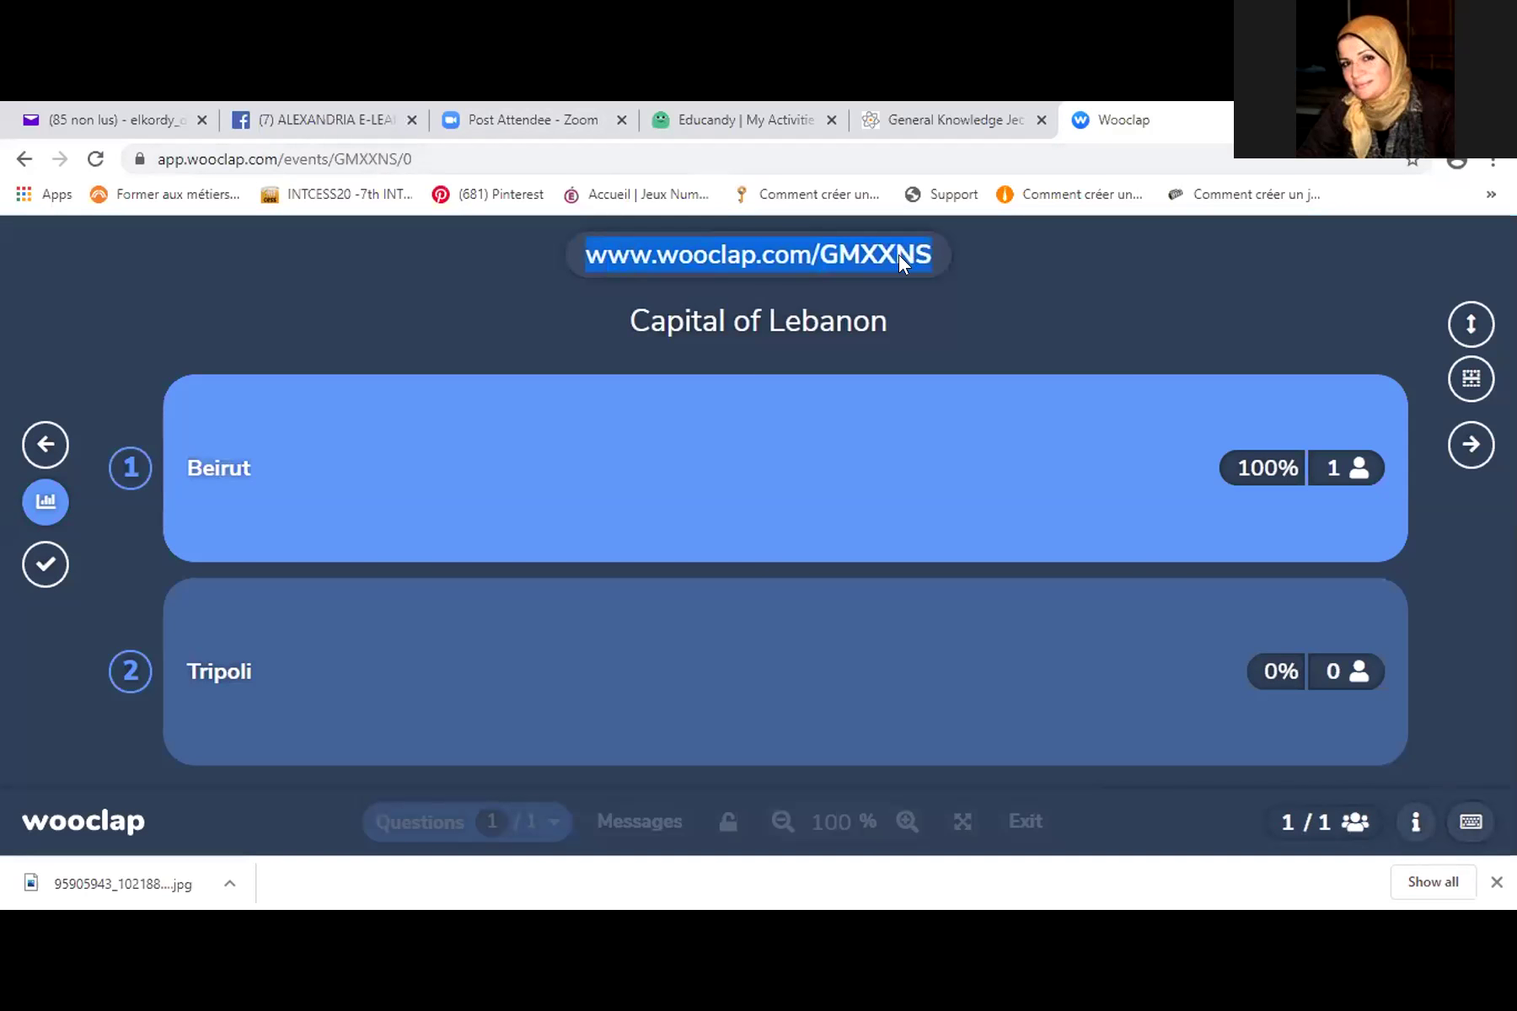
right_click(902, 257)
left_click(957, 275)
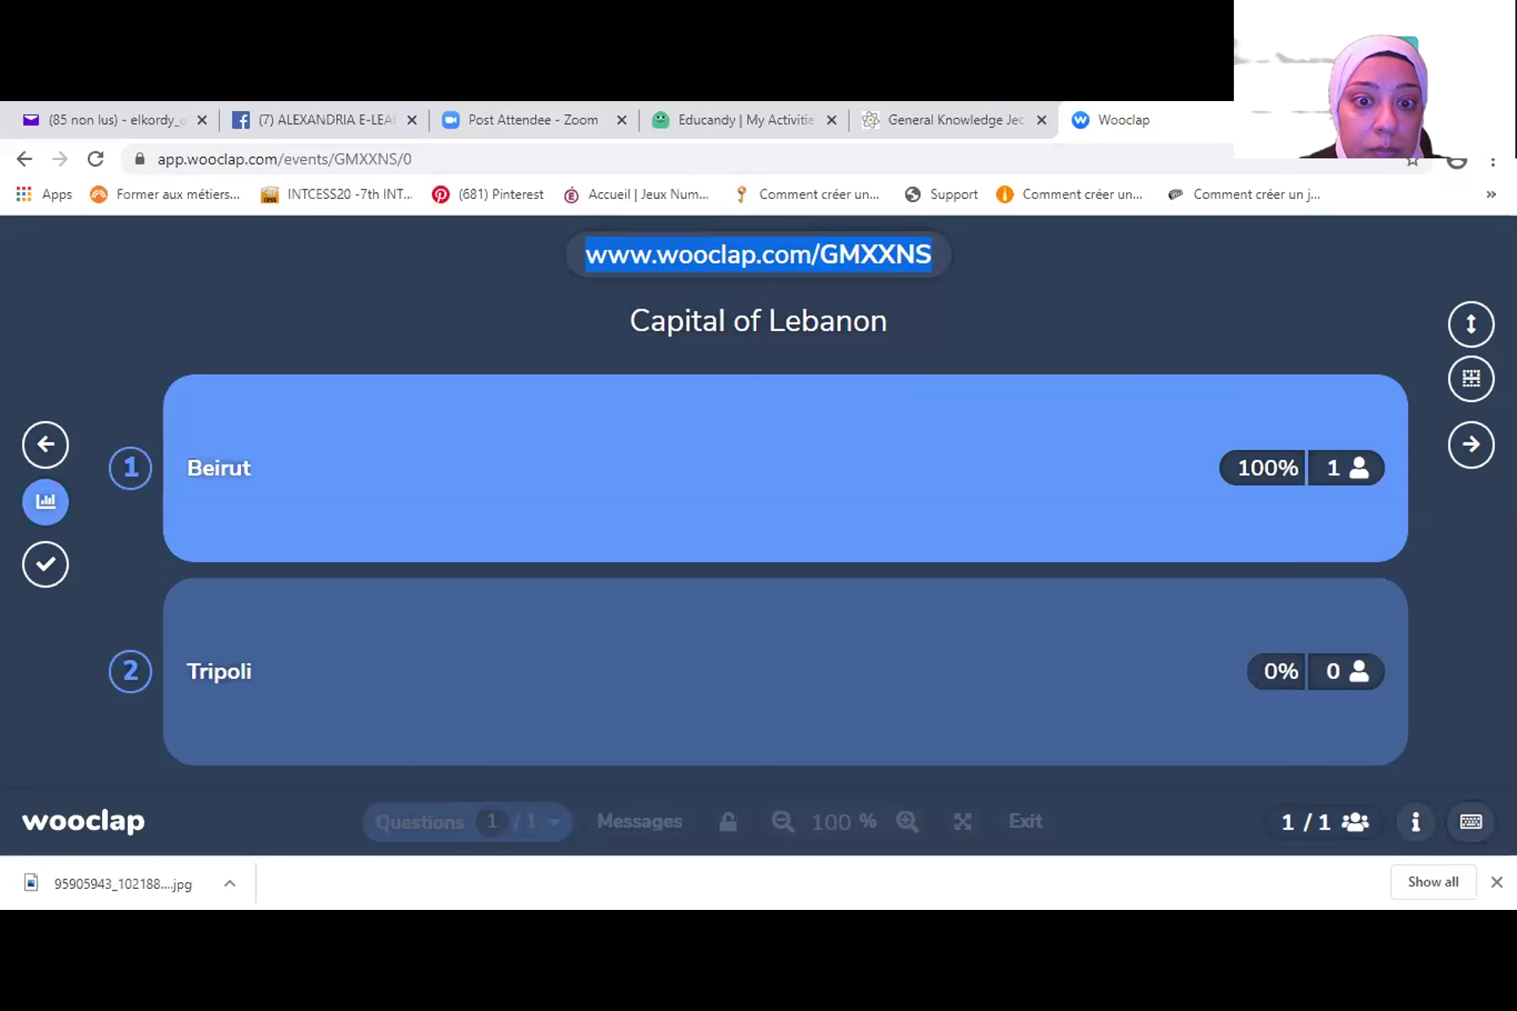
key("alt+Tab")
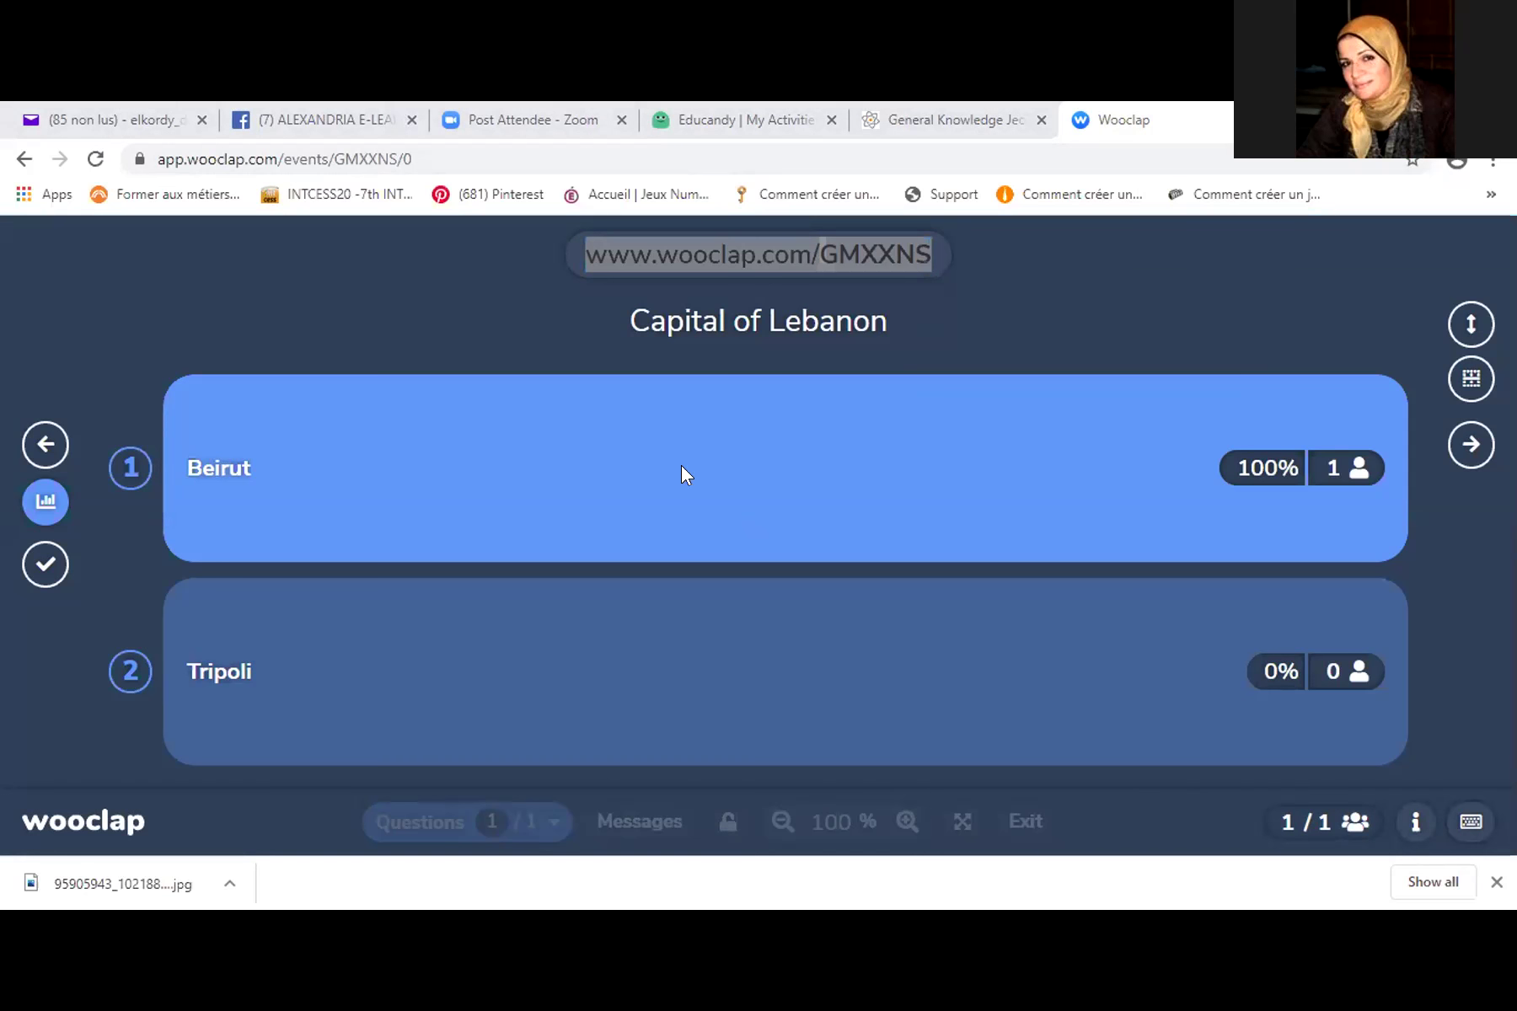
left_click(1359, 468)
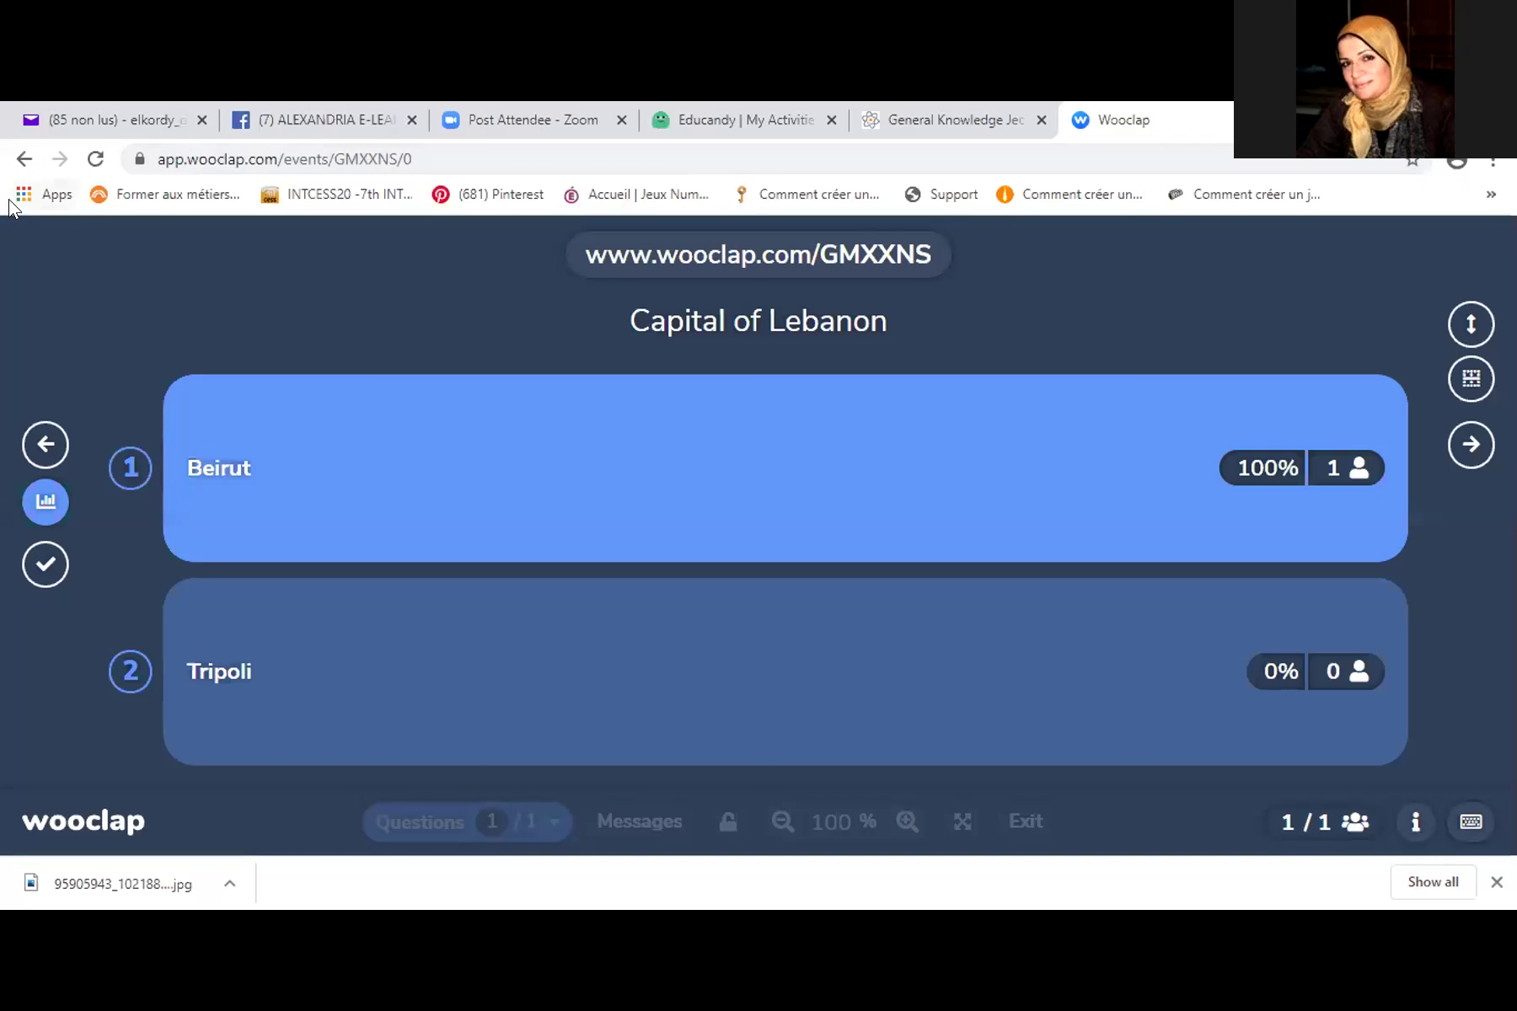
- Return to the events list and delete the two events that are not in progress, XFDAMK and CEGPRE
left_click(23, 158)
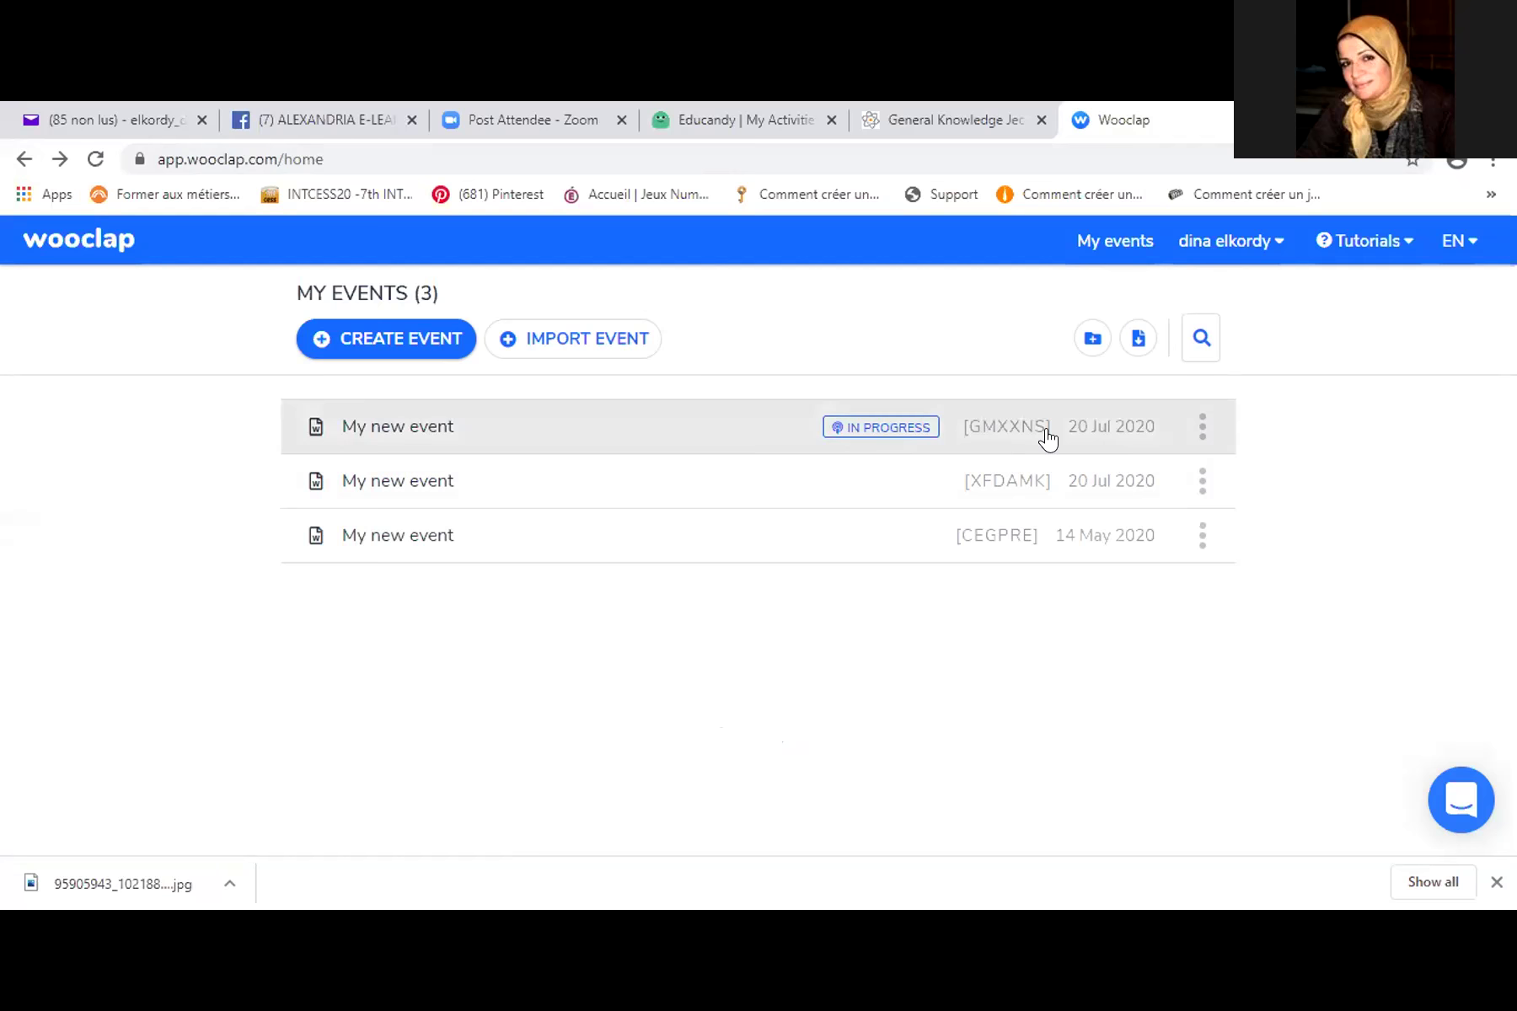
left_click(1200, 428)
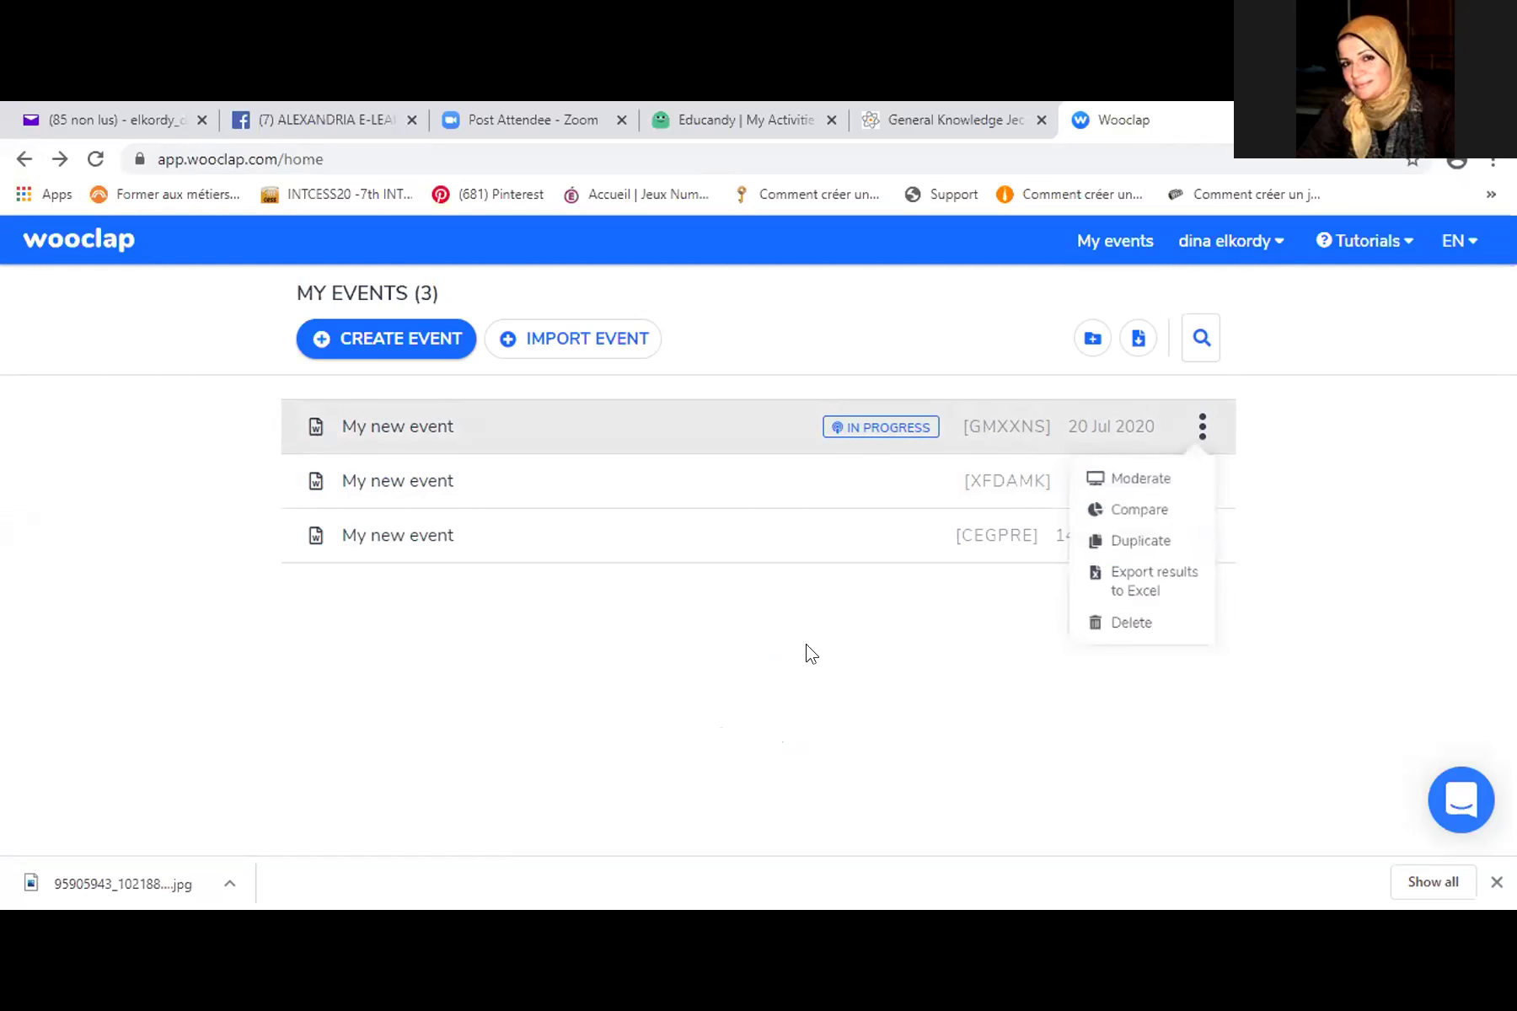
left_click(805, 655)
left_click(1184, 485)
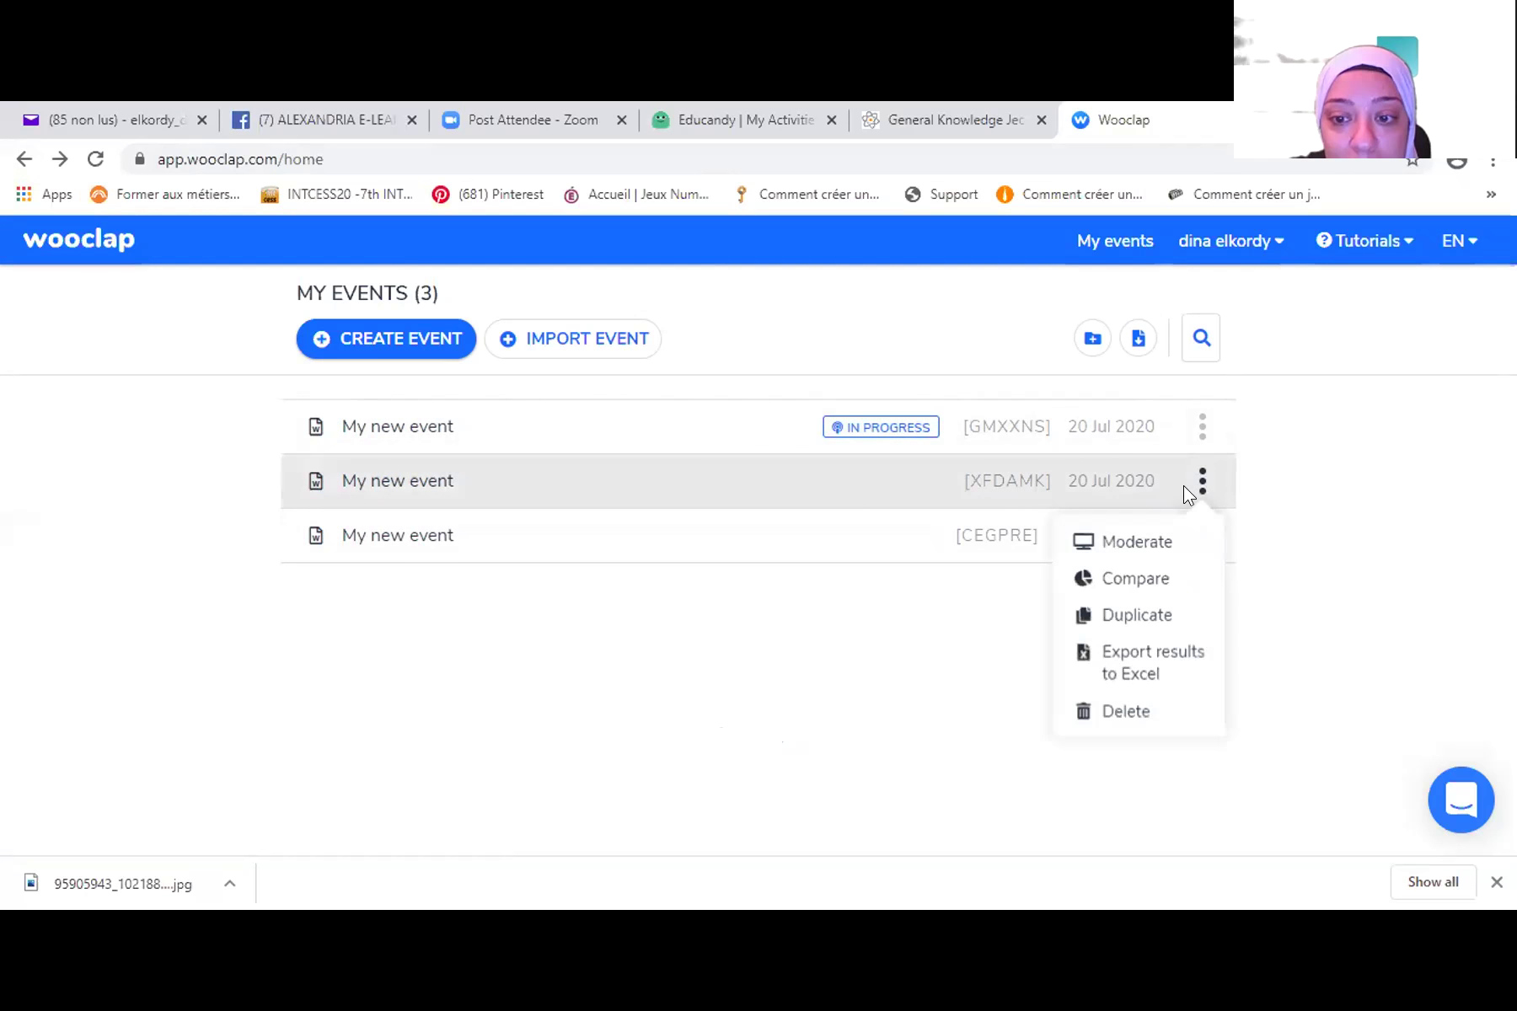
left_click(1126, 718)
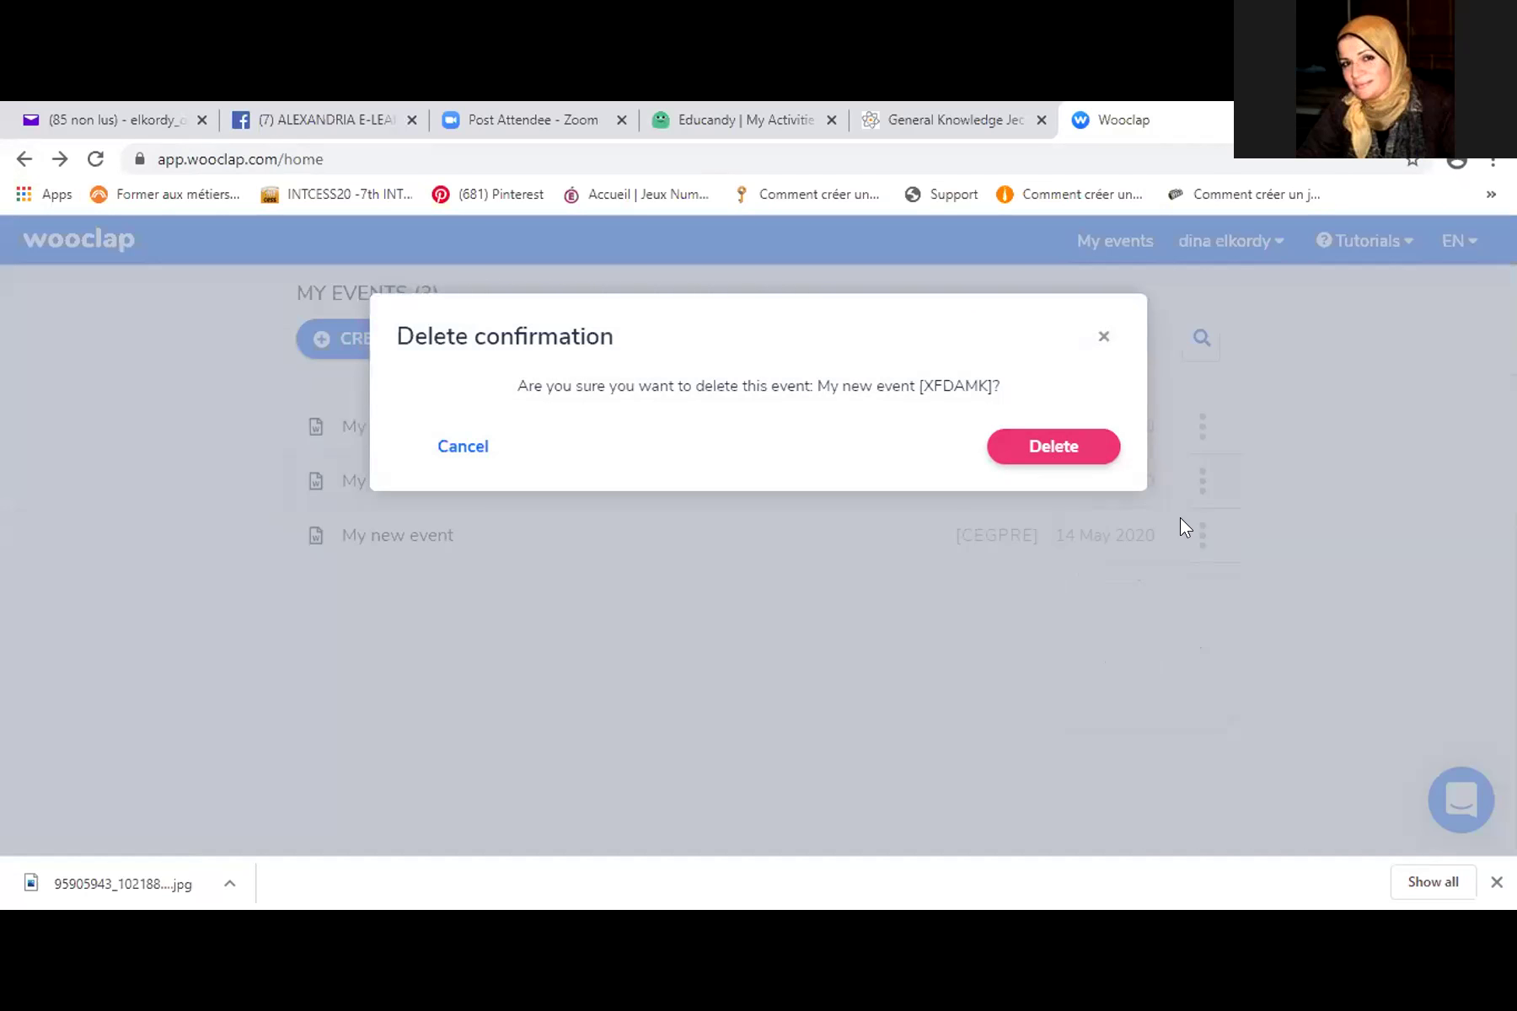
key("Return")
left_click(1200, 476)
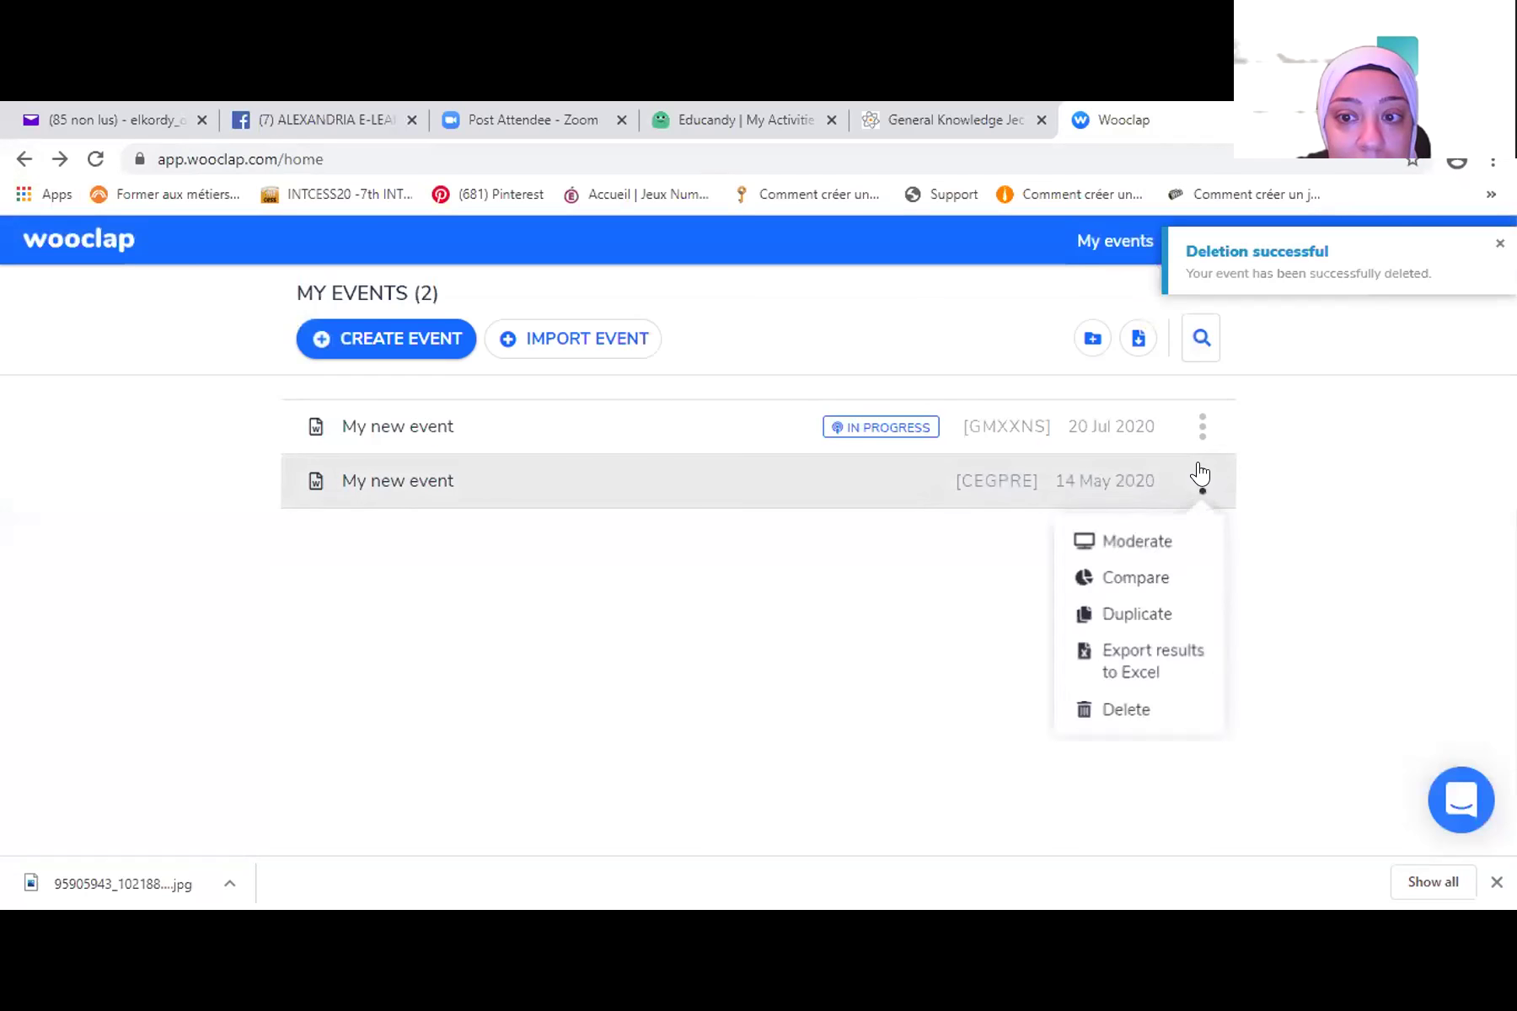
left_click(1131, 715)
left_click(1072, 451)
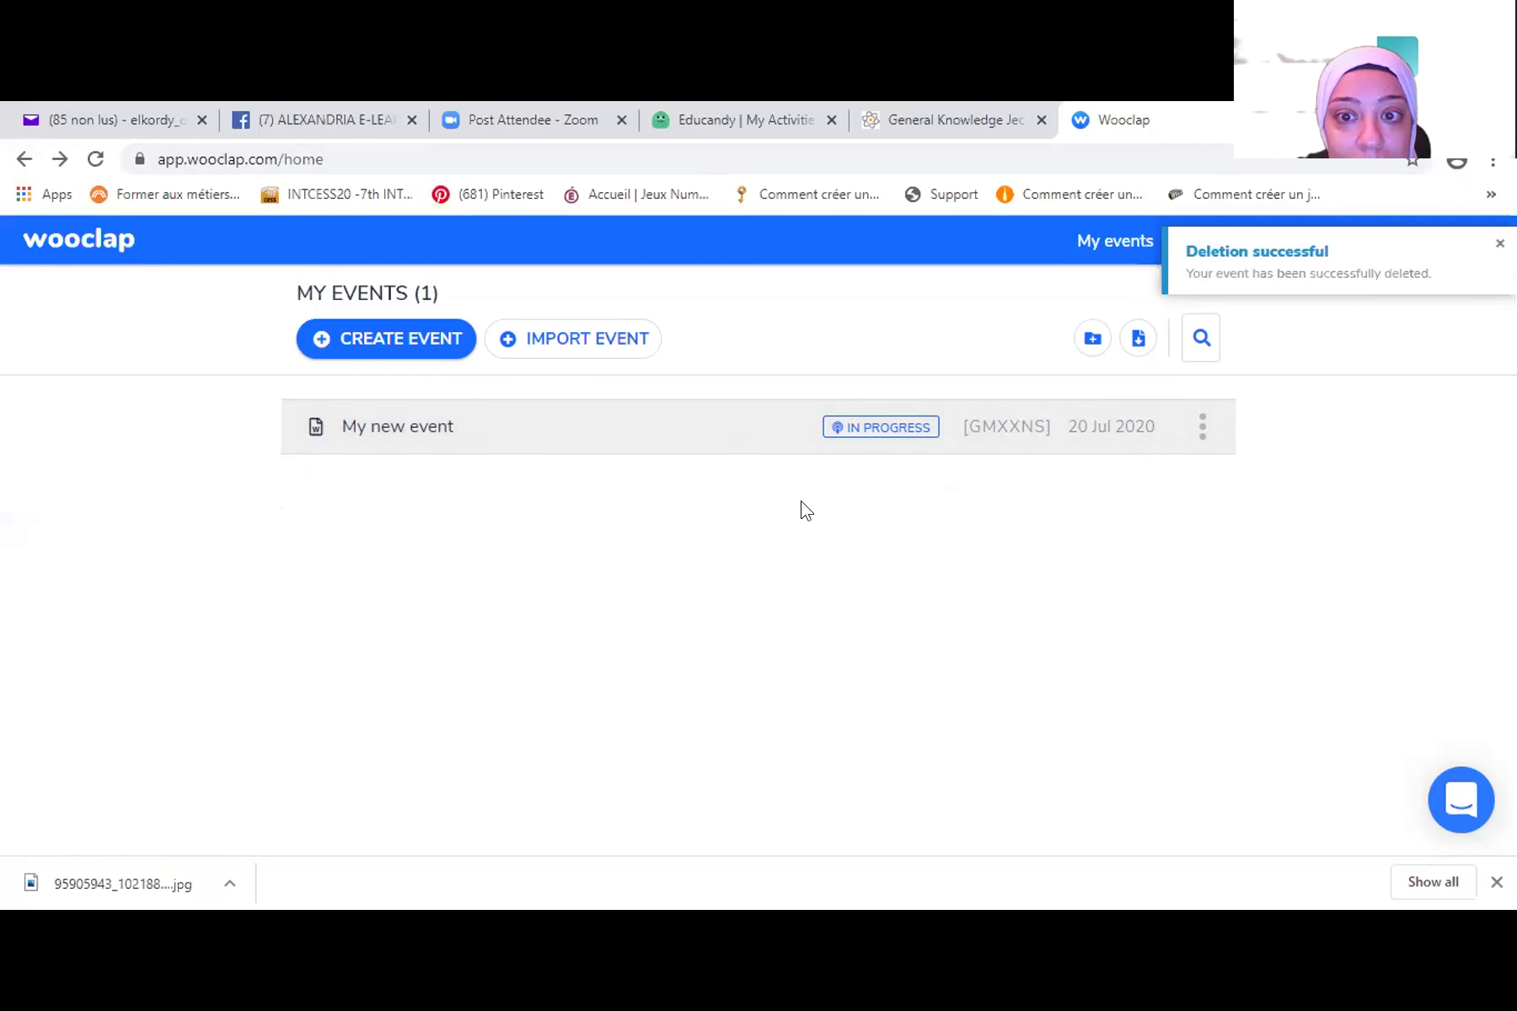
- Resume displaying the event in progress and toggle the "Capital of Lebanon" results, leaving them hidden
left_click(399, 413)
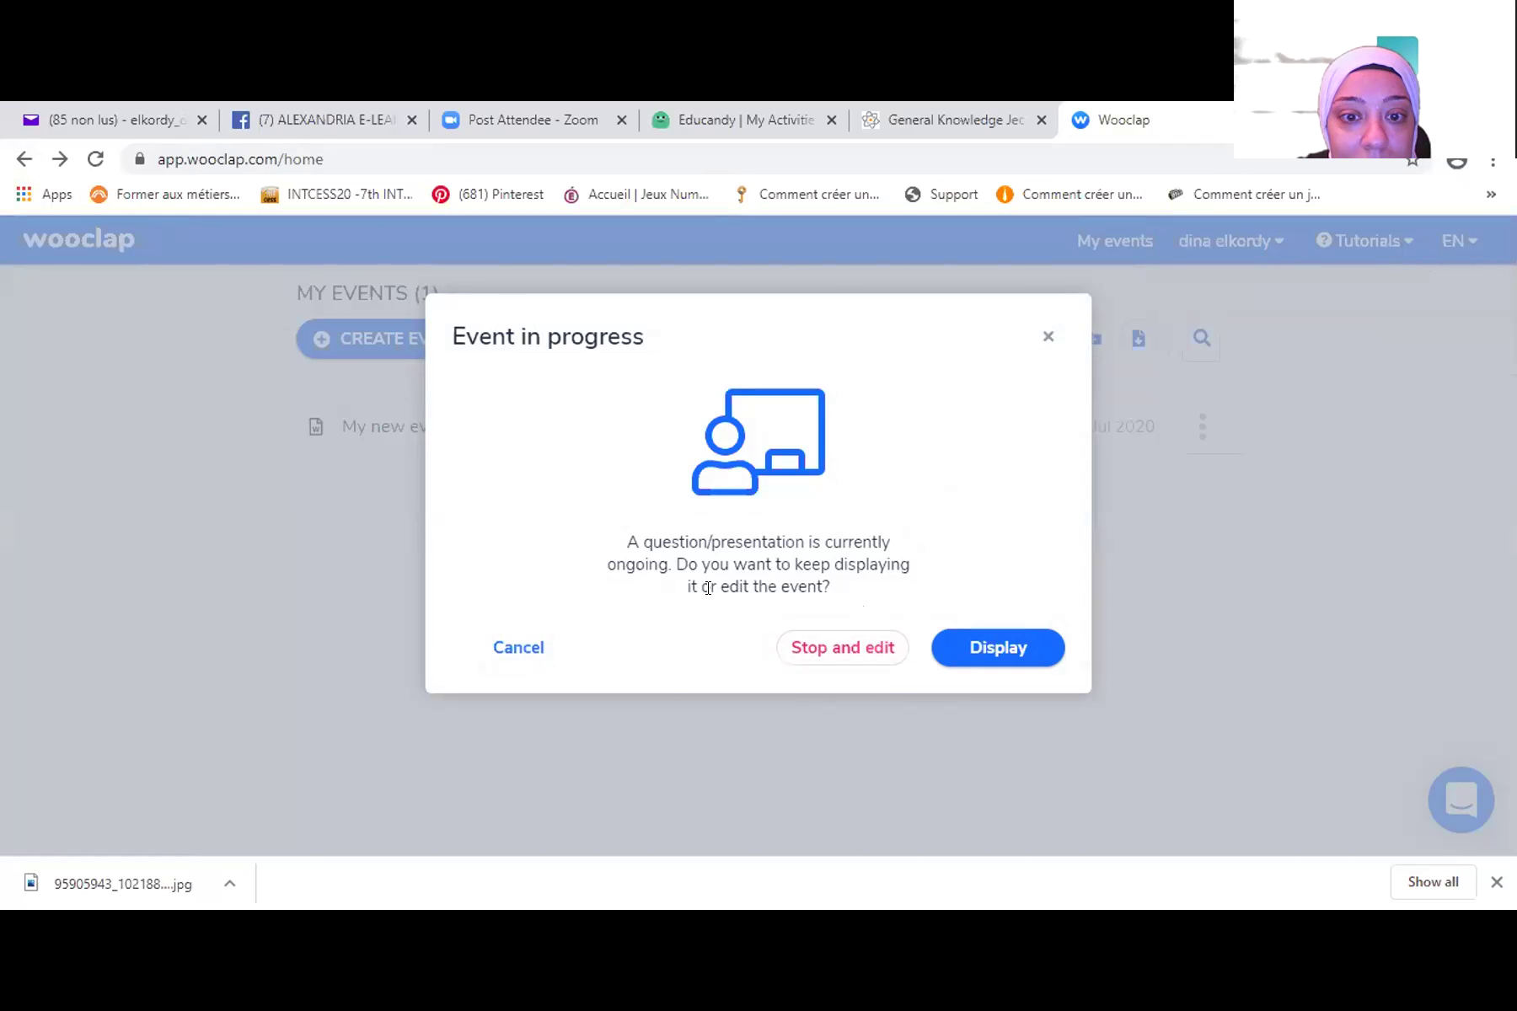
left_click(1046, 337)
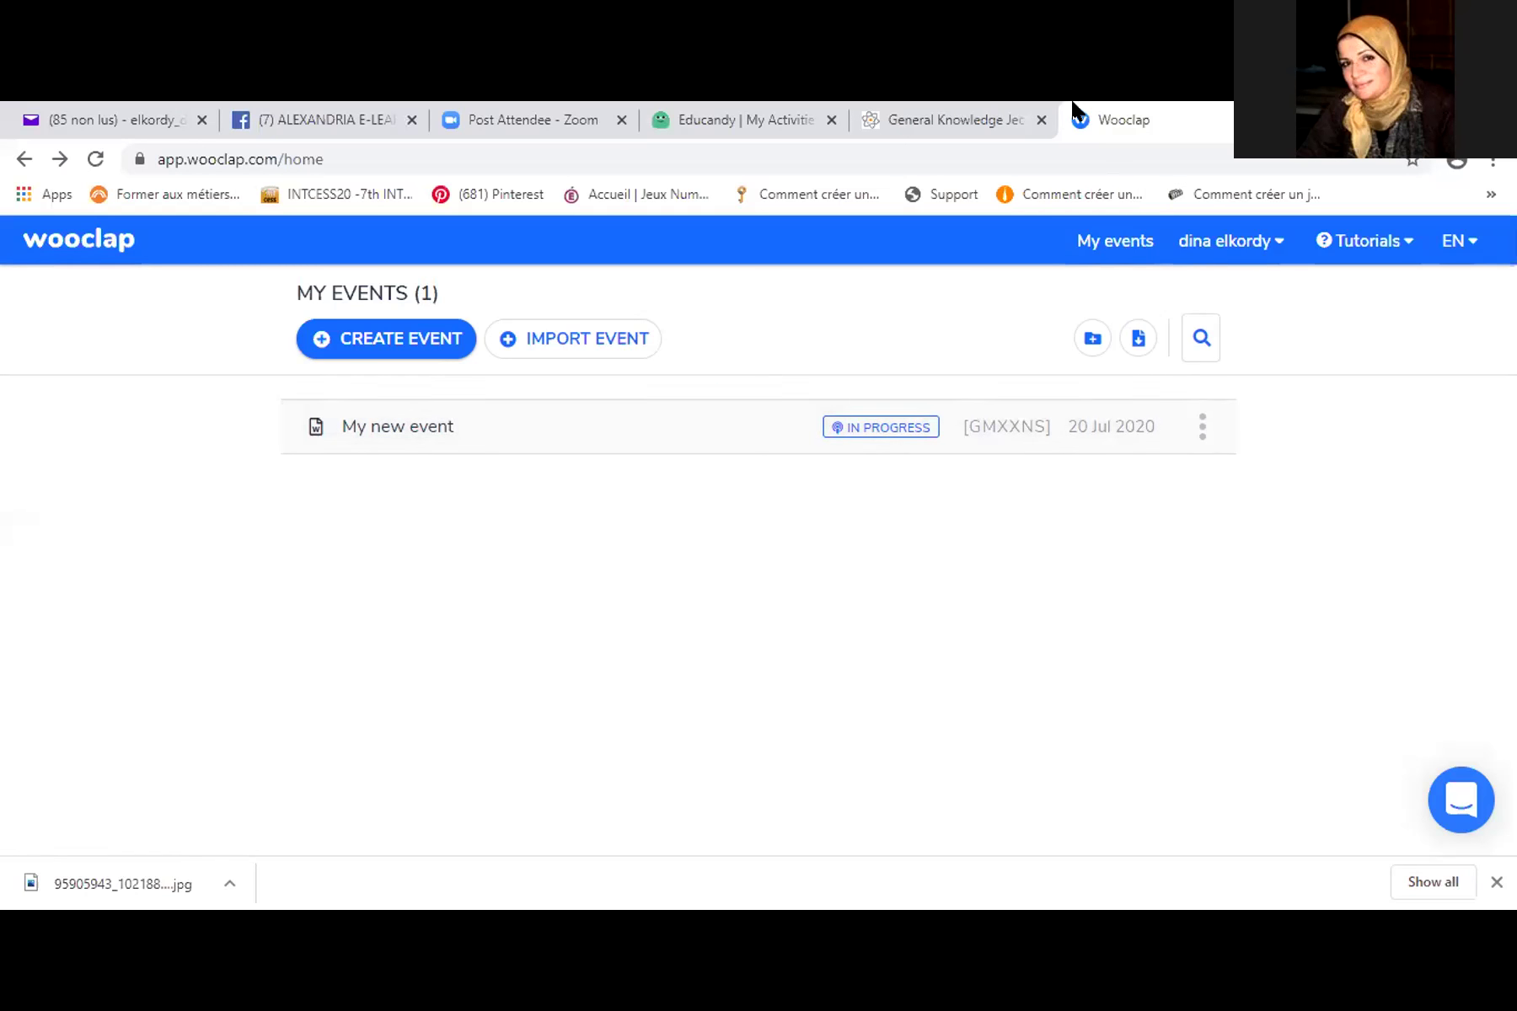
left_click(382, 438)
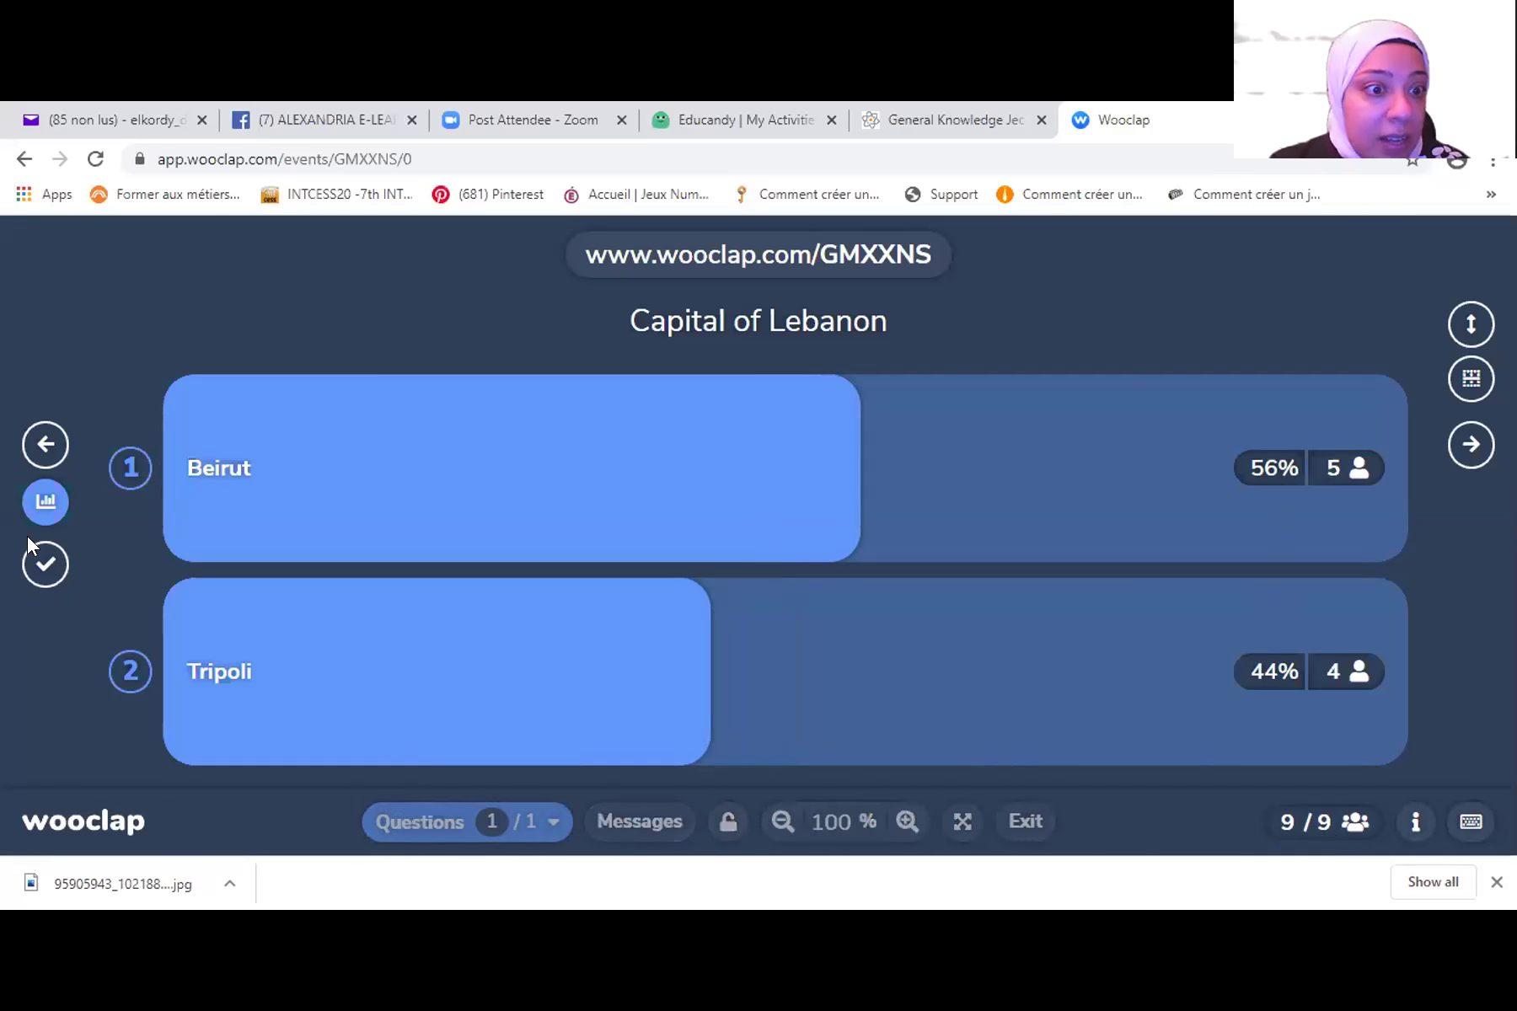
left_click(36, 506)
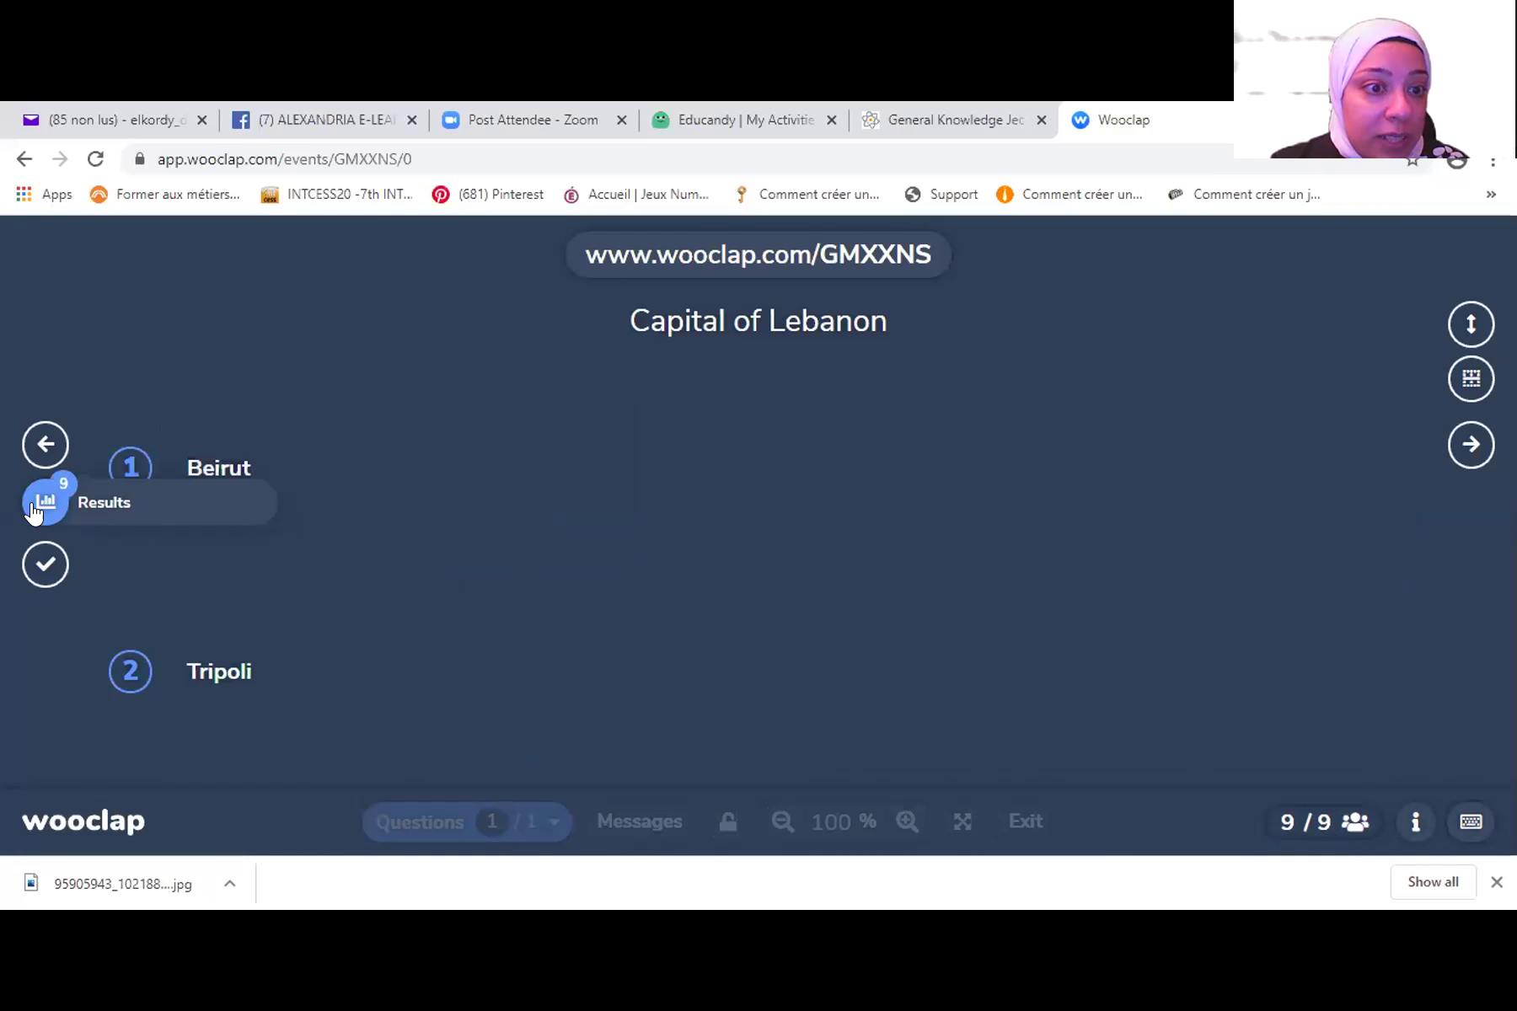
left_click(35, 507)
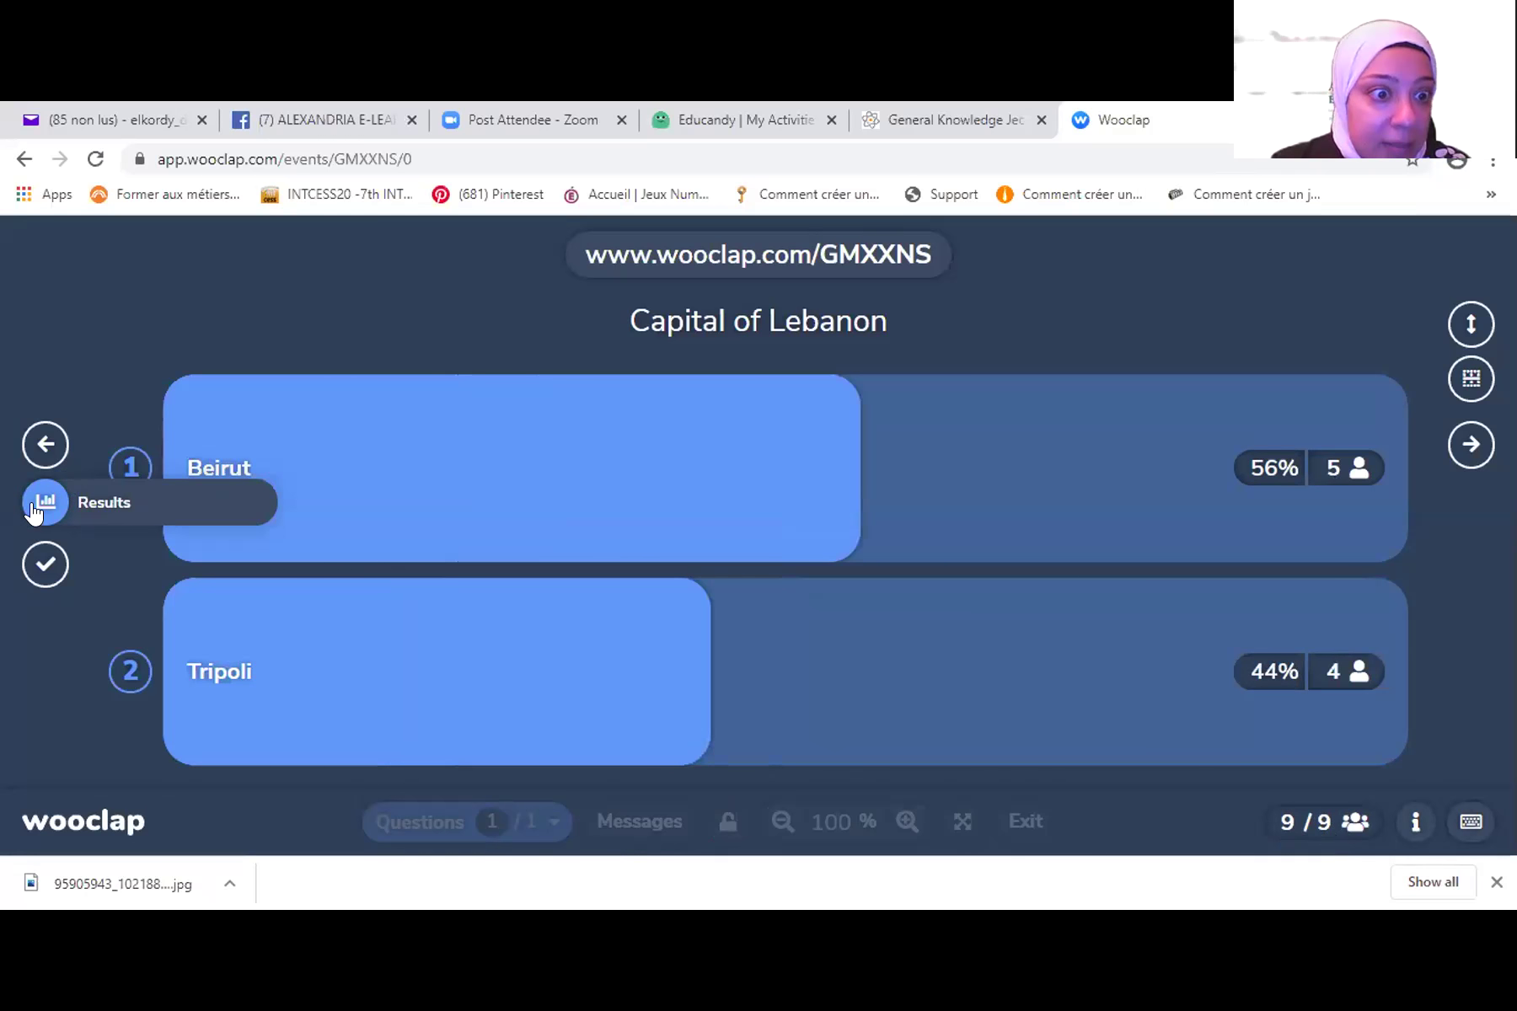
left_click(35, 507)
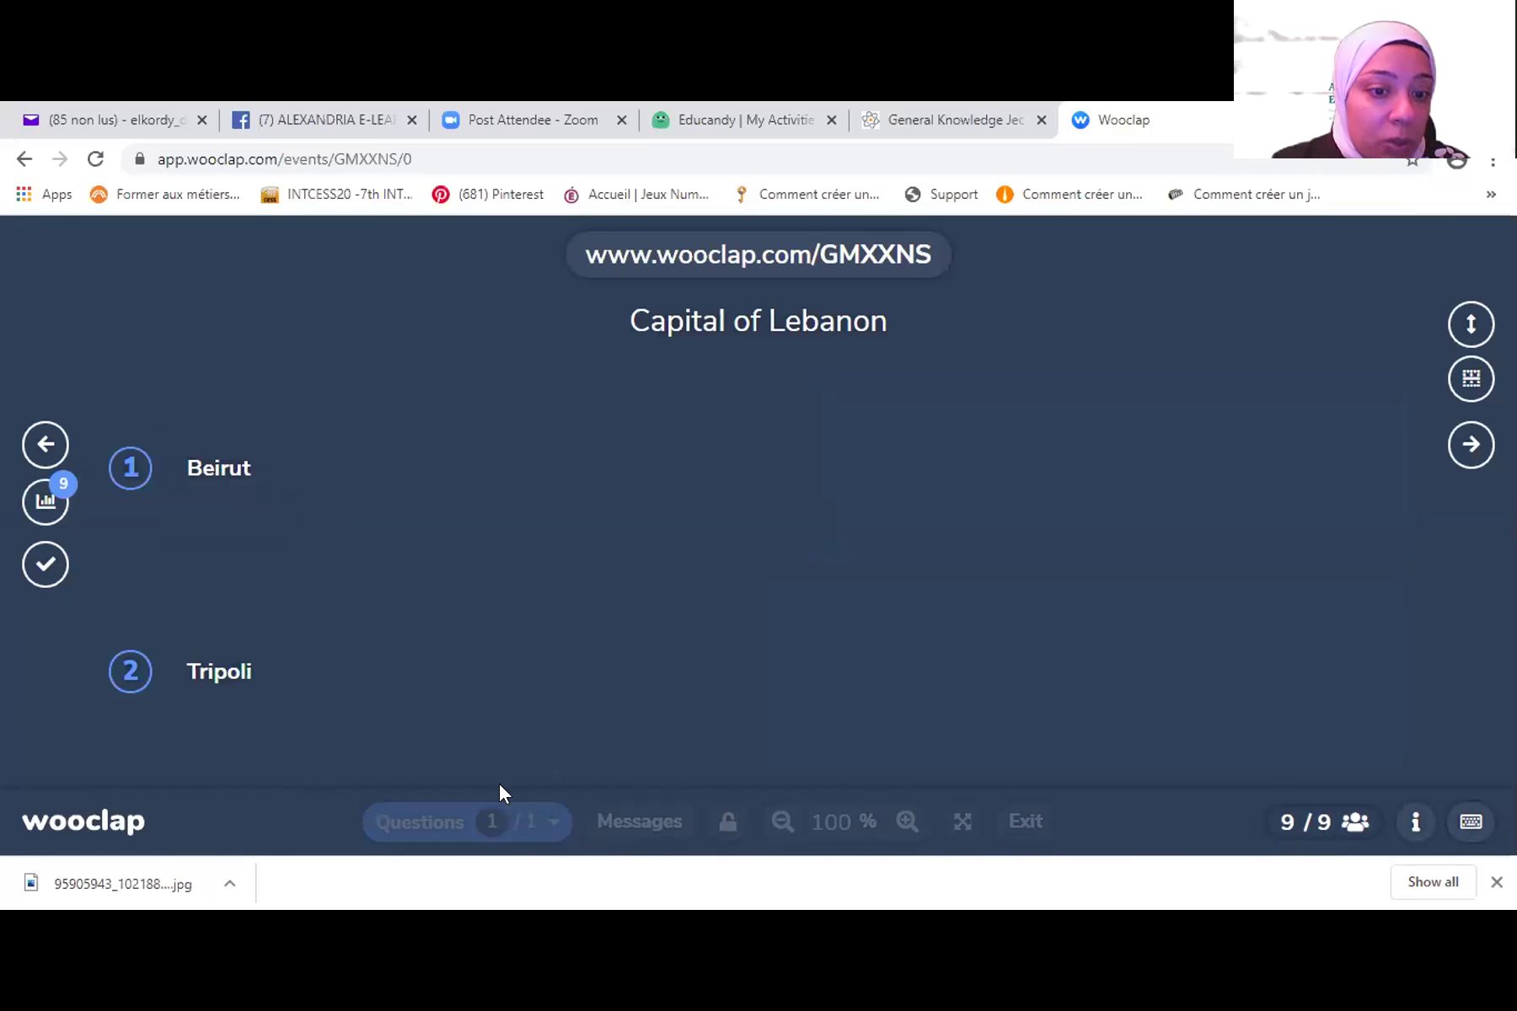
- Create quick Brainstorming, Open question and Word Cloud questions during the presentation, declining the plan upgrade
mouse_move(460, 818)
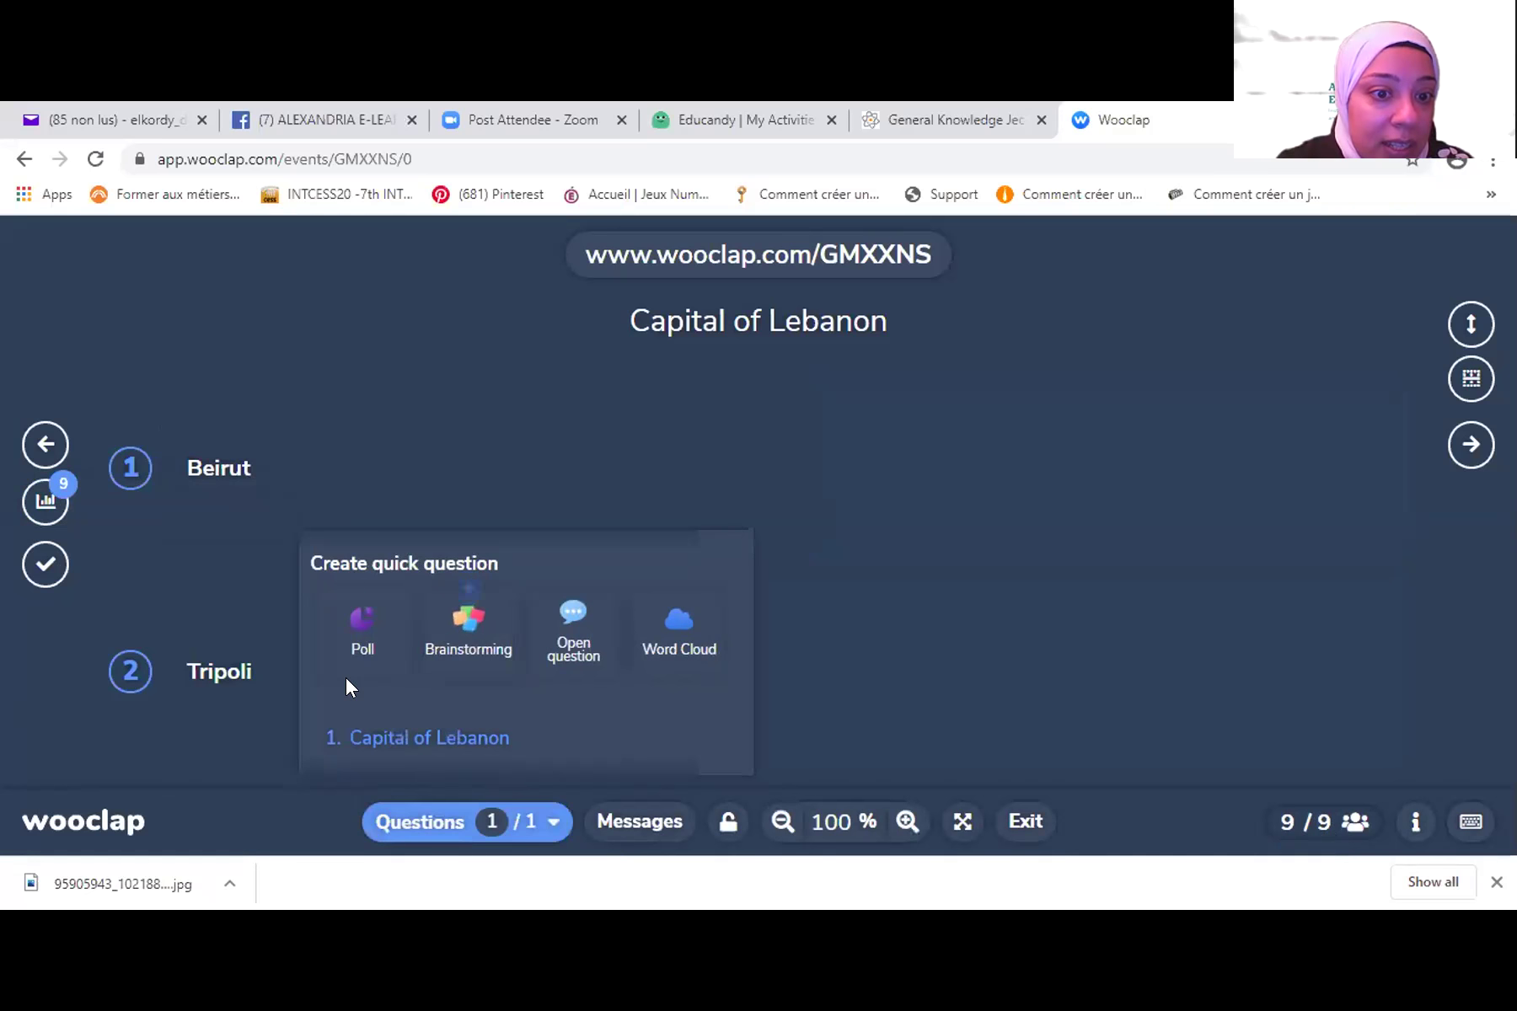
left_click(445, 627)
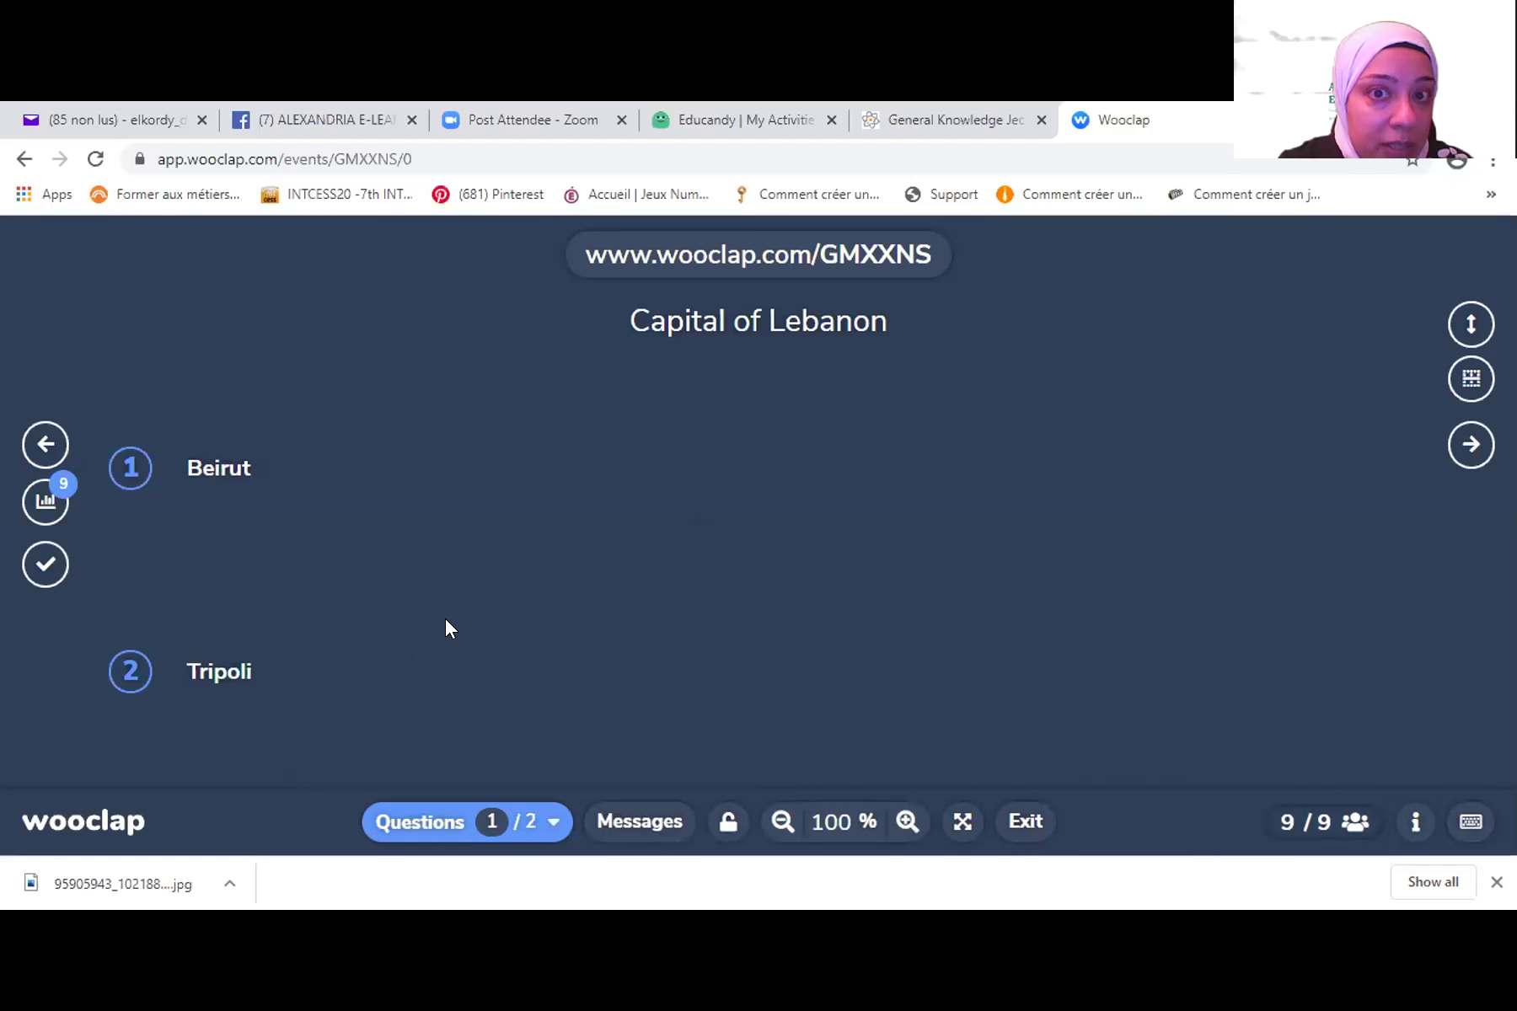
left_click(550, 834)
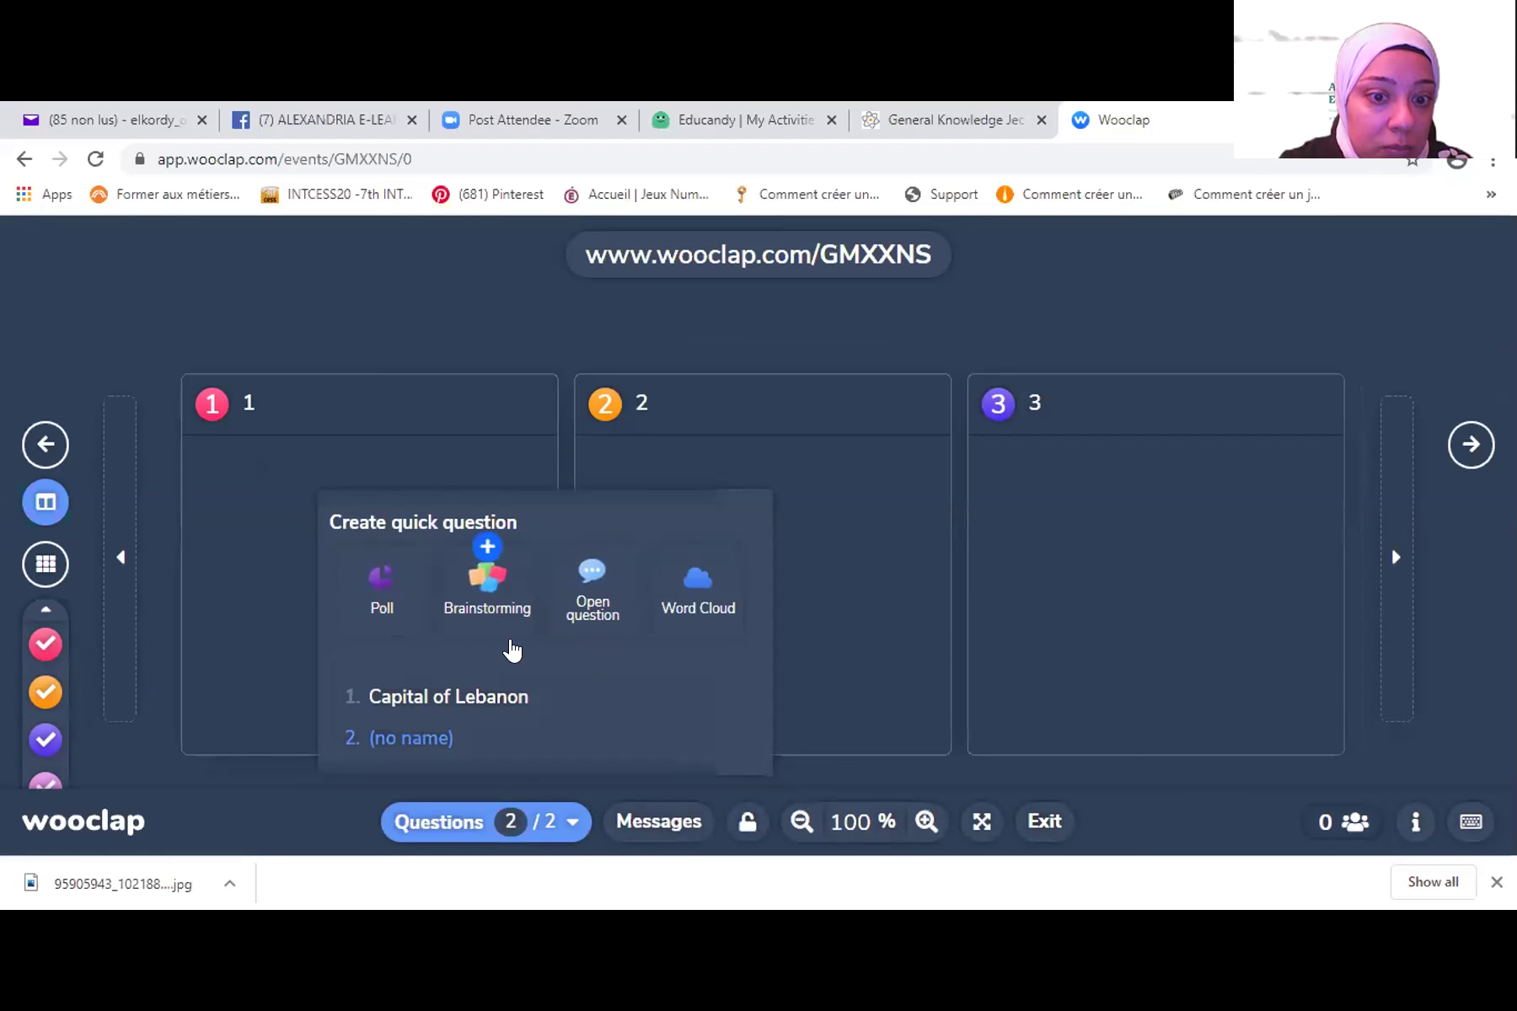
left_click(585, 568)
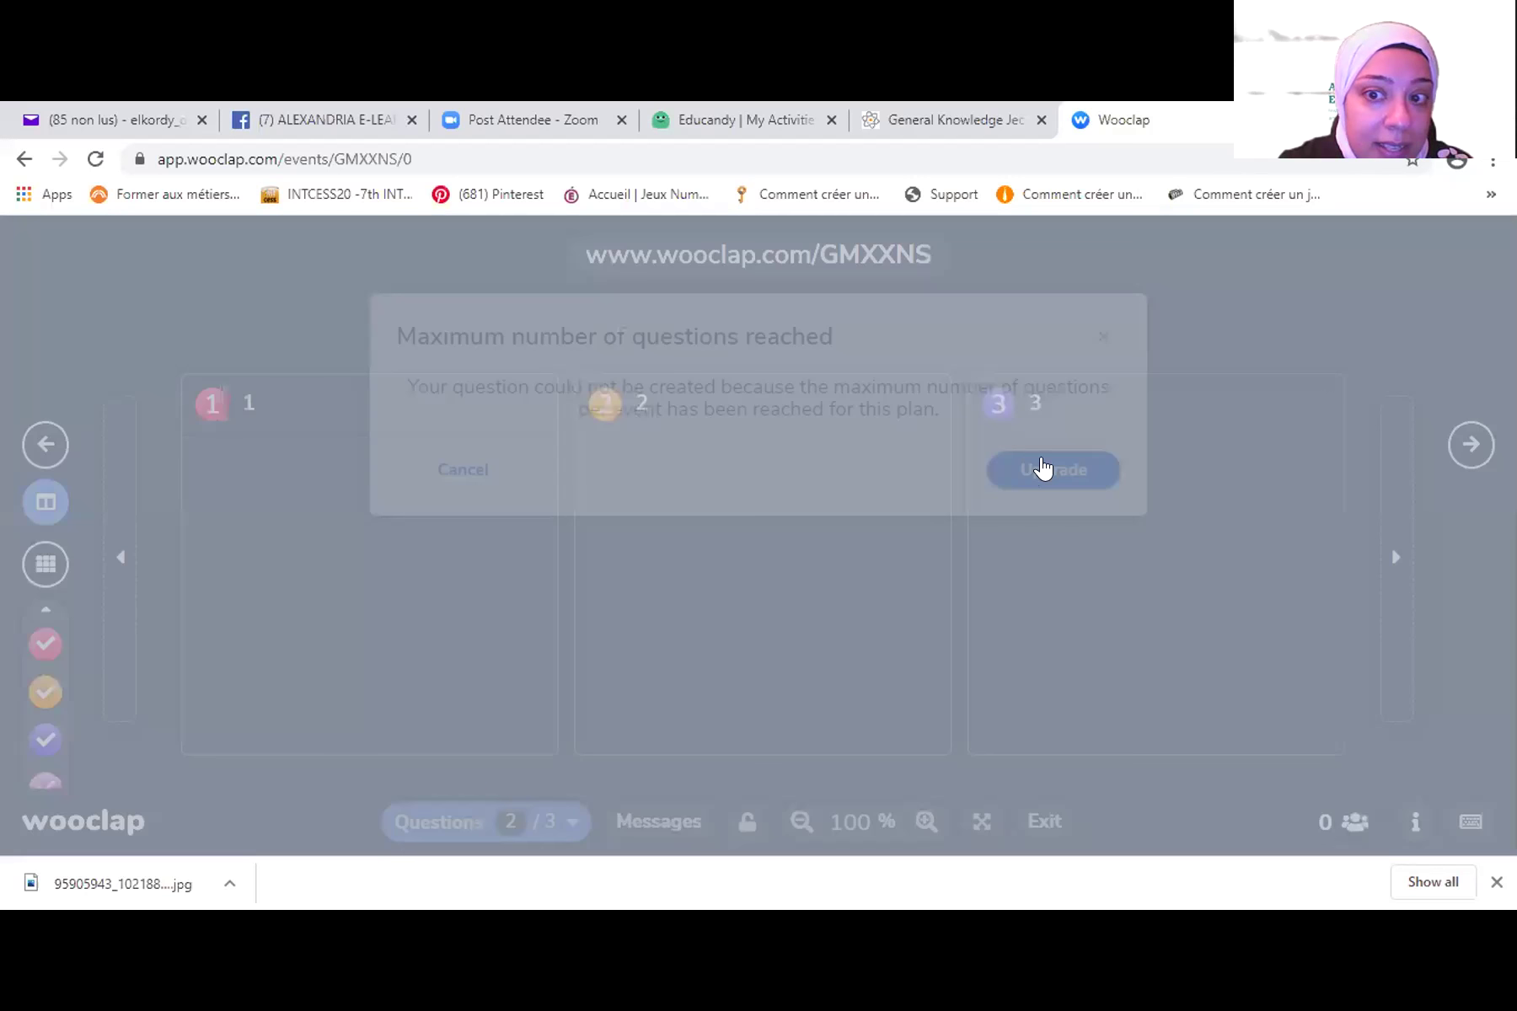
left_click(1104, 338)
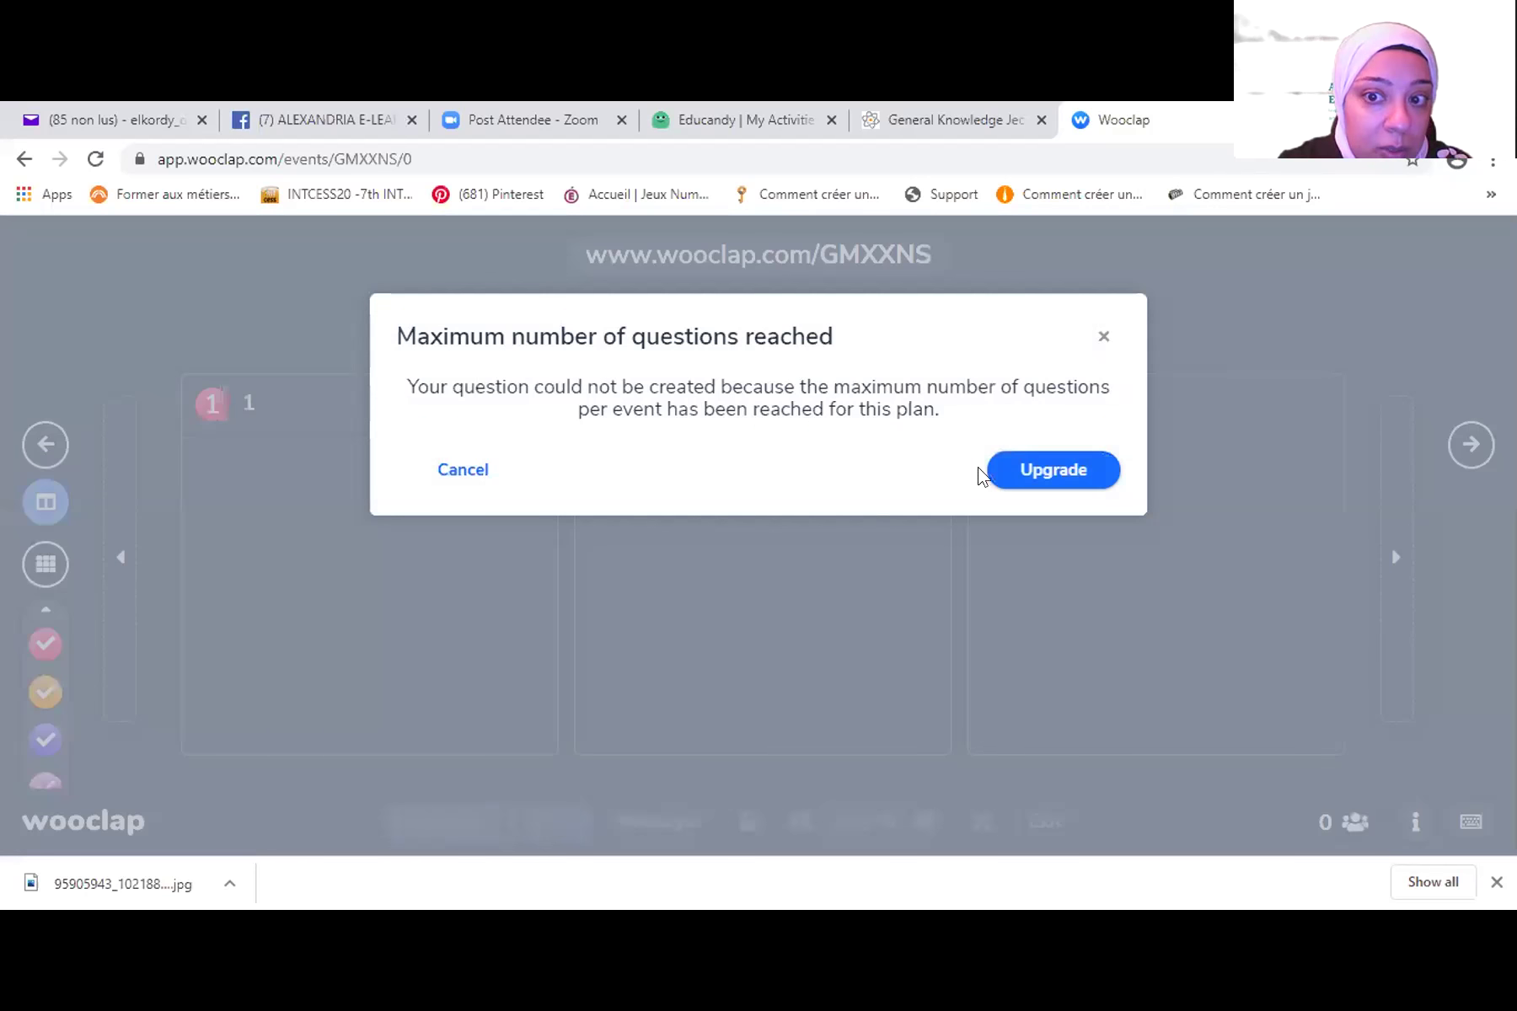
- Create a second quick Brainstorming question from the presentation's question list and decline the plan upgrade
left_click(544, 848)
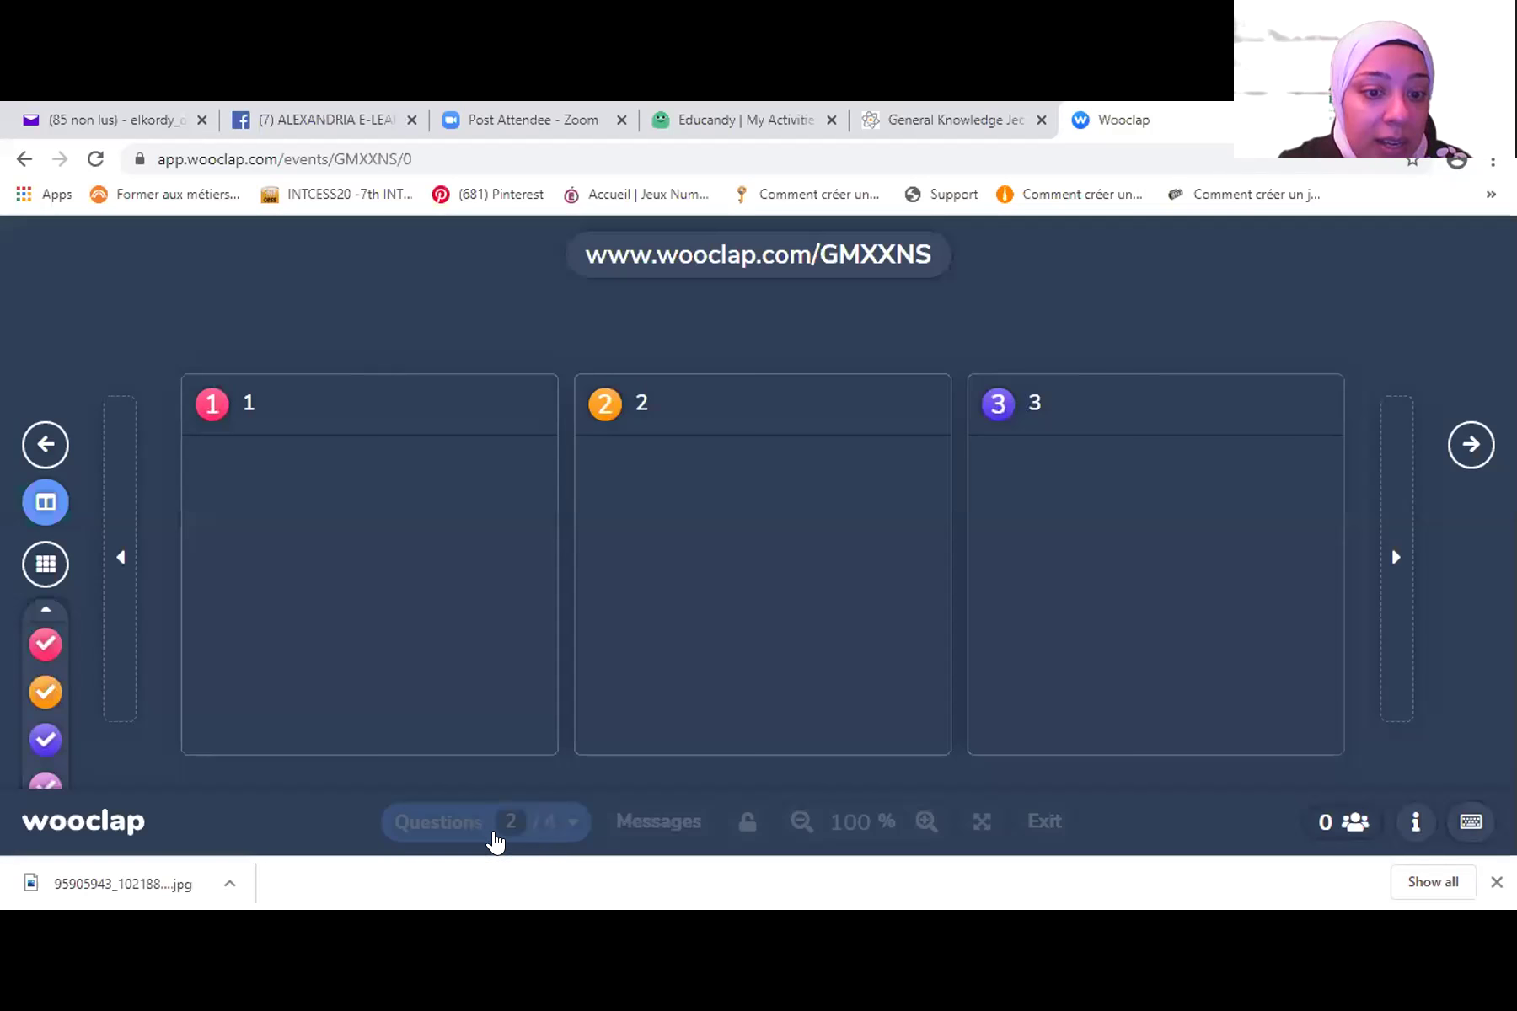
left_click(492, 843)
scroll(525, 769, "down", 1)
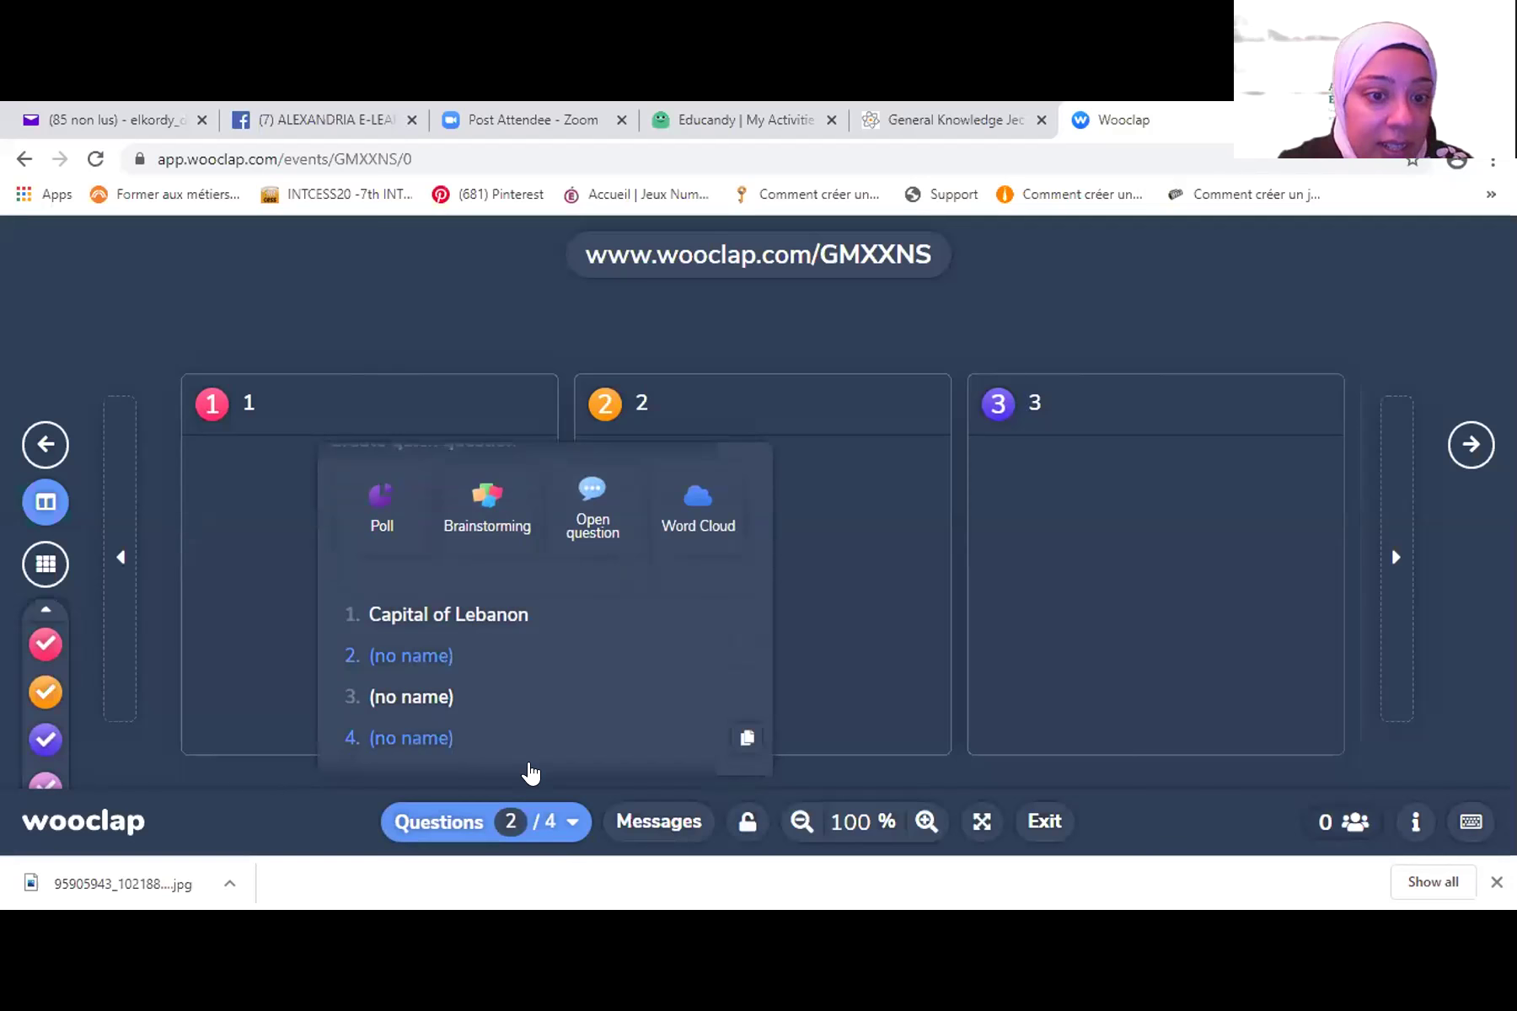
scroll(522, 742, "up", 1)
left_click(489, 548)
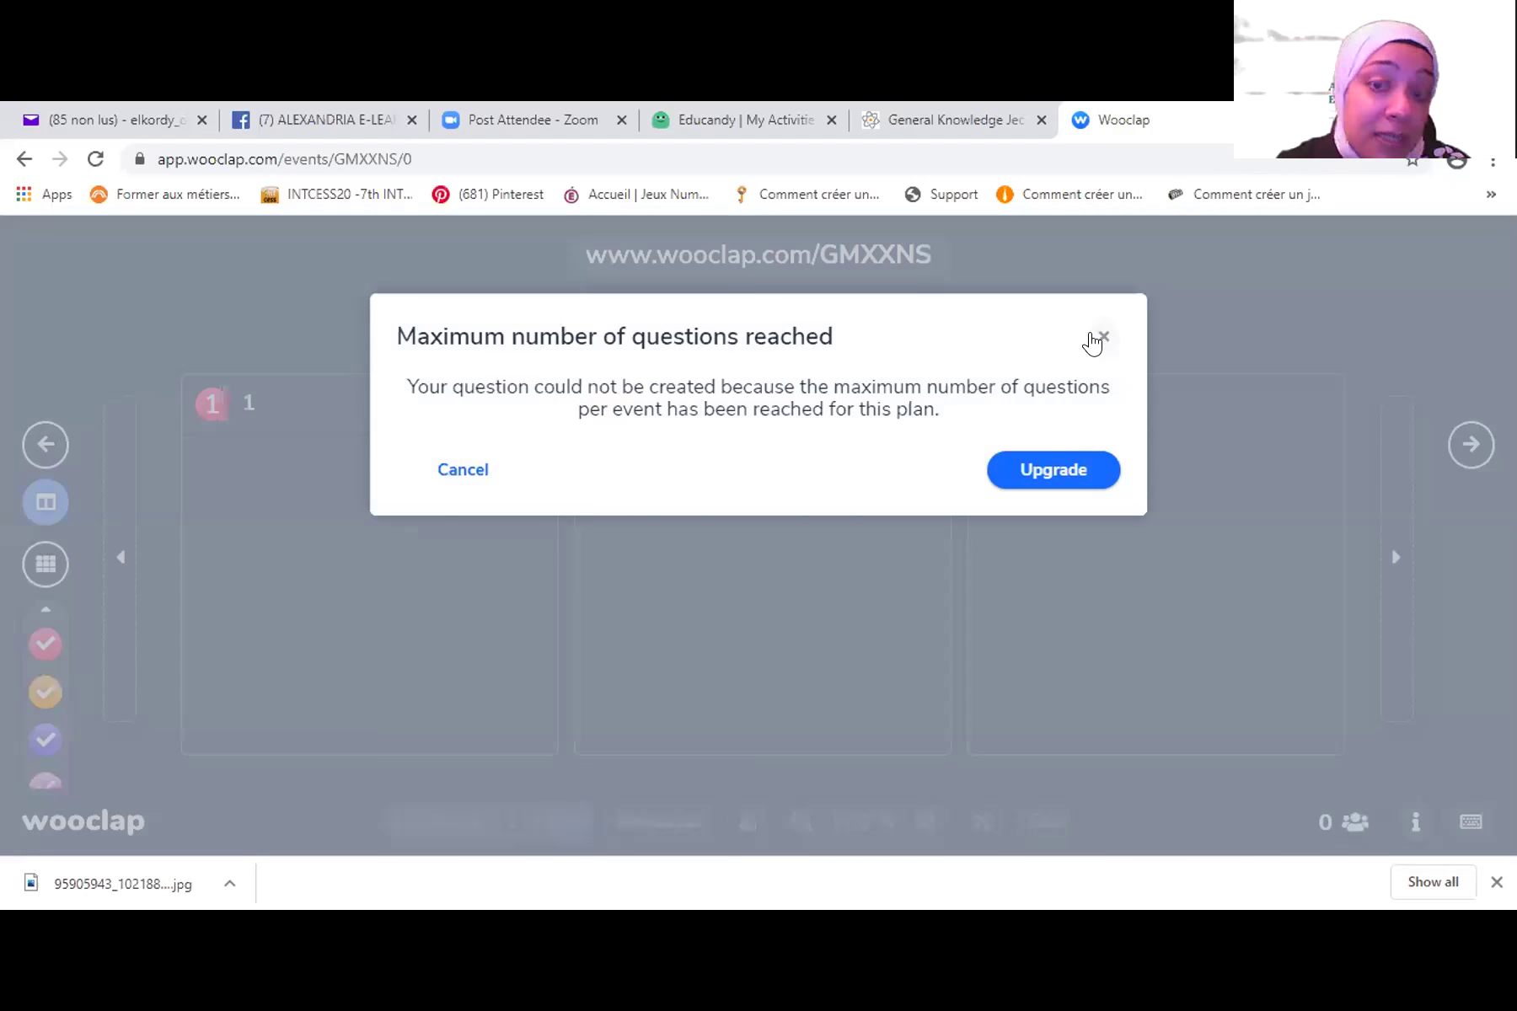
left_click(1093, 342)
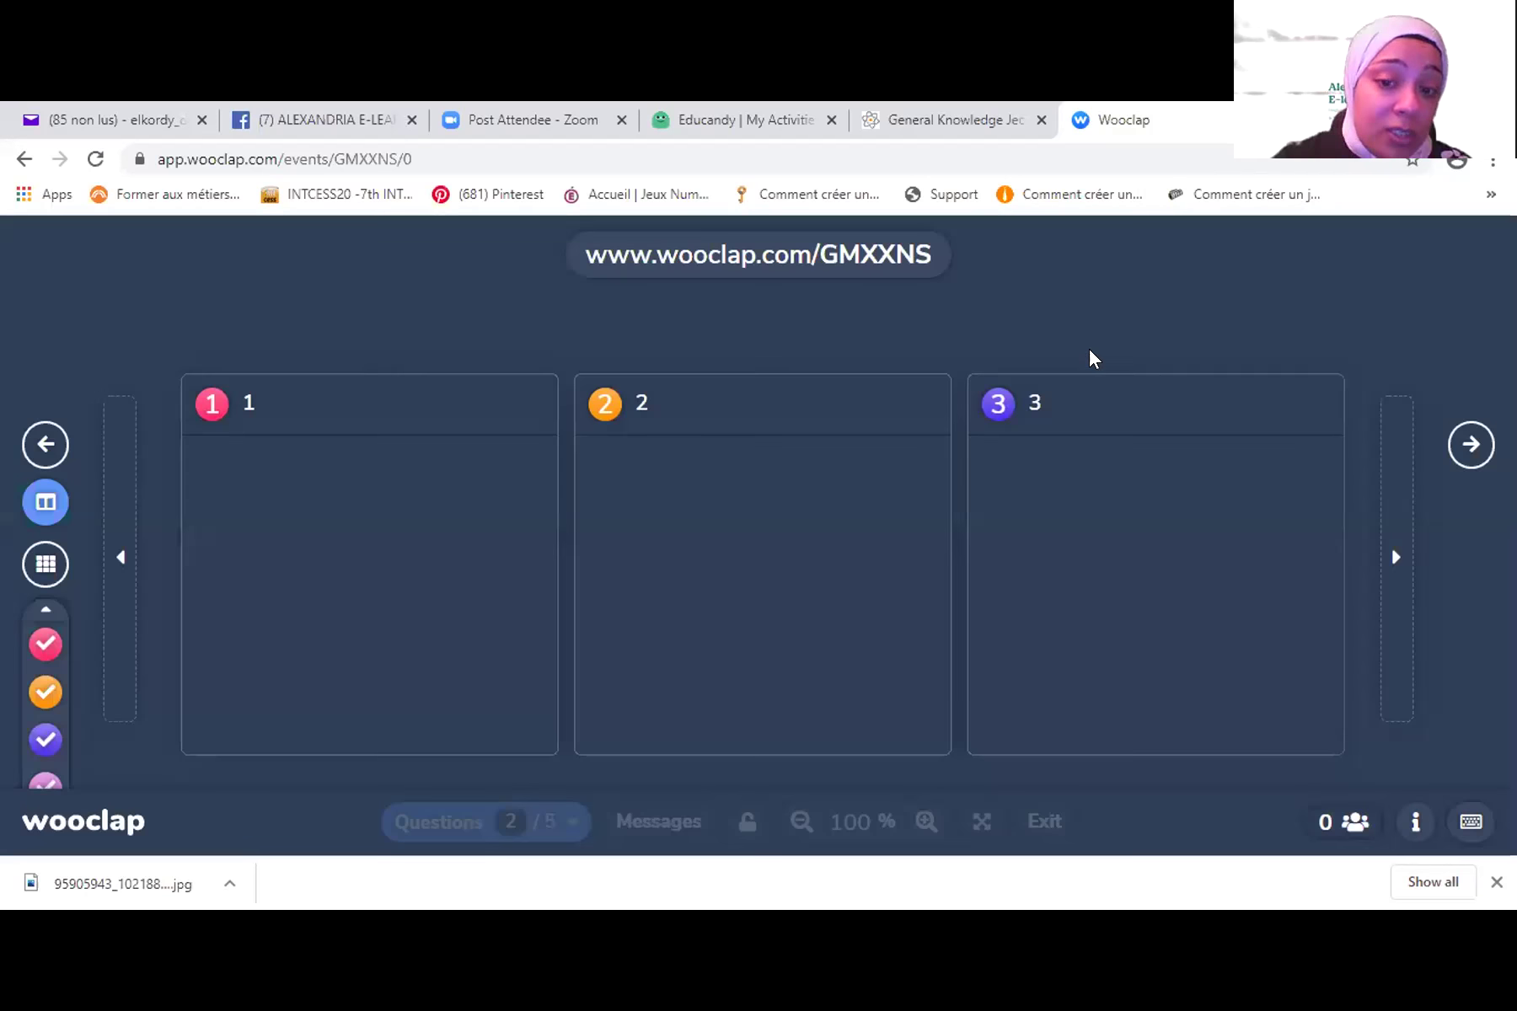
- Leave the presentation for the event's editing page and review its list of questions
left_click(1470, 445)
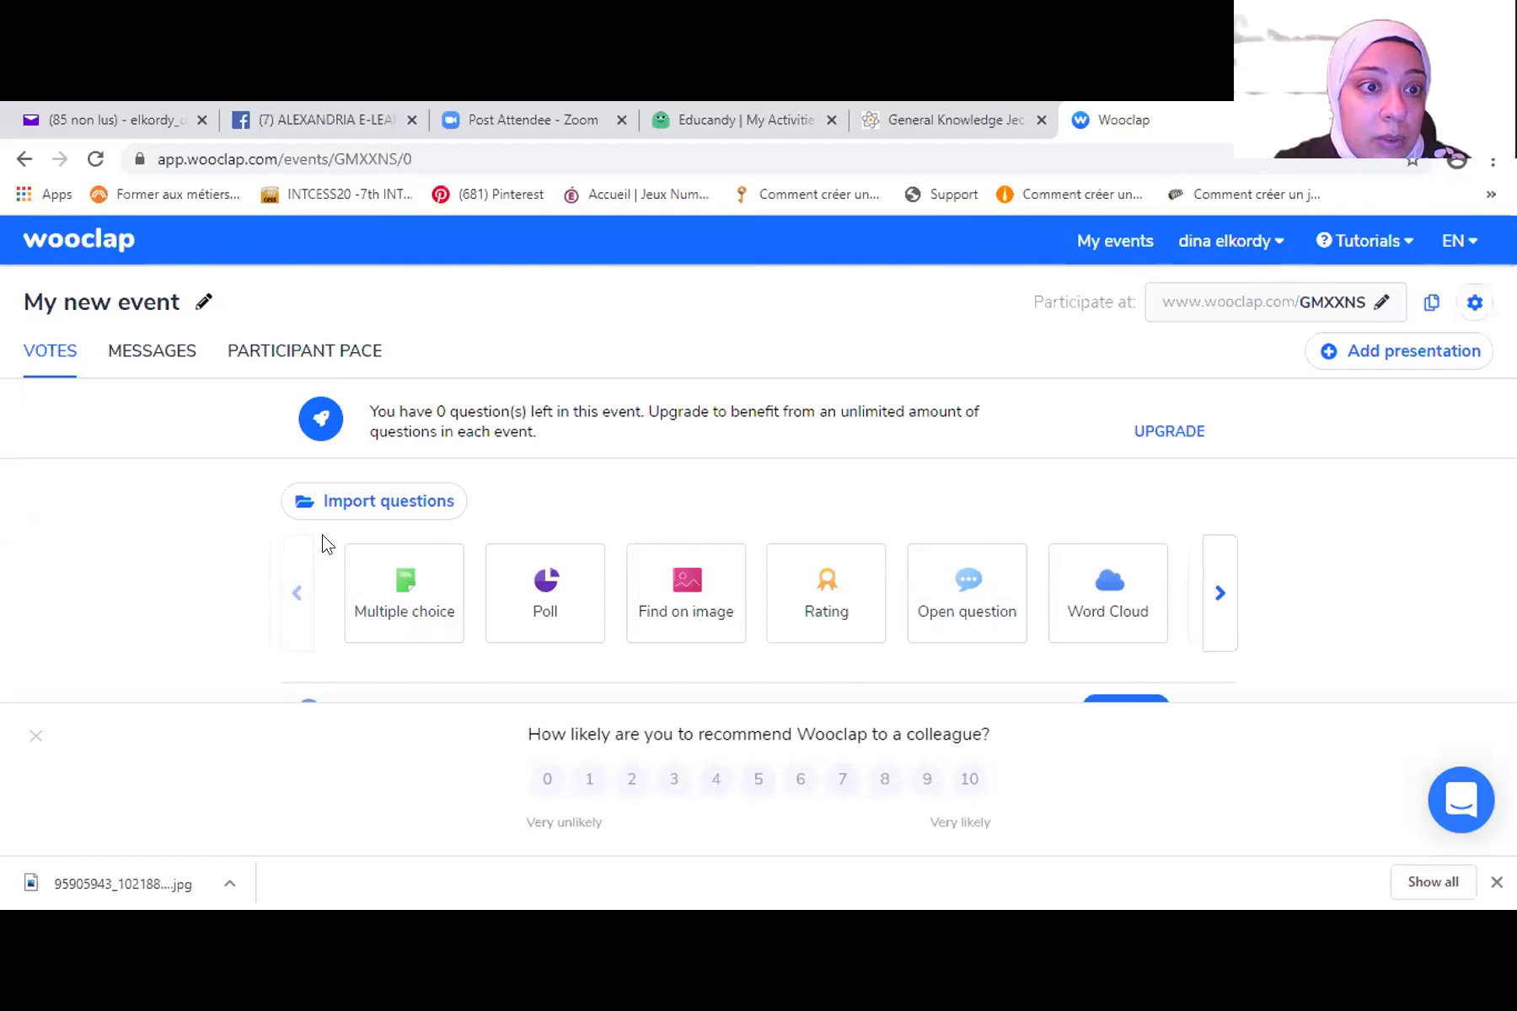
scroll(1040, 569, "down", 4)
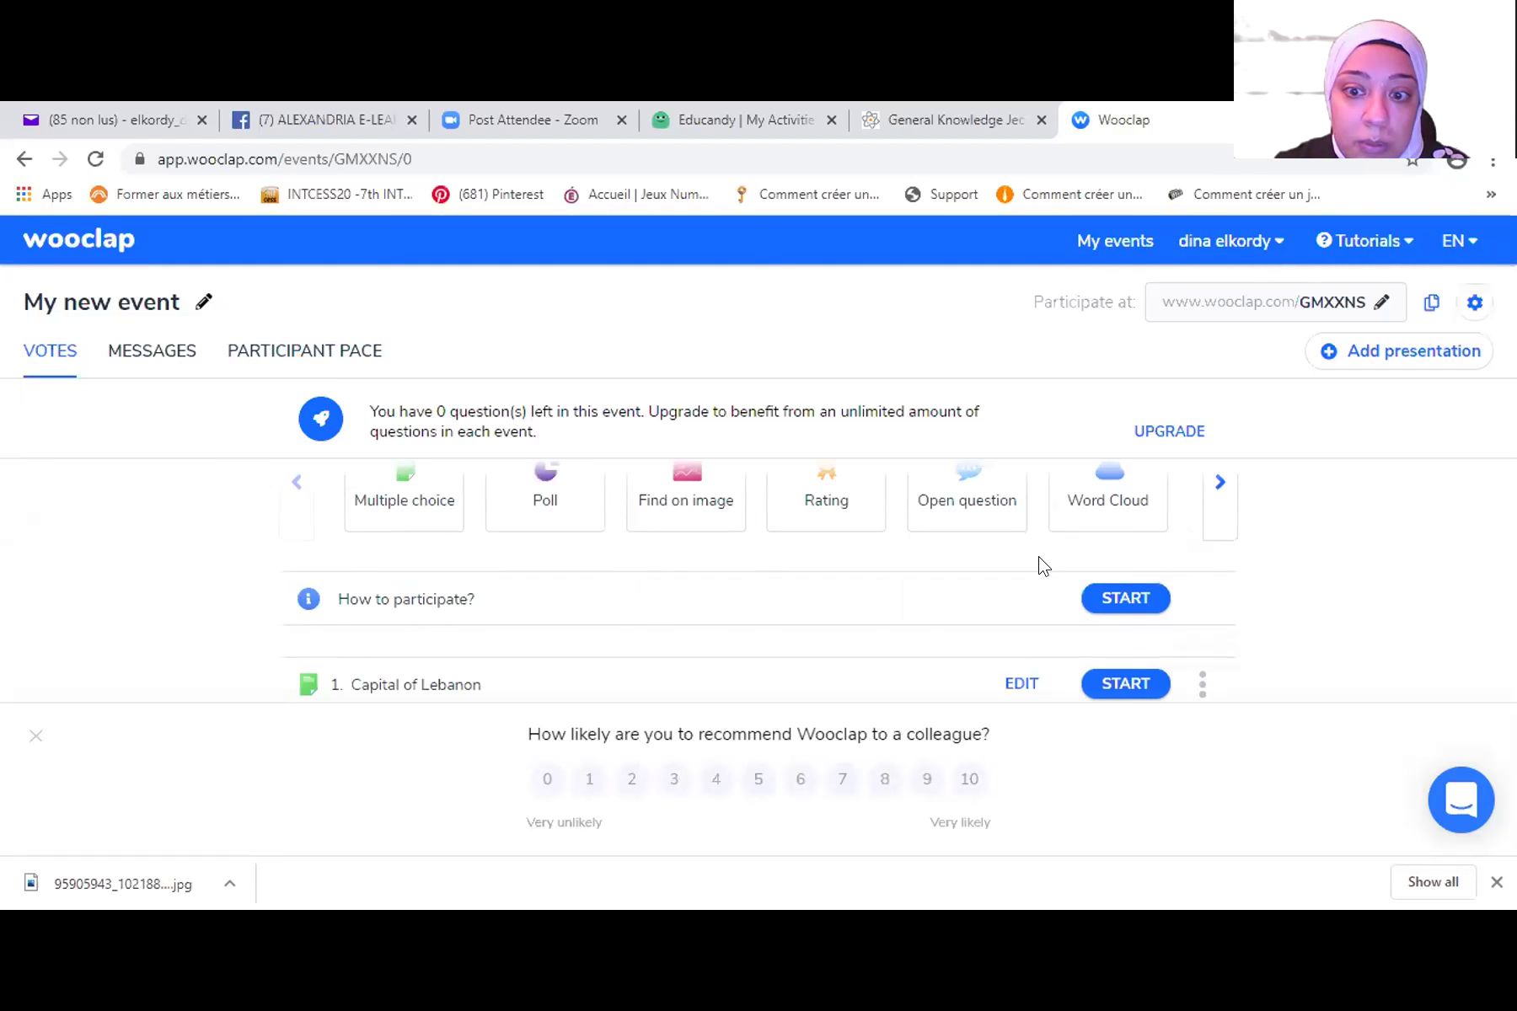
scroll(918, 636, "up", 4)
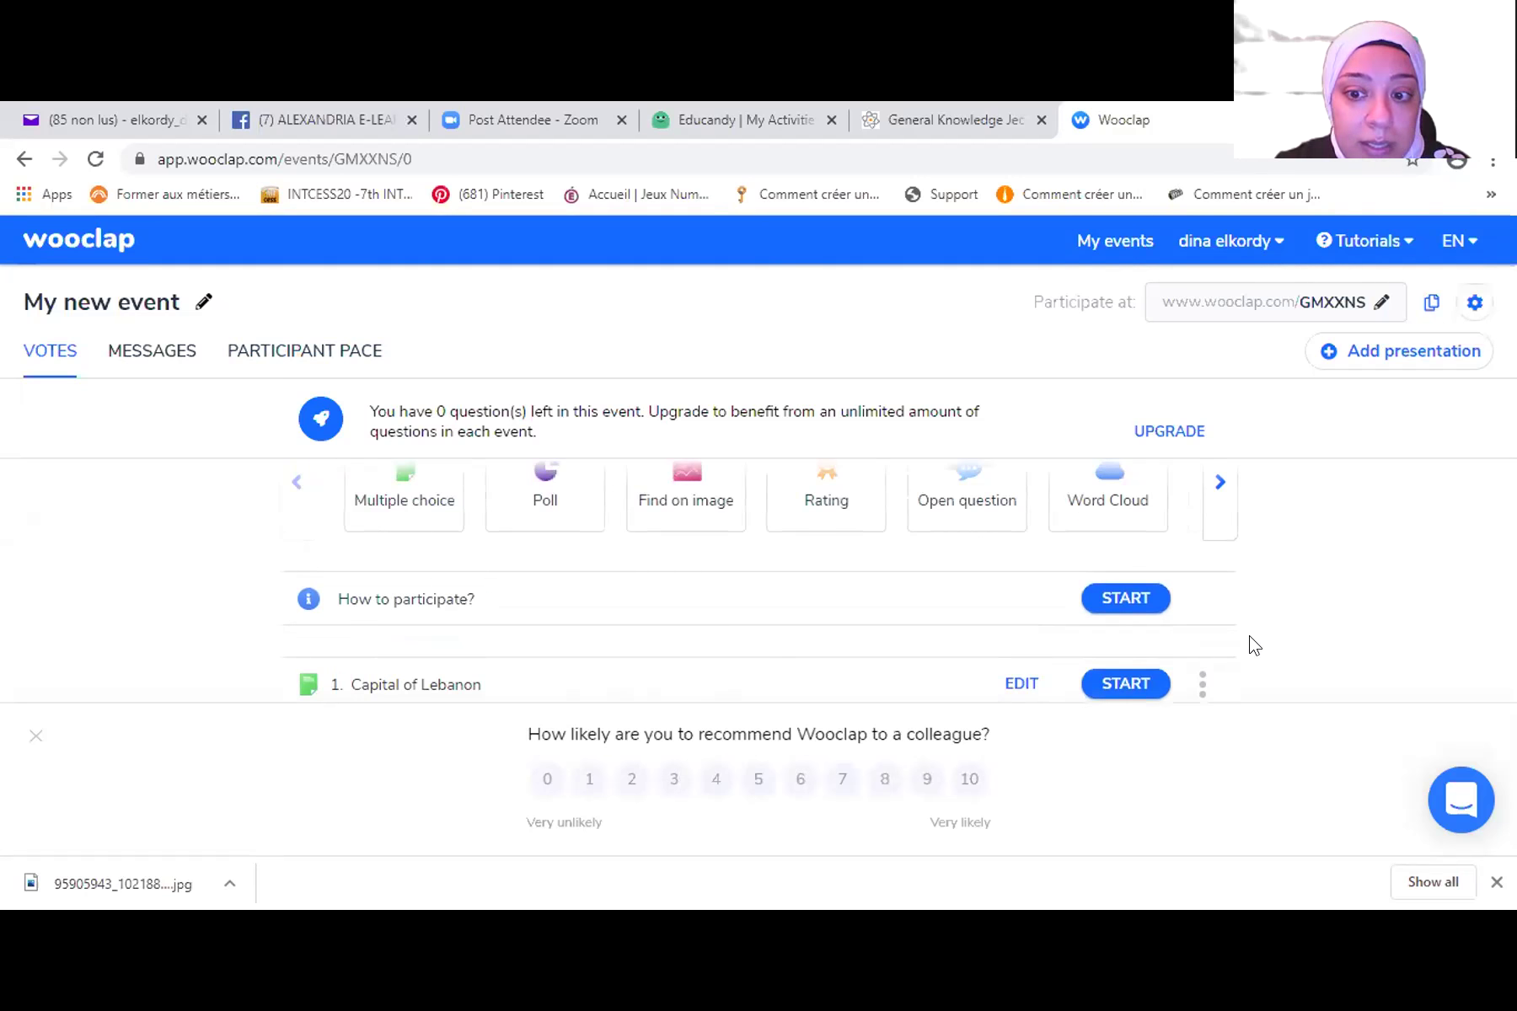
scroll(1069, 626, "down", 4)
left_click(1096, 622)
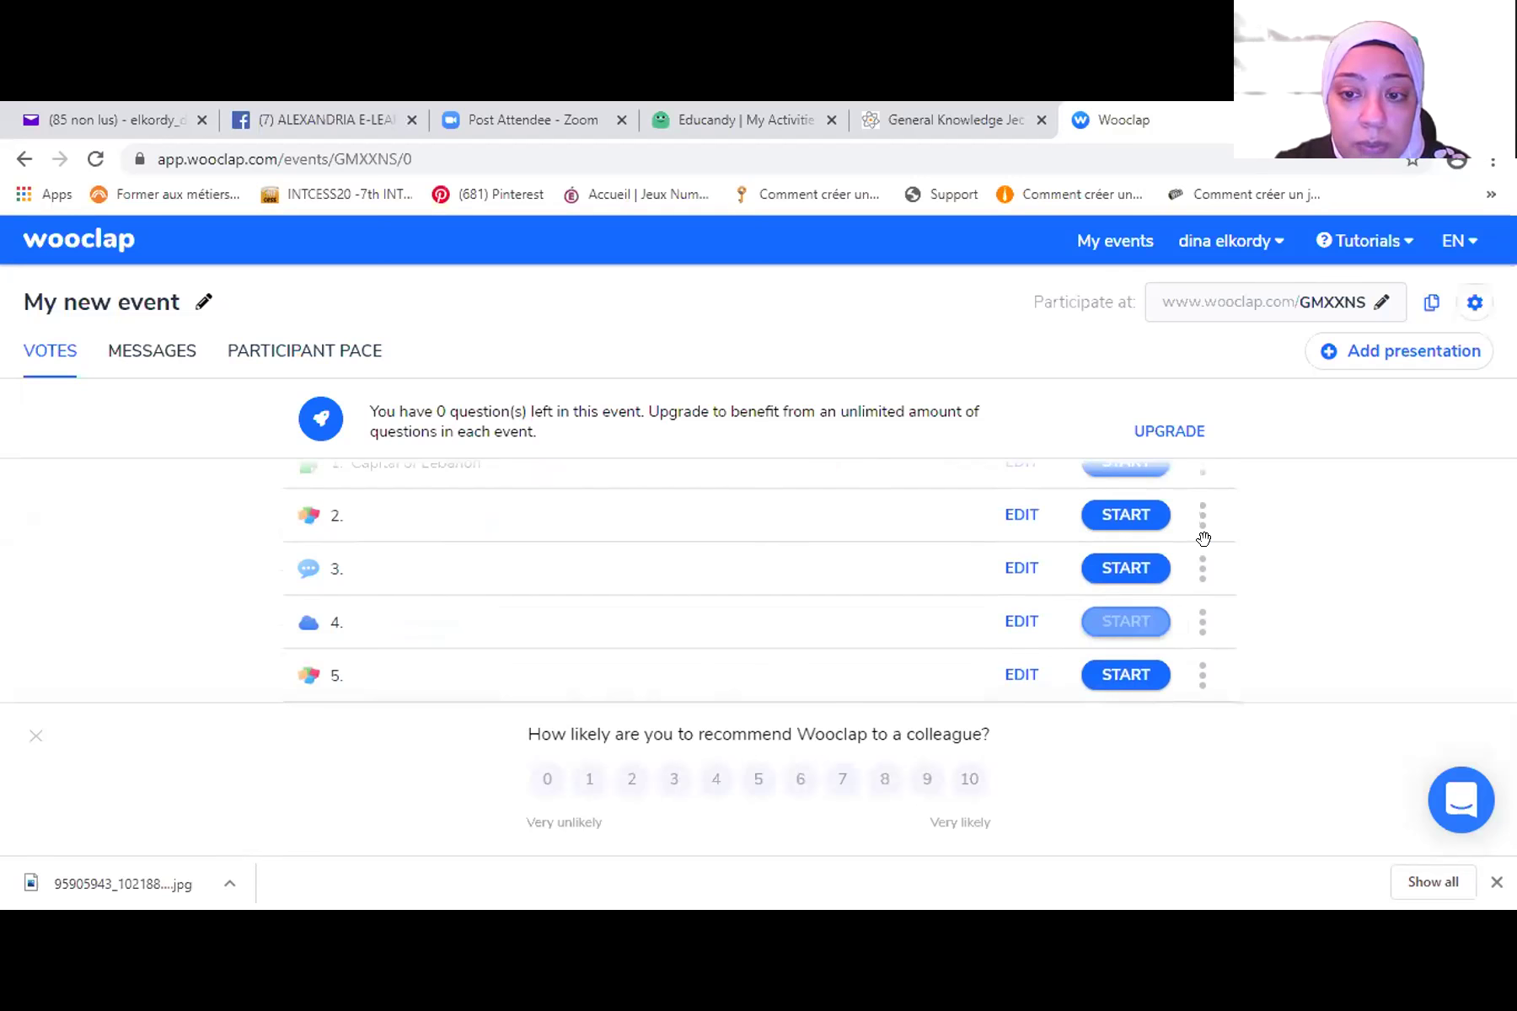
- Export the "Capital of Lebanon" question's results and inspect Beirut's vote percentage in question.xlsx in Excel
scroll(1203, 537, "up", 2)
left_click(1200, 575)
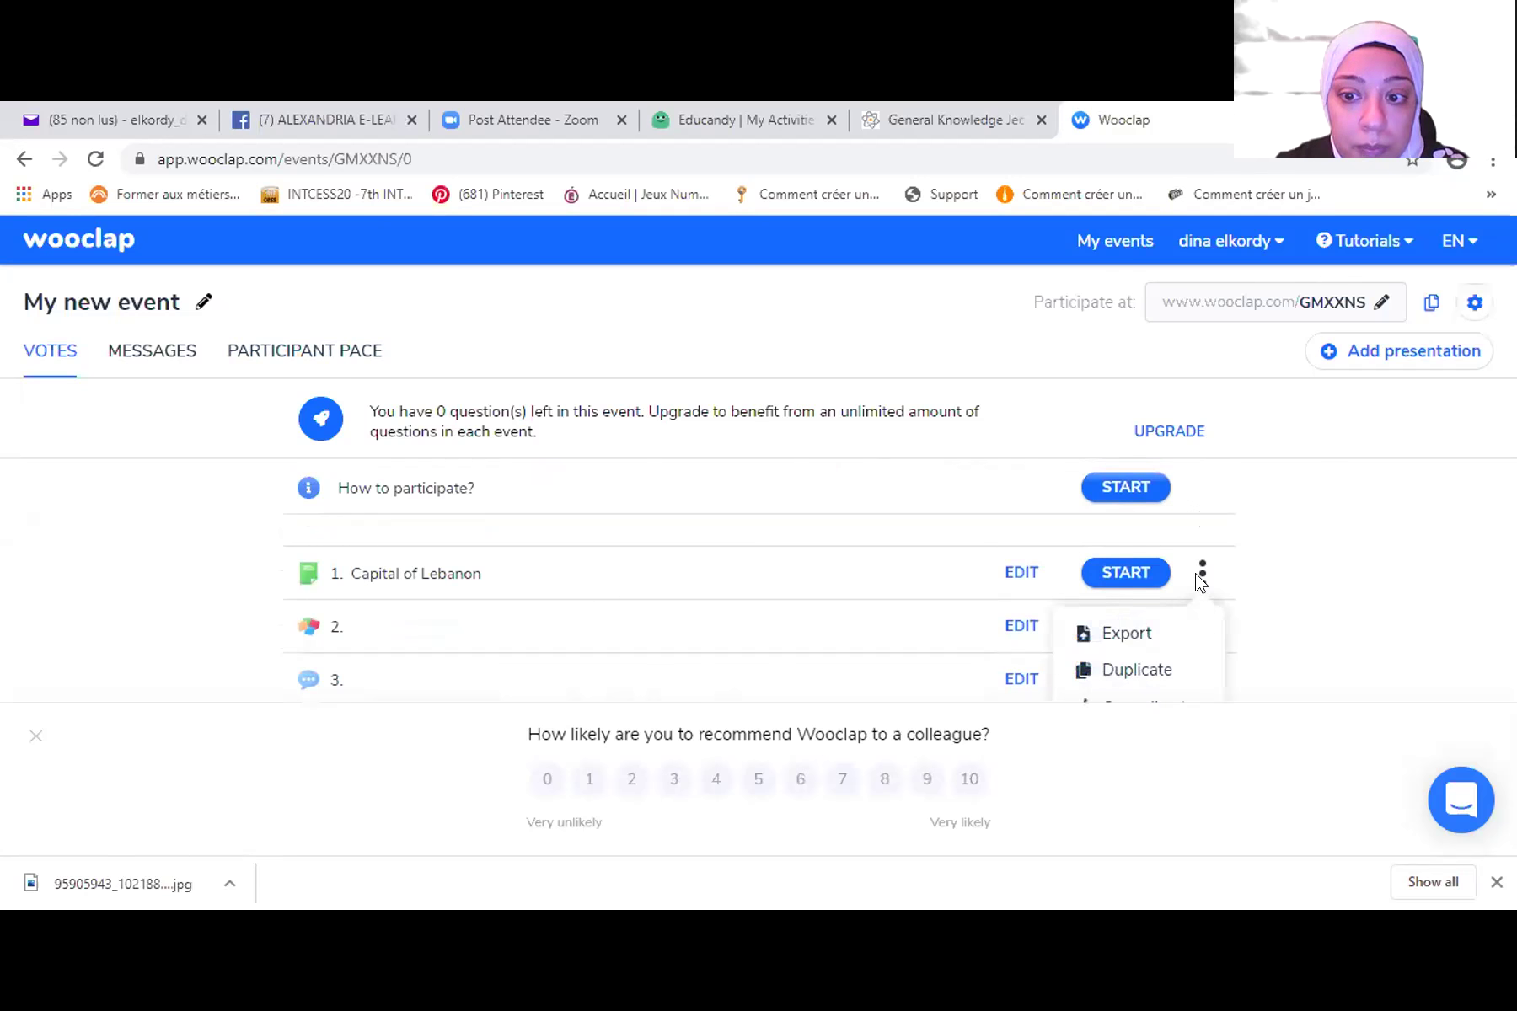
left_click(1127, 634)
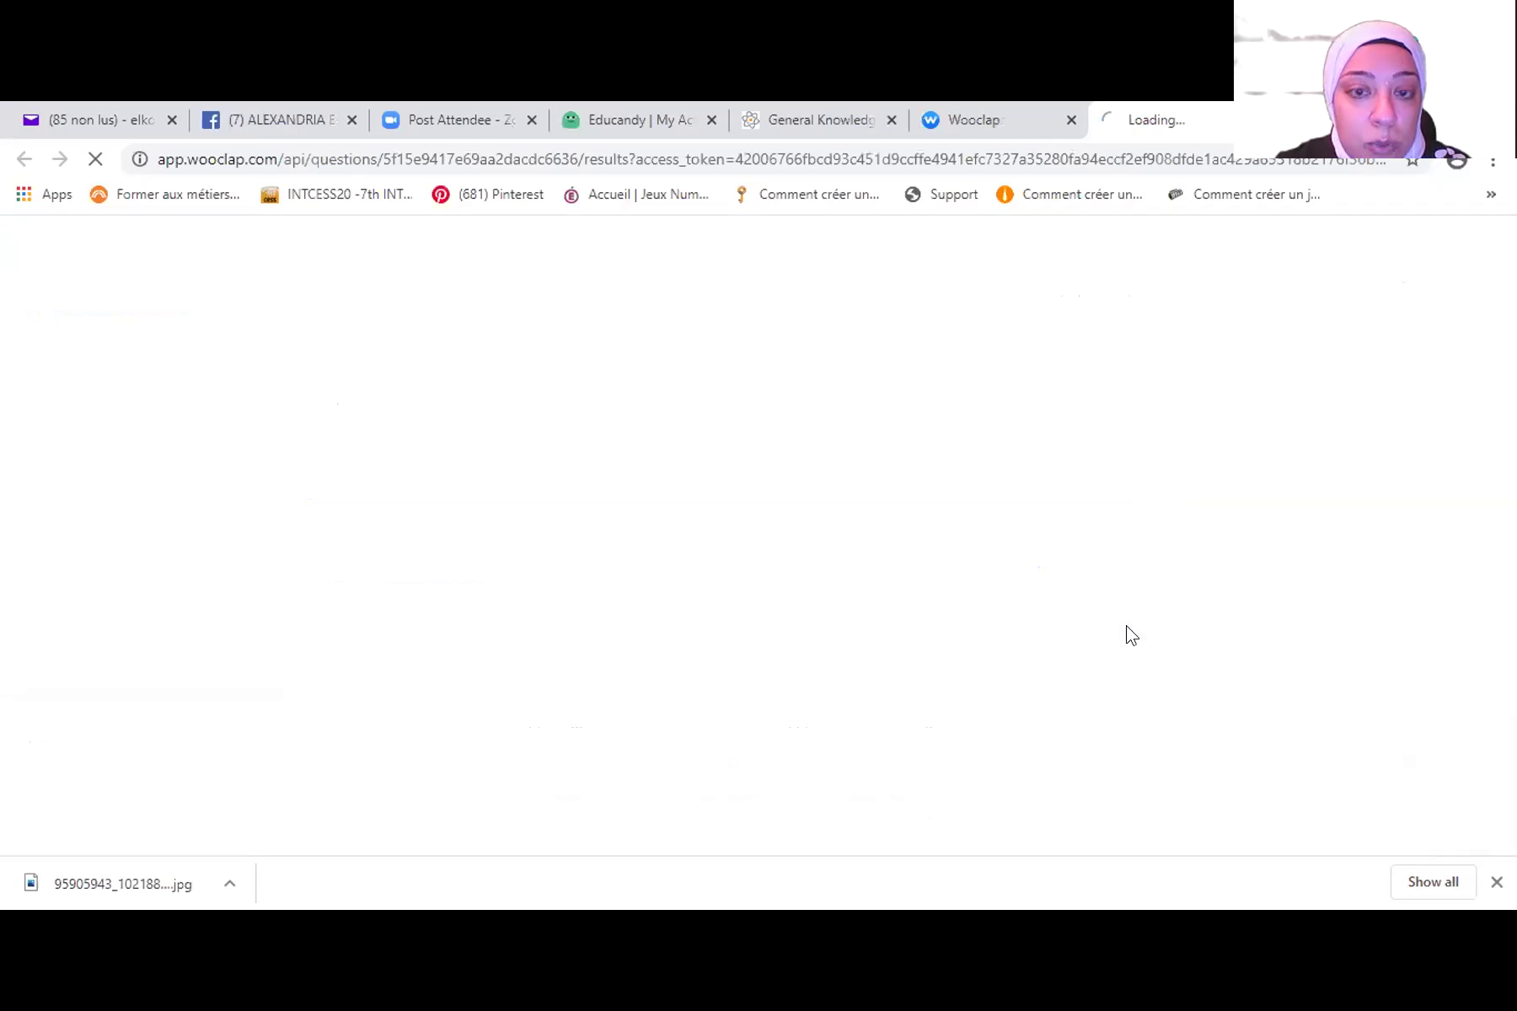
left_click(88, 869)
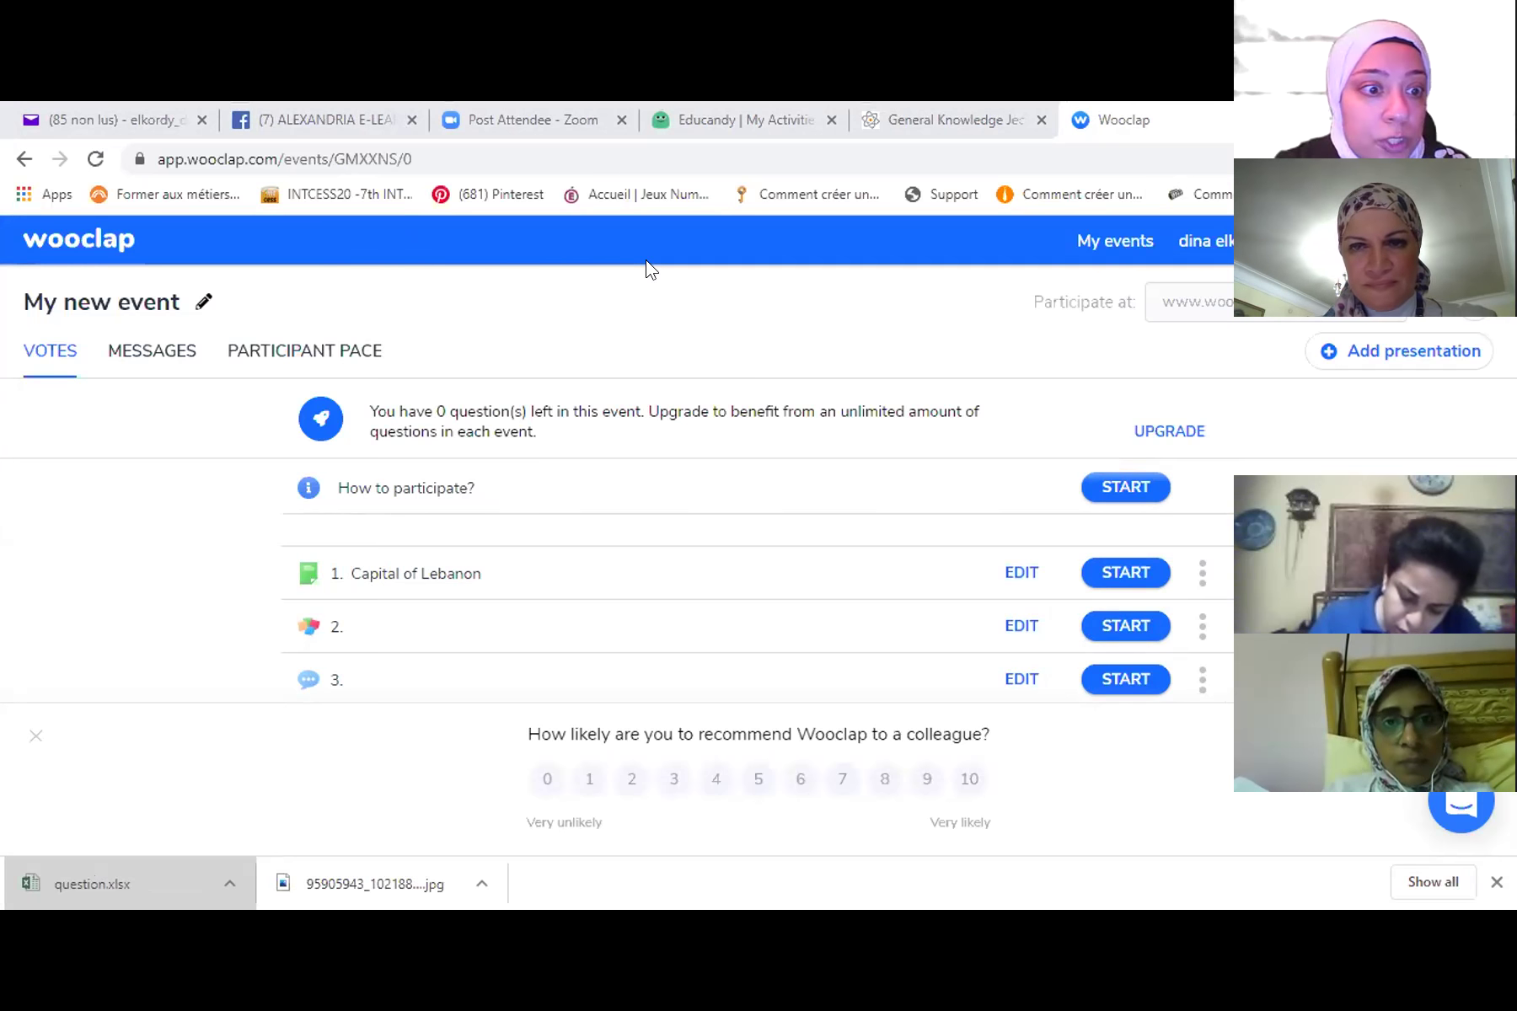
key("alt+Tab")
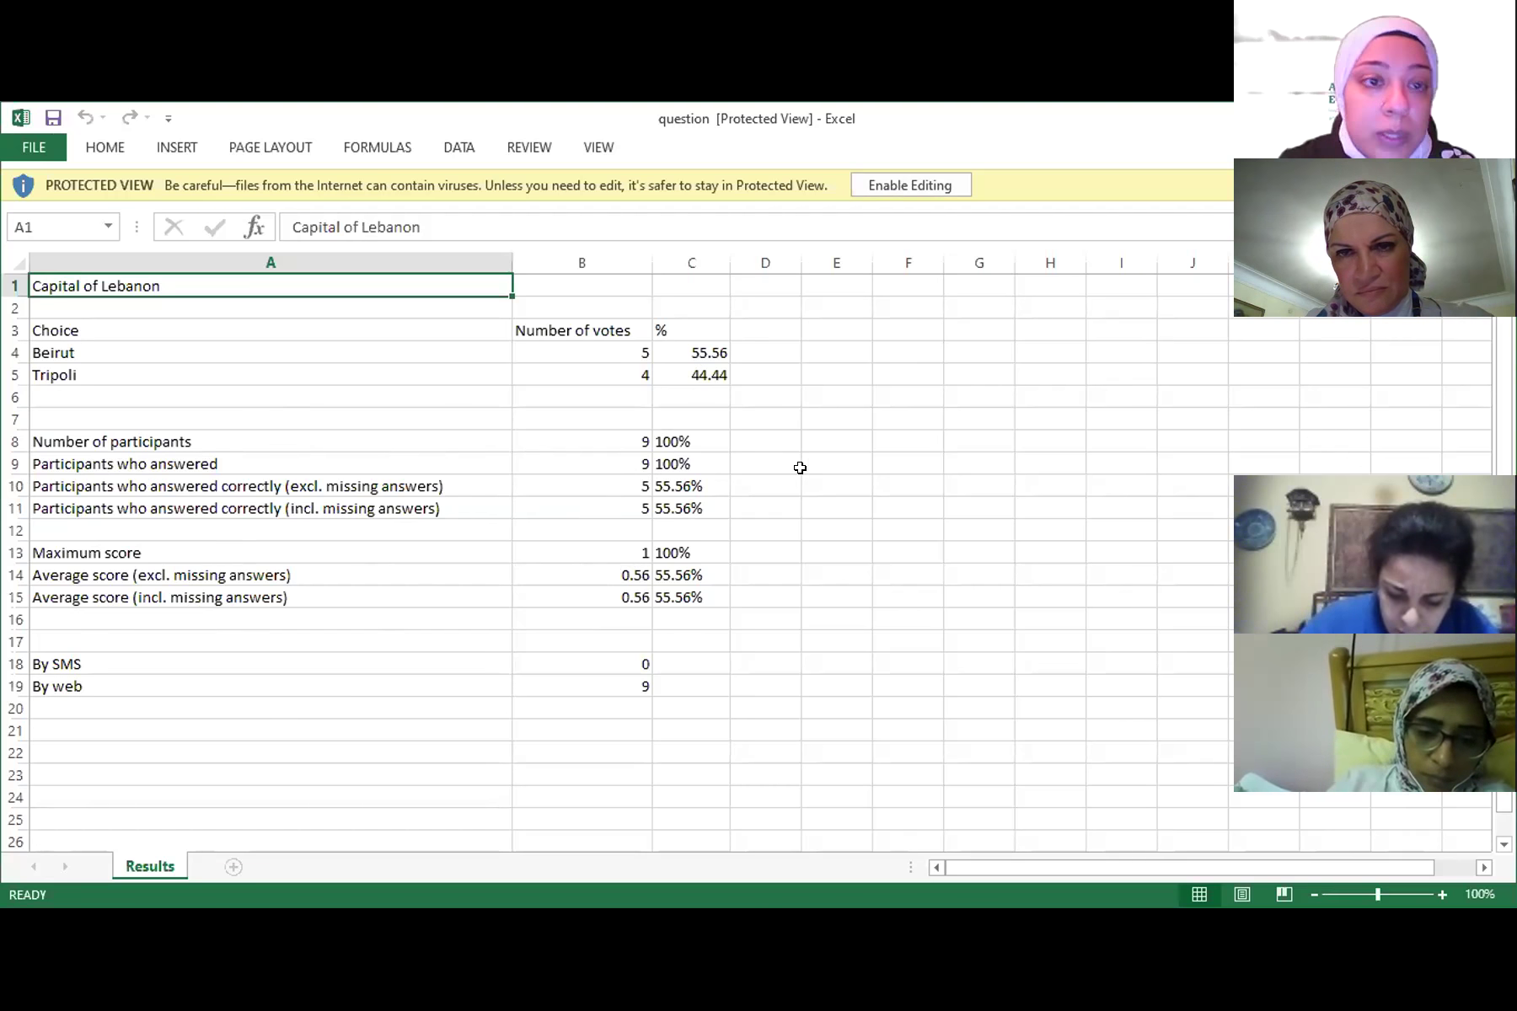
left_click(722, 351)
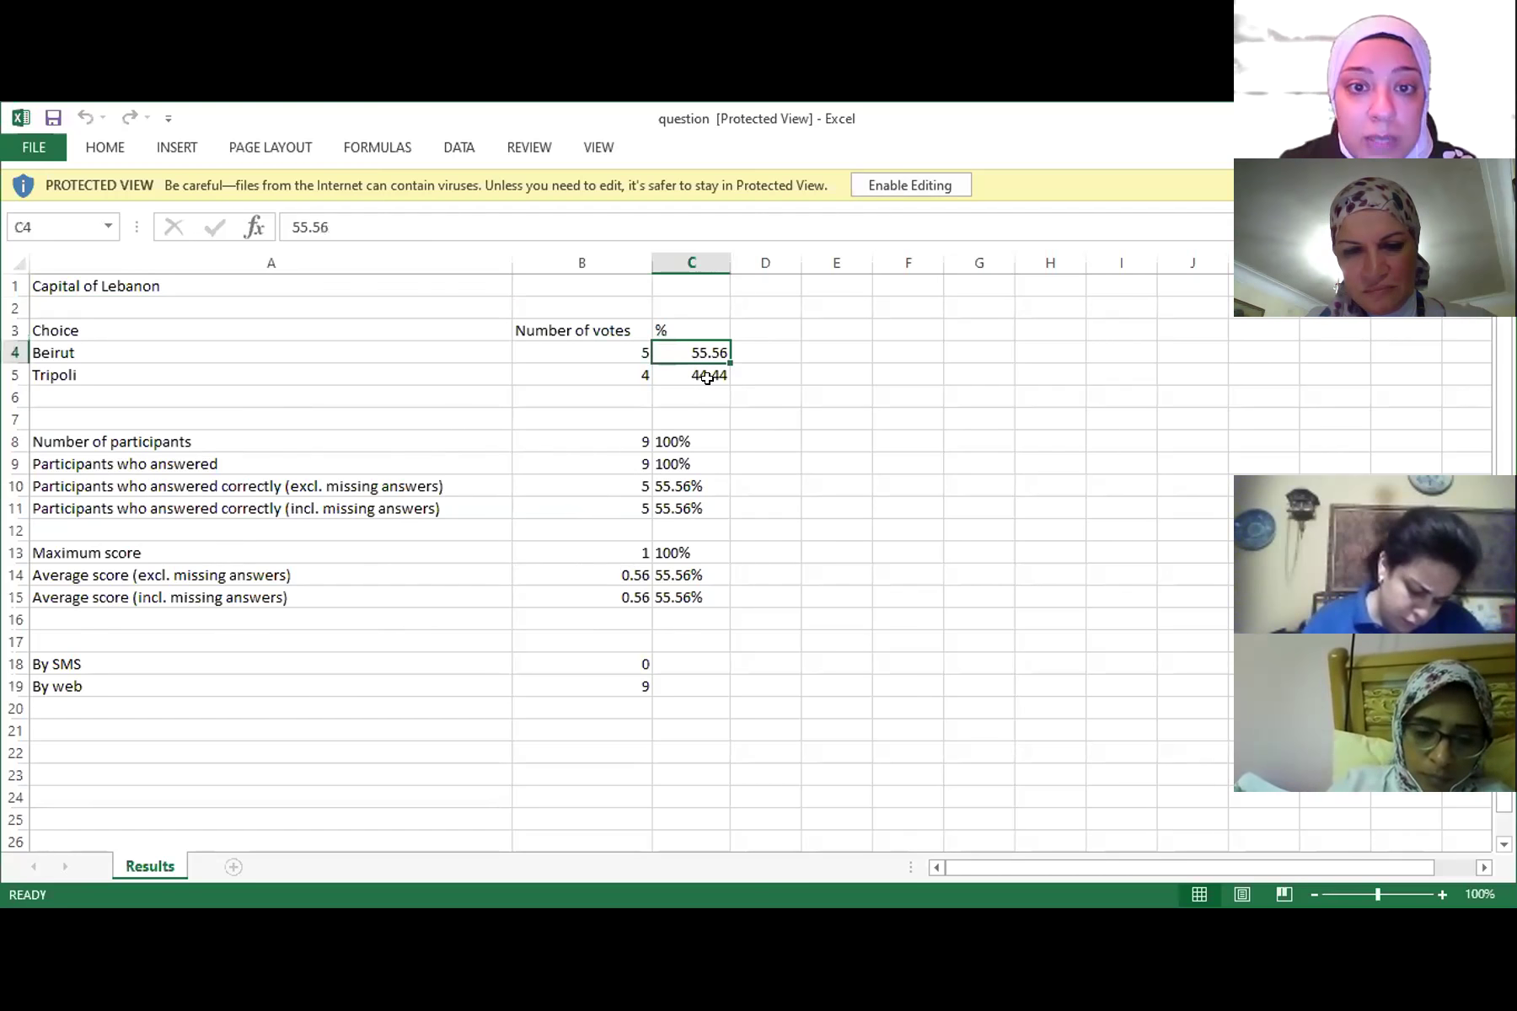
- Inspect Tripoli's vote percentage in Excel, then switch to Wooclap and review the event's Messages and Participant Pace sections before returning to Votes
left_click(706, 378)
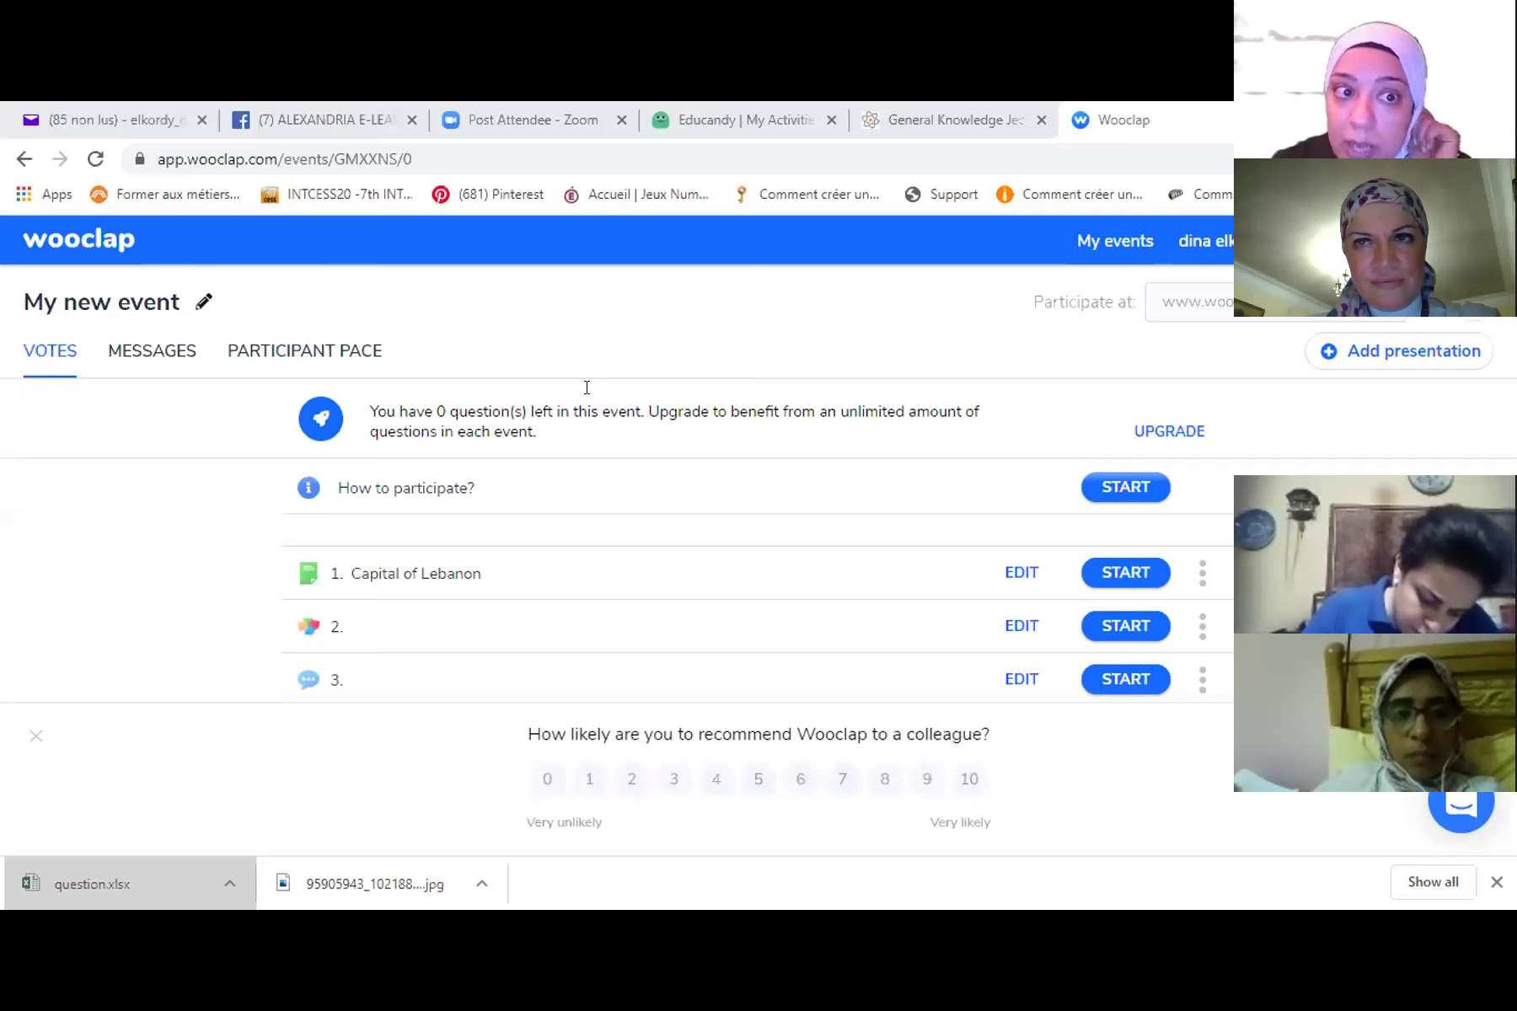
left_click(106, 362)
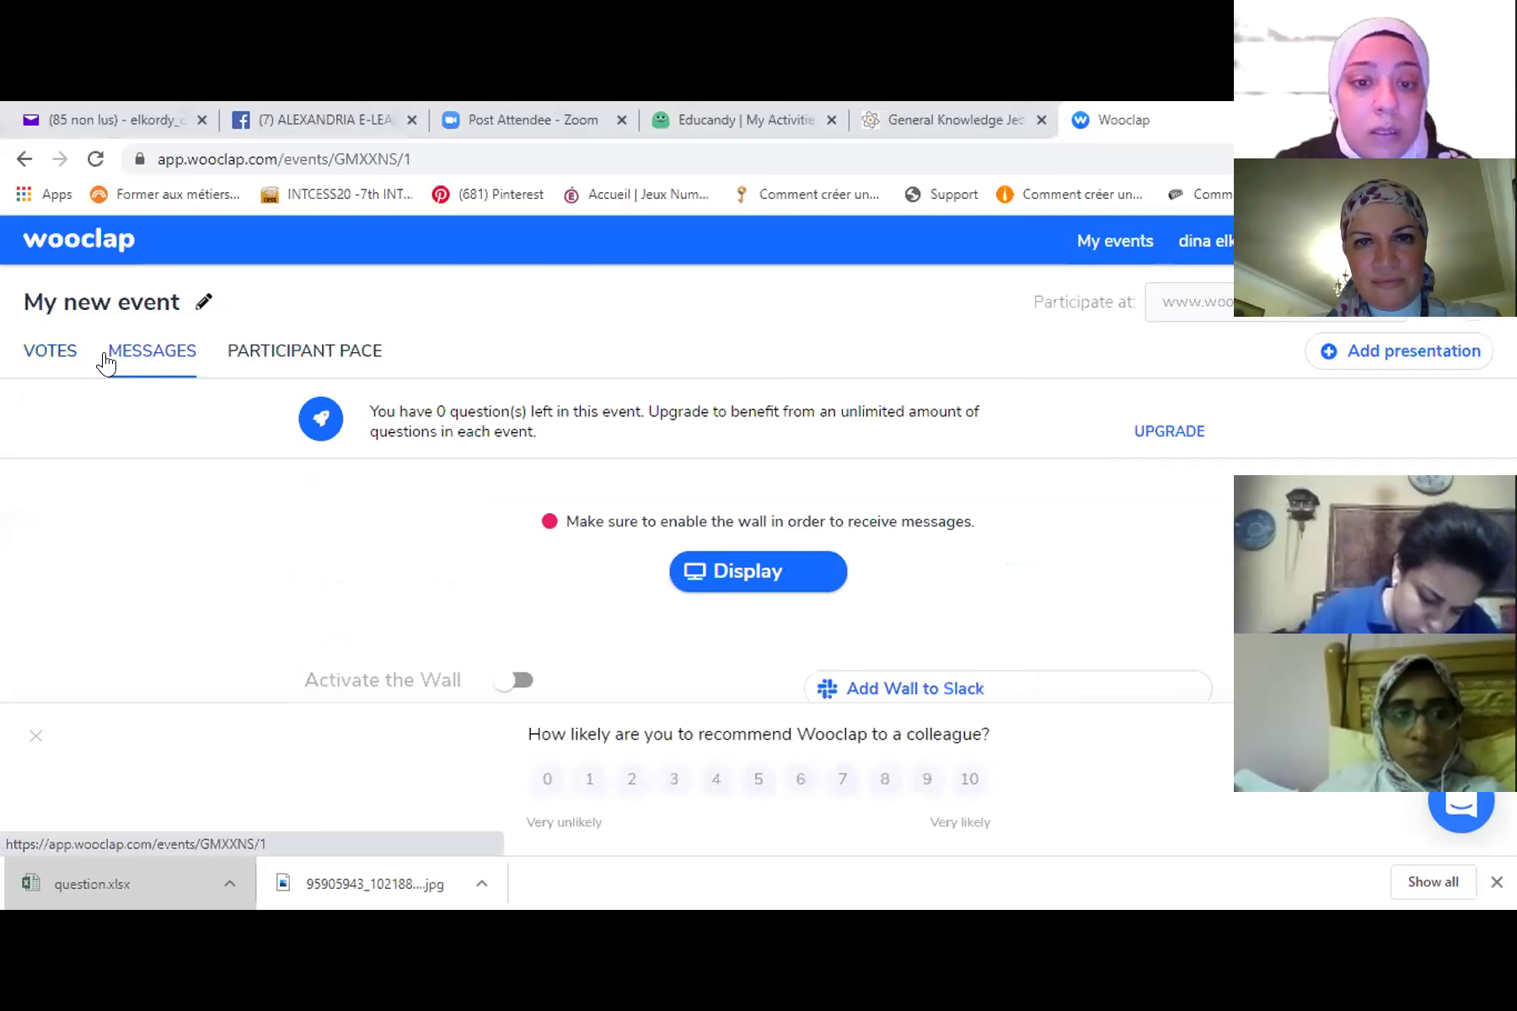
left_click(240, 358)
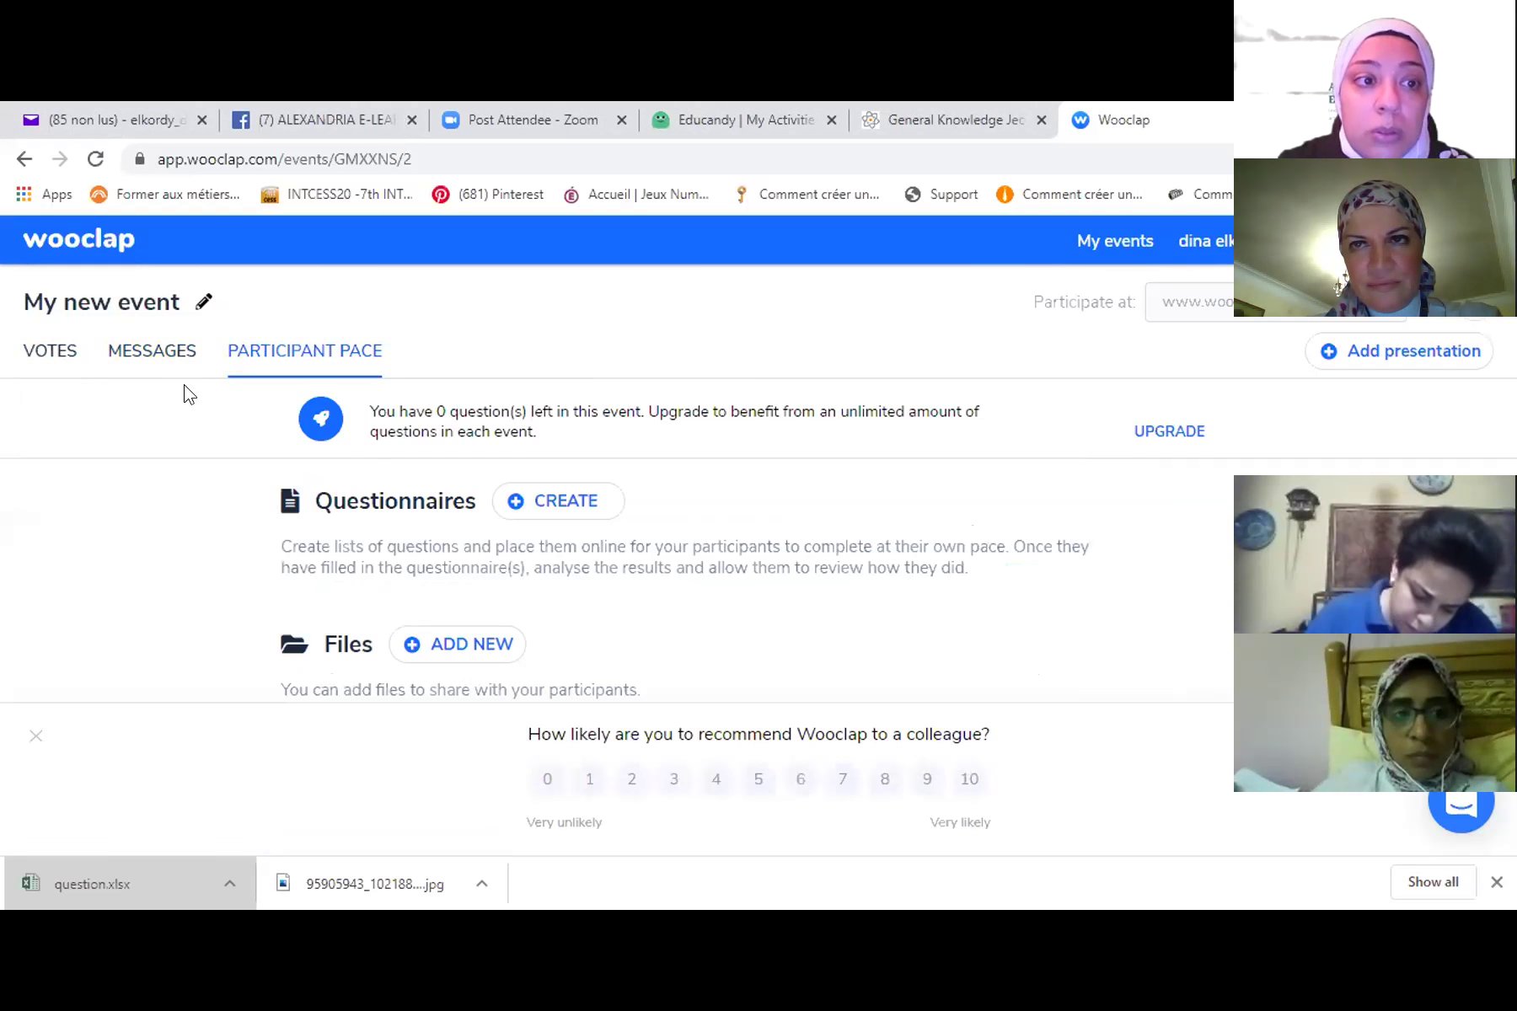
left_click(10, 345)
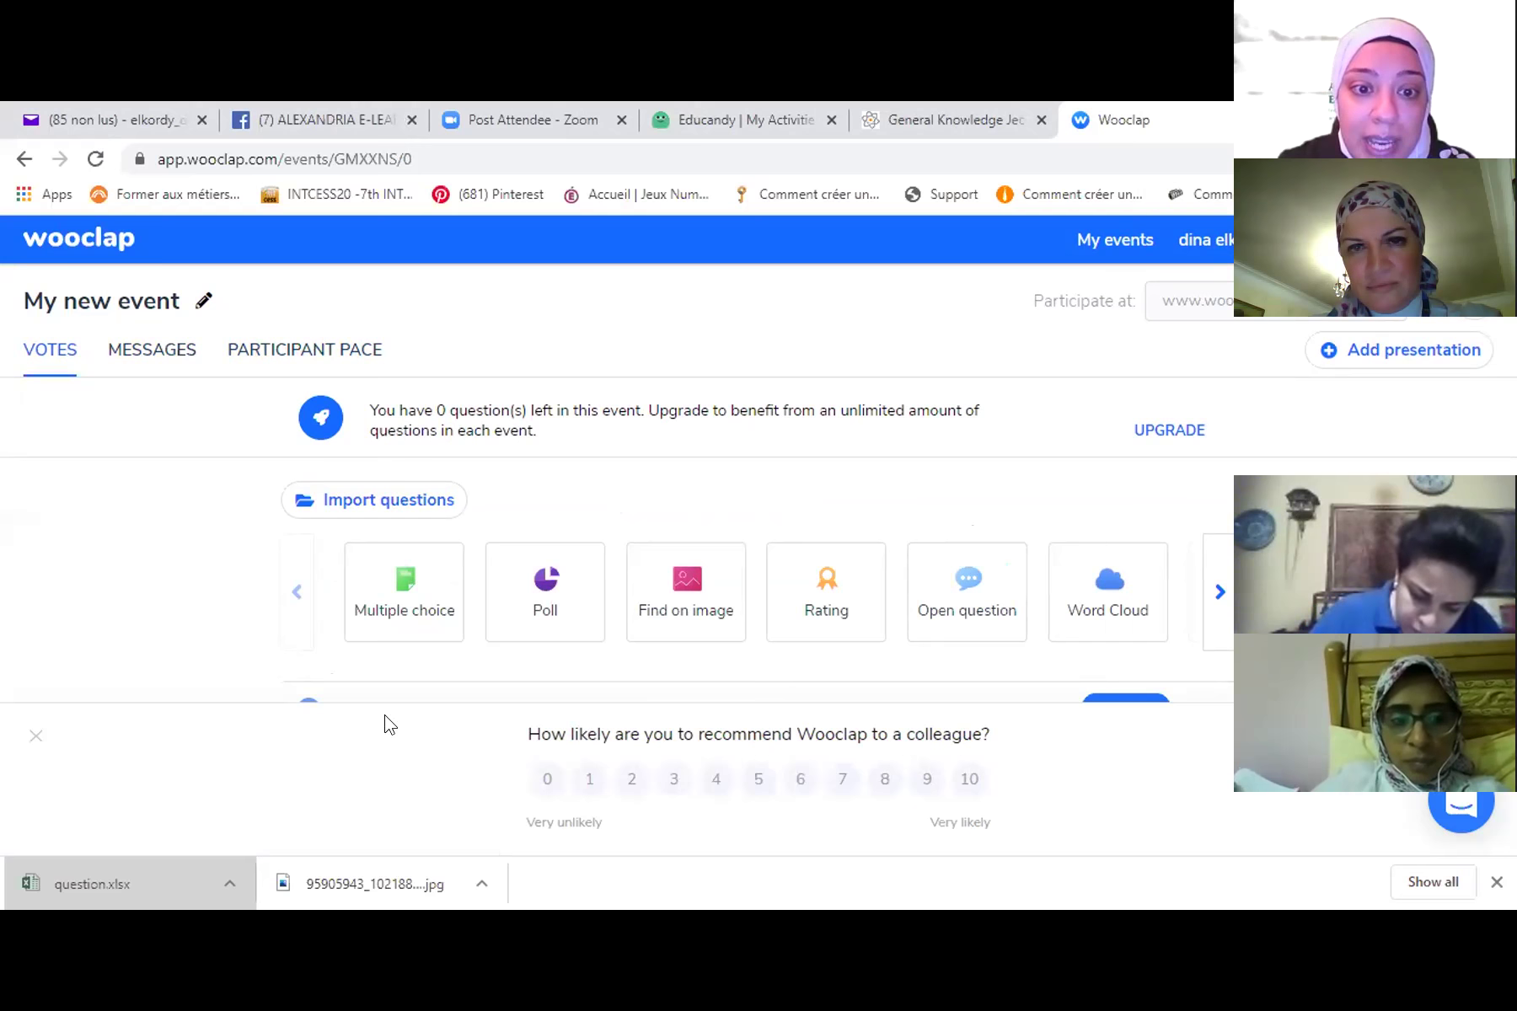
- Browse the further question types and examine the computer and Google Slides options for adding a presentation, closing the dialog without importing
left_click(1213, 594)
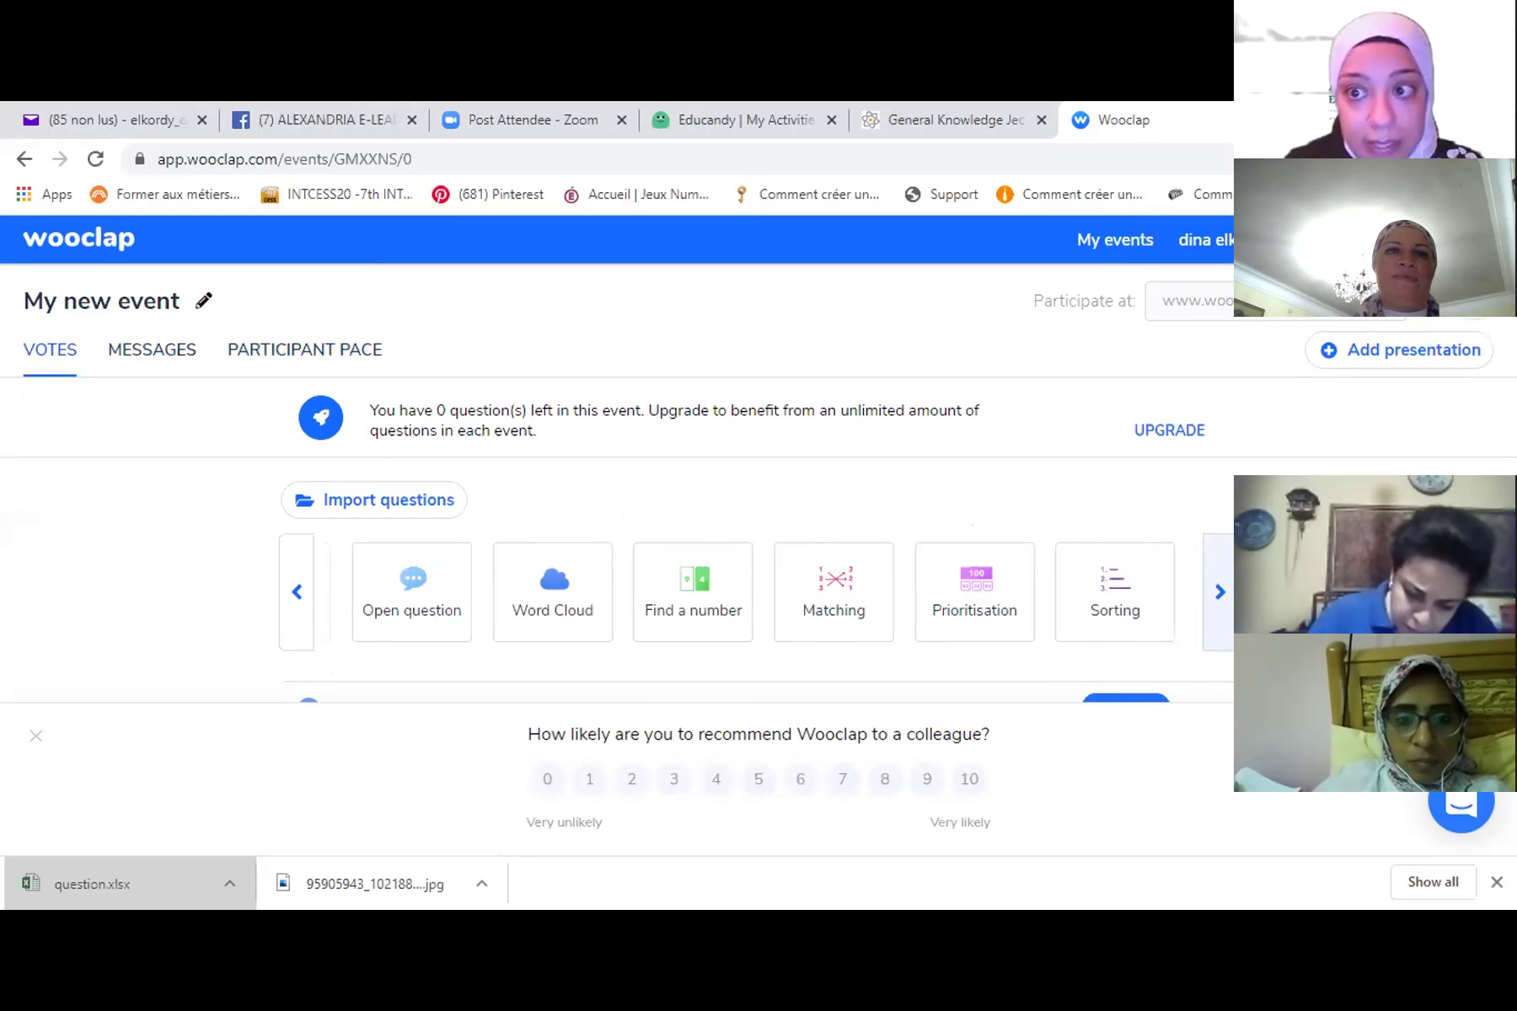
left_click(1338, 350)
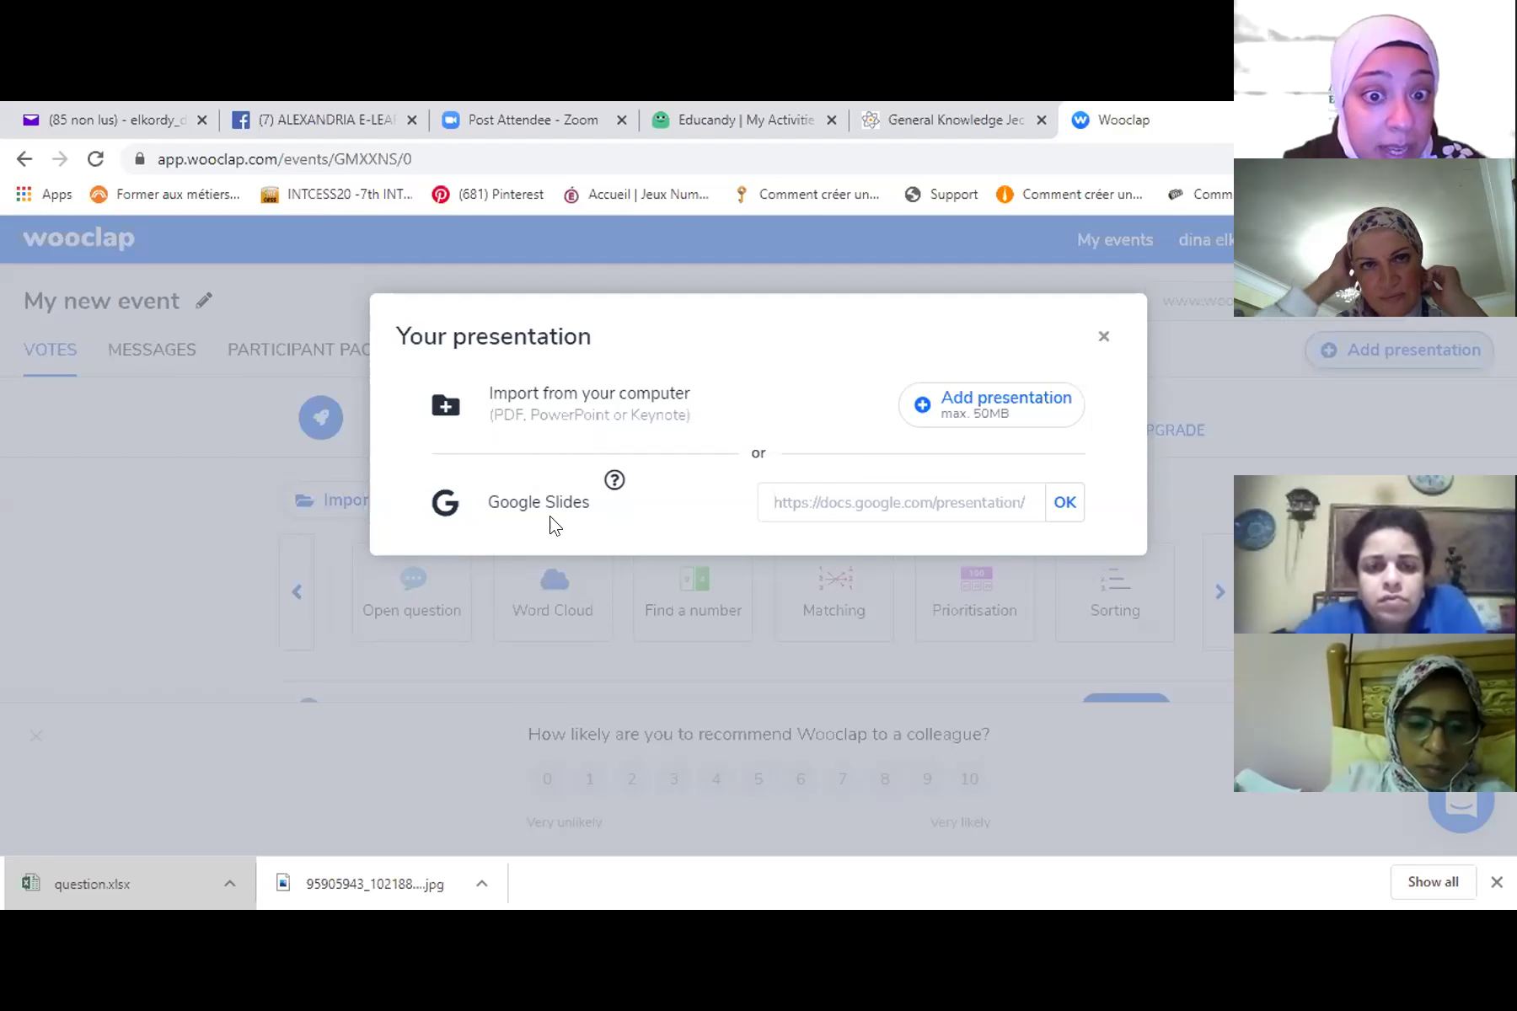
left_click(862, 486)
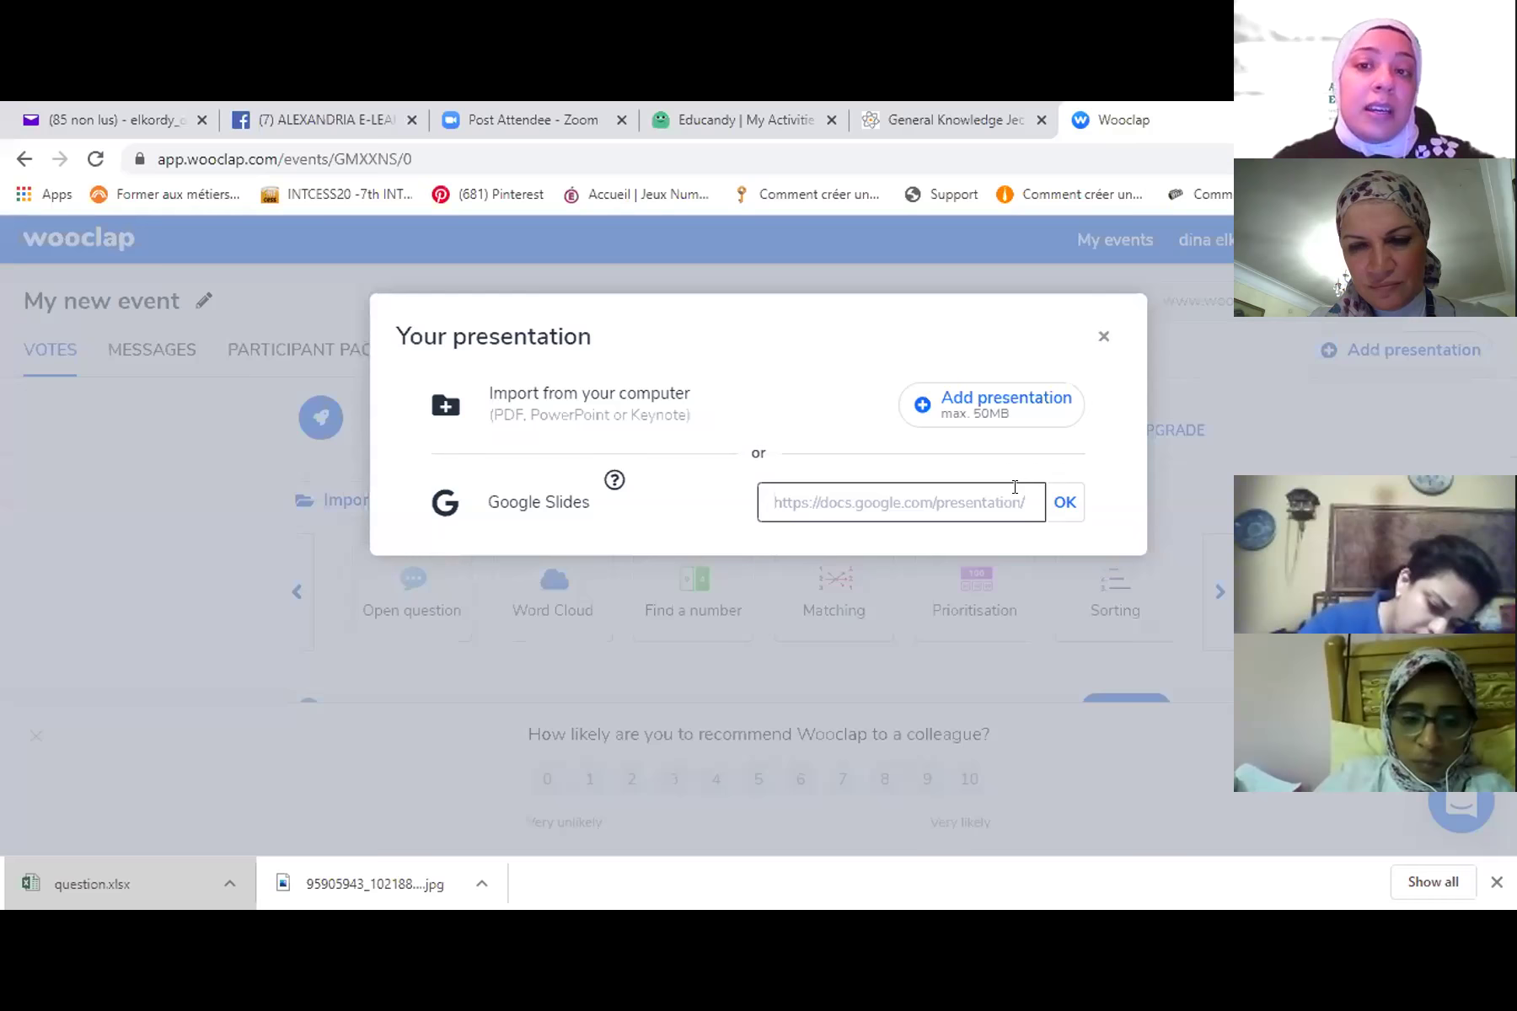
left_click(1100, 335)
- Look through the remaining question types up to Script concordance test and review the event's existing questions
scroll(780, 593, "down", 3)
scroll(476, 611, "up", 3)
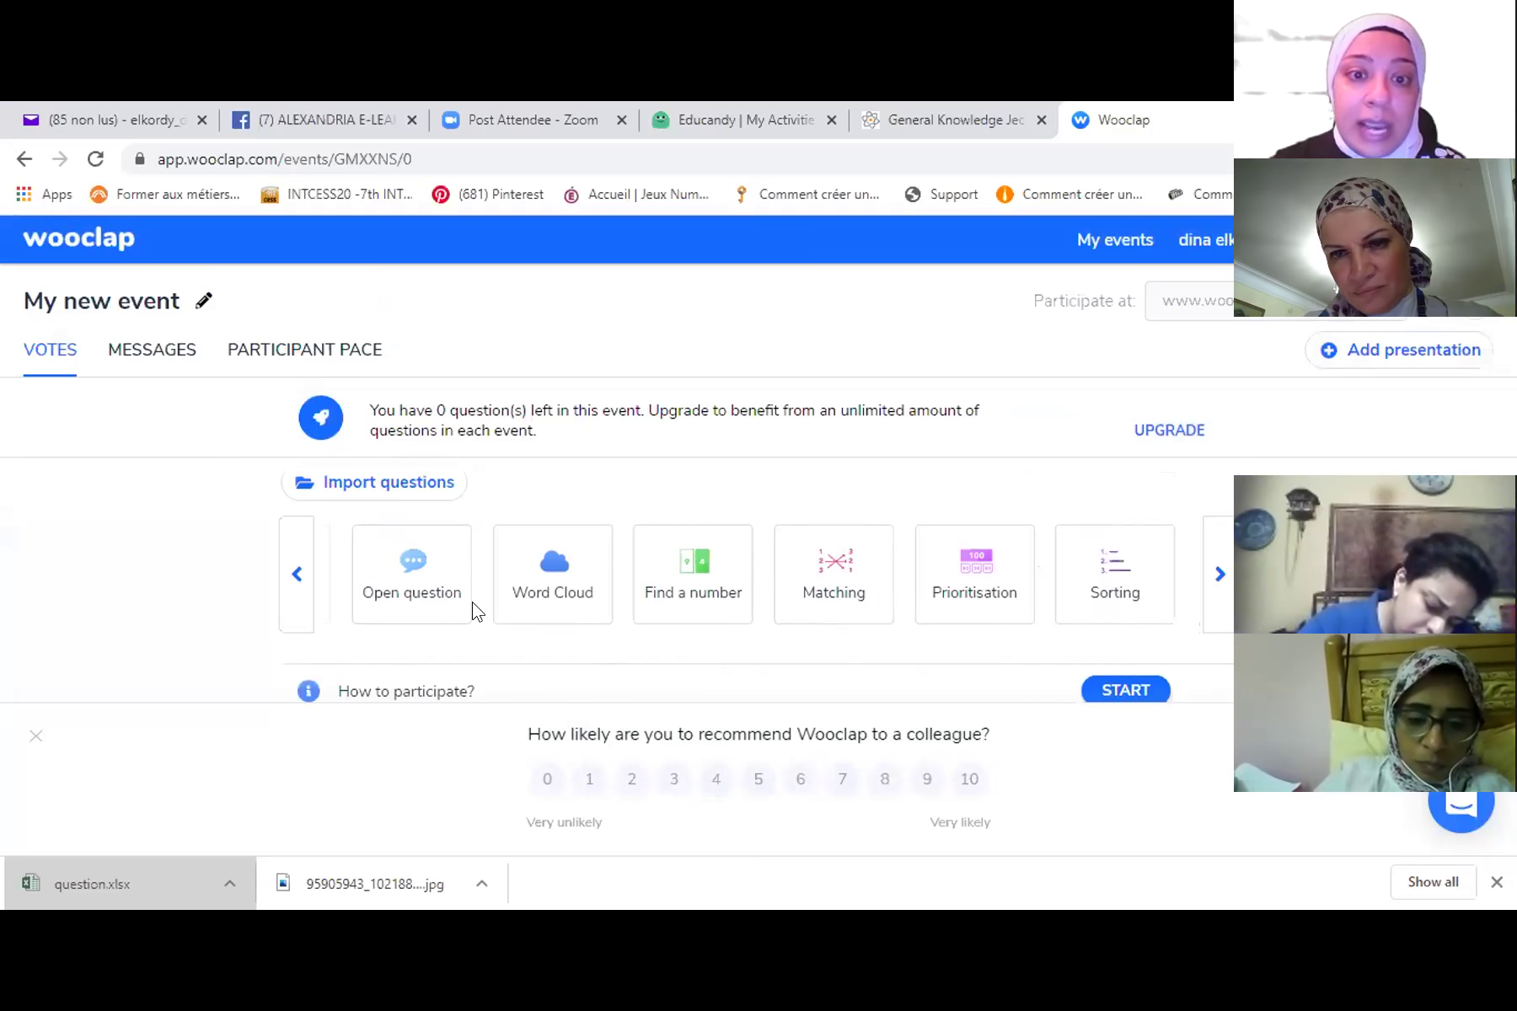
left_click(1218, 594)
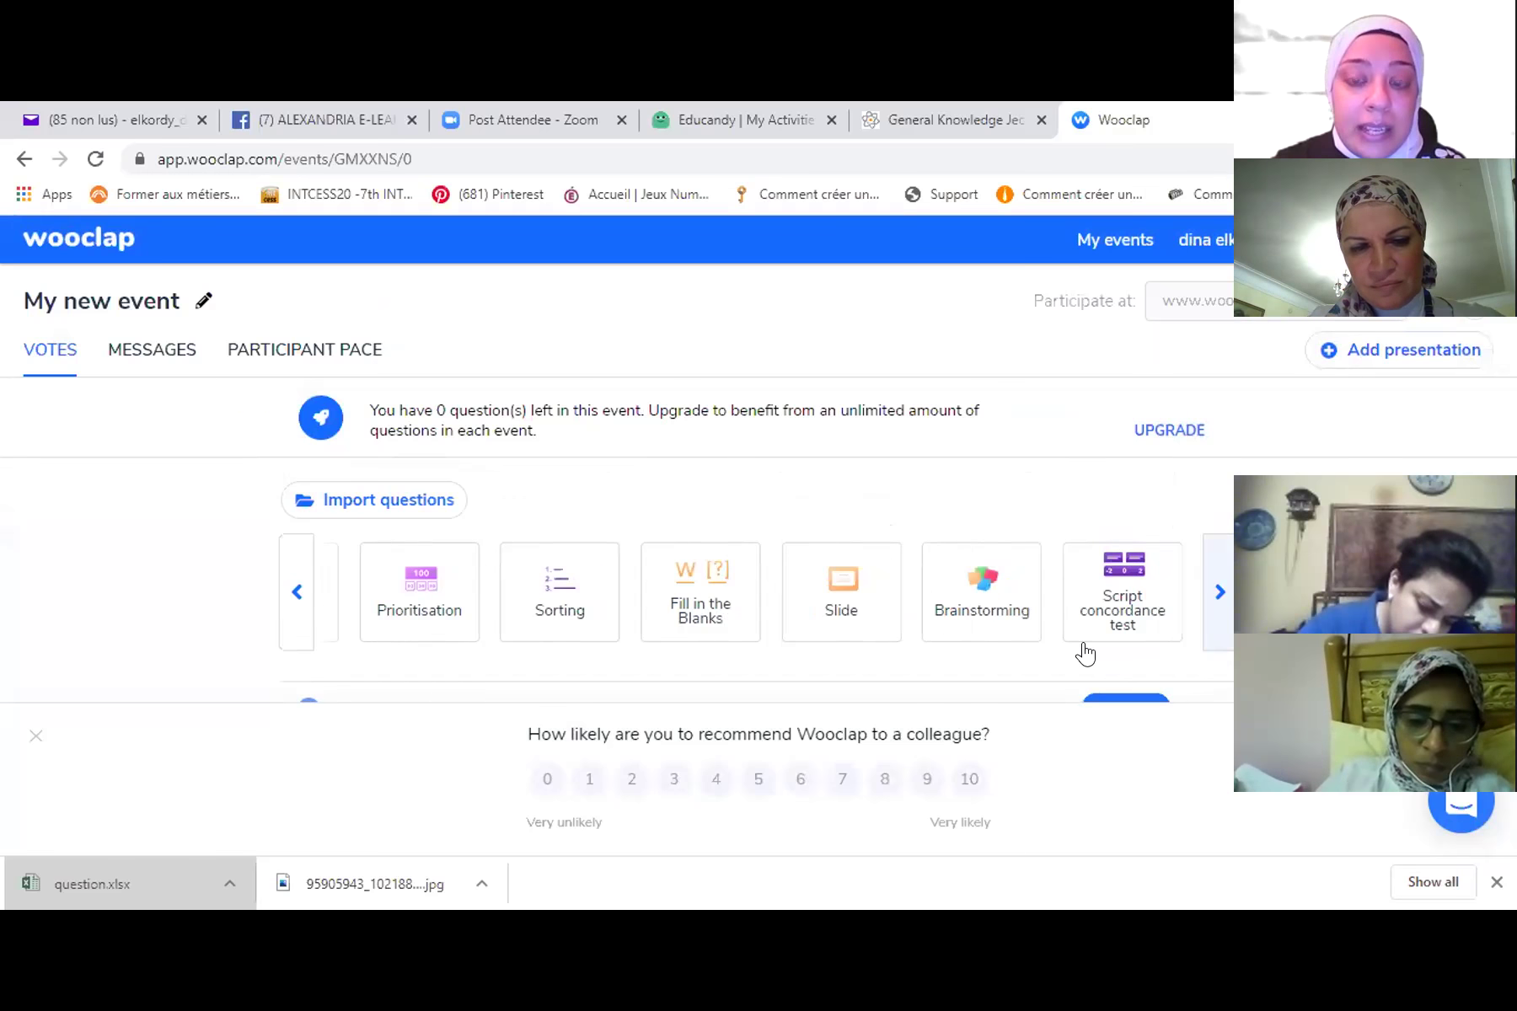
scroll(1086, 654, "down", 1)
scroll(958, 633, "down", 5)
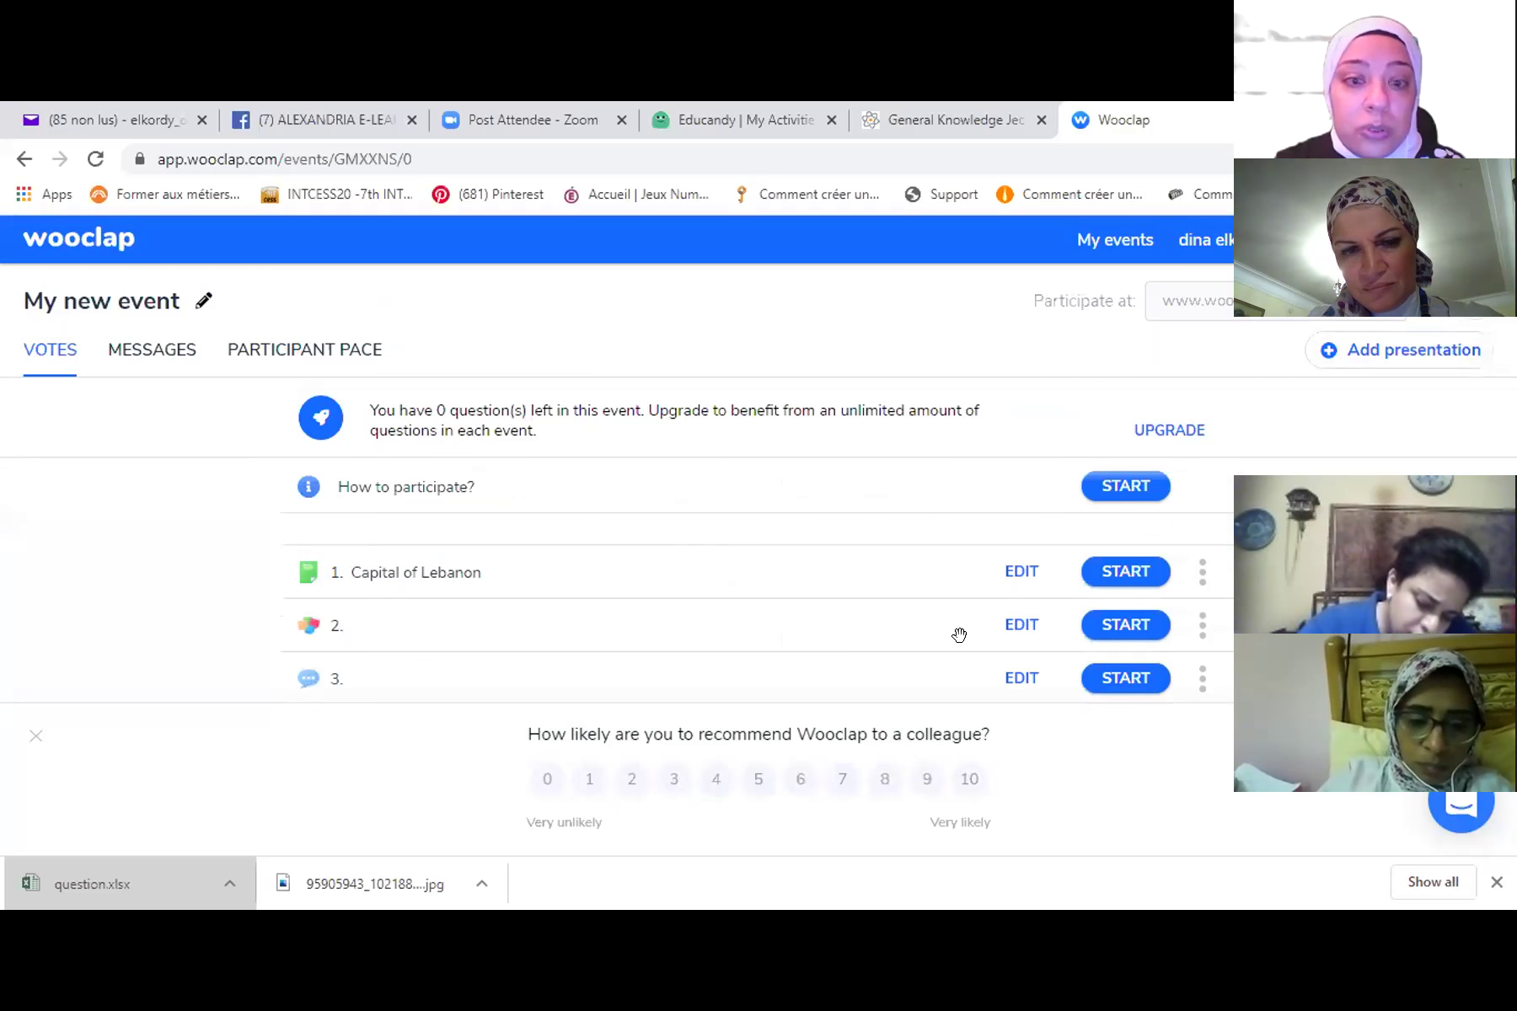